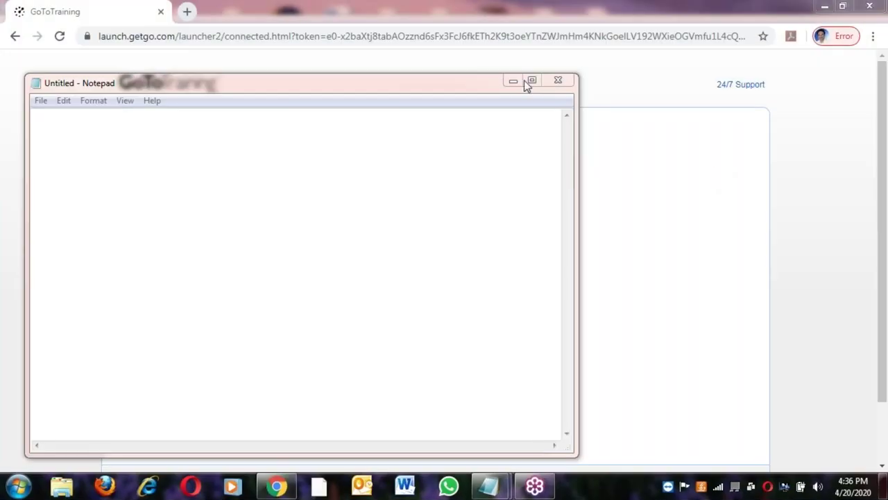
Maximize the blank untitled Notepad window and place the cursor in the document
left_click(532, 80)
key("Return")
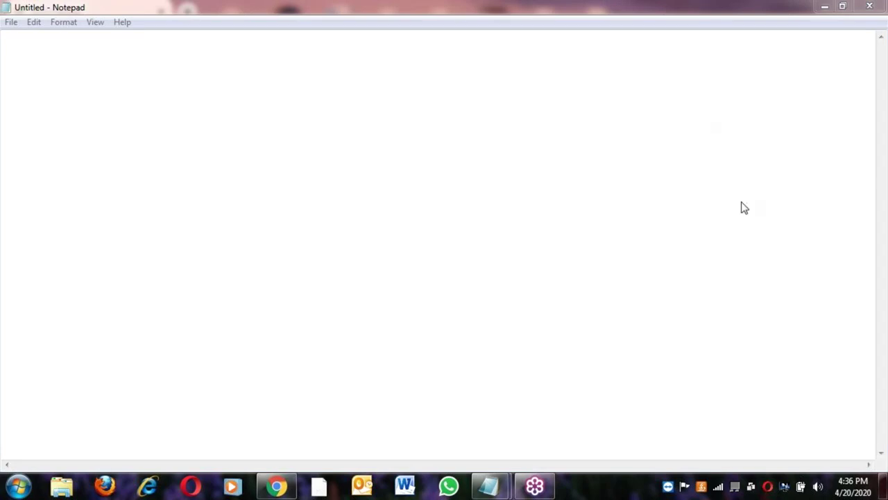
left_click(548, 151)
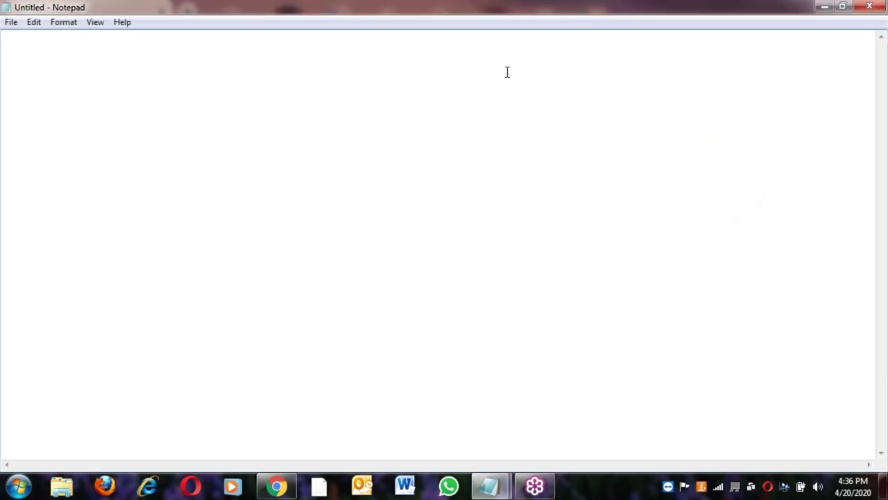
key("BackSpace")
left_click(314, 64)
key("Return")
Type the heading 'C with Data Structures:' underlined with '=' characters, then begin 'pre-requisite to le'
type("C with ")
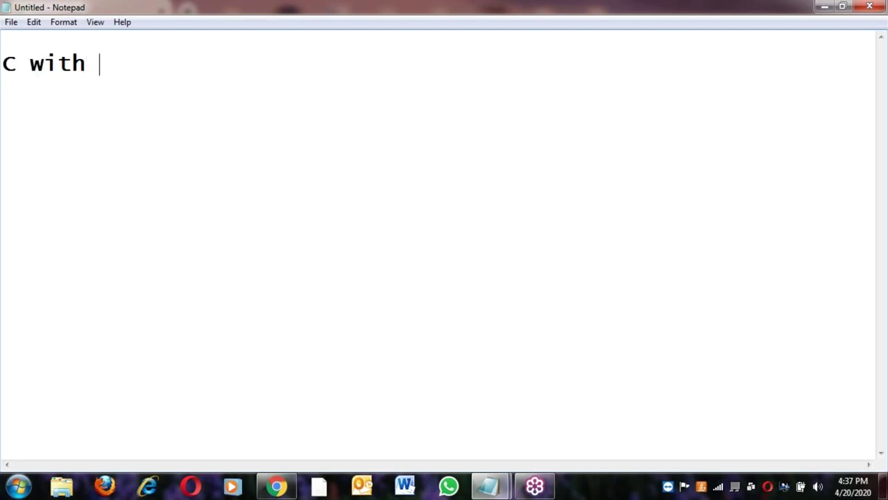
type("Data ")
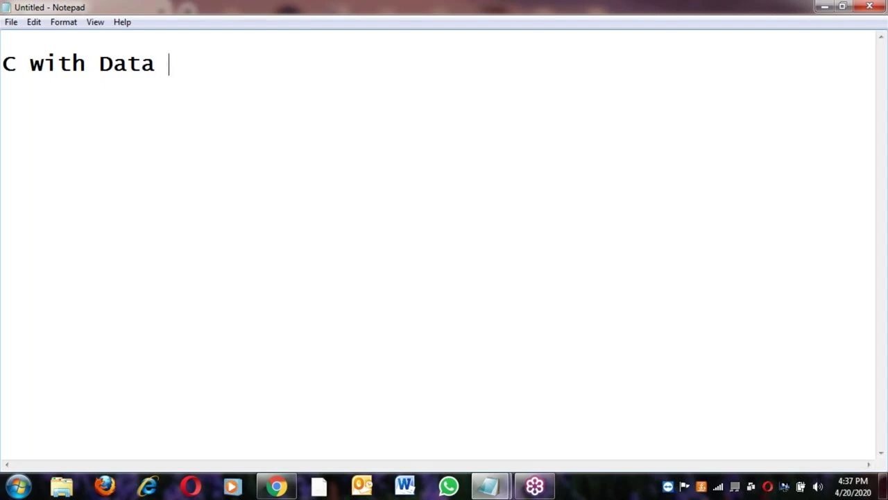
type("Struc")
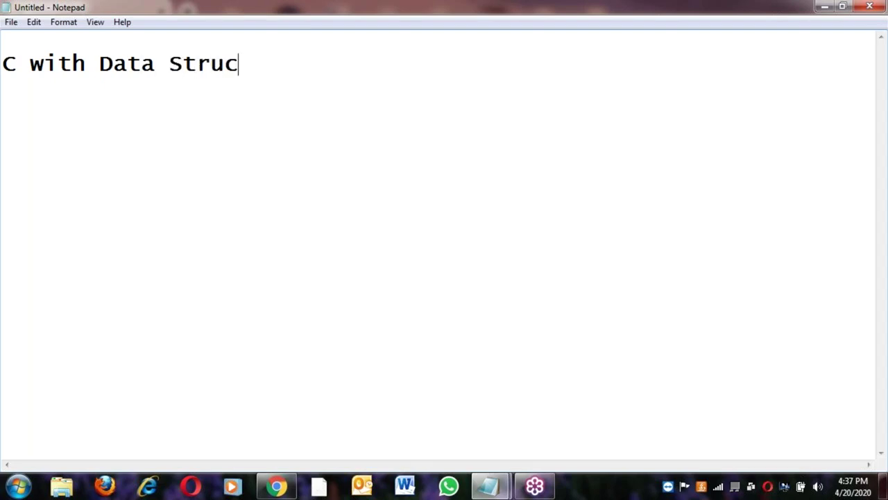
type("ture")
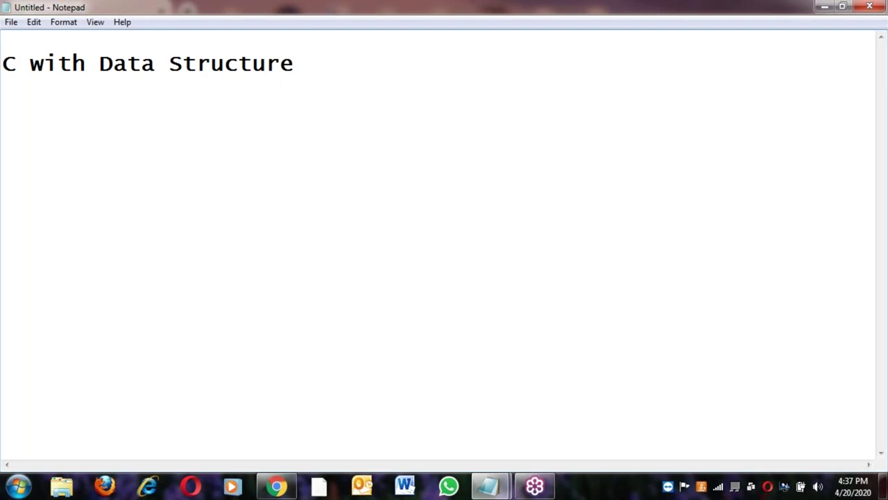
type("s:")
key("Return")
type("======================")
key("Return")
key("Return")
key("Return")
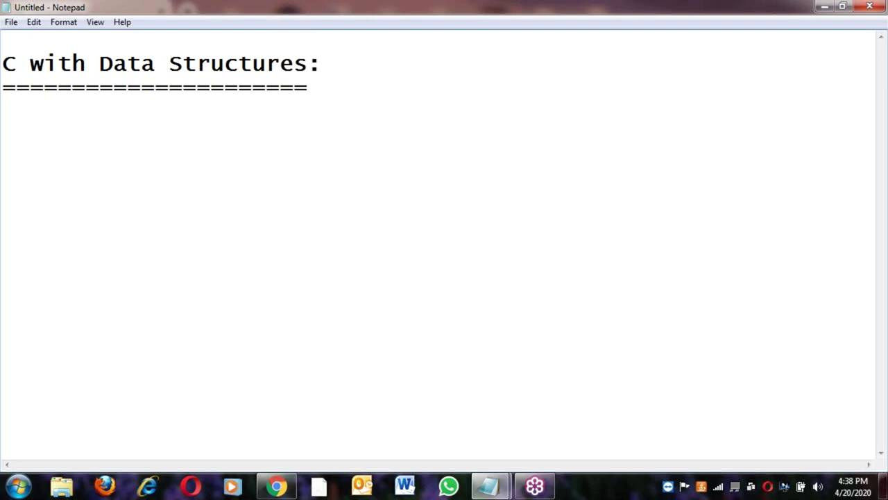
type("pre-re")
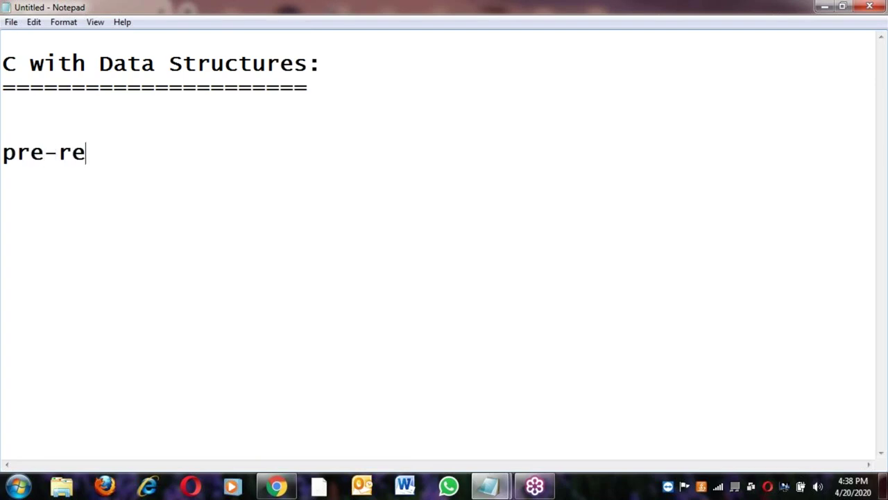
type("quisite to le")
Fix the heading typo and complete the line 'pre-requisite to learn --> Nothing'
left_click(308, 64)
type("arn")
key("BackSpace")
key("BackSpace")
key("BackSpace")
key("BackSpace")
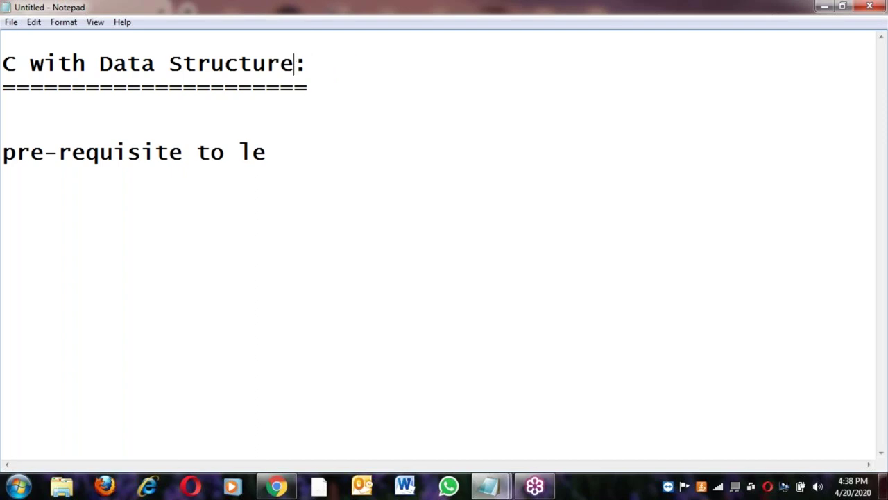
type("s")
left_click(269, 158)
type("arn --> Nothn")
type("g")
key("BackSpace")
key("BackSpace")
key("BackSpace")
type("ing")
key("Return")
key("Return")
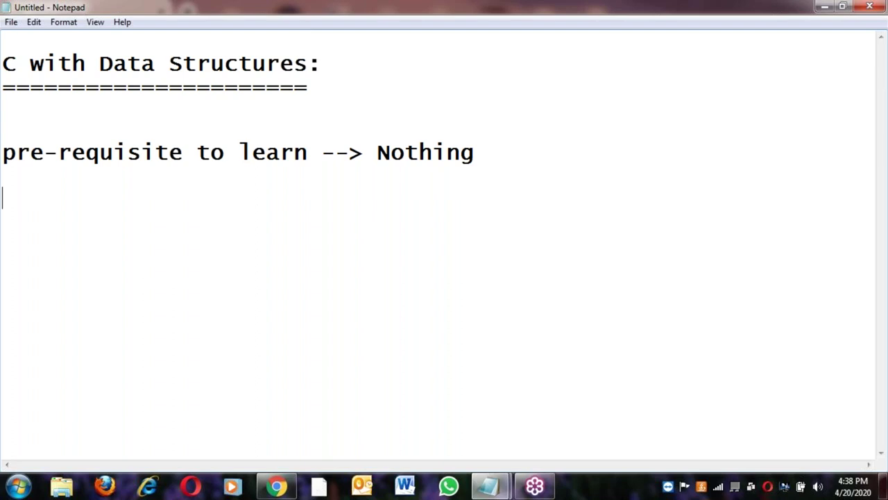
Add 'beginer course .' followed by a longer '=' divider and blank lines
type("beginer course .")
key("Return")
type("========================")
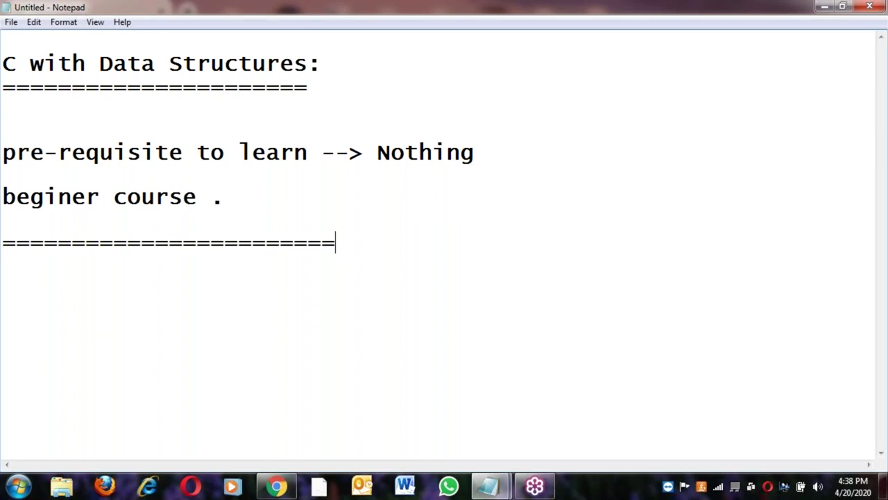
type("====")
key("Return")
key("Return")
key("Return")
key("Return")
key("Return")
key("Return")
key("Return")
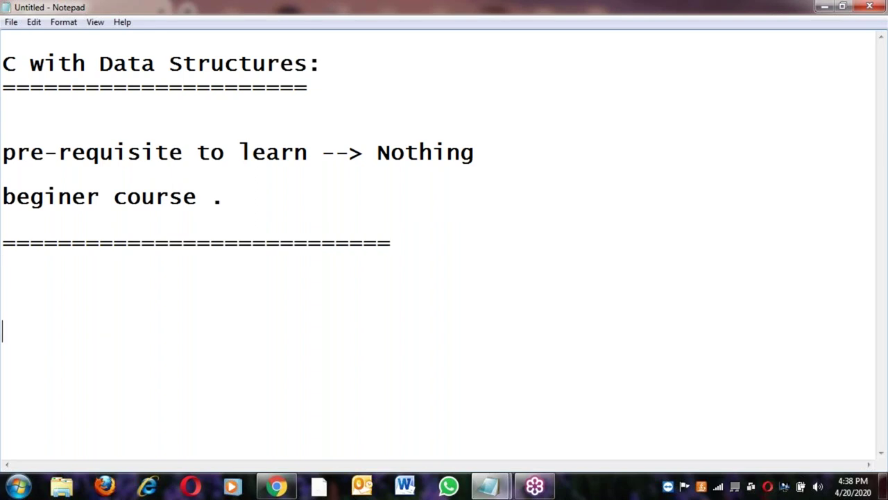
key("Return")
key("Return")
key("Return")
key("Return")
key("Return")
key("Up")
key("Up")
key("Up")
key("Up")
key("Up")
key("Up")
key("Up")
key("Up")
key("Up")
key("Up")
key("Up")
key("Up")
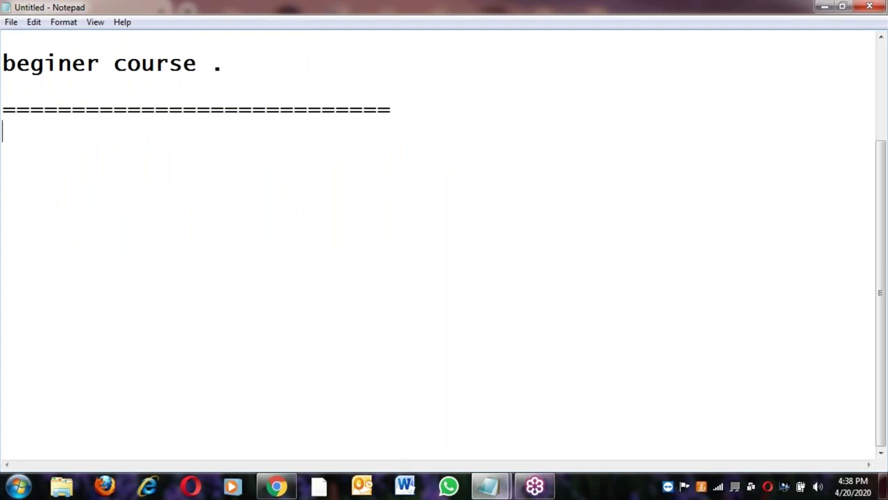
List '1) Software Basics' and '2) Introduction' below the divider
key("Return")
type("1) ")
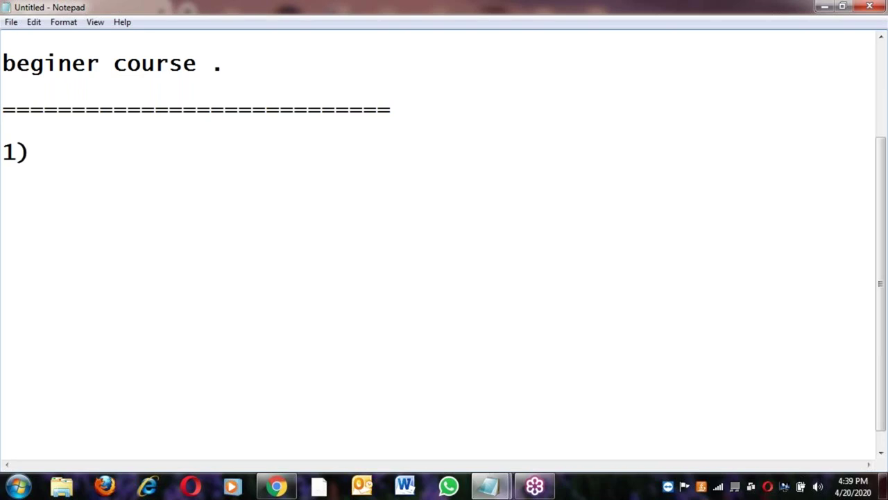
type("Software Basics")
key("Return")
key("Return")
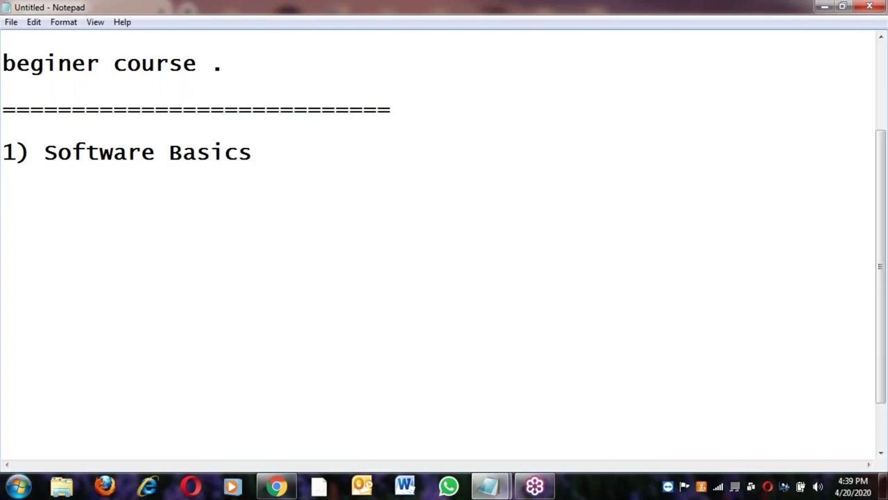
type("2)")
type("Intro")
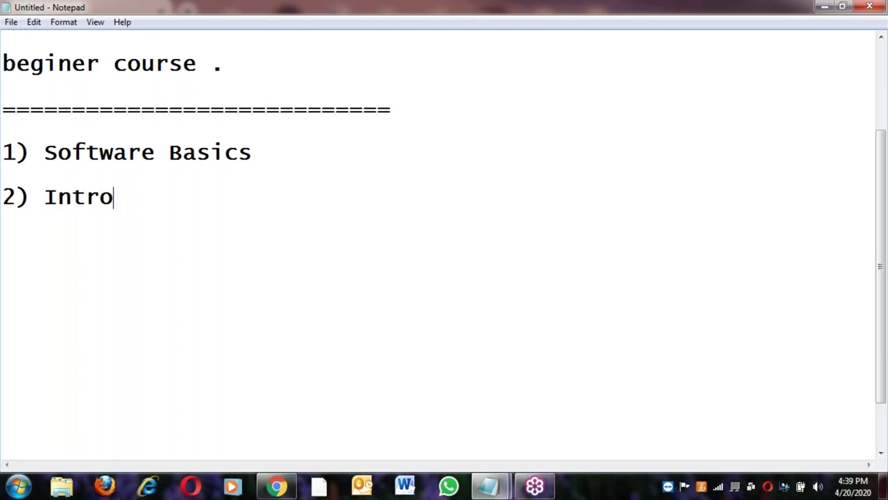
type("duction")
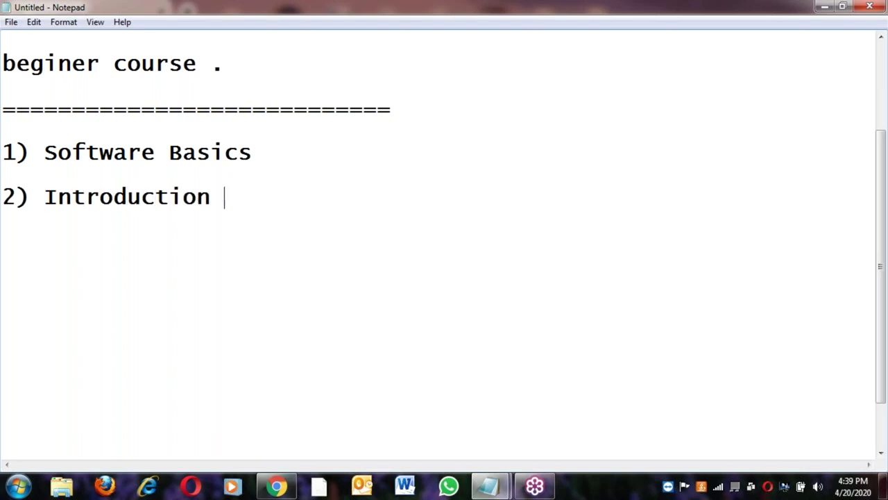
key("Return")
key("Return")
Add item '3) order writing C-Program', correcting the typos in 'writing'
type("3) ")
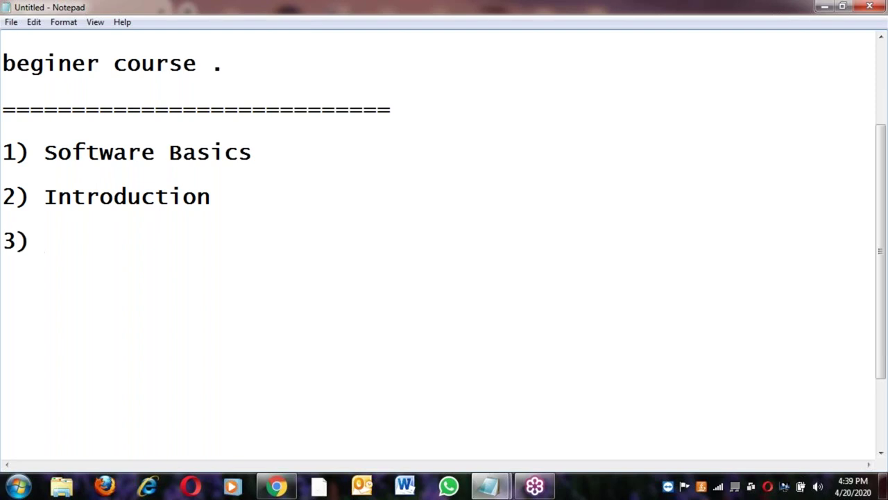
type("ste")
key("BackSpace")
key("BackSpace")
key("BackSpace")
type("order")
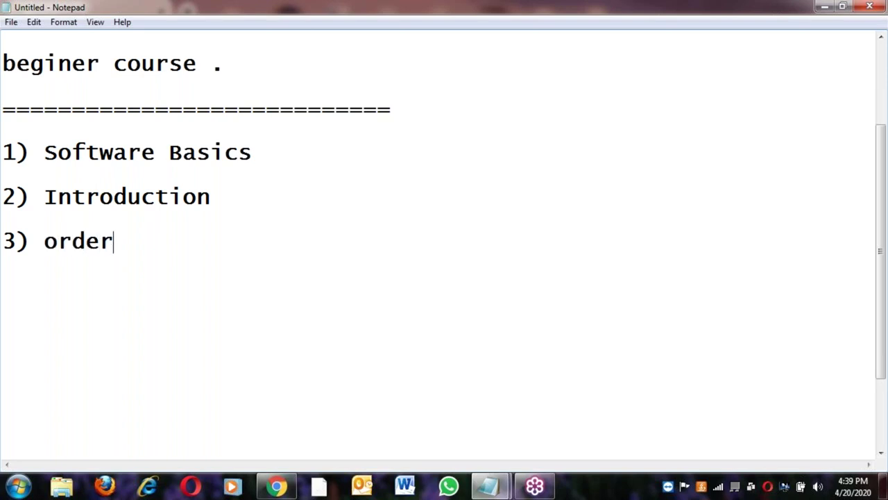
type(" wirtng")
key("BackSpace")
key("BackSpace")
type("ing")
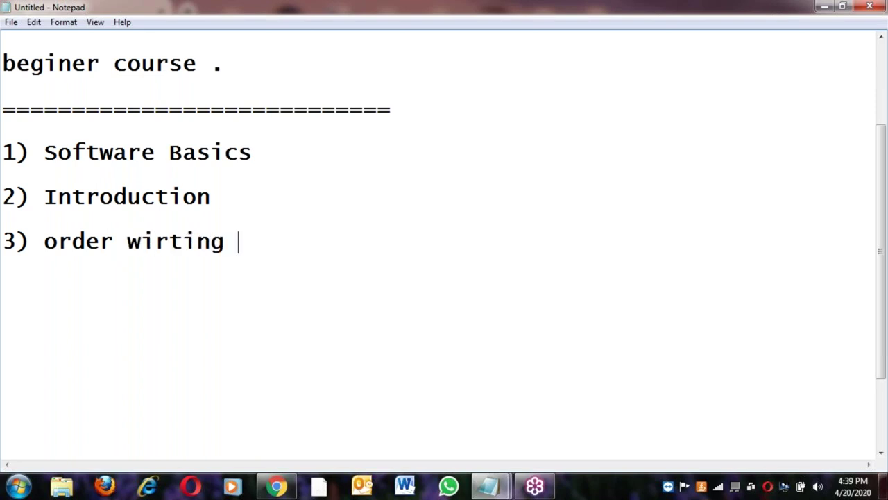
key("Left")
key("Left")
key("Left")
key("Left")
key("Left")
key("BackSpace")
key("Right")
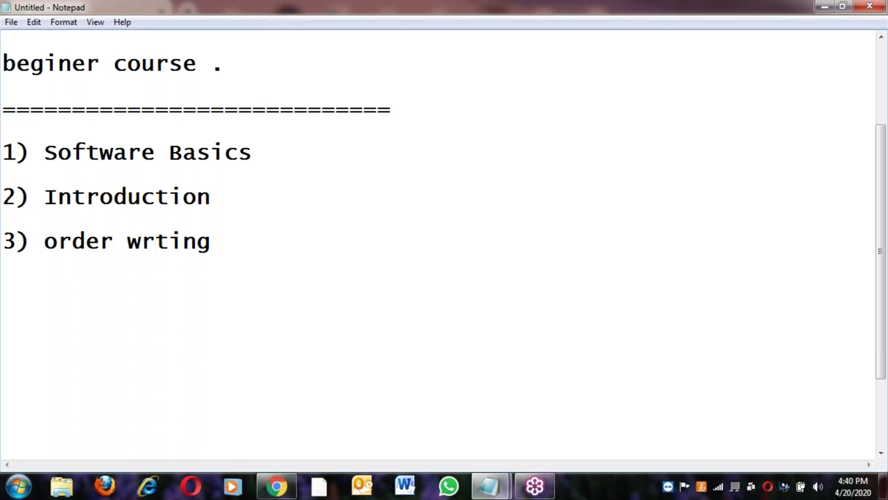
type("ing C")
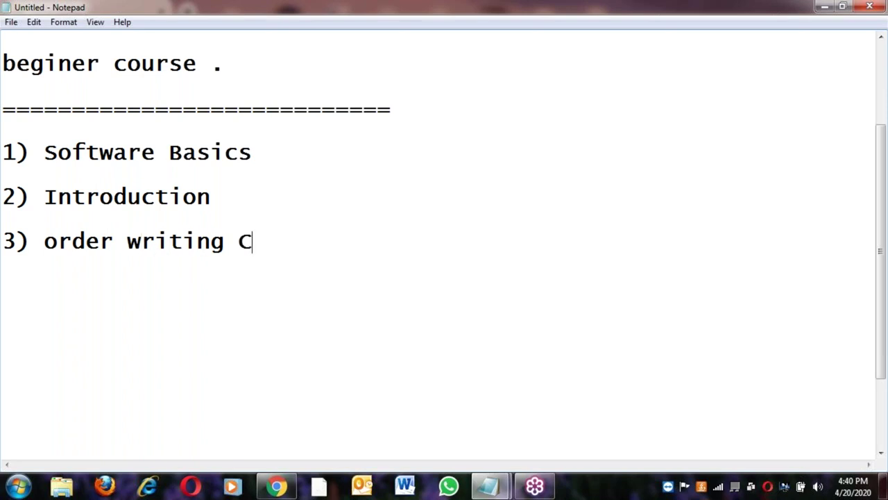
type("-Pro")
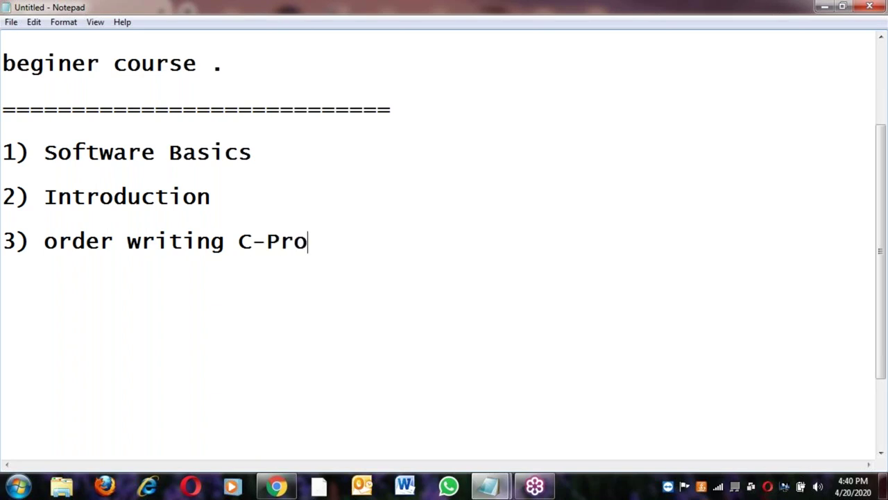
type("gram")
key("Return")
key("Return")
Add '4) Data Types' and '5) Opearators' to the topic list
type("4) ")
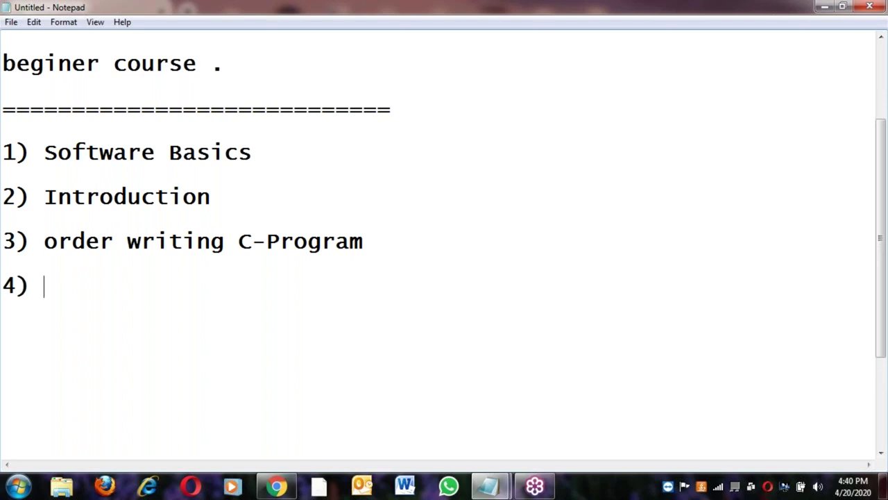
type("Data Types")
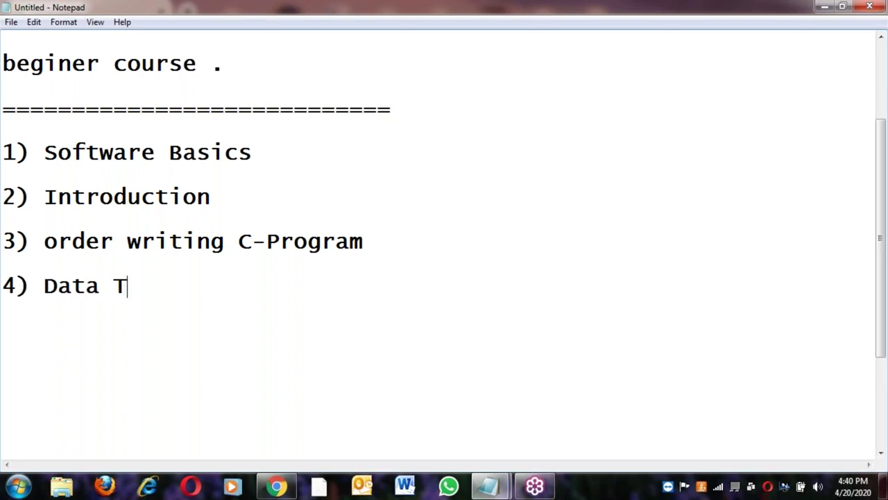
key("Return")
key("Return")
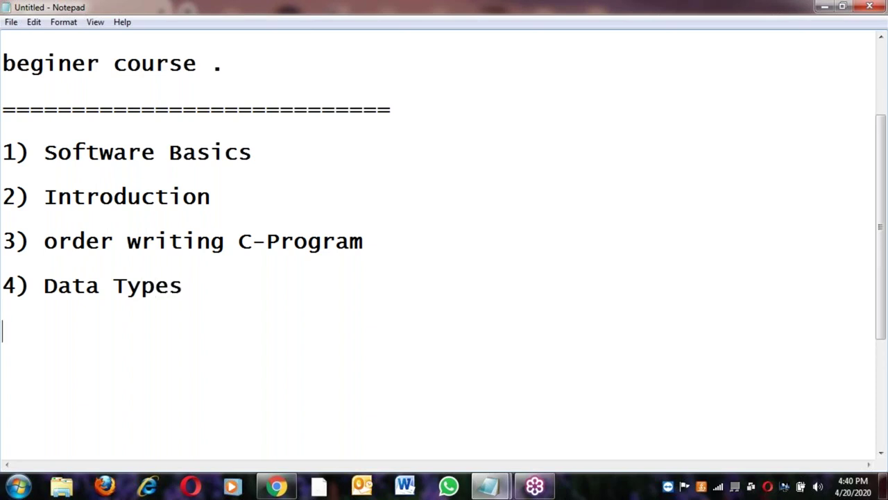
type("5) Ope")
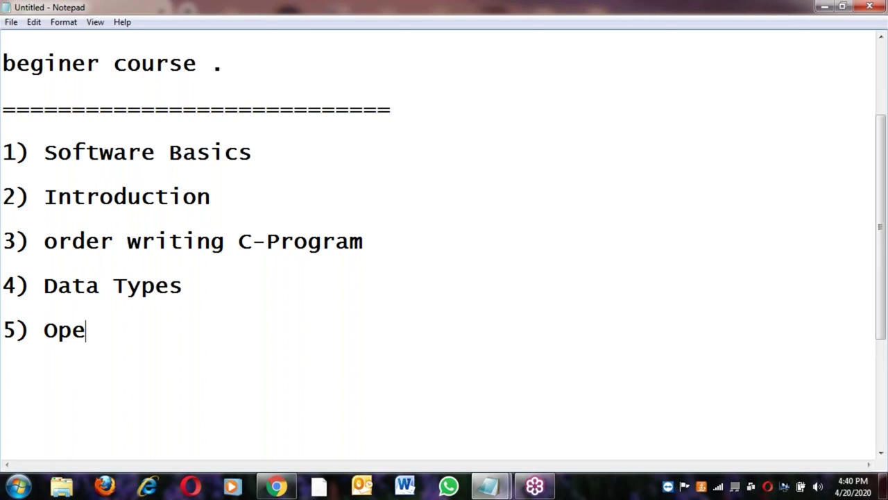
type("arators")
key("Return")
Add item '6) Control Statements', fixing the mistyped letters
type("6) ")
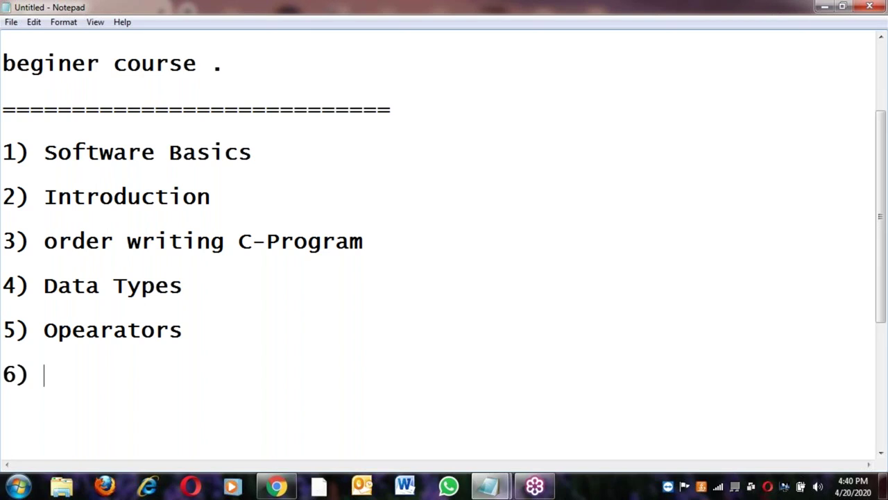
type("Con")
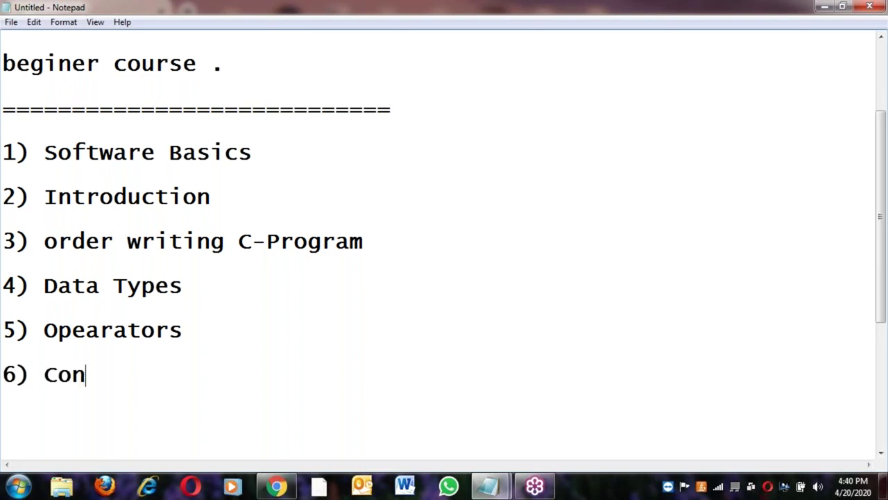
type("trol S")
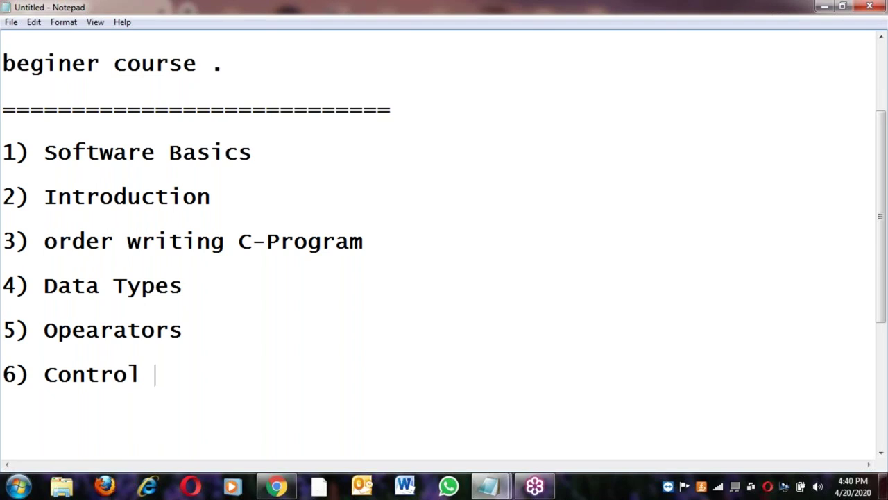
key("shift+Up")
key("shift+Up")
key("shift+Up")
key("shift+Up")
key("shift+Up")
key("shift+Up")
key("shift+Up")
key("shift+Up")
key("shift+Up")
key("shift+Up")
key("shift+End")
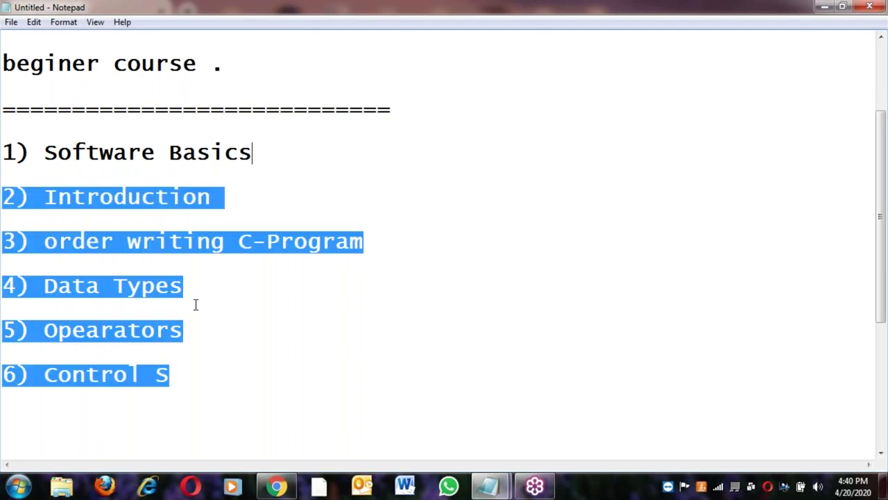
left_click(177, 377)
type("tatements")
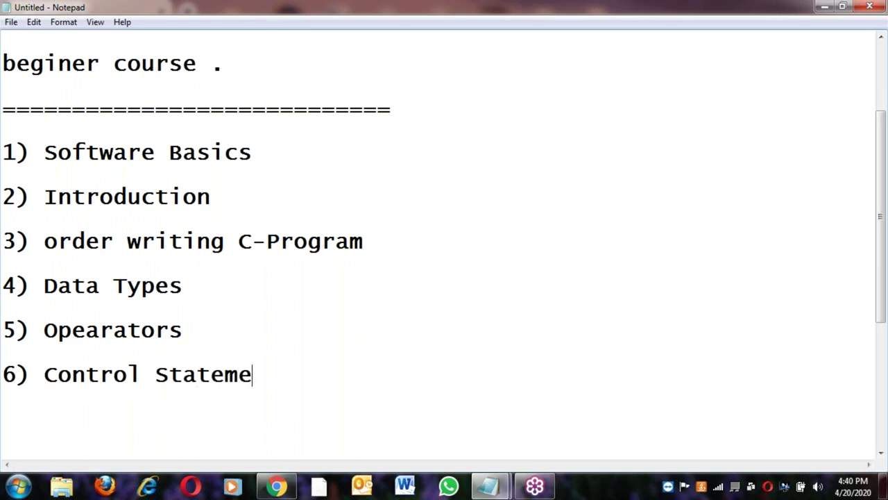
key("Return")
Add an indented line 'if, goto, switch-case, while, do-while, for'
key("Tab")
type("if, goto,")
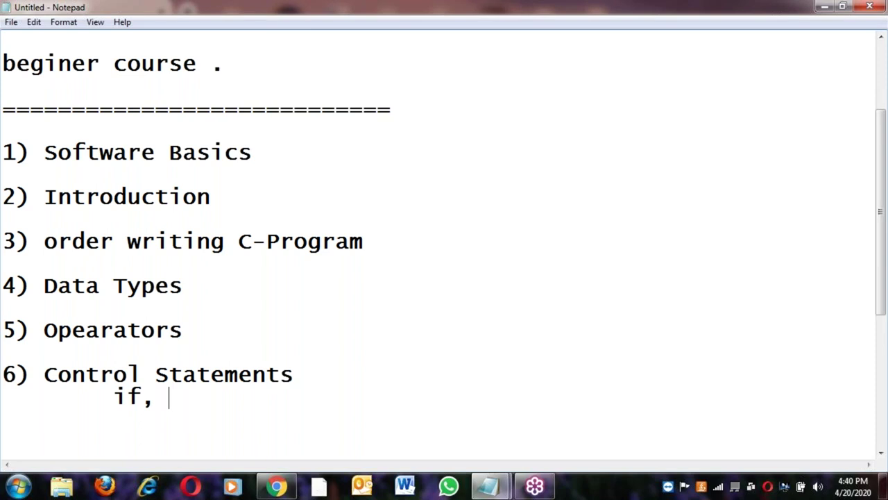
type(" si")
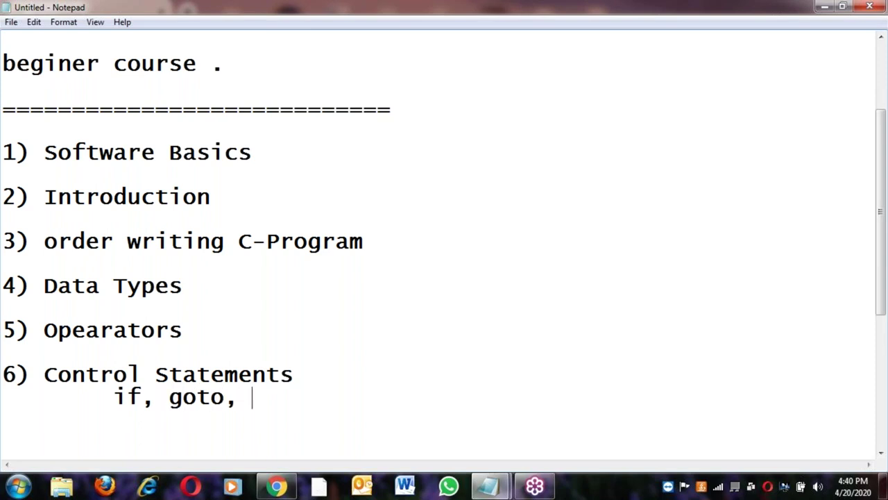
key("BackSpace")
type("witch")
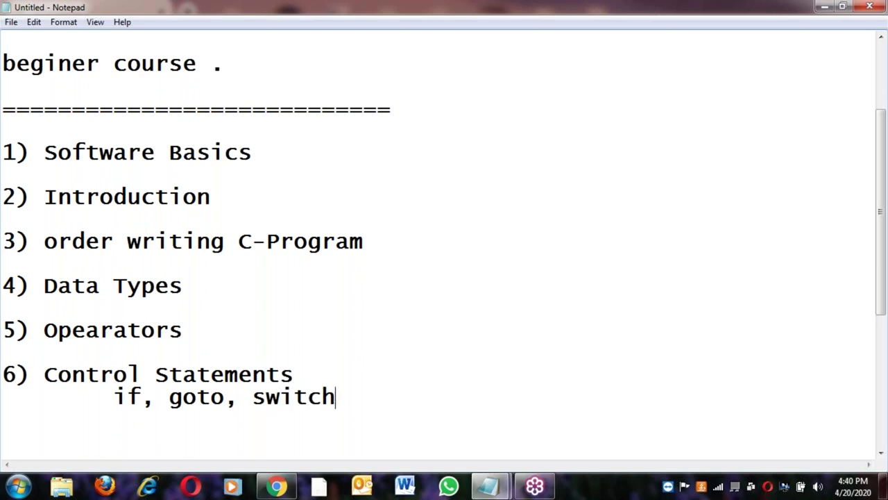
type("-case, whil")
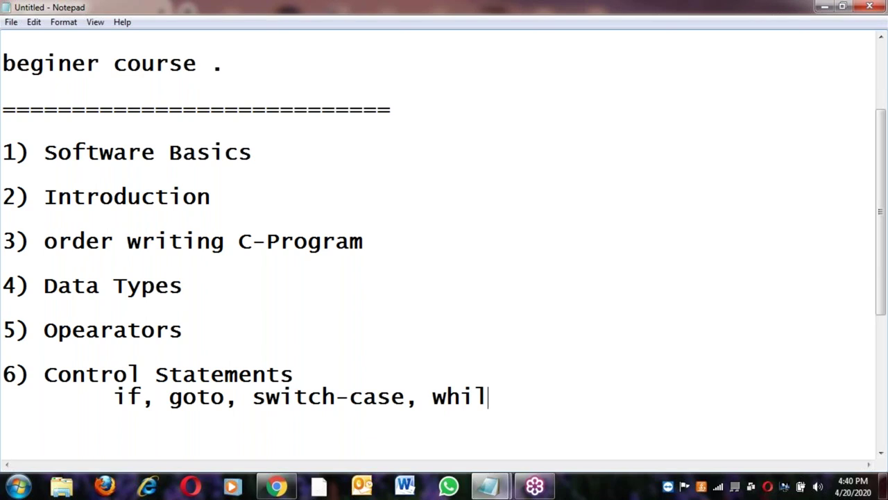
type("e, do-")
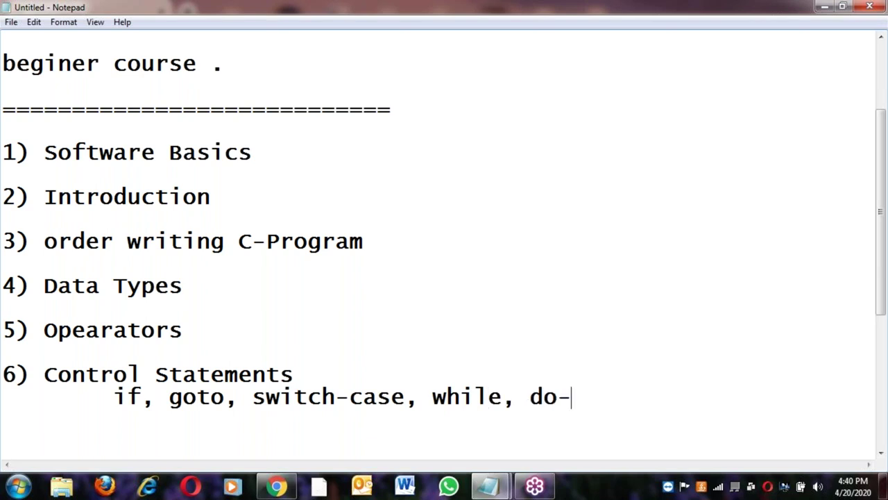
type("while, ")
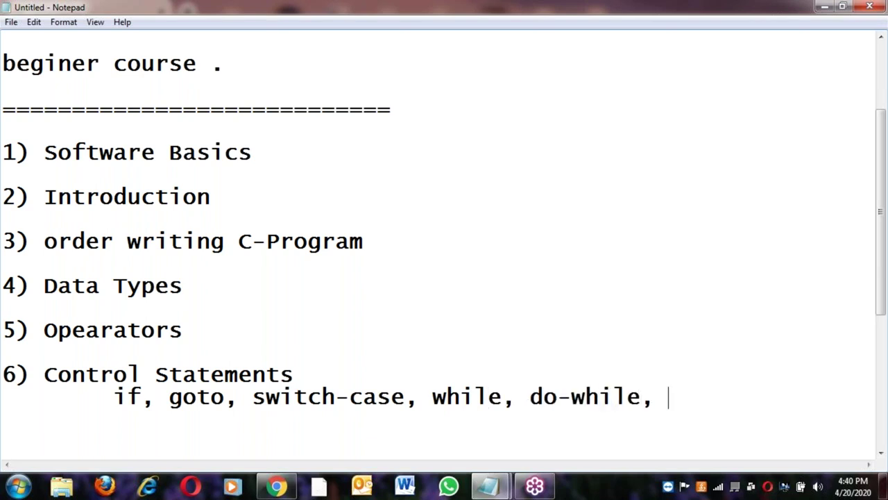
type("for")
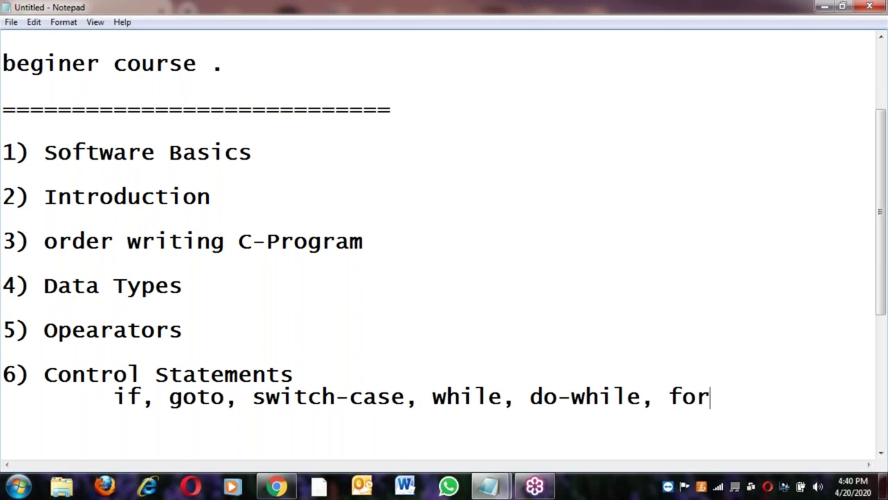
key("Return")
Add indented lines '60 programs' and 'Data Structures'
key("Tab")
type("60 progr")
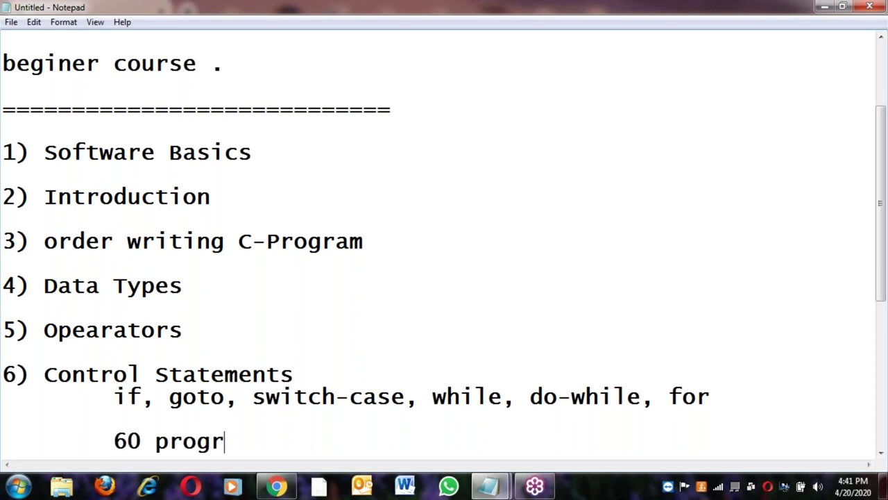
type("ams")
key("Return")
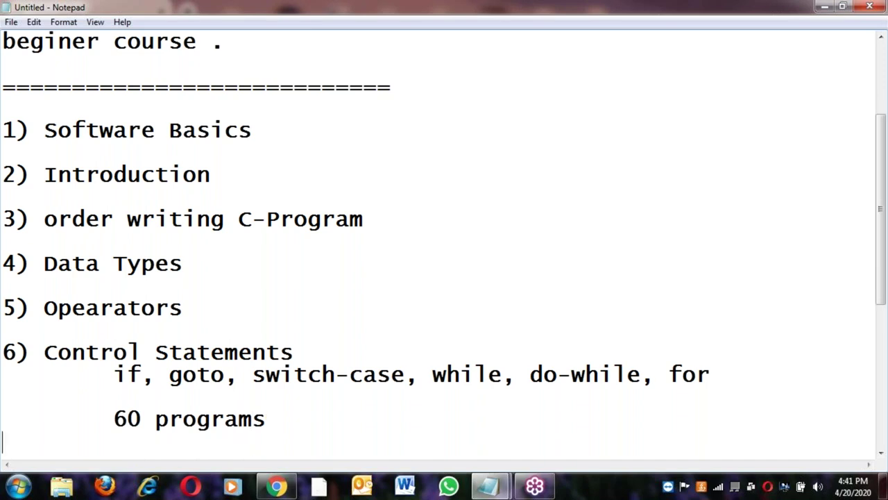
key("Return")
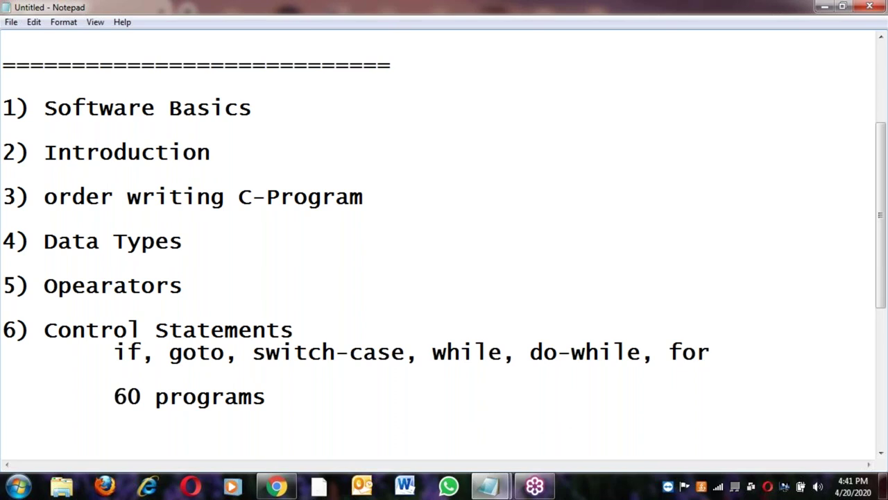
key("Tab")
type("Data Str")
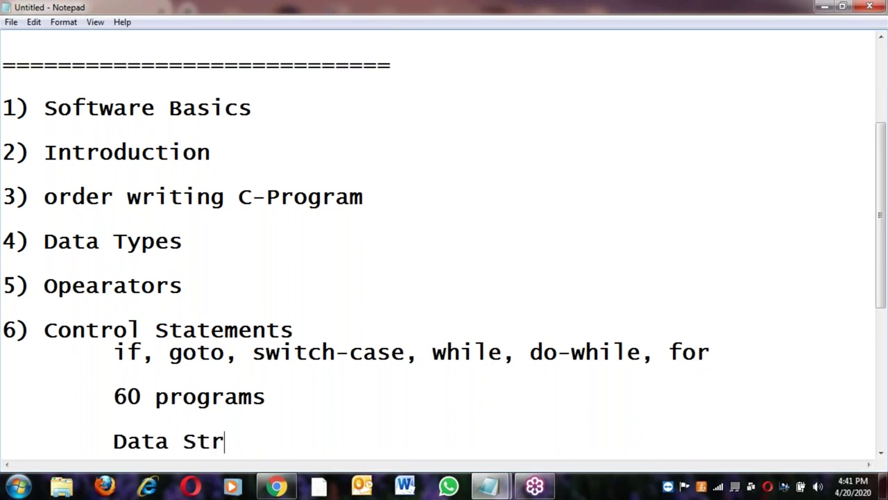
type("uctures")
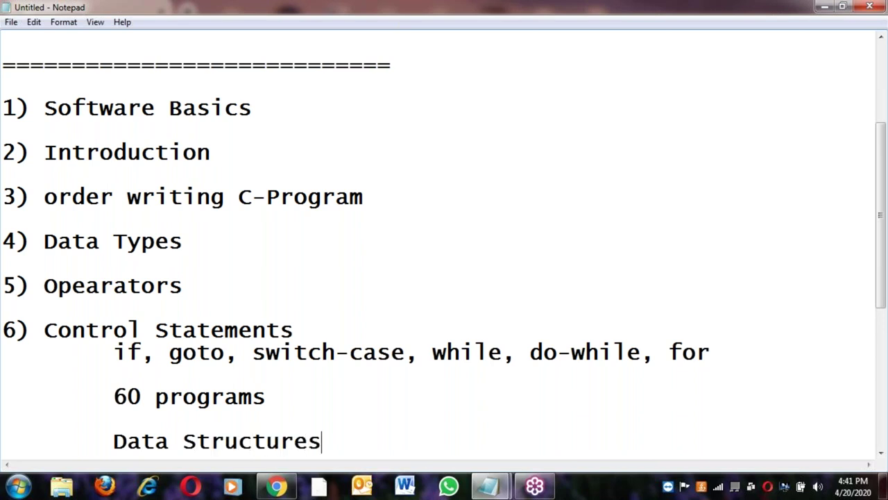
key("Return")
Add item '7) Arrays', correcting the misspelling
type("7)")
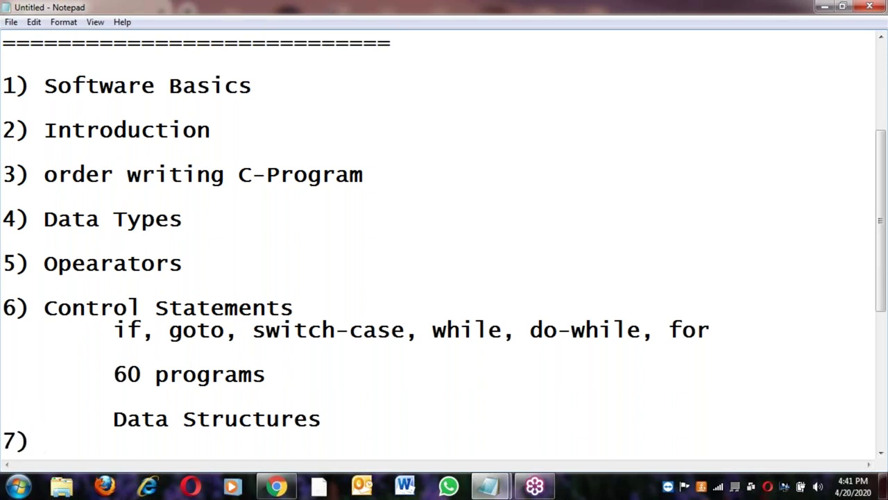
key("Up")
key("Return")
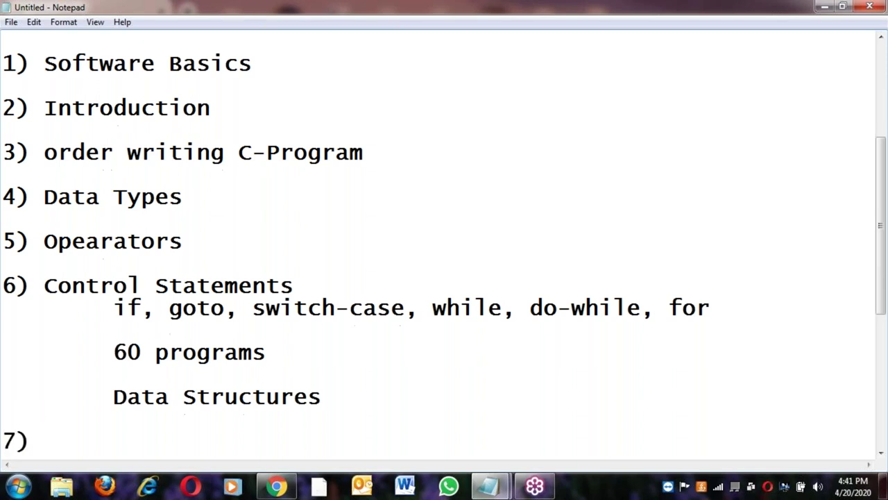
type("Arrays")
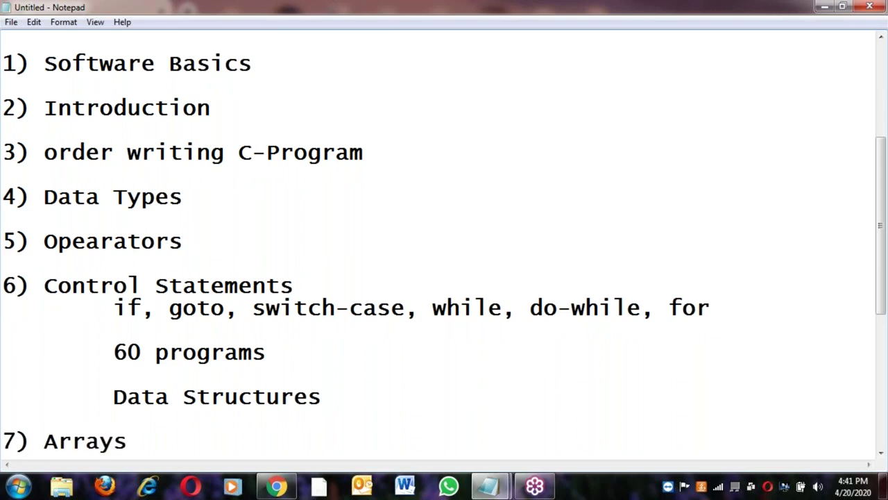
Add indented sub-items '1) single' and '2) two' under Arrays
key("Return")
key("Tab")
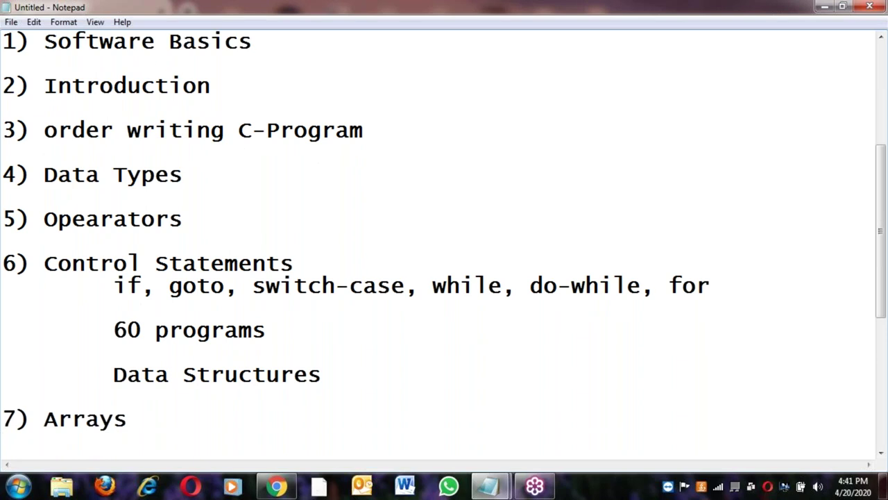
type("1) sungle")
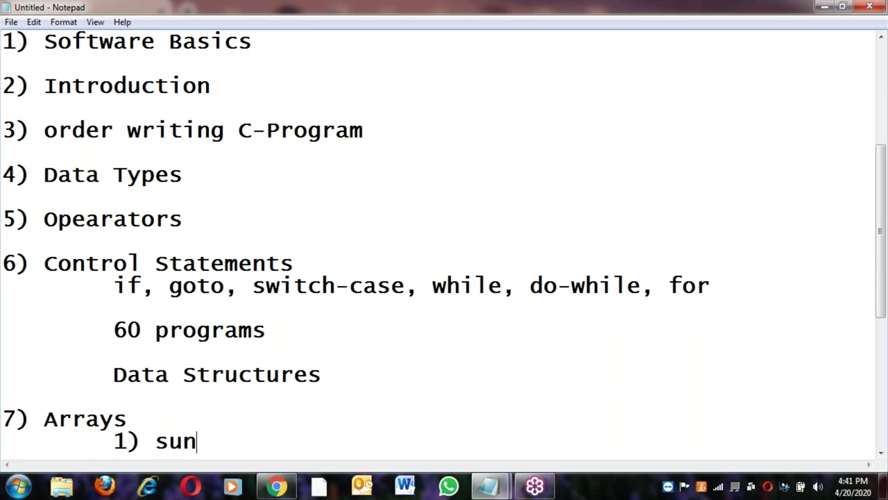
key("BackSpace")
key("BackSpace")
key("BackSpace")
key("BackSpace")
key("BackSpace")
type("ingle")
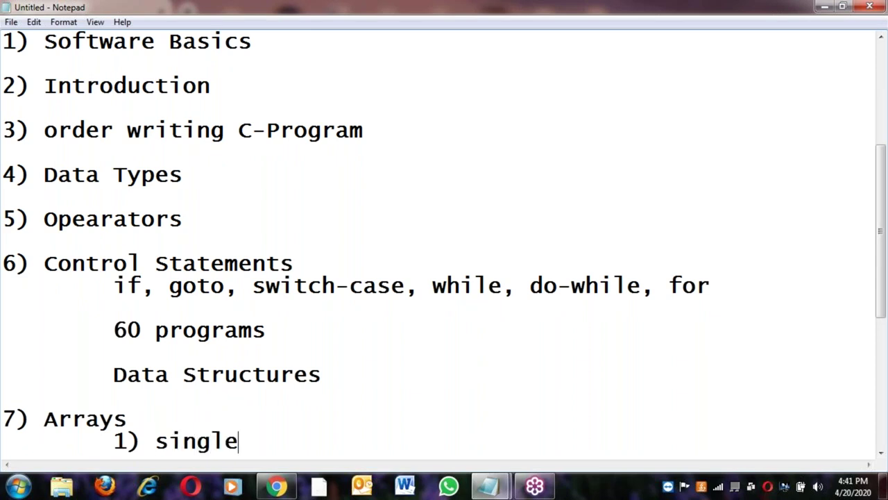
key("Return")
key("Return")
key("Tab")
type("2) ")
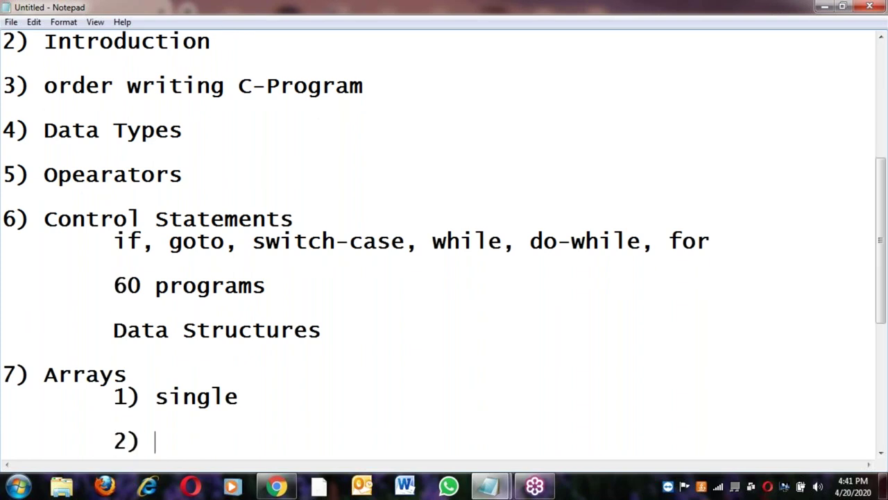
type("two")
Add indented lines 'seraching techinques' and 'Sorting techniques algorithems'
key("Return")
key("Return")
key("Tab")
type("s")
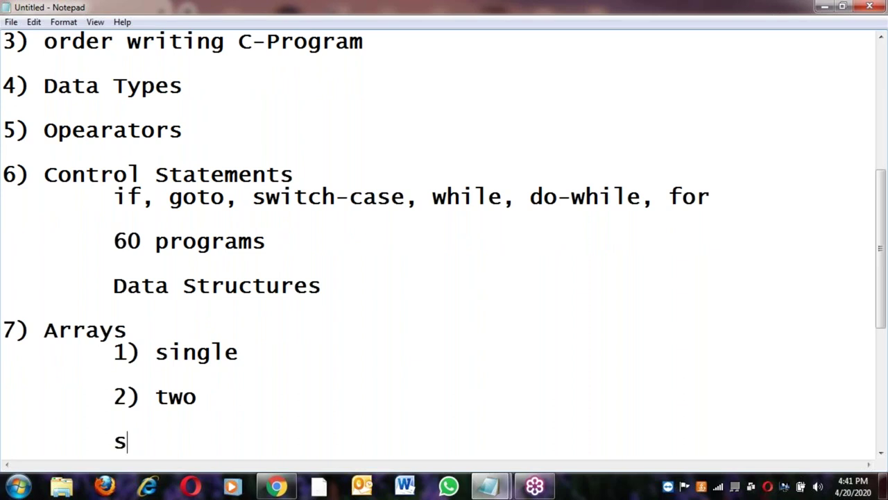
type("eraching")
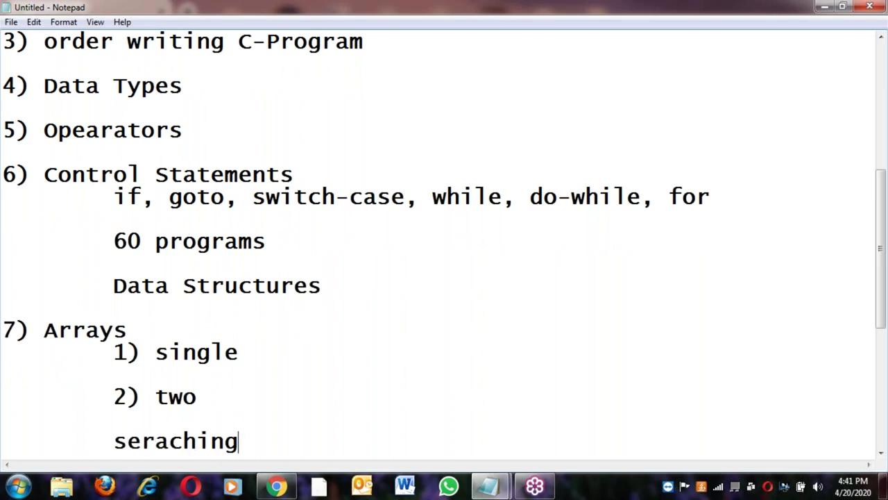
type(" techinques")
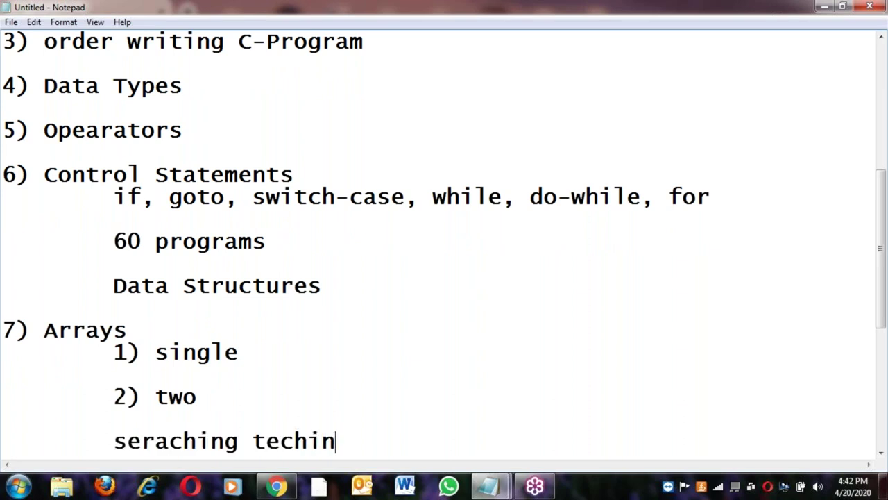
key("Return")
key("Return")
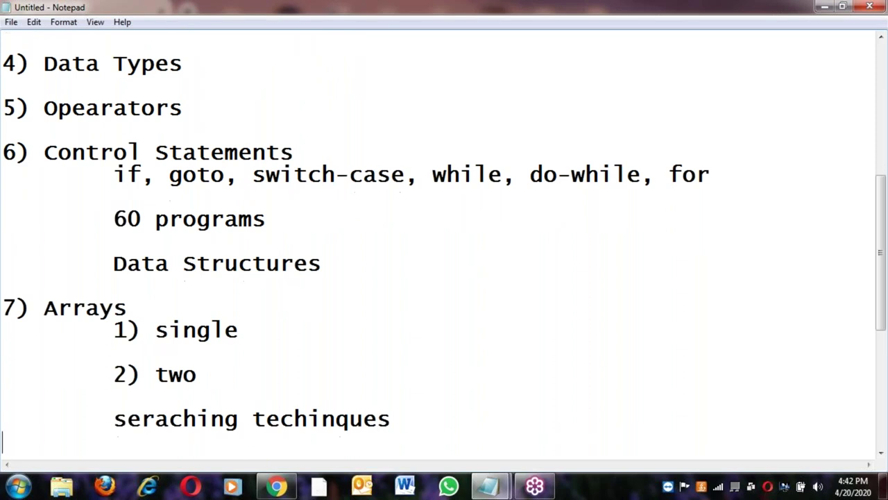
key("Tab")
type("Sorti")
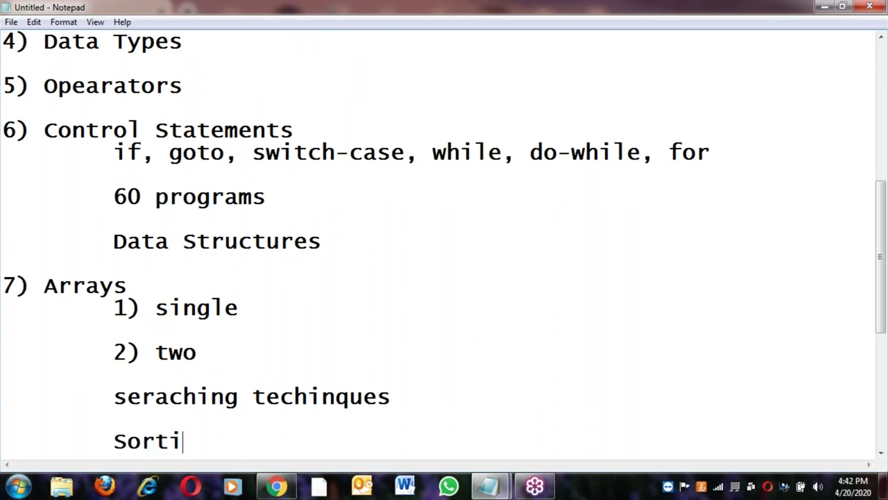
type("ng te")
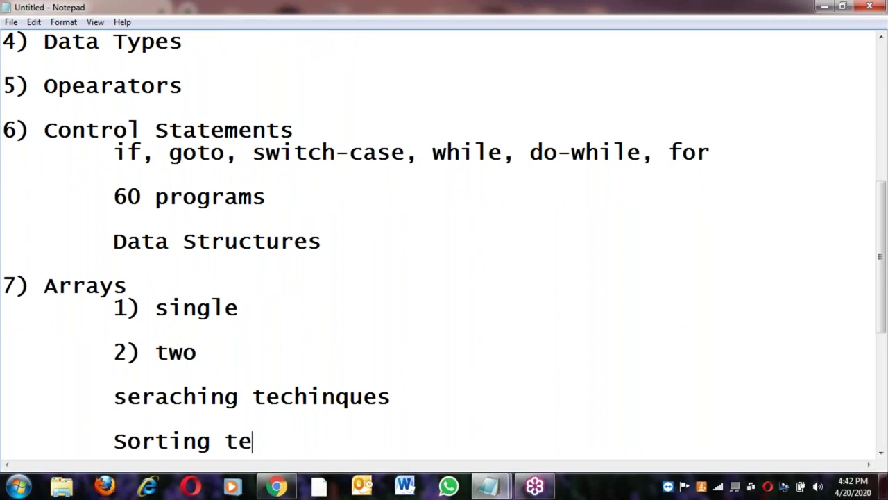
type("chniques")
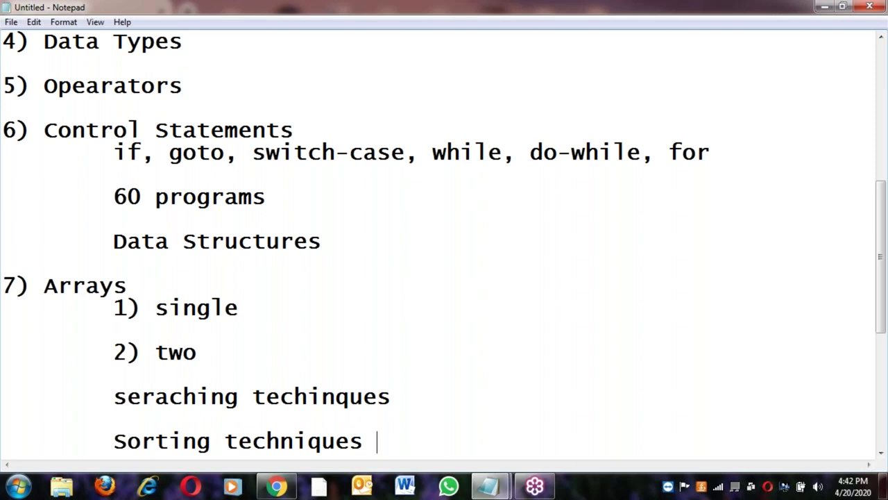
type("algorithems")
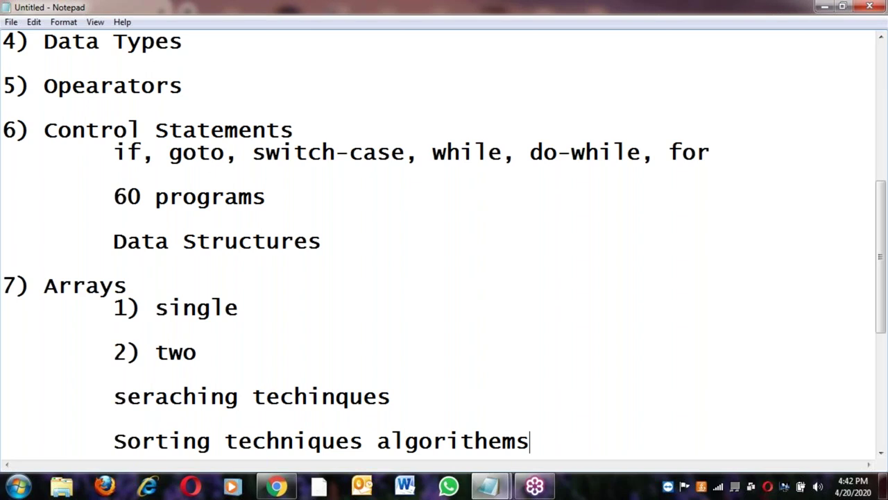
Copy 'algorithems' onto the searching techniques line, then start a new indented line
double_click(433, 438)
key("ctrl+c")
left_click(419, 396)
key("ctrl+v")
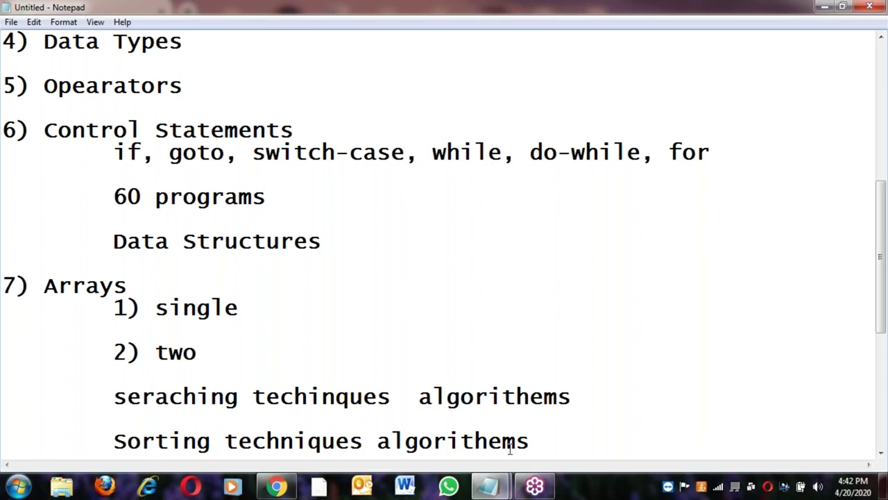
left_click(533, 442)
key("Return")
key("Tab")
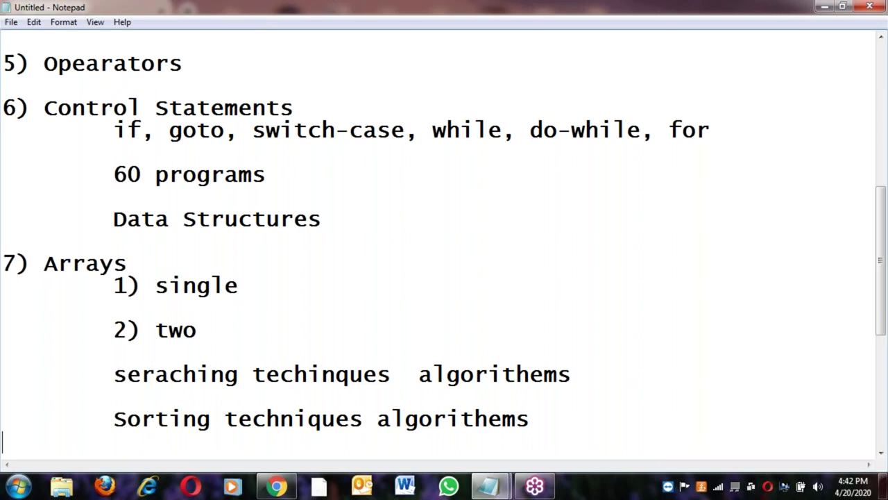
Add '8) Strings' and '9) Structures', then begin '10) Poniters'
type(") S")
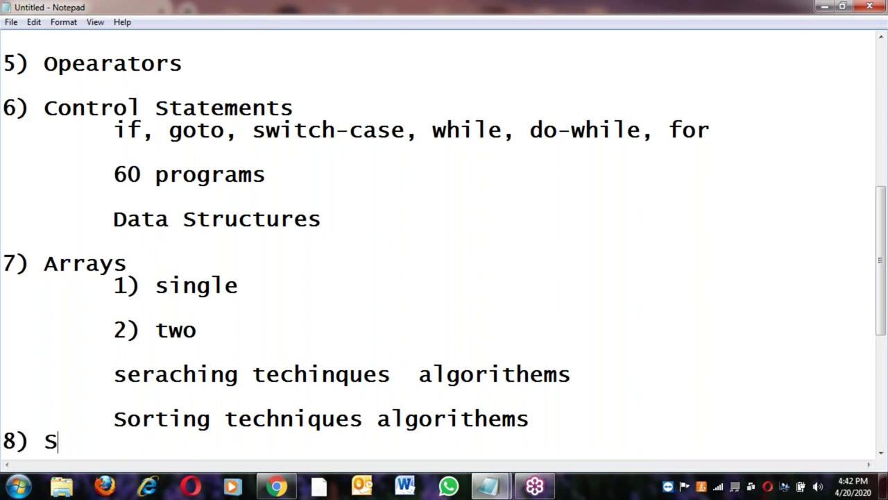
type("trings")
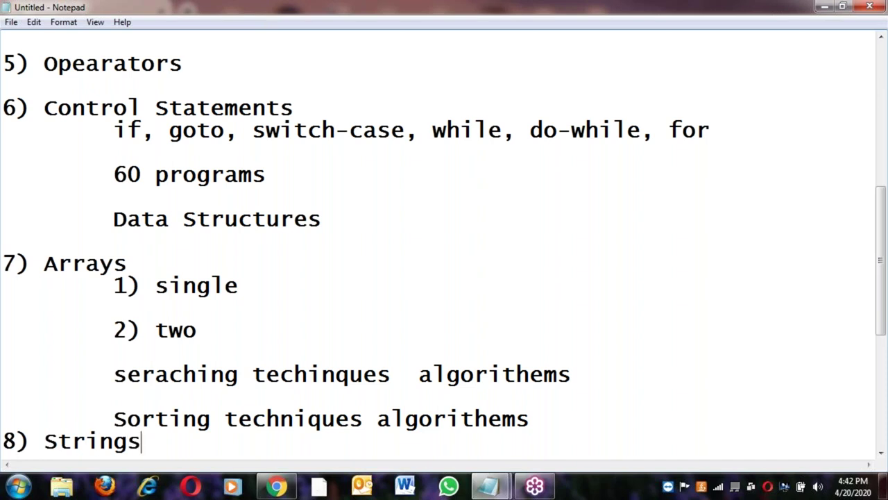
key("Return")
key("Return")
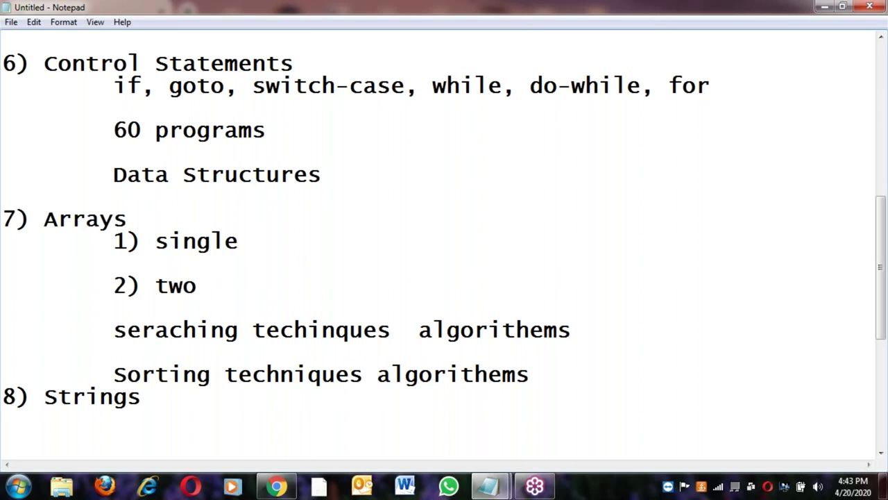
type("****")
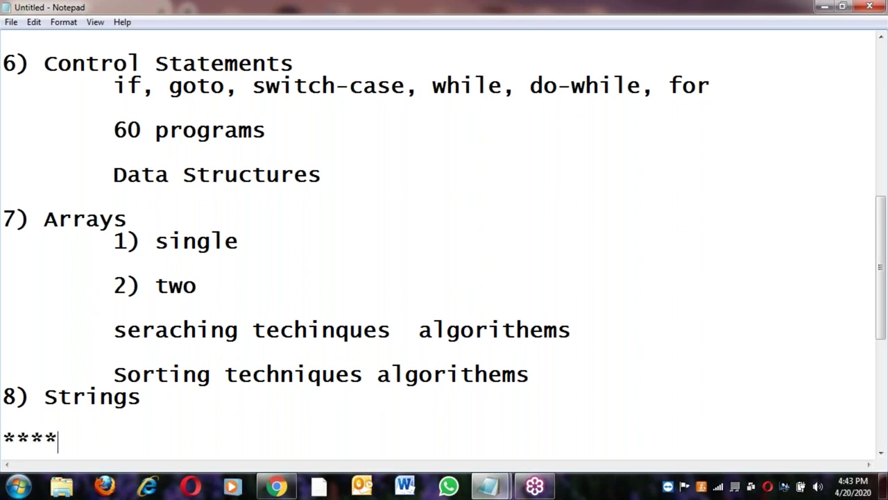
key("BackSpace")
key("BackSpace")
key("BackSpace")
key("BackSpace")
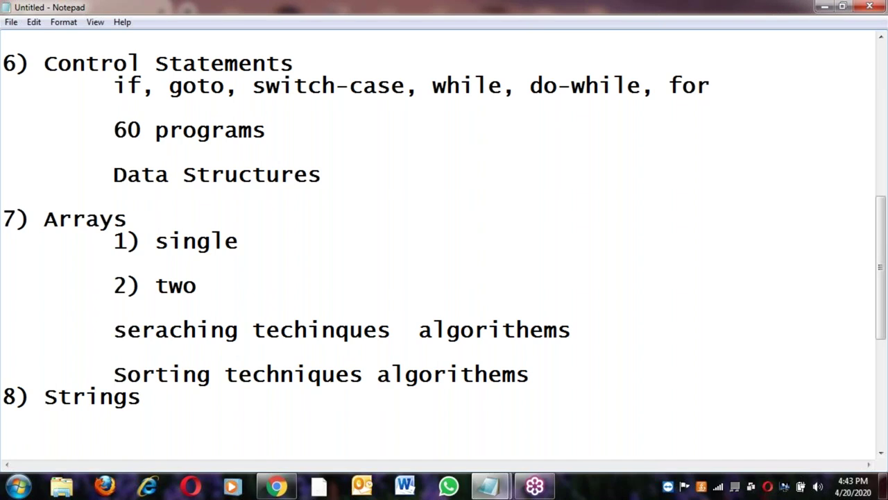
type("9) Str")
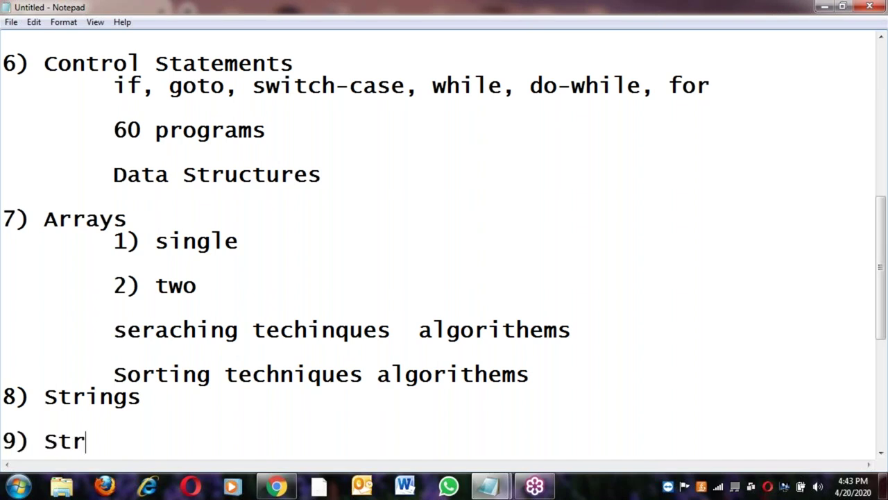
type("uctures")
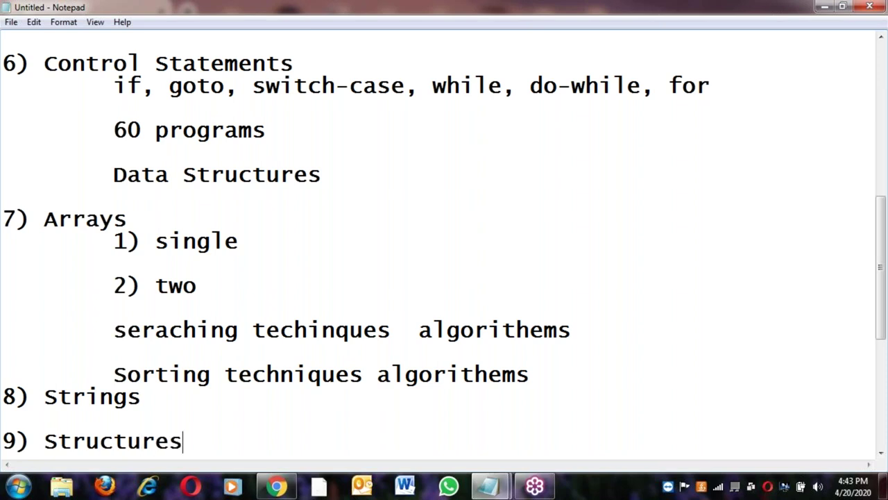
key("Return")
key("Return")
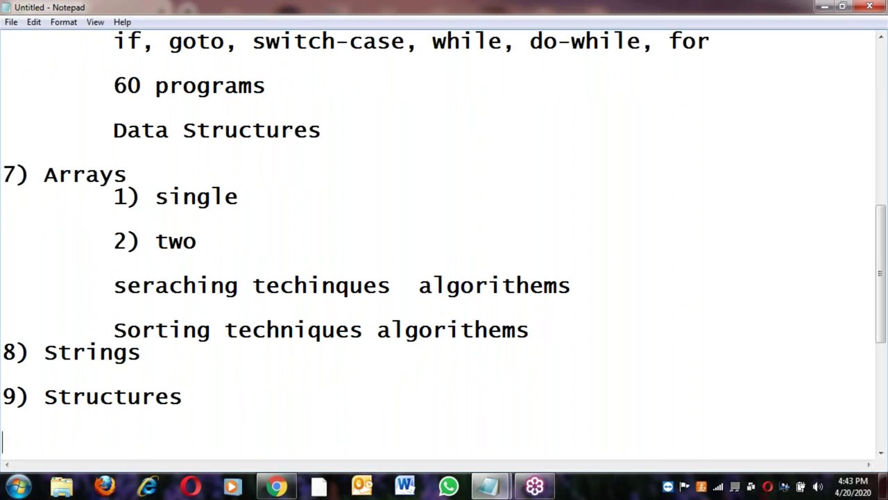
type("10) ")
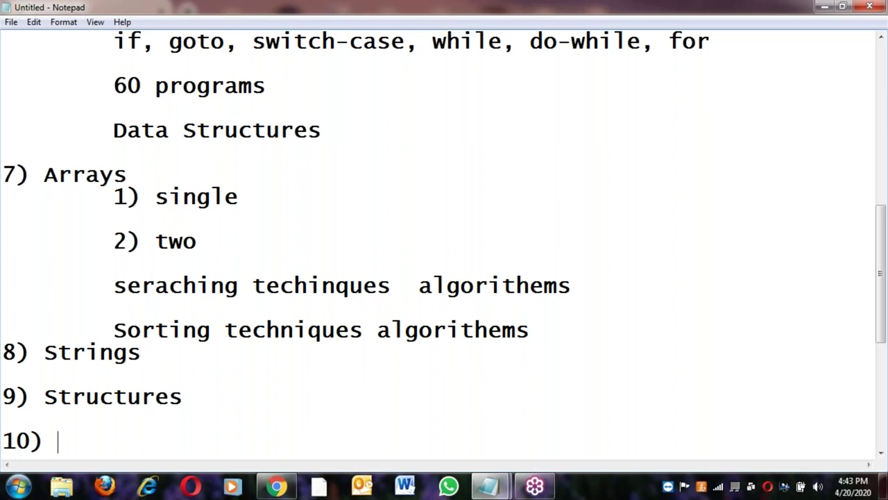
type("Ponit")
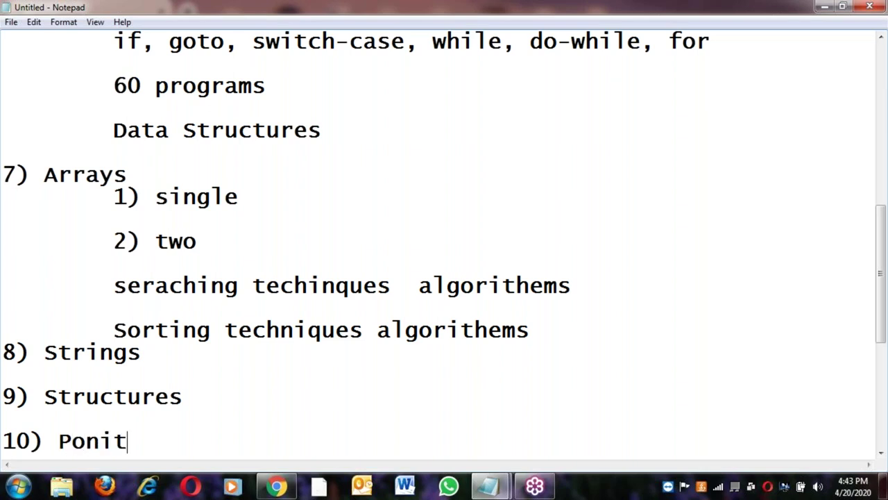
type("ers")
Correct the misspelled 'Poniters' heading to '10) Pointers'
key("Return")
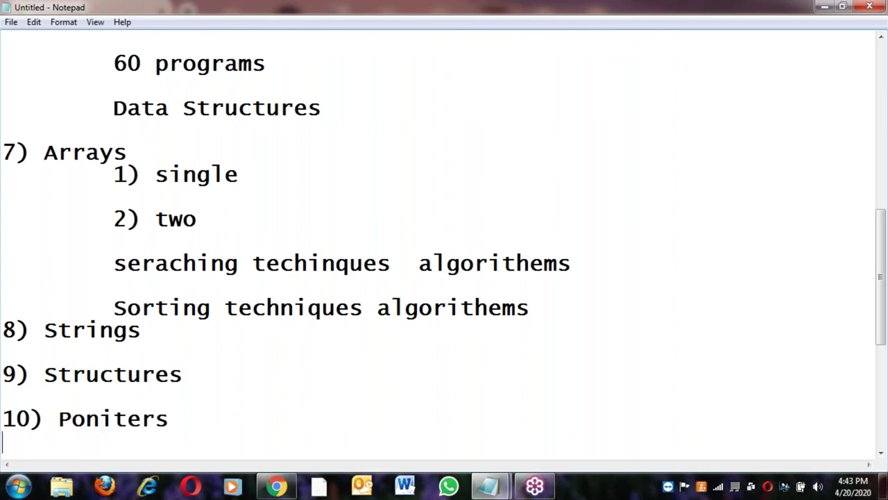
key("Up")
key("Right")
key("Right")
key("Right")
key("Right")
key("Right")
key("Right")
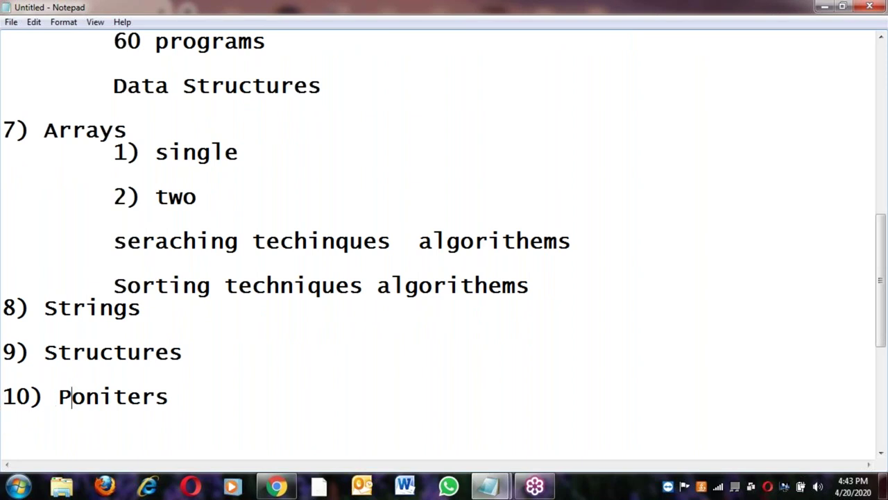
key("Delete")
key("Right")
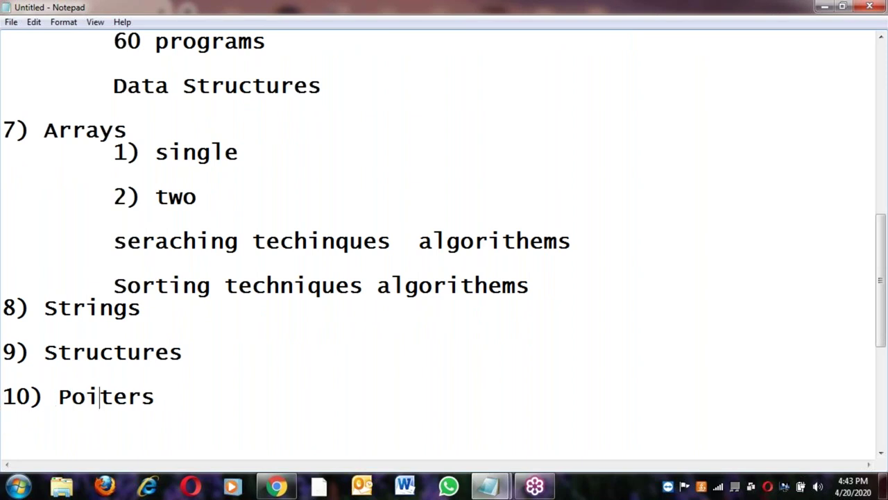
type("n")
Add an indented 'pointers and variables' sub-item under 10) Pointers
key("Return")
key("Tab")
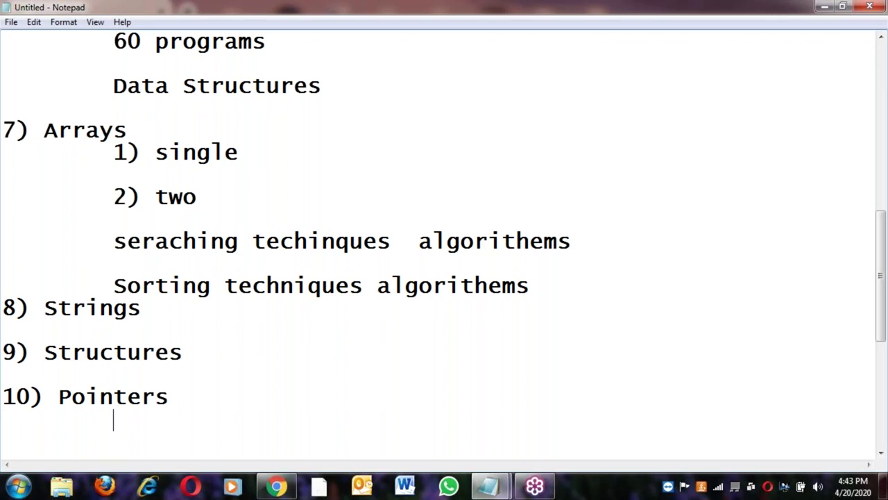
type("point")
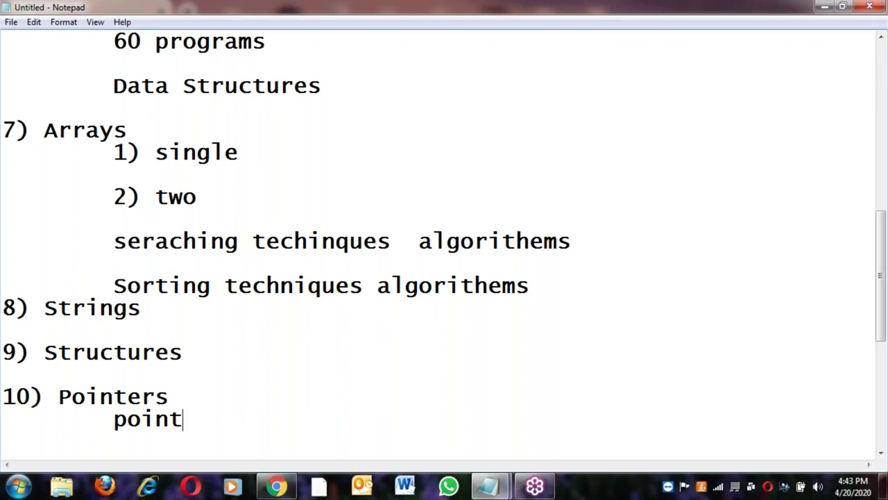
type("ers and vra")
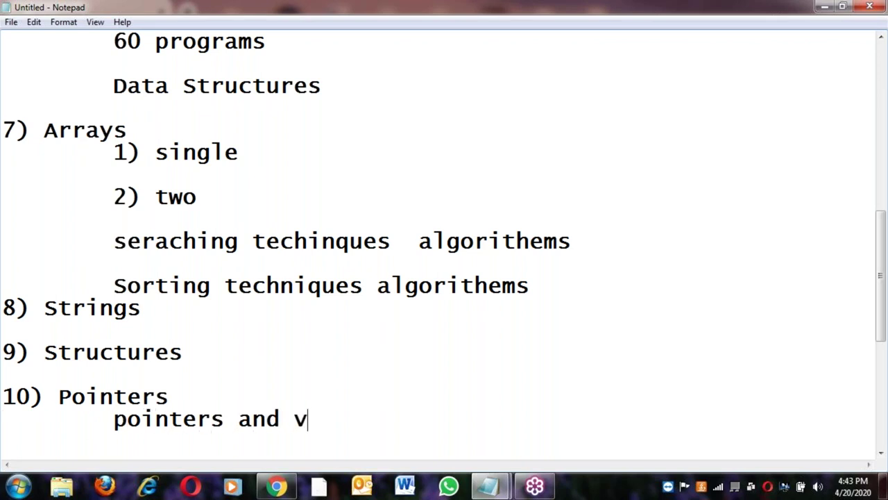
key("BackSpace")
key("BackSpace")
type("ariables")
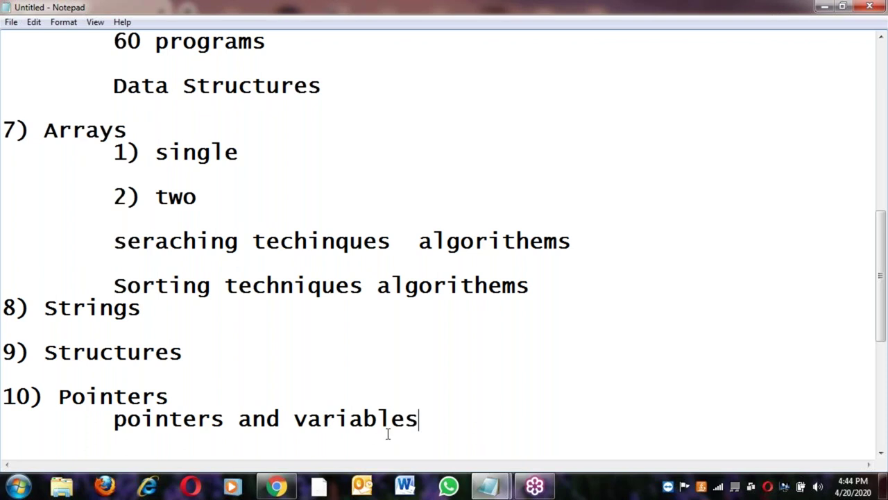
Start a second indented sub-item by pasting the reused phrase 'pointers and'
left_click(111, 419)
left_click(281, 419, "shift")
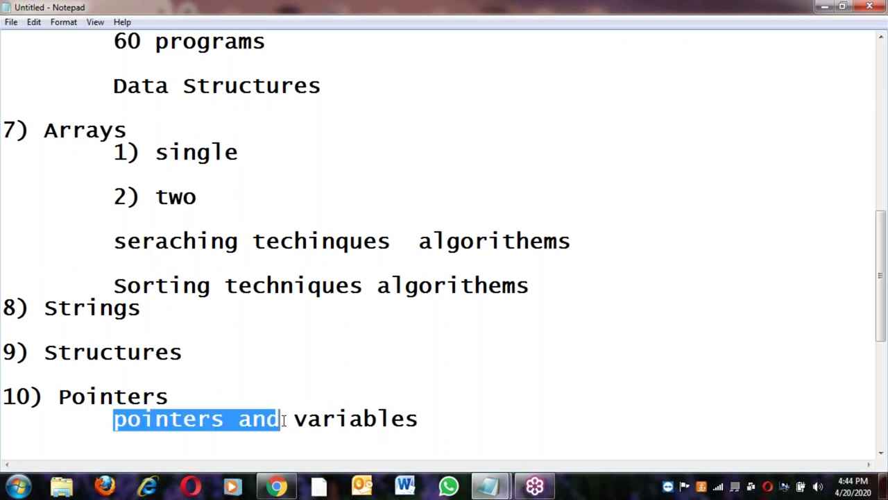
left_click(449, 427)
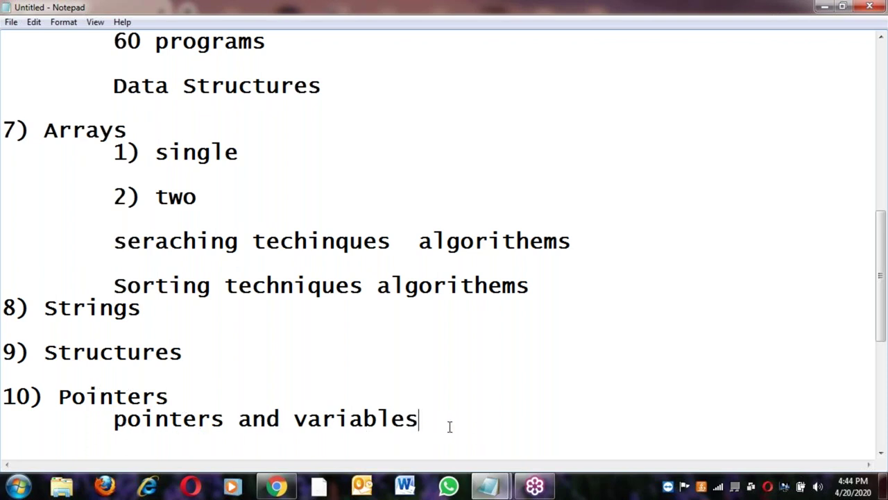
key("Return")
key("Return")
key("Tab")
key("ctrl+v")
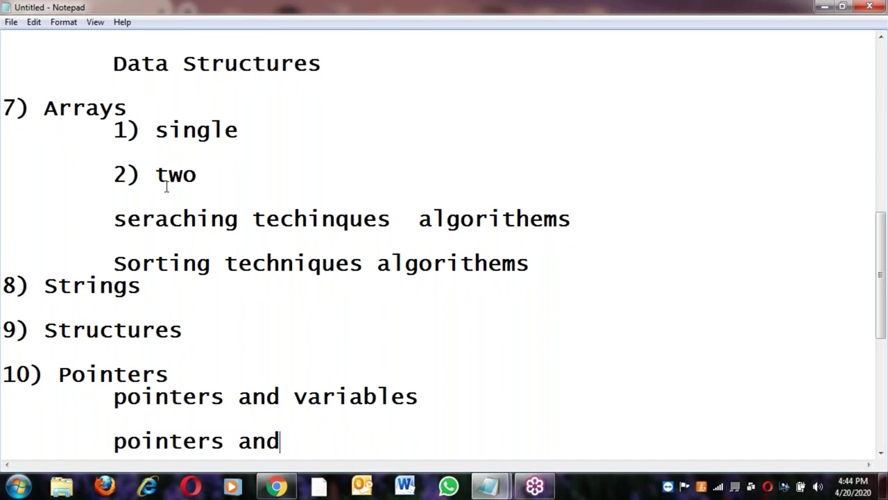
Complete the second sub-item as 'pointers and Arrays' with the word Arrays copied from above
double_click(85, 109)
scroll(419, 247, "up", 3)
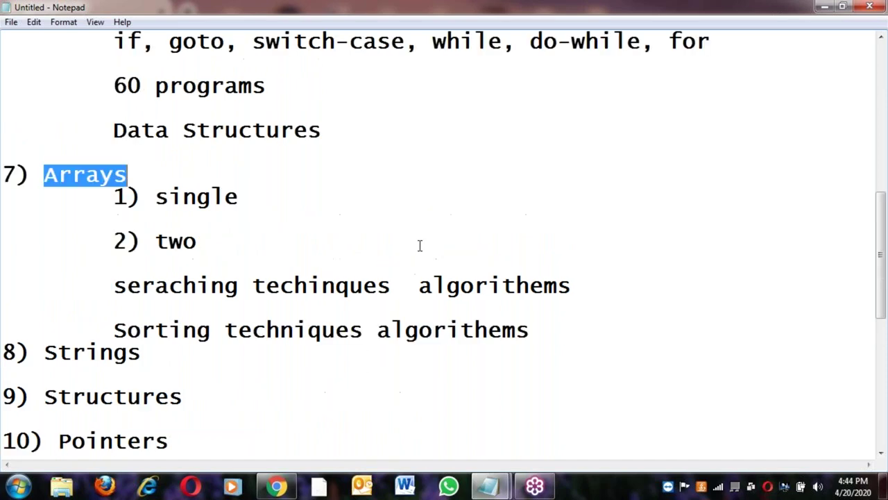
left_click_drag(266, 218, 3, 64)
scroll(142, 318, "down", 1)
scroll(142, 319, "down", 1)
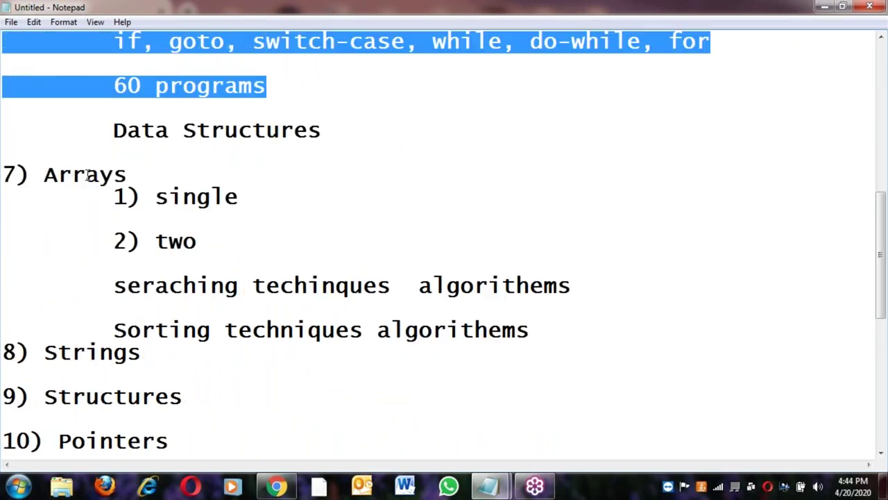
double_click(86, 174)
key("ctrl+c")
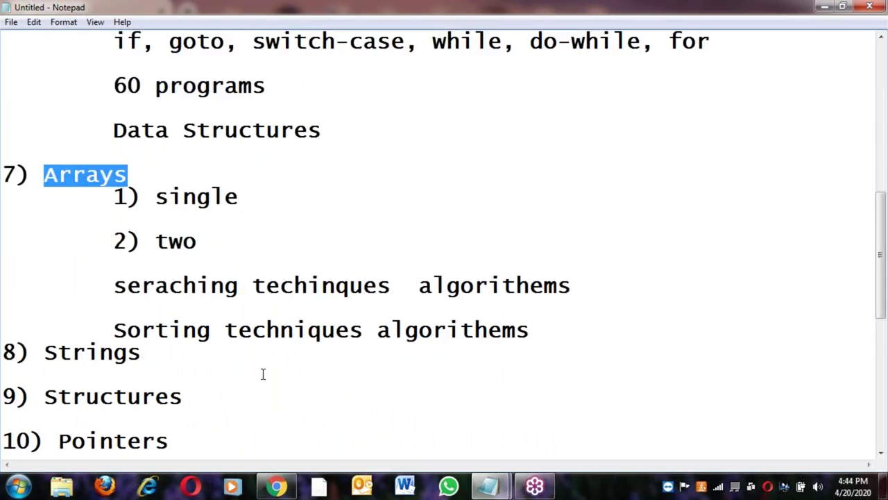
scroll(263, 374, "down", 4)
left_click(313, 242)
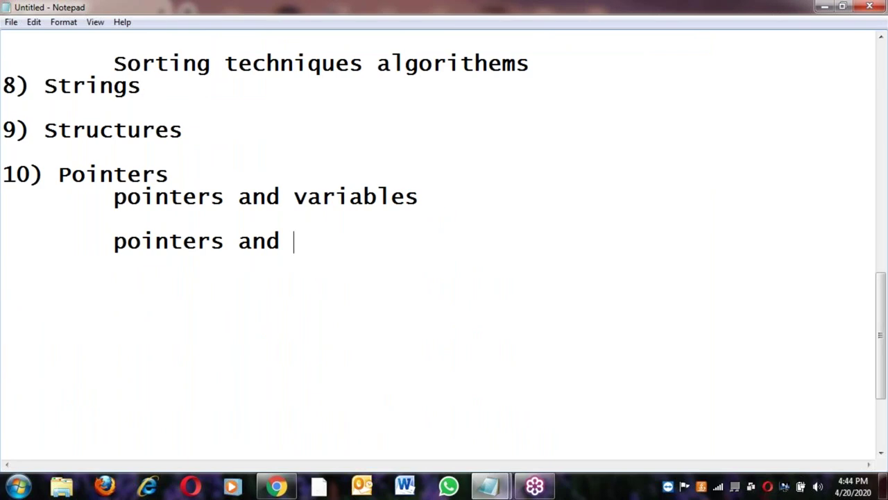
key("ctrl+v")
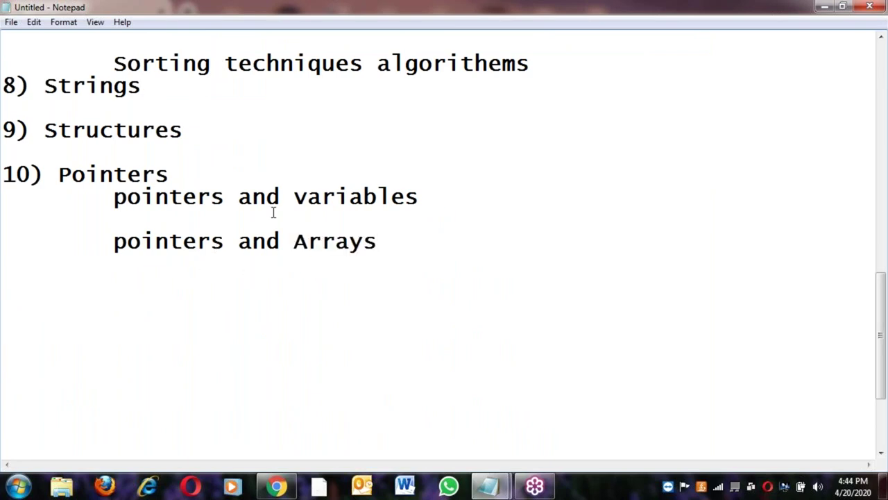
Change both sub-items to 'pointers to variables' and 'pointers to Arrays'
double_click(262, 196)
type("to")
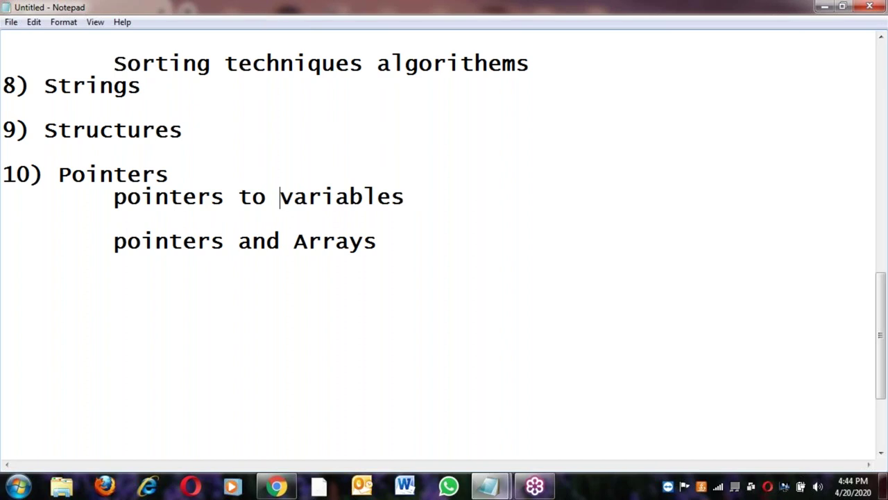
double_click(263, 242)
type("to")
Add a 'pointers to Strings' sub-item, reusing Strings from item 8
left_click(109, 243)
left_click(267, 242, "shift")
key("ctrl+c")
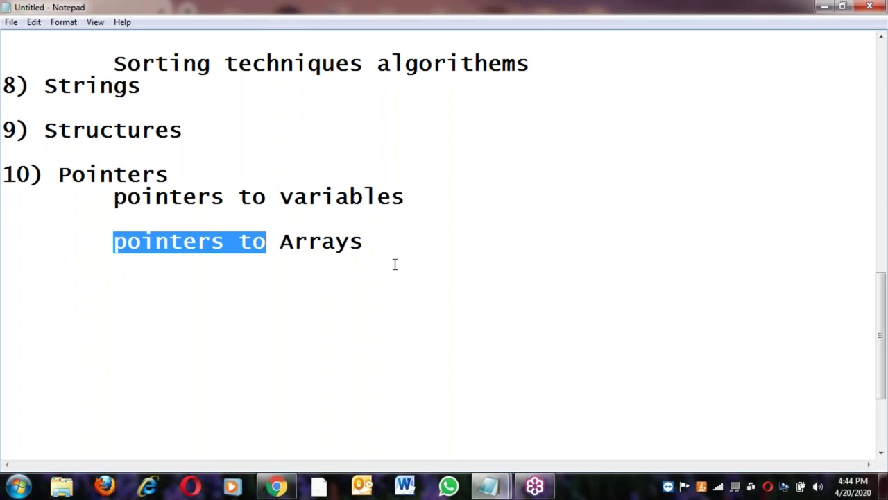
left_click(386, 242)
key("Return")
key("Return")
key("Tab")
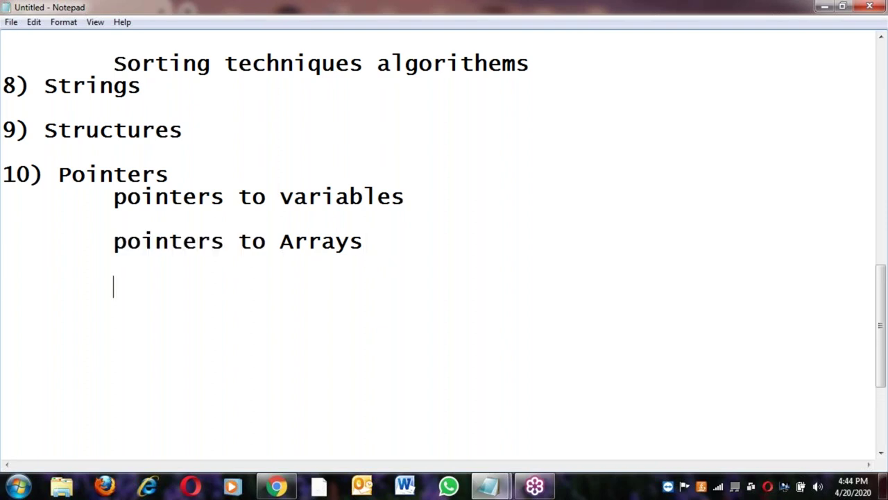
key("ctrl+v")
double_click(82, 88)
key("ctrl+c")
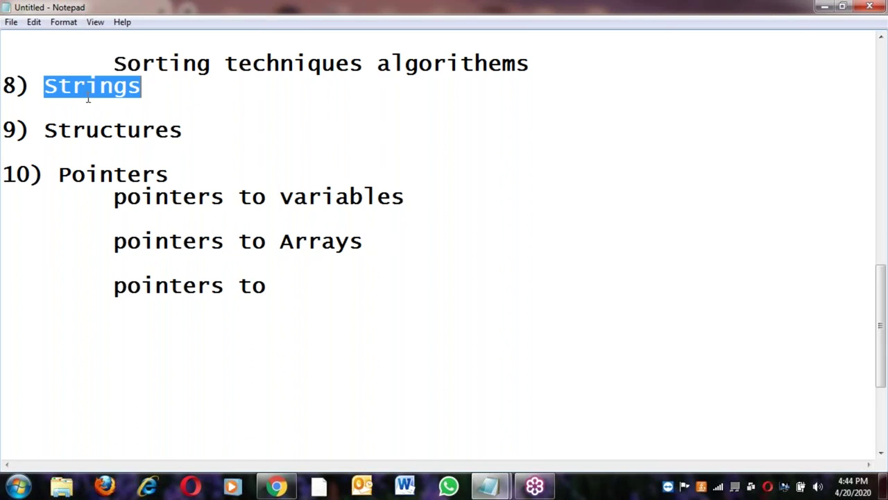
left_click(285, 286)
key("ctrl+v")
key("Return")
key("Return")
key("Tab")
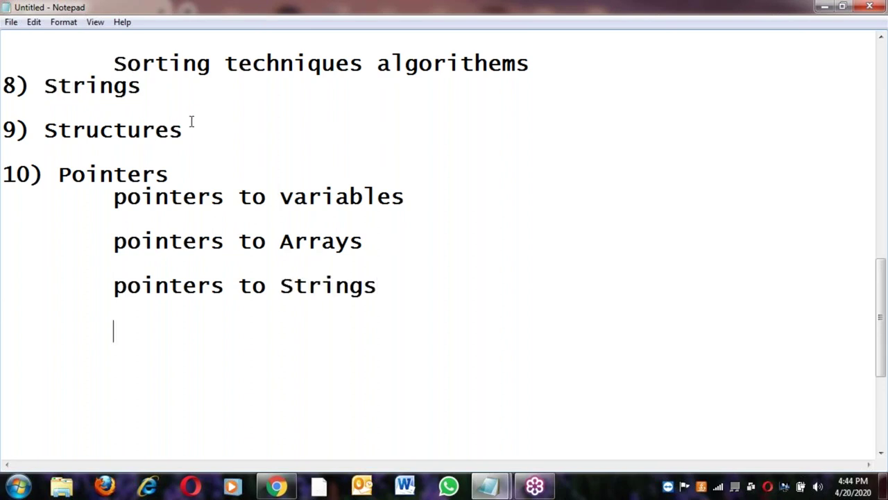
Add a 'pointers to Structures' sub-item, reusing Structures from item 9
left_click(111, 285)
left_click(271, 287, "shift")
key("ctrl+c")
left_click(182, 328)
key("ctrl+v")
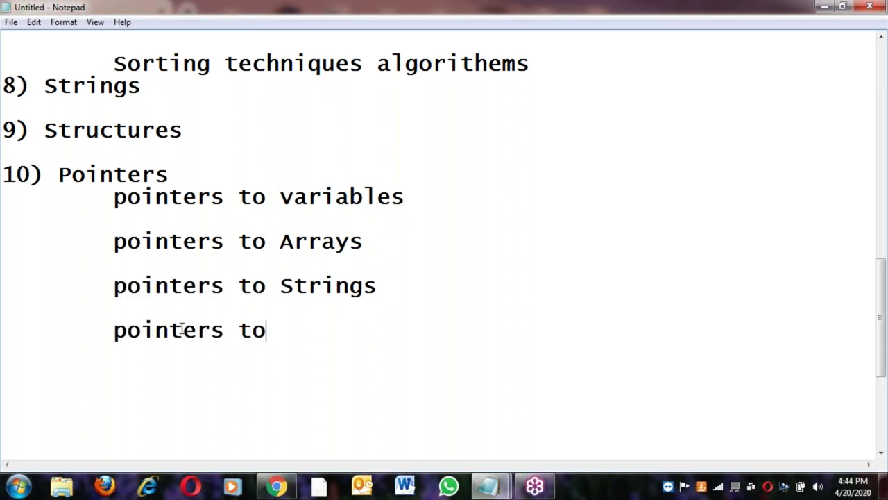
double_click(93, 132)
key("ctrl+c")
left_click(283, 331)
key("ctrl+v")
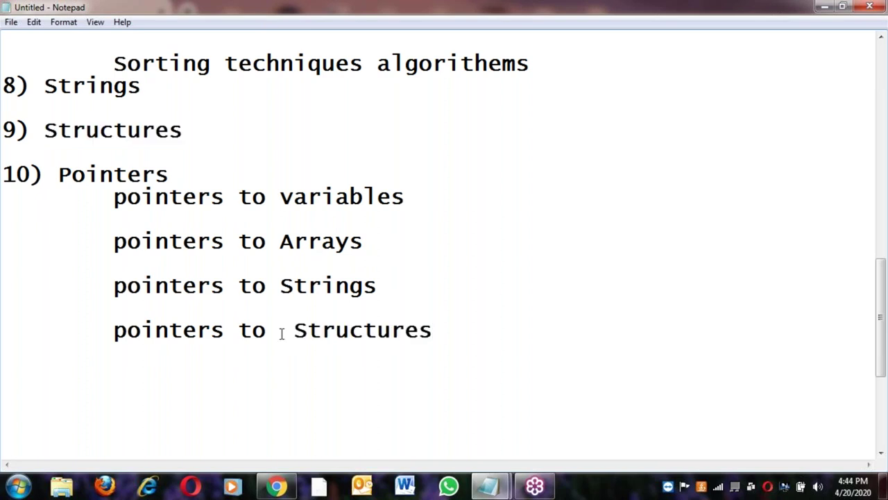
Open another indented line and undo an accidental deletion of the sub-item lines
key("Return")
key("Return")
key("Tab")
key("ctrl+v")
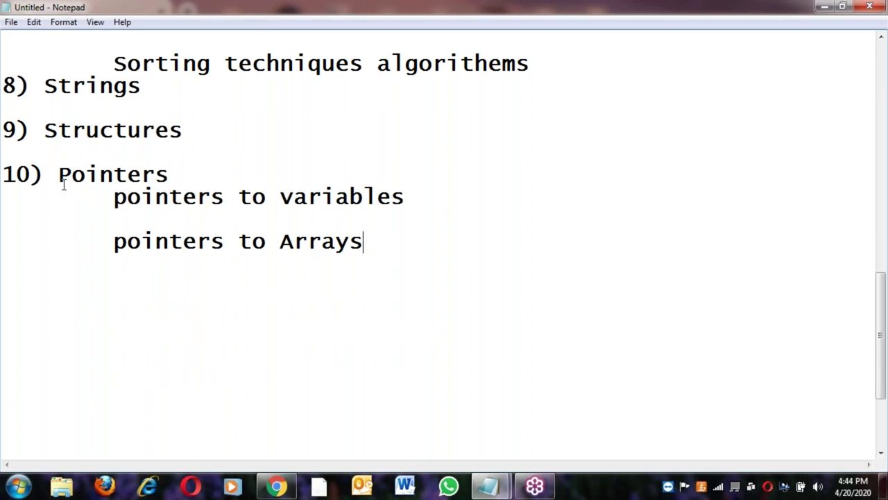
key("ctrl+z")
left_click(73, 168)
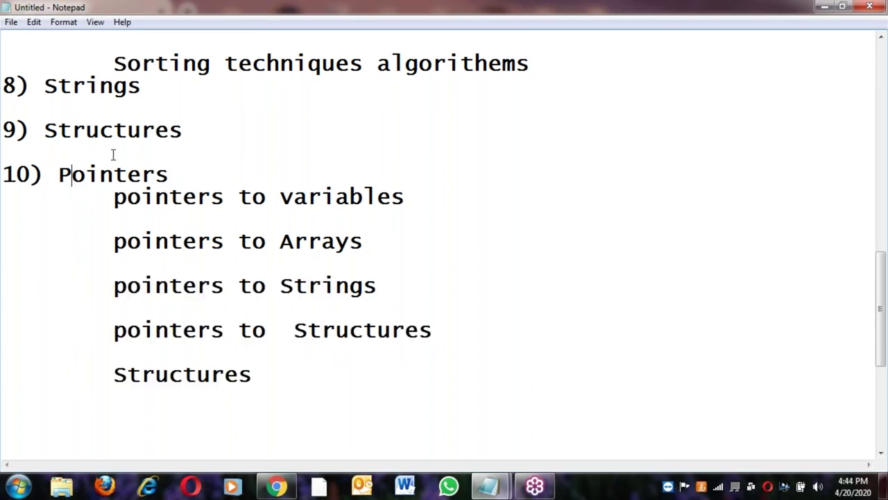
Turn the extra Structures line into the final 'pointer' sub-item
left_click(115, 196)
left_click(267, 213, "shift")
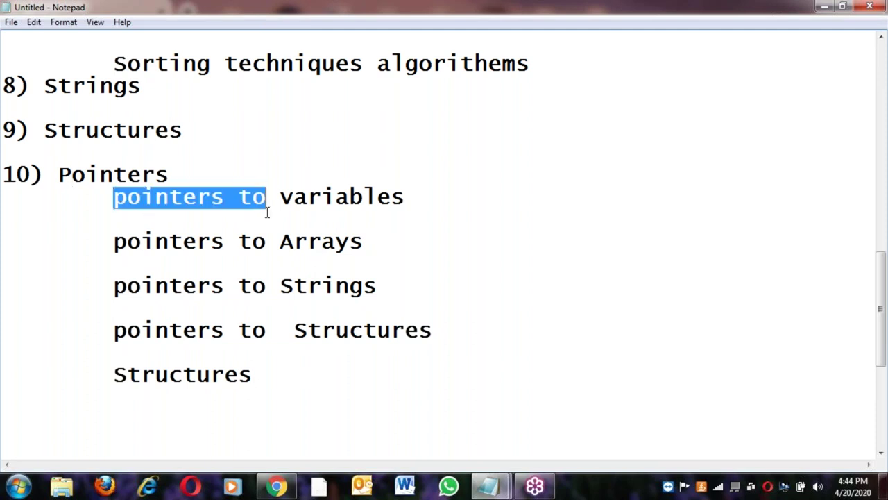
double_click(225, 373)
key("ctrl+v")
type("pointre")
key("BackSpace")
key("BackSpace")
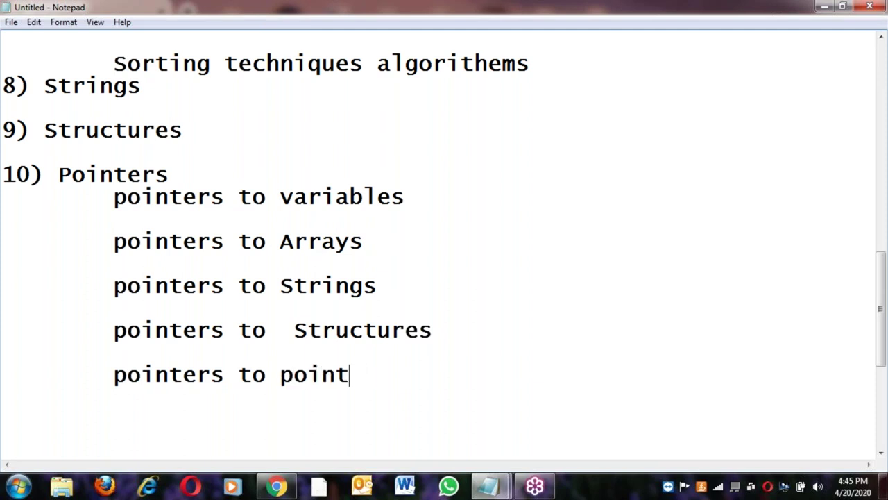
type("res")
key("BackSpace")
key("BackSpace")
key("BackSpace")
type("er")
Add the next course item '11) Functions' on an unindented line
key("Return")
key("Return")
type("11) Functions")
key("Return")
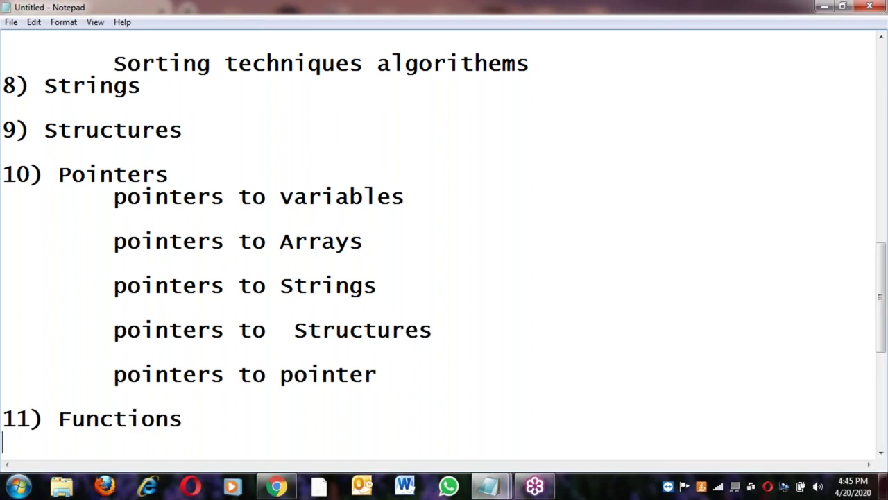
Add indented 'types' and 'storage classes' sub-items under 11) Functions
key("Return")
key("Tab")
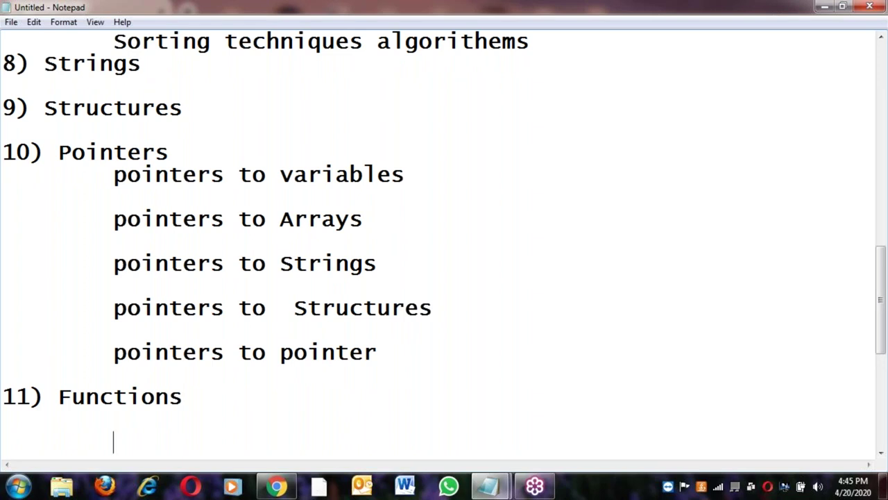
type("types")
key("Return")
key("Tab")
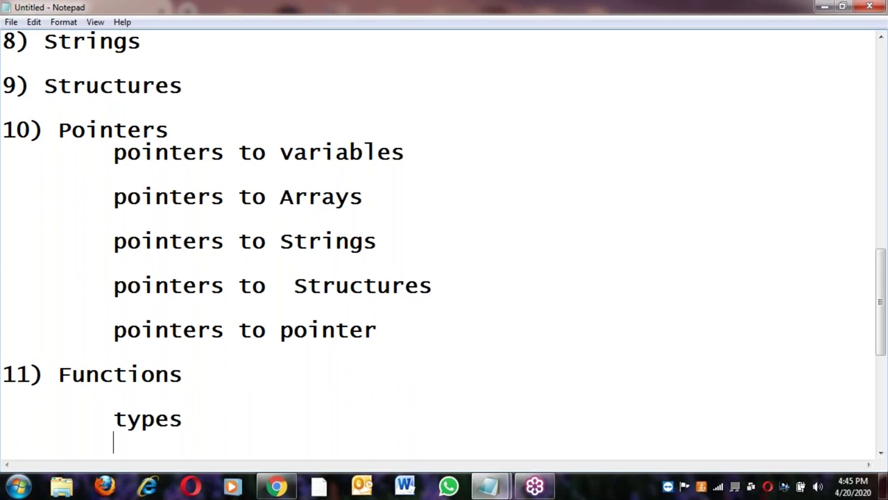
type("sto")
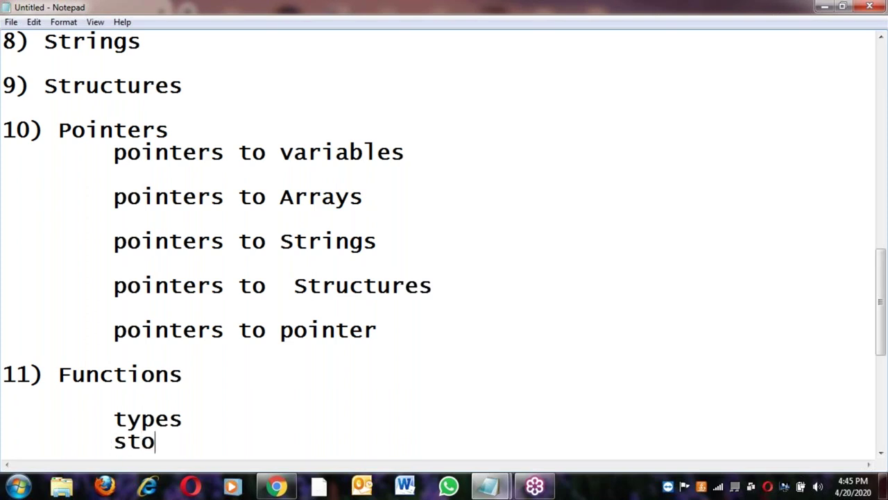
type("rage ")
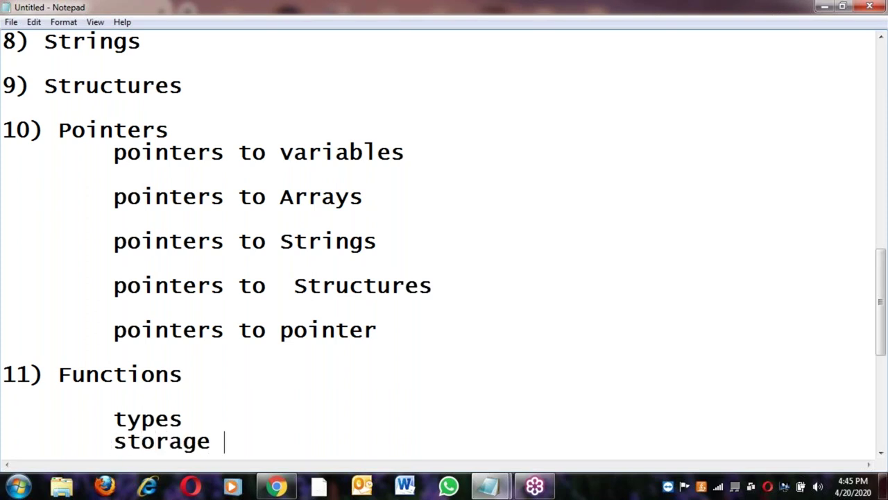
type("classes")
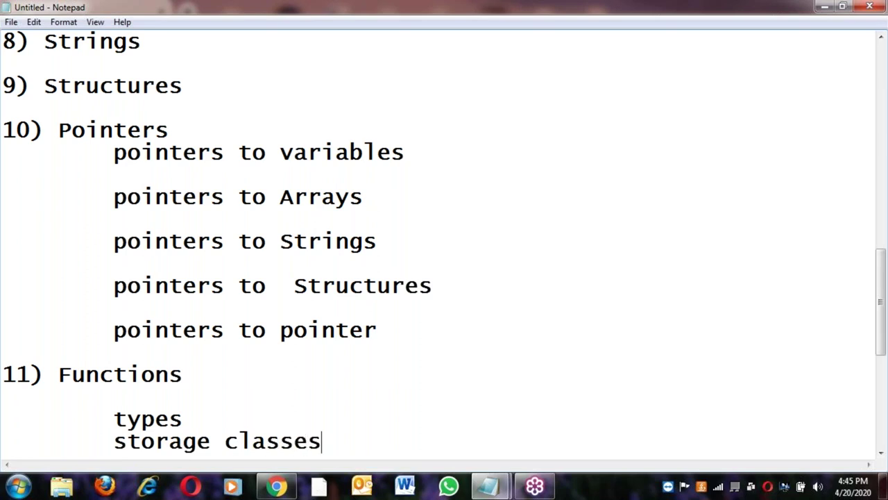
Extend storage classes with '--> auto, register, static , external'
key("Return")
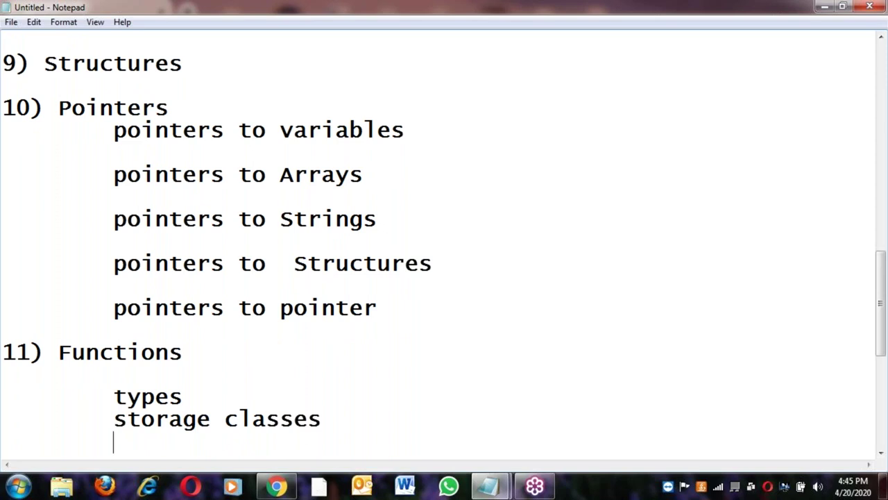
type("a")
key("BackSpace")
key("BackSpace")
type("--> auto, regis")
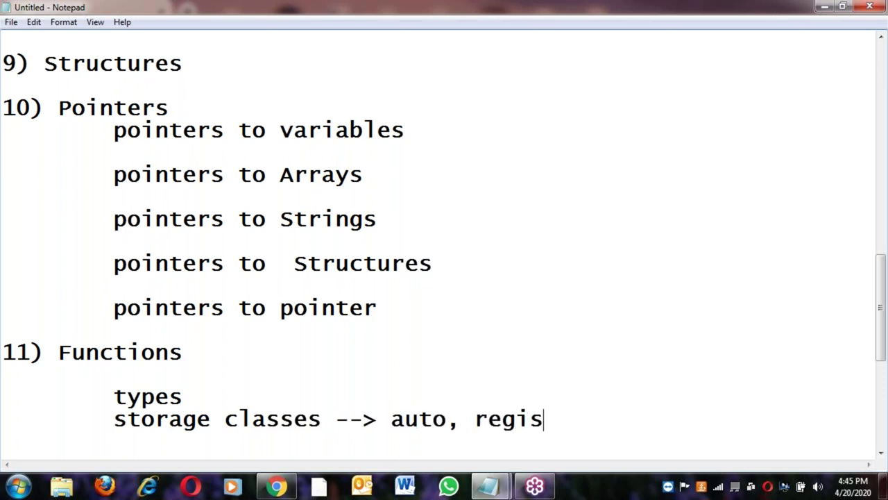
type("ter, e")
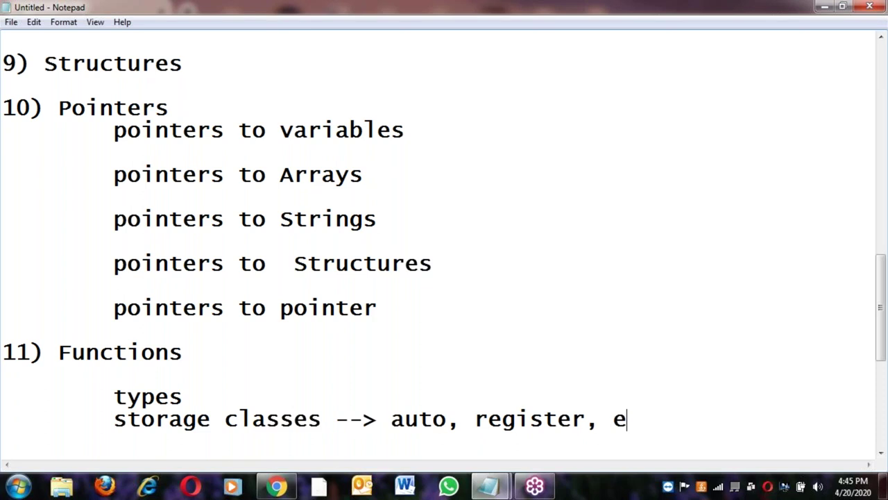
key("BackSpace")
type("stati")
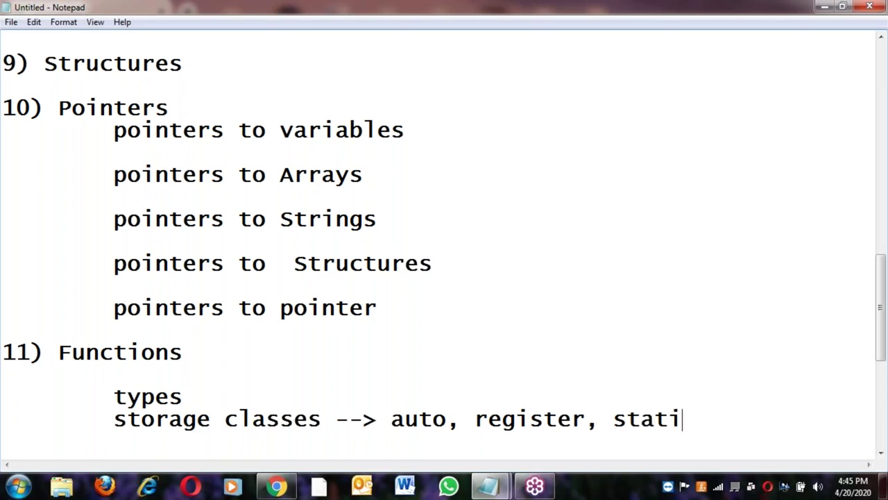
type("c , external")
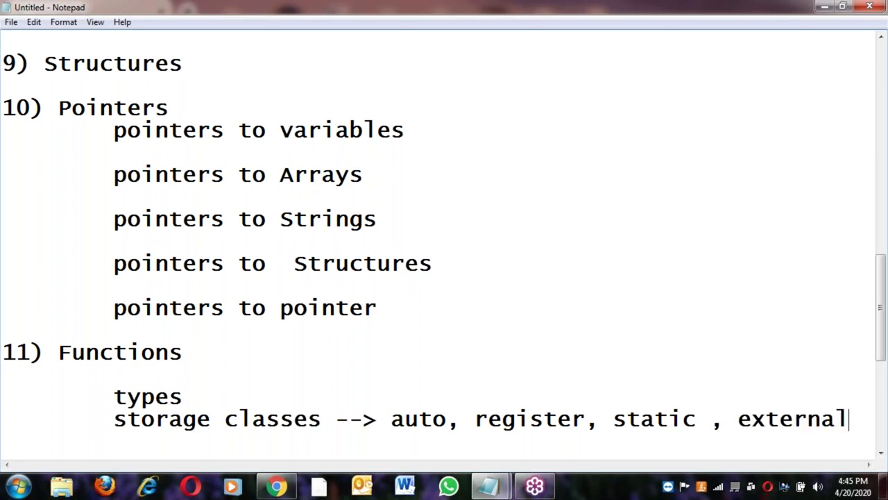
Add 'of fnctions' text and a 'functions and variables' sub-item below storage classes
key("Return")
key("Tab")
type("of fnct")
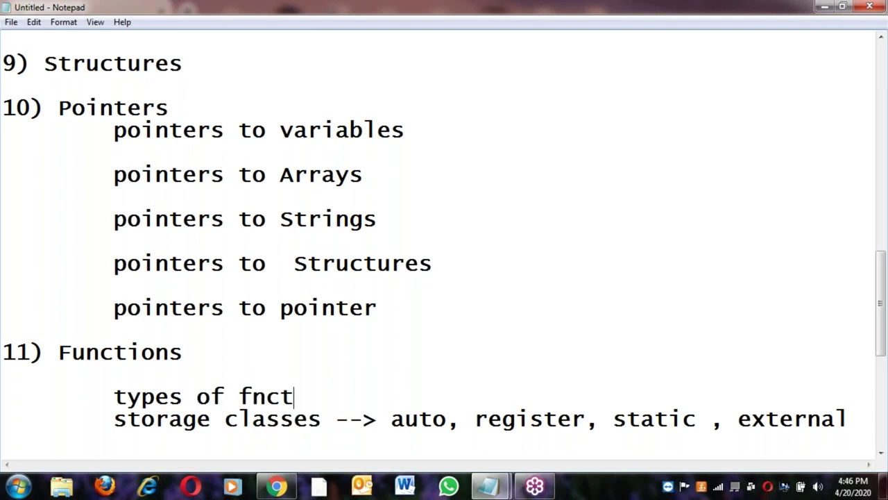
type("ion")
key("BackSpace")
type("s")
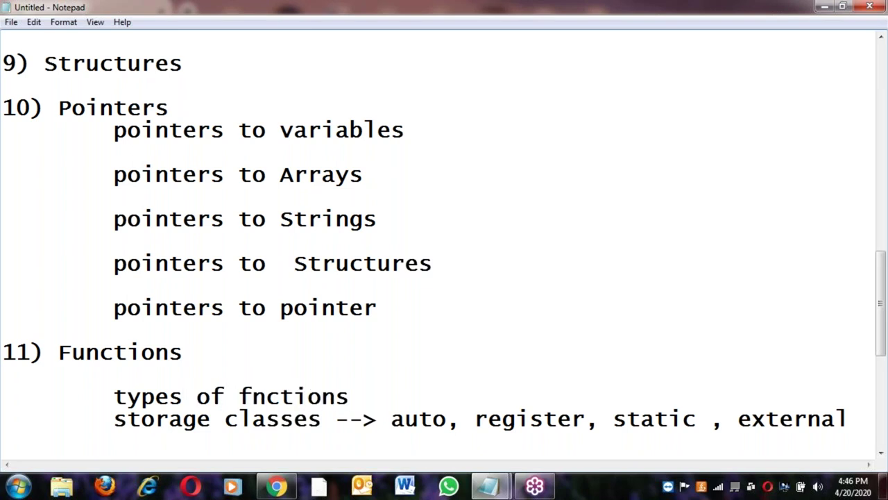
left_click(401, 423)
key("Return")
key("Tab")
type("functi")
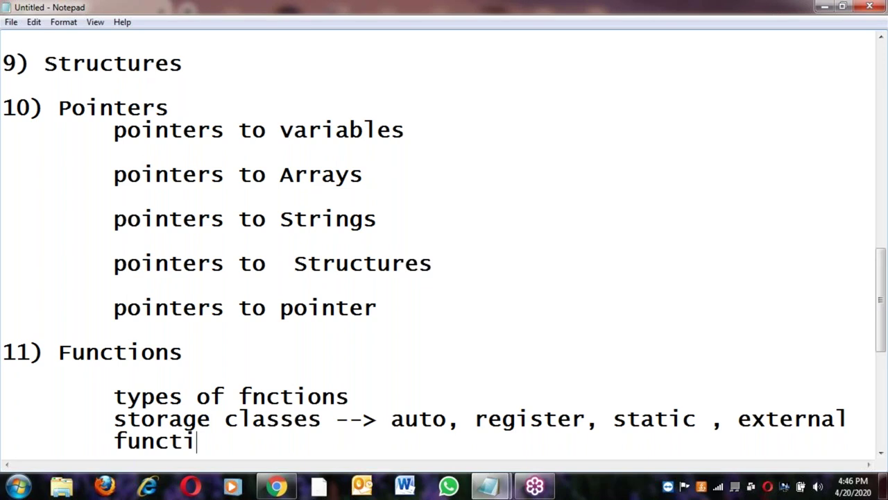
type("ons and v")
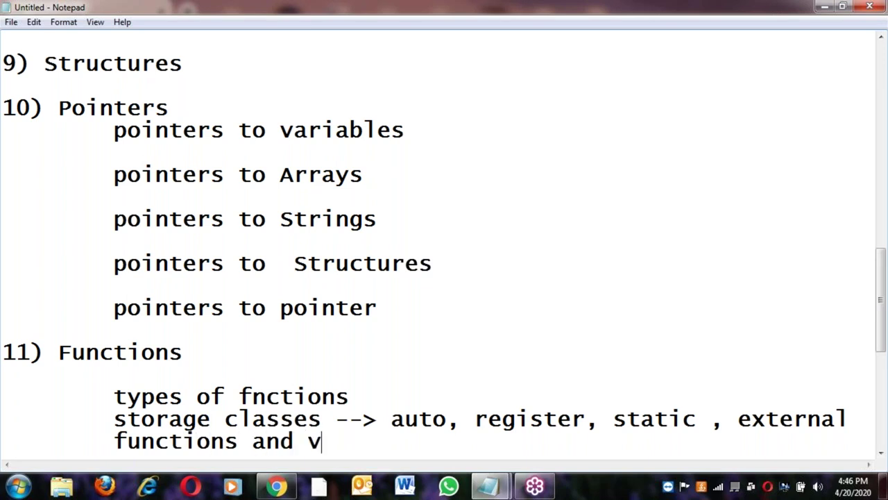
type("ariables")
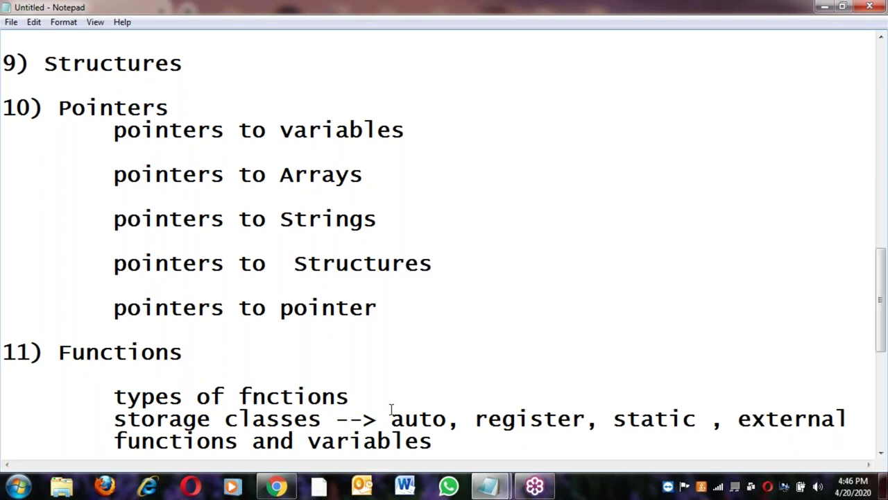
scroll(391, 409, "up", 10)
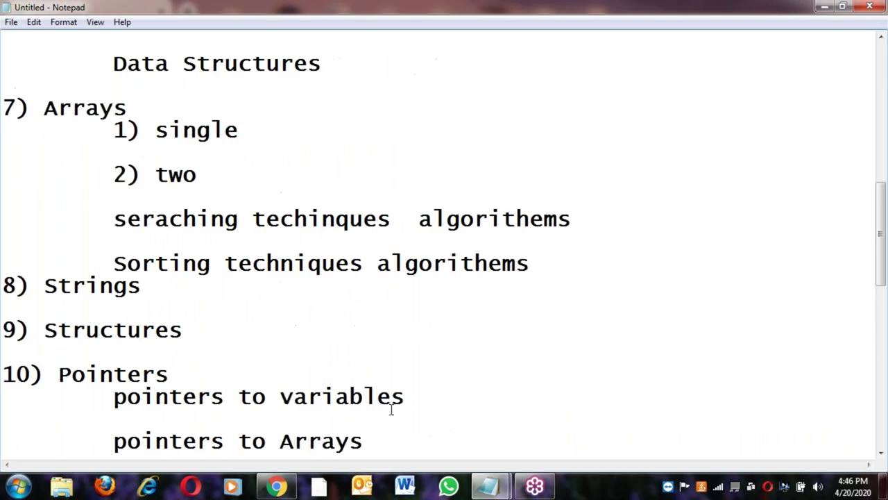
Copy 'functions and' and add an indented 'functions and arrays' line below functions and variables
left_click(226, 281)
scroll(212, 310, "down", 12)
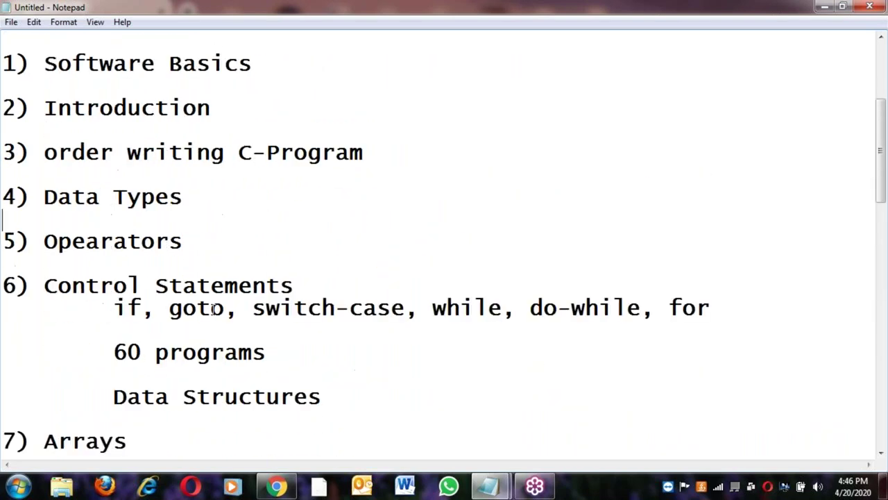
scroll(213, 312, "down", 1)
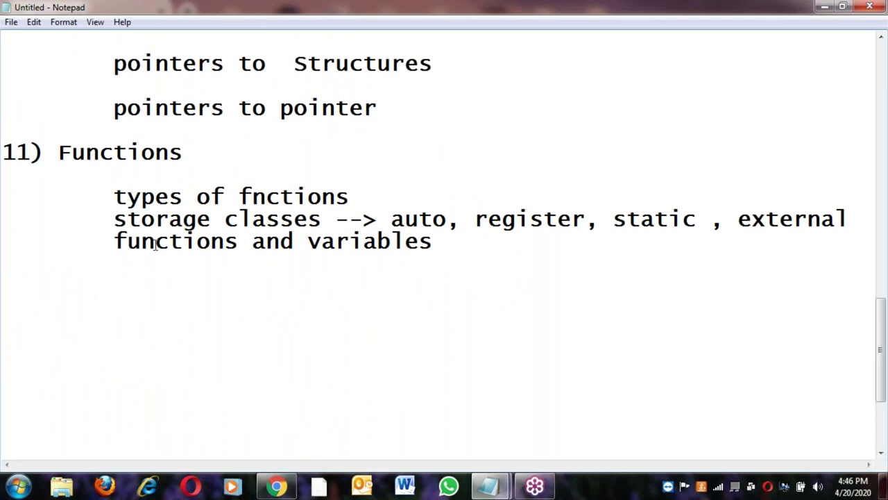
left_click(120, 243)
left_click(295, 241, "shift")
key("ctrl+c")
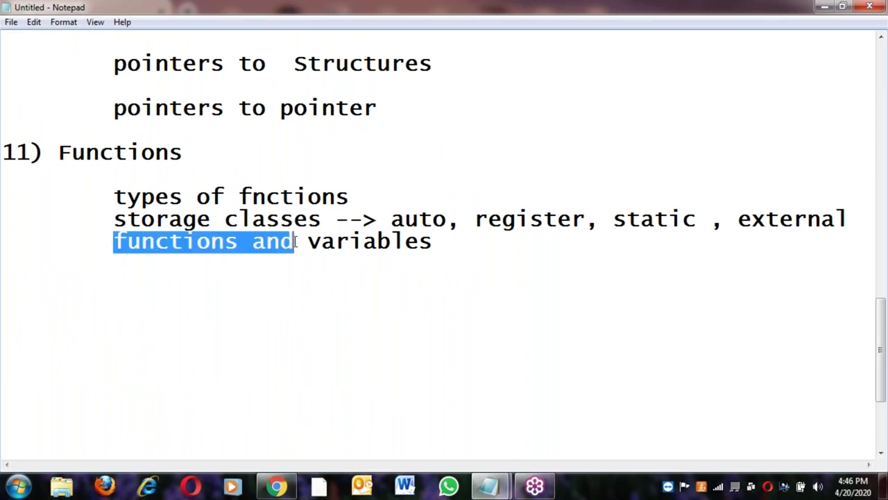
left_click(468, 247)
key("Return")
key("Return")
key("Tab")
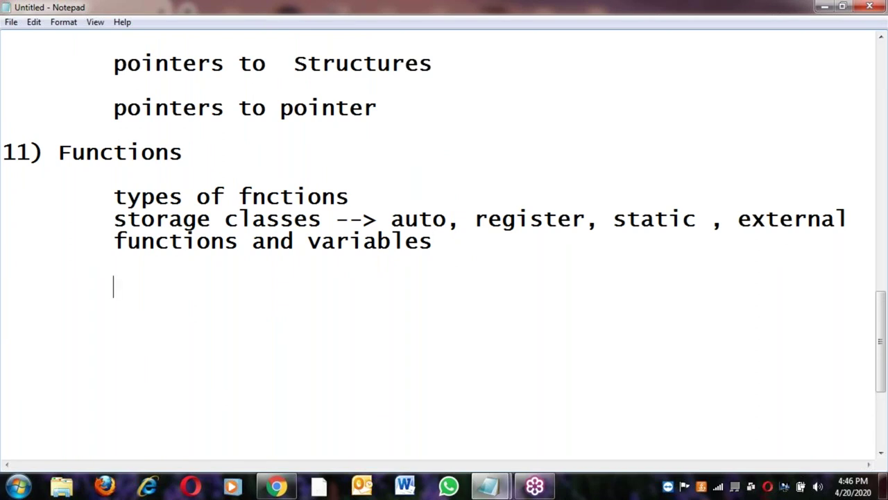
key("ctrl+v")
type("arrays")
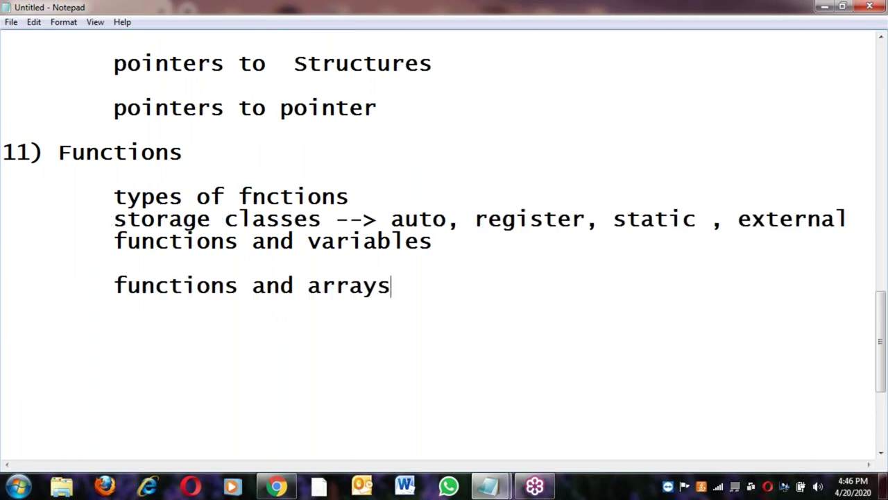
Add indented 'functions and strings' and 'functions and structures' lines, fixing the structures typo
key("Return")
key("Return")
key("Tab")
key("ctrl+v")
type("strings")
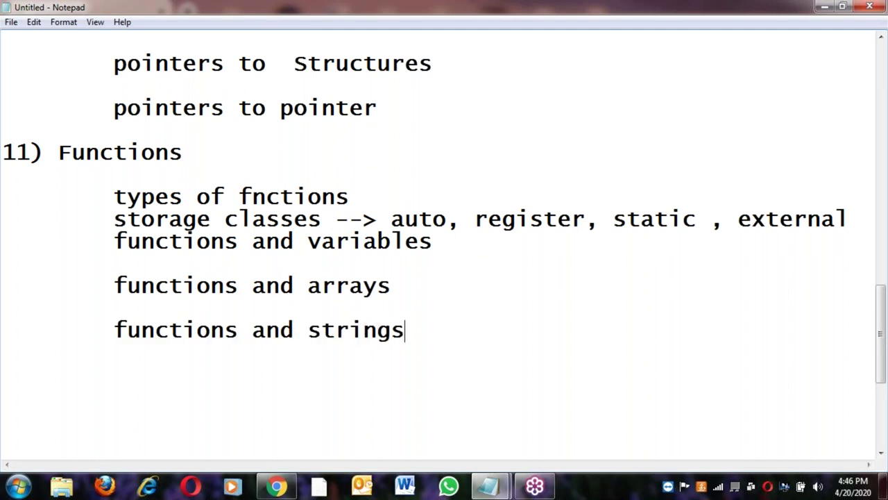
key("Return")
key("Return")
key("Tab")
key("ctrl+v")
type("structres")
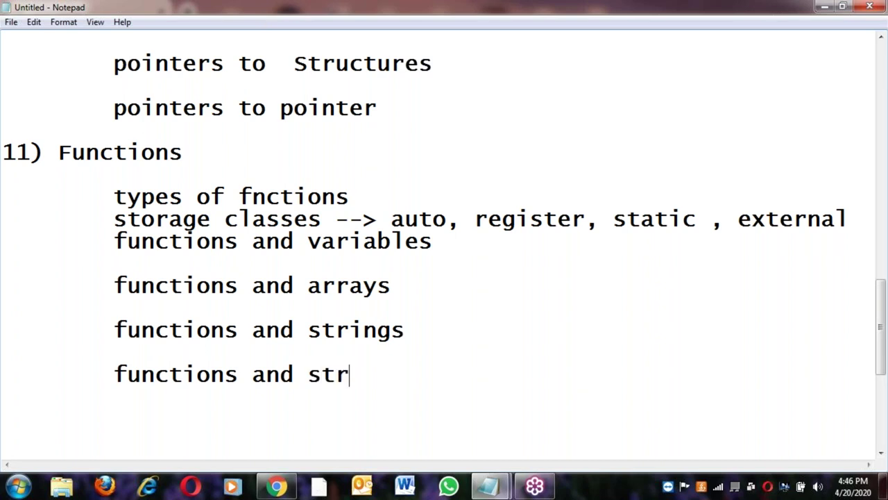
key("BackSpace")
key("BackSpace")
key("BackSpace")
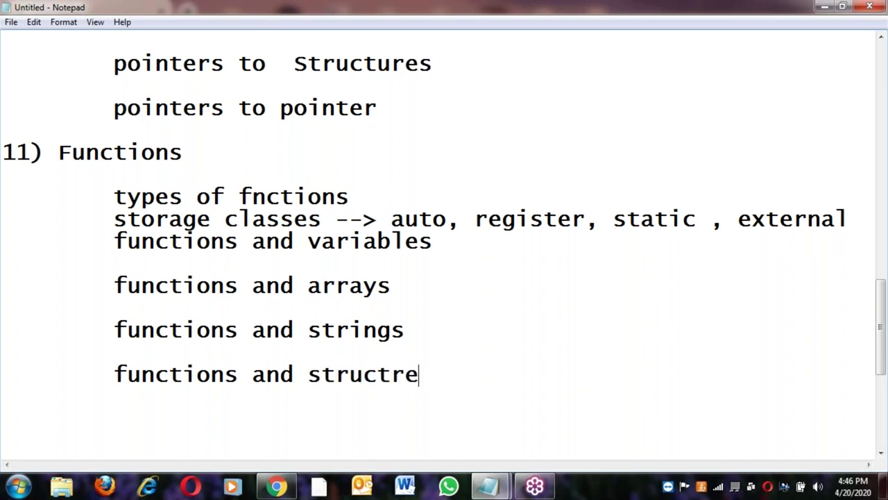
type("ures")
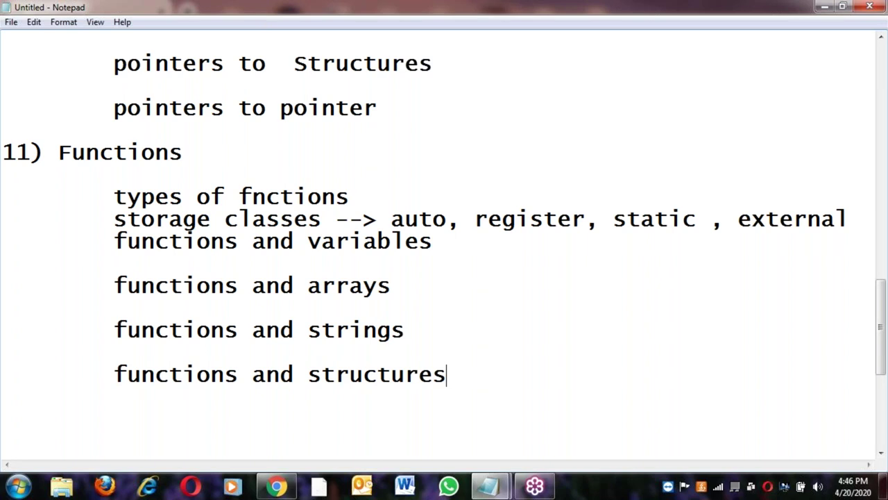
Add an indented 'functions and pointers' line, correcting the misspelling
key("Return")
key("Return")
key("Tab")
type("functions and poni")
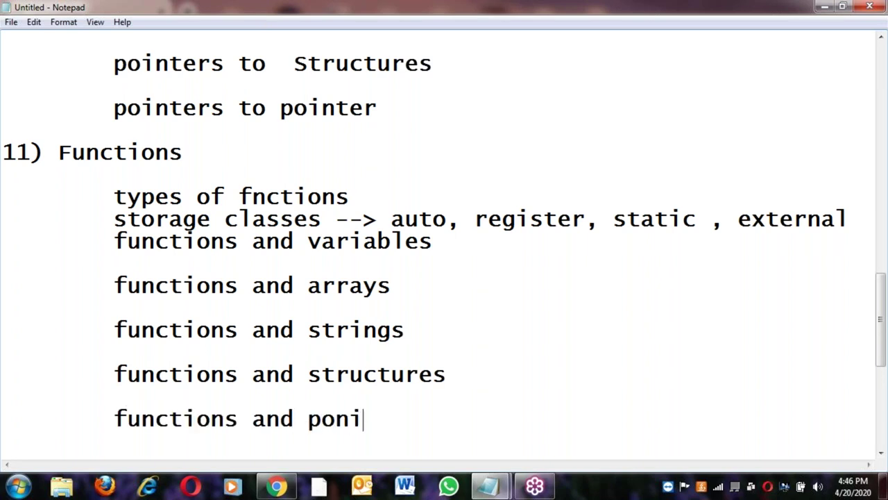
key("BackSpace")
key("BackSpace")
type("inters")
key("Return")
key("Return")
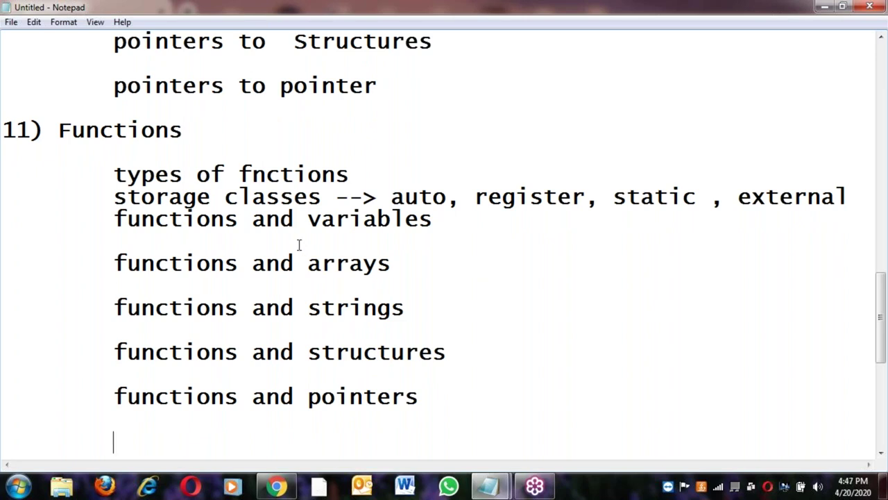
Copy the pointers line and add 'functions and pointers and varaiables' below it
left_click(108, 397)
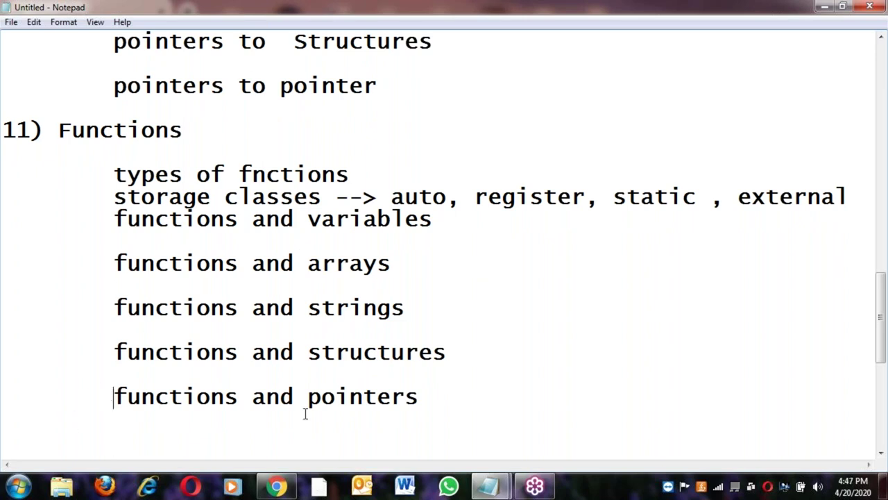
left_click(427, 397, "shift")
key("ctrl+c")
left_click(427, 396)
key("Return")
key("Return")
key("Tab")
key("ctrl+v")
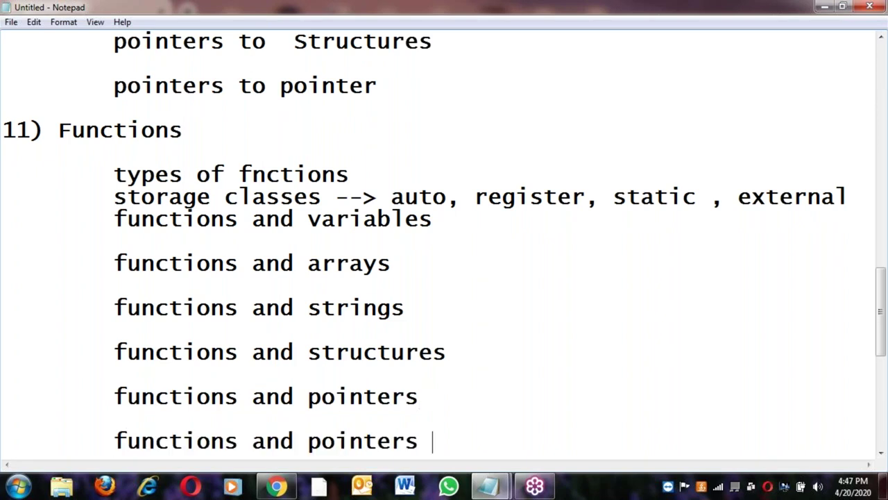
type("and ")
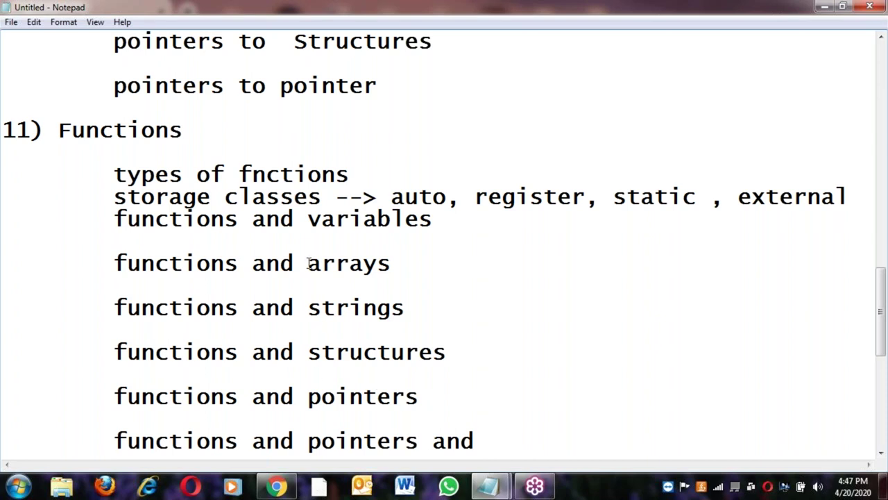
type("vara")
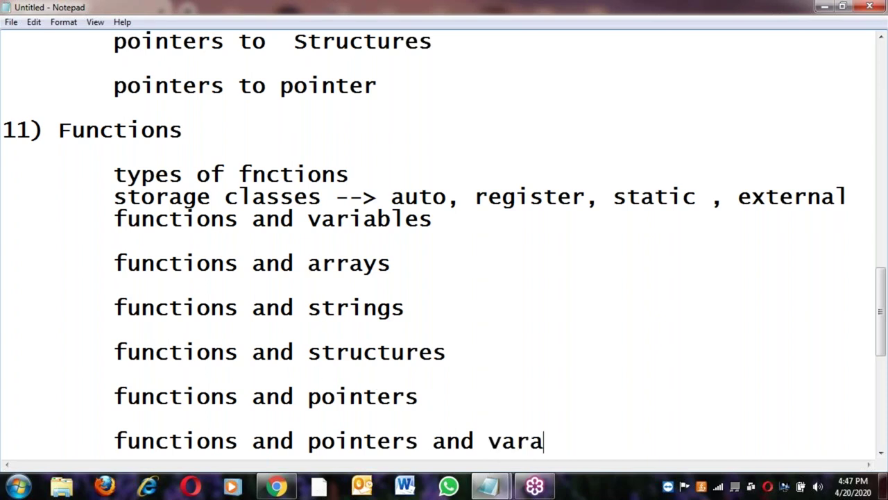
type("iables")
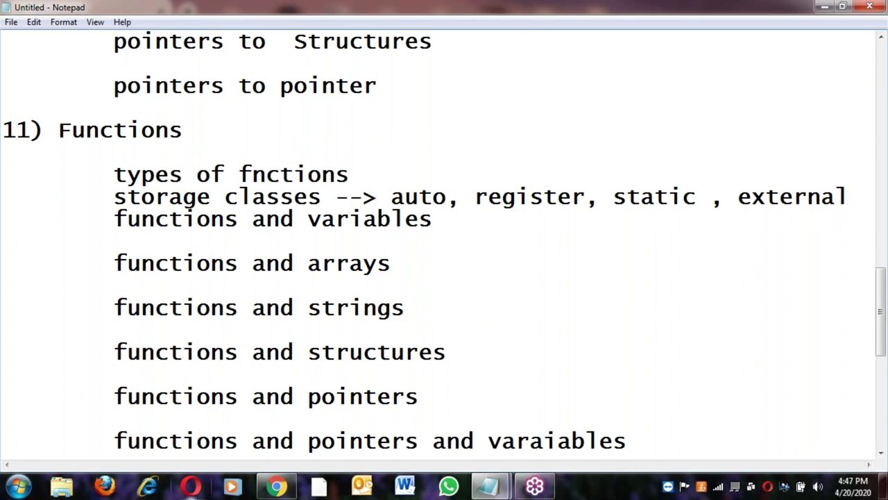
Add a 'functions and pointers and arrays' line, fixing its typos
left_click(115, 440)
left_click(488, 439, "shift")
key("ctrl+c")
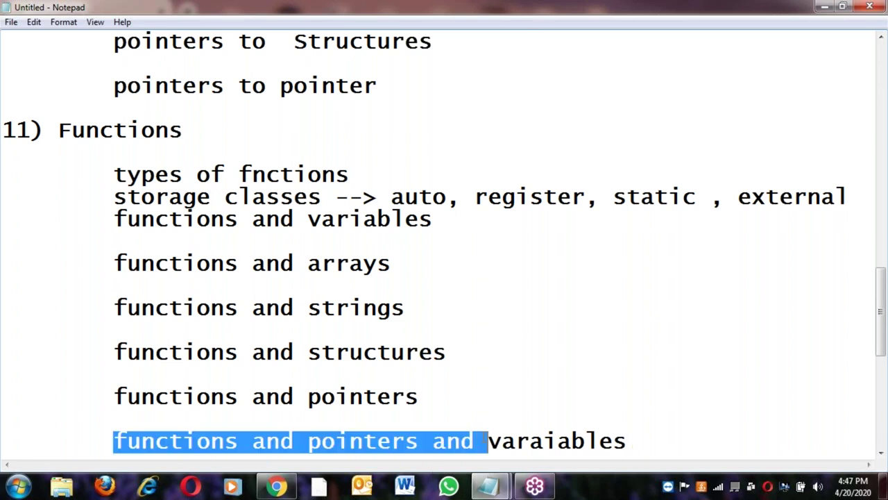
left_click(635, 449)
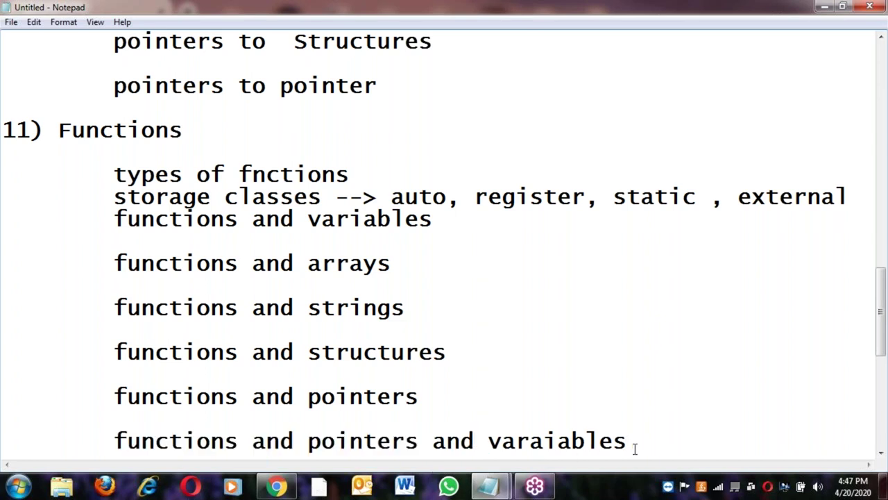
key("Return")
key("Return")
key("ctrl+v")
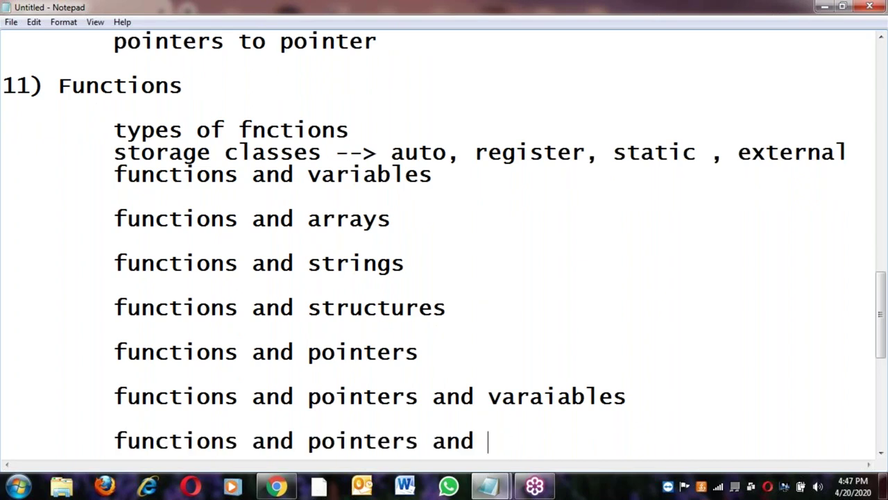
type("arry")
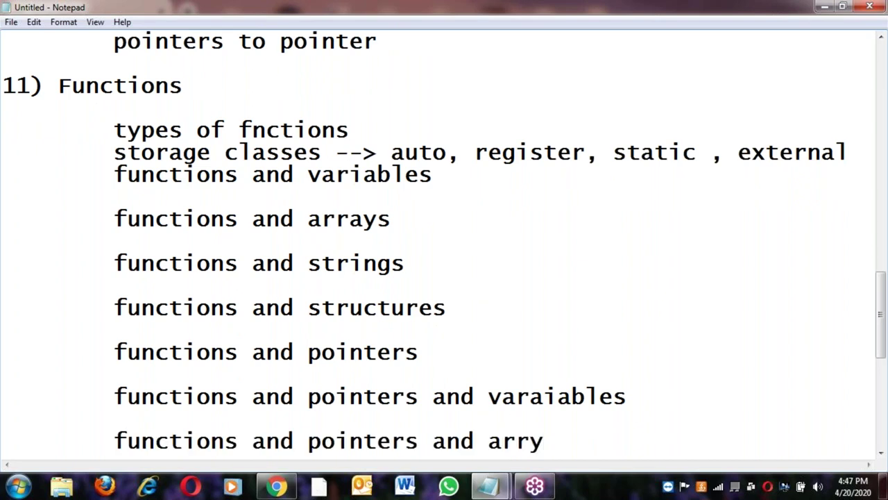
key("BackSpace")
type("s")
key("BackSpace")
type("ays")
key("Return")
key("Return")
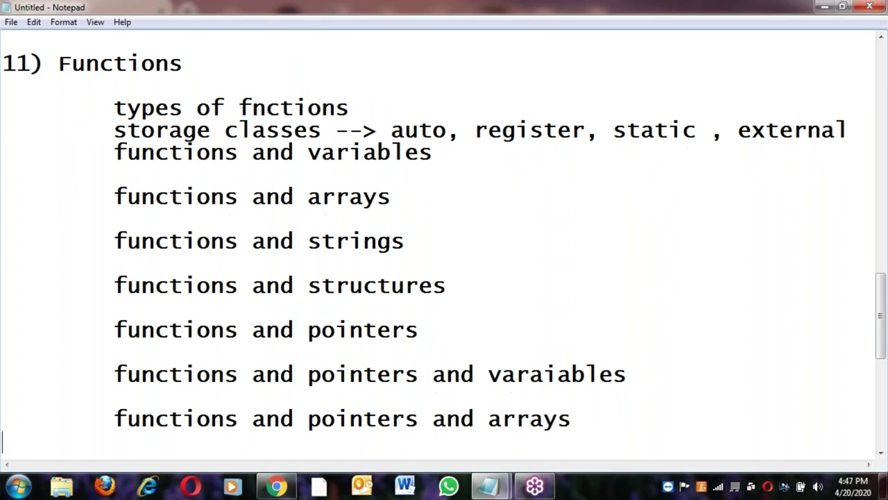
key("Tab")
Add 'functions and pointers and Strings' and 'functions and pointers and structures' lines
type("functions and pointers and ")
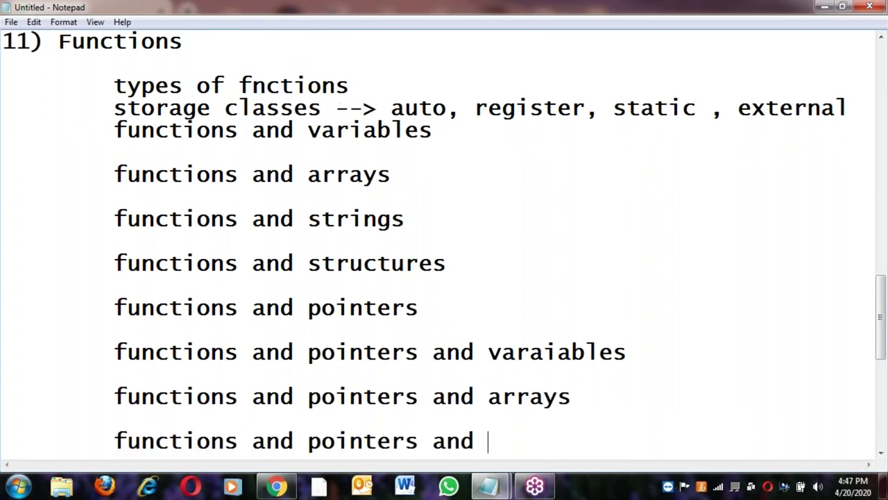
type("Strings")
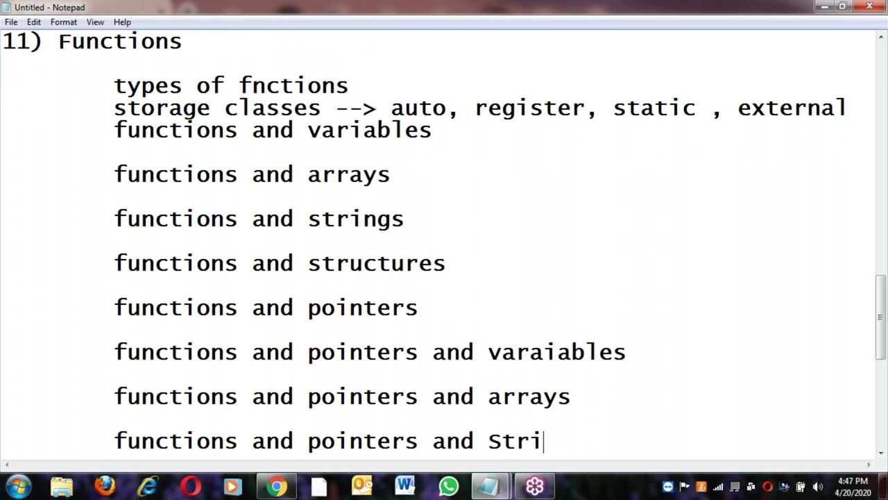
key("Return")
key("Return")
key("Tab")
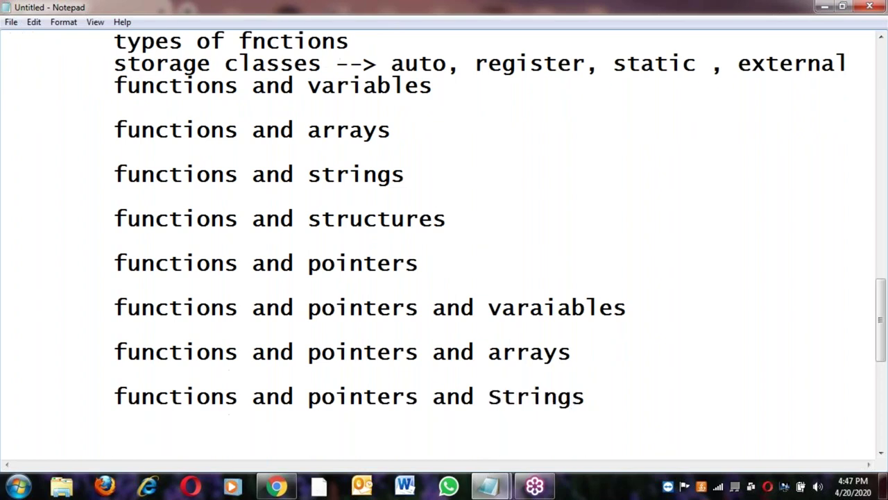
key("ctrl+v")
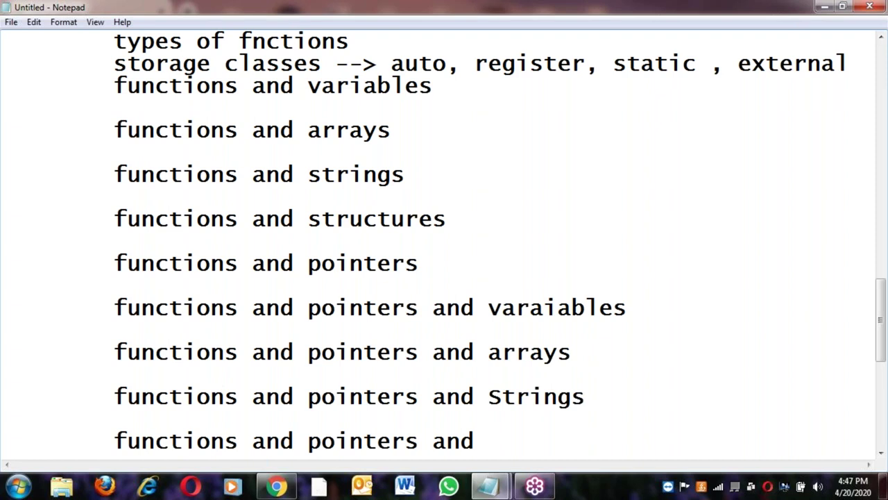
type("structu")
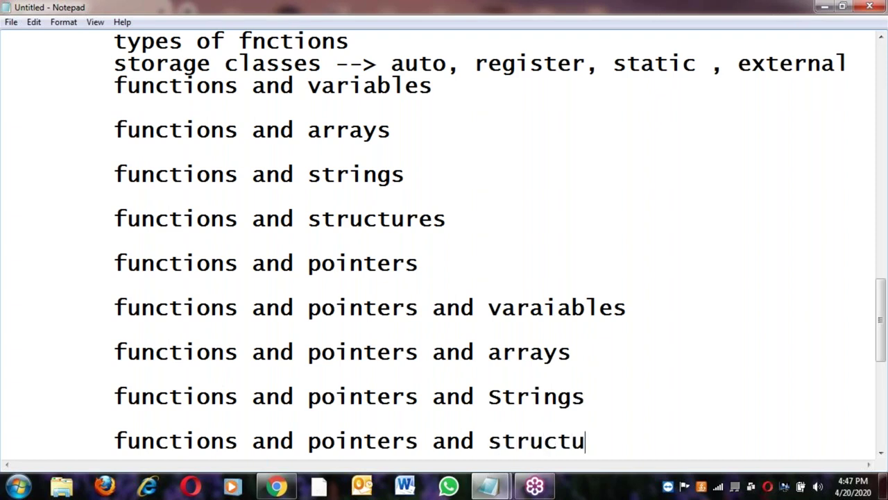
type("res")
key("Return")
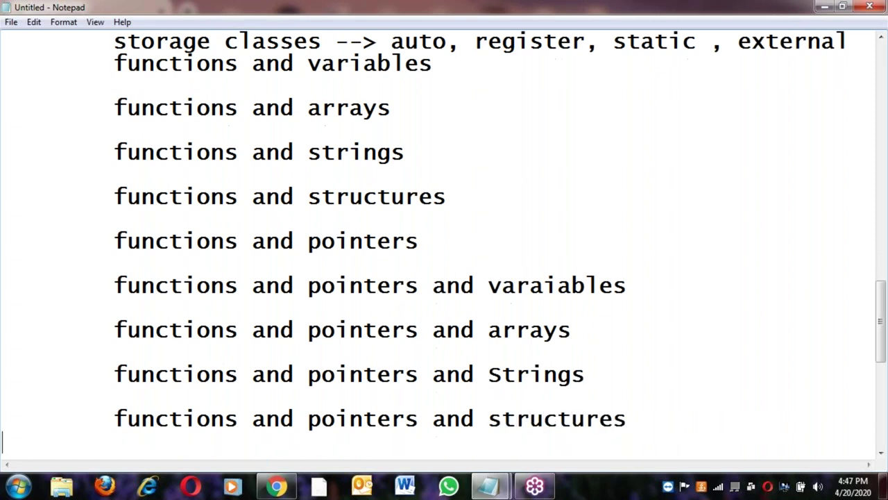
key("Return")
key("Tab")
key("ctrl+v")
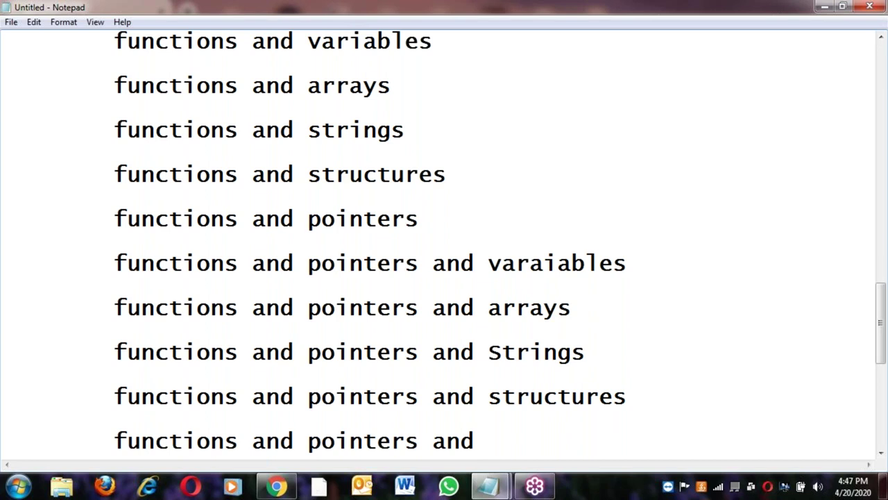
Replace the unfinished pasted line with 'call by value and reference' and start a new line
key("shift+Home")
key("BackSpace")
key("Tab")
type("cla")
key("BackSpace")
key("BackSpace")
type("all ")
type("vb")
key("BackSpace")
key("BackSpace")
type("by value ")
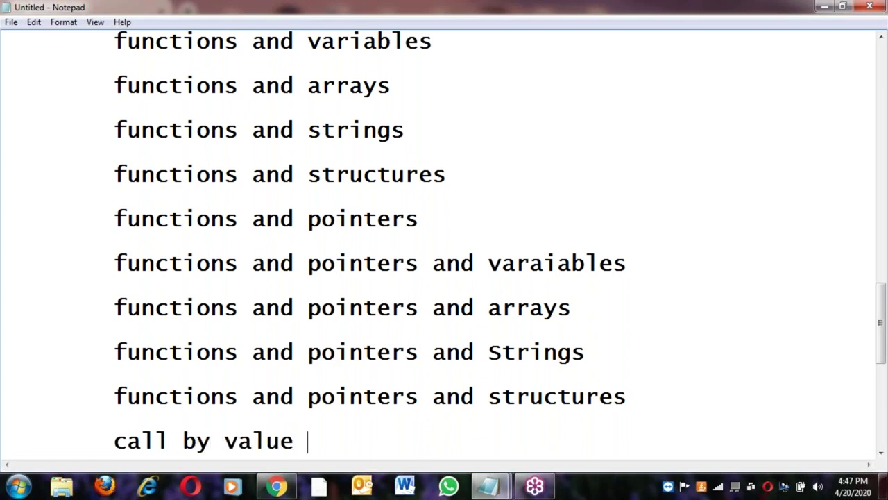
type("and re")
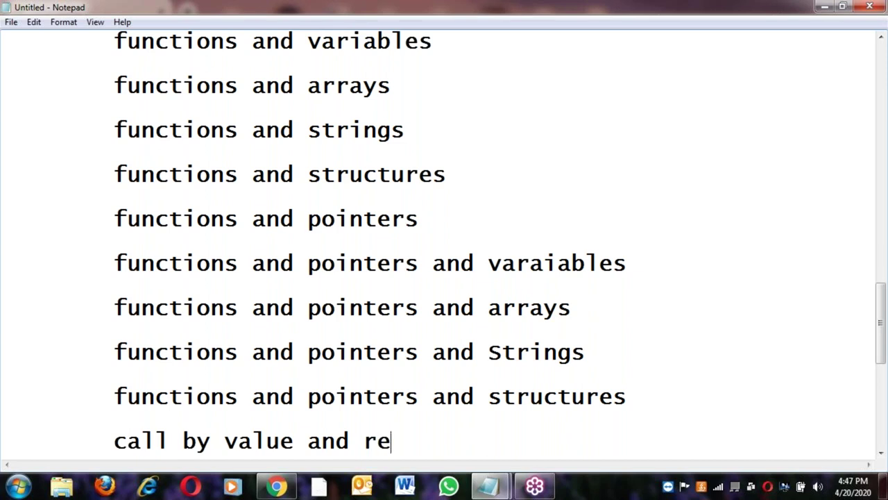
type("ference")
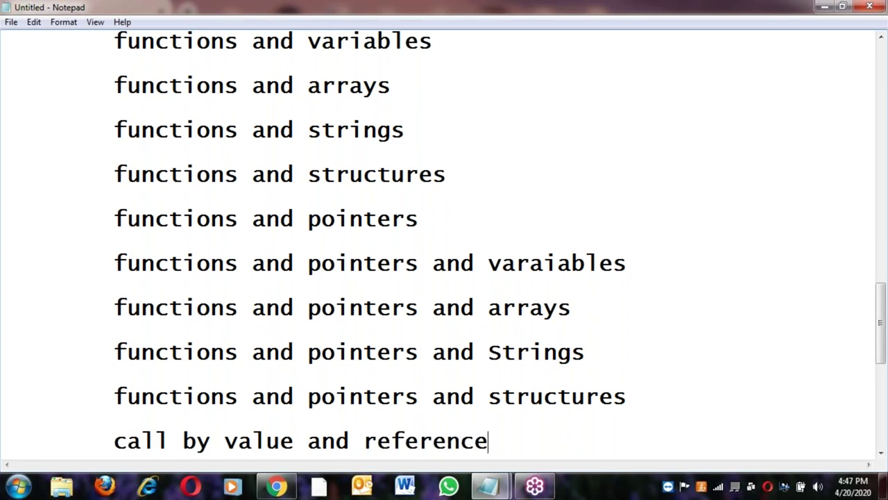
key("BackSpace")
key("BackSpace")
key("BackSpace")
type("nce")
key("Return")
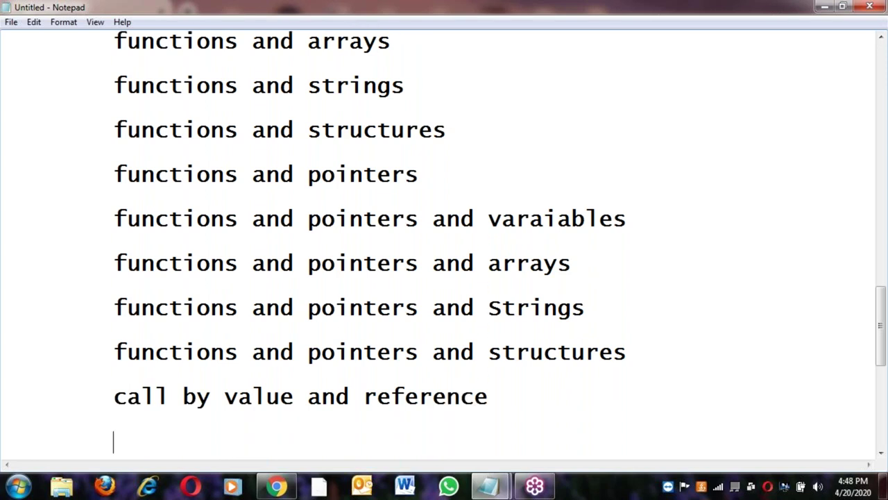
scroll(90, 291, "up", 5)
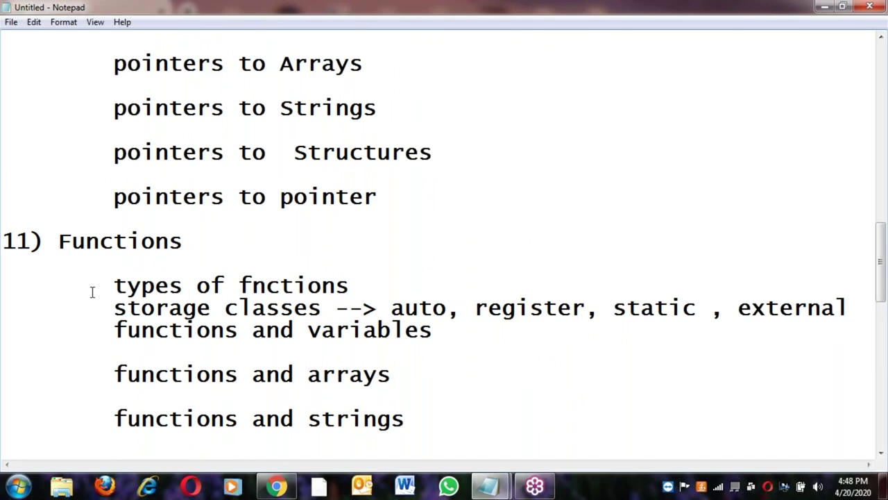
Check the 11) Functions heading and move to the empty line below call by value and reference
left_click(196, 240)
left_click(5, 242)
left_click(199, 239, "shift")
left_click(97, 285)
scroll(138, 331, "down", 1)
scroll(139, 331, "down", 5)
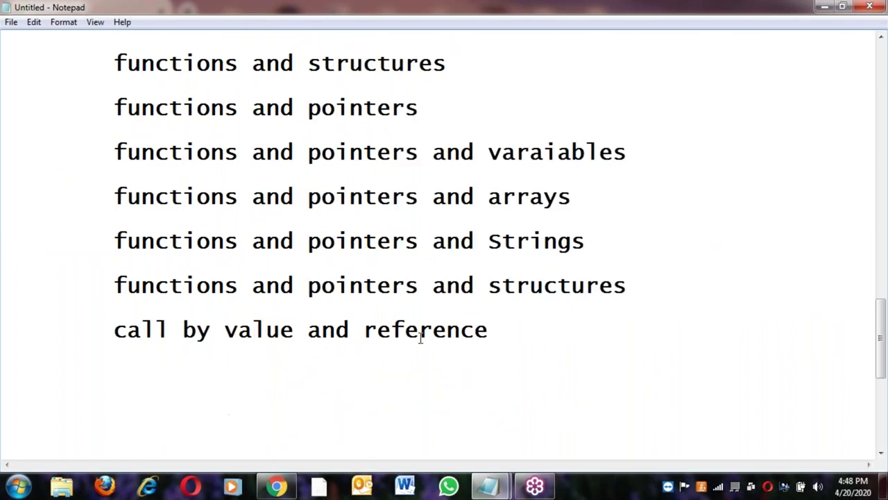
key("ctrl+a")
left_click(511, 335)
key("Return")
Type the heading '13) Files' with an indented line below it
scroll(512, 334, "up", 3)
scroll(511, 334, "down", 3)
type("13) Files")
key("Return")
key("Tab")
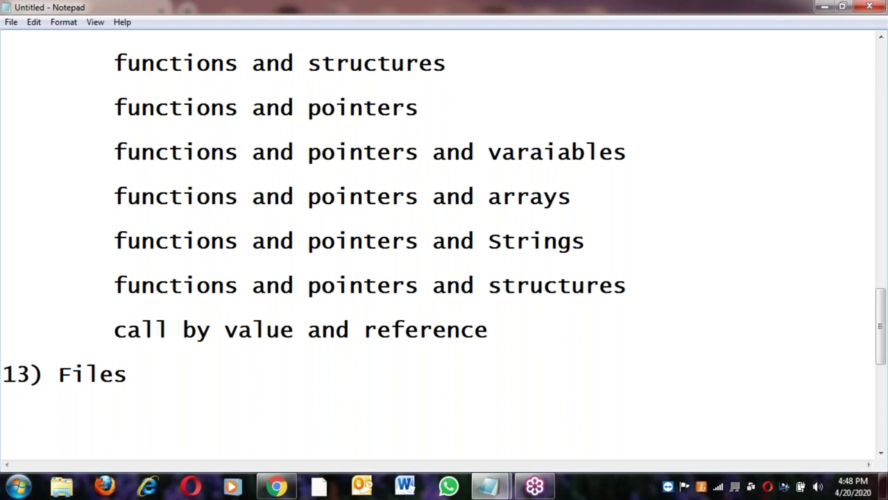
Write the note 'Live Very big Project --> 1000 lines of code .' under 13) Files
type("Project")
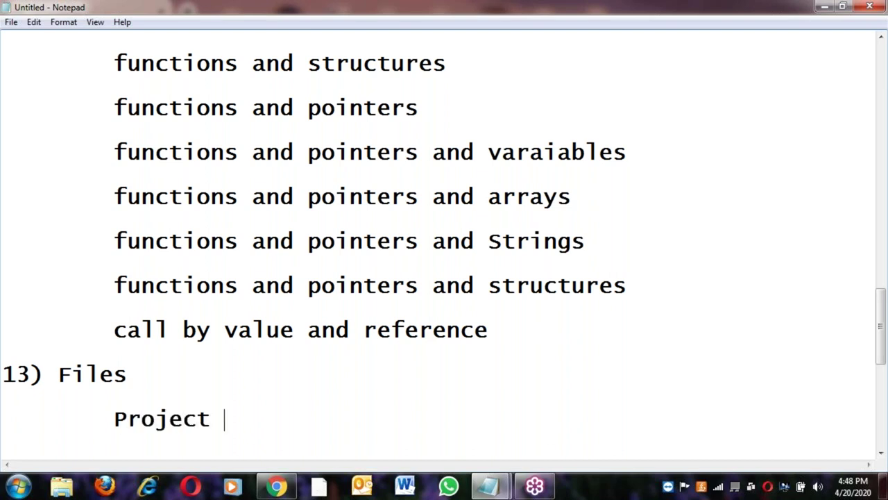
key("Left")
key("Left")
key("Left")
key("Left")
key("Left")
key("Left")
key("Left")
key("Left")
type("Live ")
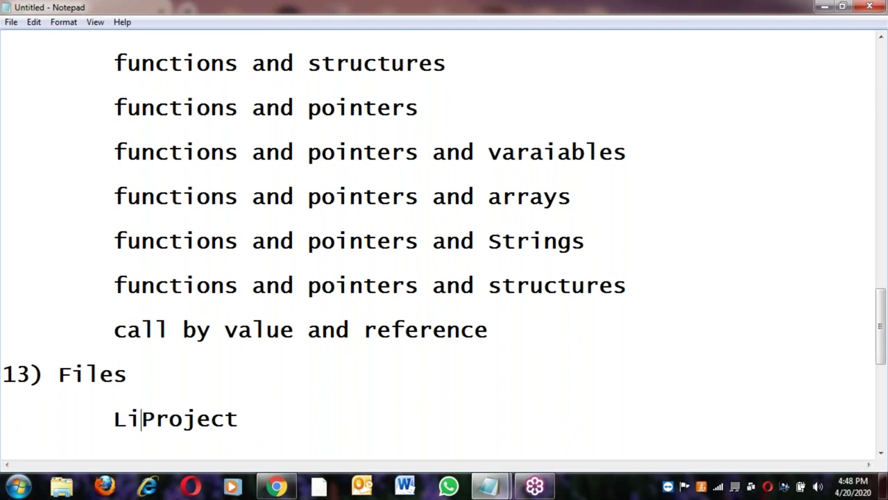
type("Very b")
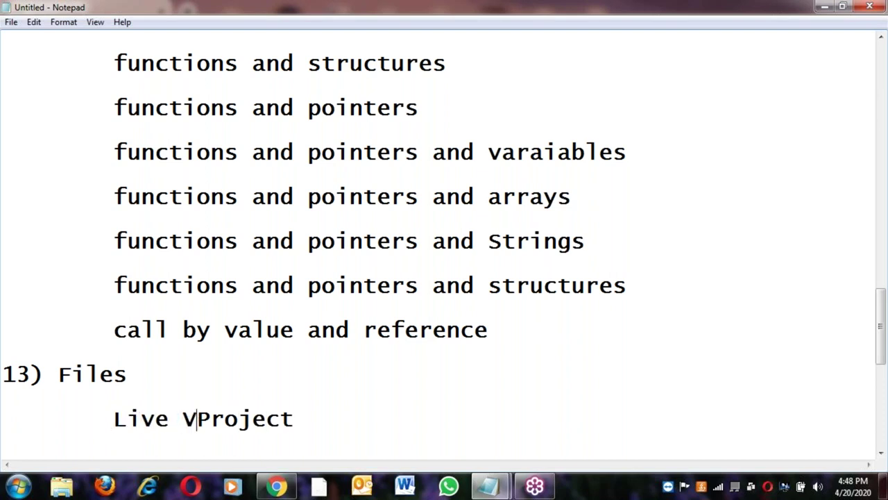
type("ig")
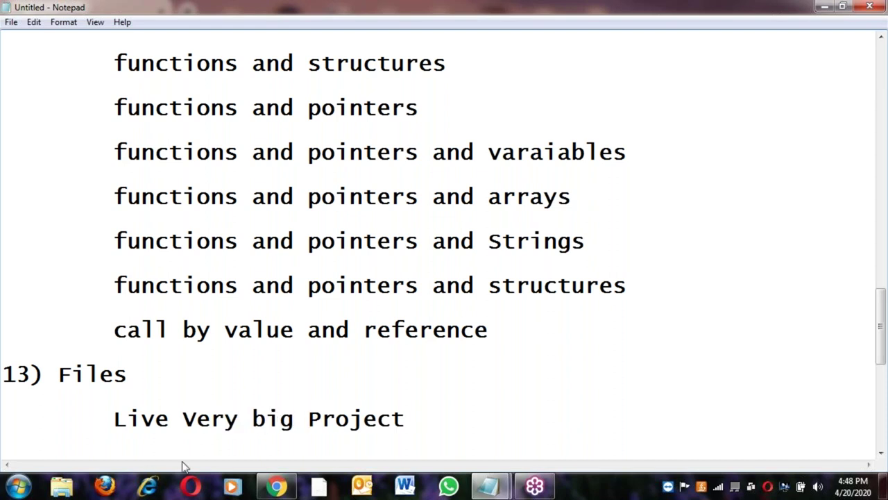
left_click(414, 423)
type("--> 1000 li")
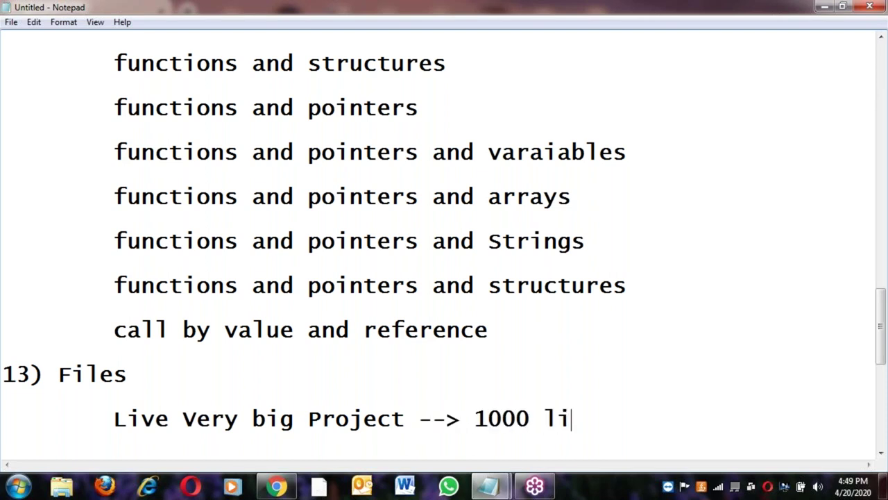
type("nes of ")
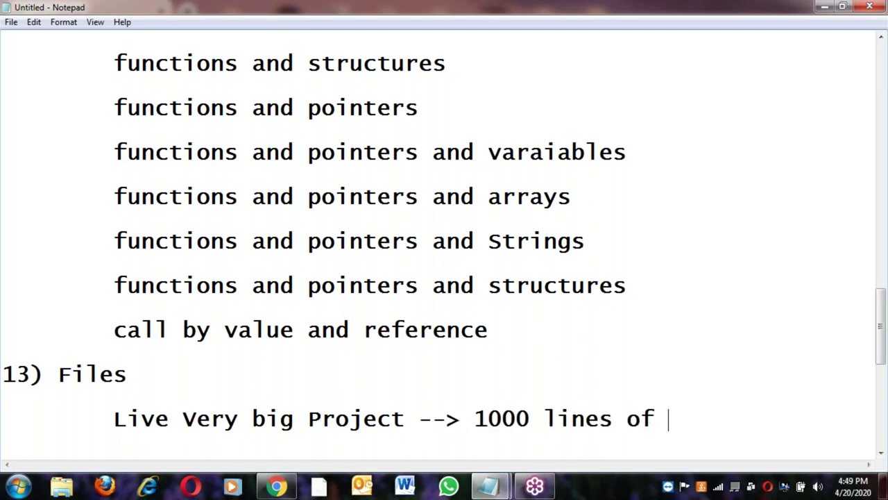
type("code .")
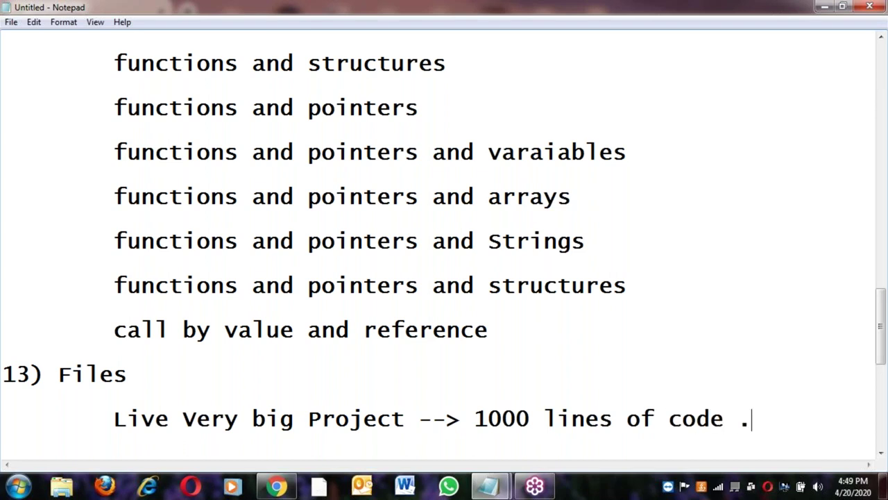
Add the 'CRUD app' note and leave an unindented line for the next heading
key("Return")
type("CR")
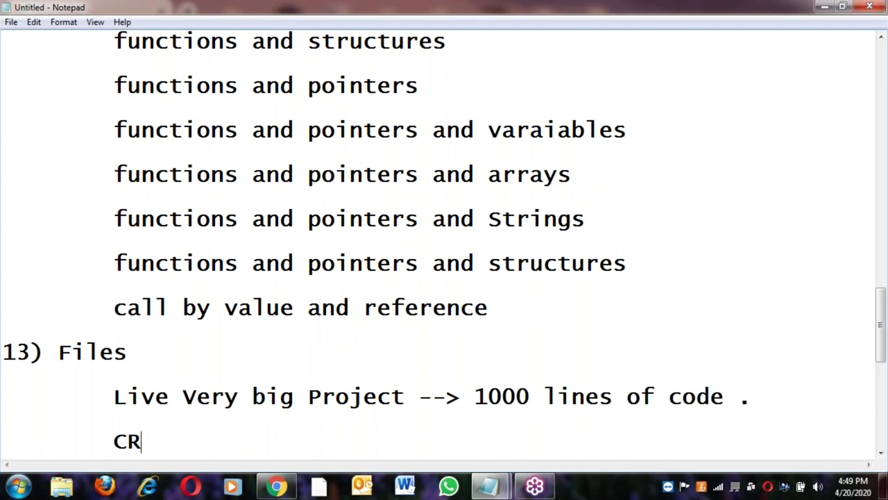
type("UD app")
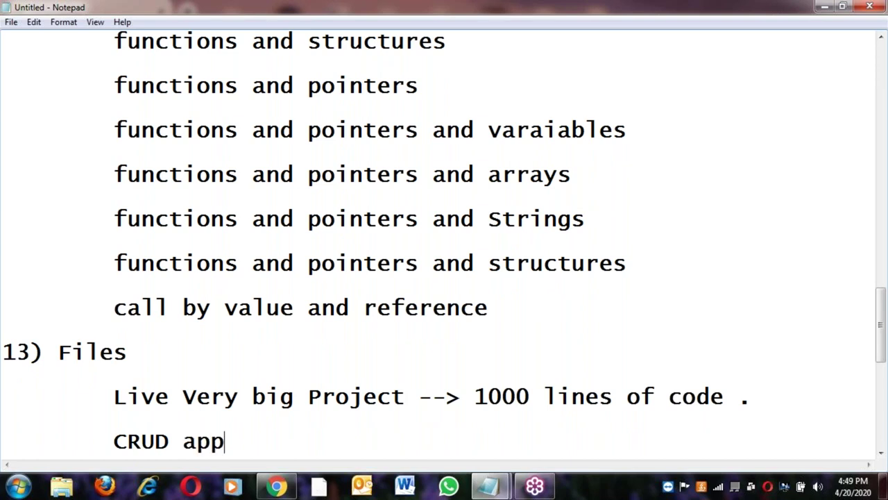
key("Return")
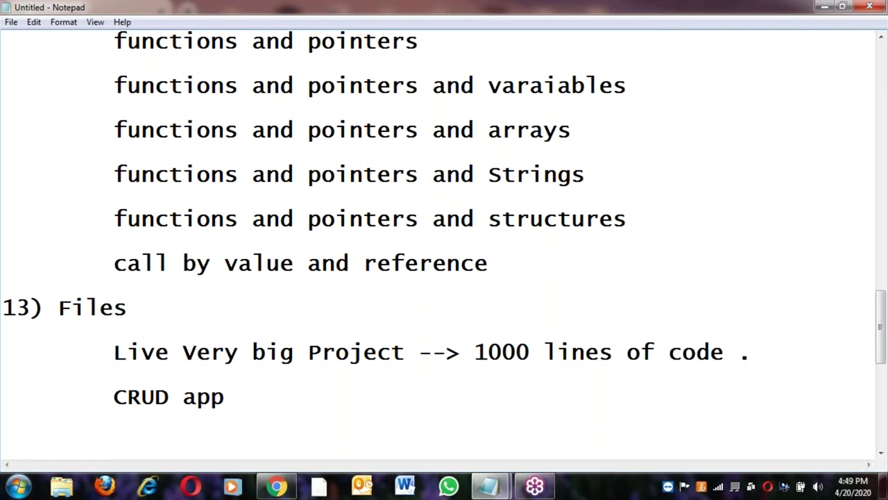
left_click_drag(114, 396, 155, 396)
left_click(142, 396)
left_click(159, 401)
left_click(254, 398)
key("Return")
key("Tab")
key("BackSpace")
Type '14) Dynamic Memory Management' and begin '15) Likk' on the indented line below
type("14")
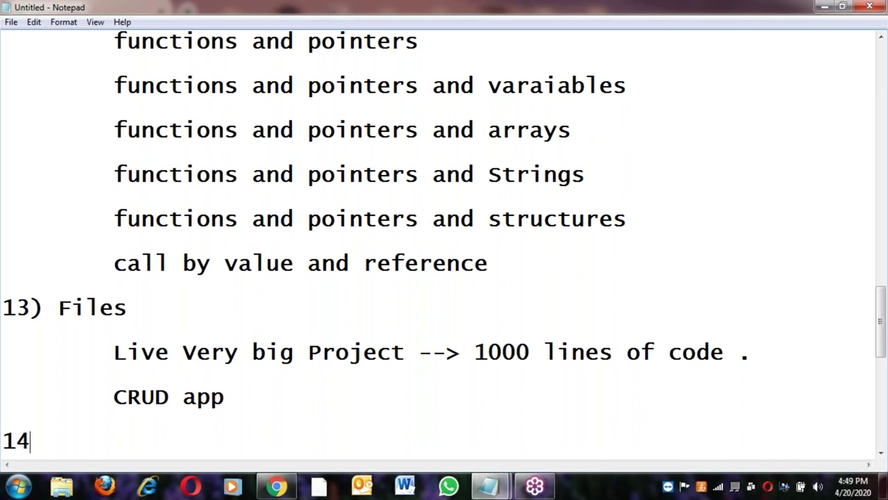
type(") Dy")
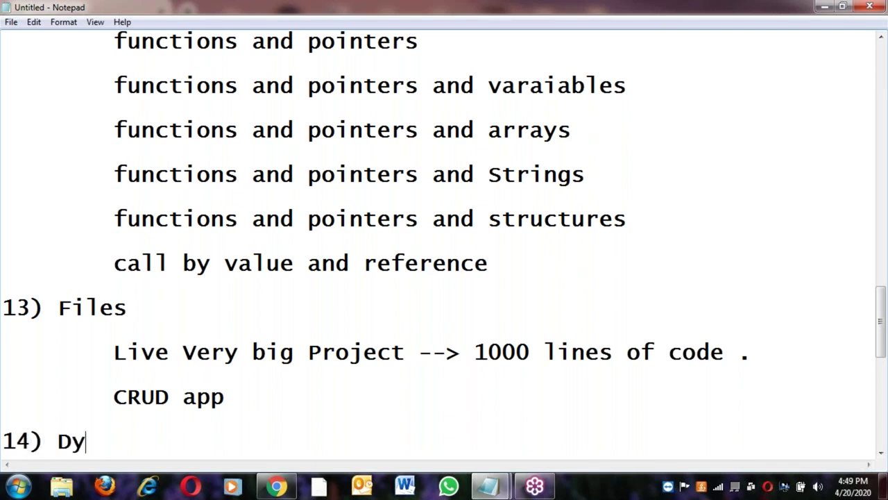
type("namic")
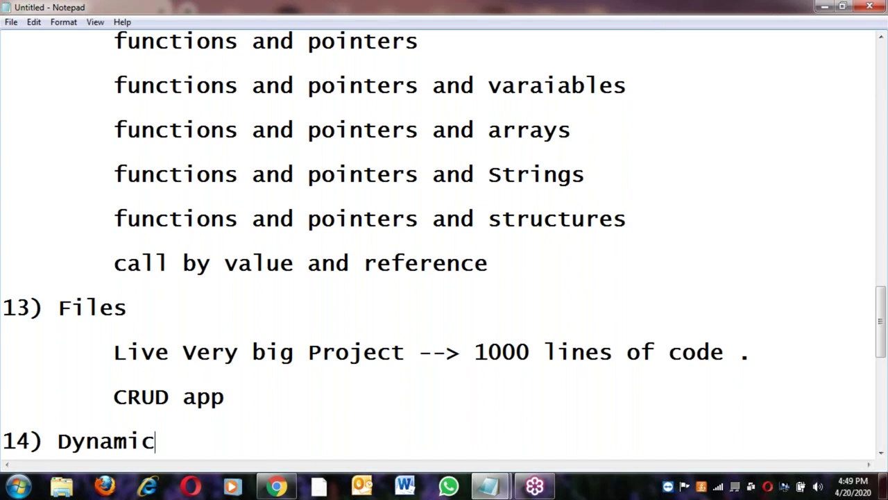
type(" Mem")
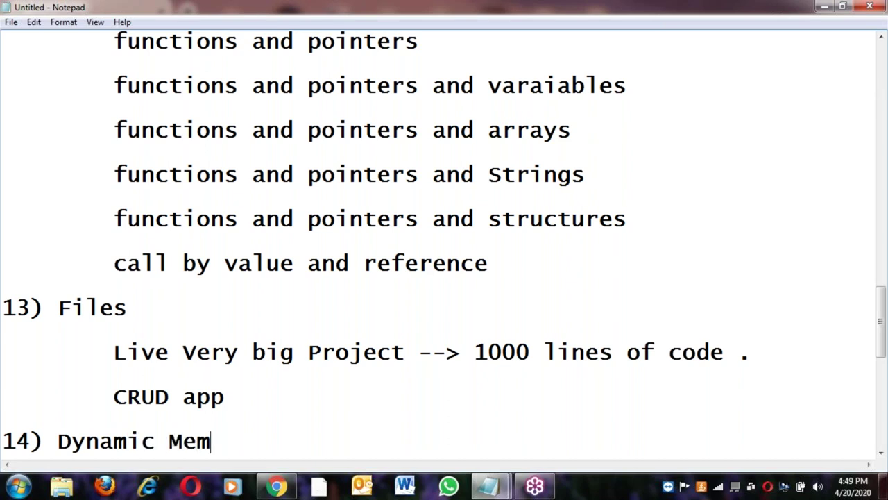
type("ory Management")
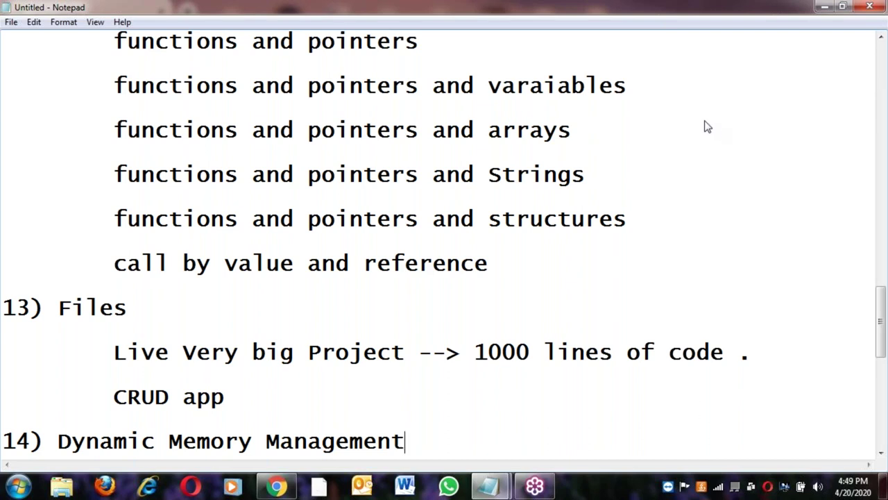
key("Return")
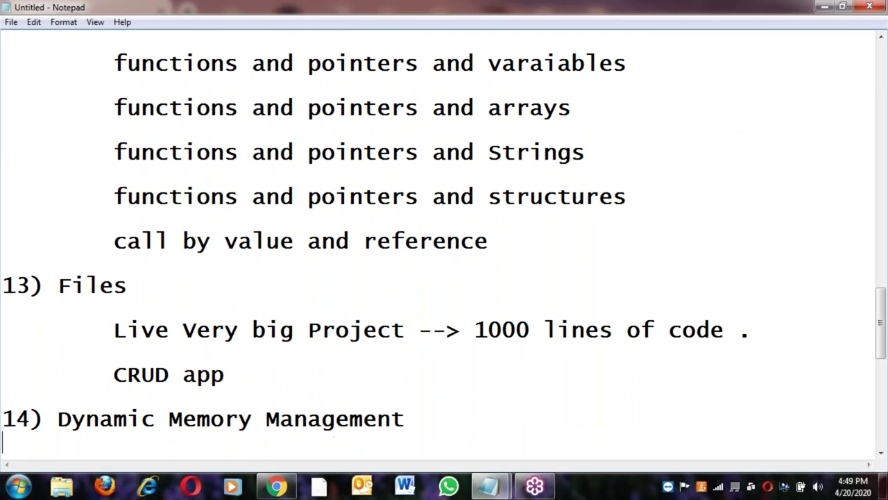
key("Tab")
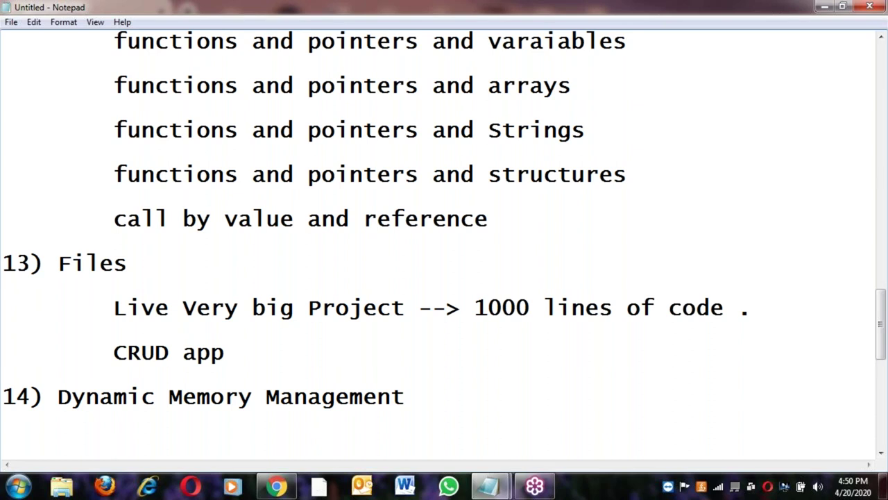
type("15) Likk")
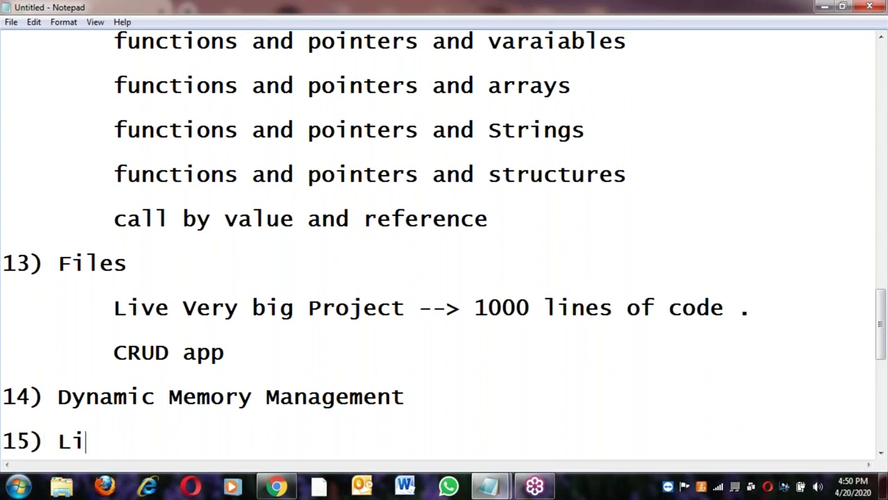
Correct the typos so the heading reads '15) Linked List'
key("BackSpace")
key("BackSpace")
type("nke L")
key("BackSpace")
key("BackSpace")
type("d Likne")
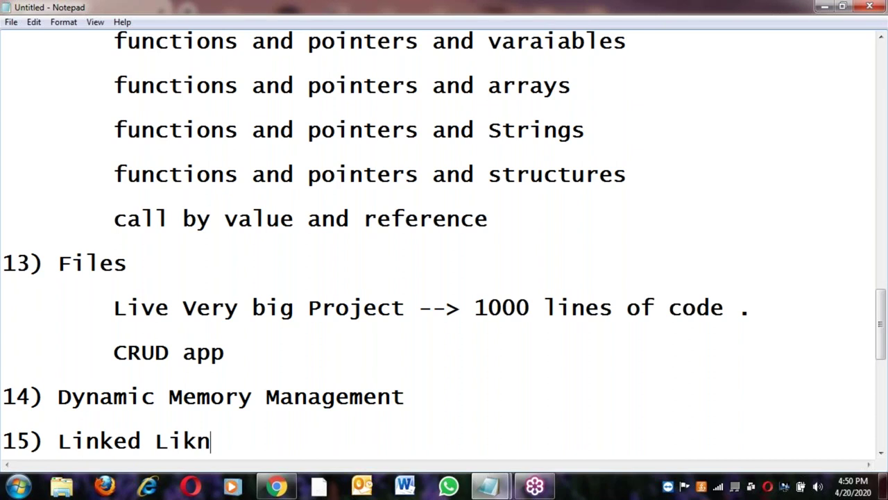
key("BackSpace")
key("BackSpace")
key("BackSpace")
type("nkded")
key("Left")
key("Left")
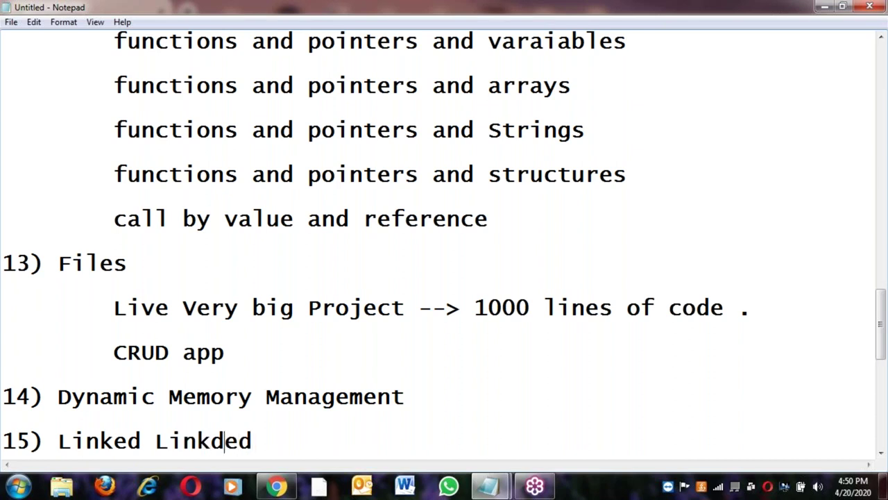
key("BackSpace")
key("End")
key("BackSpace")
key("BackSpace")
key("BackSpace")
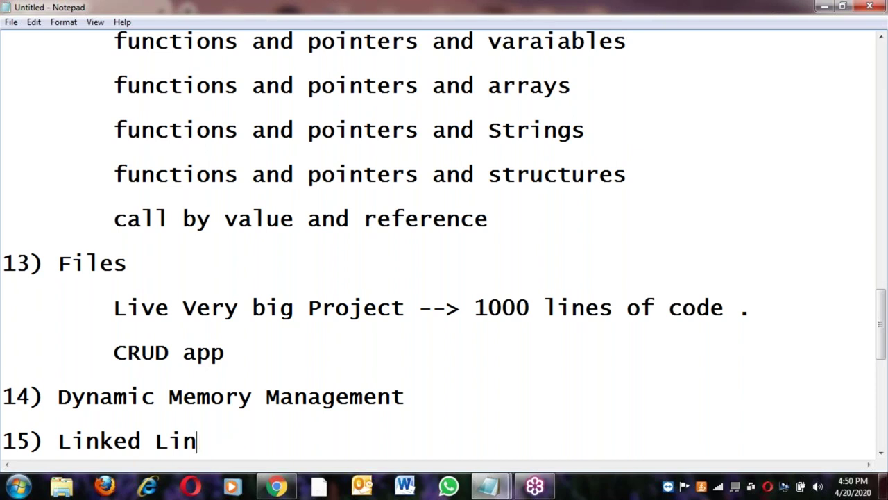
type("st")
Add indented sub-items '1) Single linked List' and '2) Double Linked List' under 15) Linked List
key("Return")
key("Tab")
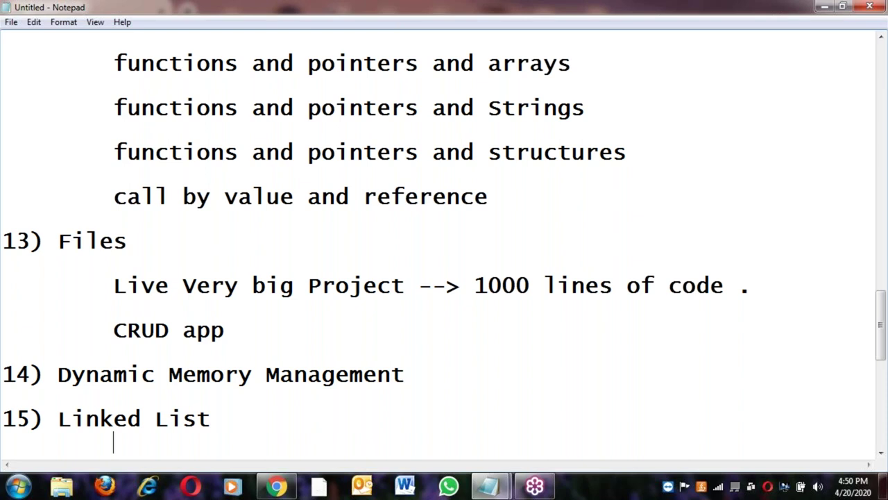
type("1) Single ")
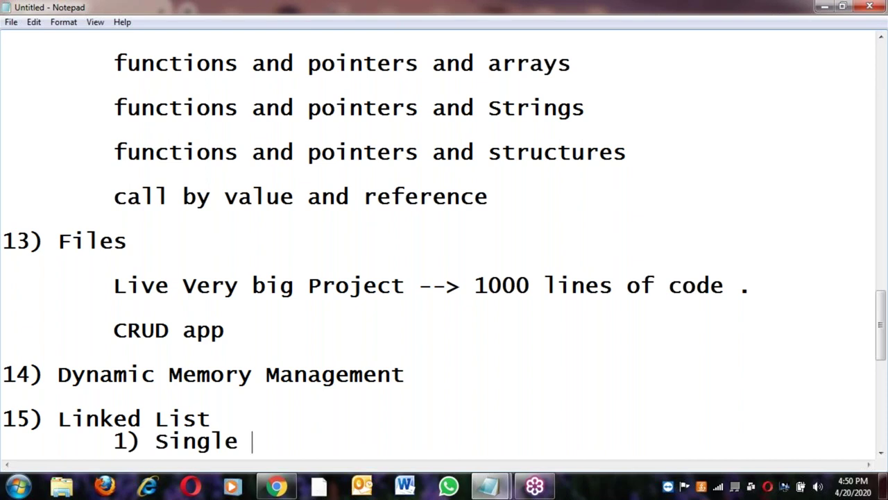
type("linked L")
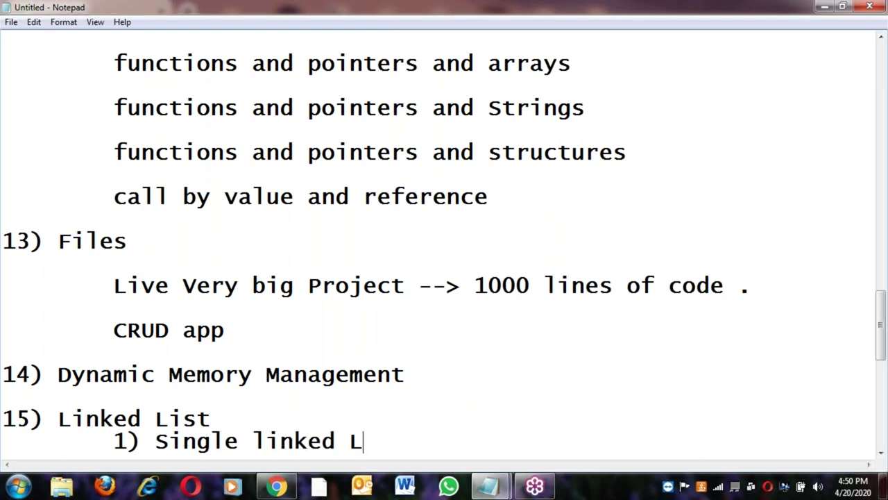
type("ist")
key("Return")
key("Return")
key("Tab")
type("2")
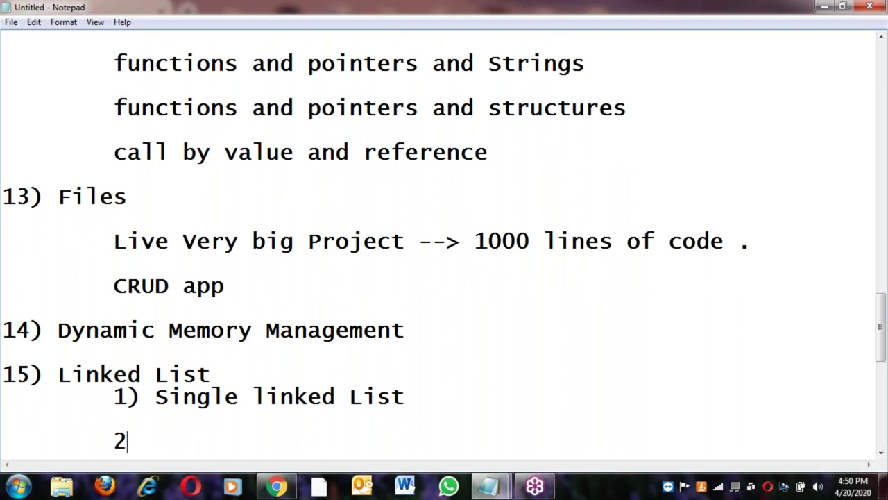
type(") Doub")
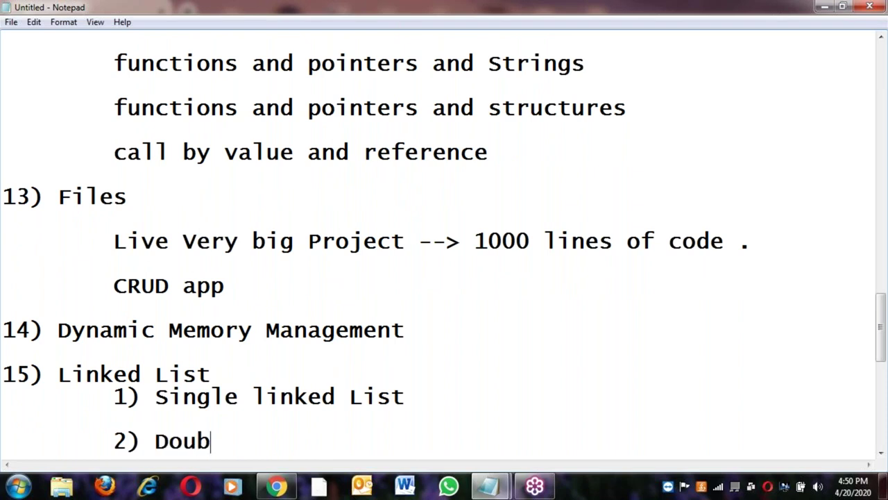
type("le Linked I")
key("BackSpace")
type("List")
key("Return")
key("Tab")
Append '--> linear, cirular' to the Single linked List line and copy it to Double Linked List
left_click(444, 367)
type("--> lie")
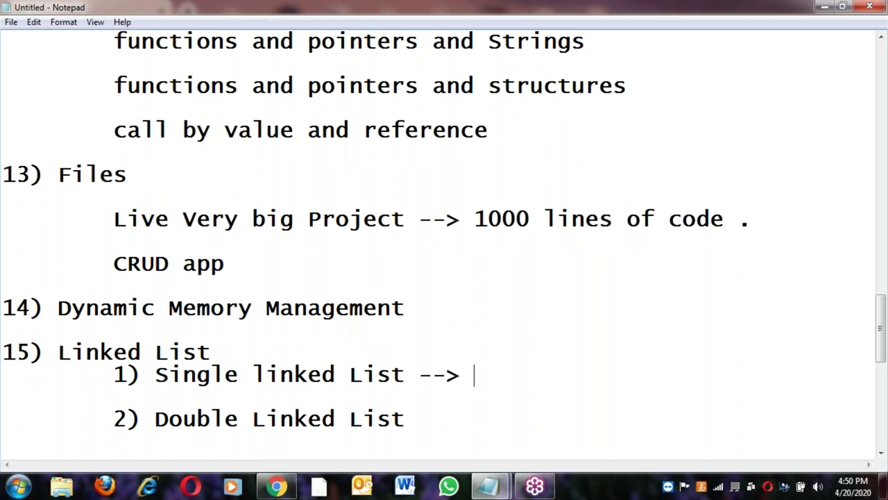
key("BackSpace")
type("near, cir")
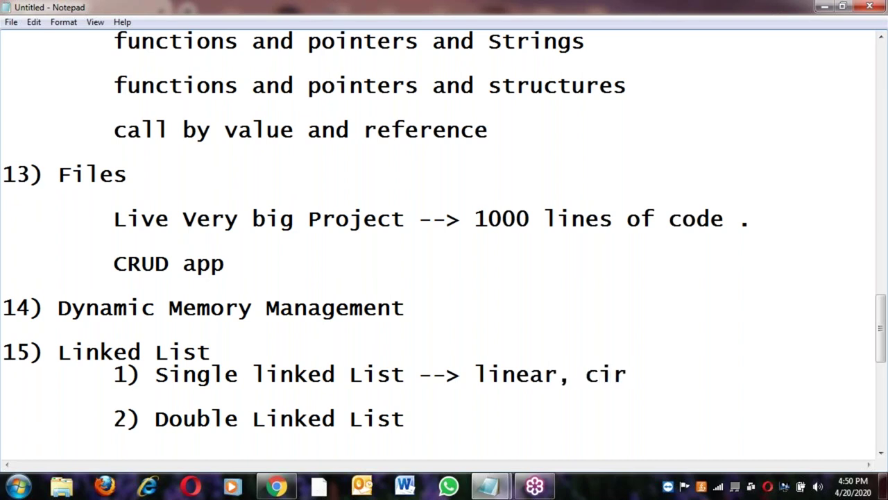
type("ul")
type("ar")
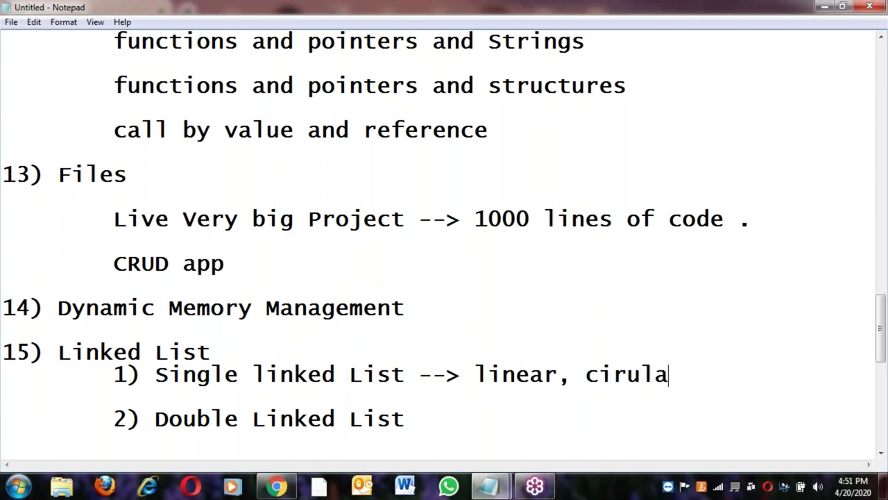
left_click(419, 376)
left_click(687, 374, "shift")
key("ctrl+c")
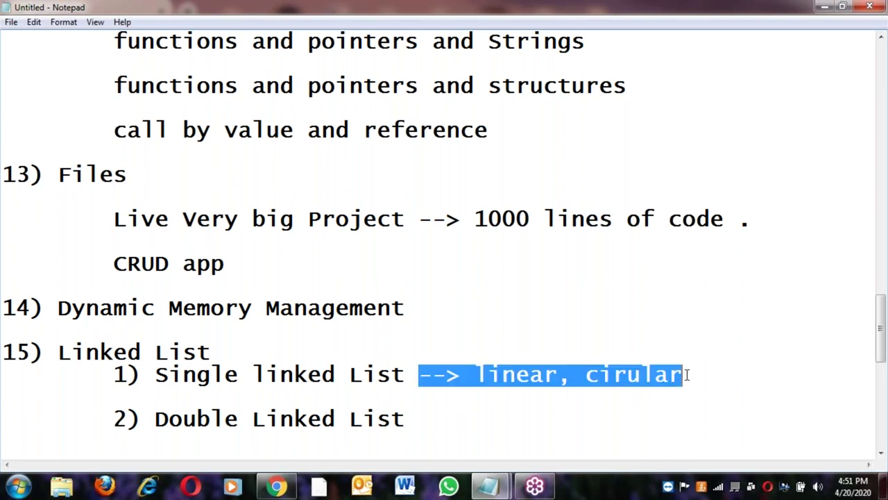
left_click(431, 416)
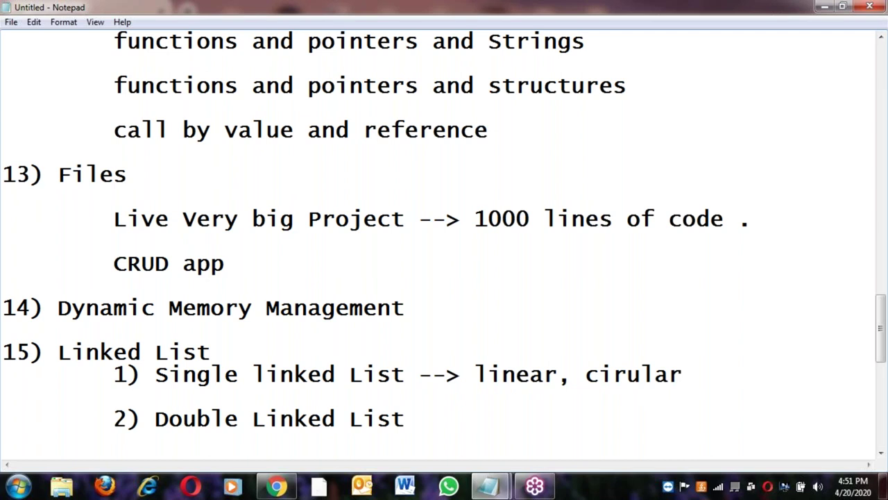
key("ctrl+v")
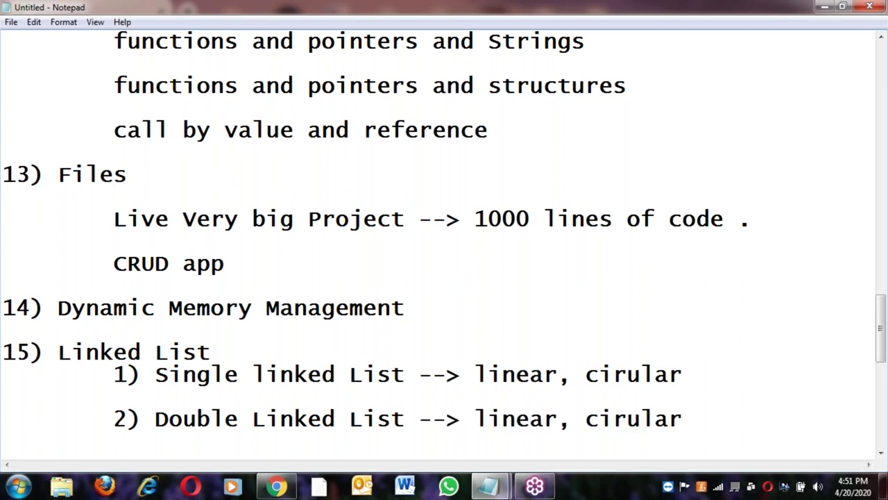
Add topics '16) Stacks' and '17) Queues' on new lines below the list items
key("Return")
type("16) ")
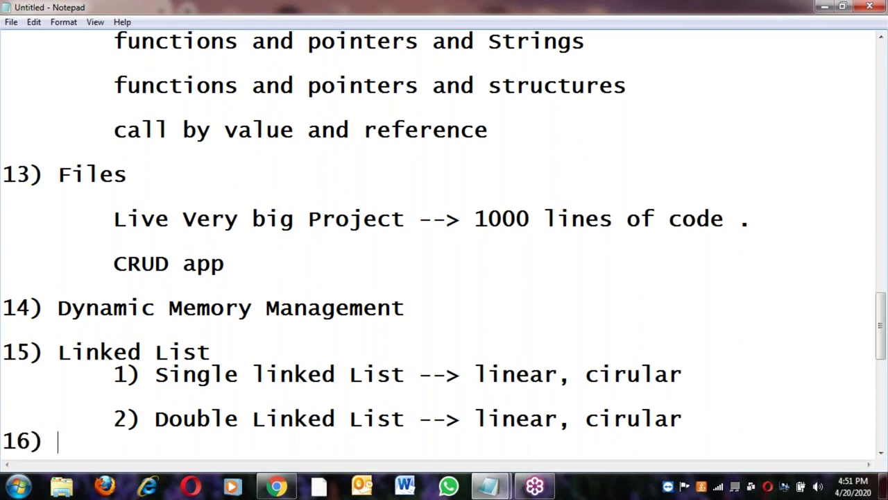
type("Stacks")
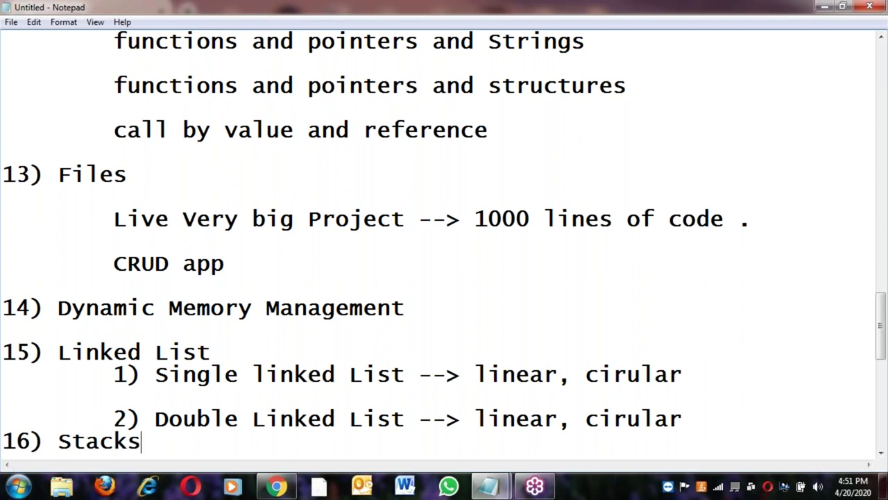
key("Return")
key("Return")
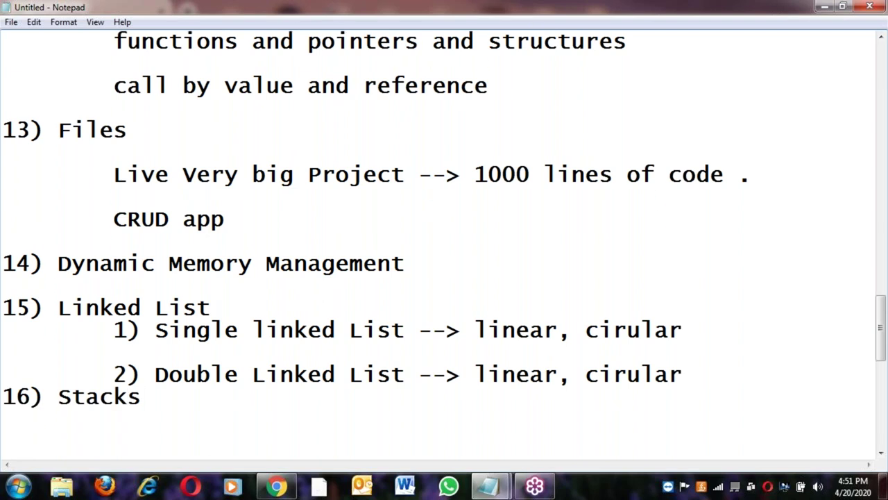
key("Return")
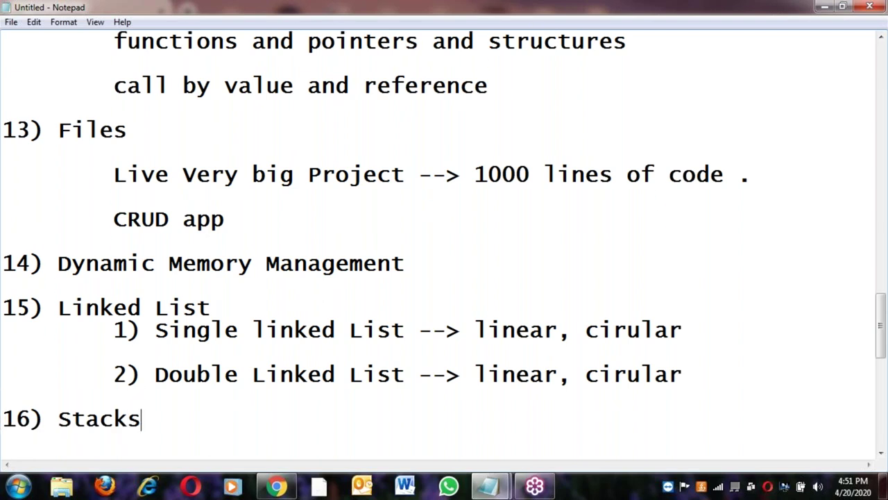
key("Return")
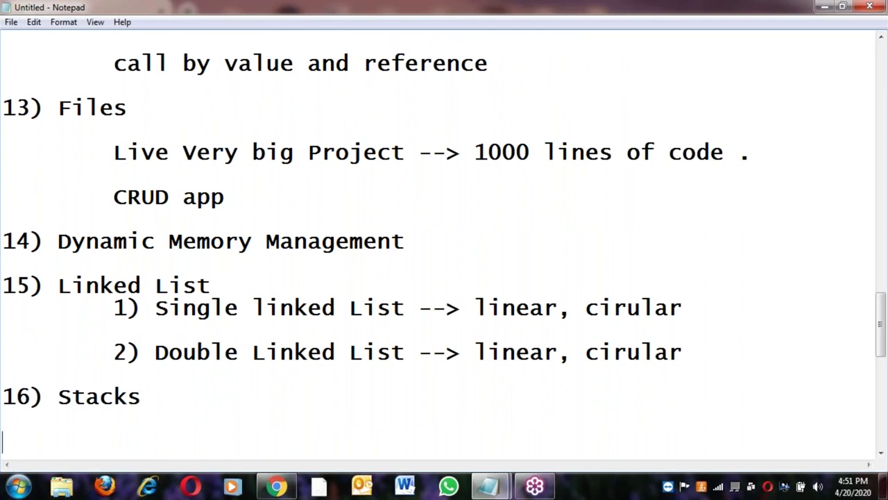
left_click(154, 396)
key("Return")
key("Return")
type("17")
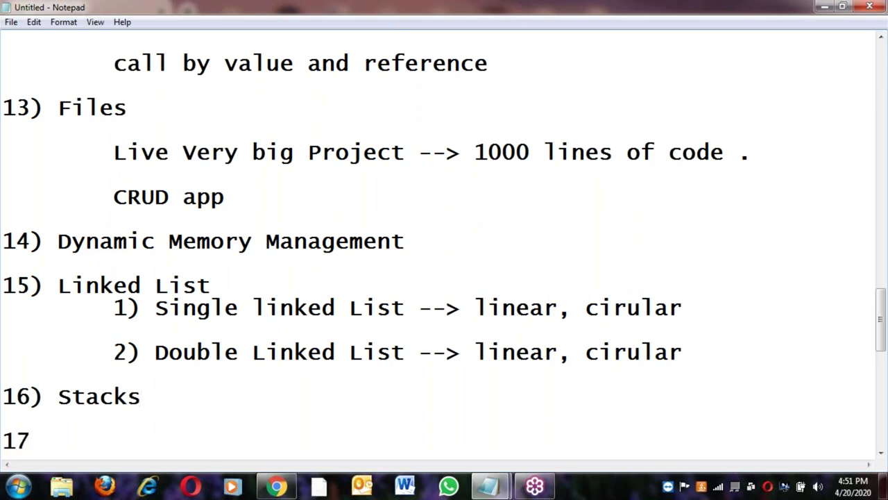
type(") Que")
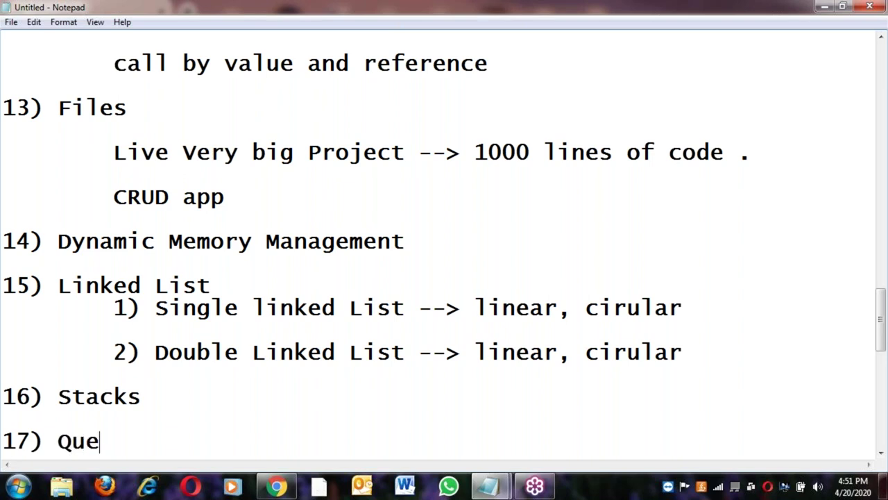
type("ues")
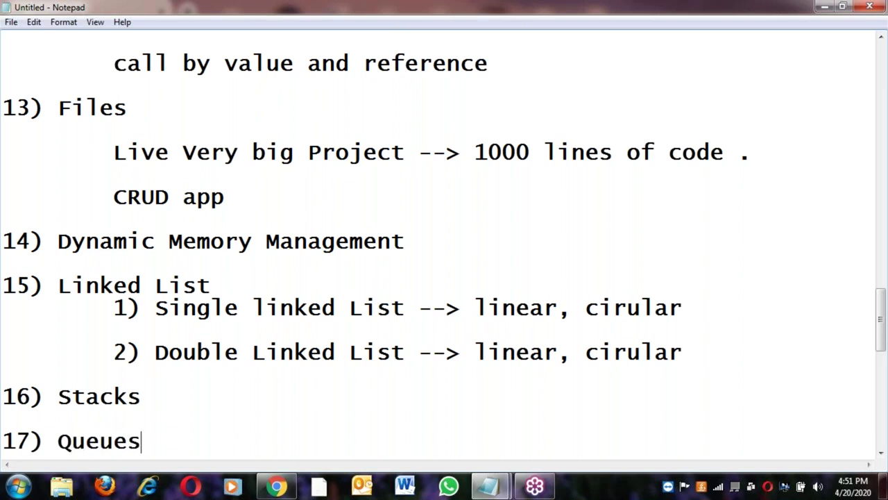
key("Return")
key("Return")
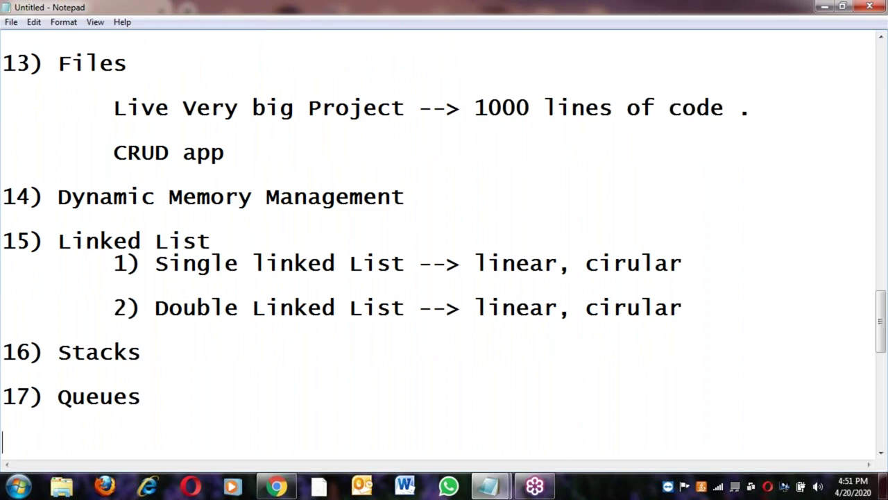
Add '18) Binary tree' on a new line after 17) Queues
left_click(214, 267)
double_click(117, 352)
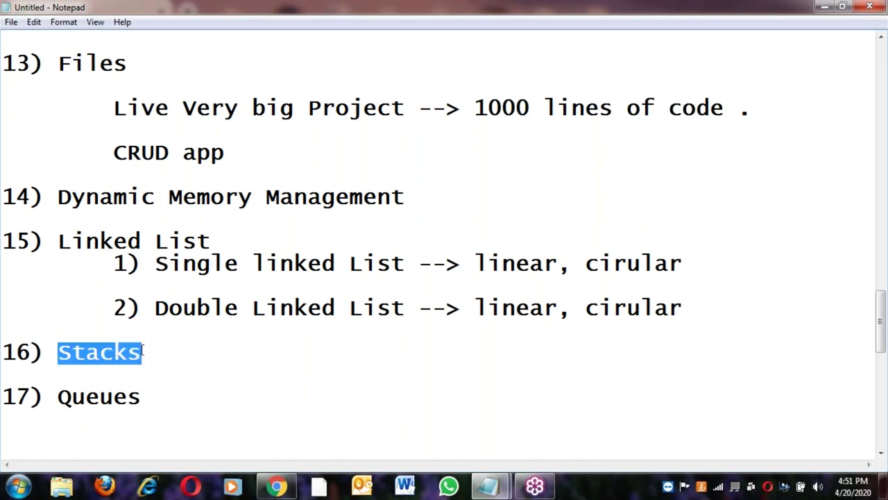
double_click(197, 265)
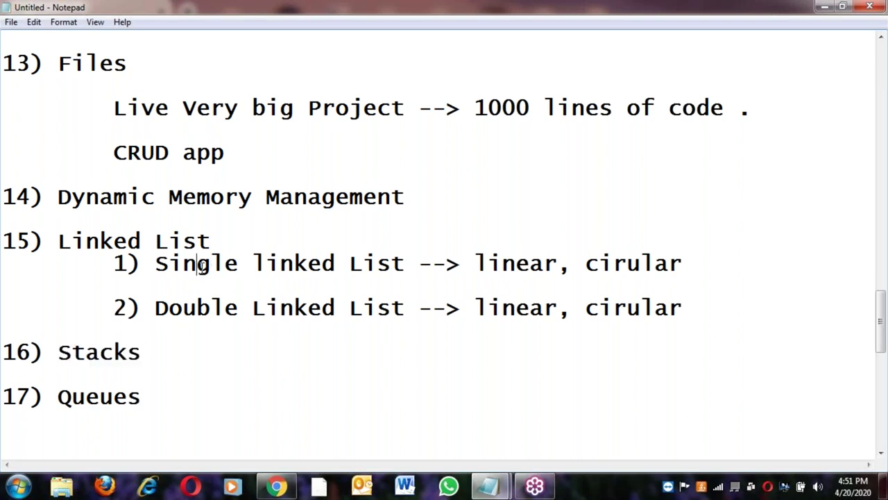
double_click(101, 396)
double_click(208, 264)
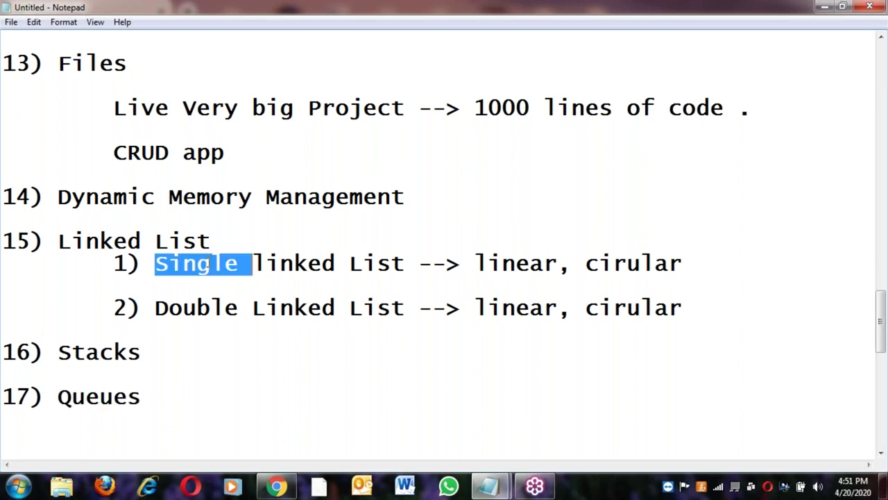
left_click(161, 396)
key("Return")
key("Return")
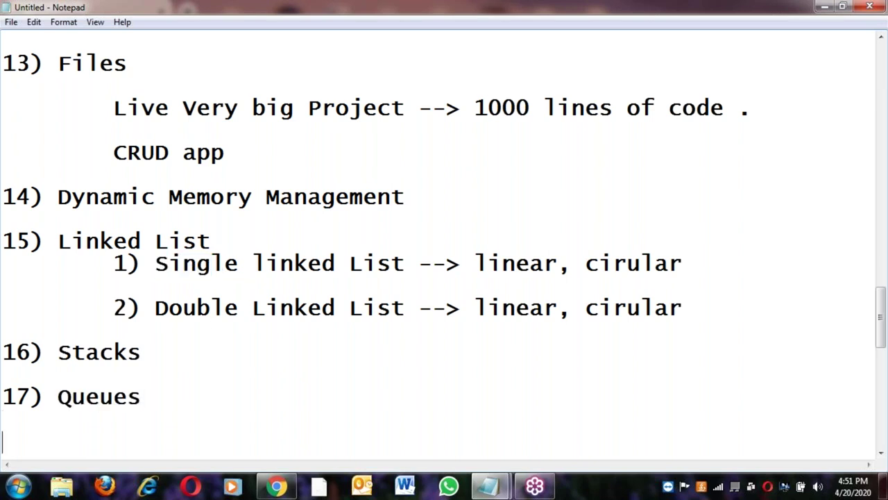
type("18) Bi")
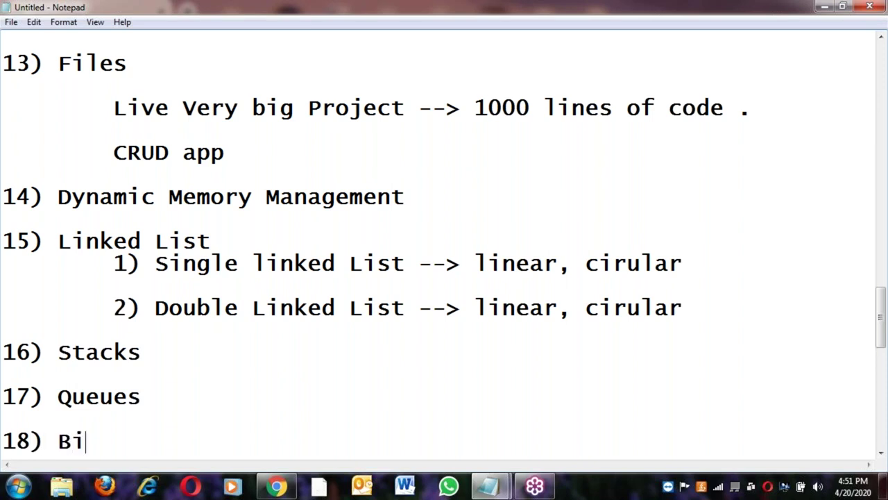
type("nary tr")
left_click(142, 397)
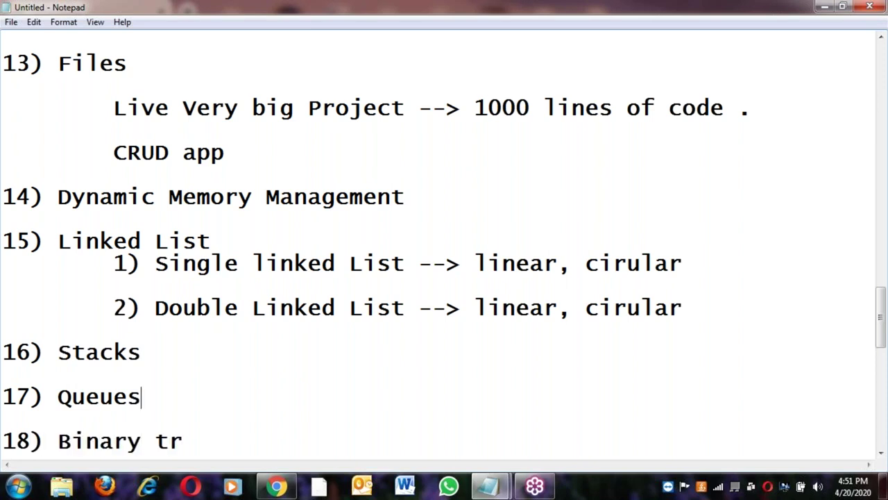
left_click(186, 440)
type("ee")
Type a '===================================' divider line below 18) Binary tree
key("Return")
key("Return")
type("===================================")
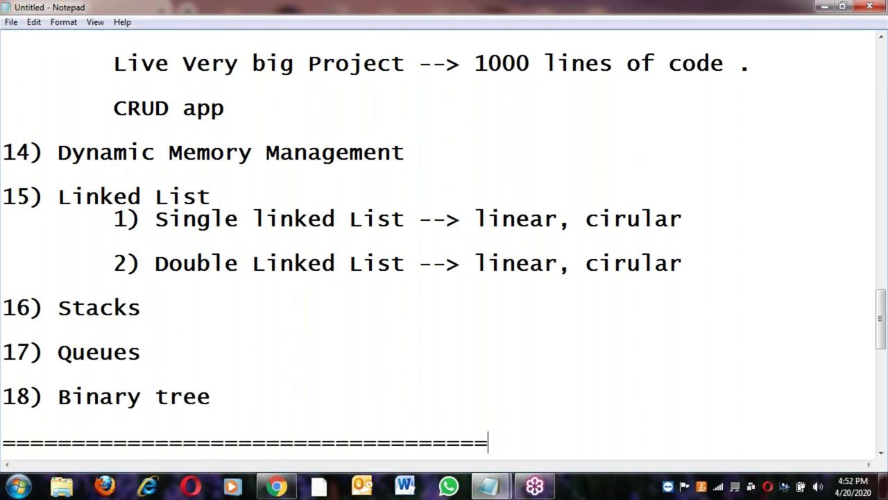
left_click(61, 488)
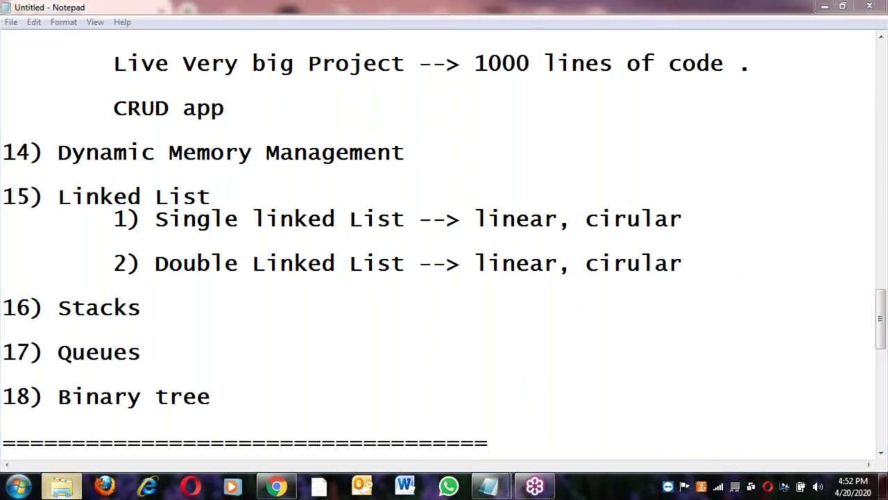
Browse Local Disk (D:) to the C-Batch-APR-6PM folder and choose Edit on C-Lang - Updating11
left_click(70, 250)
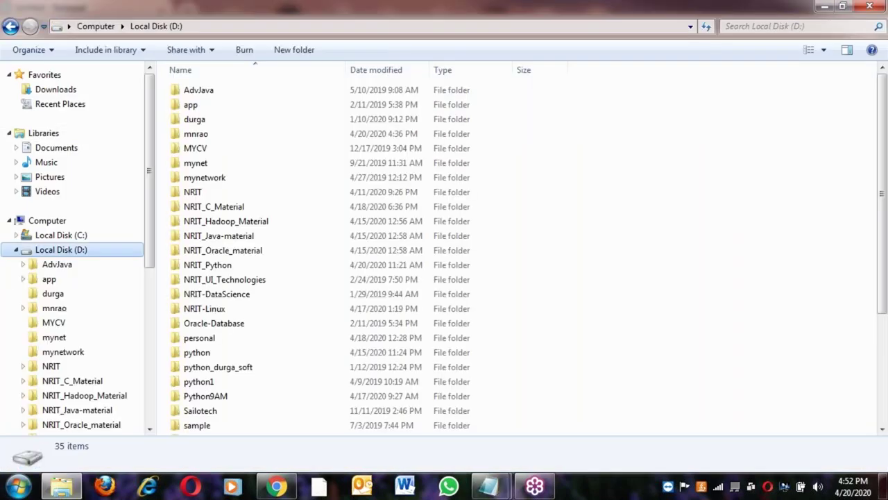
left_click(222, 222)
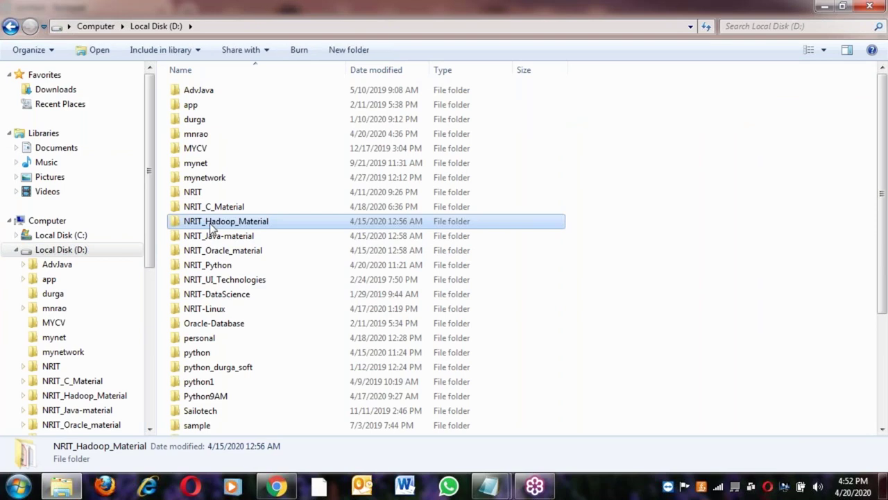
double_click(187, 208)
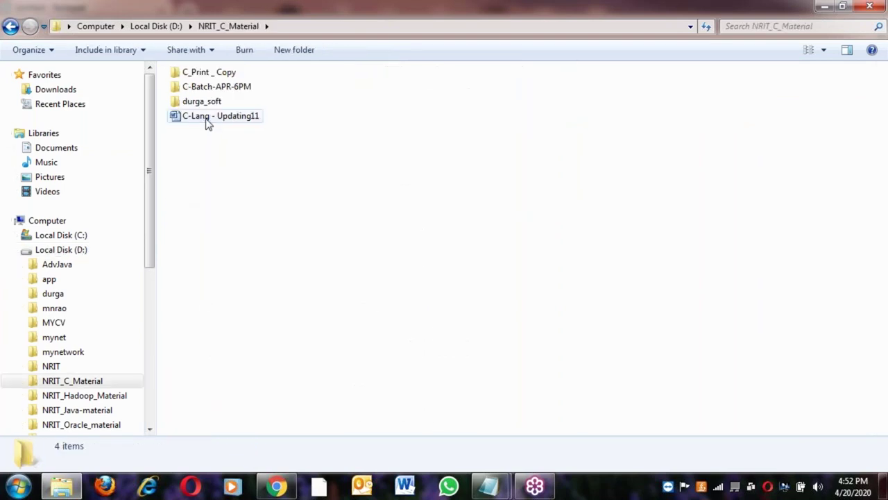
left_click(205, 117)
left_click(215, 89)
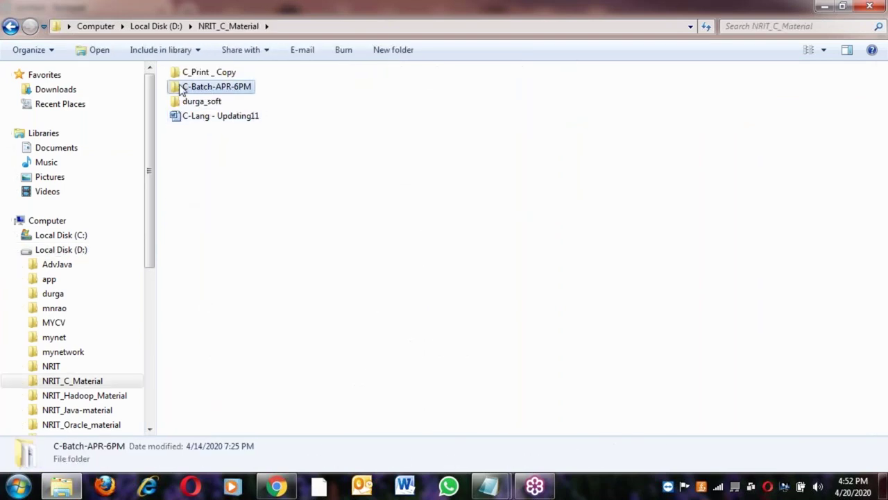
double_click(185, 90)
left_click(198, 109)
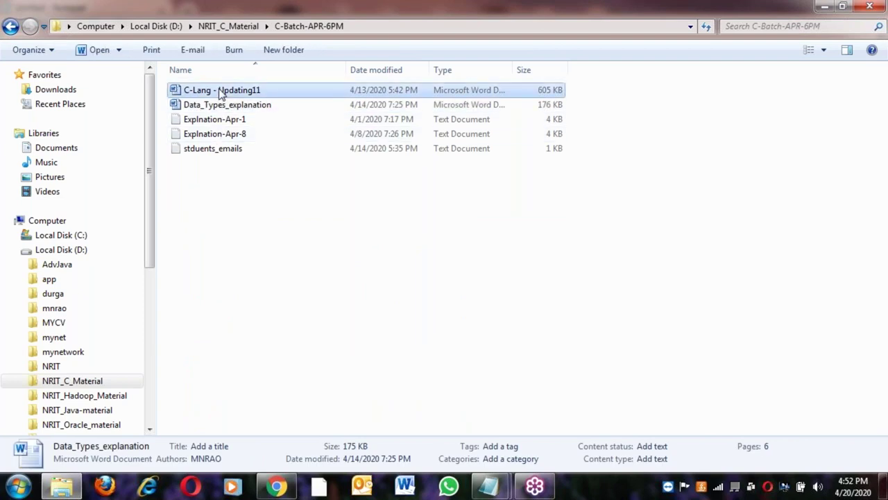
right_click(223, 89)
left_click(251, 114)
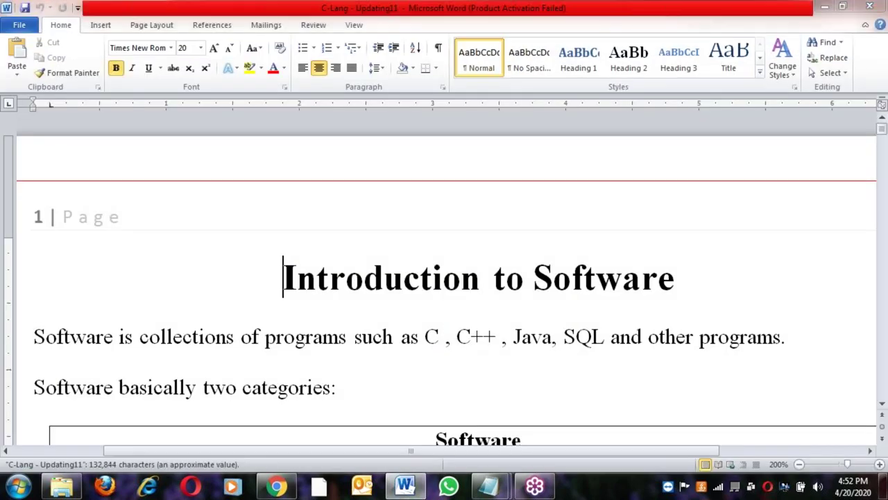
Dismiss the activation prompt and read through the Software and Operating Systems tables
left_click(583, 374)
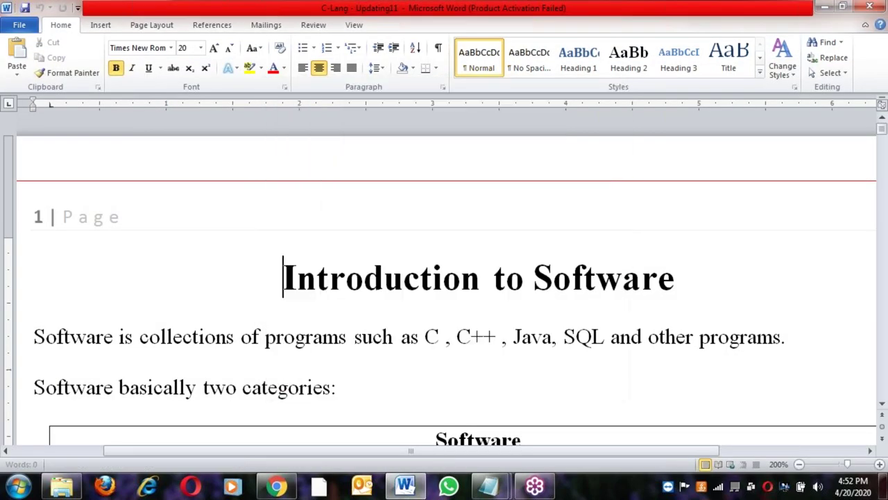
left_click(338, 387)
scroll(368, 337, "down", 3)
left_click(367, 303)
scroll(367, 303, "down", 2)
scroll(367, 303, "down", 10)
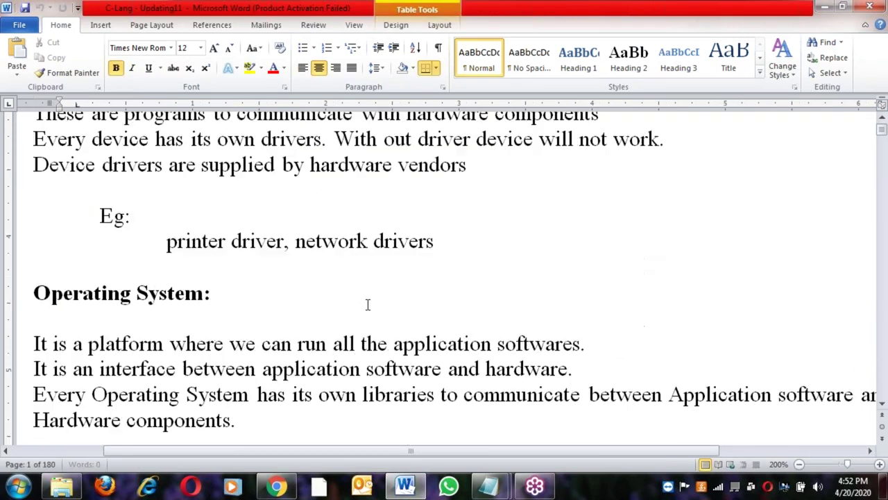
scroll(367, 303, "up", 4)
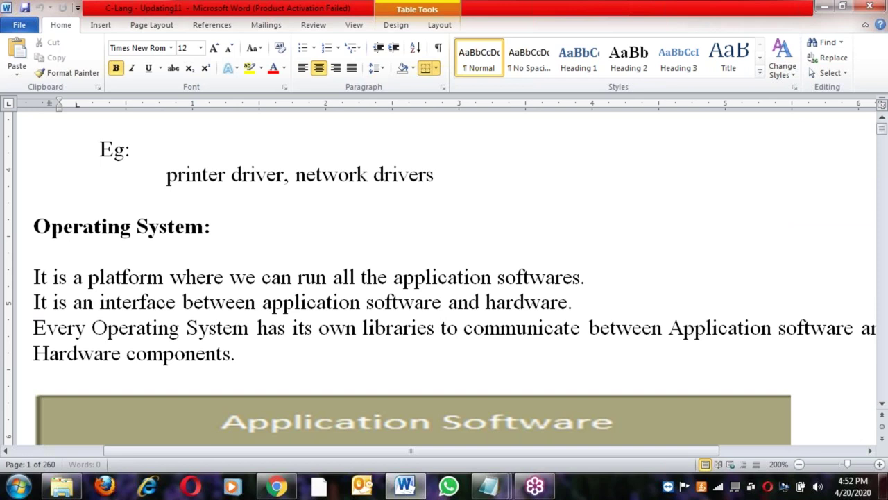
left_click(34, 252)
scroll(444, 277, "down", 12)
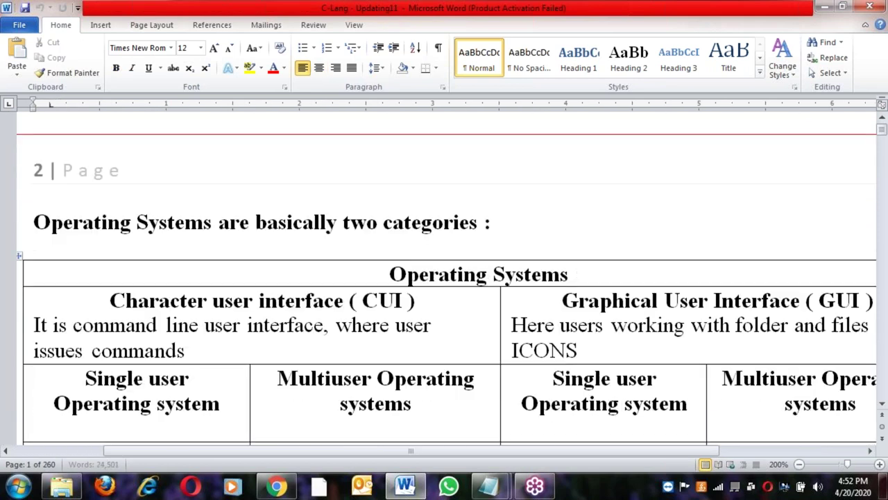
scroll(407, 231, "down", 7)
scroll(406, 231, "up", 5)
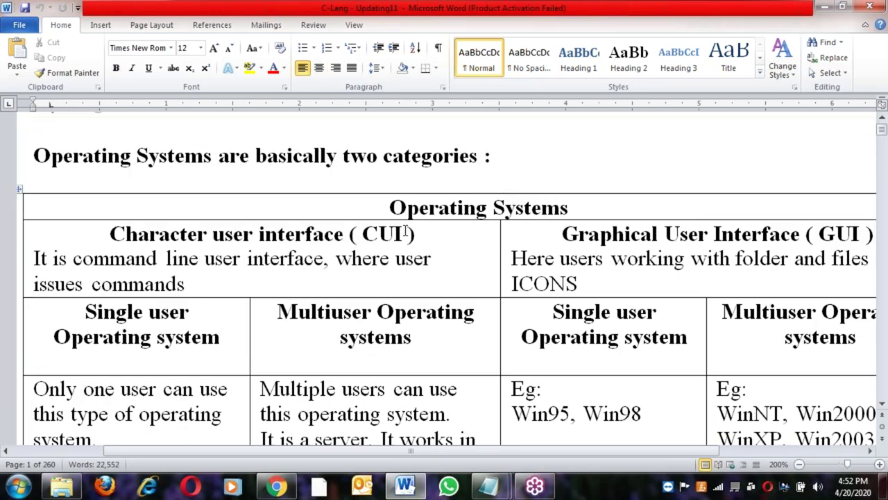
left_click(407, 231)
scroll(539, 242, "down", 12)
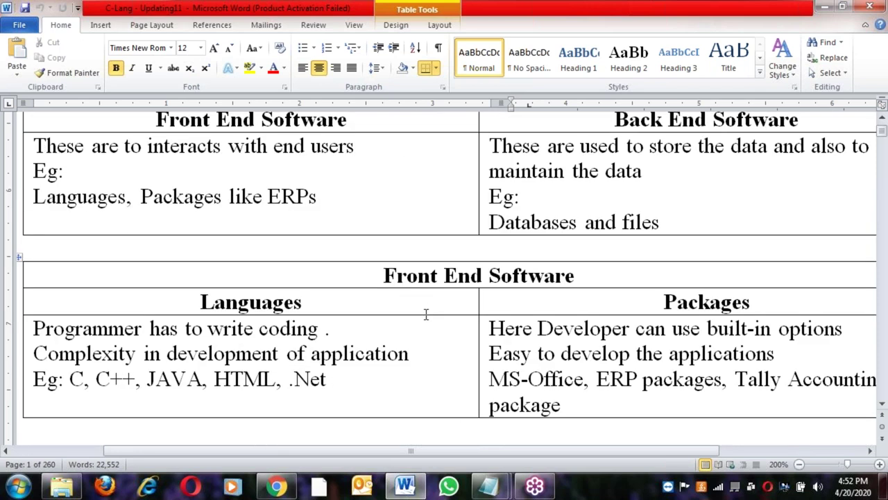
Read on through the language and Interpreter tables to the C-Language history and UNIX paragraphs
left_click(568, 380)
scroll(565, 361, "down", 15)
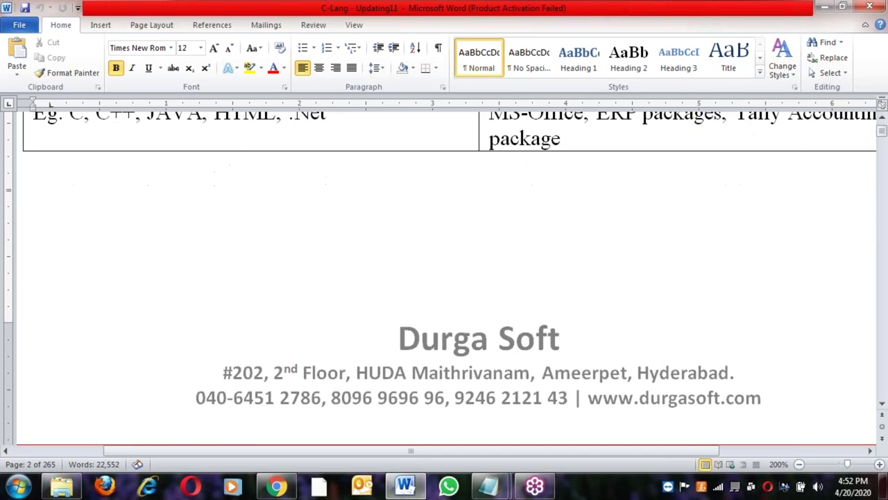
left_click(624, 325)
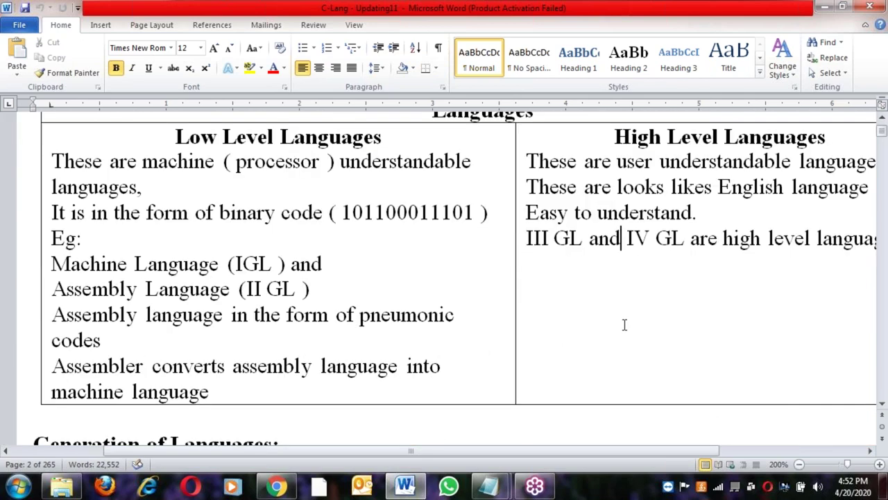
scroll(468, 341, "down", 8)
scroll(425, 340, "down", 10)
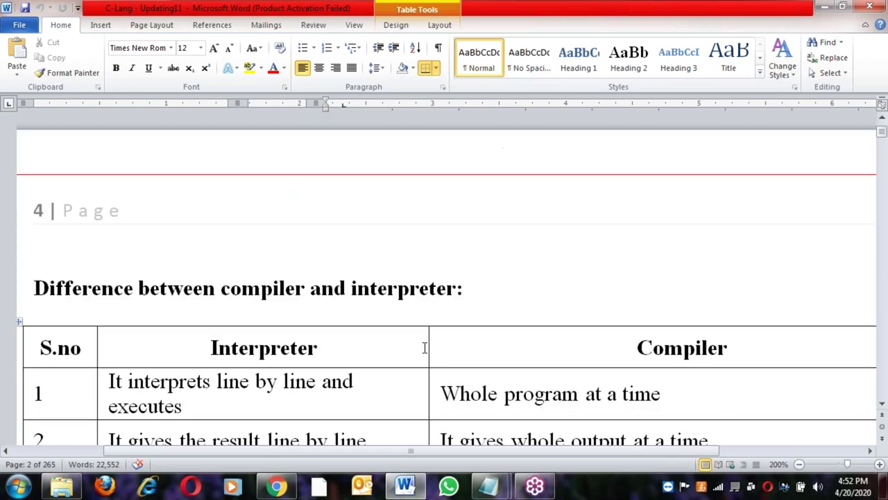
scroll(423, 347, "down", 3)
left_click(355, 213)
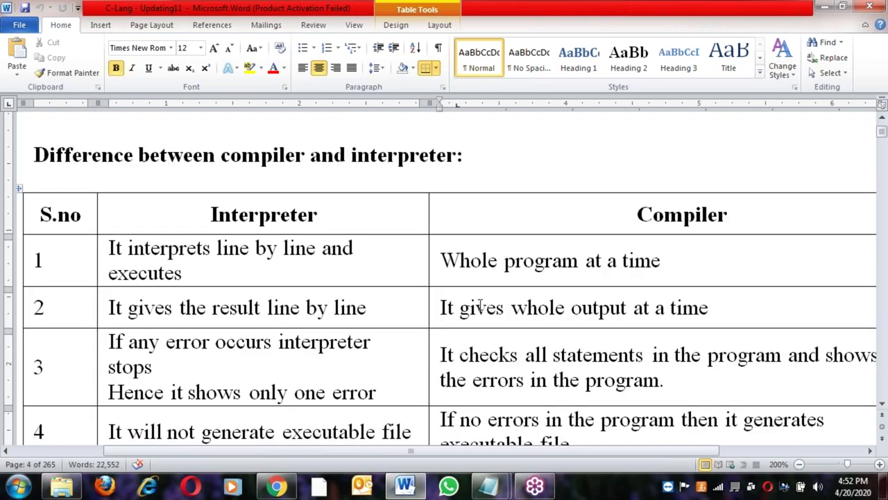
scroll(480, 305, "down", 20)
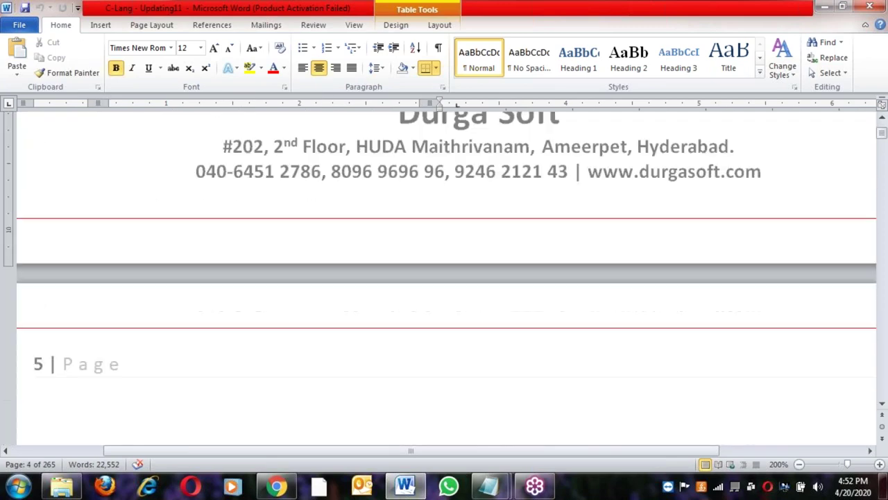
scroll(292, 299, "down", 5)
left_click(263, 267)
left_click(295, 307)
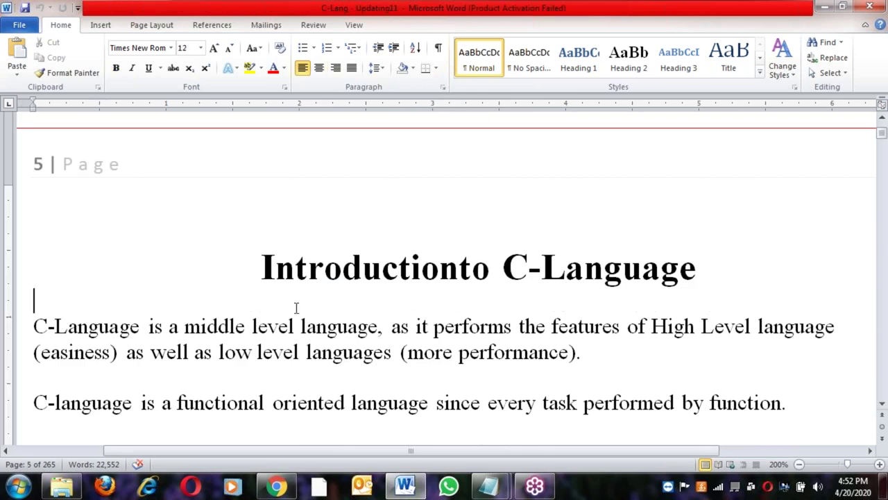
scroll(301, 307, "down", 1)
scroll(339, 215, "down", 4)
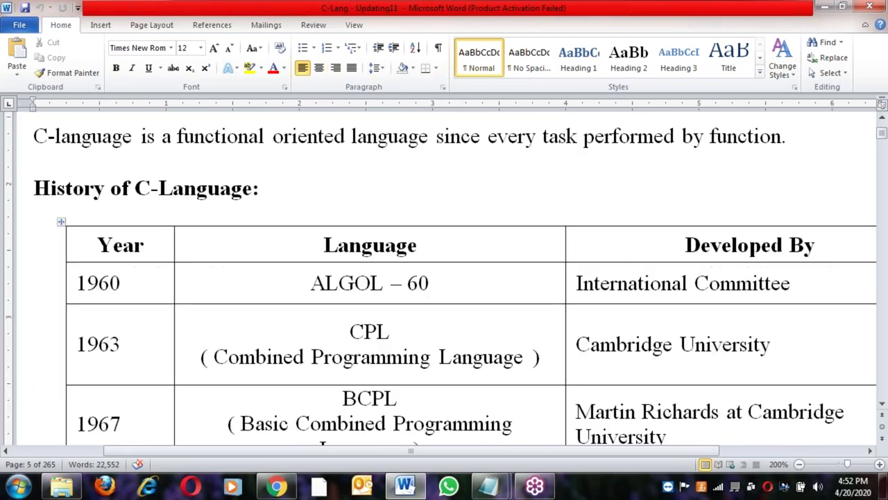
left_click(354, 329)
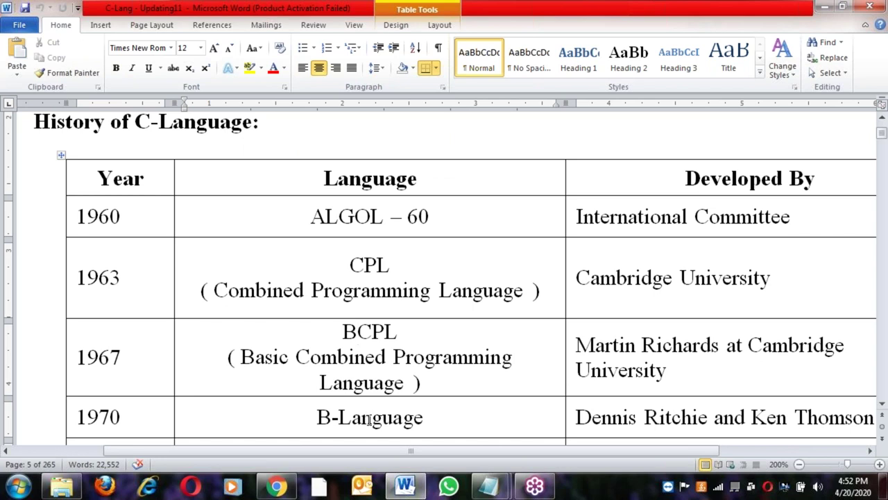
scroll(368, 419, "down", 6)
left_click(358, 327)
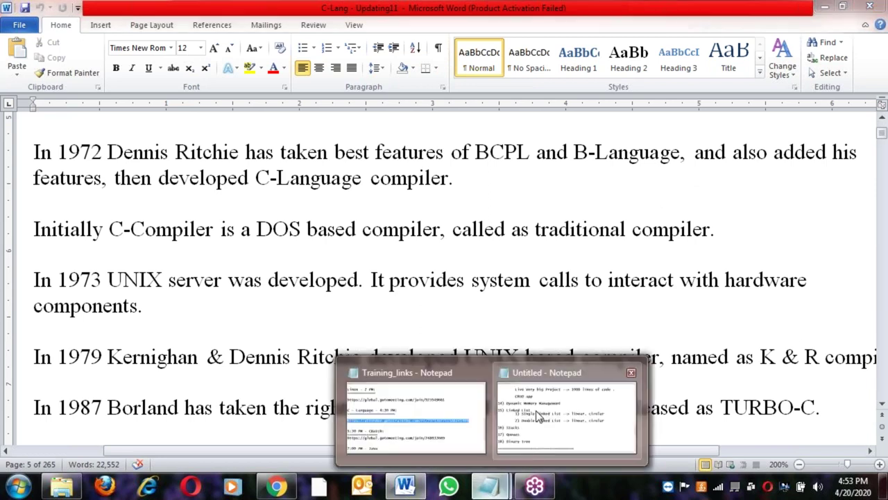
Go back to the Notepad outline and start a new line below the divider
left_click(595, 416)
scroll(595, 416, "down", 1)
key("Return")
key("Return")
Write 'Turbo-c --> windows' and 'ANSI-C --> linux' on separate lines under the divider
type("Tu")
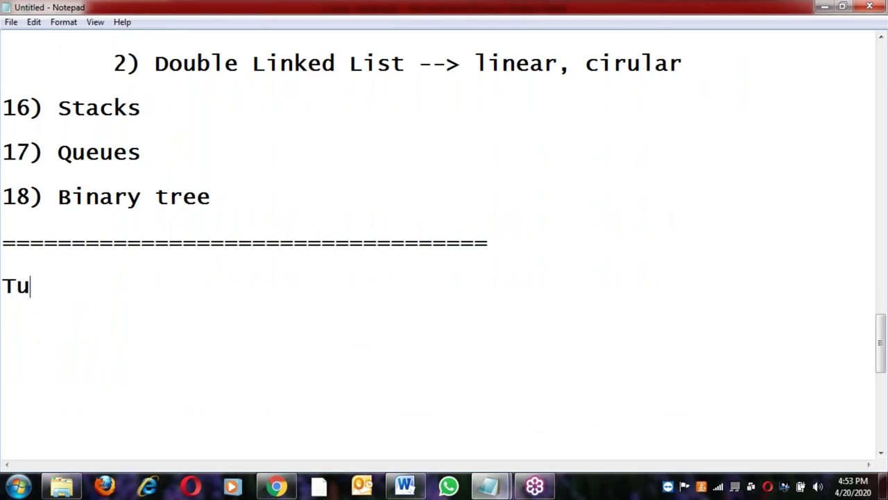
type("rbo")
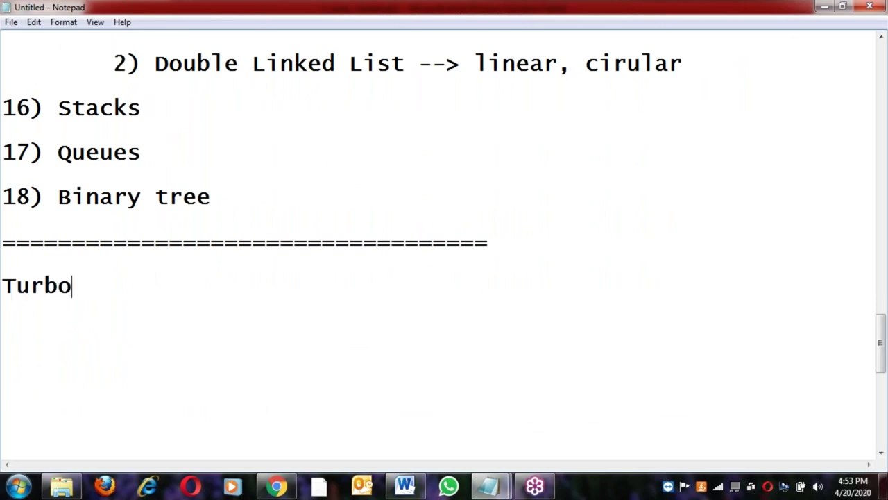
type("-c")
key("Return")
key("Return")
type("A")
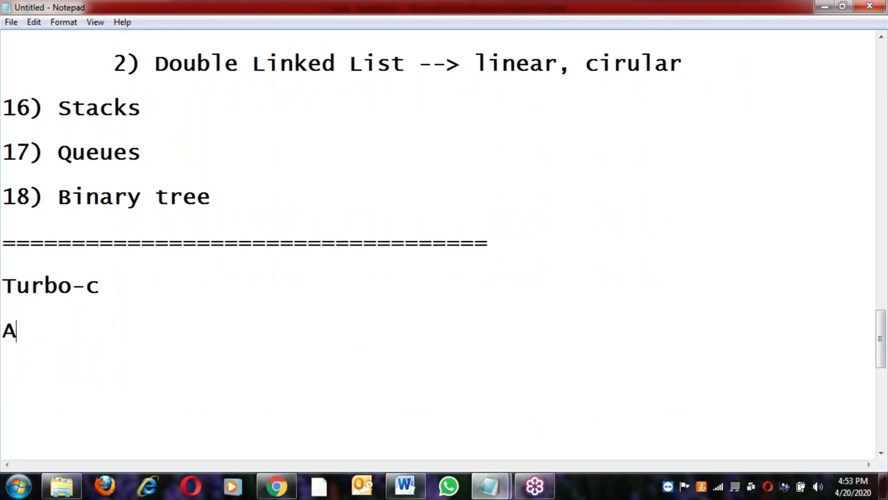
type("NSI-C")
key("Return")
key("Return")
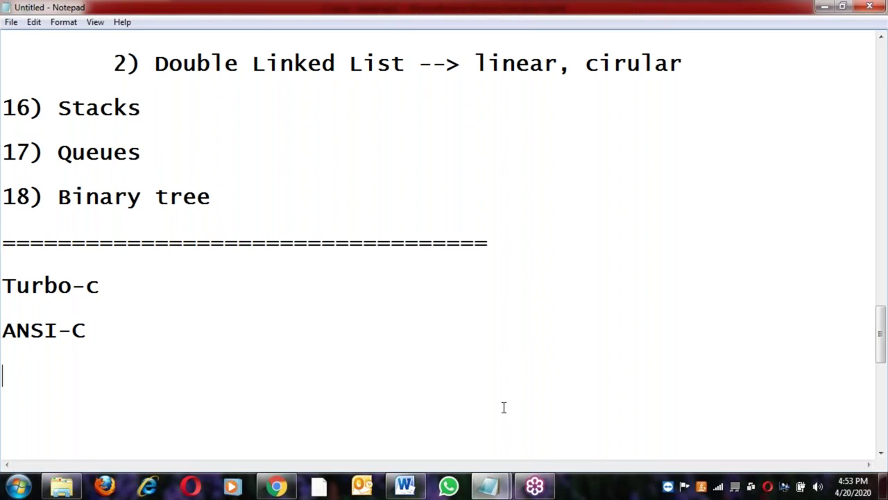
left_click(133, 282)
type("--> winowds")
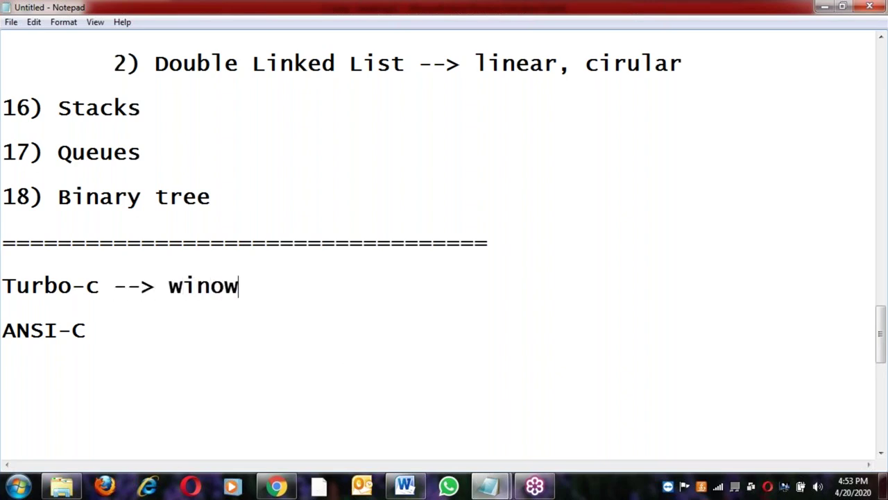
key("BackSpace")
key("BackSpace")
key("BackSpace")
key("BackSpace")
type("dows")
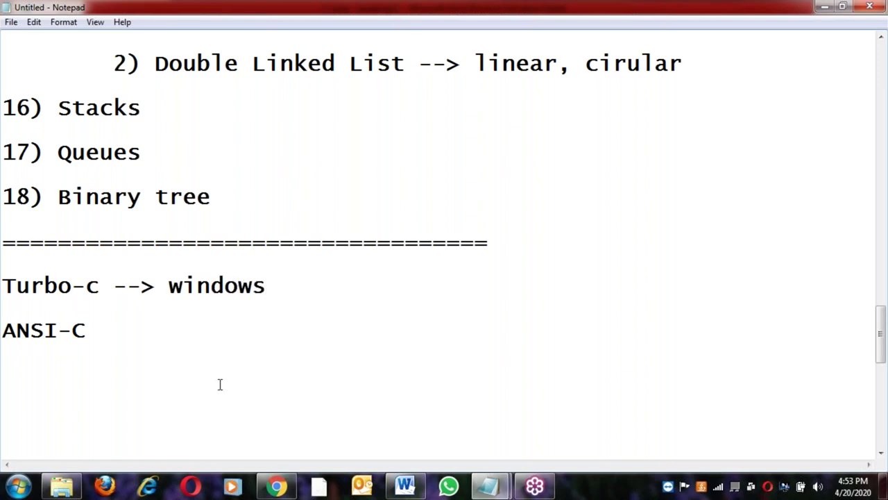
left_click(128, 327)
type("--> linux")
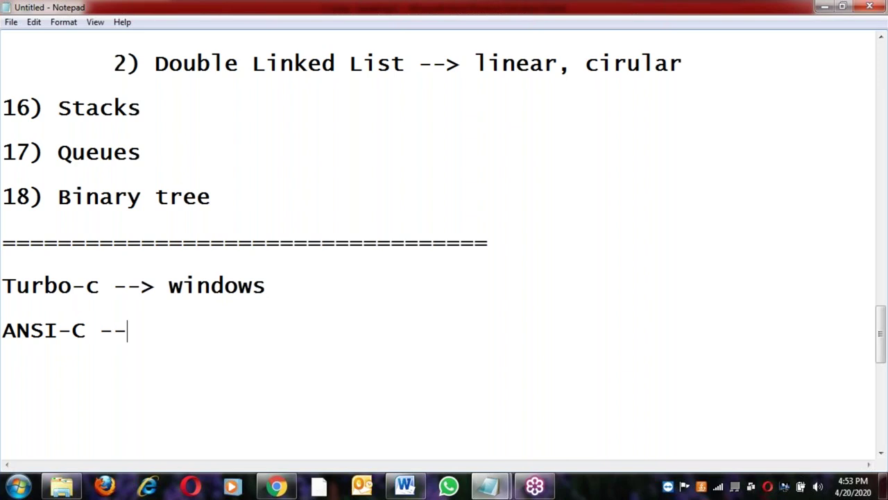
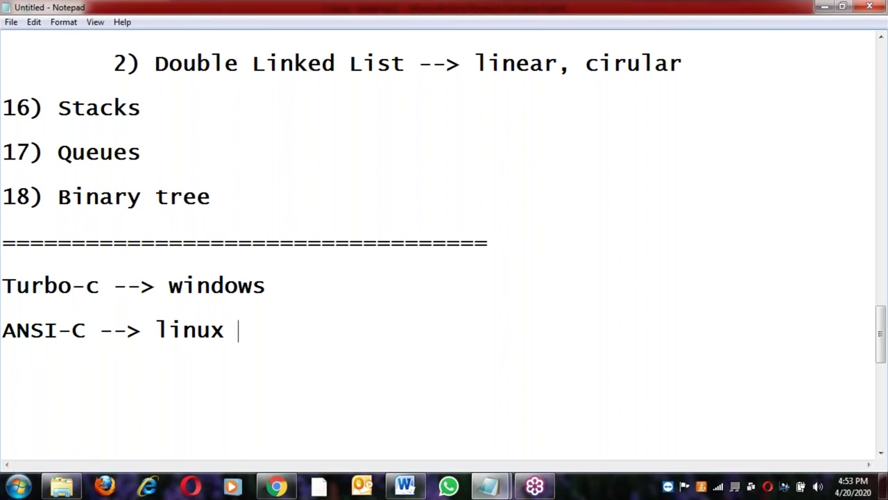
Add '80% of topics moving to ANSI-C.' below 'ANSI-C --> linux', then blank lines
key("Return")
type("80")
type("% of t")
type("poic")
key("BackSpace")
key("BackSpace")
key("BackSpace")
key("BackSpace")
type("opics ")
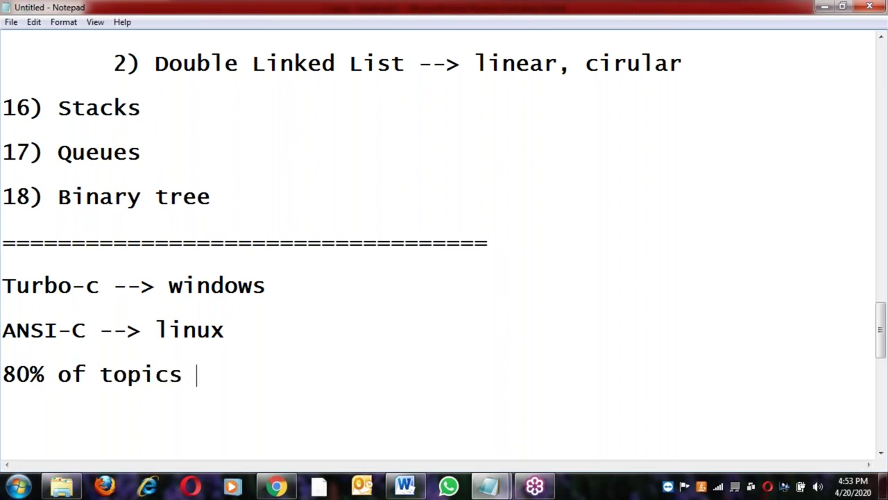
type("movin")
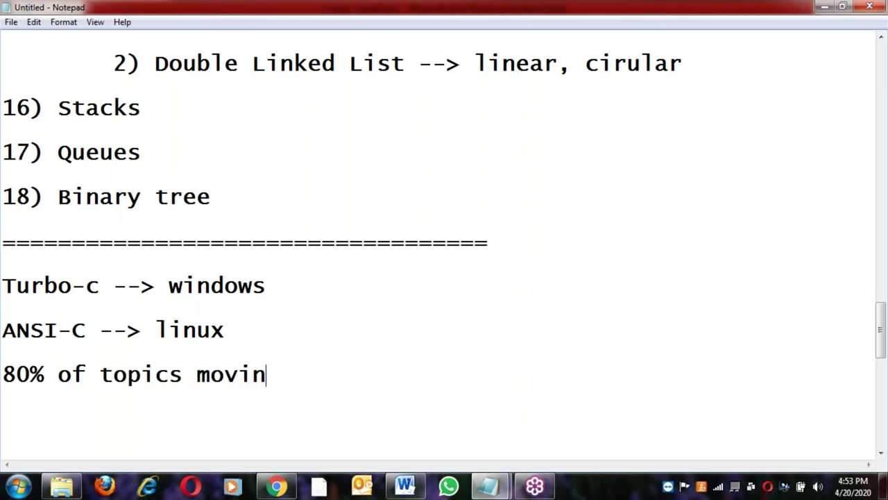
type("g to ANSI.")
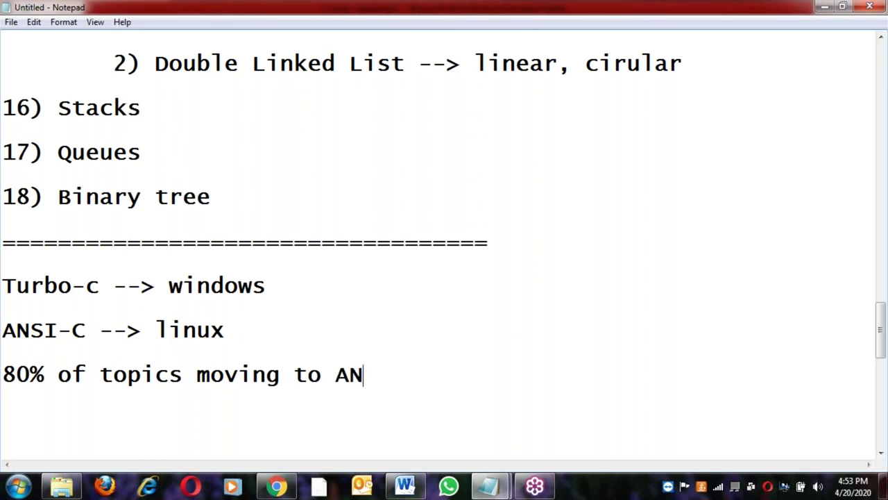
key("Return")
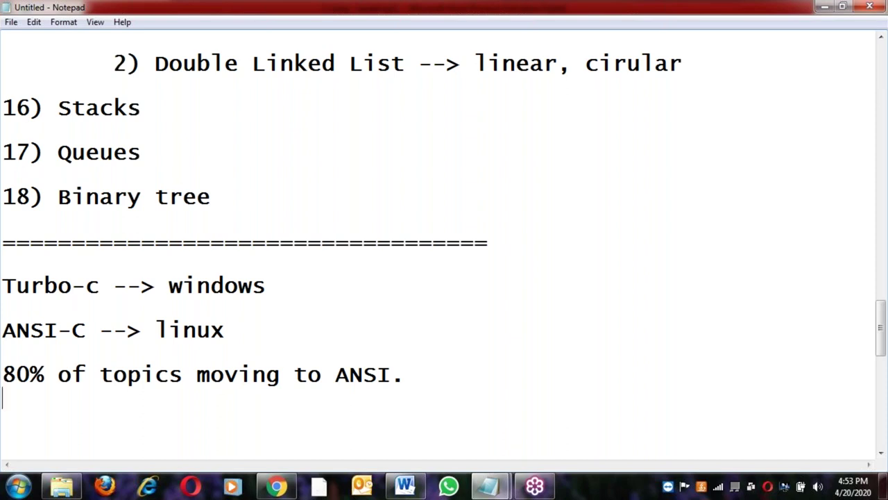
left_click(394, 371)
type("-C")
key("Return")
key("Return")
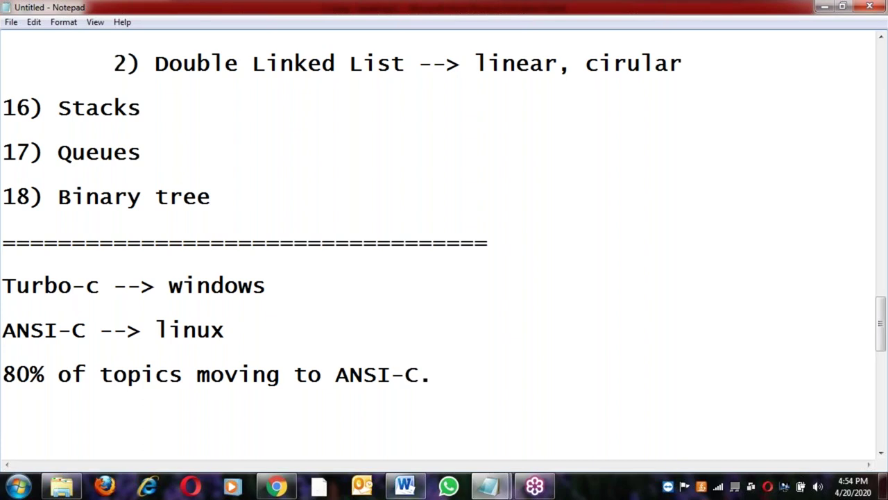
Bring the Word C-Lang notes forward and scroll down through them
left_click(402, 491)
scroll(309, 355, "down", 3)
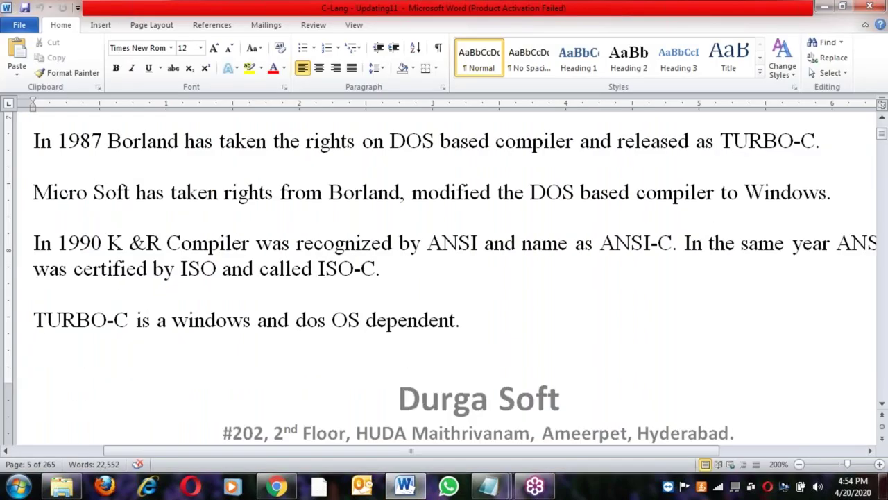
scroll(246, 240, "up", 5)
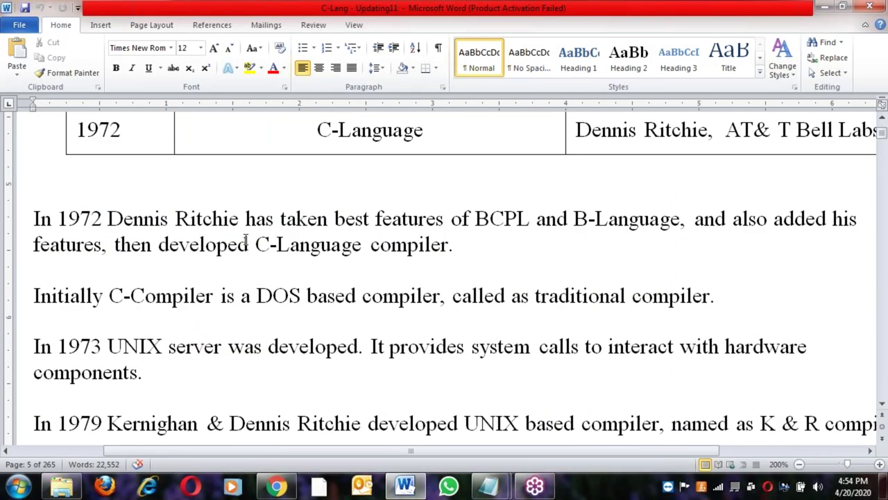
scroll(246, 240, "down", 1)
scroll(245, 240, "down", 8)
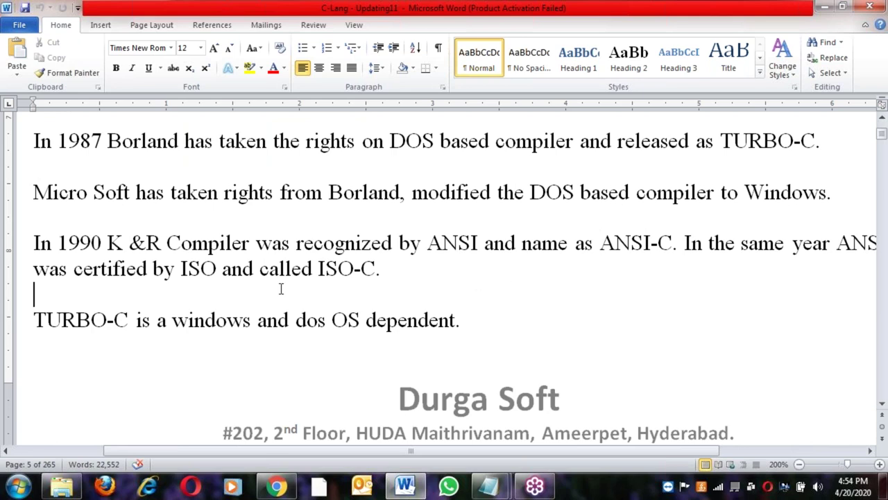
scroll(280, 294, "down", 10)
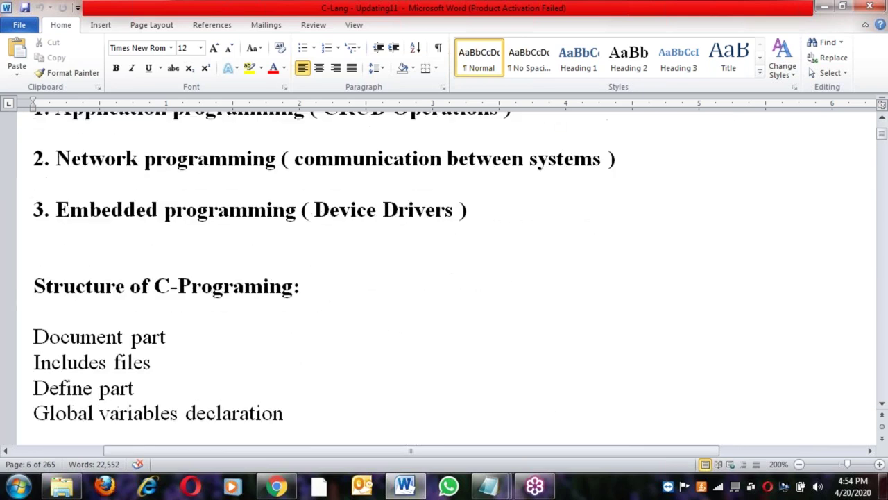
left_click(192, 331)
scroll(192, 331, "down", 5)
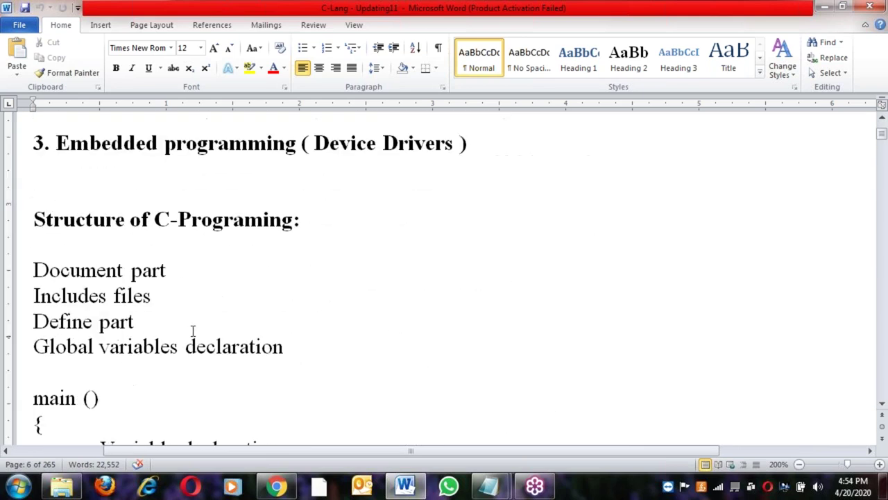
scroll(193, 331, "down", 10)
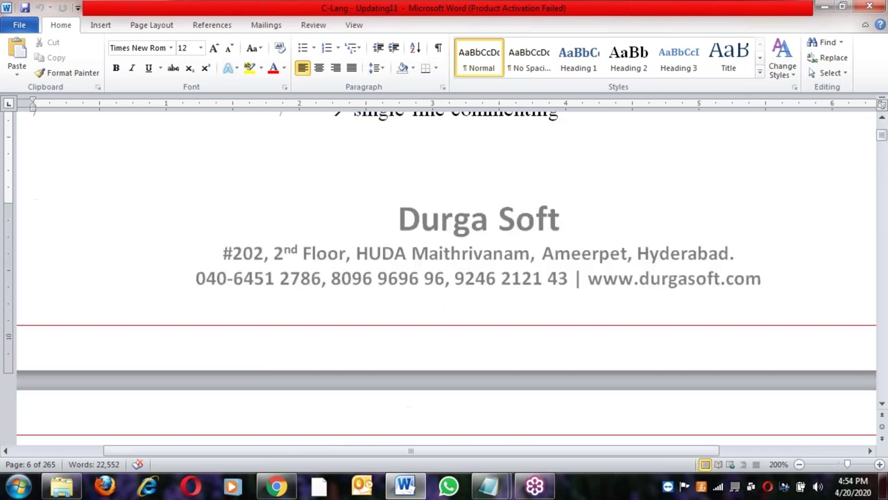
scroll(194, 331, "down", 15)
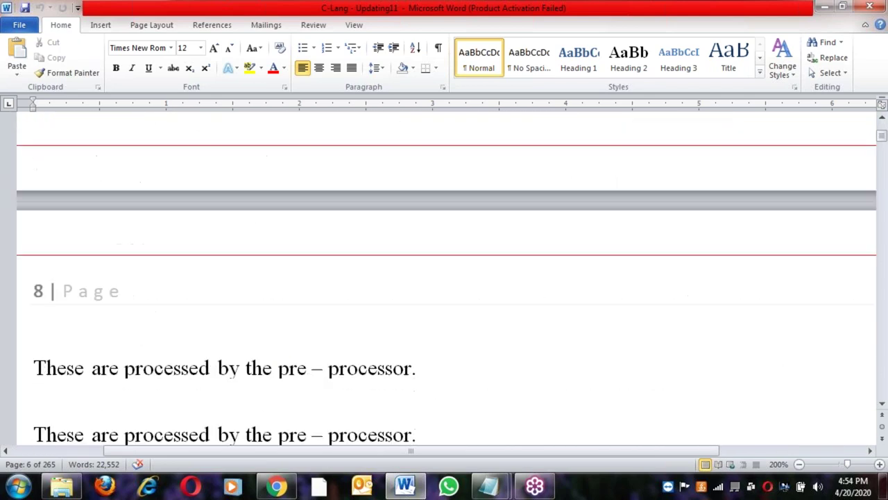
scroll(194, 331, "down", 10)
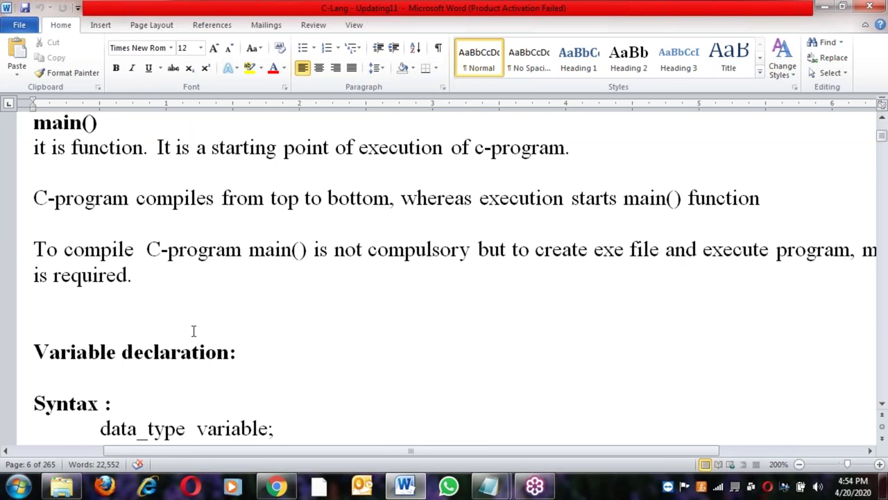
scroll(193, 330, "down", 8)
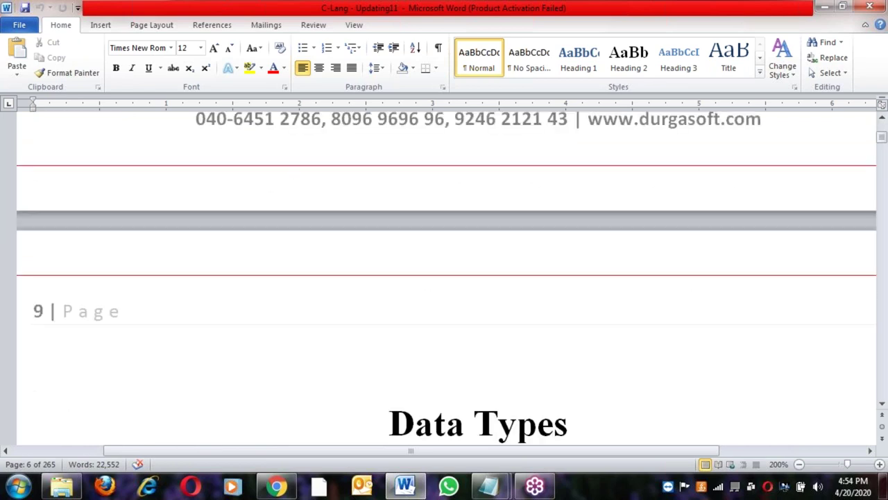
scroll(353, 333, "down", 6)
scroll(353, 333, "up", 1)
scroll(444, 278, "down", 10)
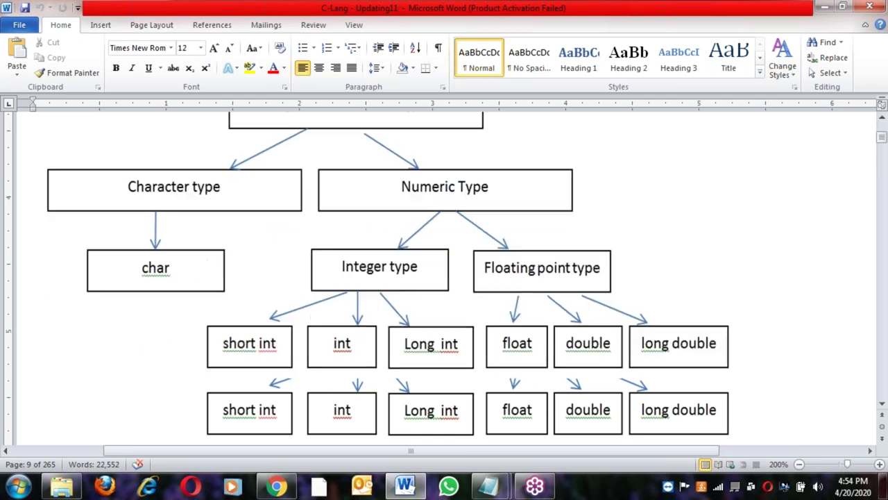
scroll(444, 277, "down", 15)
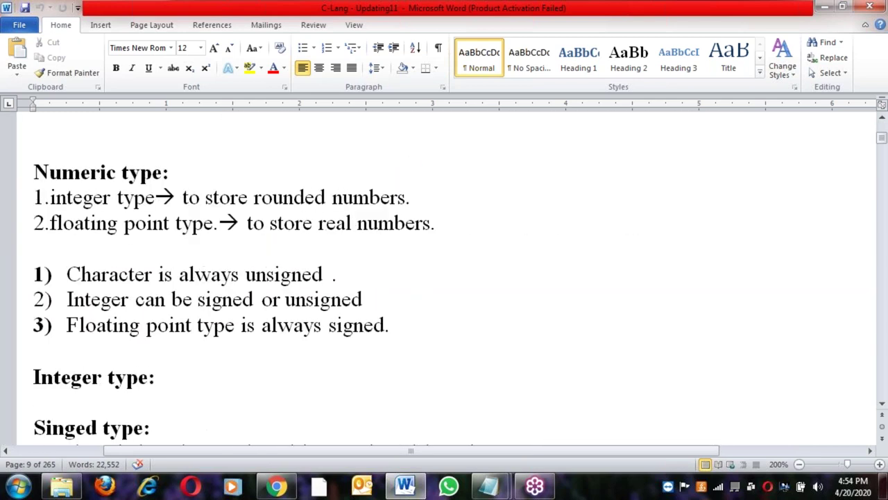
scroll(356, 336, "down", 20)
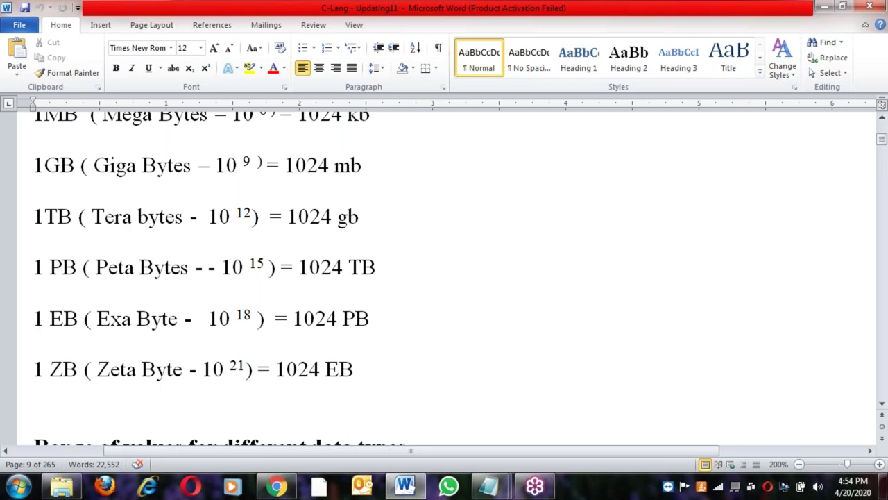
scroll(356, 336, "down", 12)
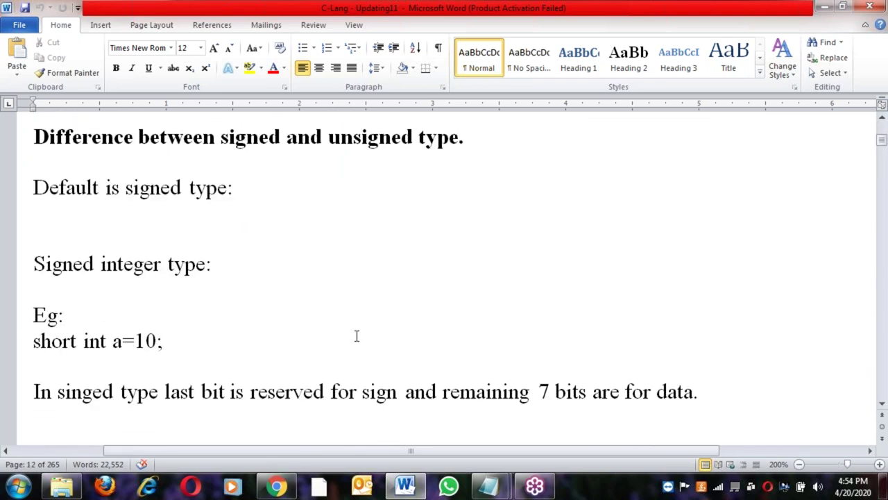
Glance at the Notepad topic list, then return to Word's binary 1010 example for 10
left_click(491, 486)
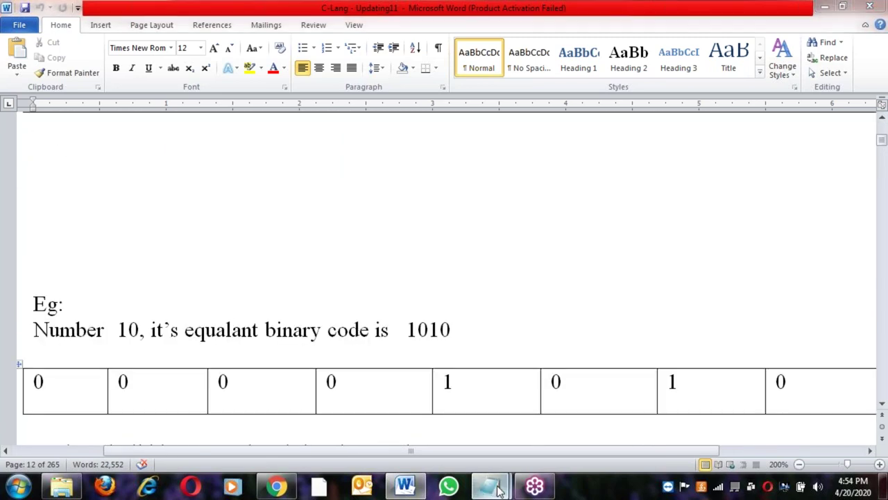
left_click(541, 423)
scroll(314, 319, "up", 3)
scroll(314, 319, "up", 20)
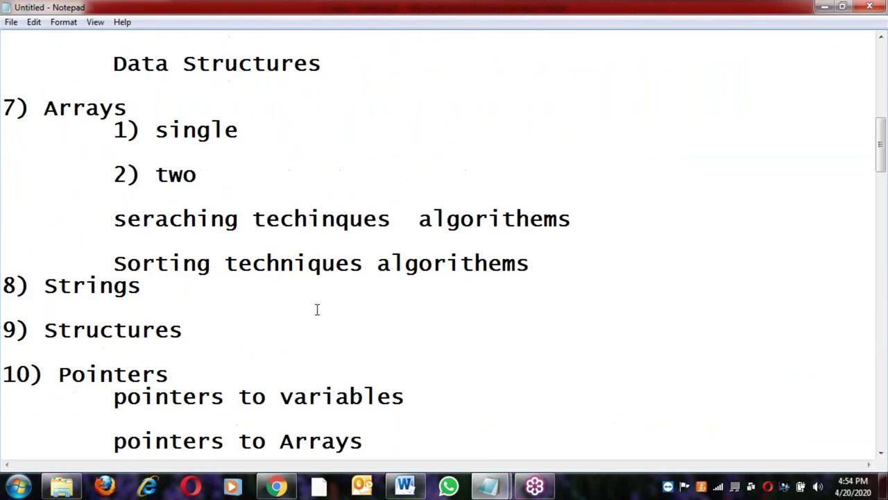
scroll(309, 255, "down", 1)
scroll(309, 255, "down", 4)
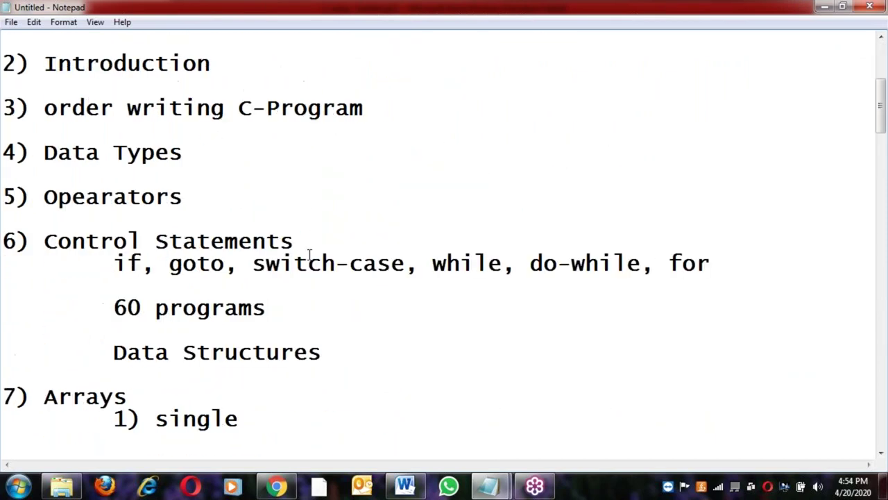
left_click(410, 485)
left_click(355, 323)
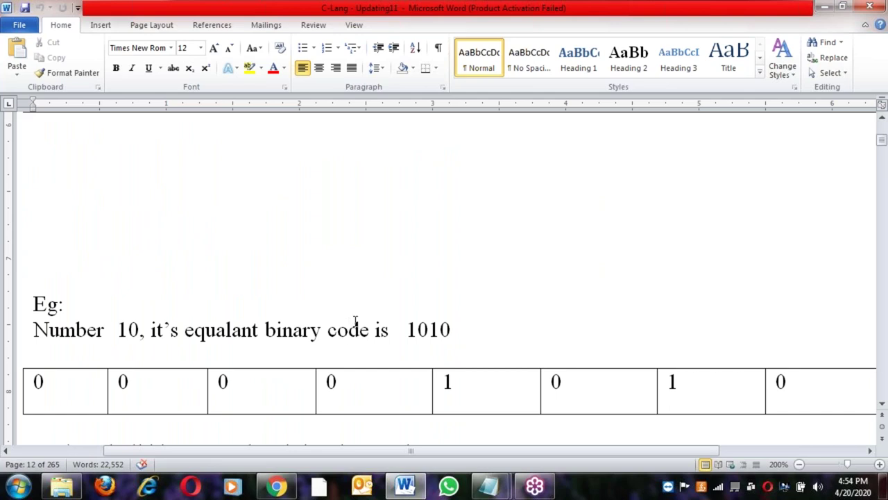
Scroll from the 1010 example to the hello program's include lines and back
left_click(489, 329)
scroll(474, 319, "down", 5)
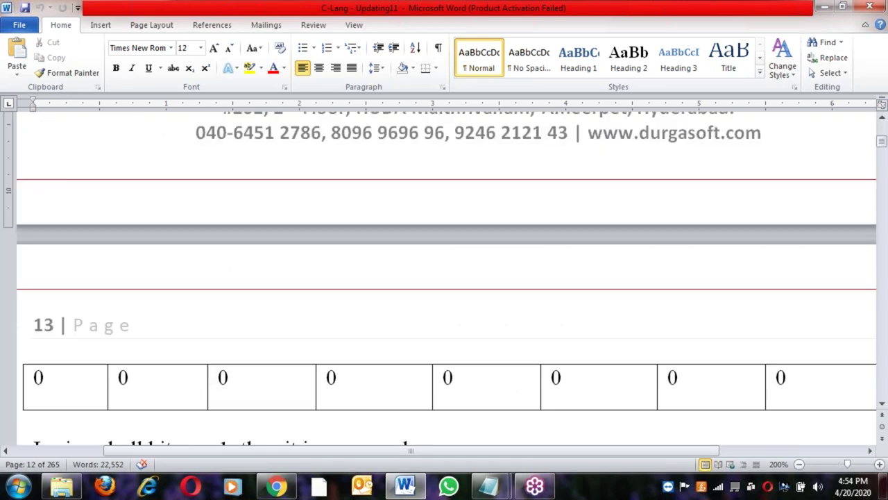
scroll(403, 273, "down", 6)
left_click(381, 251)
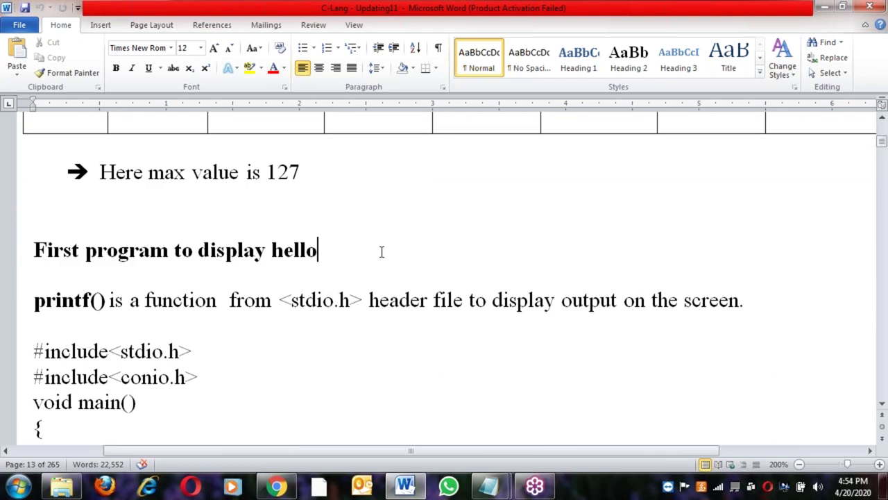
left_click(232, 378)
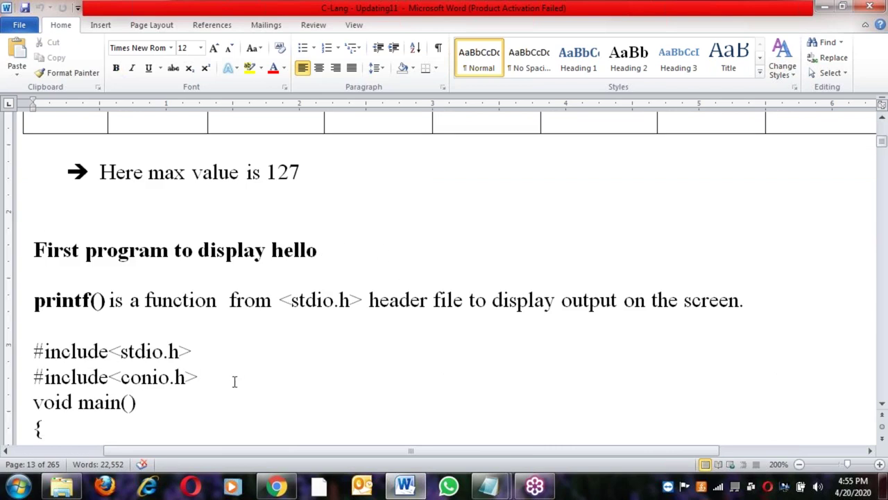
scroll(235, 381, "up", 9)
scroll(340, 218, "up", 4)
Point out individual bits of the all-zero least-value table, then the conio.h include line
left_click(230, 315)
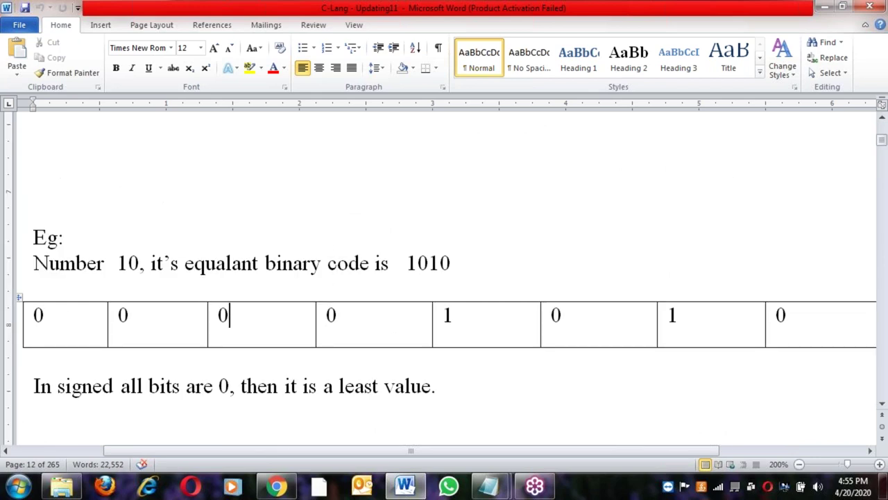
left_click(468, 318)
key("Down")
key("Down")
key("Down")
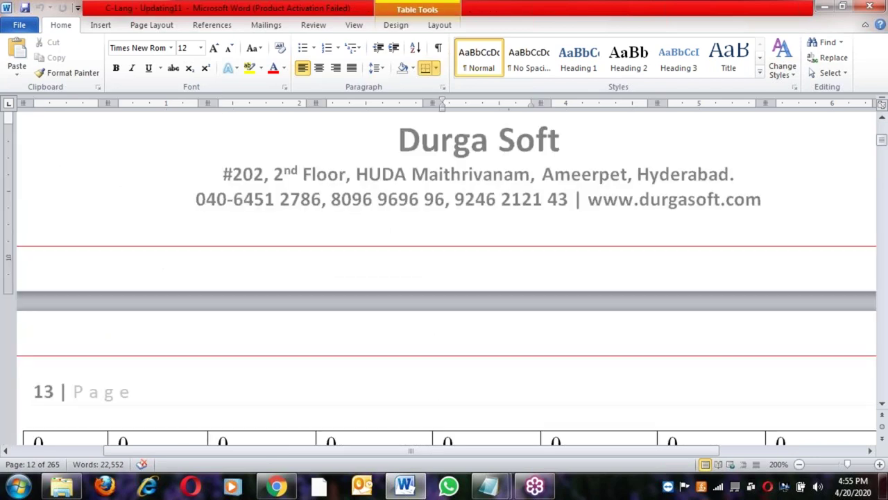
left_click(581, 381)
left_click(706, 388)
left_click(495, 387)
left_click(368, 386)
left_click(245, 386)
scroll(254, 386, "down", 5)
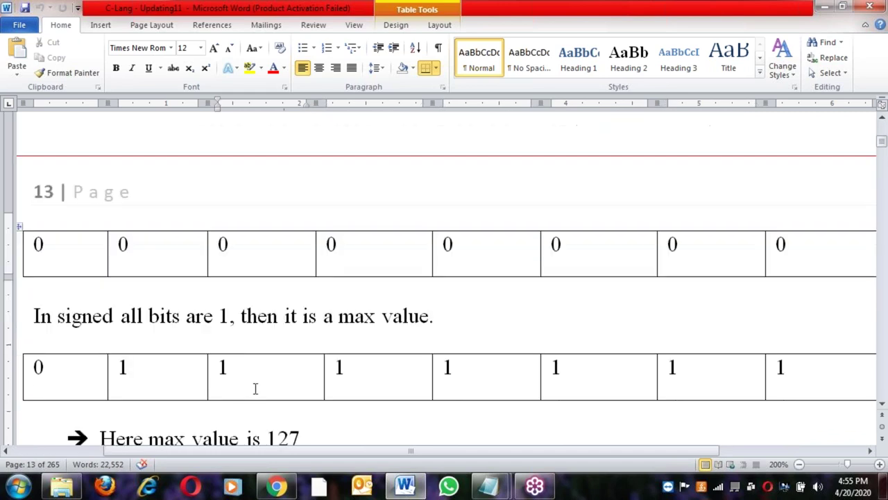
left_click(243, 373)
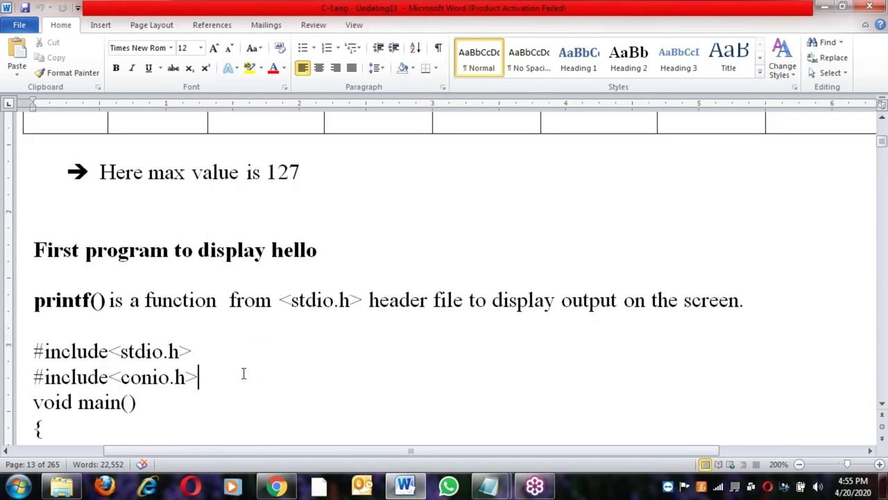
Scroll to the operator types and point out Unary, Binary and Ternary operators
scroll(244, 373, "down", 8)
scroll(244, 373, "down", 8)
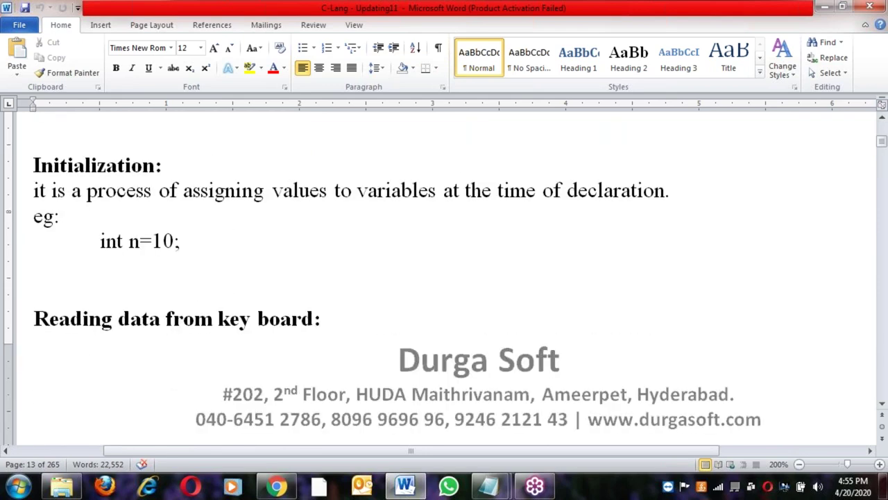
scroll(243, 373, "down", 10)
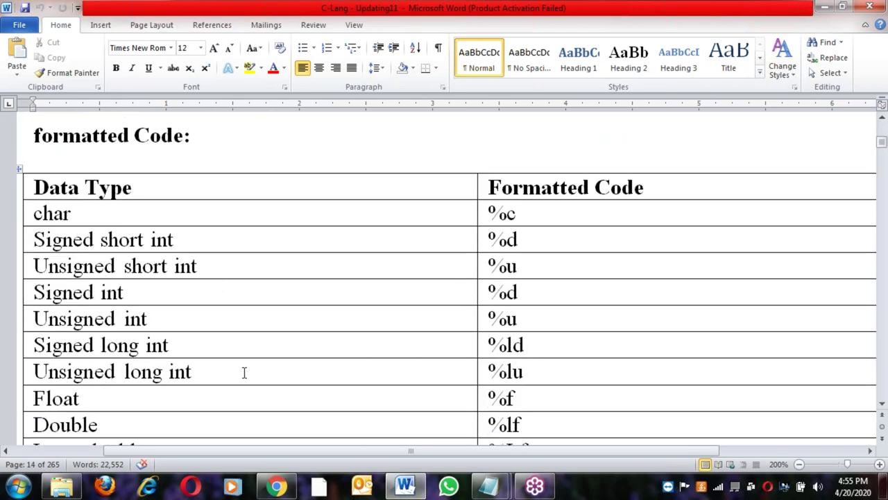
scroll(245, 373, "down", 10)
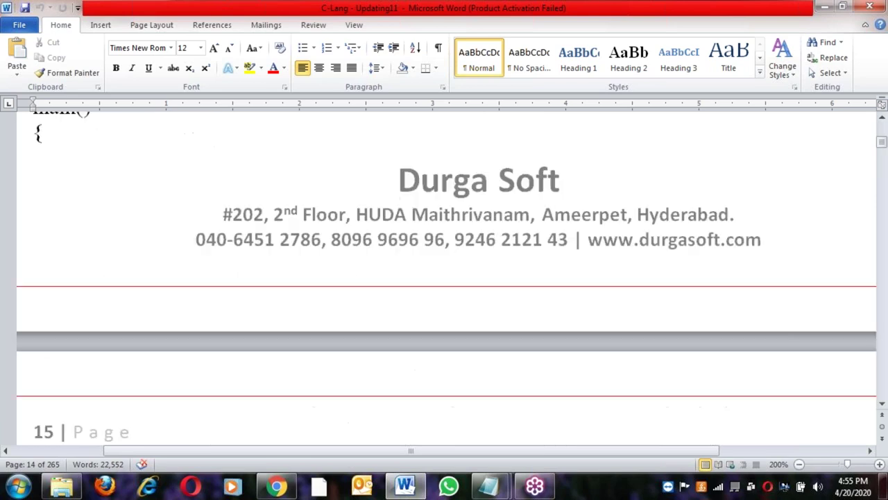
scroll(277, 278, "down", 4)
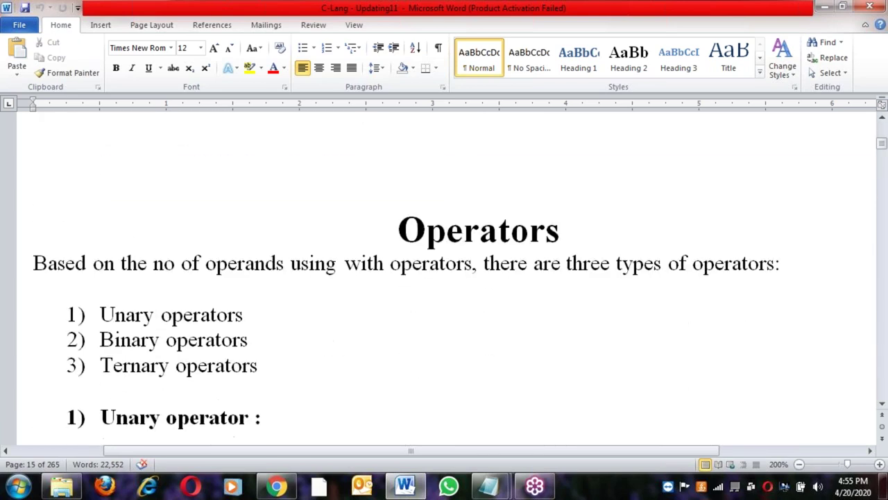
left_click(273, 251)
left_click(273, 274)
left_click(273, 297)
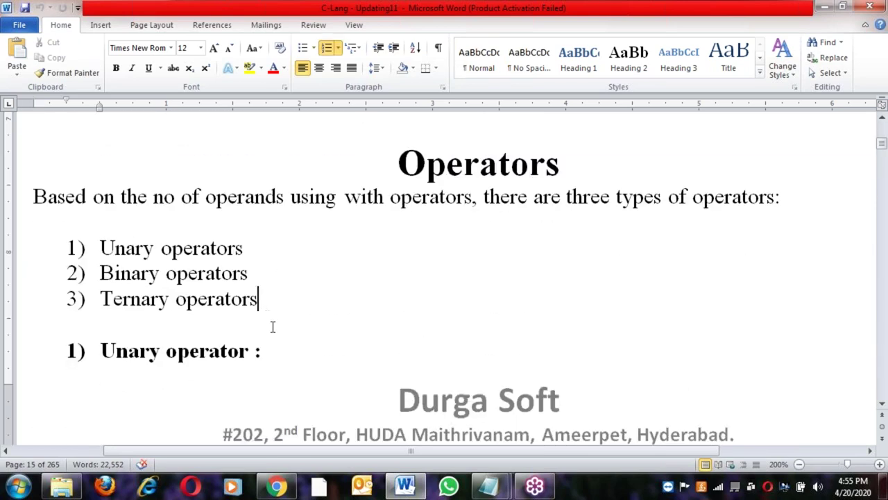
Continue to the relational operators example and mark its printf line
scroll(272, 326, "down", 9)
scroll(444, 278, "down", 15)
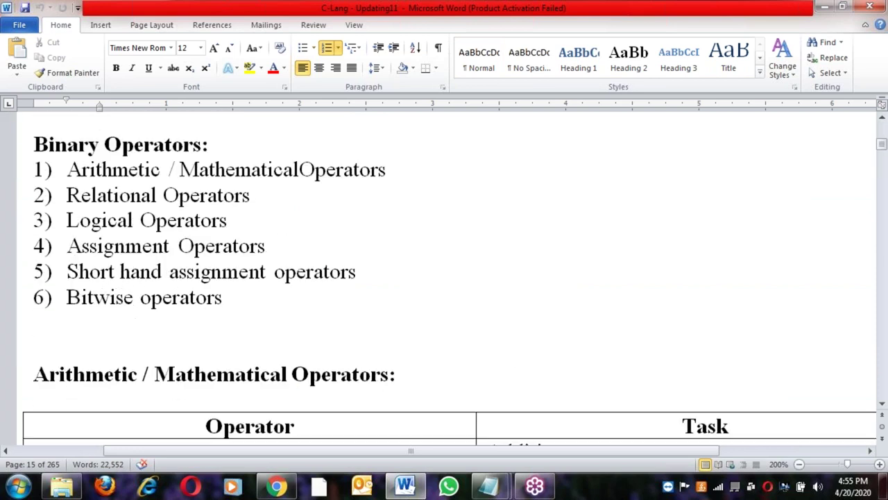
scroll(444, 278, "down", 20)
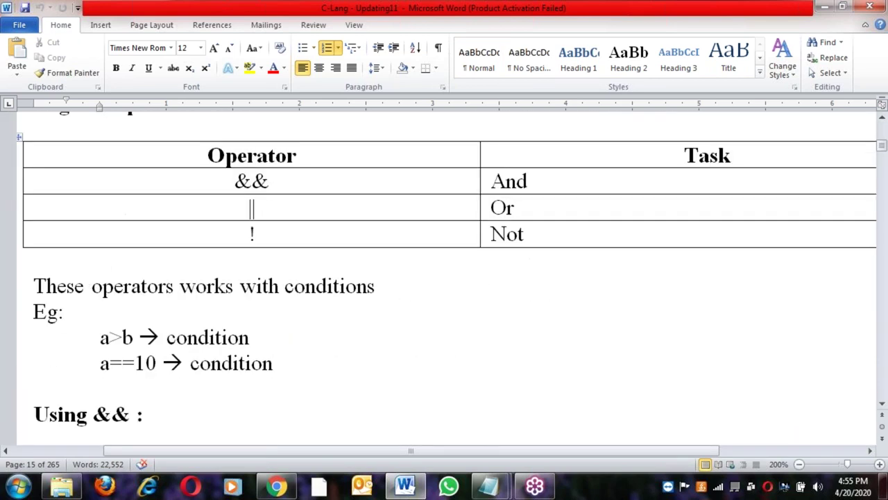
scroll(444, 277, "down", 20)
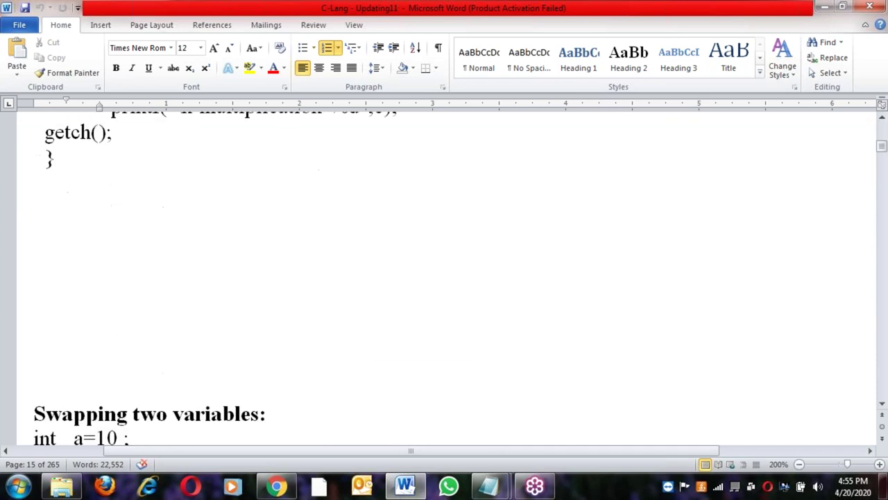
scroll(276, 354, "down", 10)
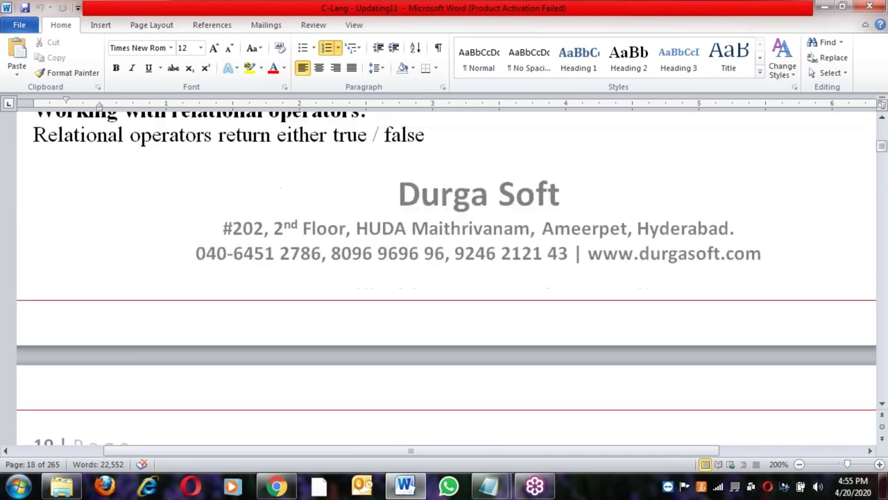
left_click(276, 353)
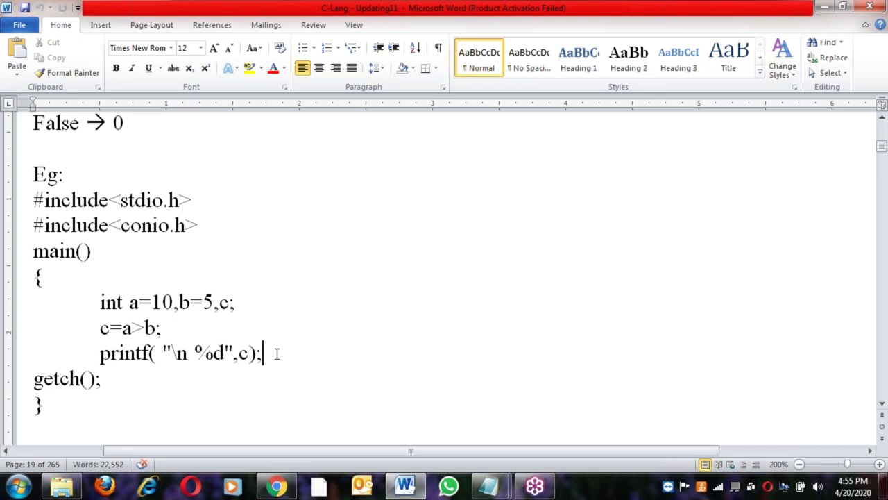
Scroll on through the notes to the implicit casting example
scroll(276, 354, "down", 4)
scroll(281, 353, "down", 15)
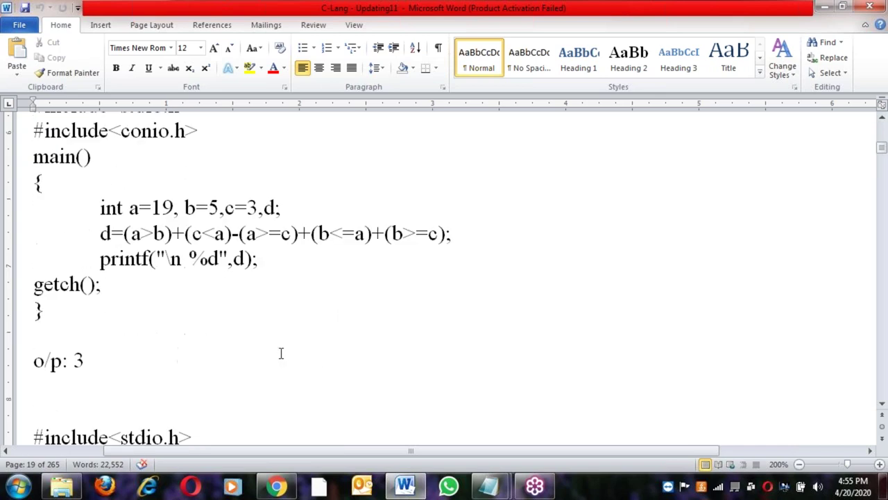
scroll(281, 353, "down", 15)
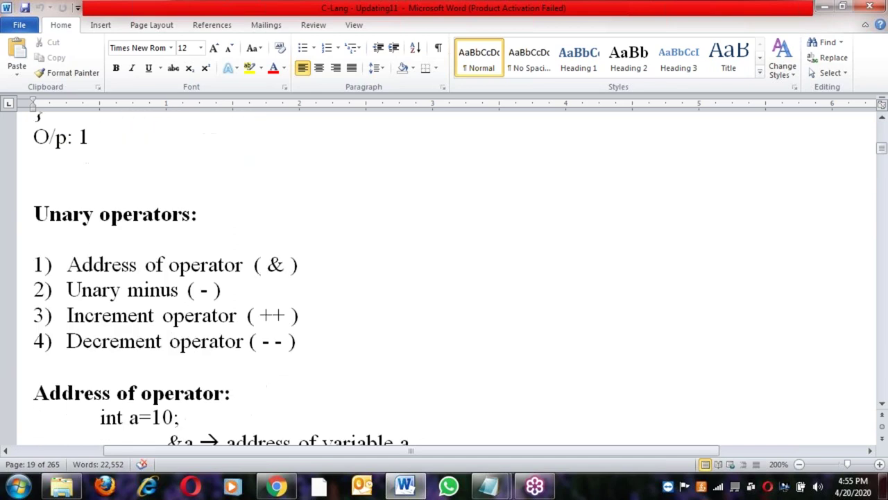
scroll(446, 277, "down", 15)
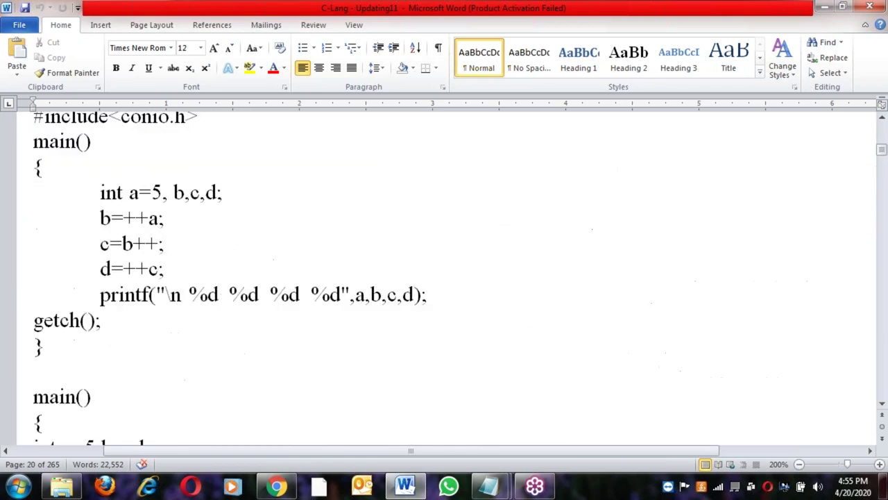
scroll(446, 277, "down", 15)
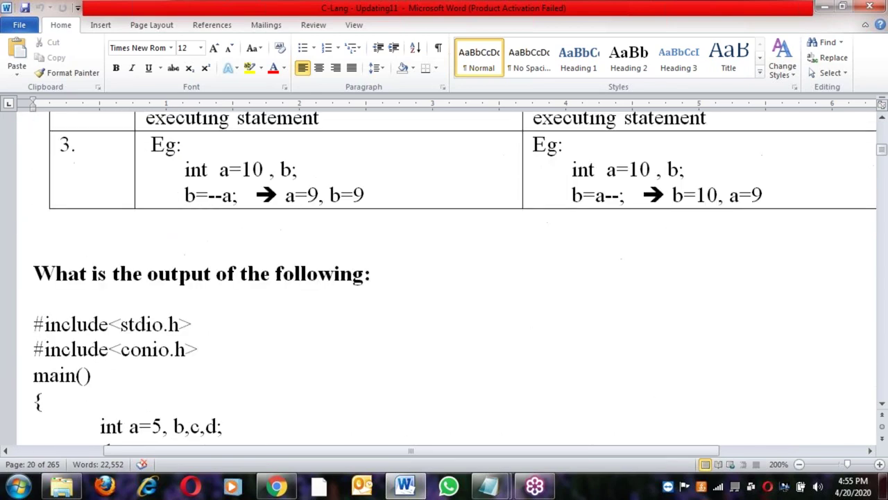
scroll(447, 277, "down", 10)
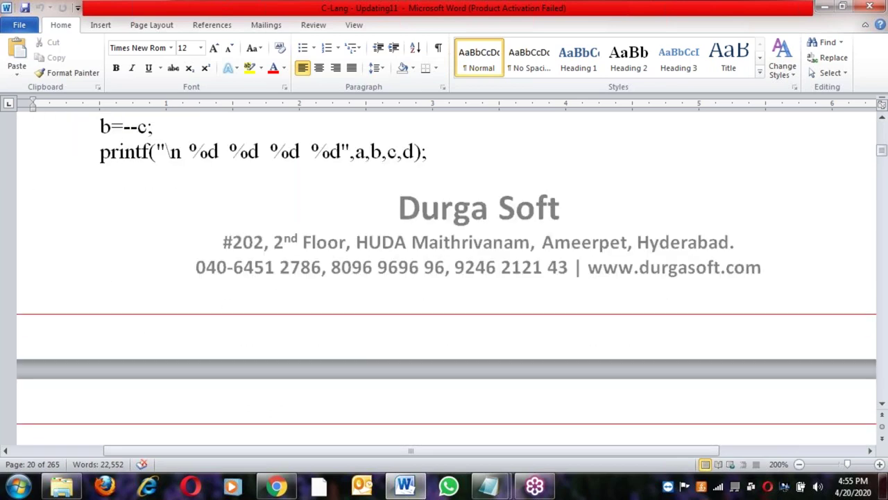
scroll(447, 277, "down", 20)
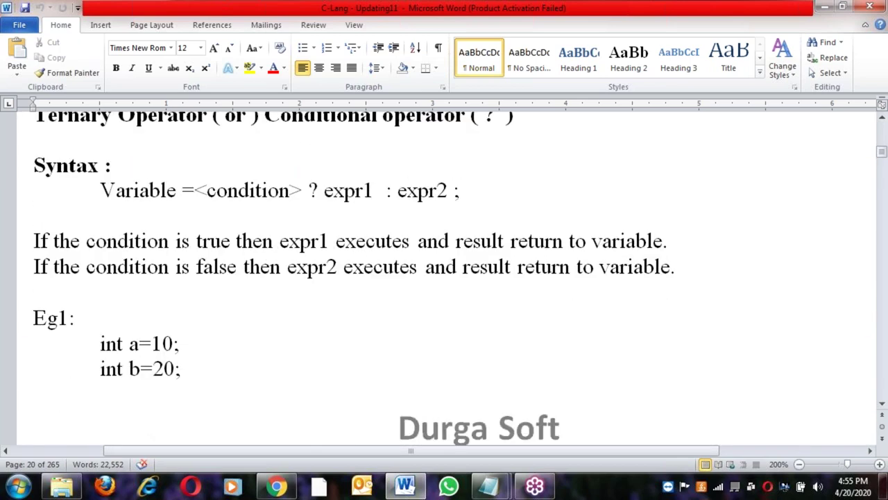
scroll(447, 277, "down", 20)
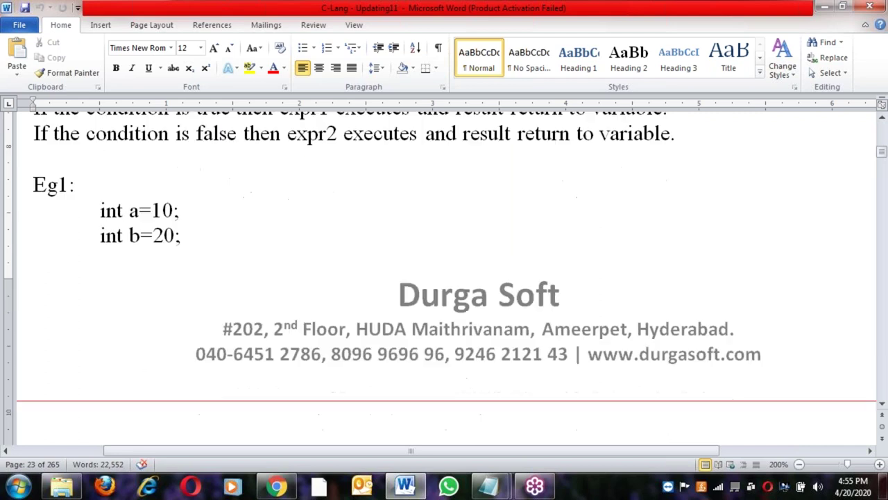
scroll(447, 277, "down", 20)
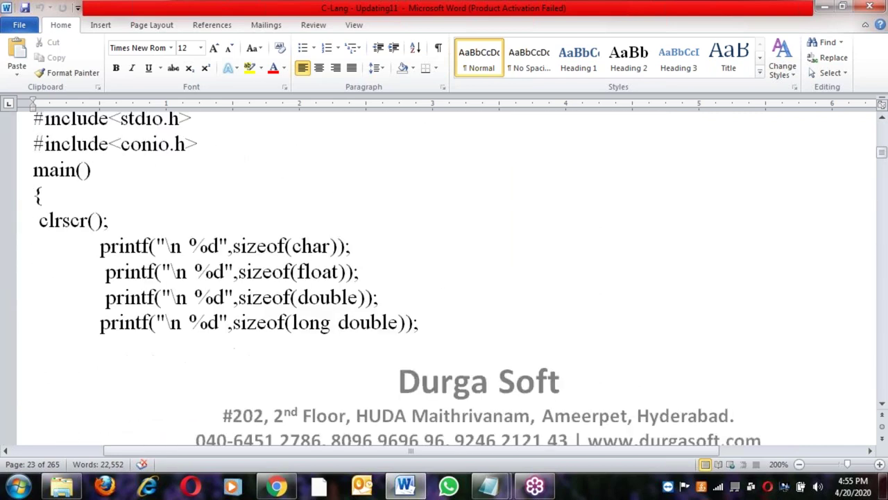
scroll(447, 278, "down", 20)
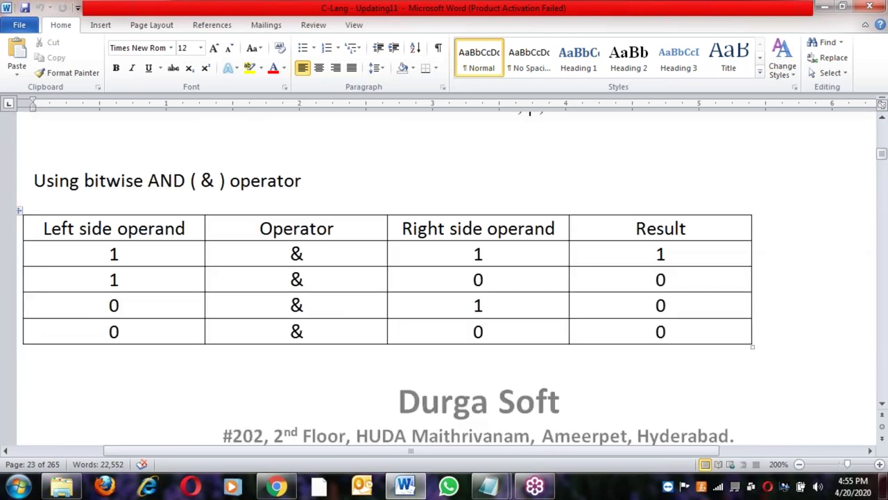
scroll(446, 278, "down", 20)
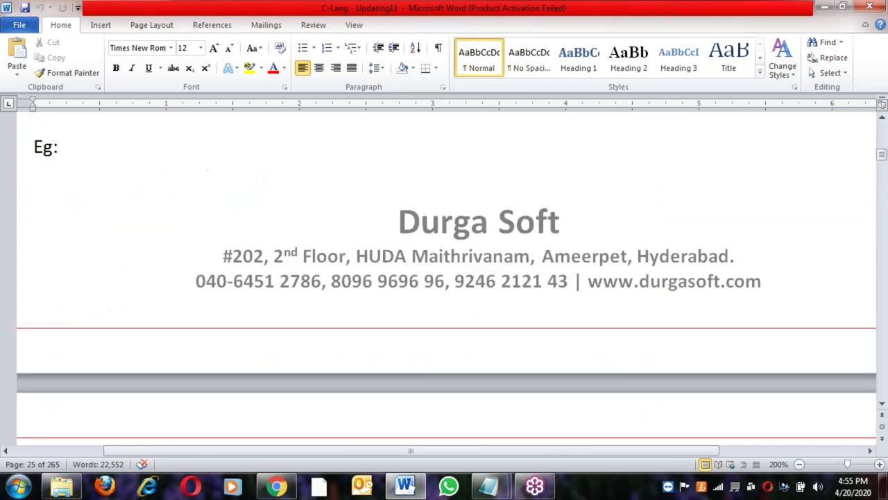
scroll(447, 277, "down", 15)
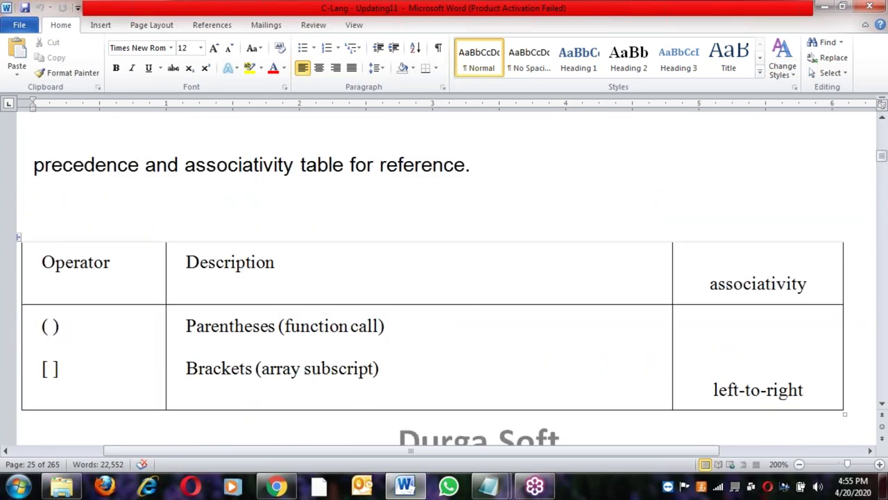
scroll(447, 278, "down", 20)
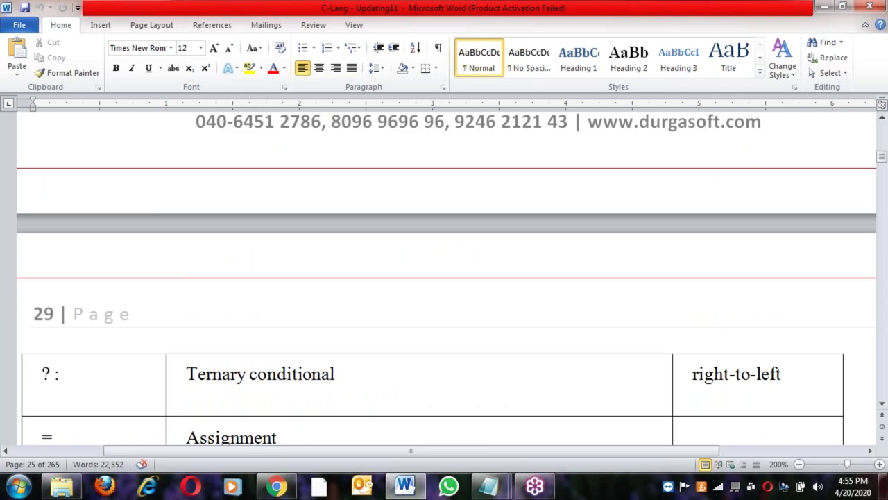
scroll(447, 278, "up", 4)
left_click(33, 329)
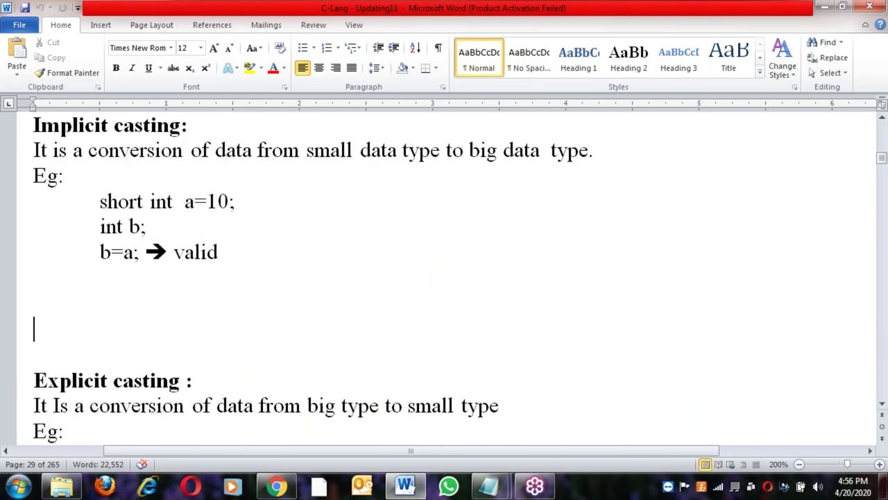
Show the <math.h> functions table, including tan(d), and reach Control statements on page 31
scroll(447, 278, "down", 6)
scroll(447, 277, "down", 15)
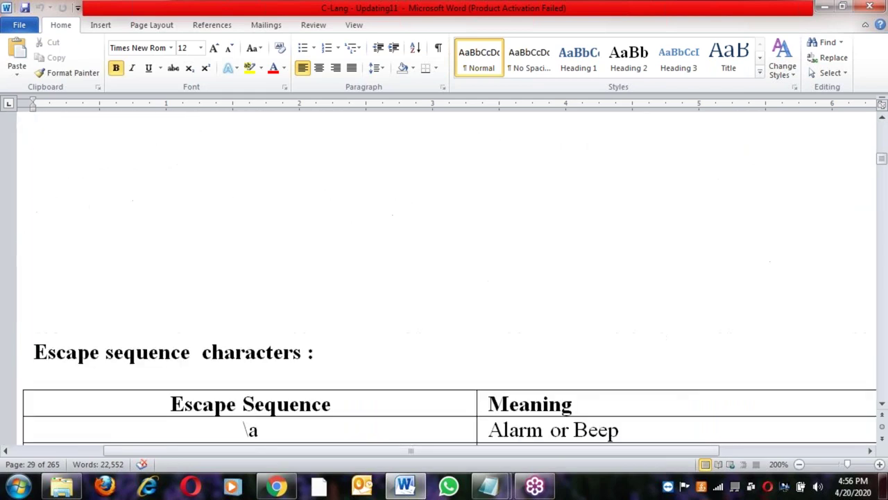
scroll(447, 277, "down", 12)
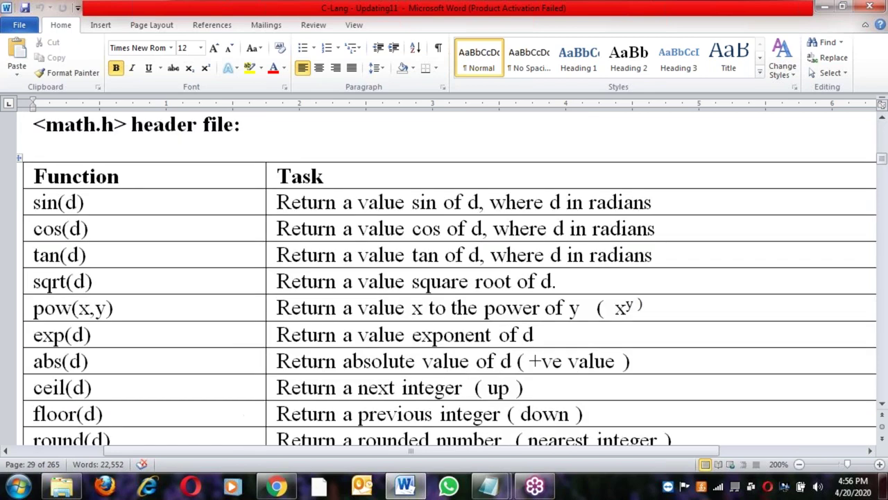
scroll(258, 261, "up", 1)
left_click(259, 261)
left_click(351, 388)
scroll(349, 377, "down", 5)
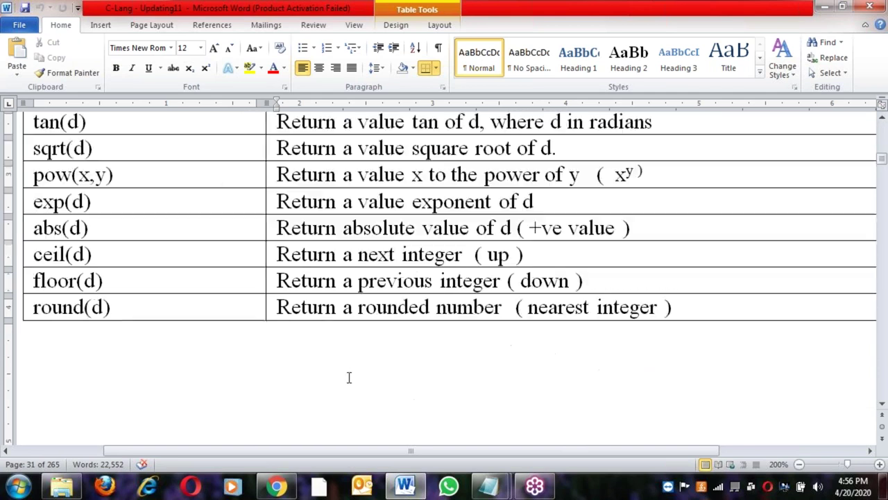
scroll(430, 202, "down", 5)
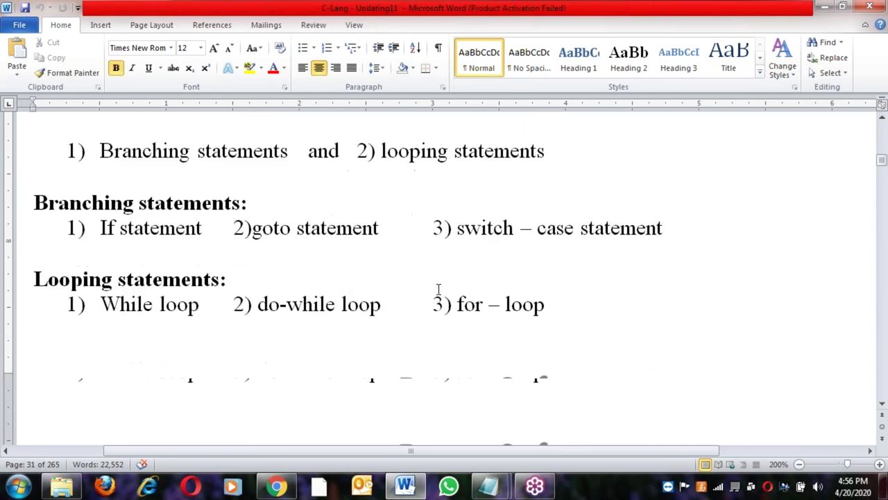
scroll(440, 294, "up", 1)
scroll(440, 294, "up", 5)
scroll(440, 295, "down", 2)
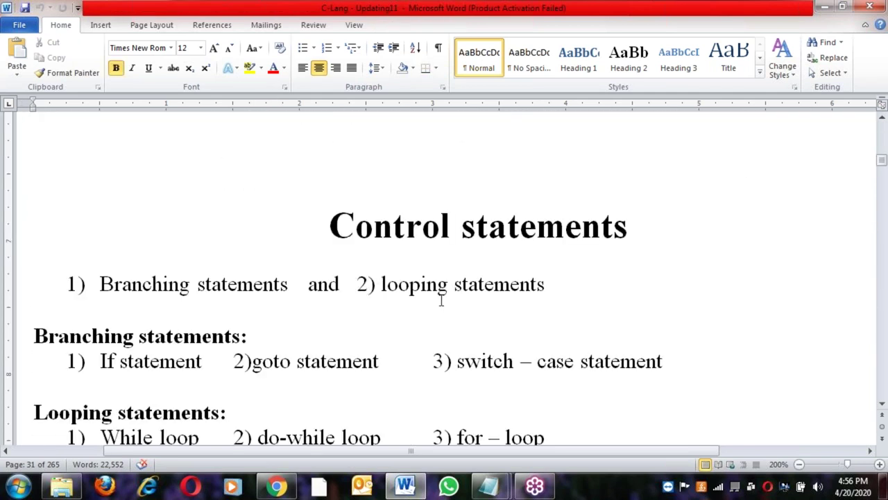
Highlight the control statements list from If statement through for-loop, then deselect it
left_click(186, 295)
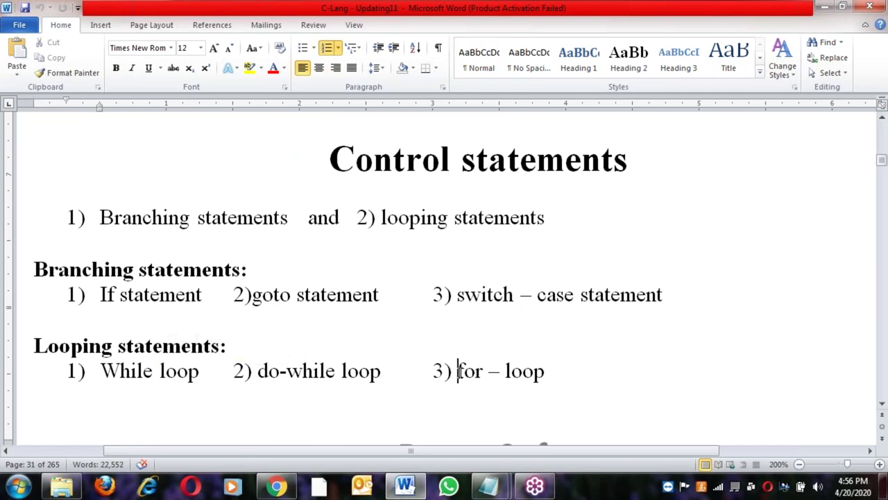
left_click_drag(545, 373, 7, 224)
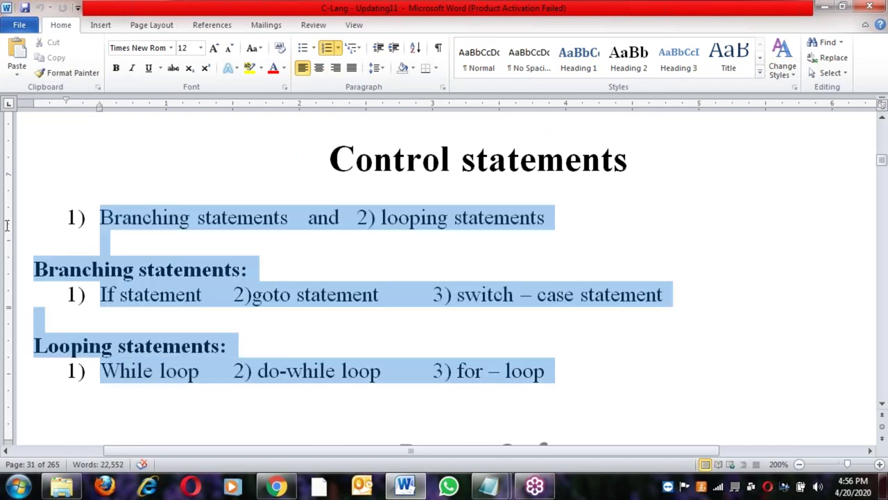
left_click(233, 328)
Scroll down to page 48 and place the cursor above 'Unconditional goto:'
scroll(333, 281, "down", 15)
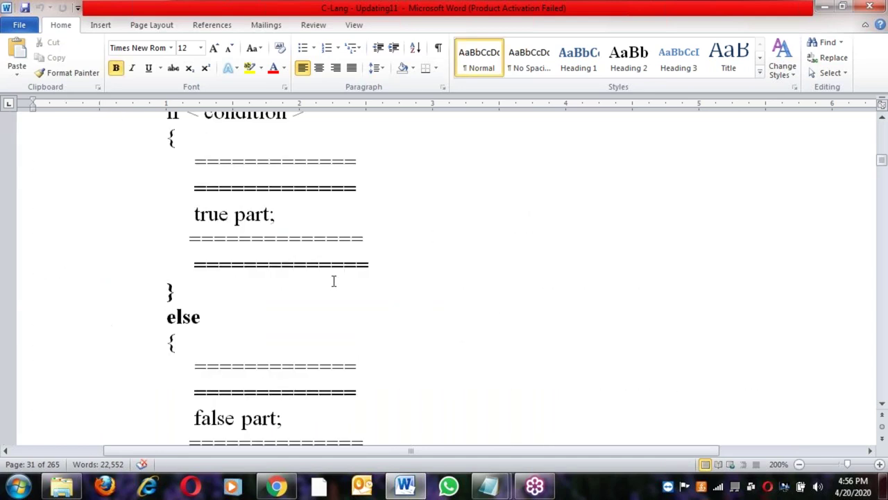
scroll(333, 281, "down", 20)
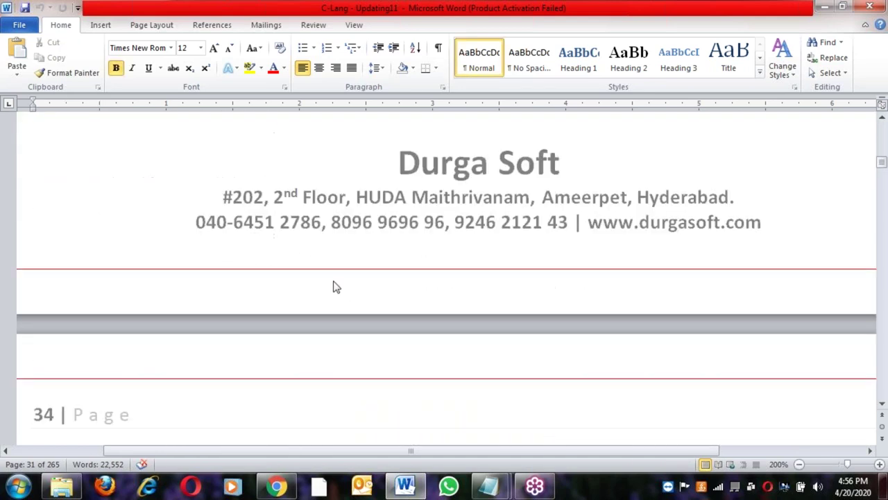
scroll(335, 293, "down", 20)
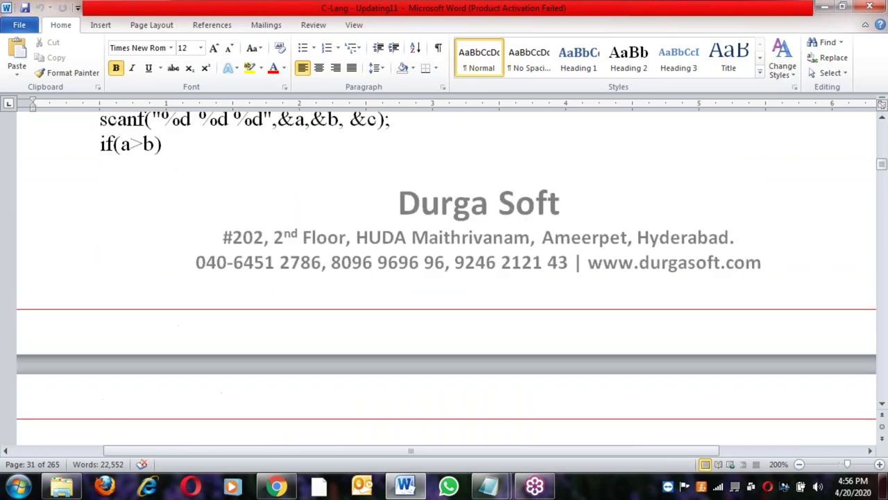
scroll(335, 293, "down", 20)
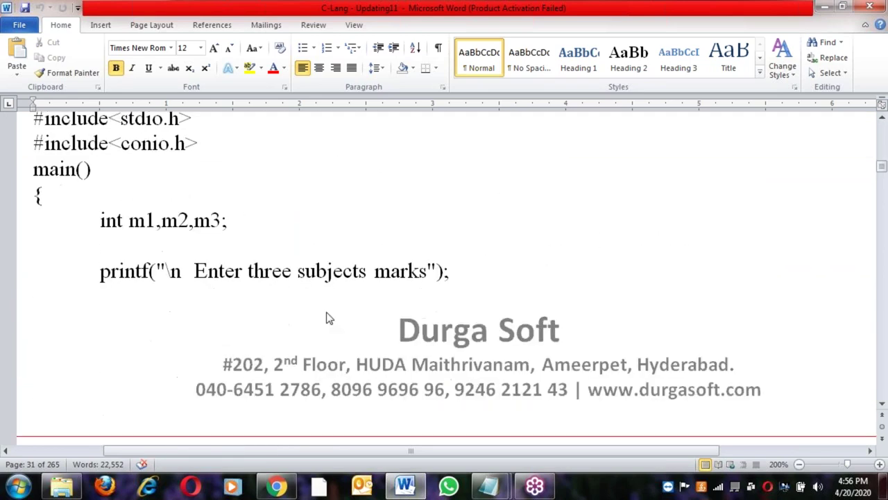
scroll(331, 313, "down", 20)
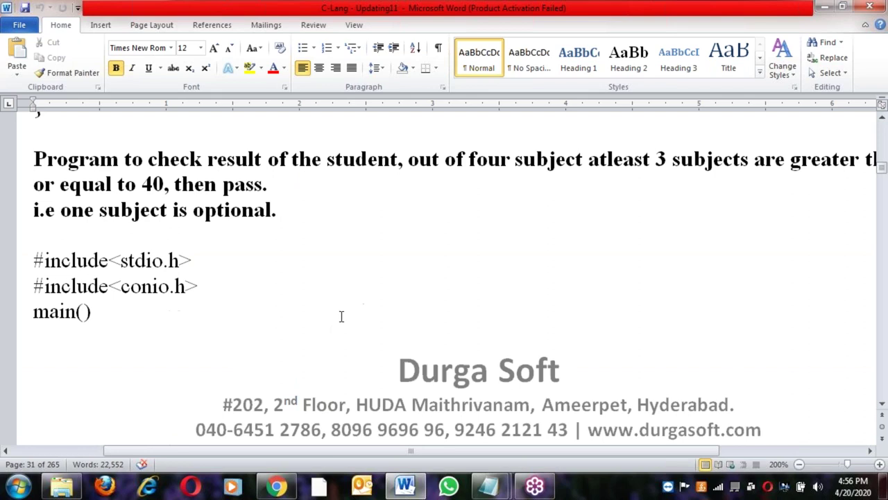
scroll(345, 312, "down", 20)
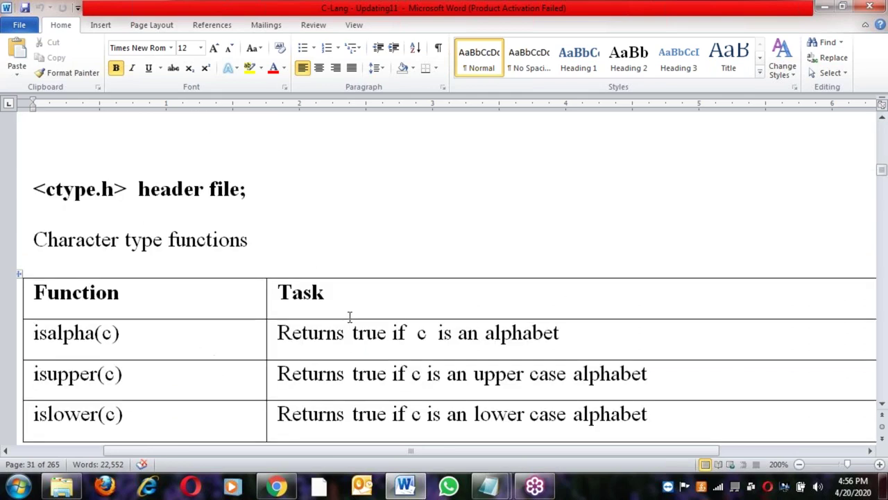
scroll(360, 326, "up", 20)
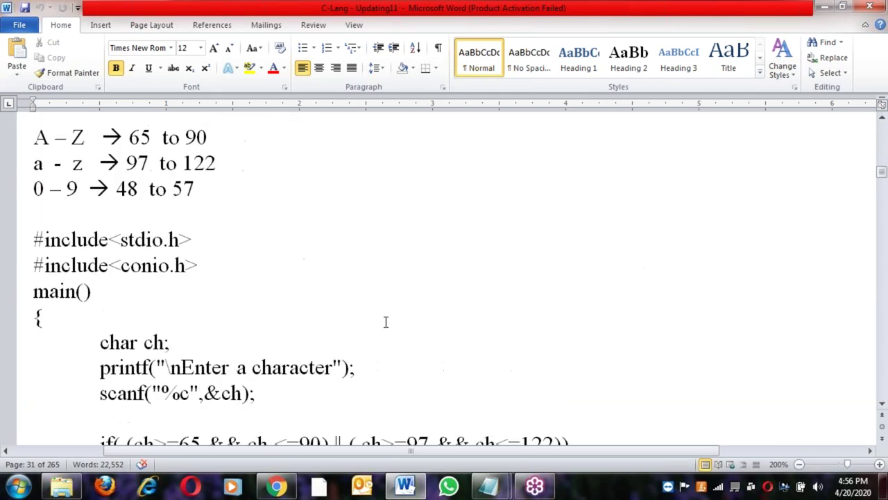
scroll(410, 337, "down", 20)
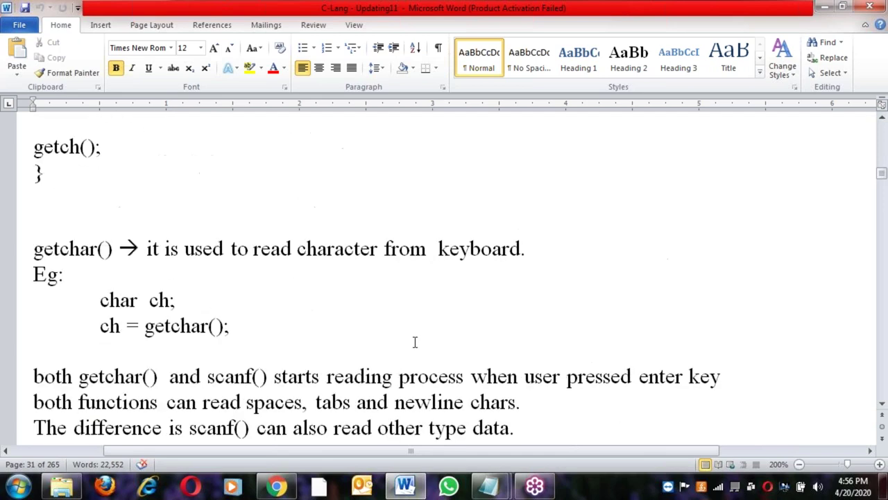
scroll(419, 341, "down", 20)
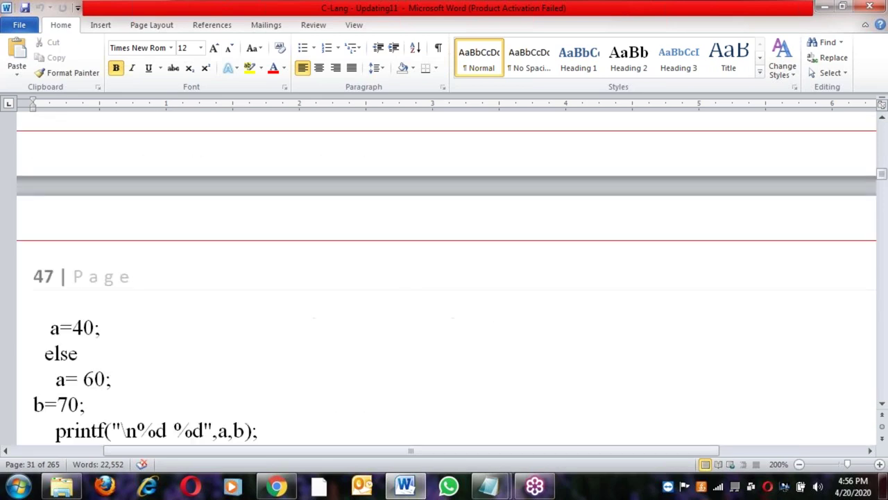
scroll(420, 359, "down", 20)
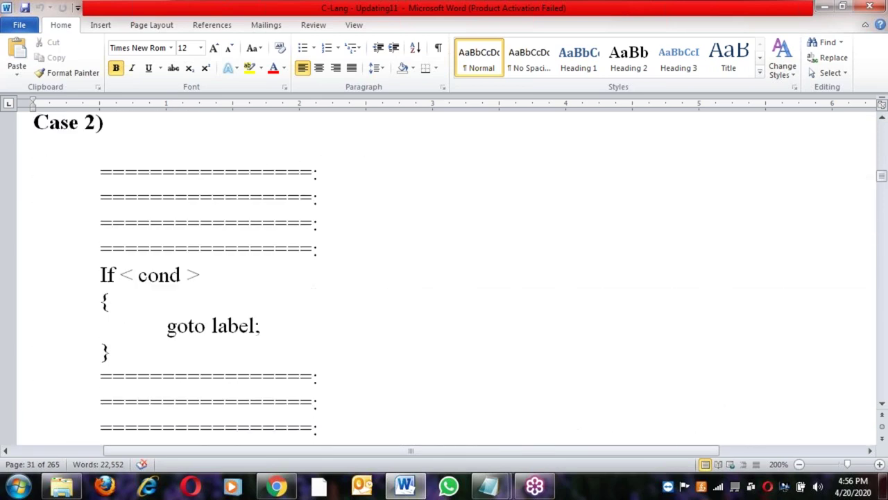
left_click_drag(400, 449, 306, 449)
left_click(371, 307)
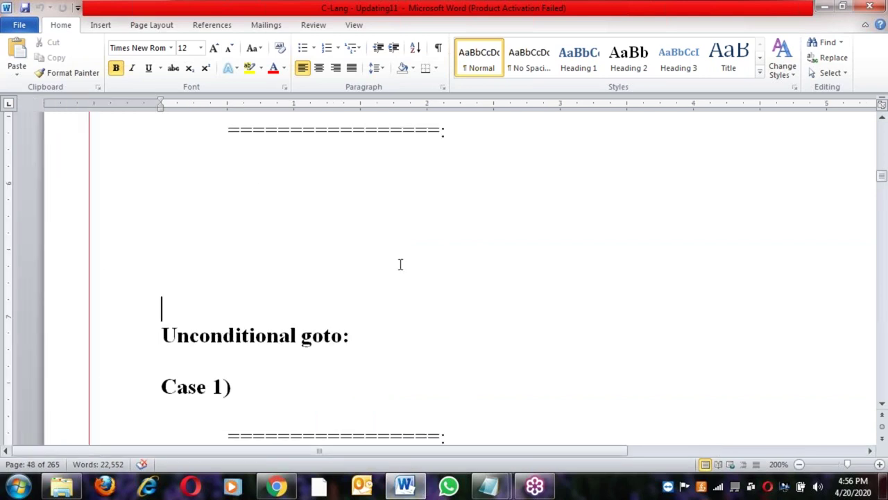
Scroll through switch-case and loops to the page 79 number pyramid ending 1 2 3 2 1
scroll(400, 264, "down", 15)
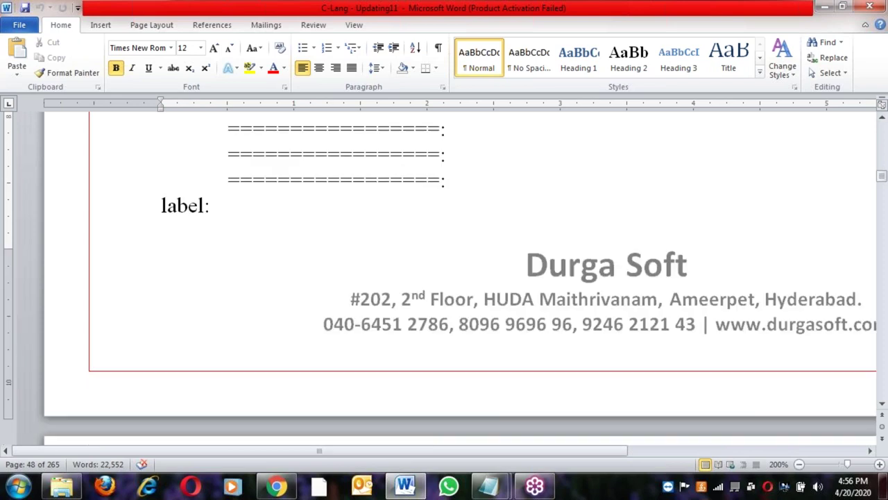
scroll(400, 272, "down", 10)
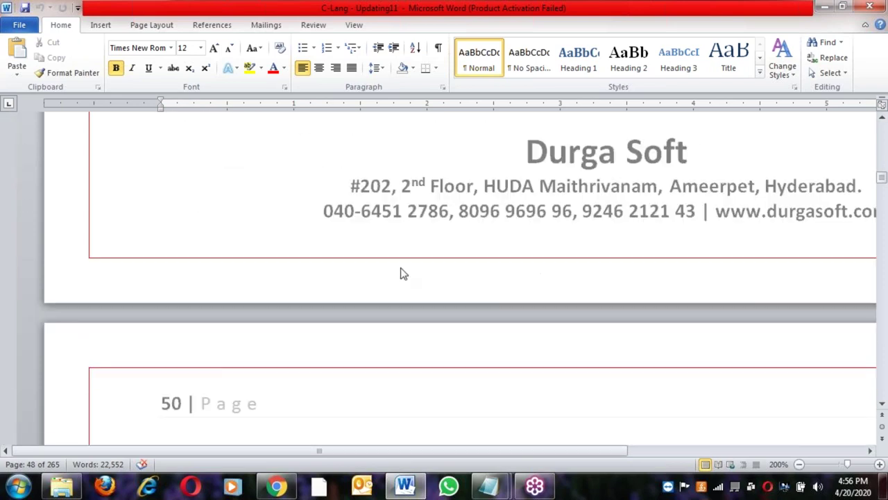
scroll(411, 333, "down", 8)
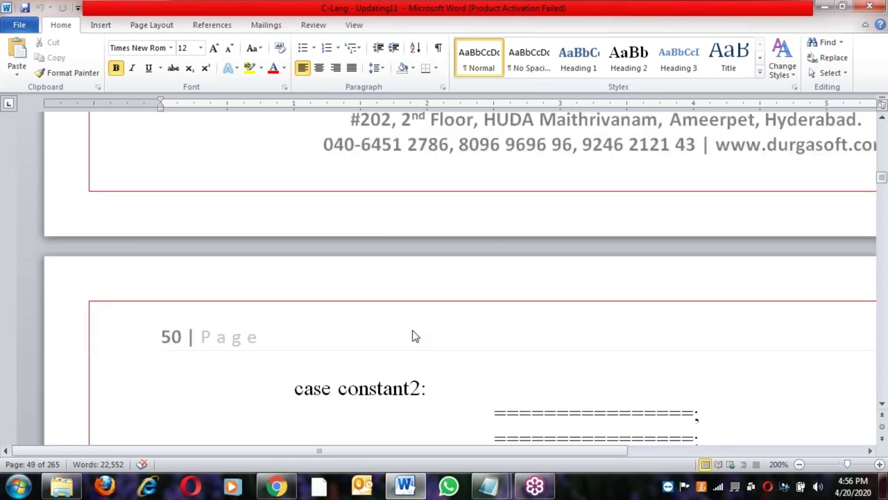
scroll(414, 330, "down", 10)
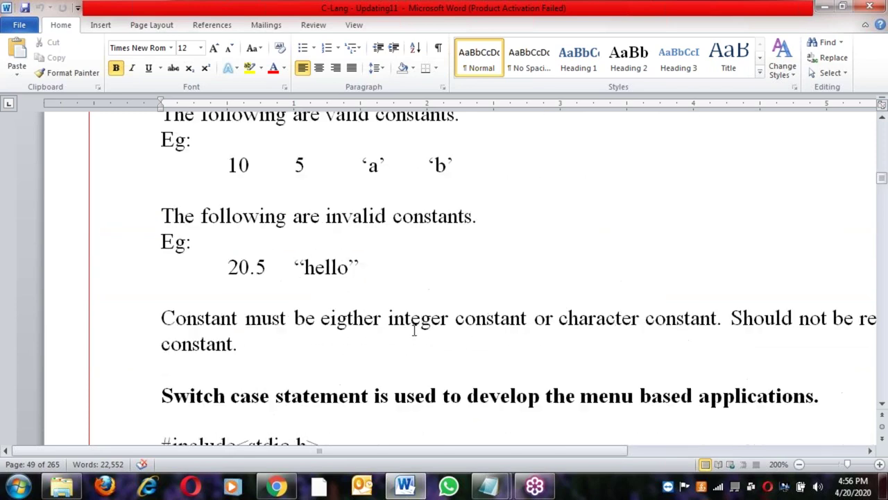
scroll(415, 333, "down", 12)
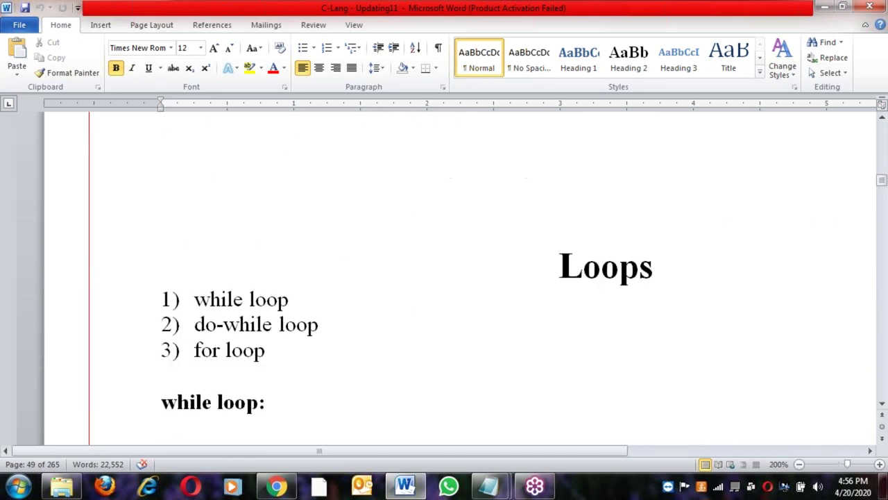
scroll(415, 334, "up", 4)
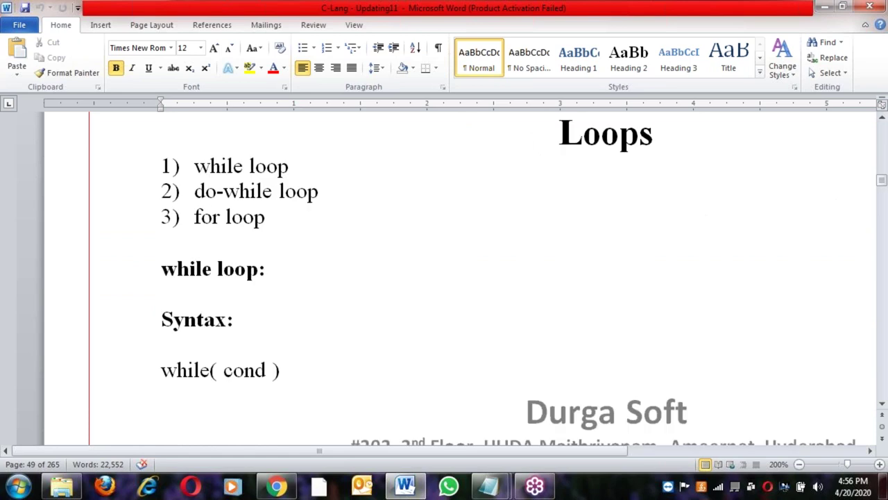
scroll(415, 334, "down", 15)
scroll(414, 334, "down", 6)
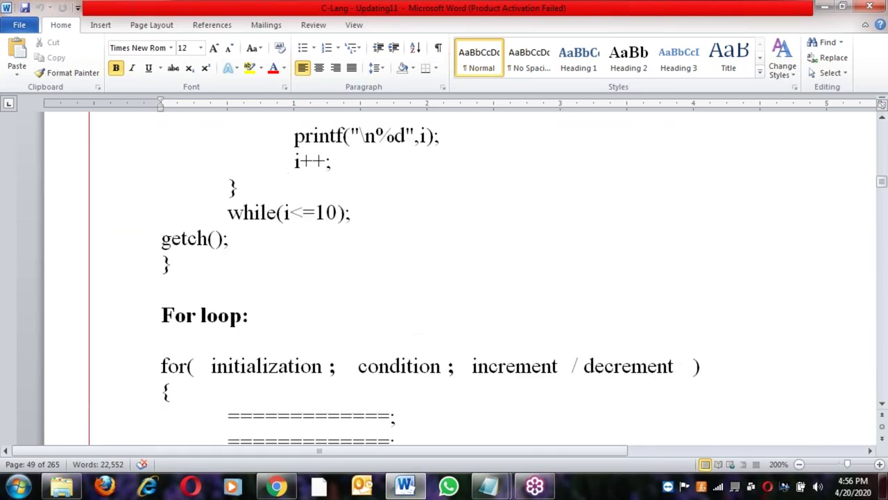
scroll(414, 334, "up", 8)
scroll(415, 340, "down", 20)
scroll(415, 340, "down", 20)
scroll(415, 362, "down", 20)
scroll(411, 363, "down", 20)
scroll(444, 278, "down", 20)
scroll(444, 278, "down", 20)
scroll(444, 277, "down", 20)
scroll(444, 278, "down", 20)
scroll(444, 277, "down", 20)
scroll(444, 278, "down", 20)
scroll(444, 277, "down", 20)
scroll(444, 278, "down", 20)
scroll(444, 278, "down", 20)
scroll(444, 278, "down", 20)
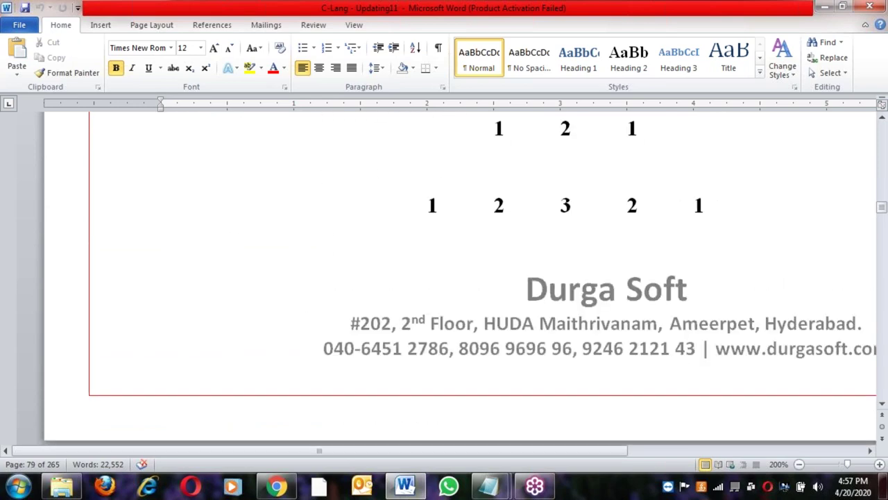
scroll(444, 278, "down", 5)
Insert blank lines before the triangle program heading so it starts on page 80
left_click(159, 263)
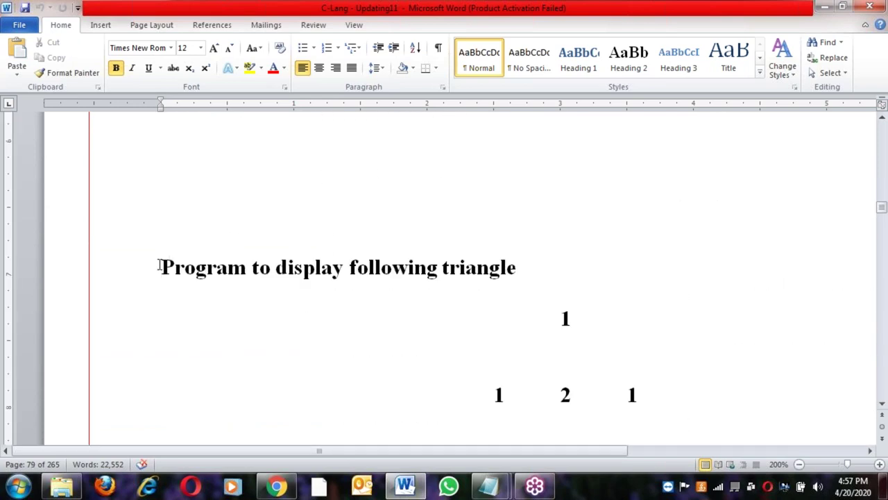
key("Return")
key("Return")
key("Return")
key("Return")
key("Return")
key("Return")
key("Return")
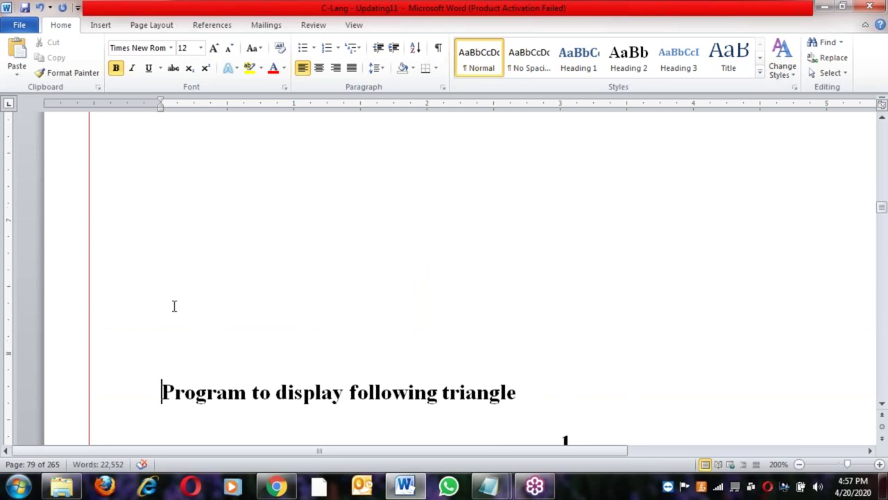
key("Return")
key("Return")
Scroll down to the Arrays notes and place the insertion point at the Arrays heading
scroll(175, 305, "down", 8)
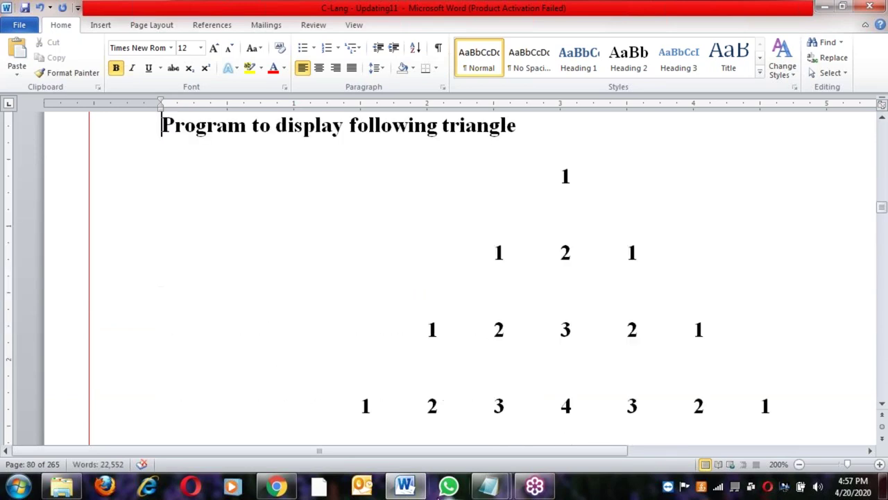
scroll(616, 374, "right", 3)
scroll(616, 374, "down", 10)
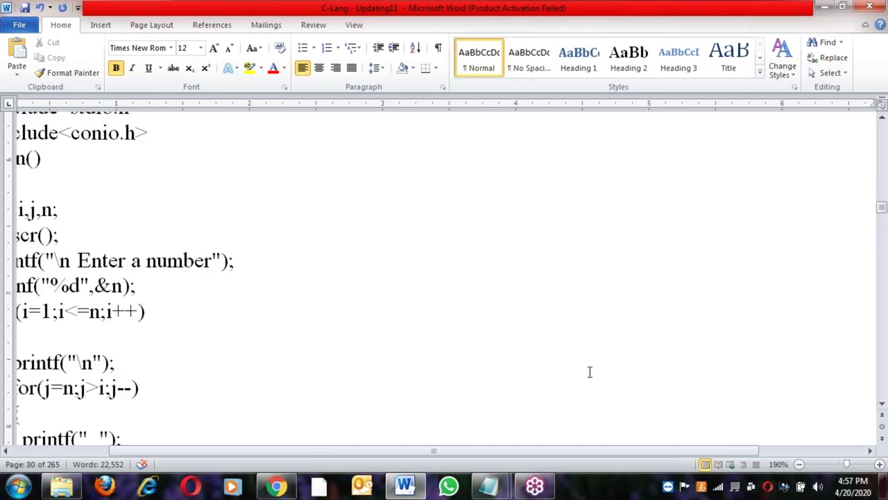
scroll(590, 372, "down", 2, "ctrl")
scroll(590, 372, "down", 10)
scroll(437, 278, "down", 5)
scroll(437, 277, "down", 15)
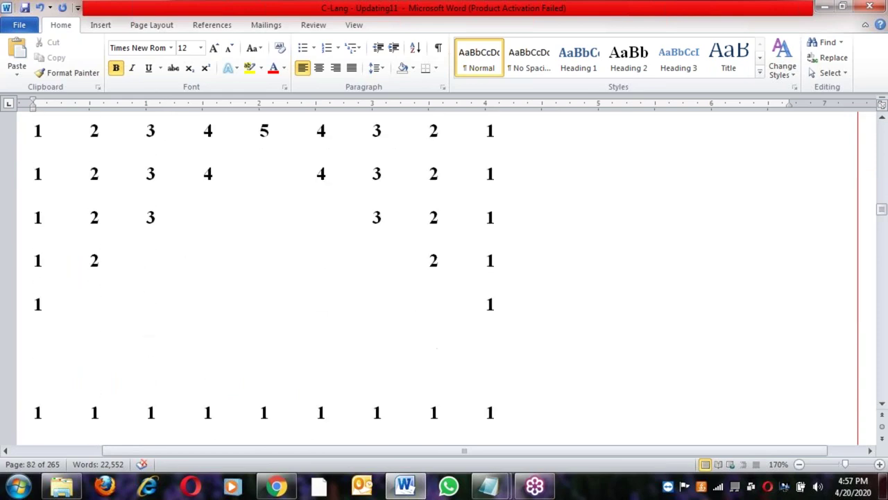
scroll(437, 278, "down", 10)
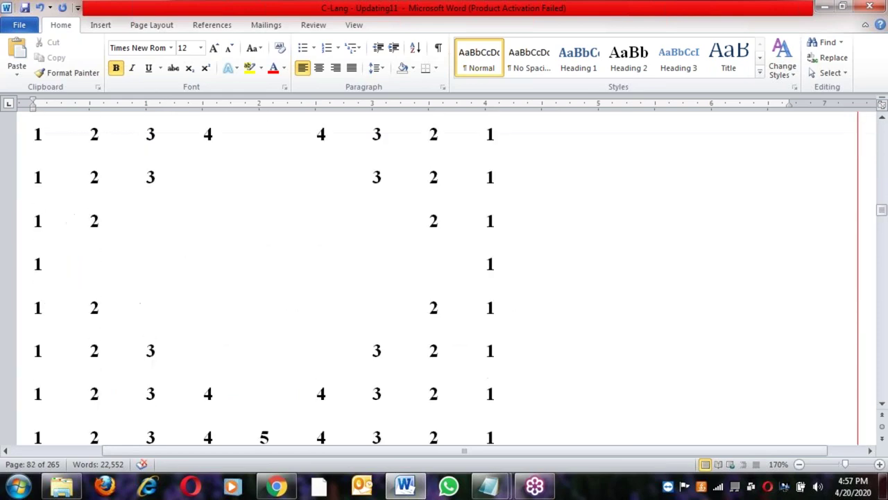
scroll(299, 293, "up", 3)
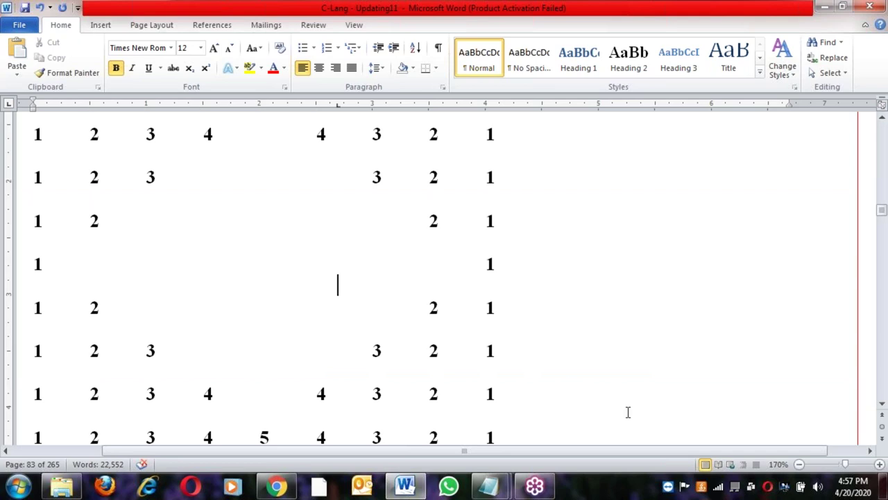
scroll(628, 412, "down", 7)
scroll(614, 411, "down", 6)
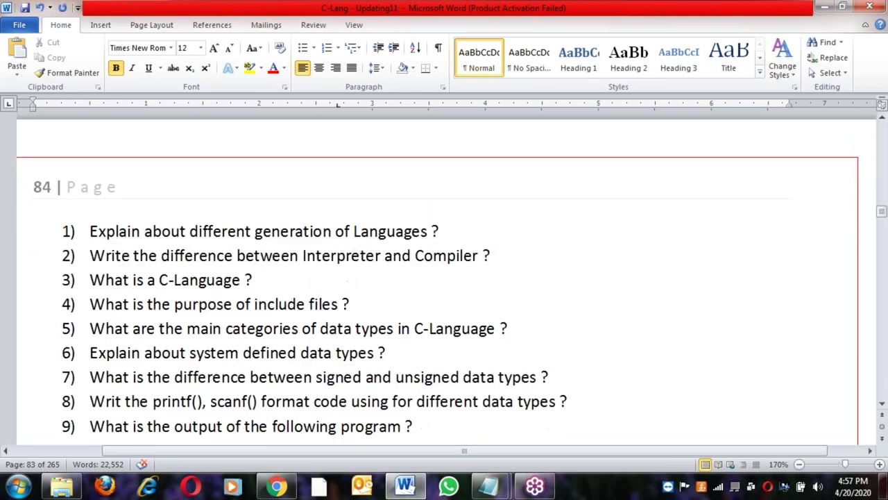
scroll(444, 278, "up", 4)
scroll(444, 278, "down", 20)
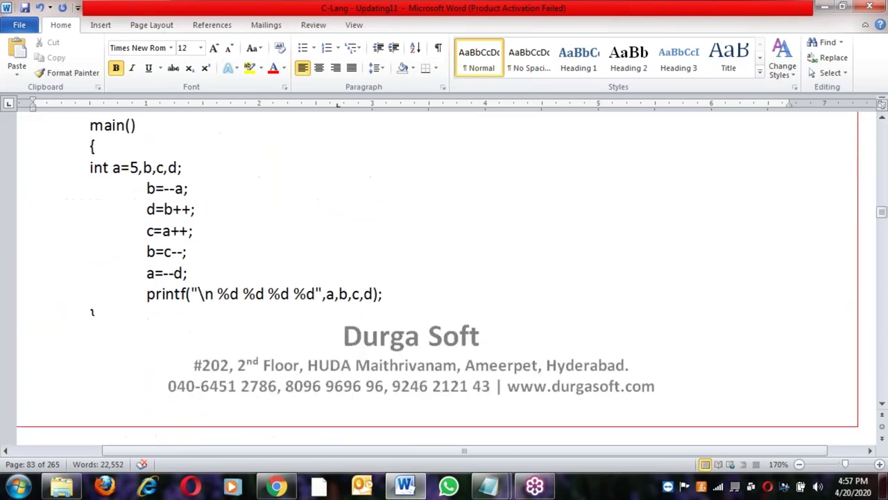
scroll(444, 277, "up", 5)
scroll(444, 278, "down", 8)
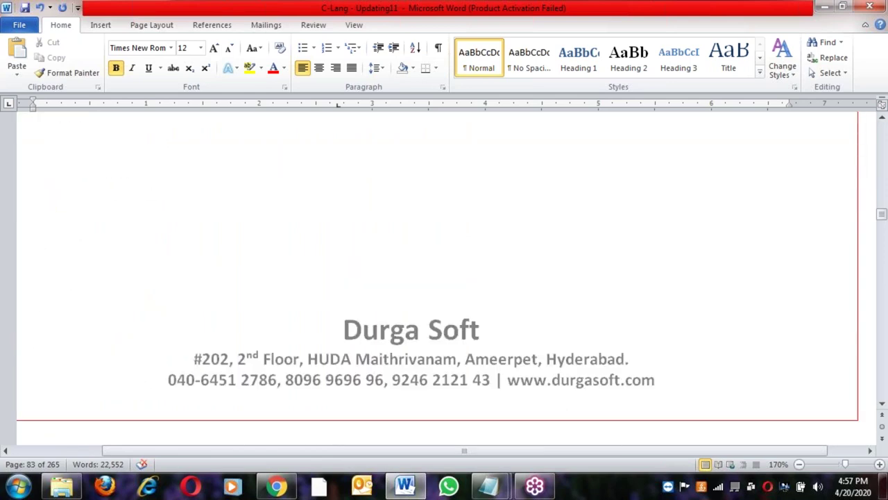
scroll(561, 402, "down", 5)
left_click(364, 258)
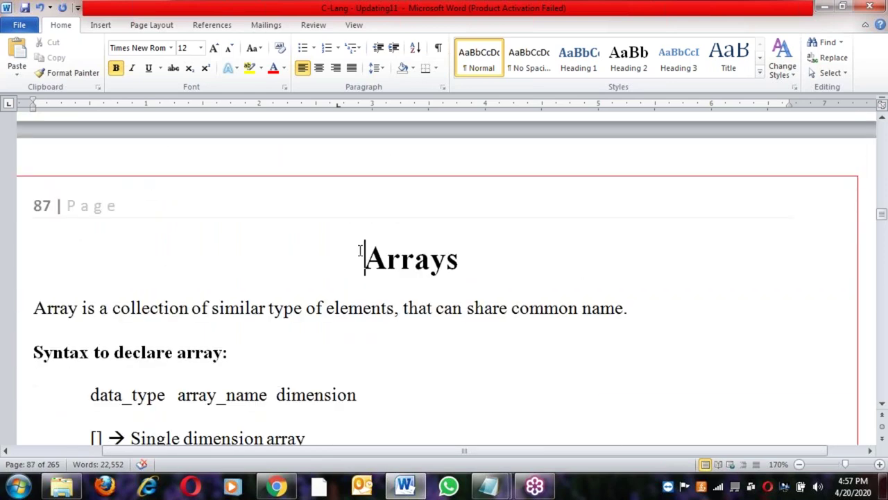
left_click_drag(464, 450, 412, 450)
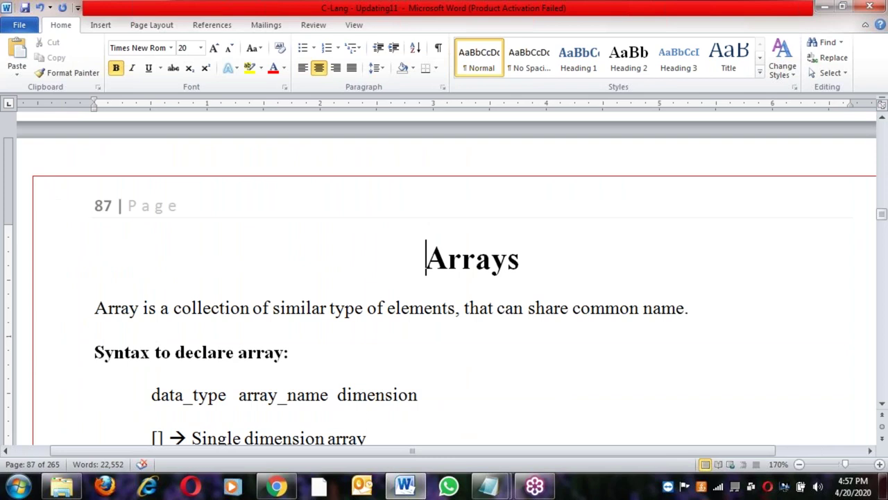
Move past the Binary search section and click after #include<stdio.h> in the bubble sort program
scroll(340, 347, "down", 20)
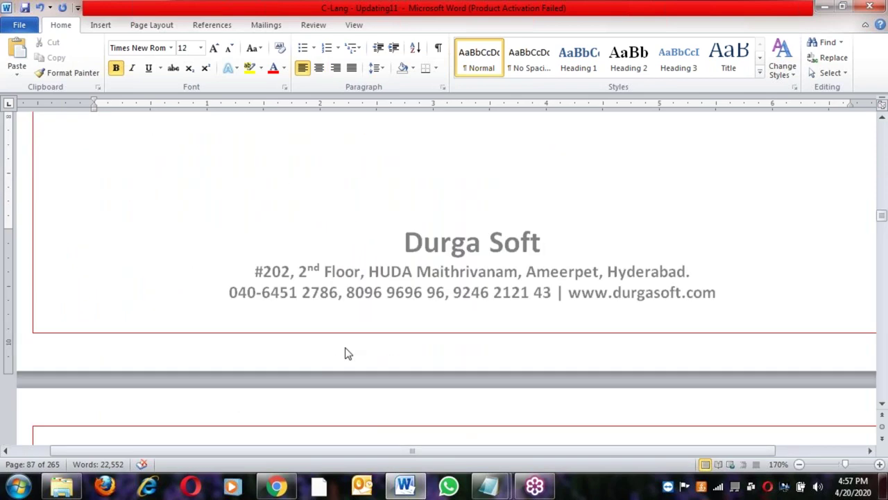
scroll(444, 278, "down", 20)
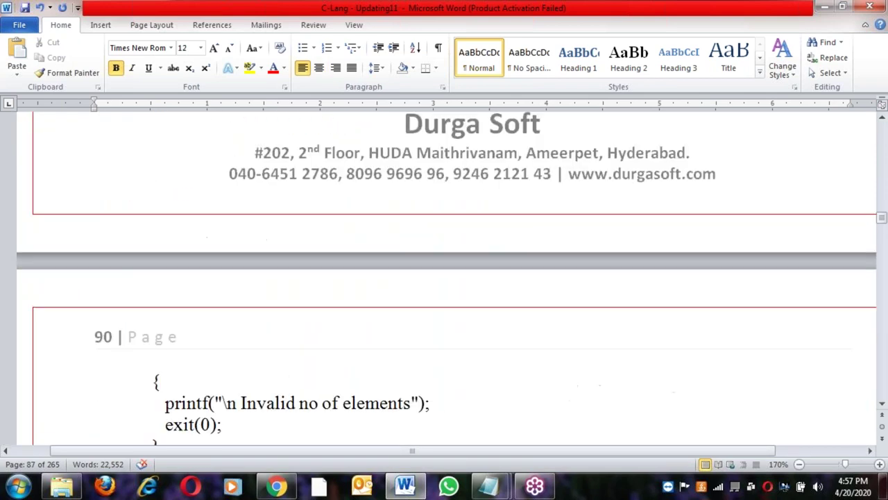
scroll(225, 265, "down", 15)
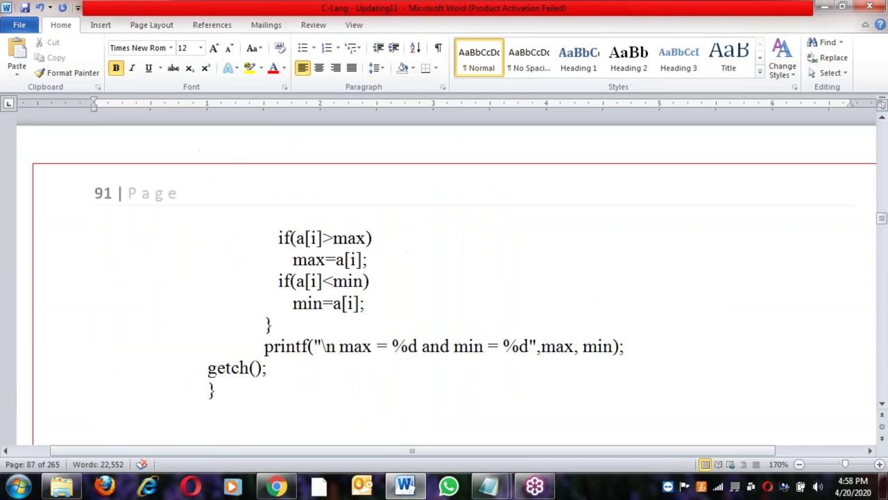
scroll(243, 248, "down", 15)
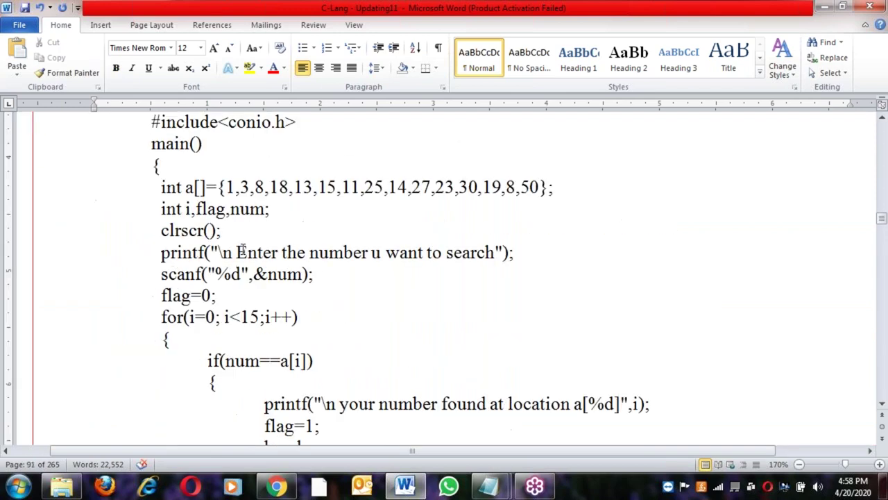
scroll(248, 263, "up", 10)
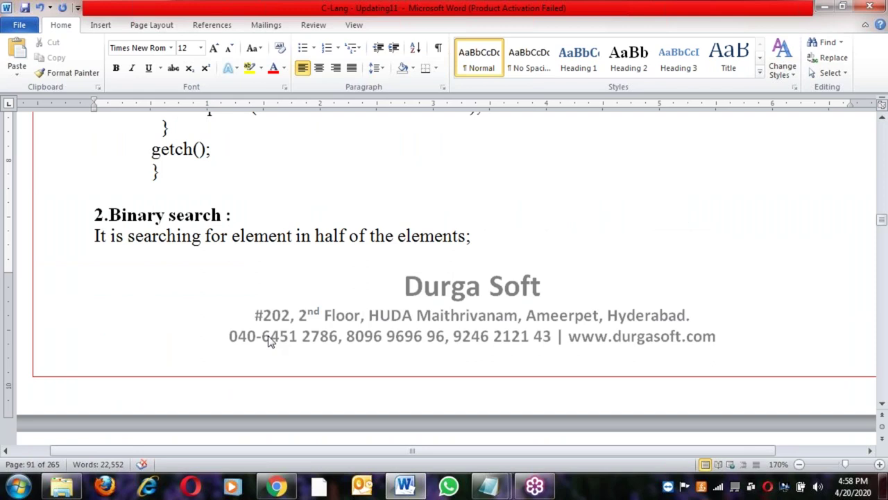
left_click(278, 382)
scroll(285, 380, "down", 12)
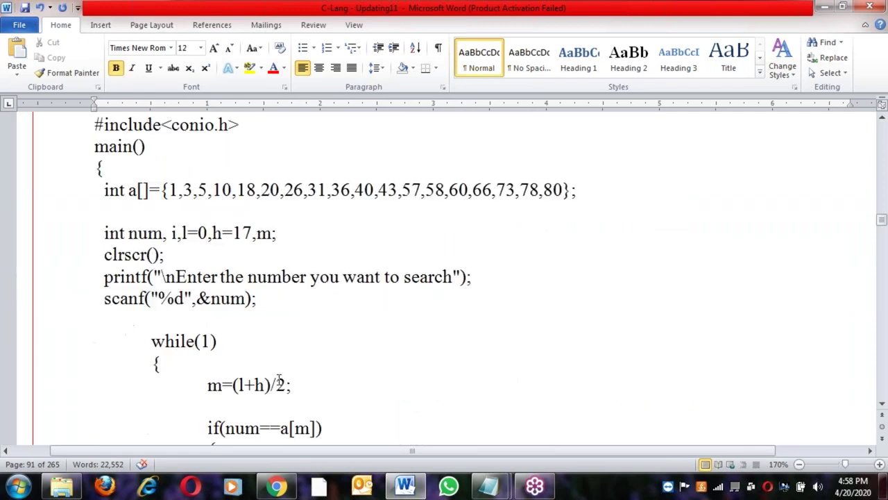
scroll(284, 380, "down", 15)
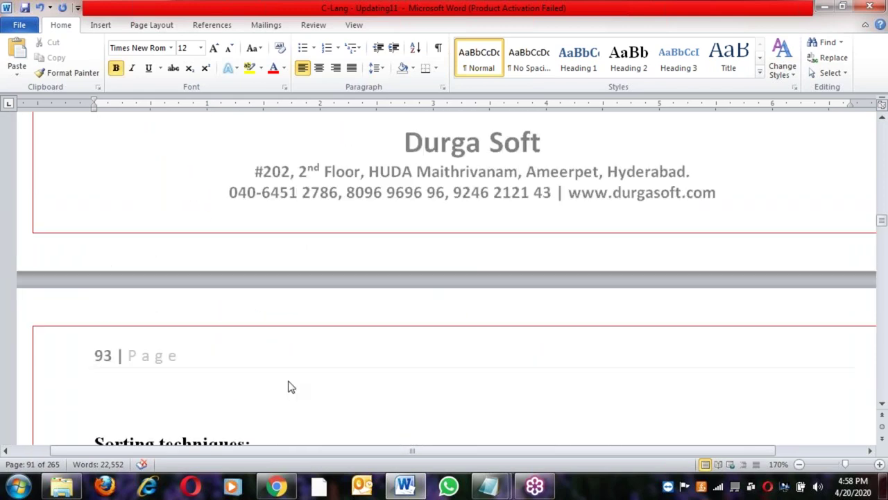
left_click(252, 241)
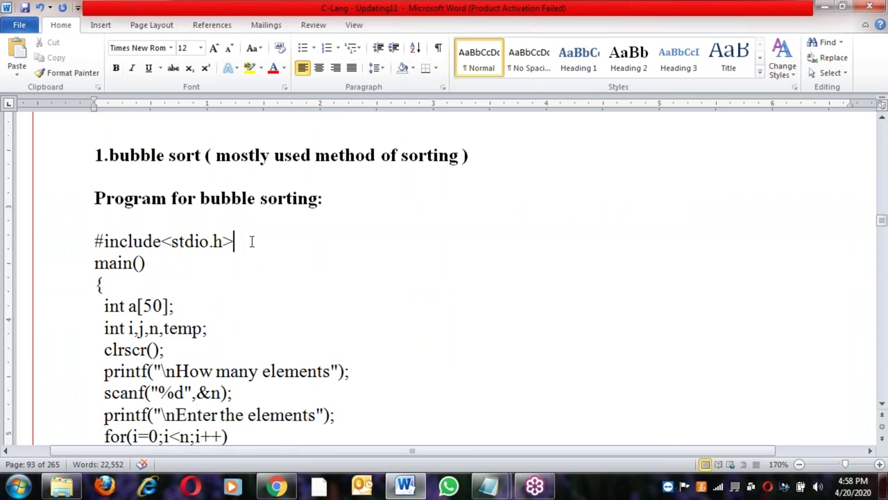
Review the bubble sort code from main() through the input loop, stopping above Insertion sorting
scroll(249, 291, "down", 3)
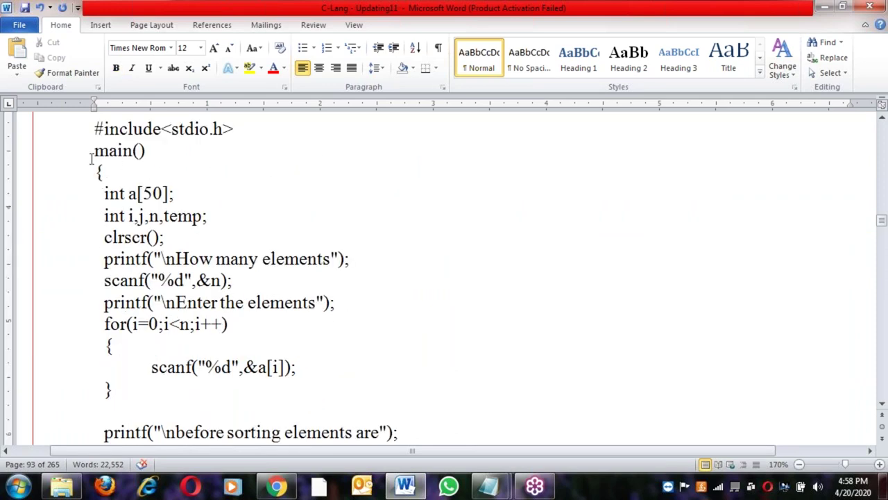
left_click_drag(96, 174, 154, 391)
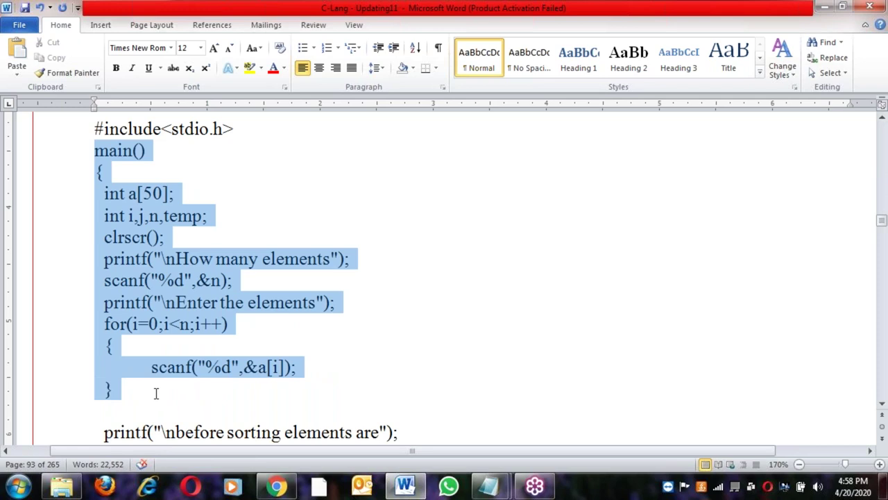
left_click(133, 237)
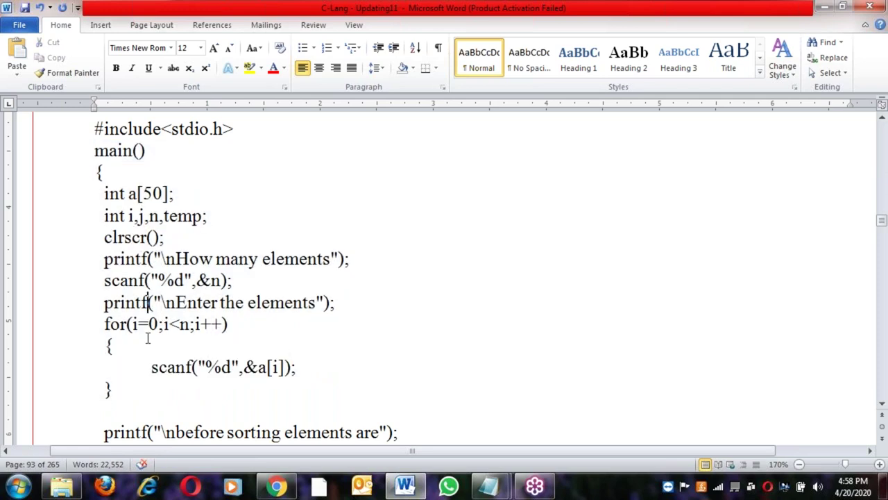
scroll(151, 367, "down", 9)
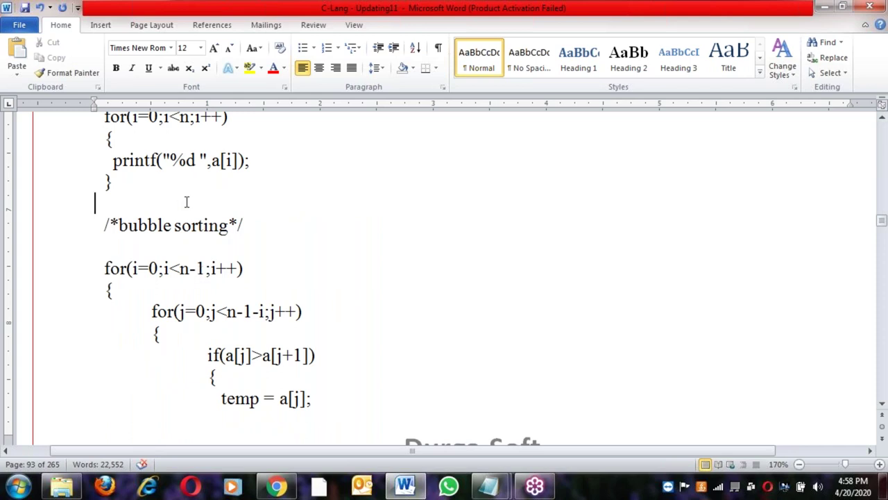
scroll(276, 332, "down", 15)
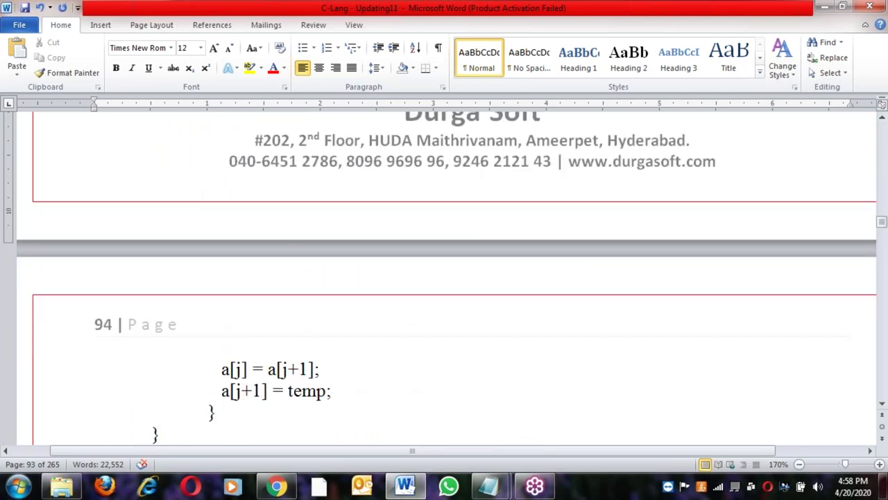
left_click(180, 254)
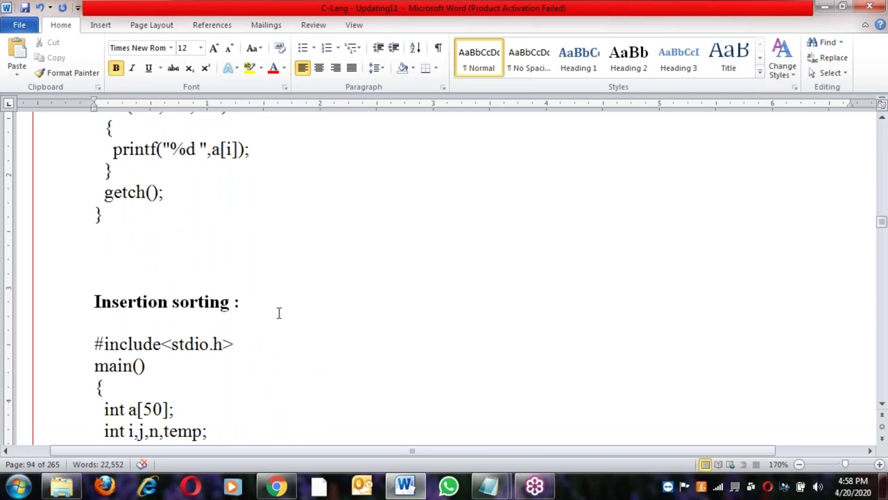
Scroll past the Insertion sorting and 2D array notes to the String Operations heading on page 100
scroll(278, 310, "down", 10)
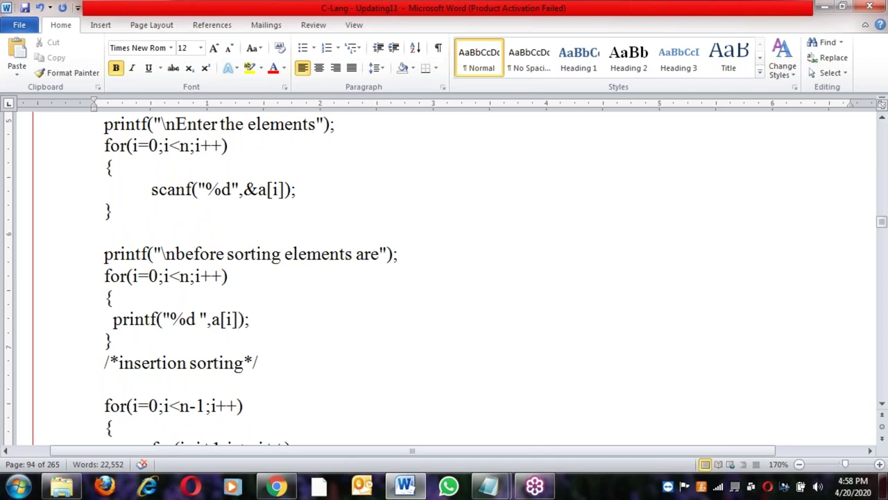
scroll(278, 311, "down", 12)
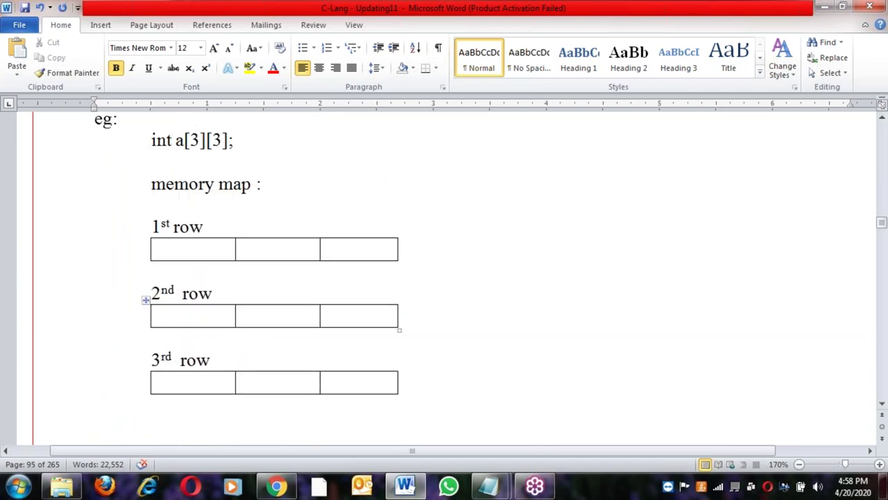
scroll(278, 310, "down", 12)
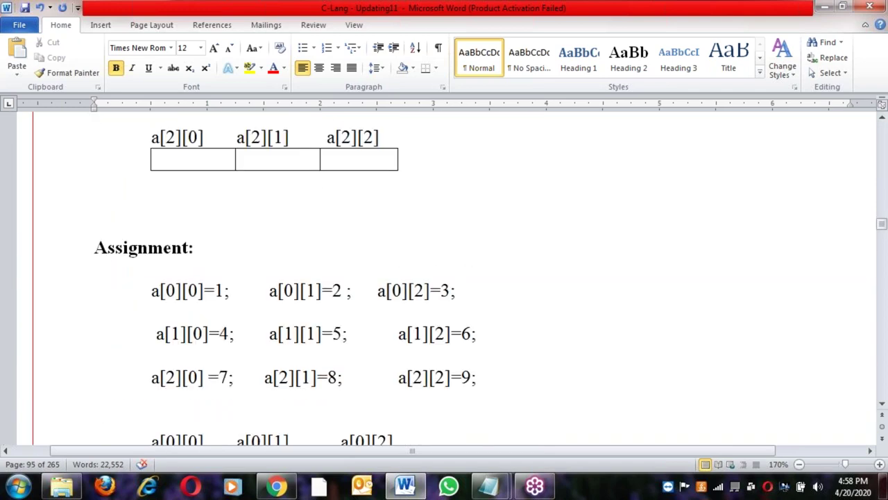
scroll(444, 277, "down", 20)
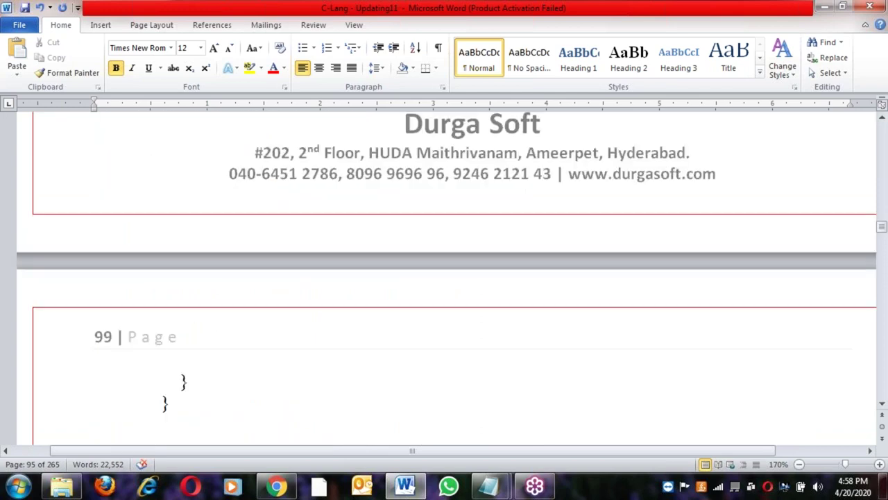
scroll(444, 277, "down", 10)
scroll(444, 277, "up", 3)
scroll(444, 277, "down", 6)
scroll(154, 300, "down", 8)
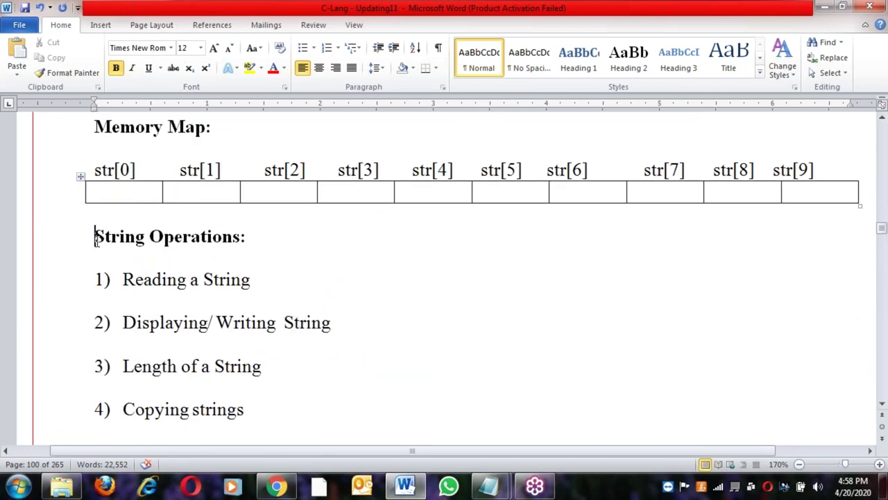
Review the String Operations list, placing the cursor at the Reading a string item
left_click_drag(96, 236, 264, 238)
left_click(213, 279)
left_click(181, 347)
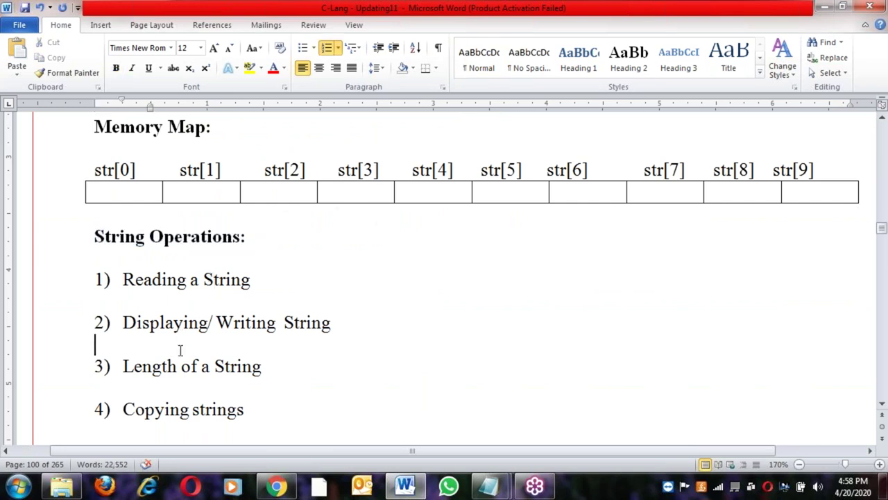
scroll(173, 406, "down", 10)
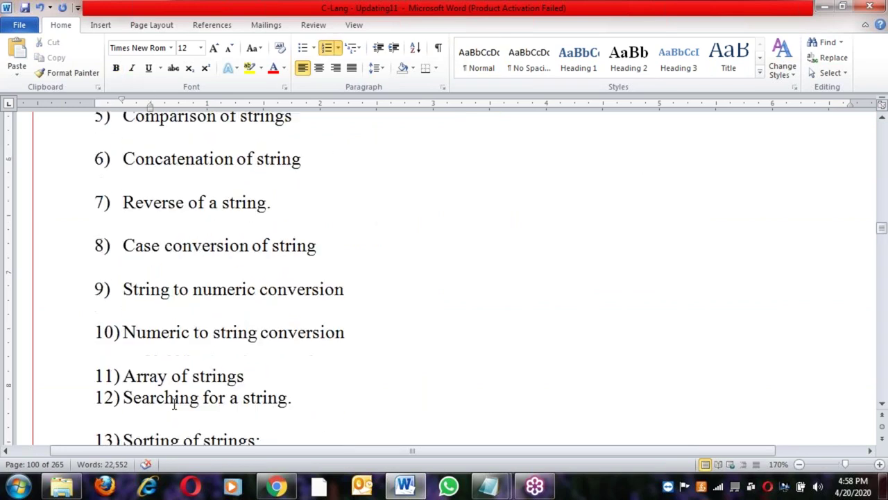
scroll(331, 244, "down", 8)
left_click(376, 195)
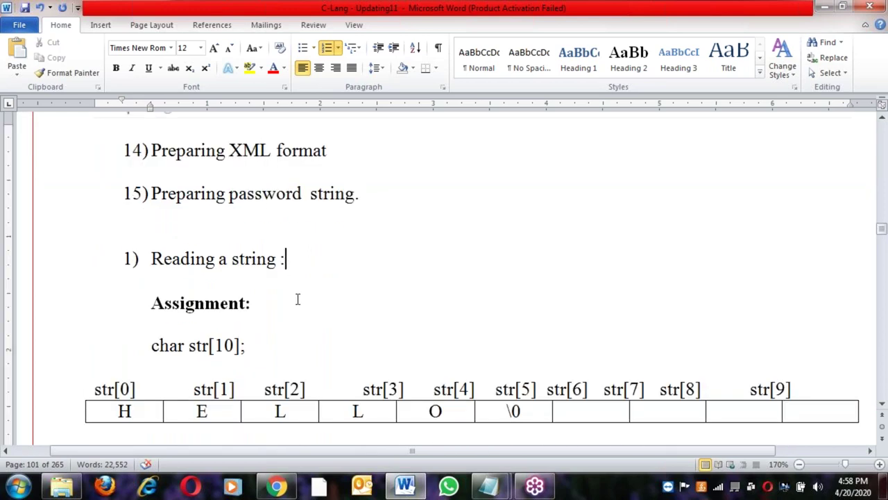
Scroll through the string programs to page 117 and click below the Preparing electricity bill title
scroll(297, 299, "down", 12)
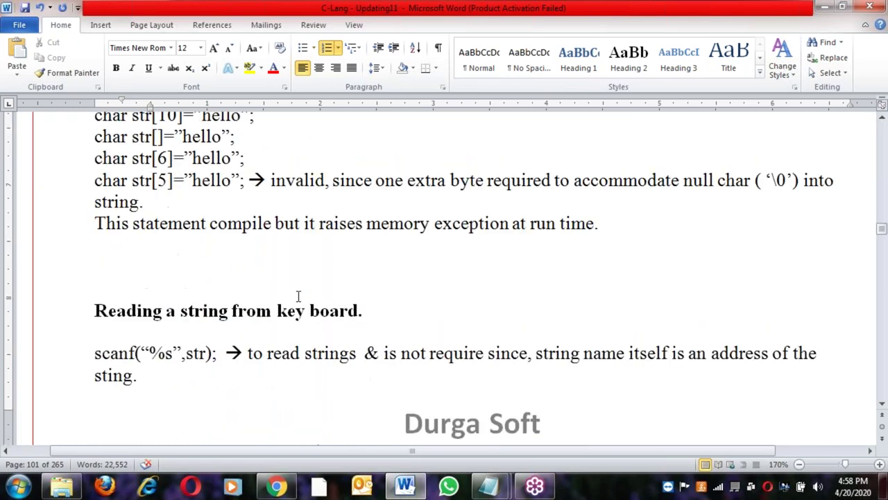
scroll(299, 294, "down", 20)
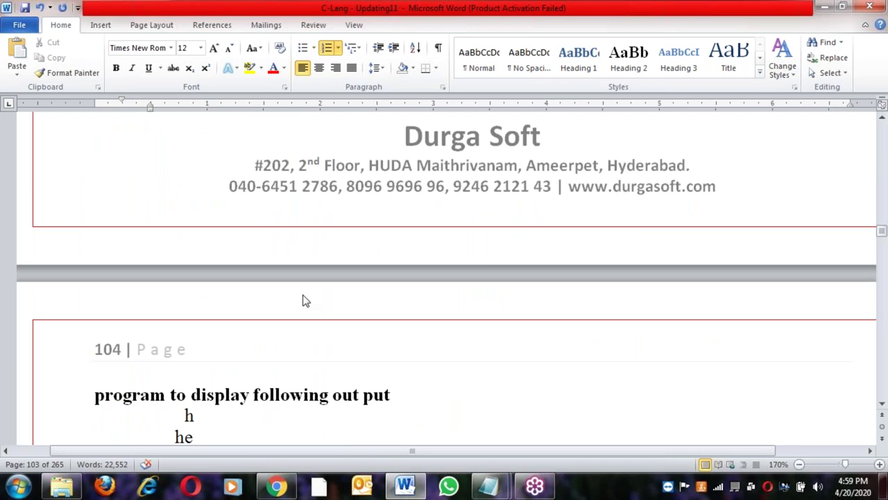
scroll(305, 300, "down", 6)
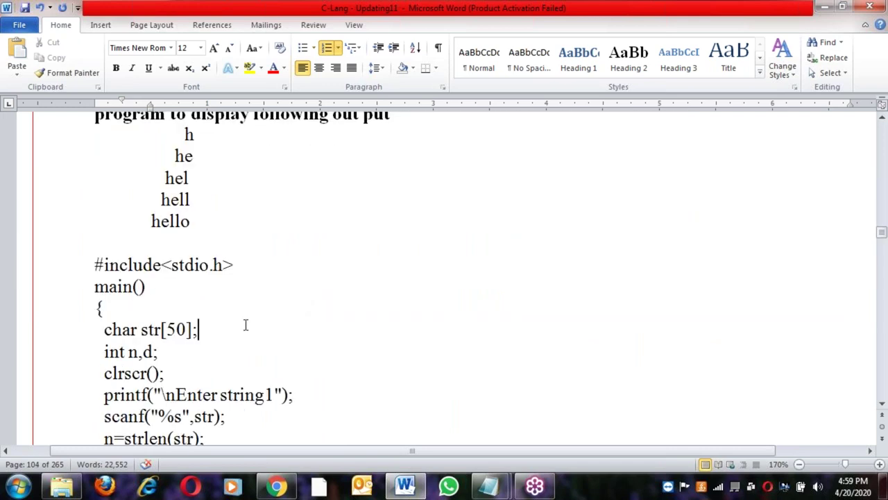
scroll(272, 331, "down", 11)
scroll(272, 335, "down", 20)
scroll(444, 278, "down", 20)
scroll(444, 278, "down", 20)
scroll(444, 278, "down", 20)
scroll(444, 277, "down", 20)
scroll(444, 277, "down", 20)
scroll(444, 278, "down", 20)
scroll(444, 278, "down", 15)
scroll(444, 277, "up", 3)
scroll(444, 278, "down", 3)
left_click(348, 284)
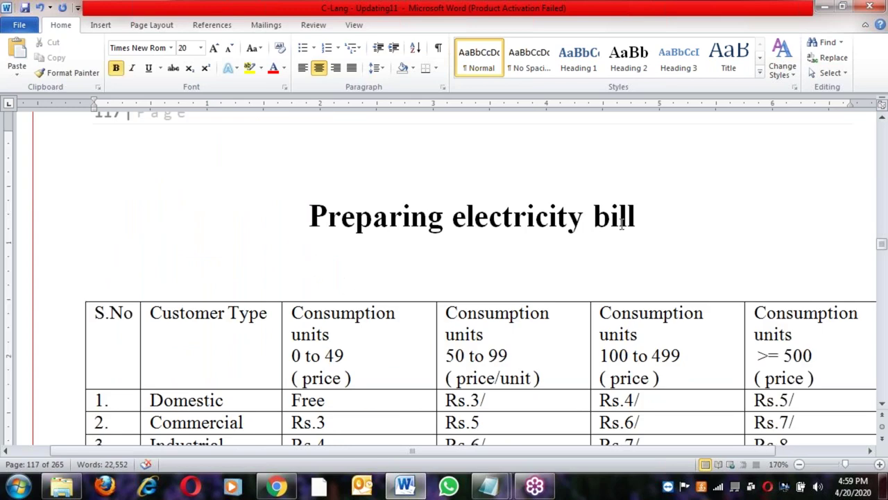
Select and deselect the Preparing electricity bill title, returning the cursor into it
triple_click(655, 211)
left_click(573, 253)
scroll(567, 347, "down", 2)
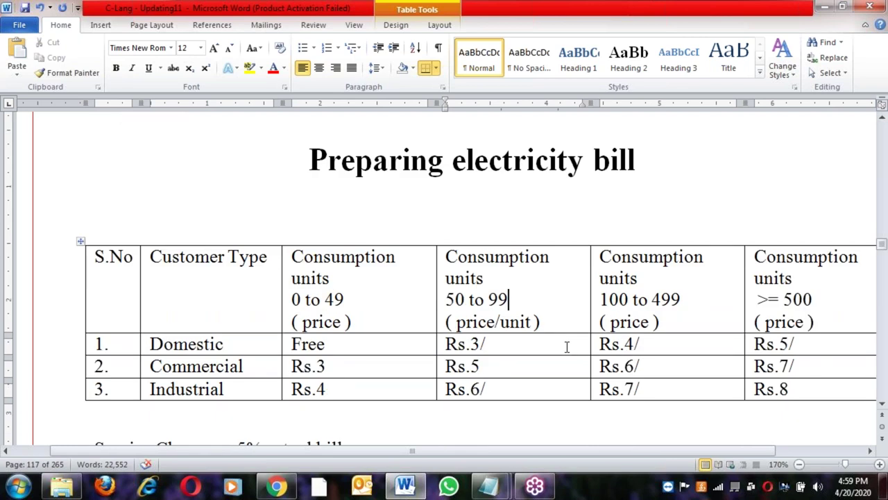
key("Right")
key("Right")
key("Right")
key("Right")
key("Right")
key("Right")
key("Right")
key("Right")
key("Right")
key("Right")
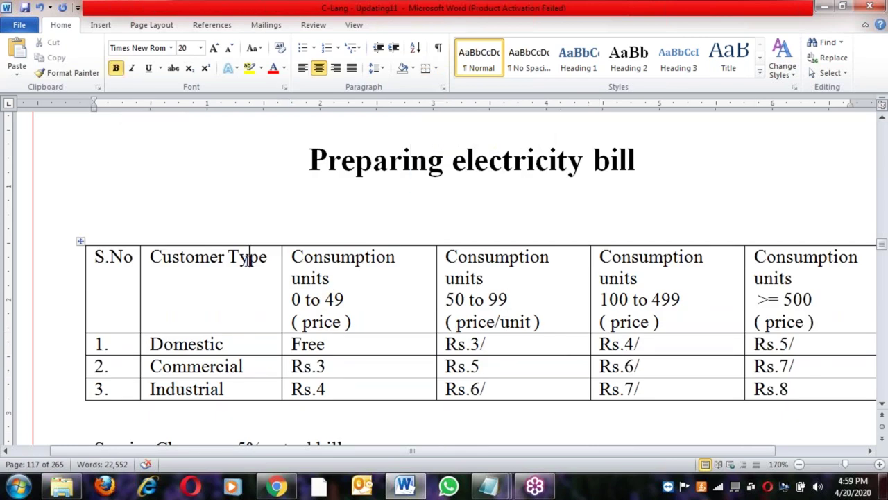
Examine the tariff table, selecting Commercial, Industrial and the customer-type price columns
left_click(233, 343)
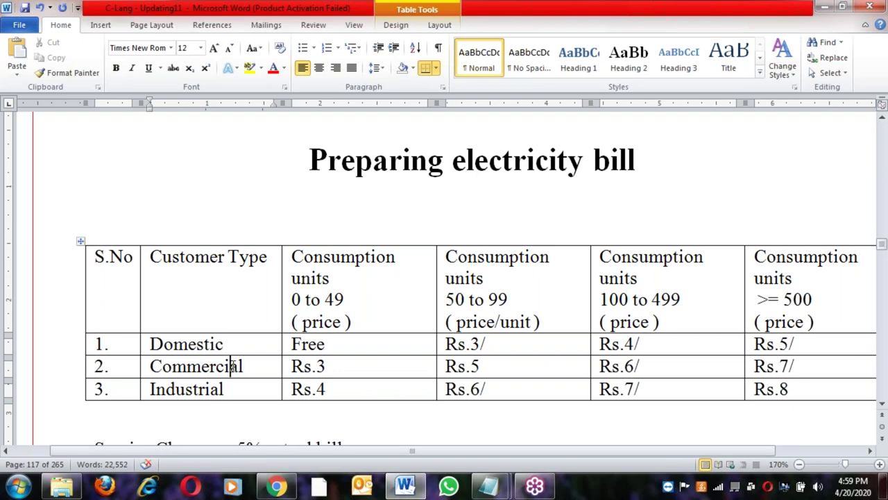
double_click(203, 366)
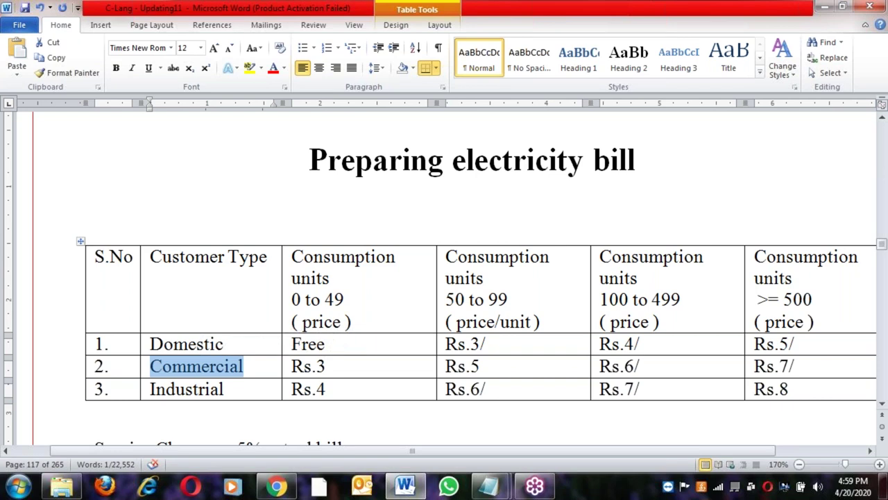
double_click(198, 388)
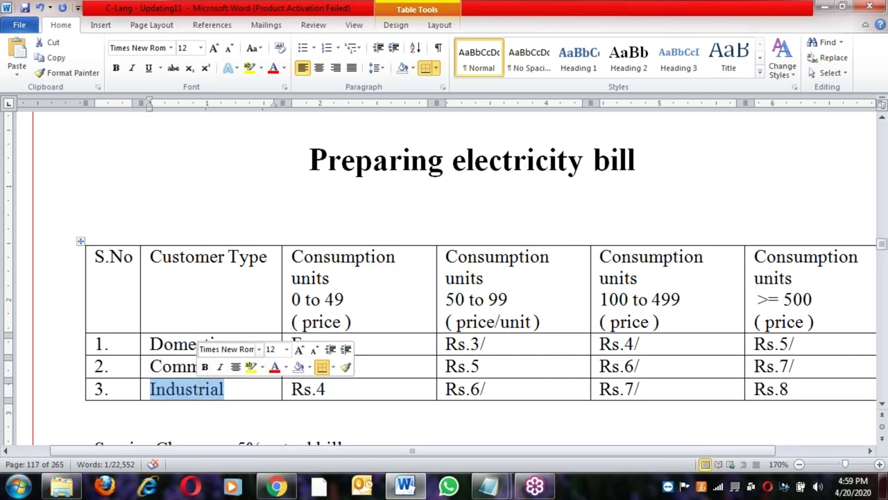
left_click(187, 338)
left_click_drag(252, 296, 664, 395)
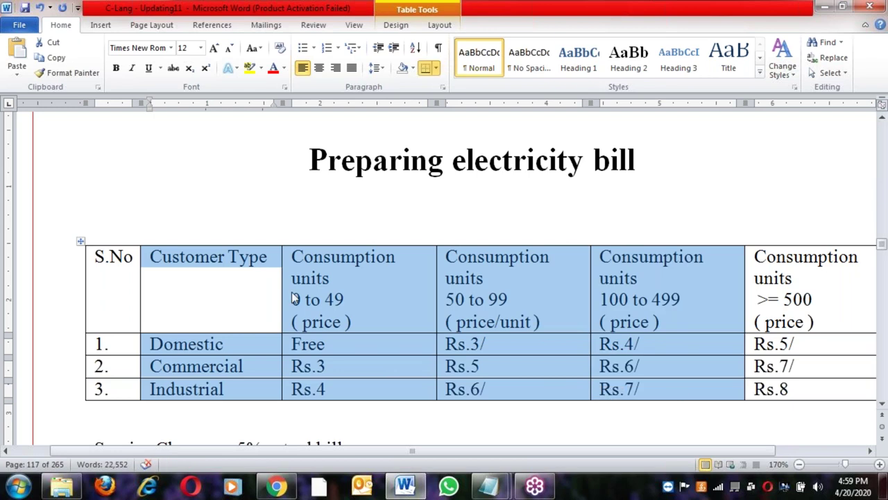
left_click(292, 291)
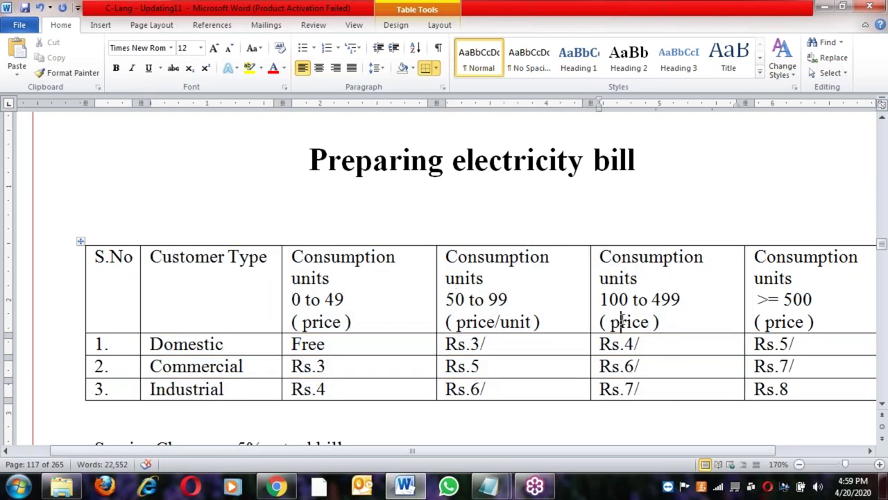
Move to the Service Charges notes and highlight the Customer Type through Customer Name lines
scroll(640, 197, "down", 4)
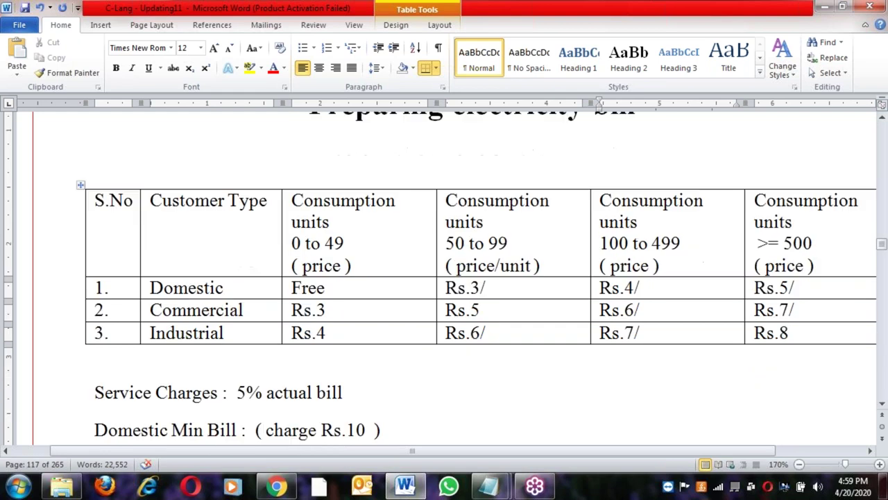
scroll(91, 222, "down", 1)
left_click(91, 222)
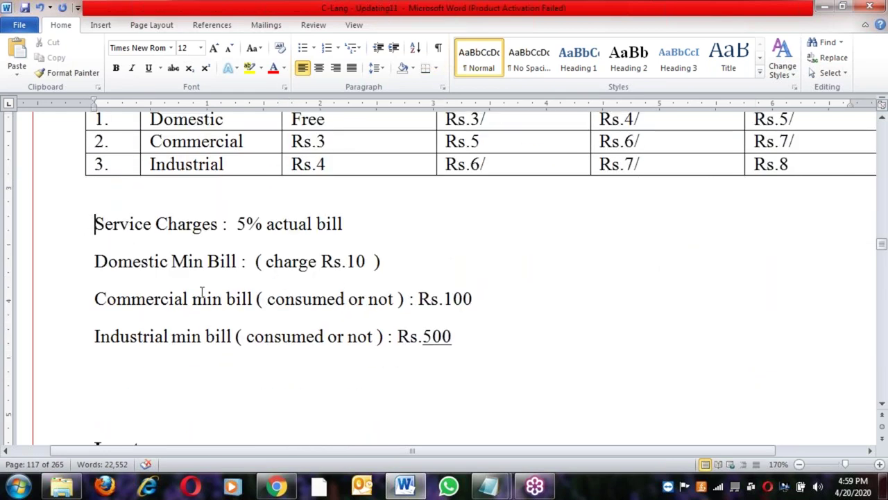
scroll(201, 294, "down", 11)
scroll(202, 292, "down", 15)
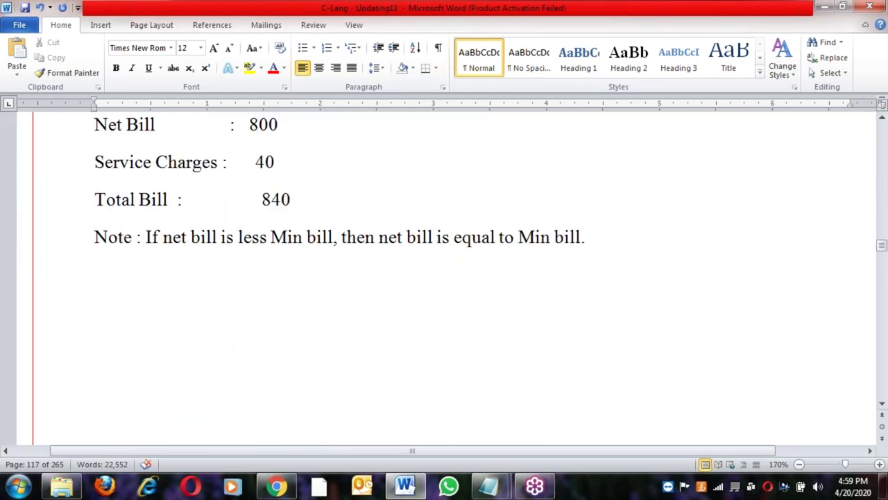
scroll(184, 287, "up", 3)
left_click_drag(95, 280, 268, 391)
scroll(268, 391, "down", 3)
scroll(444, 277, "down", 5)
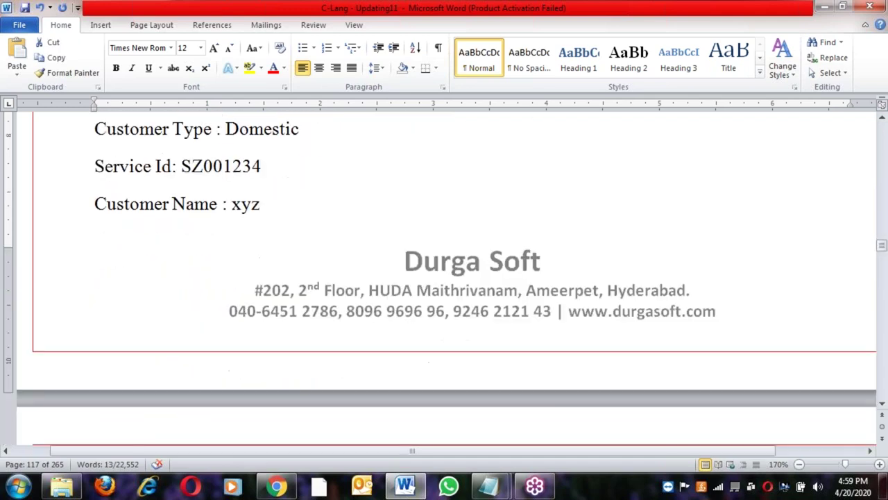
left_click_drag(95, 129, 244, 224)
Scroll on to page 124 and place the insertion point at the Structures heading
scroll(233, 275, "down", 3)
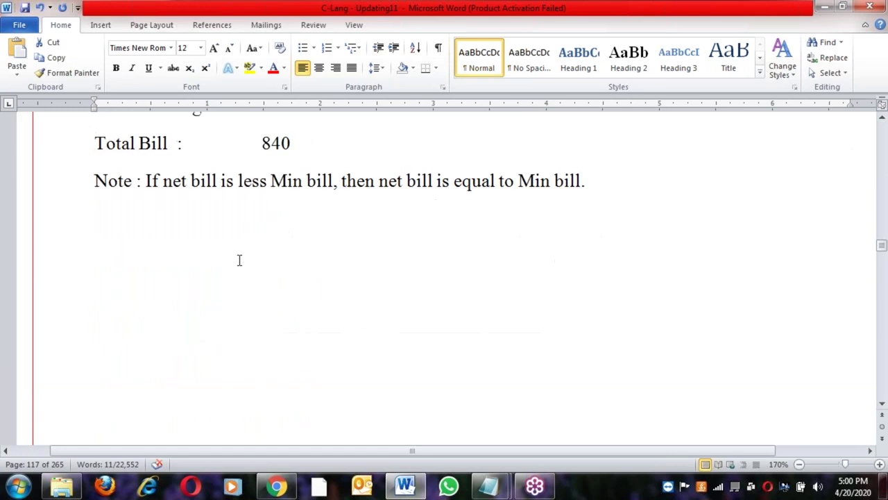
scroll(246, 337, "down", 9)
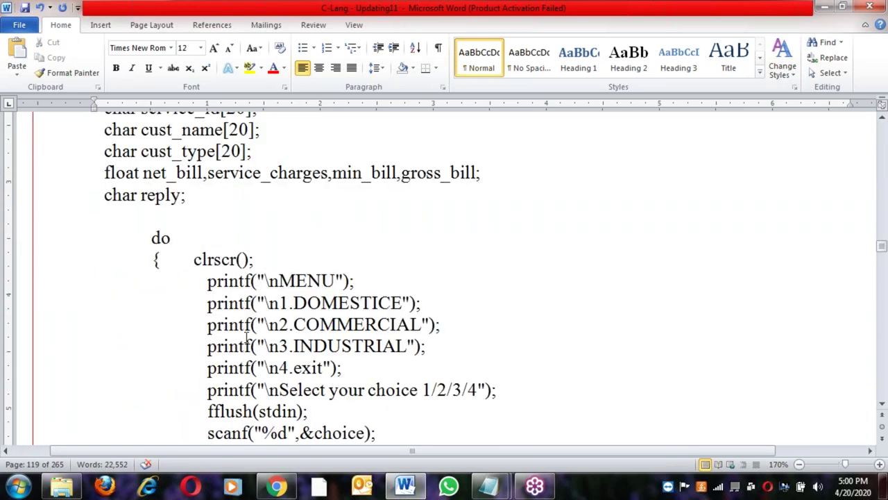
scroll(247, 338, "down", 10)
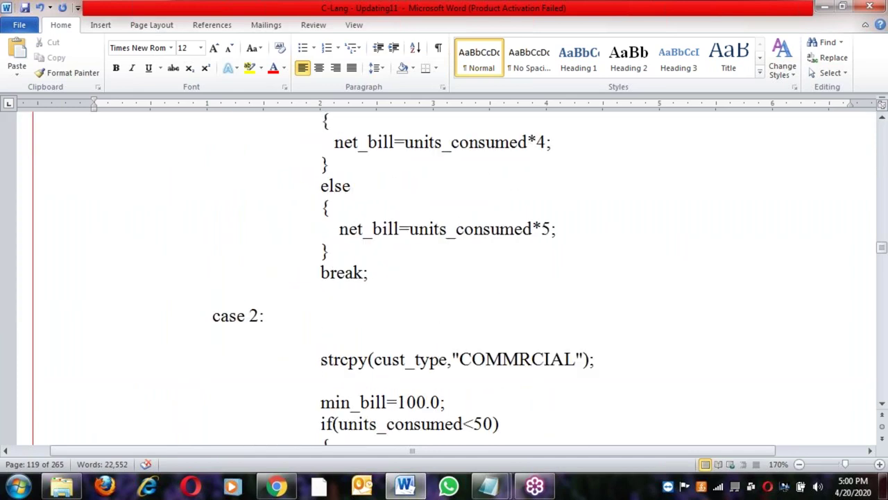
scroll(246, 340, "down", 10)
scroll(444, 277, "down", 10)
scroll(444, 277, "down", 10)
scroll(444, 278, "down", 10)
scroll(256, 330, "down", 2)
left_click(387, 336)
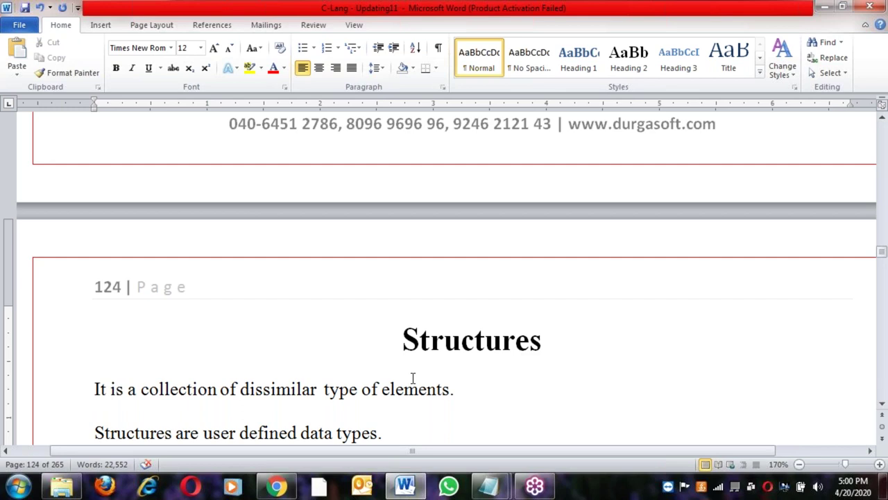
Scroll down past page 131's address-printing program, then back up to the page 130 address-of notes
scroll(412, 378, "down", 15)
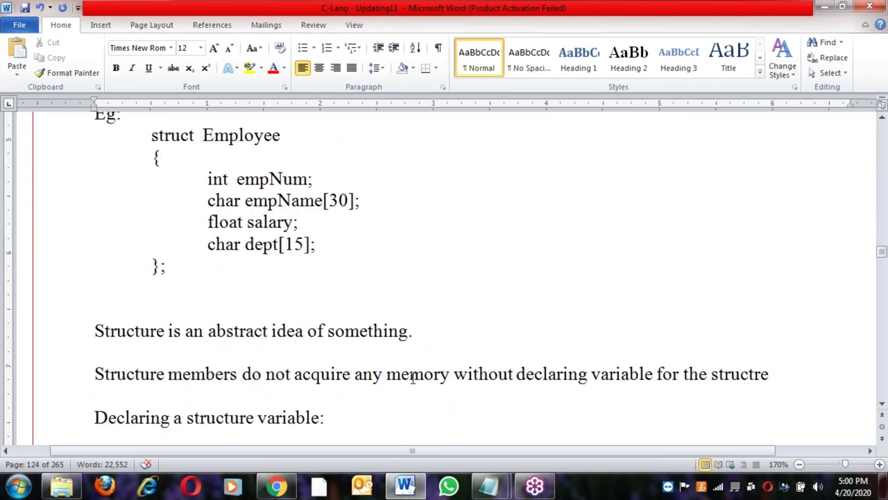
scroll(447, 277, "down", 20)
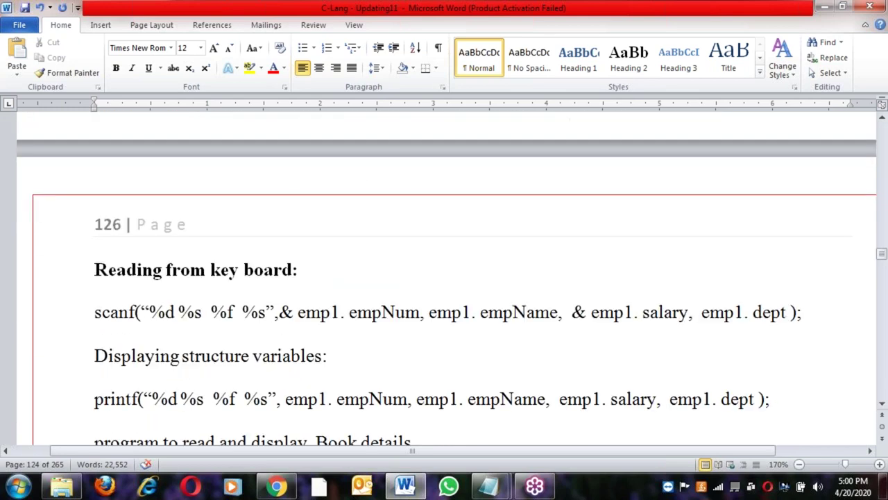
scroll(444, 278, "down", 20)
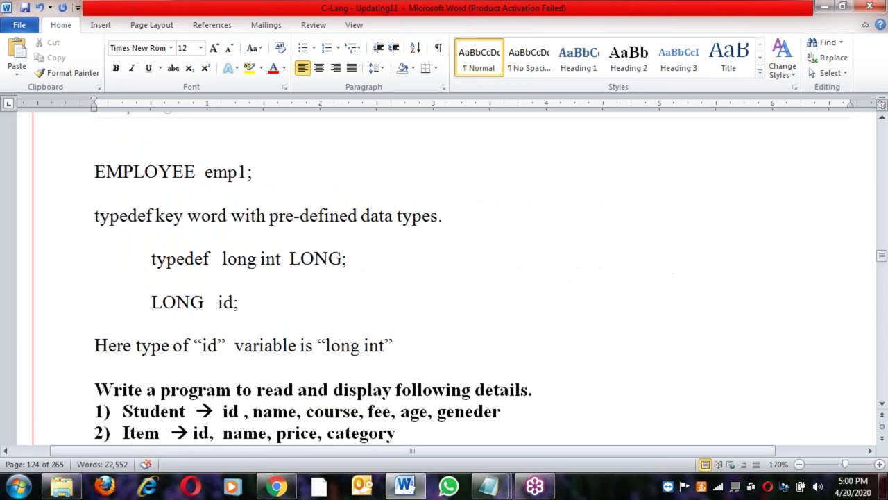
scroll(444, 278, "down", 20)
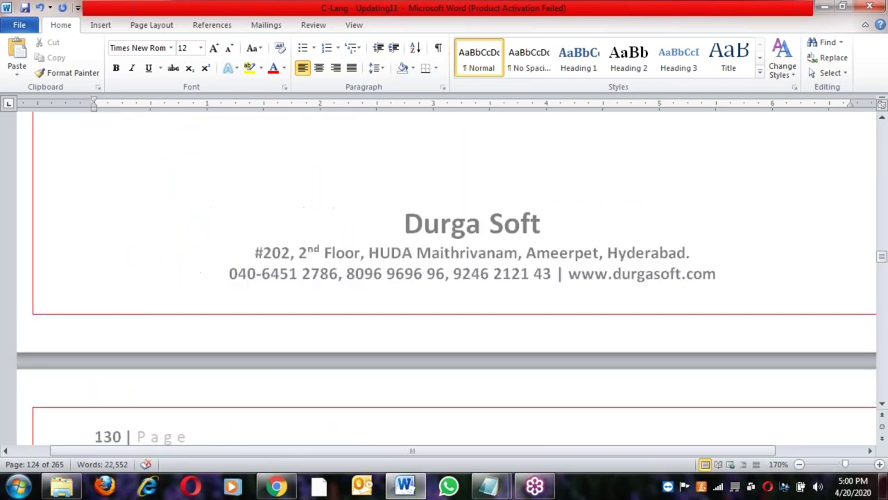
scroll(444, 277, "down", 20)
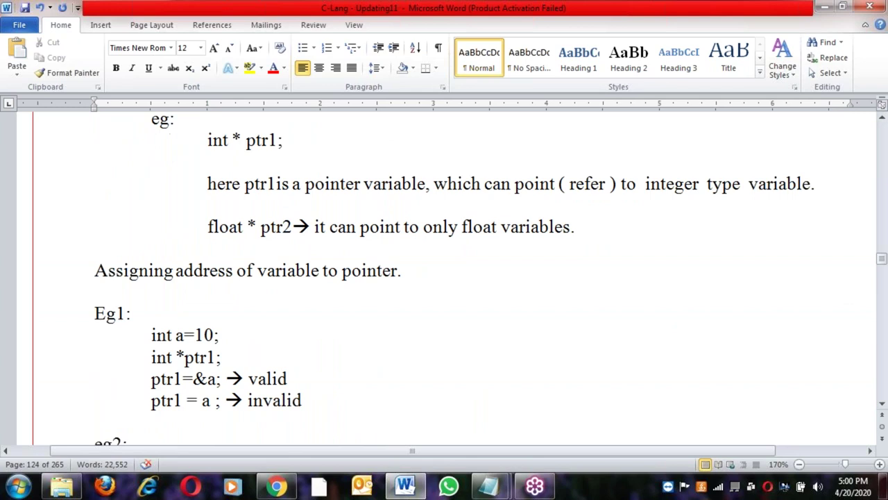
scroll(444, 278, "down", 20)
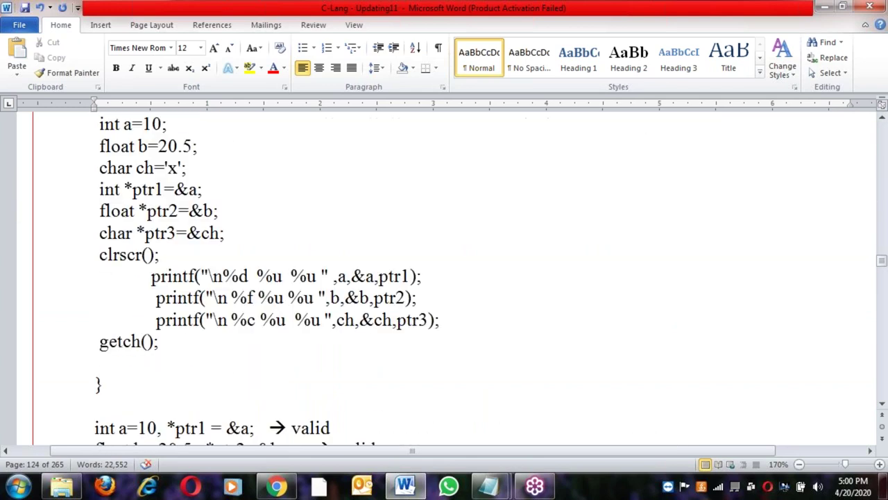
scroll(444, 278, "down", 20)
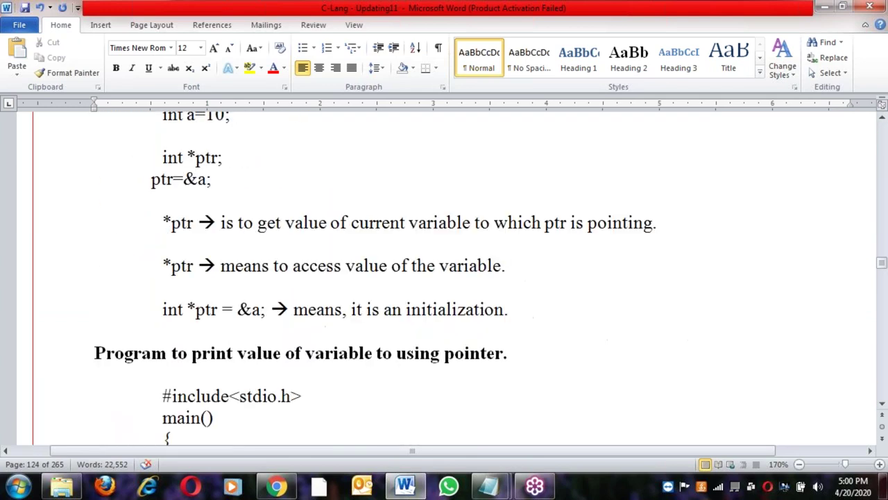
scroll(444, 277, "down", 20)
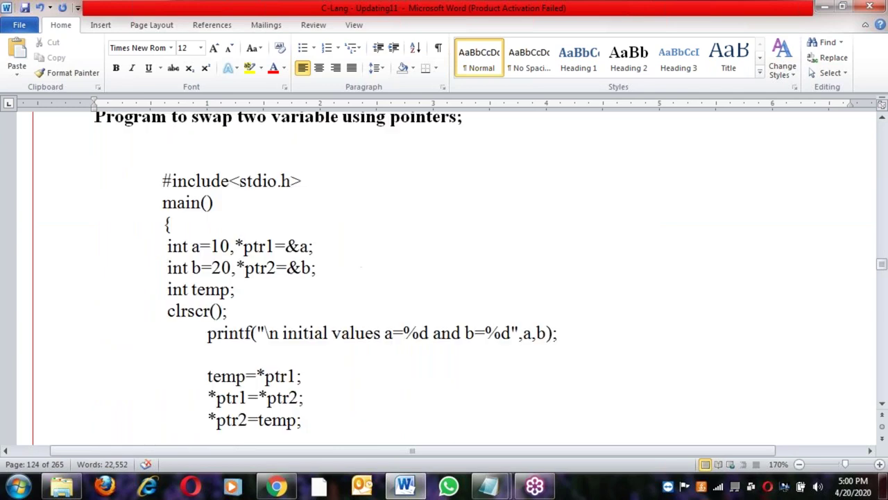
scroll(444, 277, "down", 20)
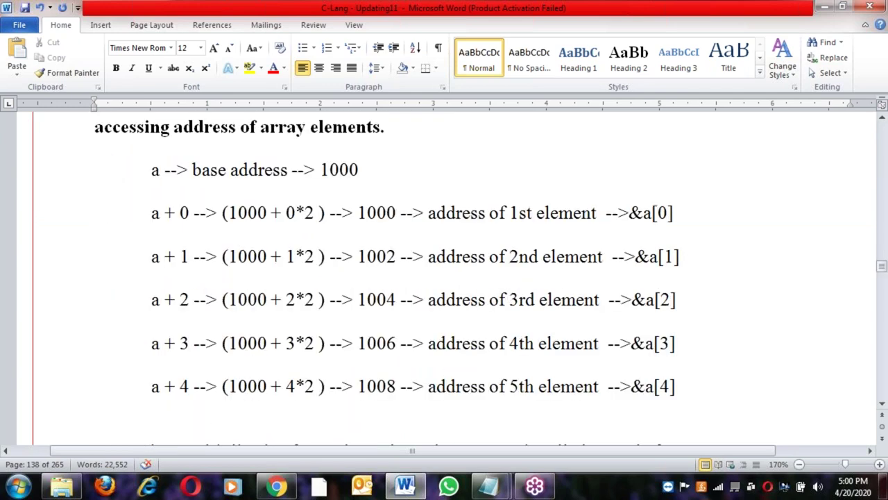
scroll(408, 371, "up", 20)
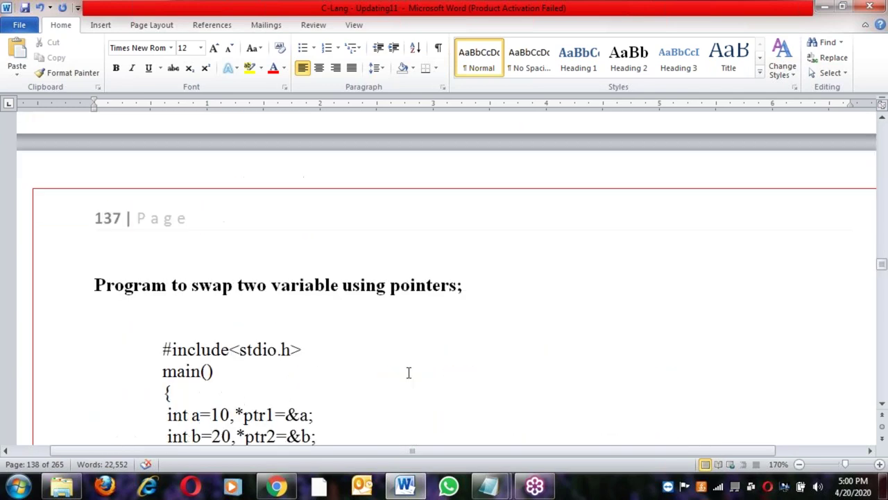
scroll(408, 371, "up", 20)
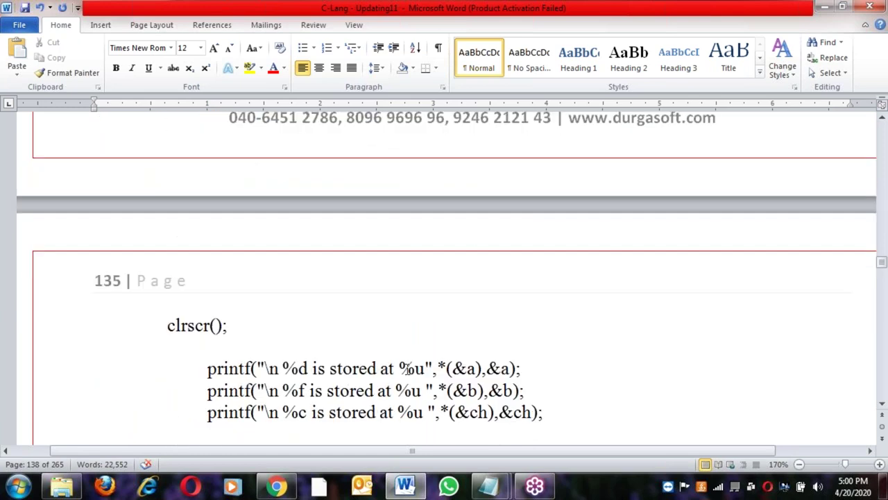
scroll(444, 277, "up", 20)
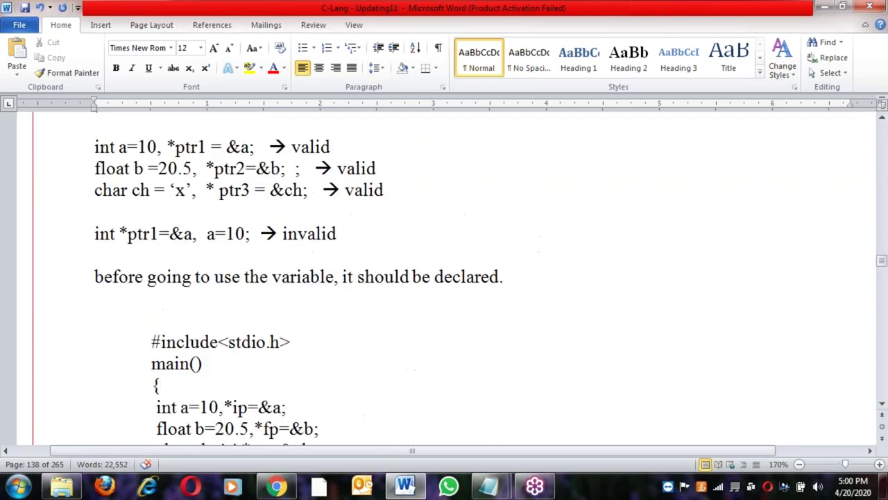
scroll(444, 277, "up", 20)
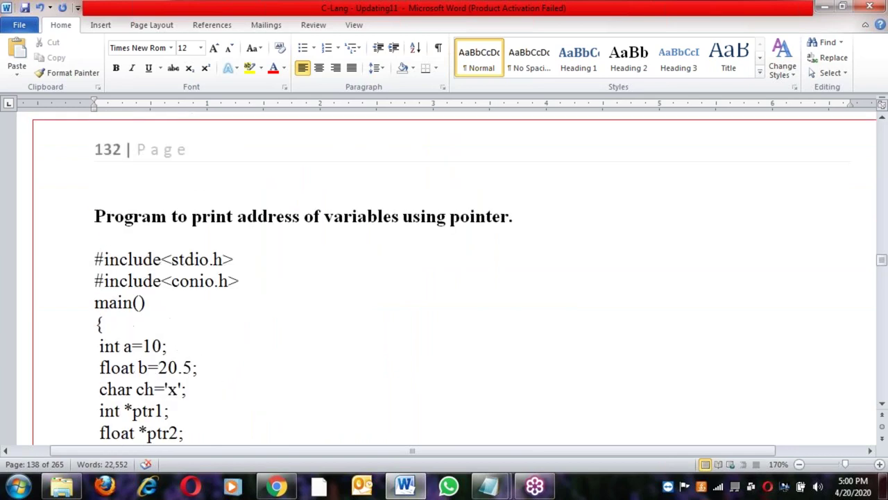
scroll(444, 277, "up", 20)
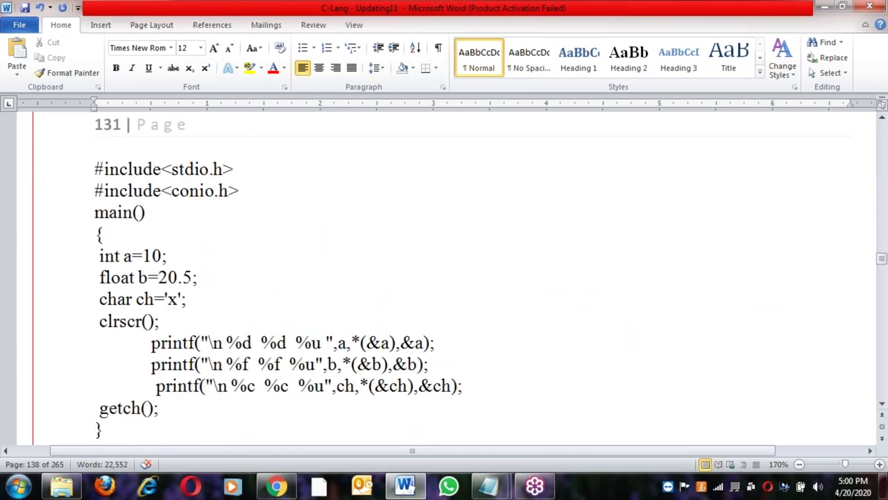
scroll(475, 258, "up", 20)
Scroll from the Pointers title to the Pointer to arrays heading and select that line
left_click(476, 264)
scroll(408, 325, "down", 20)
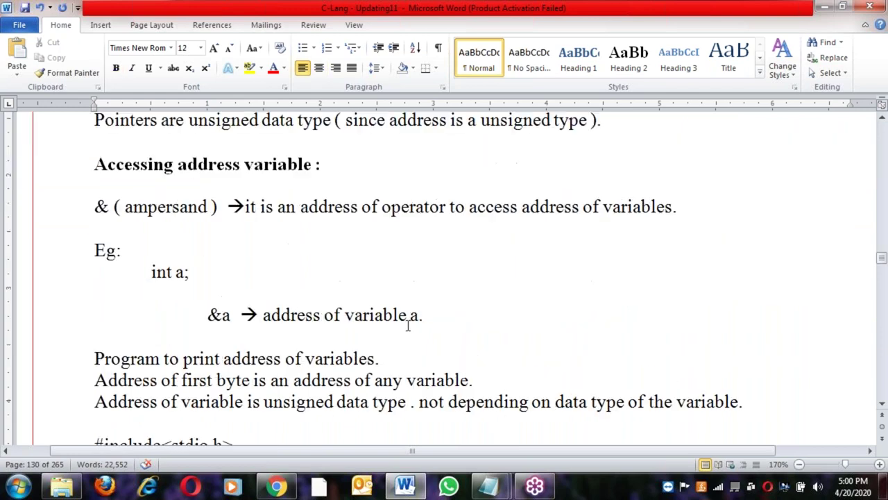
scroll(444, 278, "down", 20)
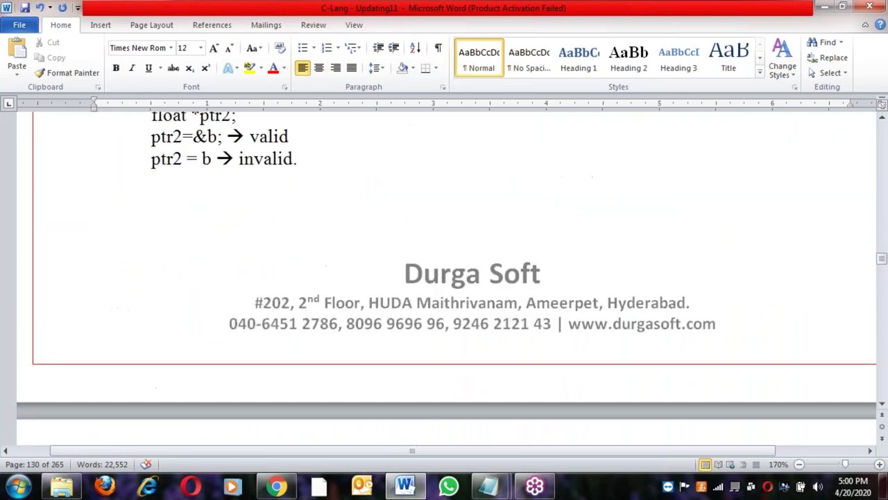
scroll(400, 364, "down", 20)
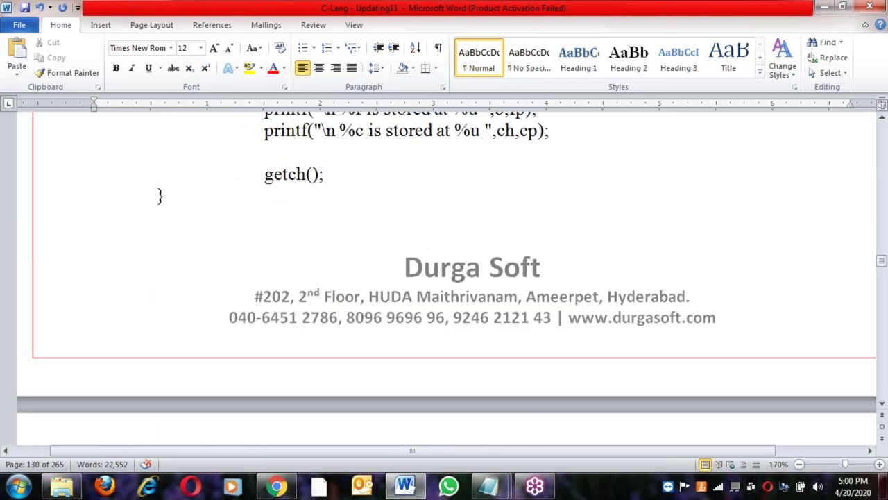
scroll(400, 364, "down", 20)
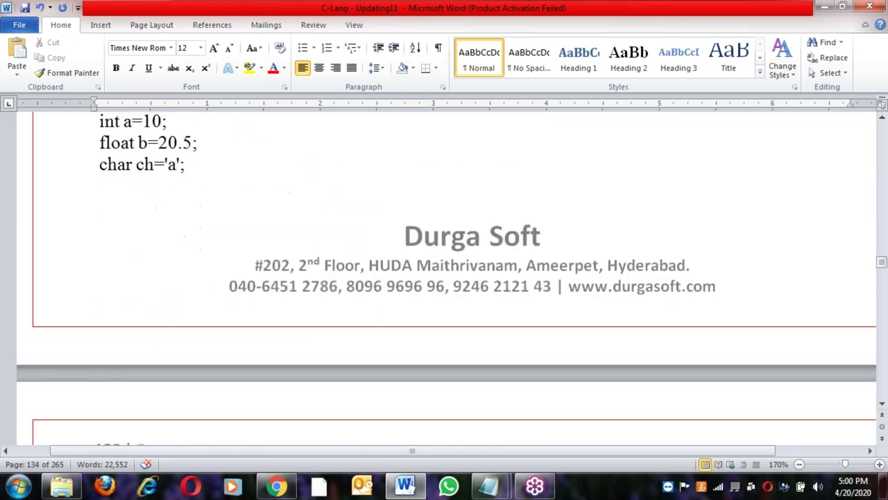
scroll(400, 364, "down", 20)
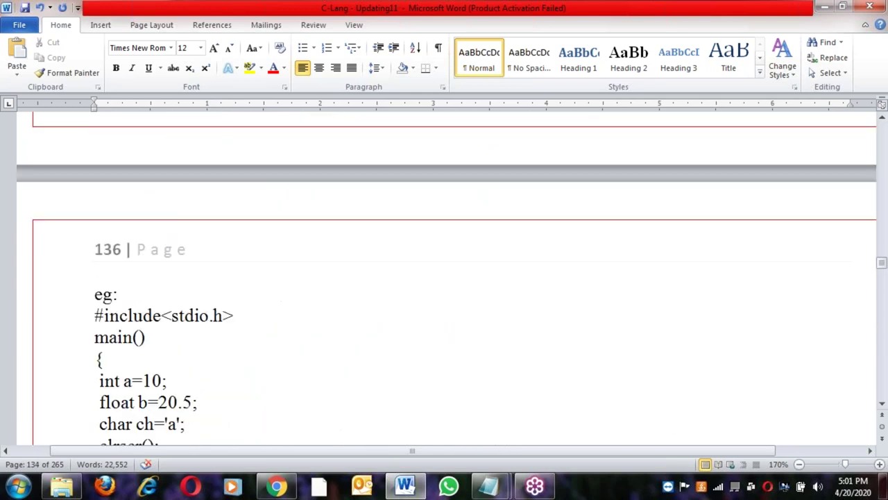
scroll(444, 278, "down", 20)
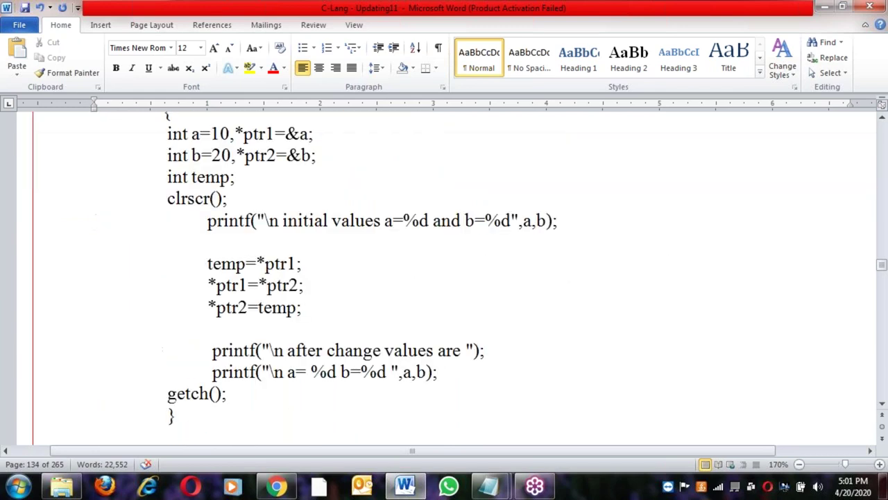
scroll(444, 277, "down", 20)
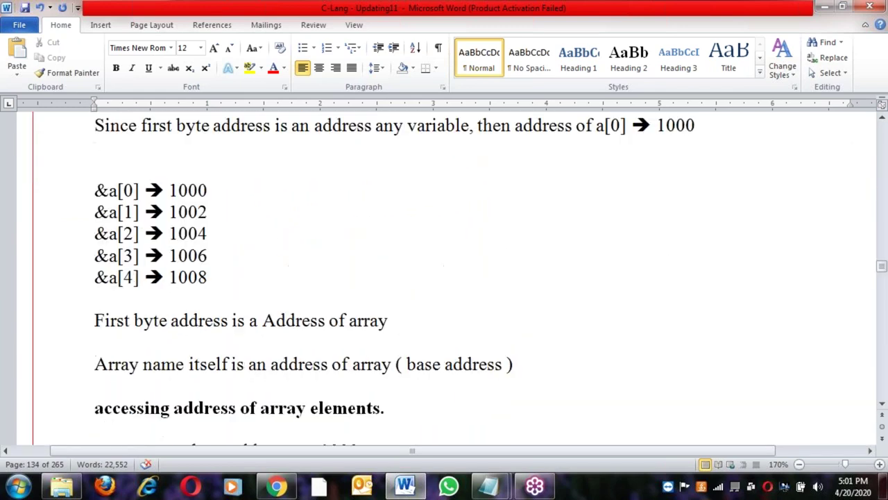
scroll(339, 155, "down", 2)
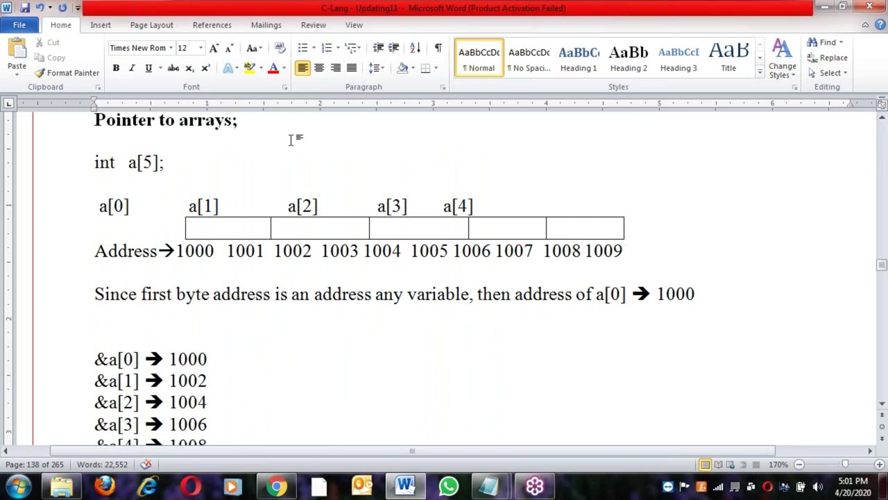
triple_click(134, 120)
Continue to the Pointer to strings section on page 144 showing the HELLO array
scroll(237, 215, "down", 20)
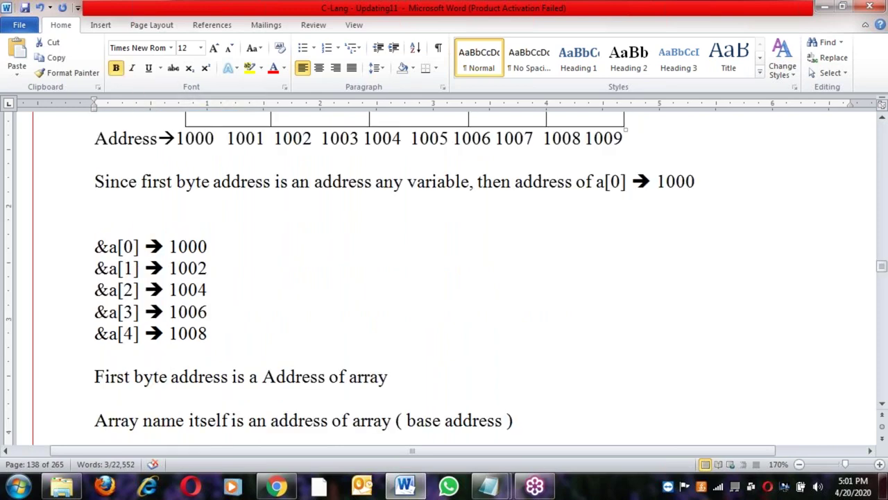
scroll(275, 267, "down", 20)
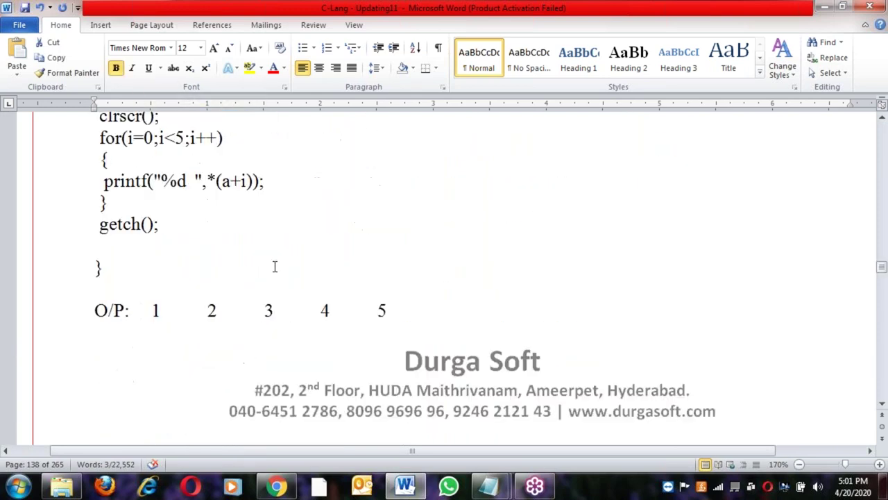
scroll(444, 278, "down", 20)
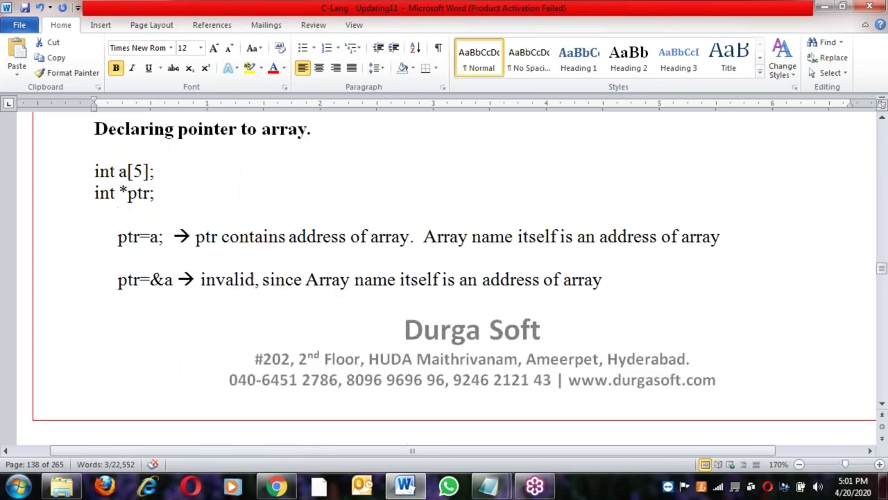
scroll(444, 278, "down", 20)
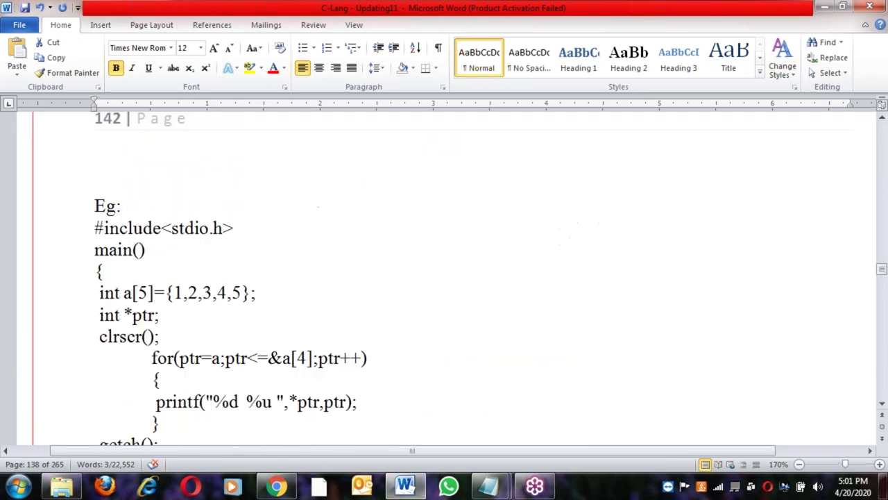
scroll(444, 278, "down", 20)
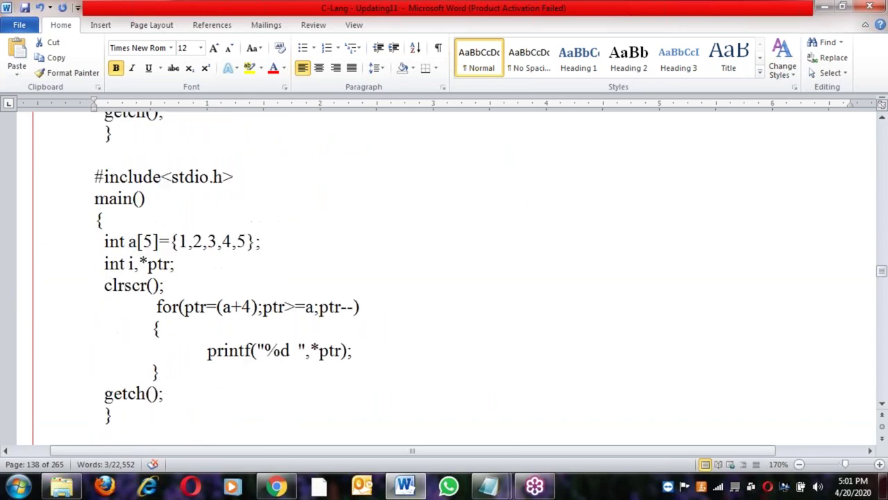
scroll(444, 277, "up", 2)
left_click_drag(233, 269, 159, 269)
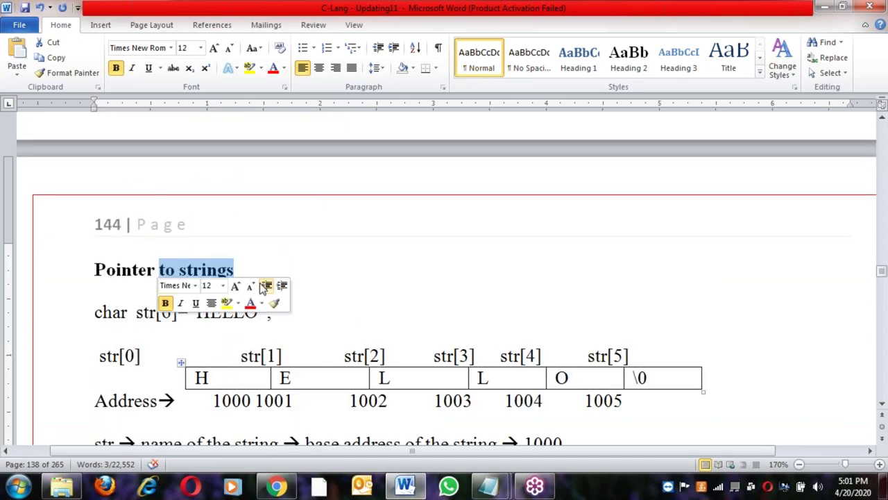
Scroll through the structures notes, selecting the 'structures' heading word along the way
scroll(159, 270, "down", 15)
scroll(323, 300, "down", 12)
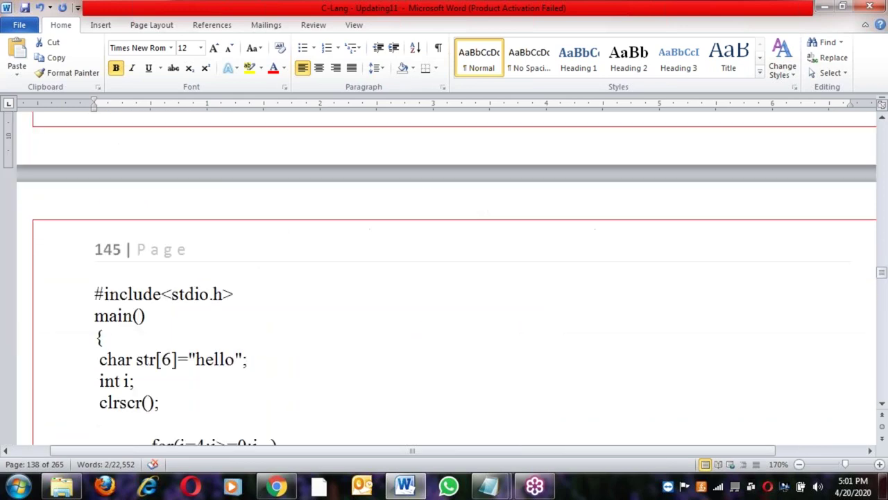
left_click(306, 322)
scroll(306, 322, "down", 6)
scroll(306, 322, "down", 15)
scroll(305, 322, "down", 20)
scroll(444, 277, "down", 20)
scroll(272, 280, "down", 5)
scroll(273, 280, "up", 5)
double_click(229, 226)
left_click(272, 281)
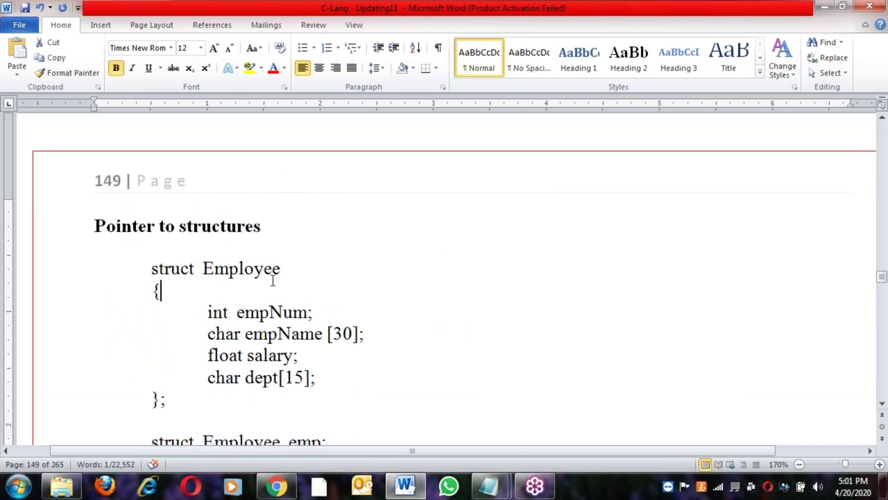
scroll(273, 290, "down", 15)
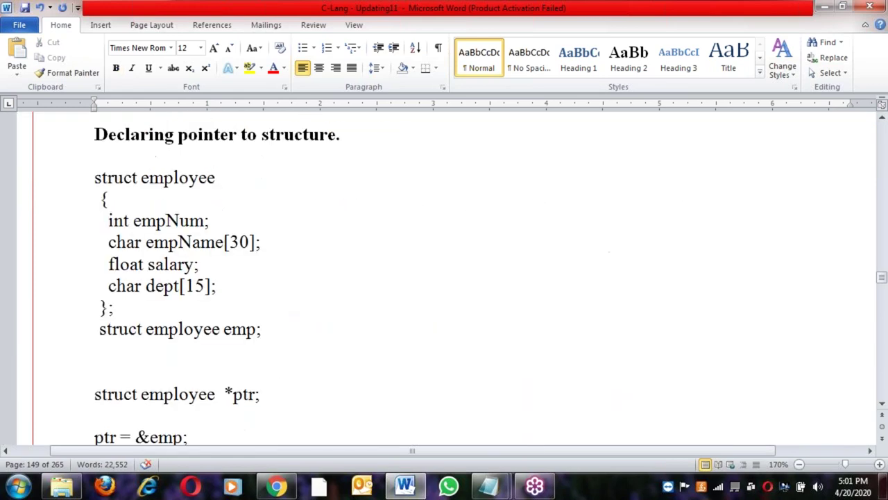
scroll(281, 298, "down", 20)
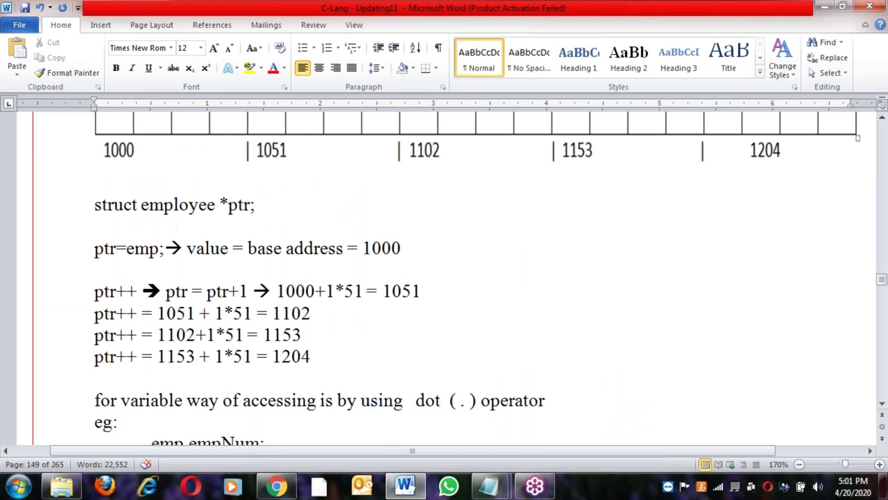
scroll(287, 306, "down", 20)
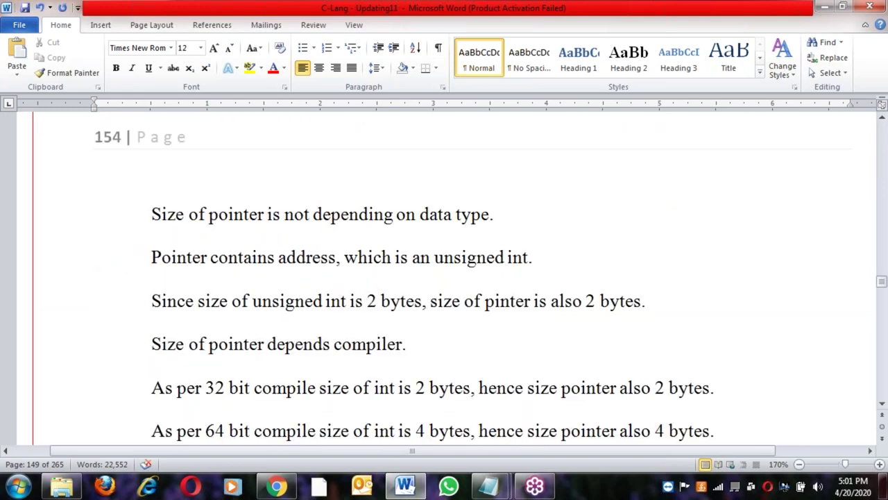
scroll(444, 277, "up", 4)
scroll(444, 277, "down", 4)
scroll(444, 278, "up", 5)
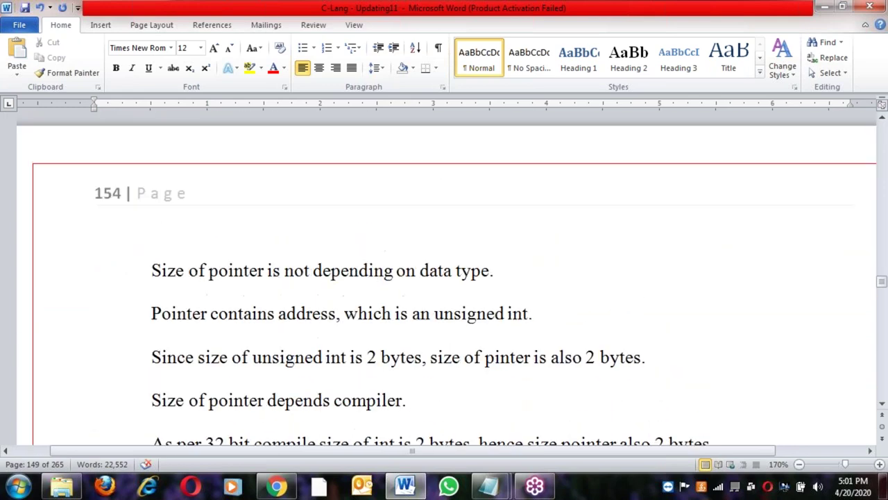
scroll(444, 278, "down", 15)
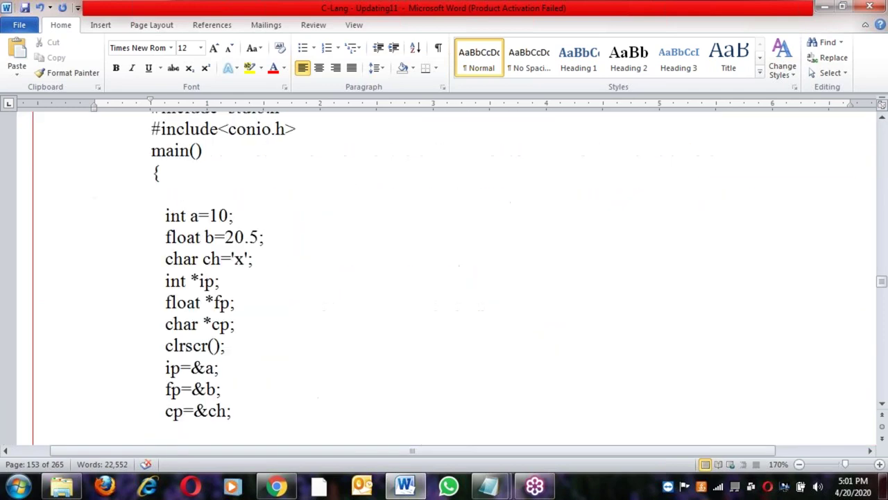
scroll(431, 346, "down", 13)
scroll(432, 347, "up", 11)
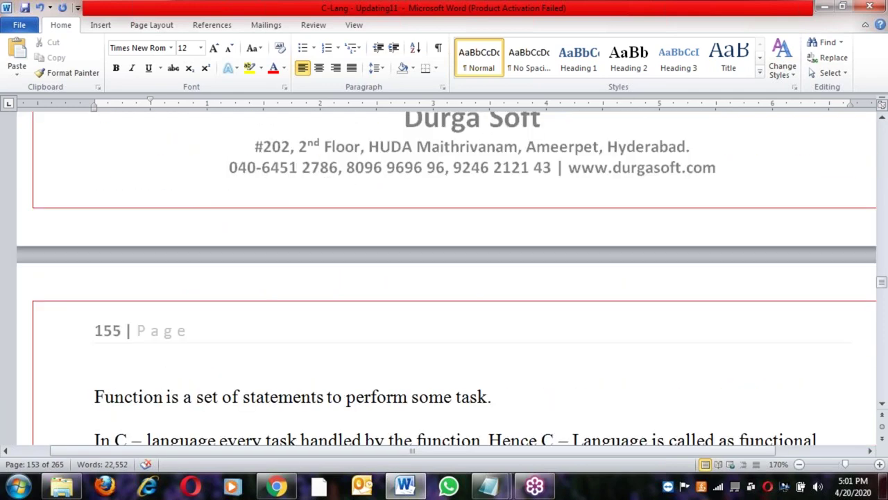
Review the Functions section, undoing the last change, through function-versus-procedure and built-in functions
left_click(431, 347)
scroll(431, 347, "up", 1)
scroll(431, 347, "down", 6)
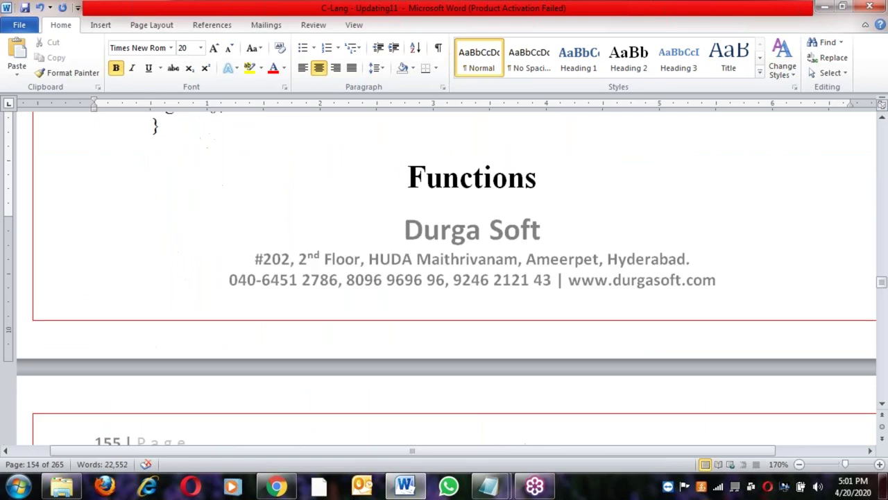
scroll(444, 278, "up", 3)
key("ctrl+z")
scroll(401, 317, "down", 3)
scroll(401, 317, "down", 7)
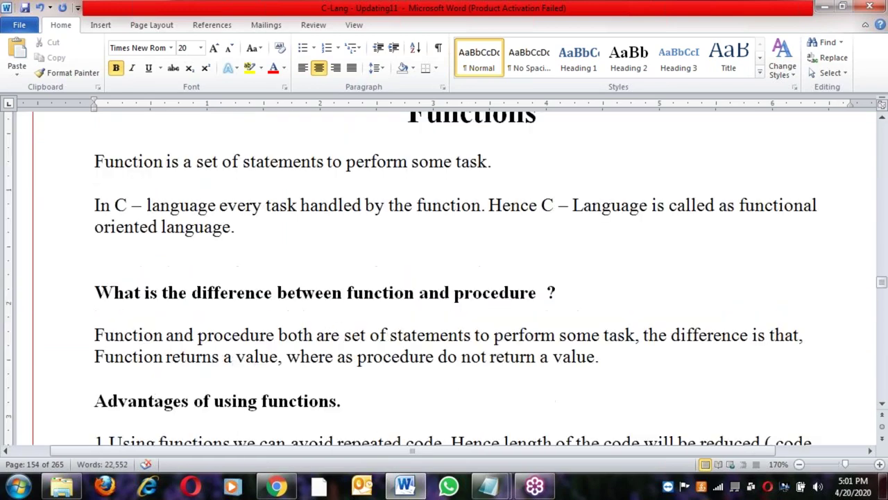
left_click(320, 201)
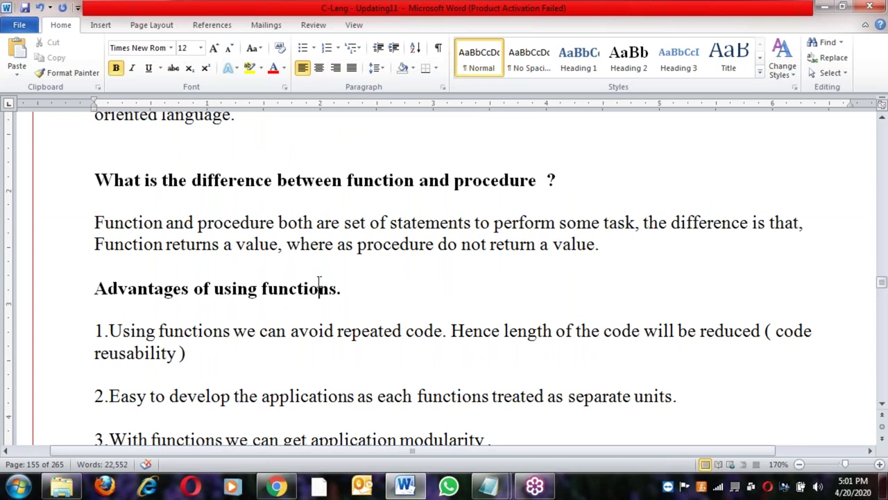
scroll(319, 283, "down", 10)
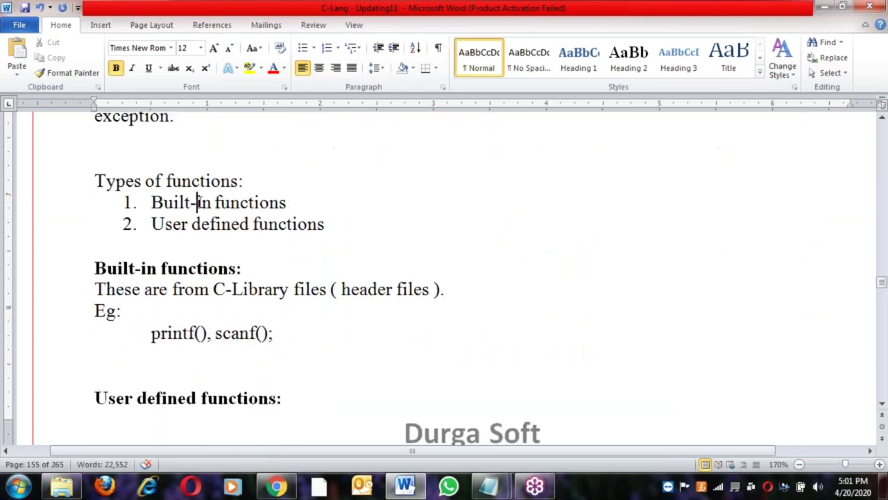
left_click(233, 224)
scroll(257, 277, "down", 20)
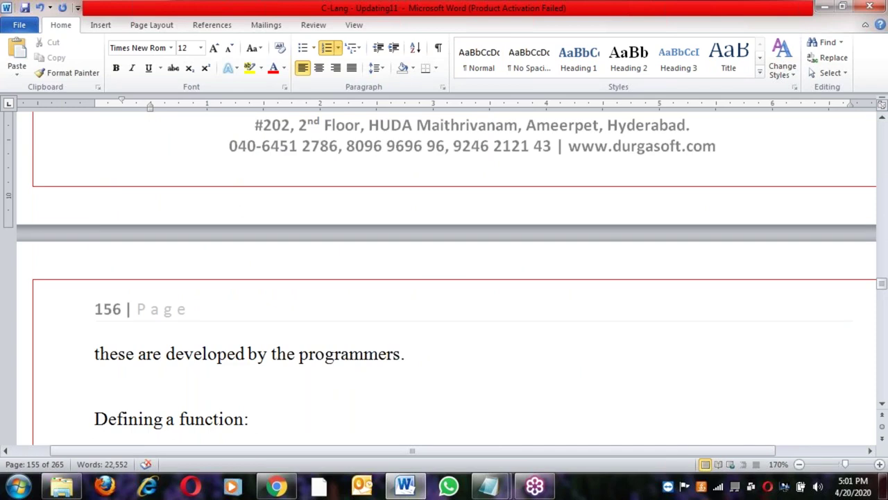
scroll(444, 277, "down", 5)
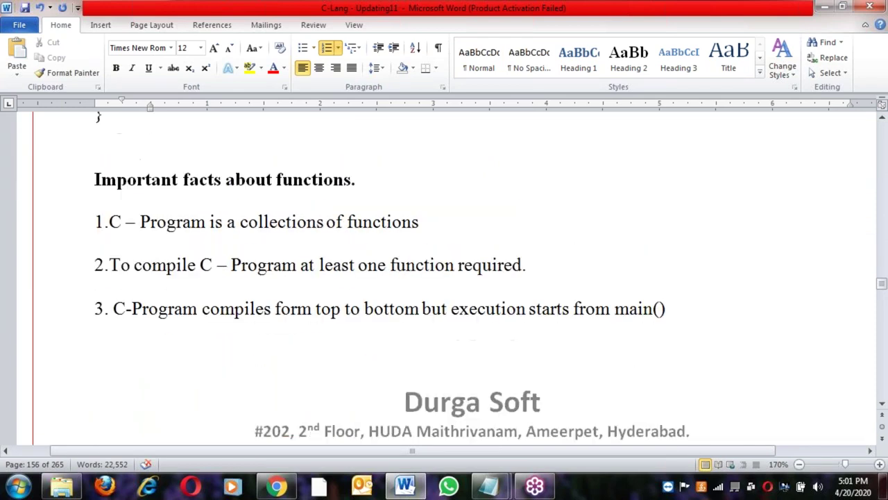
scroll(151, 303, "down", 10)
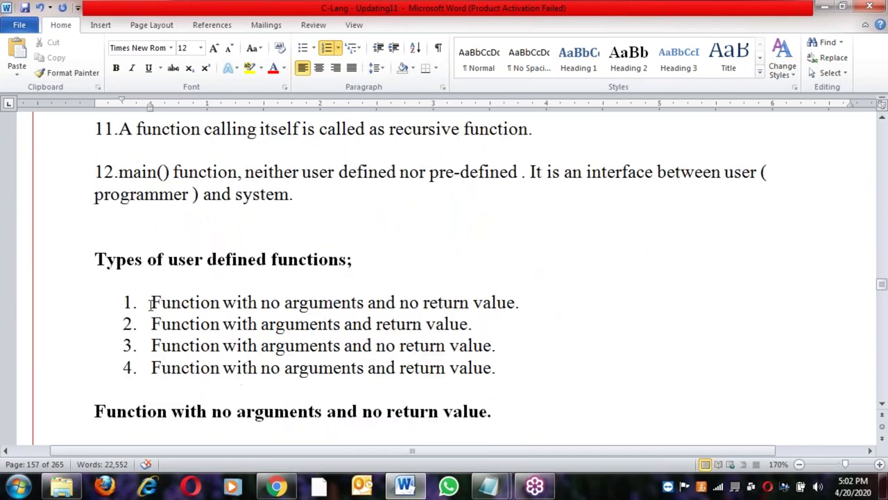
Select the 'Types of user defined functions' heading and list, then scroll on to page 168
left_click_drag(90, 247, 547, 376)
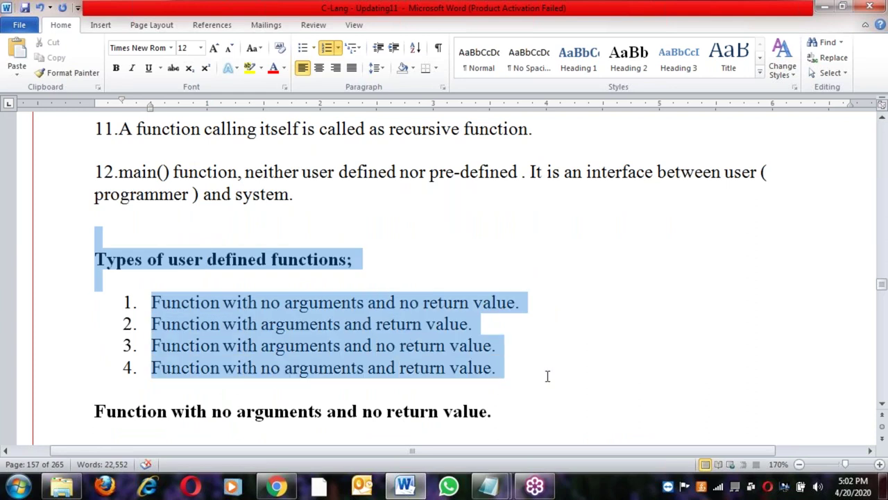
scroll(548, 376, "down", 15)
scroll(503, 360, "down", 20)
scroll(503, 360, "down", 20)
scroll(444, 278, "down", 20)
scroll(444, 278, "down", 20)
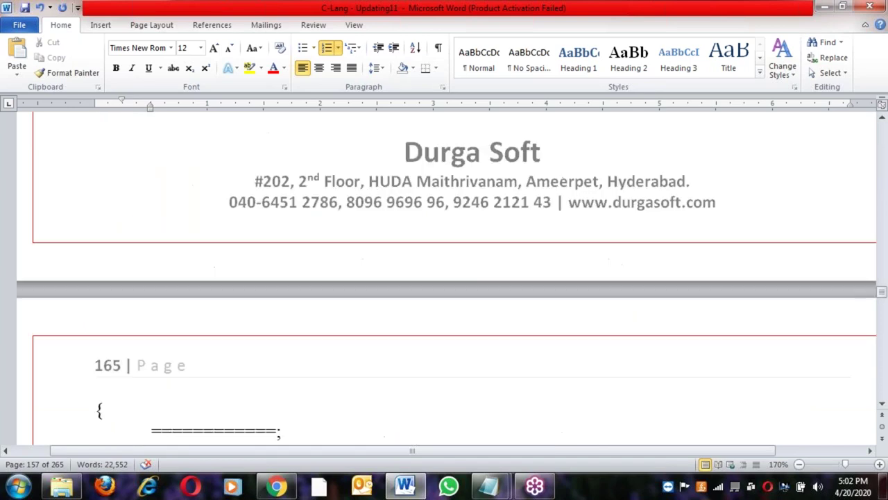
scroll(444, 277, "down", 20)
scroll(444, 278, "down", 20)
scroll(297, 245, "down", 5)
scroll(297, 246, "up", 1)
scroll(297, 245, "down", 8)
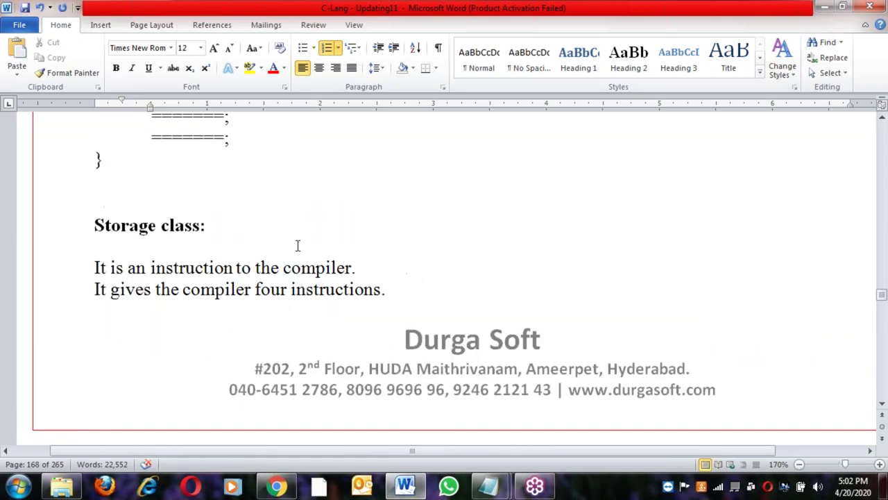
scroll(297, 287, "down", 10)
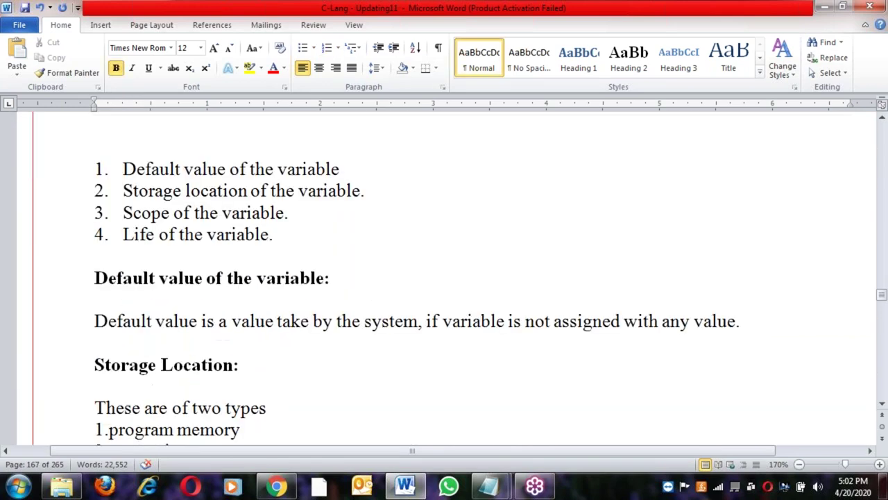
scroll(444, 278, "down", 8)
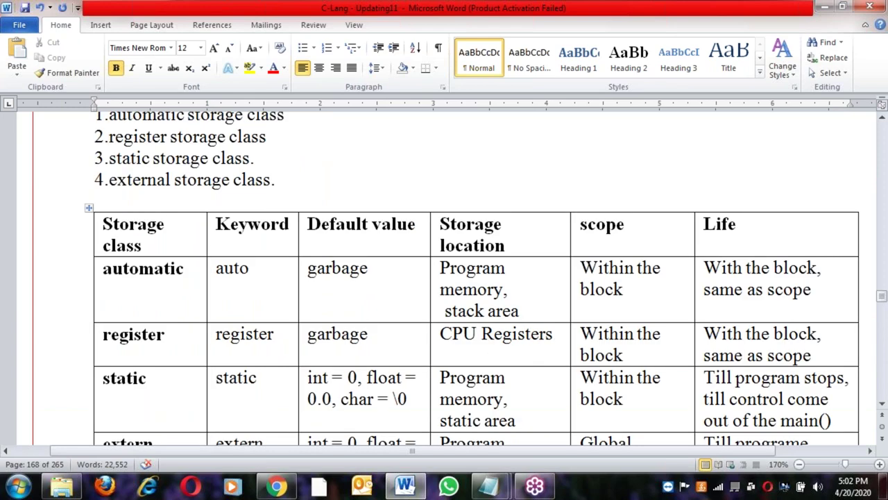
scroll(444, 278, "down", 1)
Click into the storage class table cells and scroll past the storage class sections
left_click(180, 288)
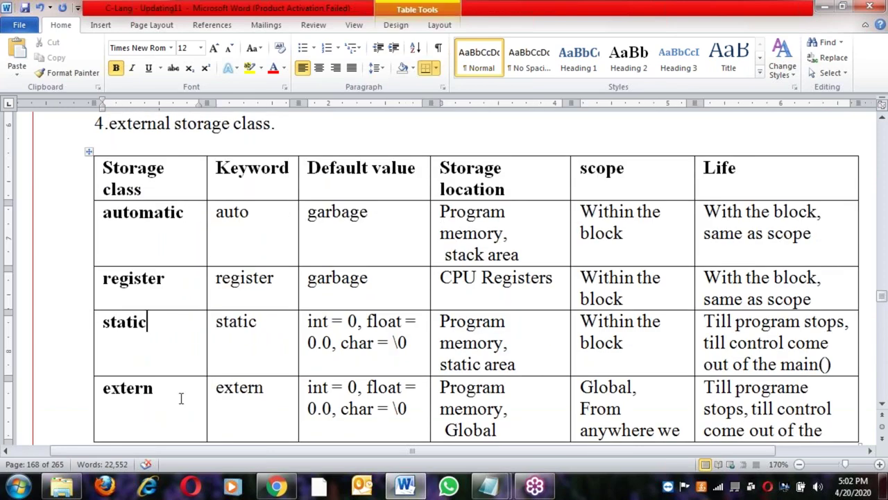
left_click(248, 167)
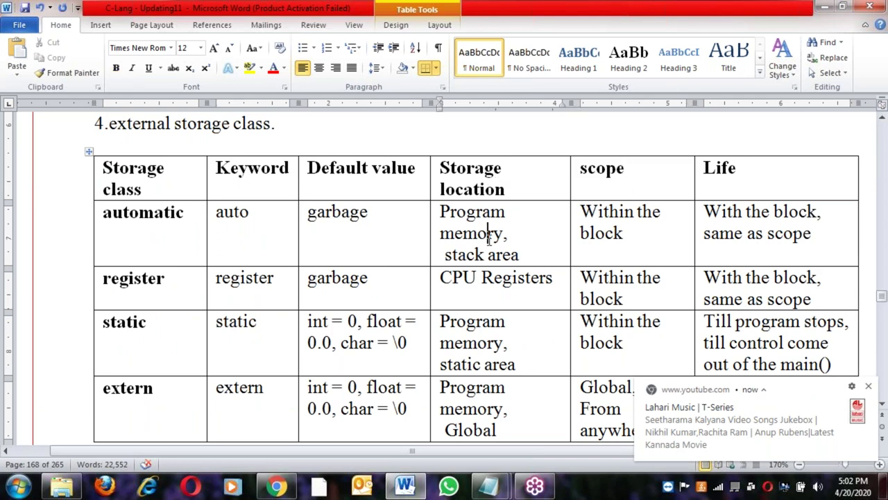
scroll(432, 292, "down", 10)
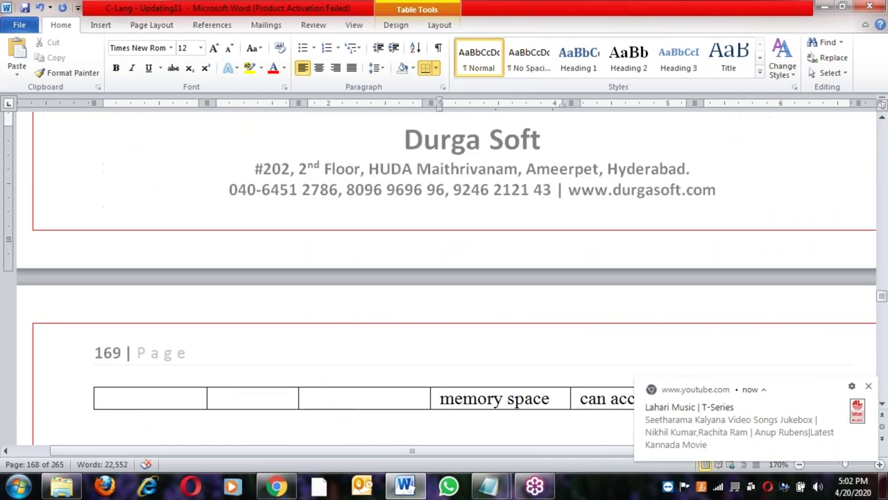
scroll(434, 290, "down", 20)
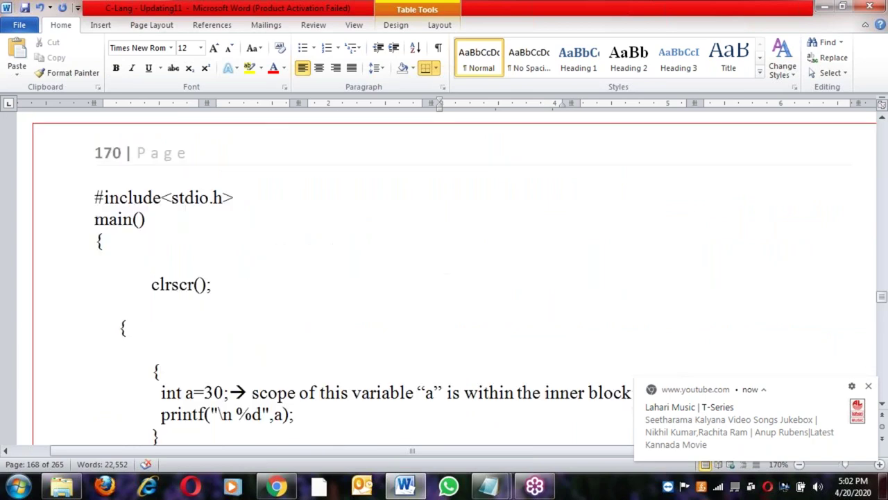
scroll(433, 290, "down", 20)
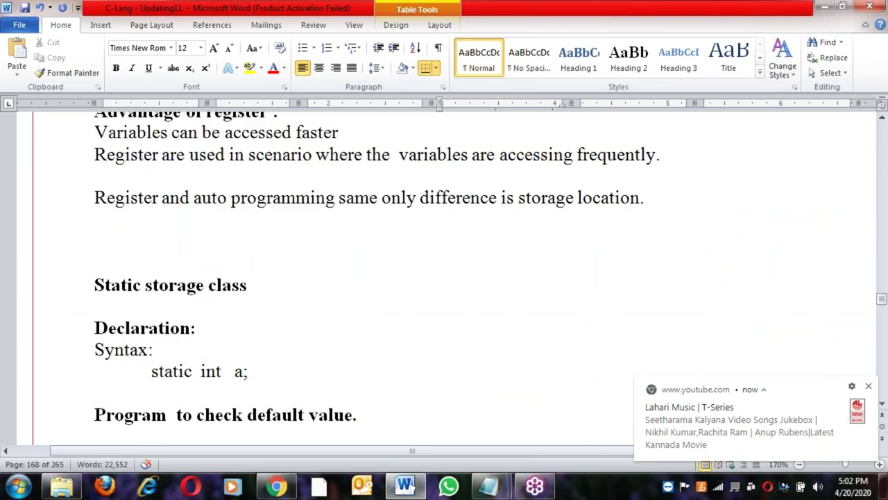
scroll(434, 290, "down", 20)
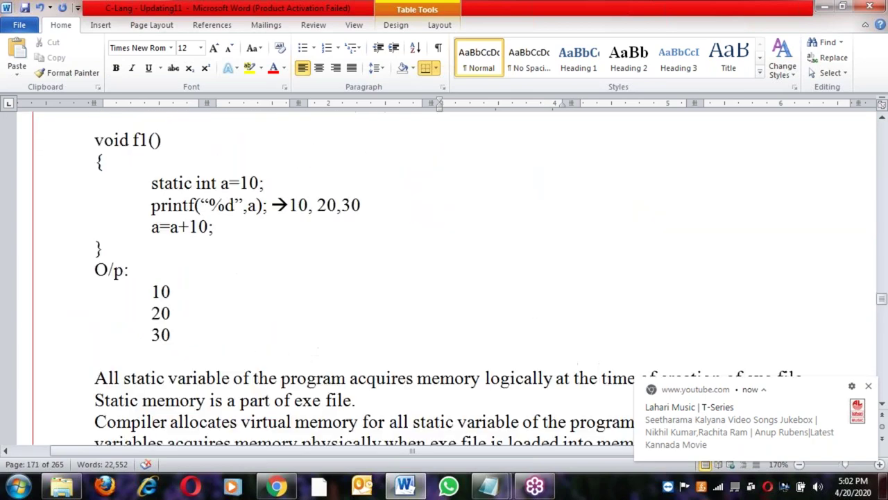
scroll(430, 345, "down", 15)
scroll(431, 345, "up", 2)
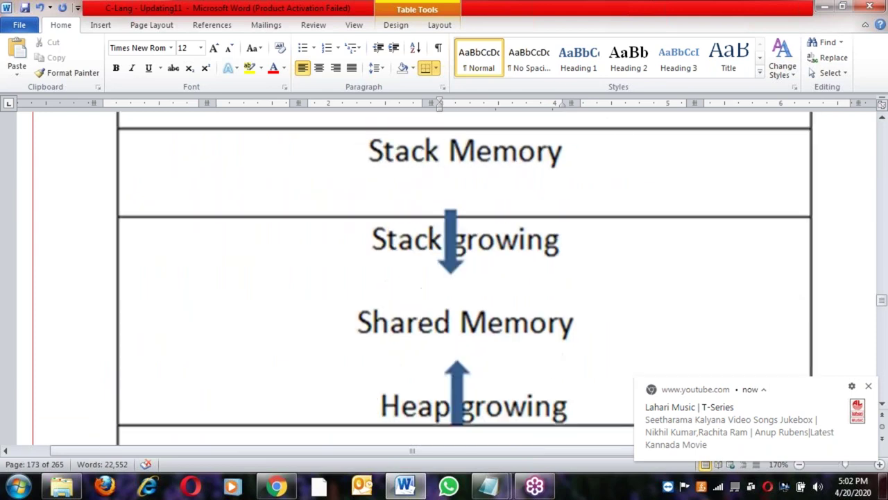
scroll(431, 343, "down", 4, "ctrl")
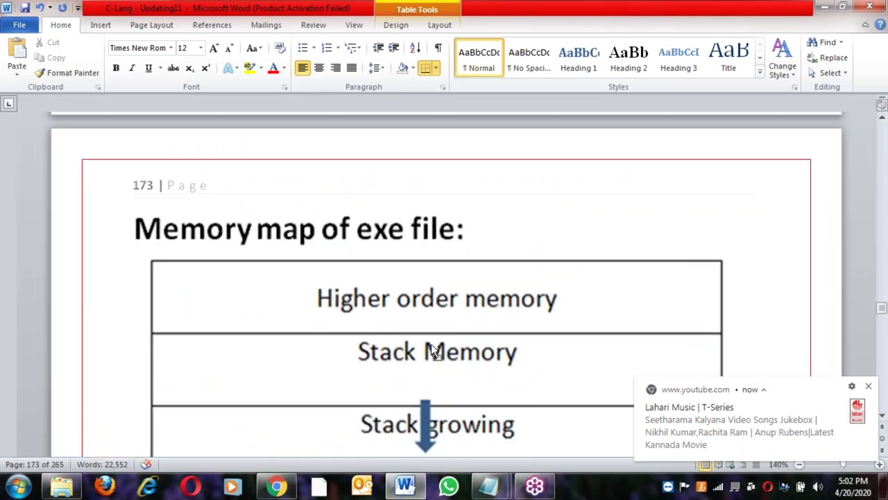
Dismiss the YouTube notification and scroll past the page 173 exe memory map to Stack Memory space
left_click(870, 386)
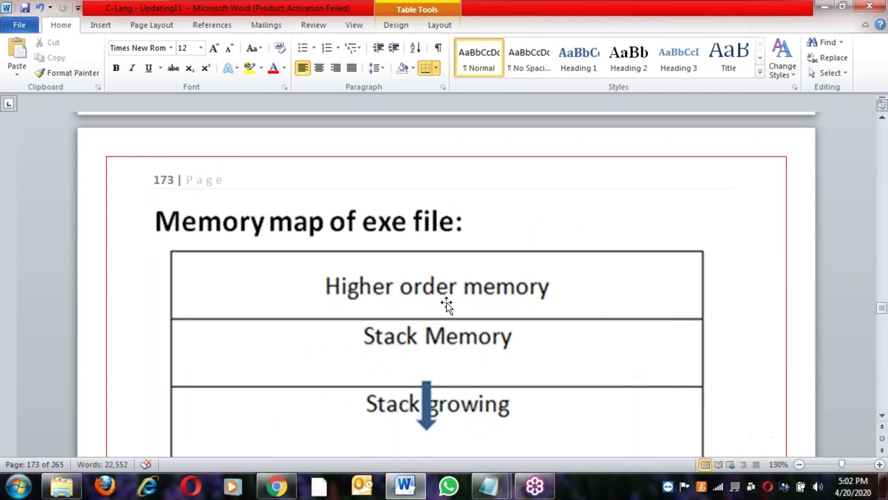
scroll(446, 306, "down", 2)
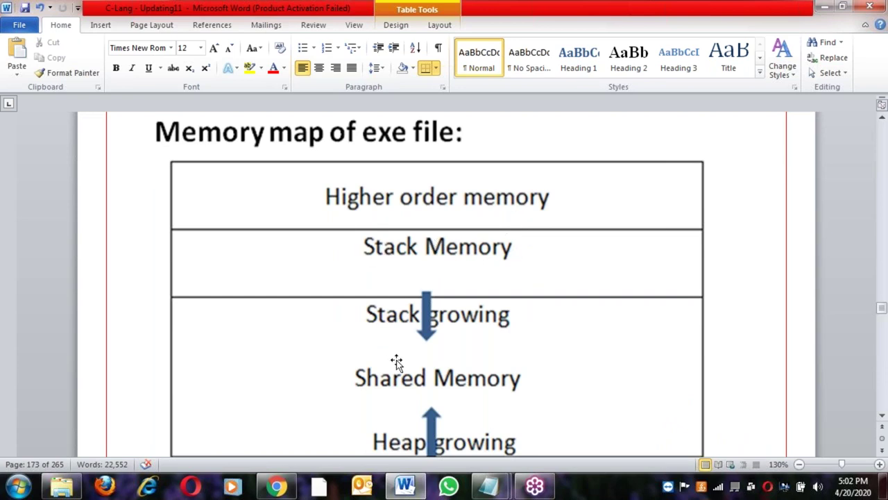
scroll(398, 355, "down", 2)
scroll(494, 359, "down", 1)
scroll(494, 362, "down", 3)
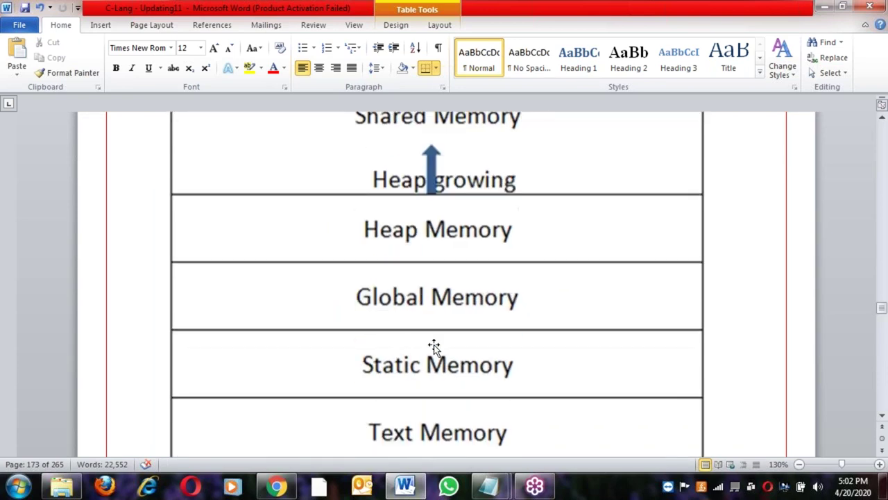
scroll(525, 369, "down", 1)
scroll(486, 366, "down", 1)
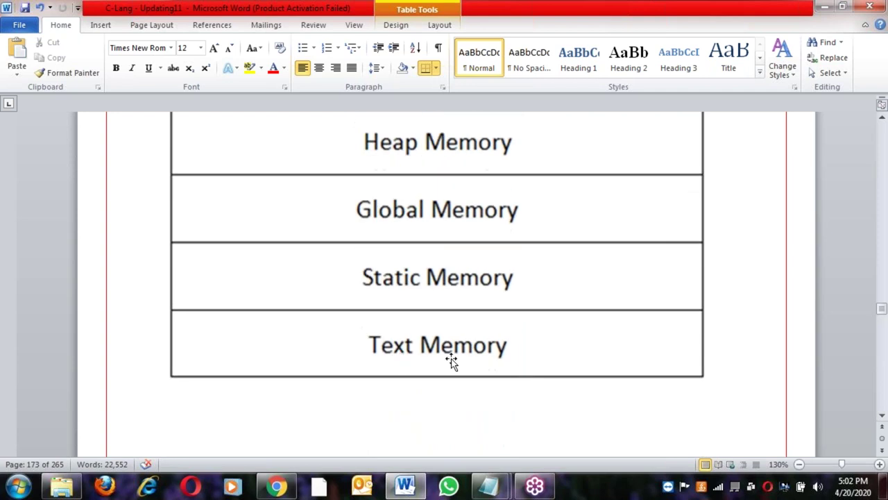
scroll(451, 317, "down", 1)
scroll(451, 317, "down", 10)
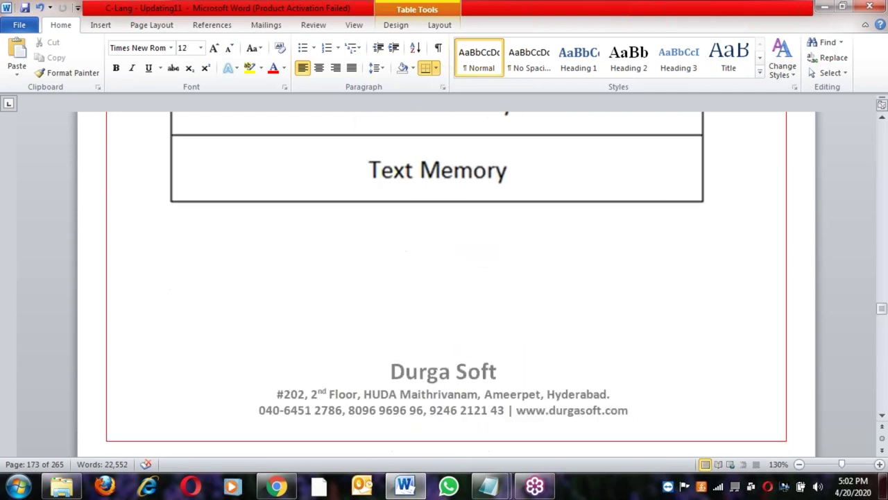
left_click(435, 269)
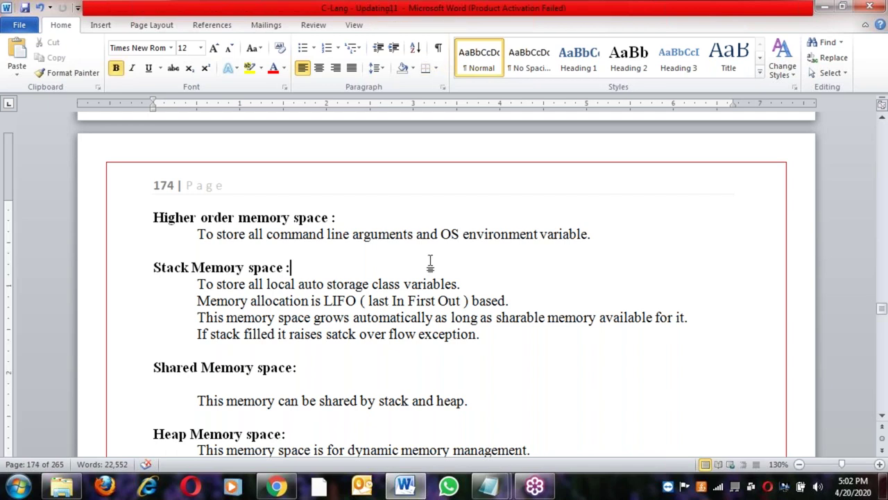
Scroll past the Linker box and Pre-Processor notes to the External storage class section
scroll(430, 262, "down", 3)
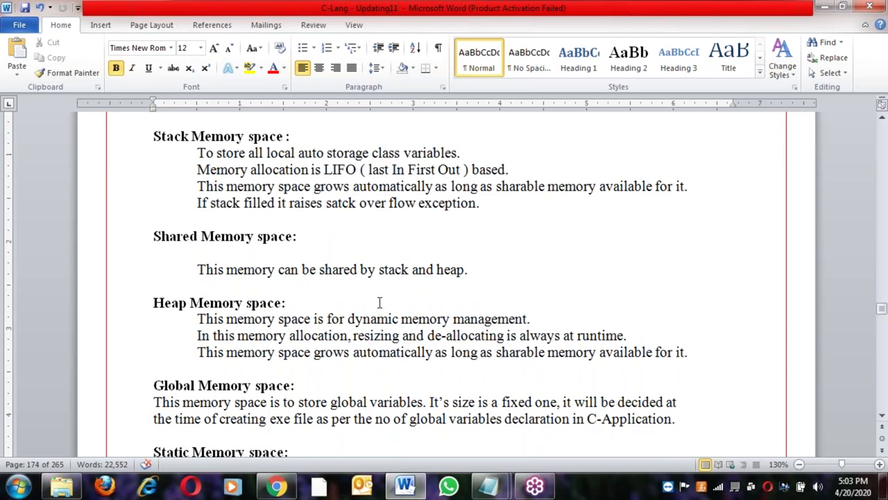
scroll(379, 303, "up", 2)
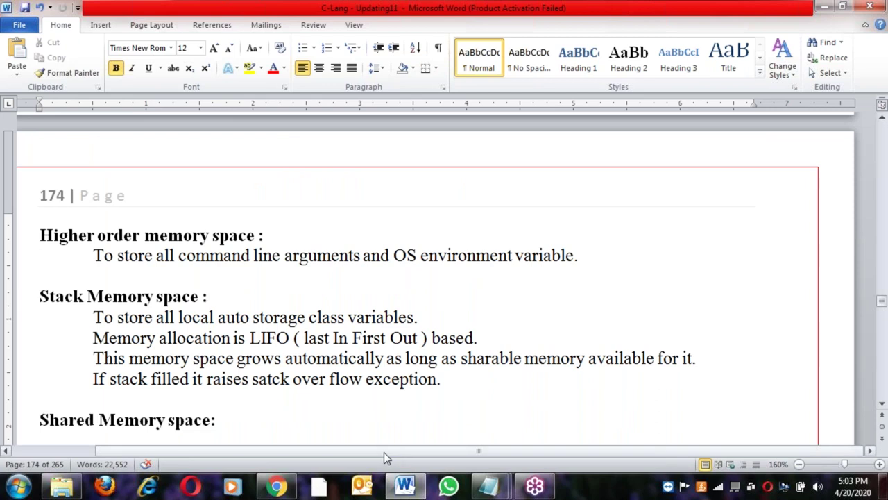
scroll(292, 444, "up", 1)
scroll(292, 439, "down", 15)
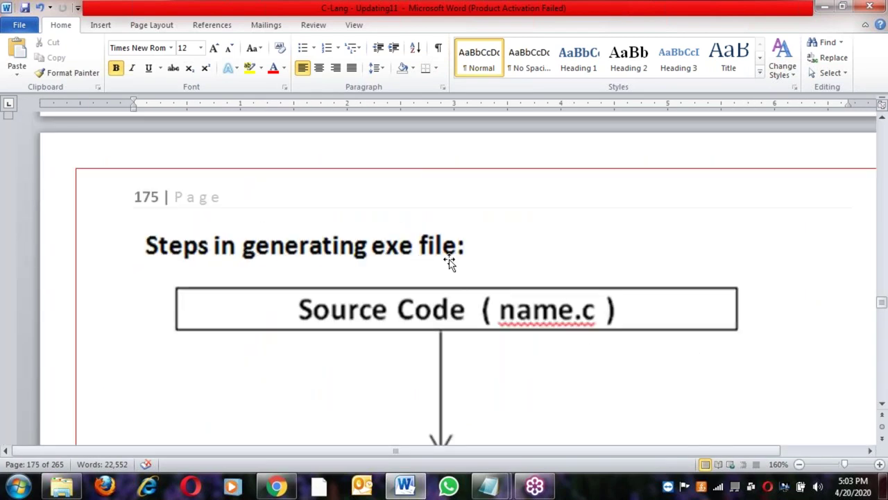
scroll(453, 261, "down", 1)
scroll(485, 249, "down", 1)
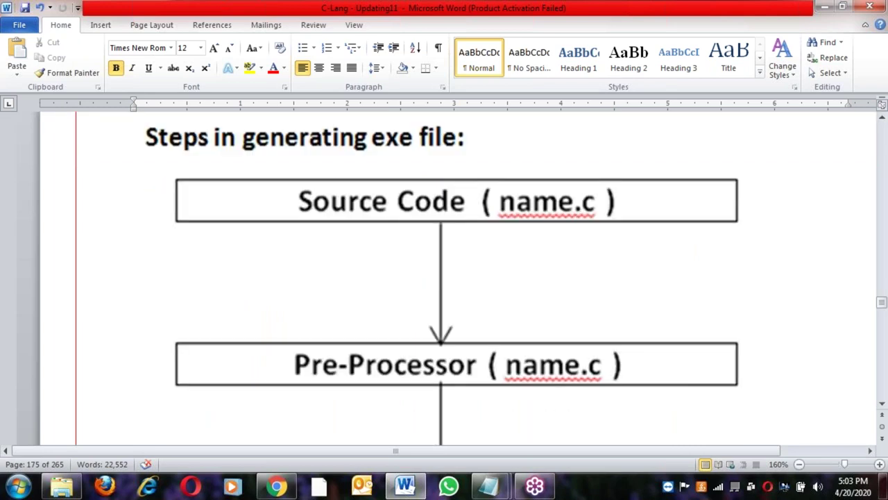
scroll(543, 355, "down", 12)
left_click(430, 342)
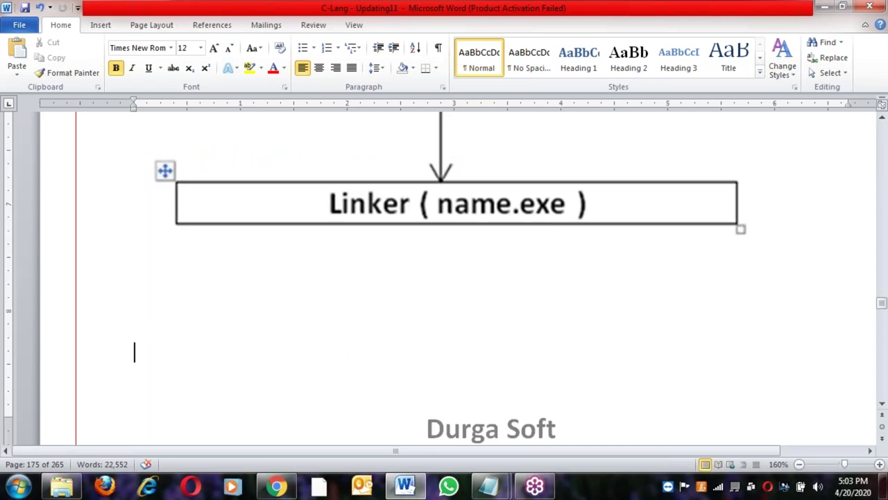
scroll(369, 315, "down", 9)
left_click(368, 266)
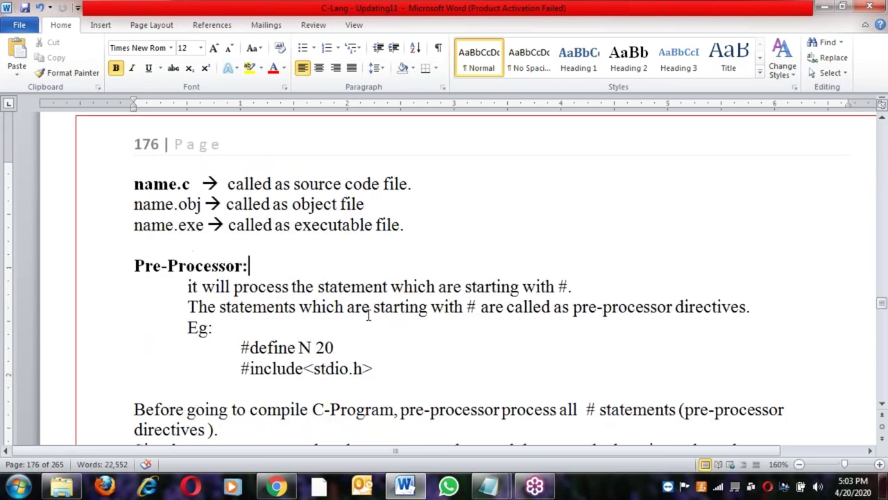
scroll(369, 316, "down", 15)
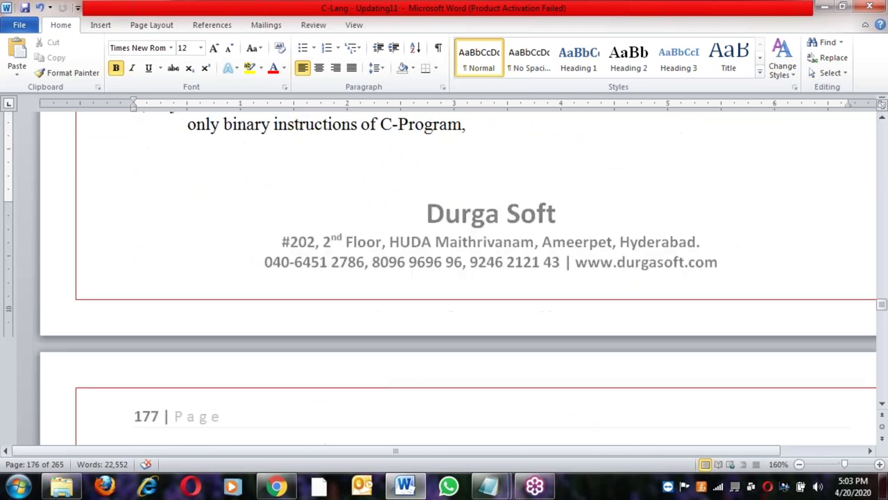
scroll(375, 384, "down", 6)
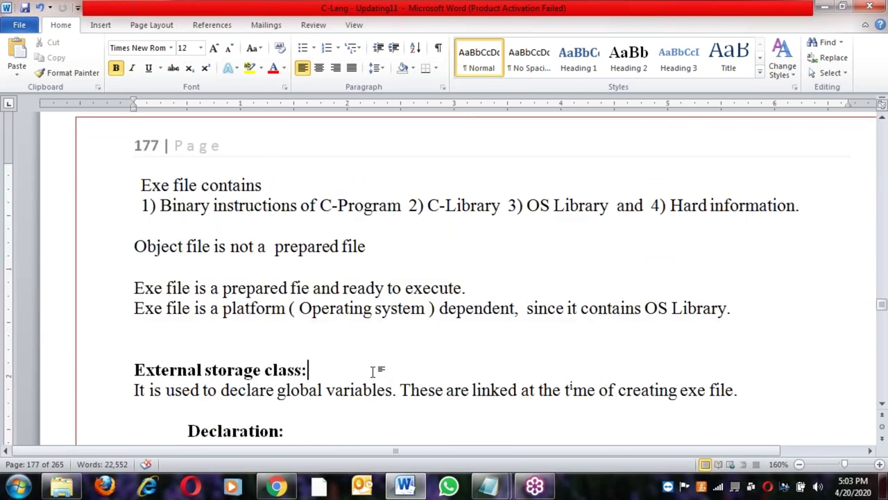
left_click(395, 358)
scroll(392, 360, "down", 5)
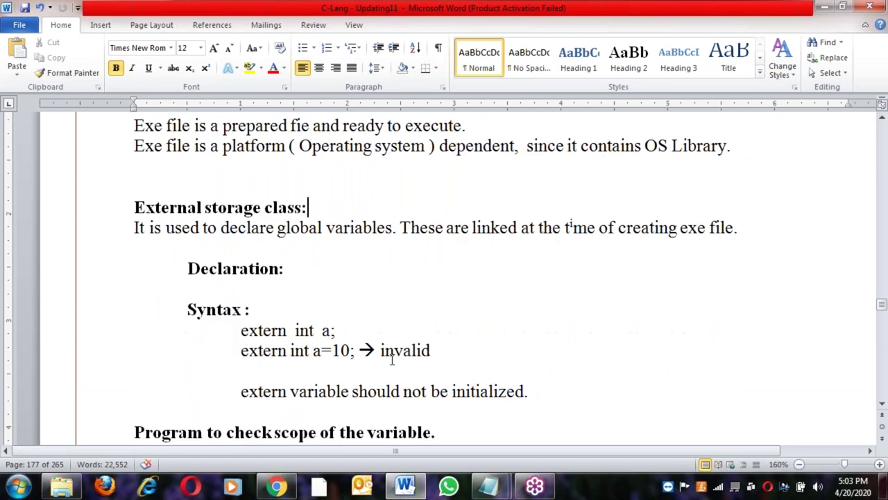
scroll(392, 360, "down", 20)
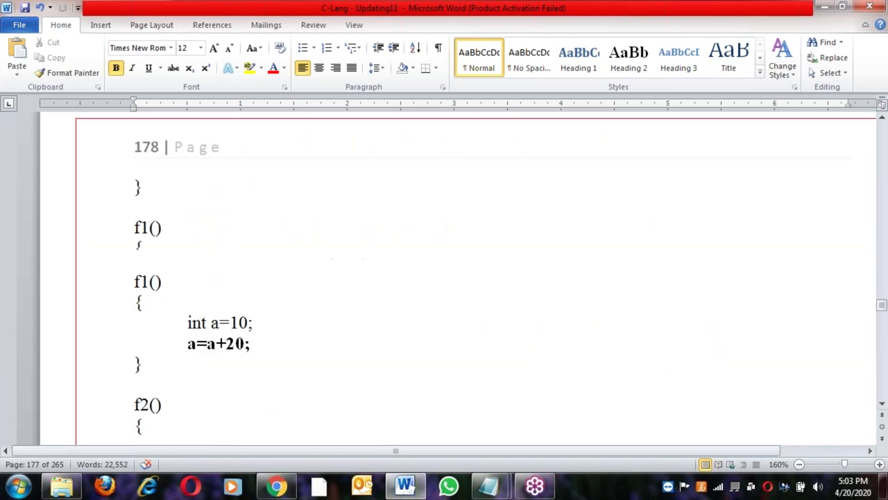
scroll(392, 359, "down", 3)
View the untitled Notepad outline at the Data Structures line, then return to C-Lang - Updating11
mouse_move(495, 491)
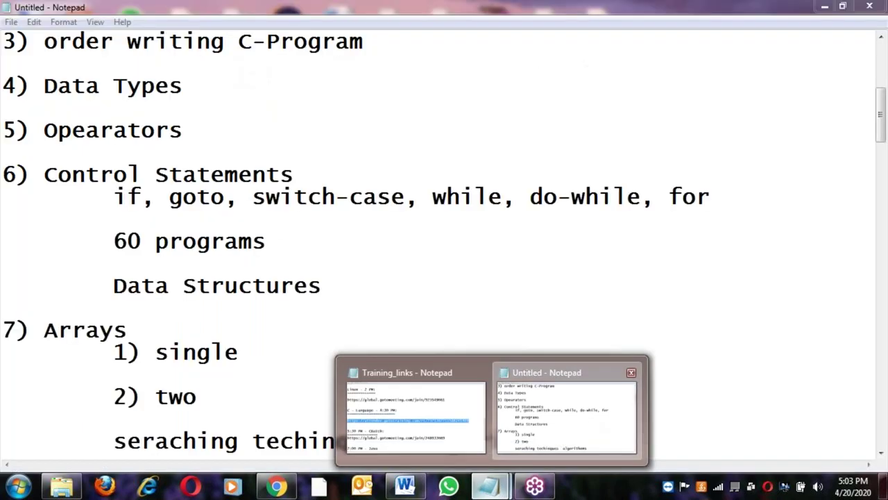
left_click(591, 428)
key("Up")
key("Up")
key("Up")
key("End")
left_click(406, 485)
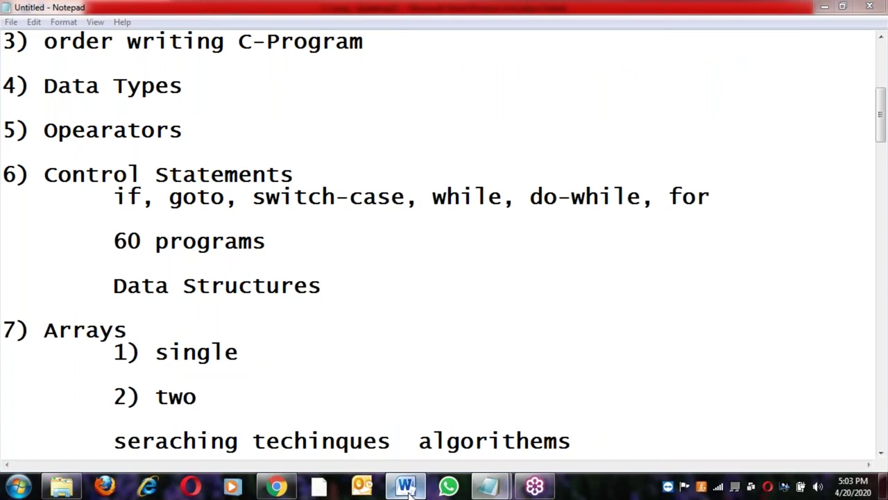
scroll(342, 355, "down", 20)
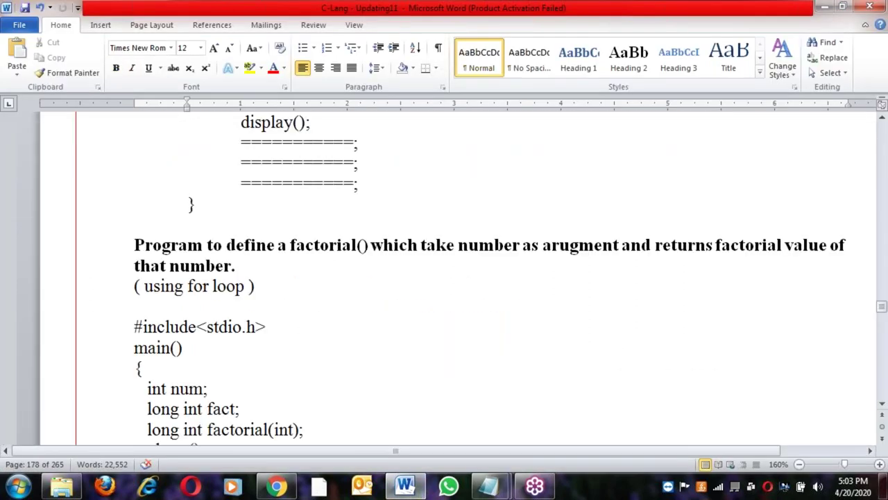
Scroll to the Call by Reference heading and onward through the functions notes
scroll(342, 355, "down", 15)
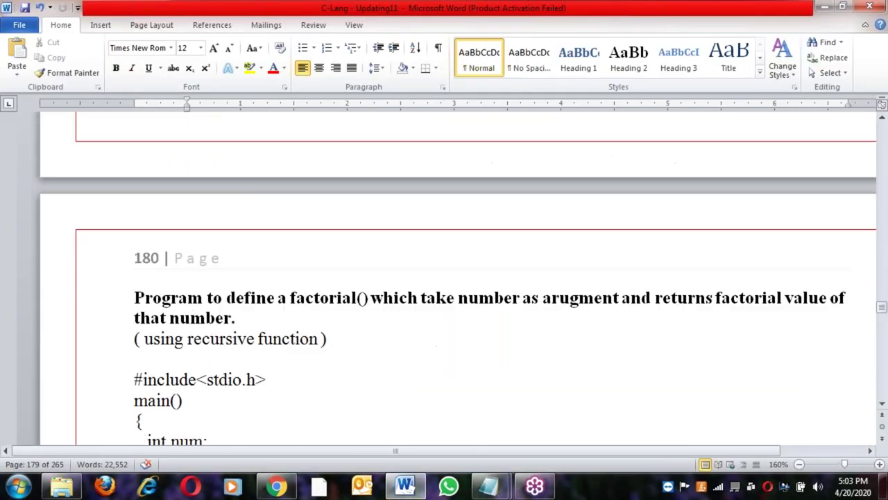
scroll(458, 277, "down", 15)
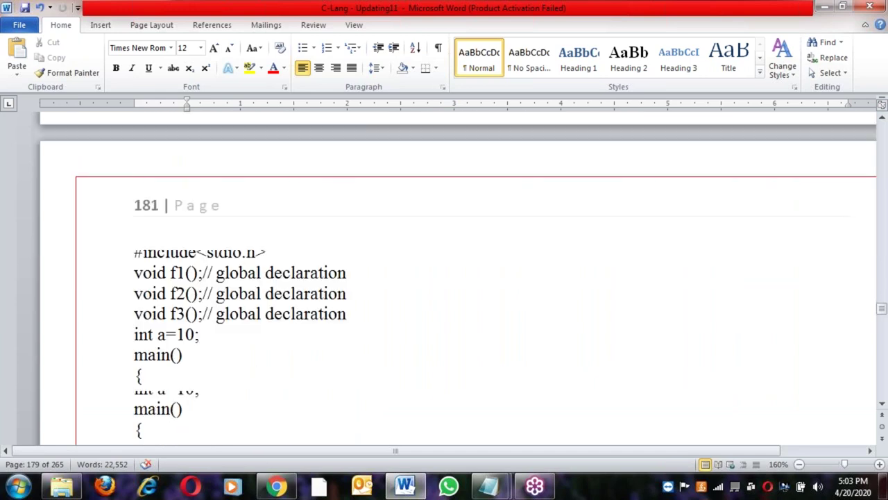
scroll(344, 363, "down", 15)
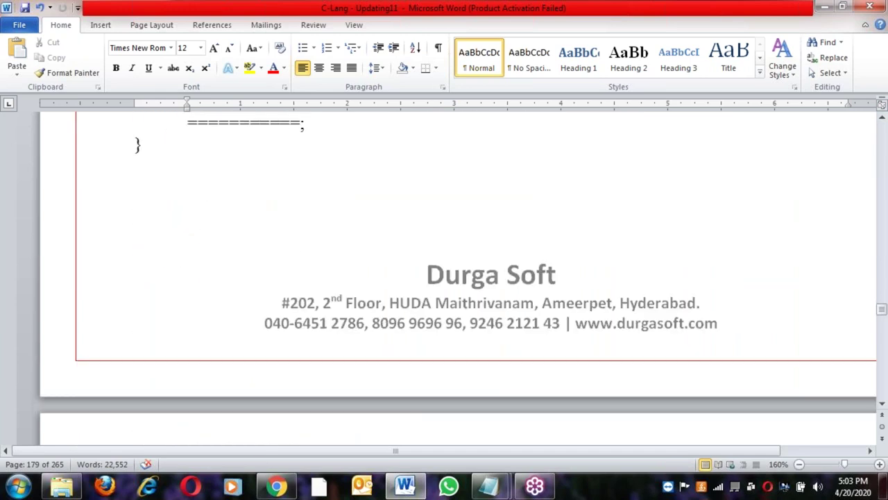
scroll(345, 362, "up", 3)
left_click(300, 381)
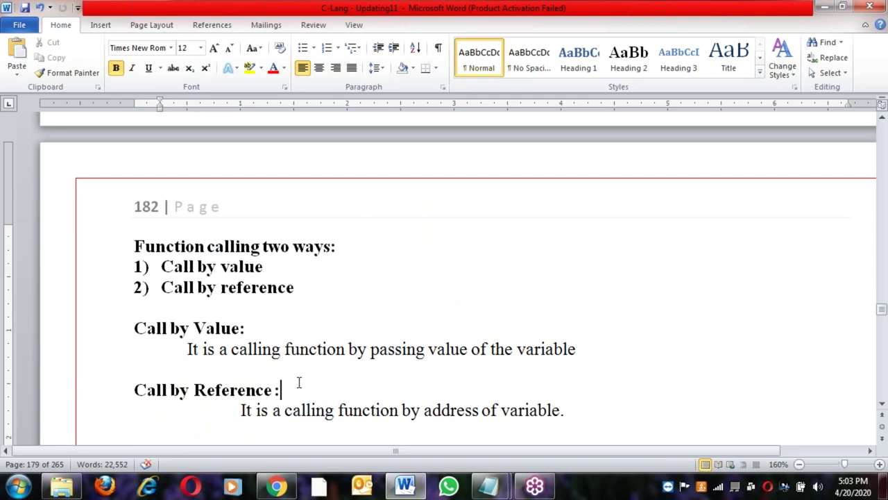
scroll(300, 382, "down", 6)
scroll(300, 382, "down", 10)
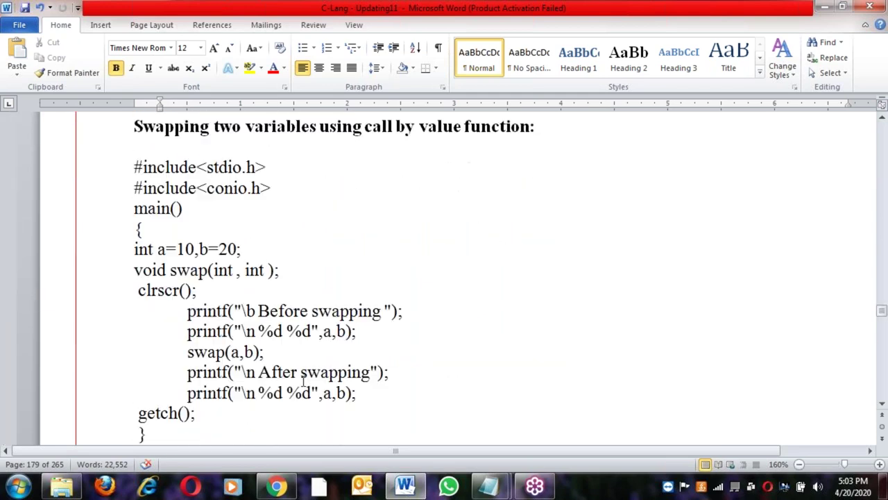
scroll(303, 381, "down", 12)
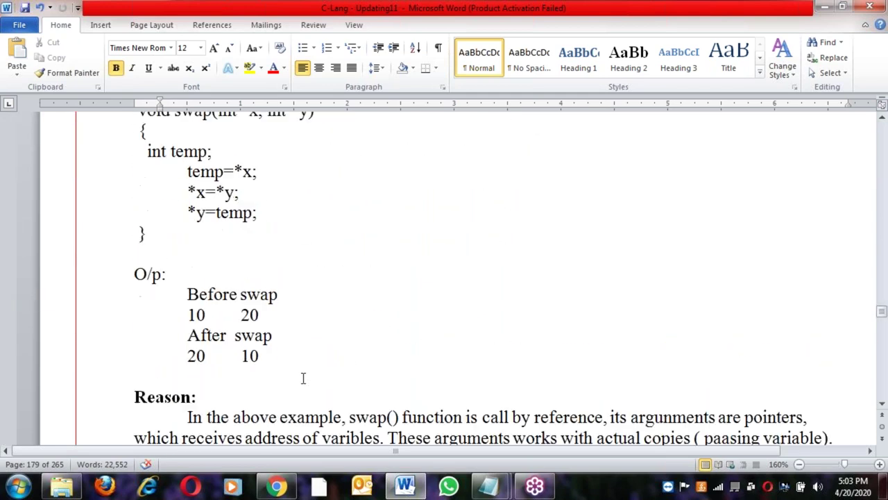
scroll(444, 277, "down", 14)
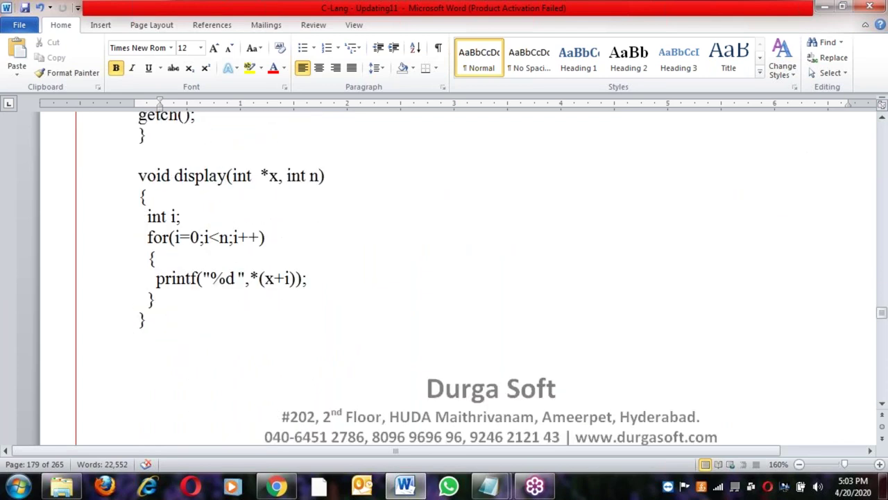
scroll(444, 277, "down", 18)
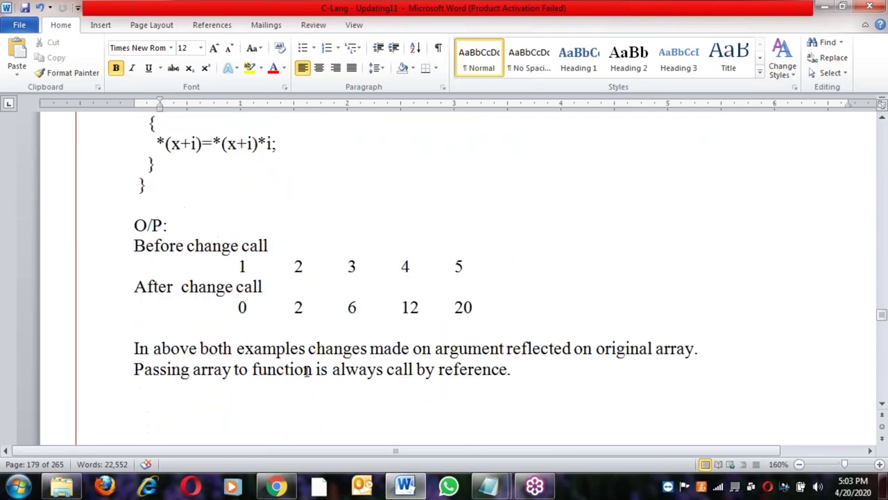
scroll(444, 277, "down", 15)
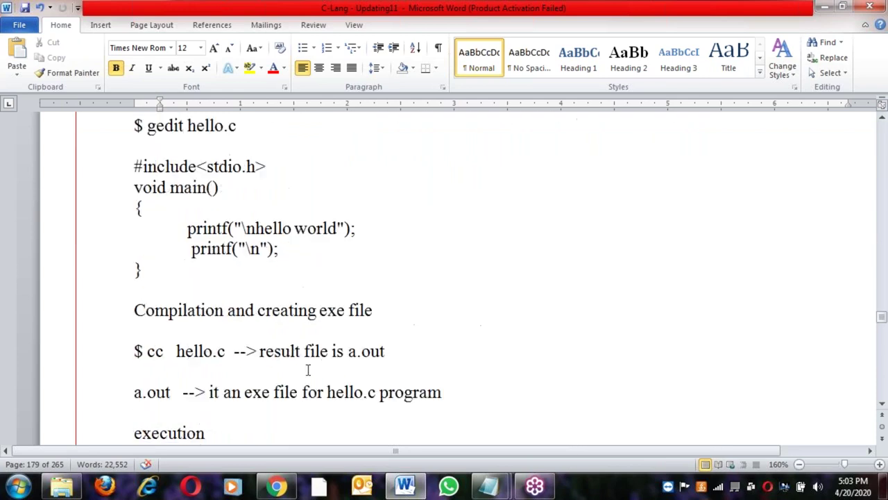
scroll(307, 369, "down", 12)
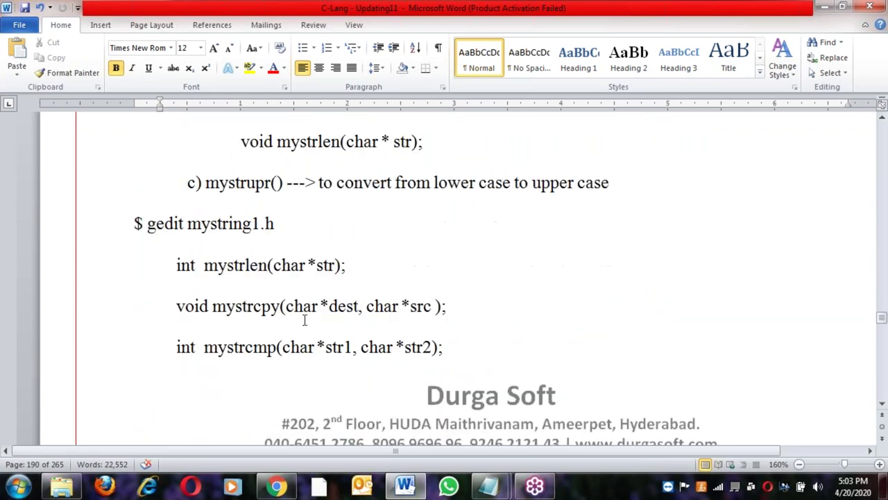
Revisit the Creating header file and Developing C-Program in Linux headings, zooming the view to 170%
scroll(298, 312, "up", 15)
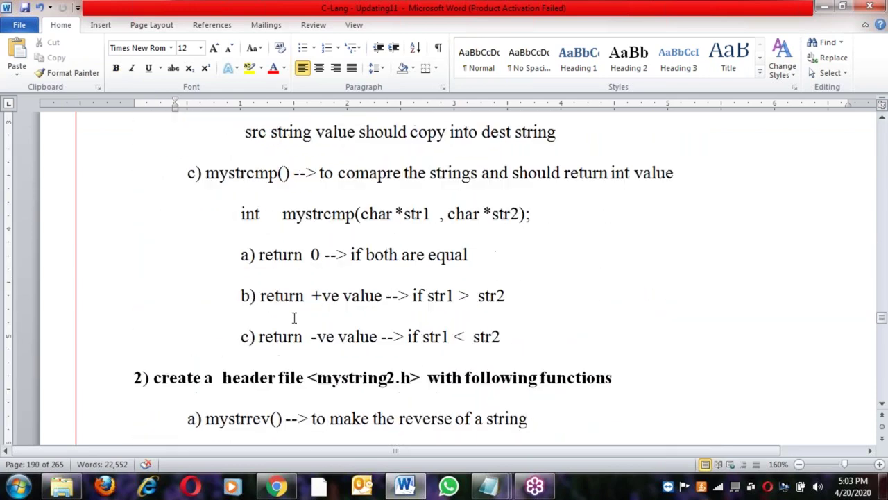
scroll(294, 319, "up", 1)
left_click(300, 229)
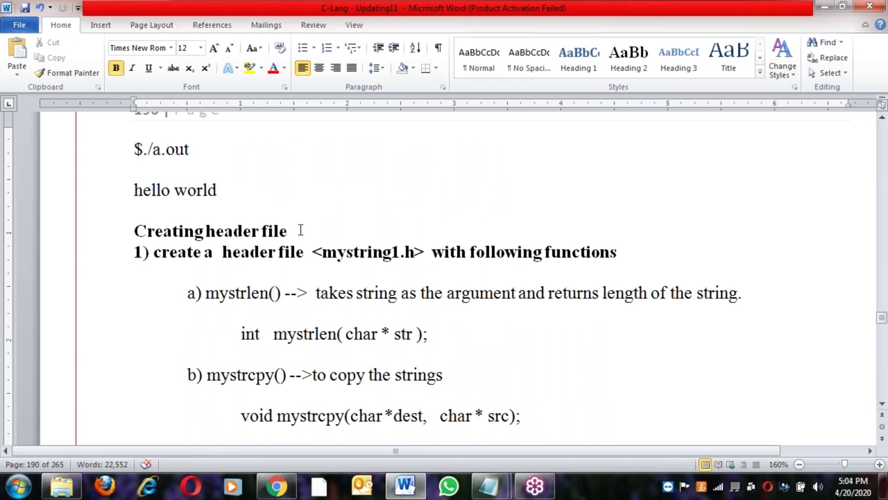
scroll(299, 230, "up", 10)
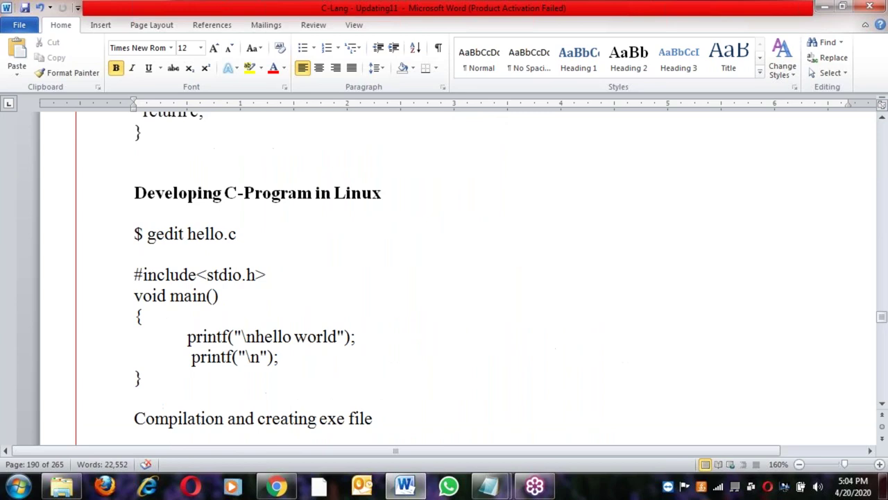
scroll(277, 300, "up", 2)
left_click(345, 300)
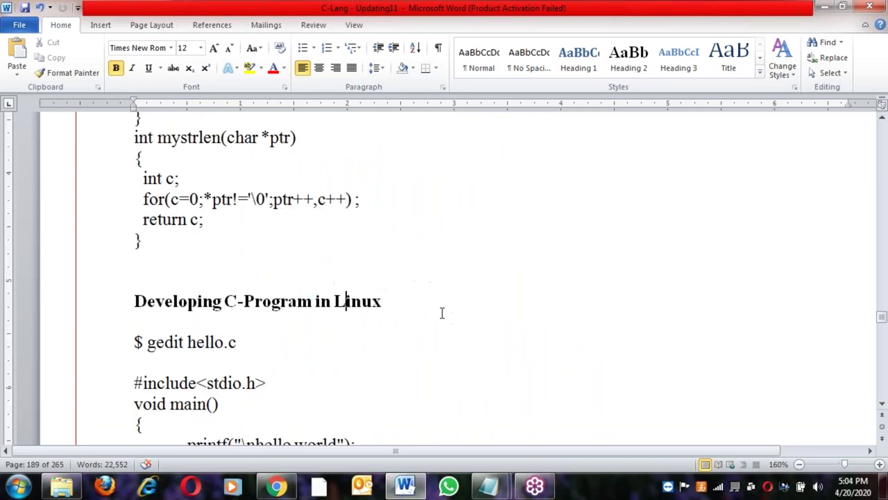
scroll(441, 313, "down", 3)
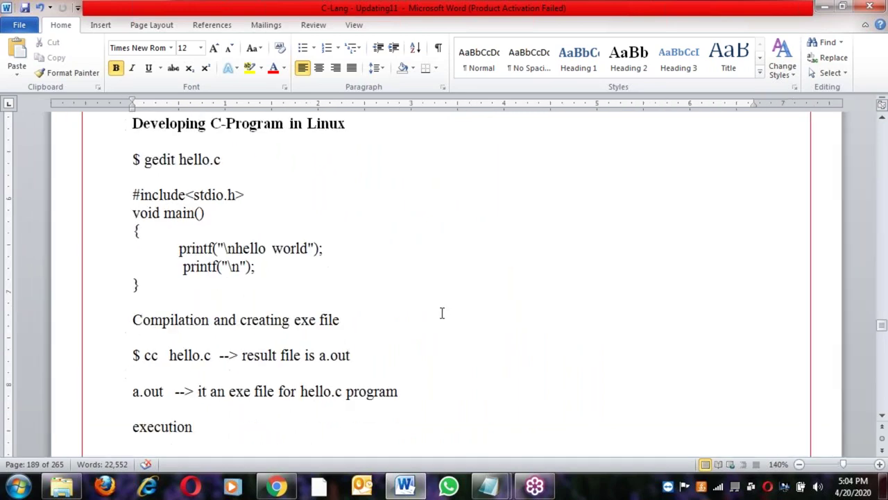
scroll(441, 313, "right", 3)
left_click_drag(351, 447, 258, 446)
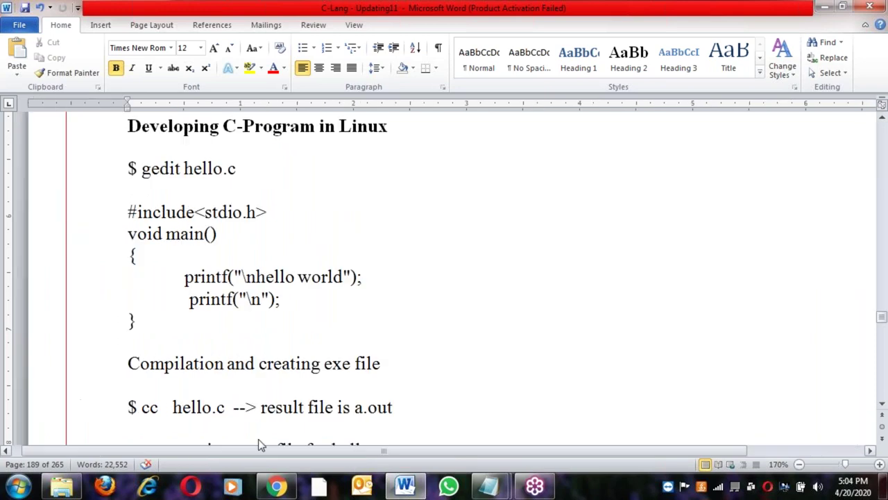
scroll(297, 326, "up", 1)
left_click(297, 326)
scroll(297, 326, "down", 10)
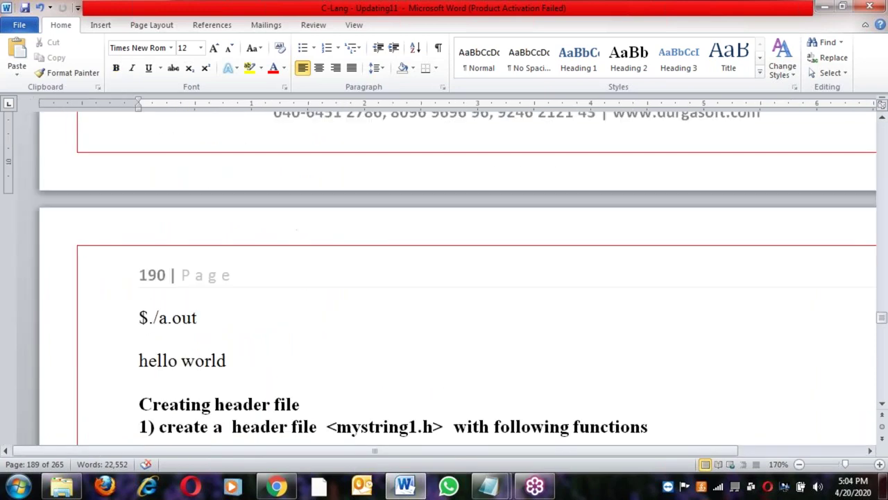
Highlight the Creating header file heading and mystring1.h name, then scroll on to page 195
left_click_drag(141, 179, 316, 179)
left_click(287, 201)
left_click(409, 201)
scroll(391, 287, "down", 15)
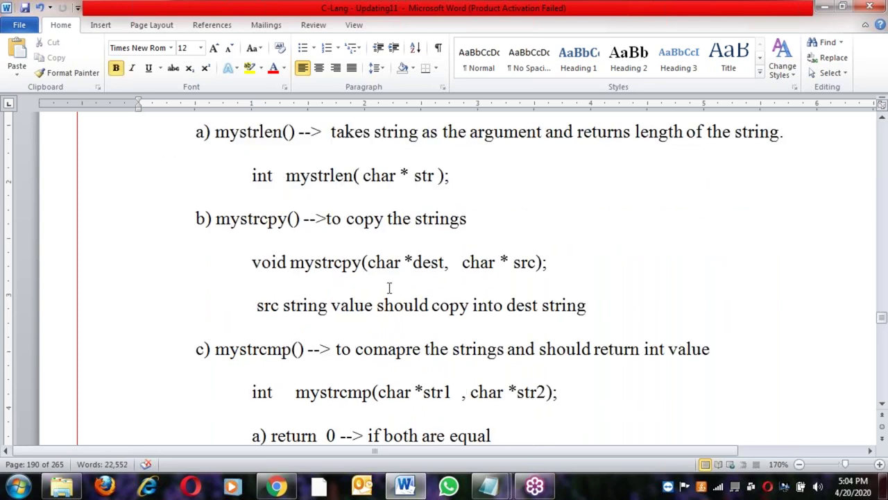
scroll(458, 278, "down", 15)
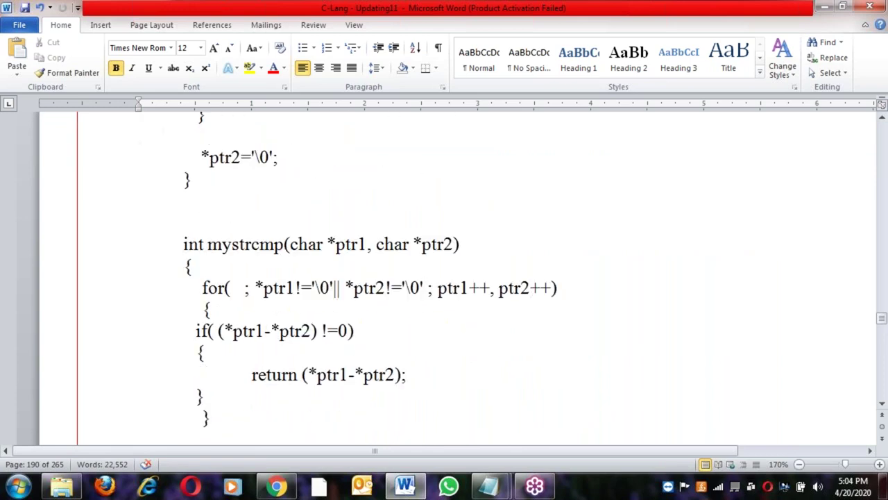
scroll(382, 326, "down", 15)
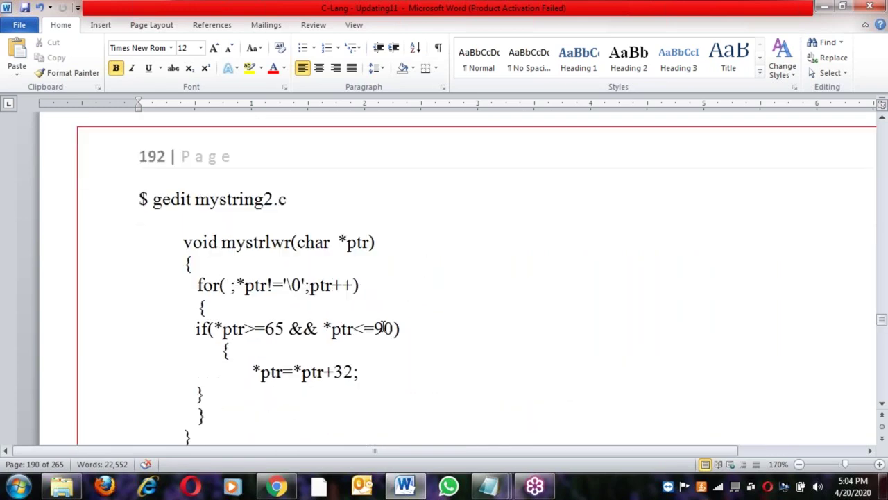
scroll(383, 326, "down", 15)
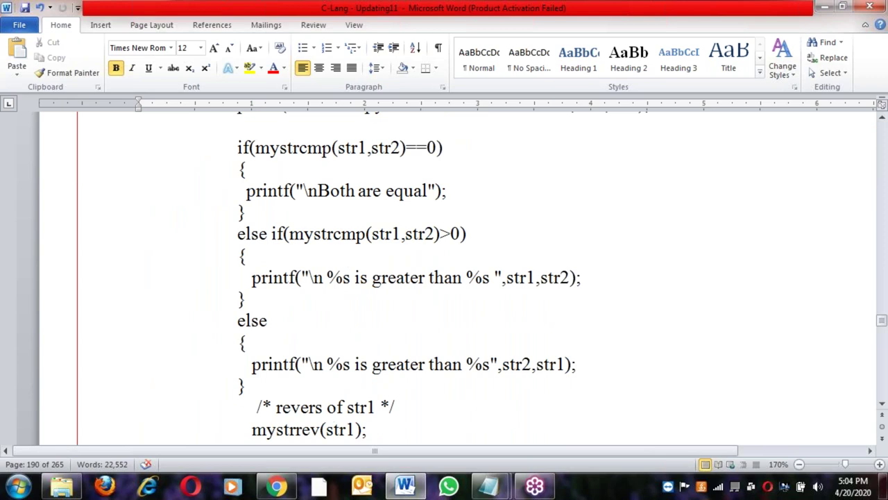
scroll(458, 277, "down", 8)
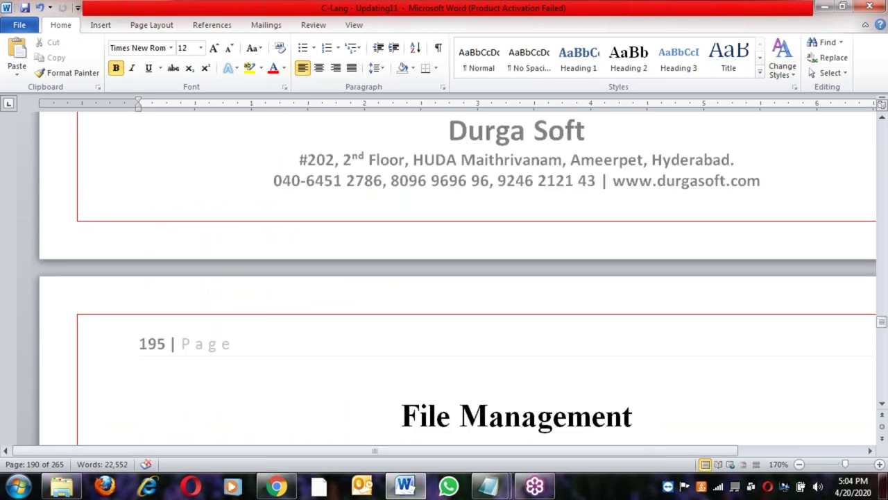
Highlight the File Management heading, the file definition and the closing-a-file operation
left_click(428, 246)
left_click(357, 319)
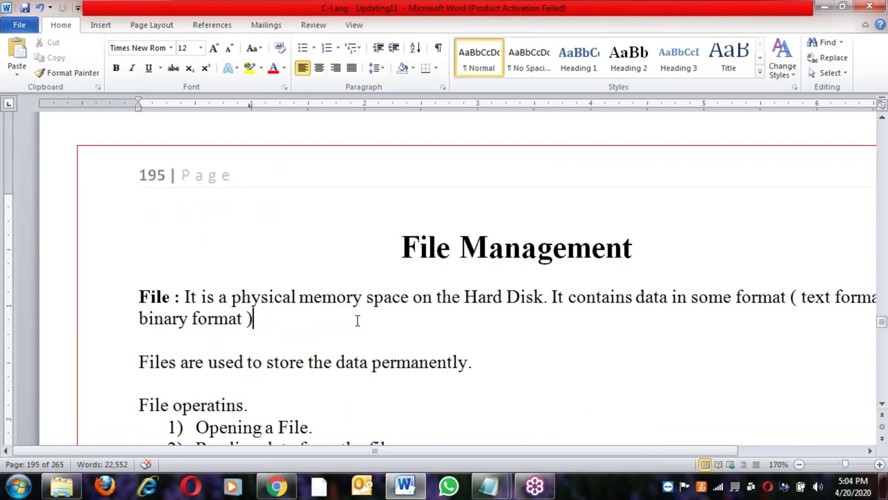
scroll(357, 319, "down", 3)
scroll(357, 319, "down", 3)
left_click(247, 323)
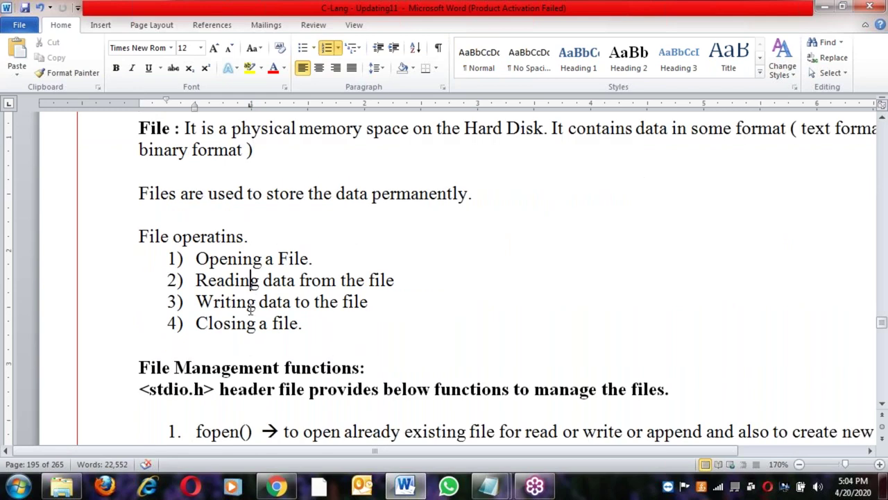
scroll(273, 350, "down", 6)
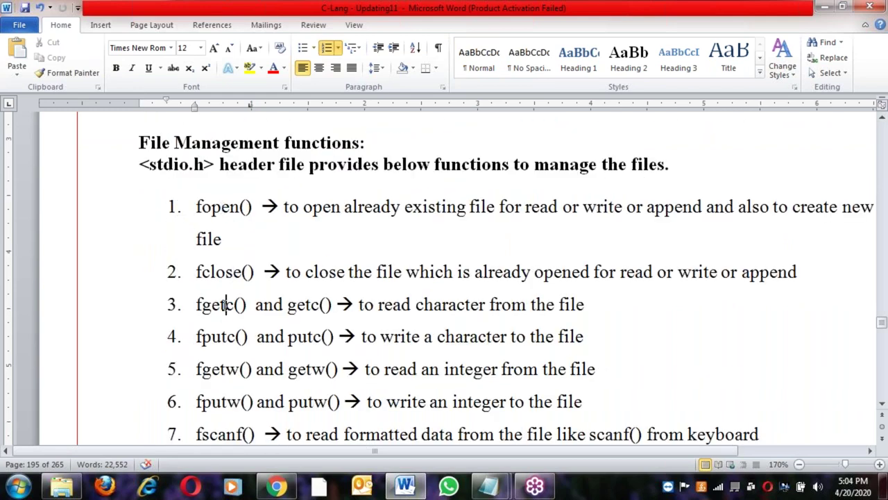
scroll(222, 307, "down", 1)
scroll(222, 307, "down", 13)
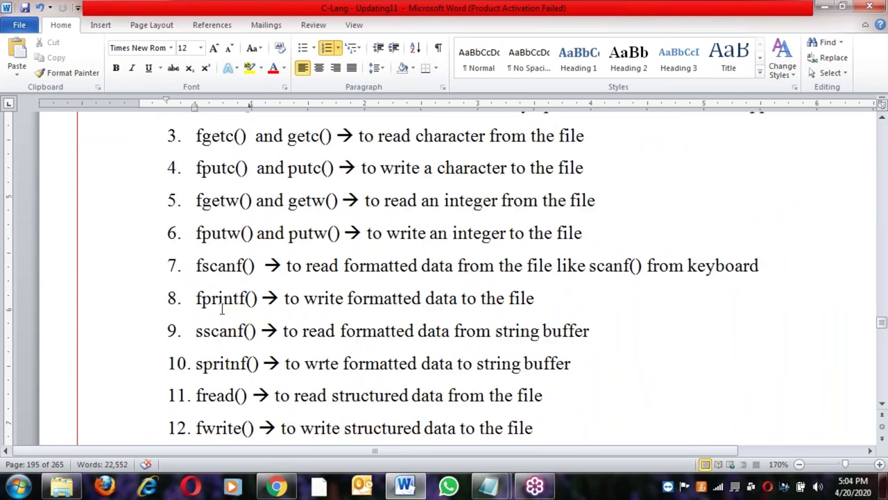
scroll(222, 307, "up", 4)
scroll(464, 312, "up", 2)
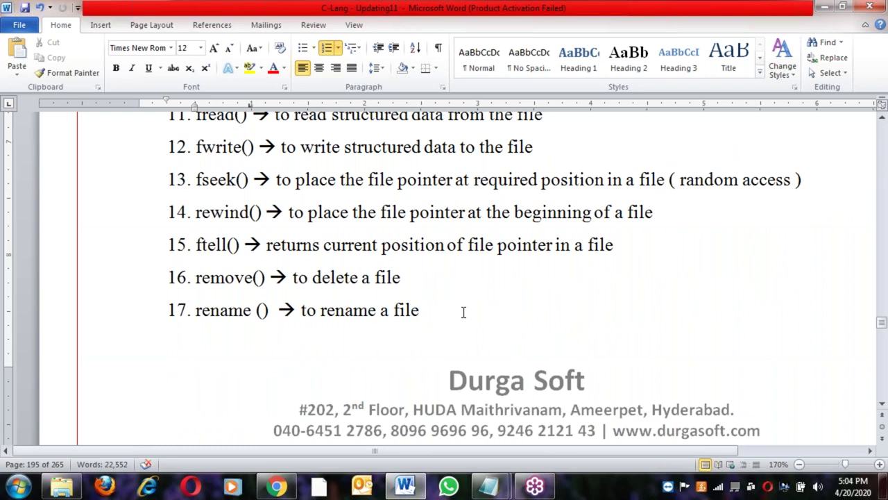
scroll(463, 313, "down", 9)
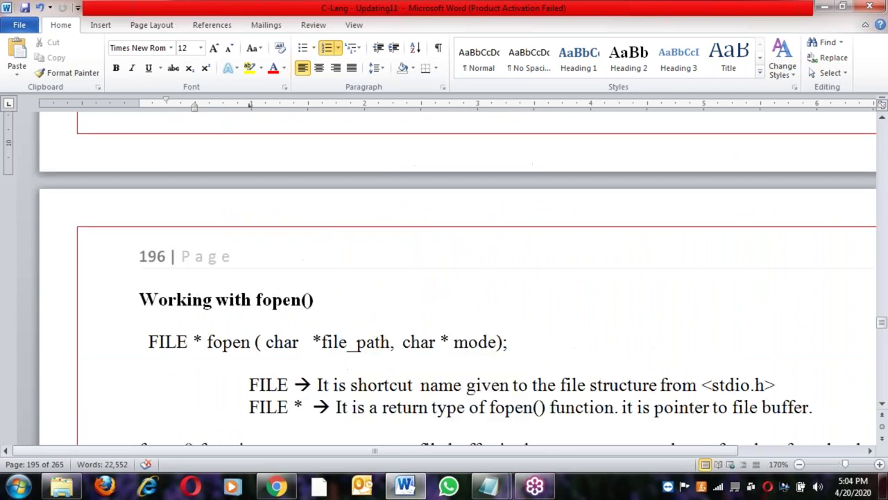
Move from the Working with fopen() heading past the fwrite, fread and fseek notes to the C-Project heading on page 202
left_click(248, 174)
scroll(274, 285, "down", 10)
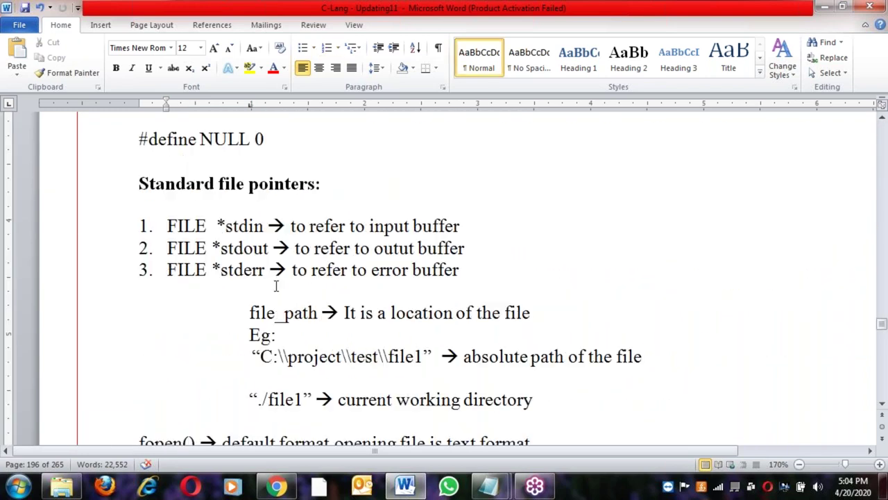
scroll(275, 285, "down", 12)
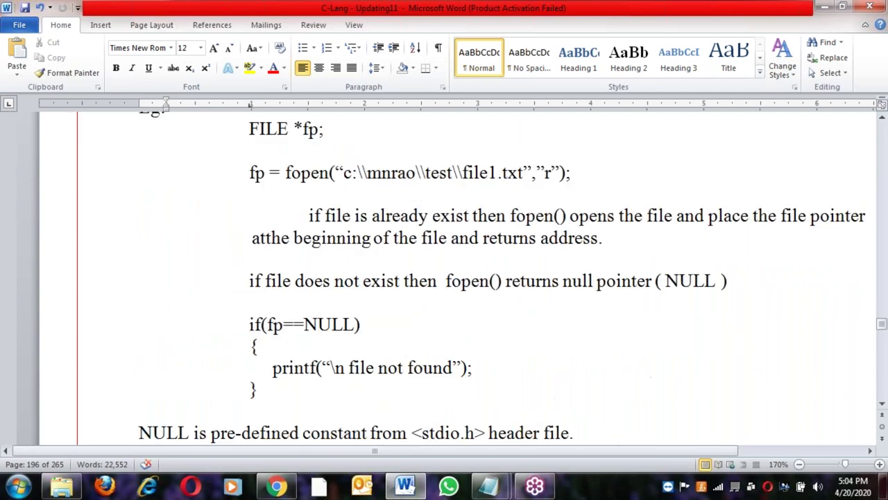
scroll(275, 285, "down", 12)
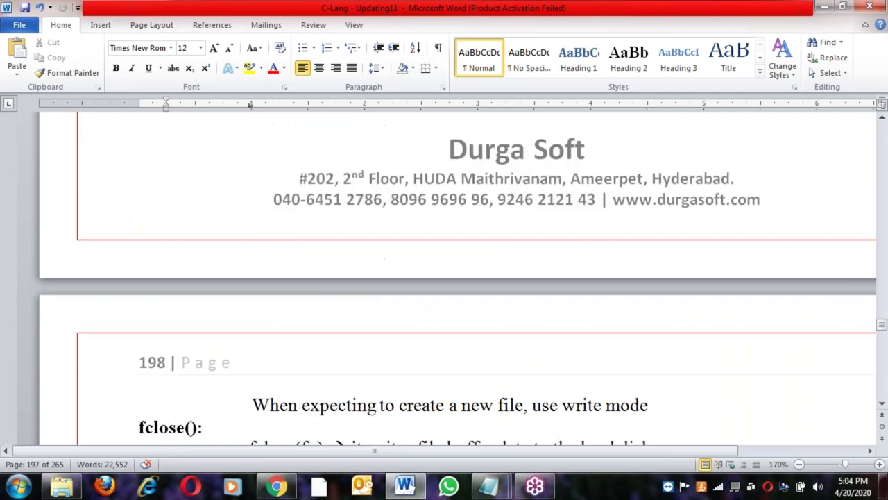
scroll(458, 278, "down", 9)
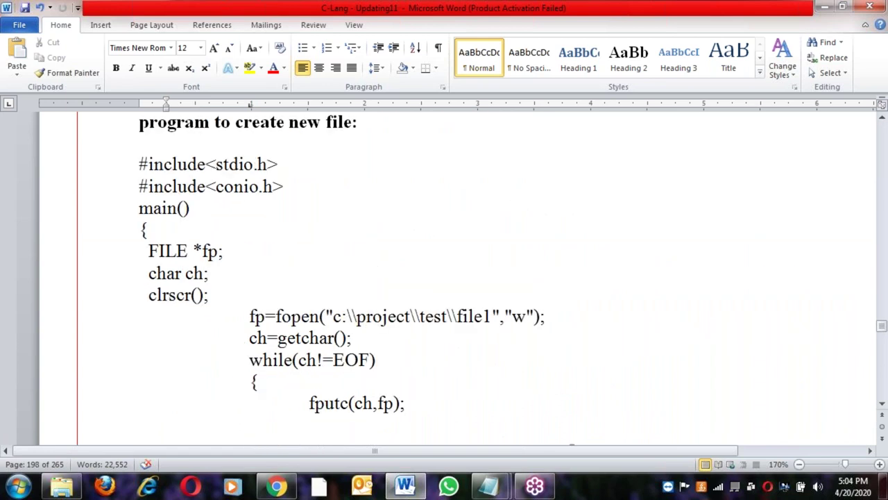
scroll(307, 268, "up", 3)
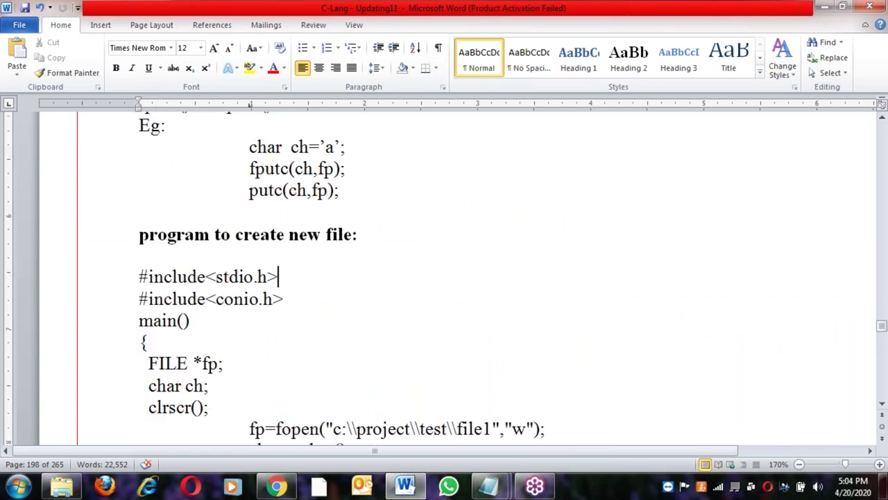
scroll(307, 268, "down", 6)
scroll(185, 293, "down", 2)
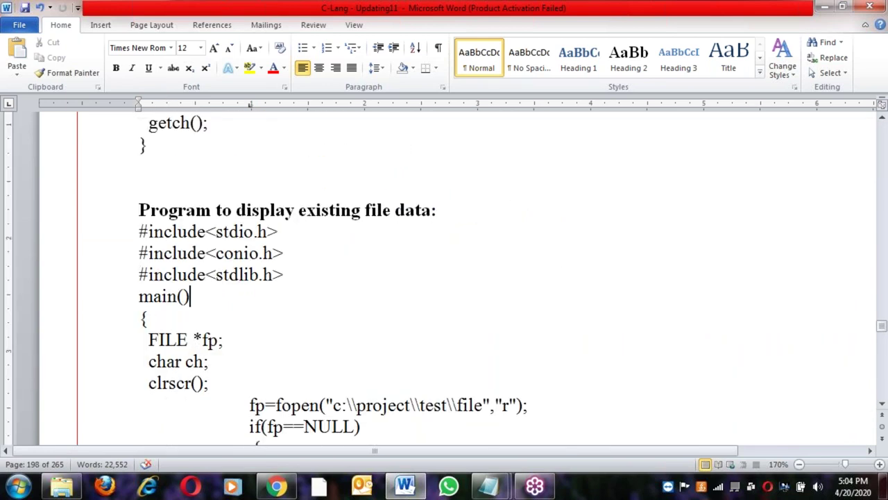
scroll(184, 293, "down", 7)
scroll(458, 277, "down", 15)
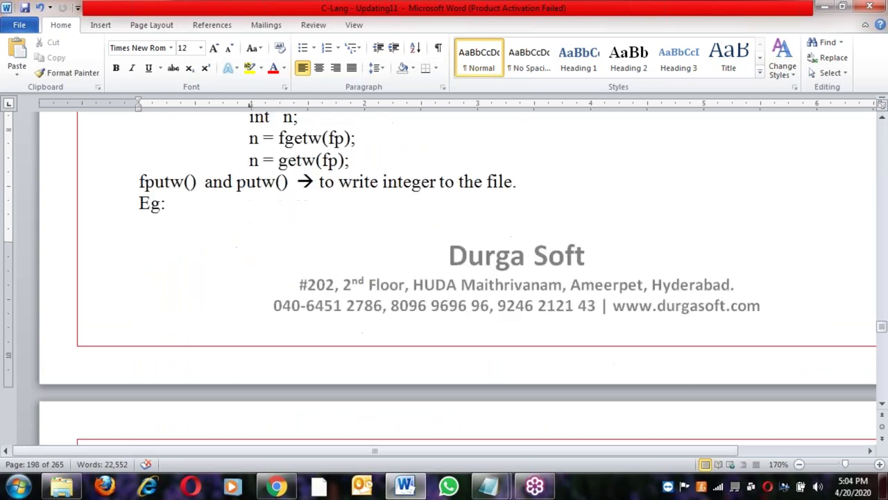
scroll(284, 174, "down", 5)
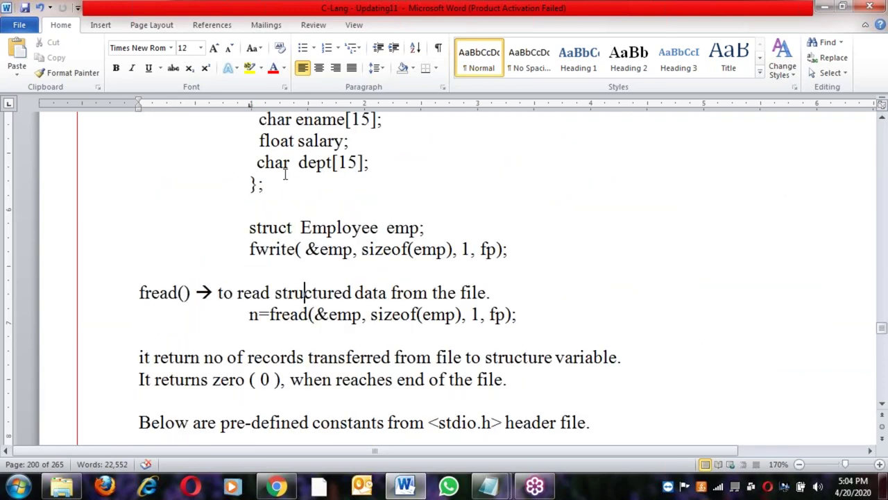
scroll(302, 319, "down", 7)
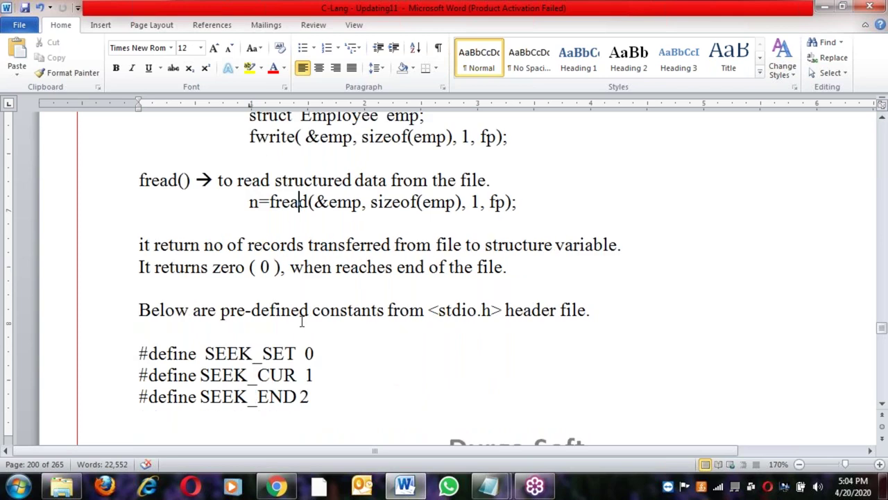
scroll(444, 278, "down", 15)
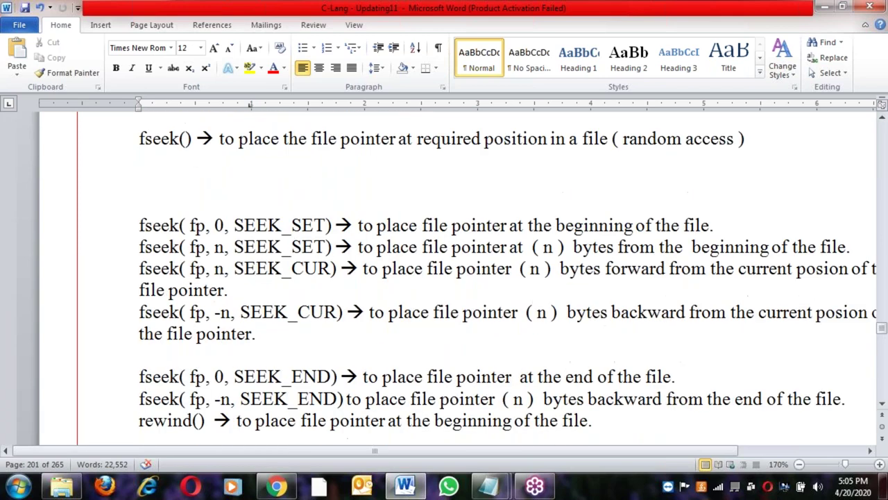
scroll(496, 279, "down", 15)
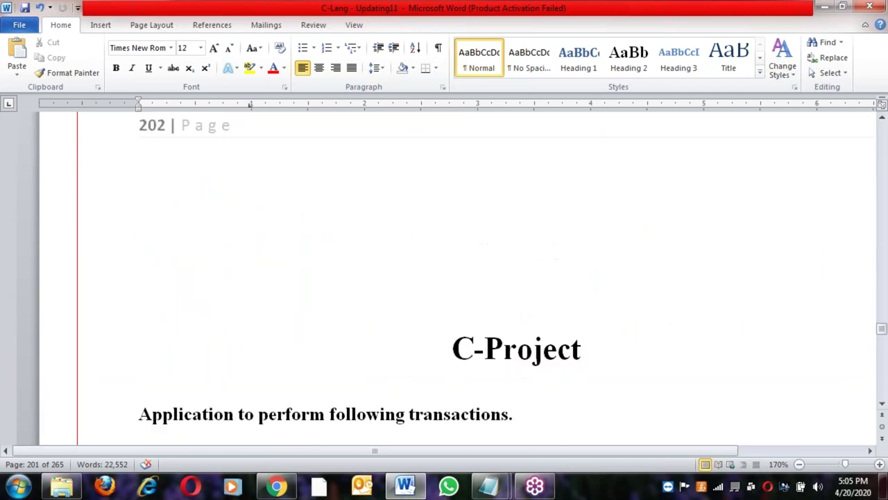
Highlight the EMPLOYEE DATA MENU title and its options, including 3.MODIFY RECORD and 5.EXIT
left_click(497, 278)
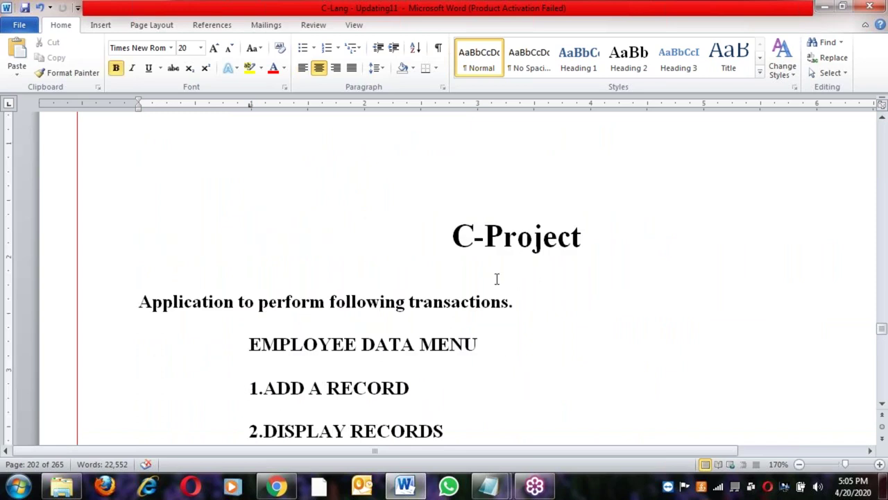
left_click(494, 337)
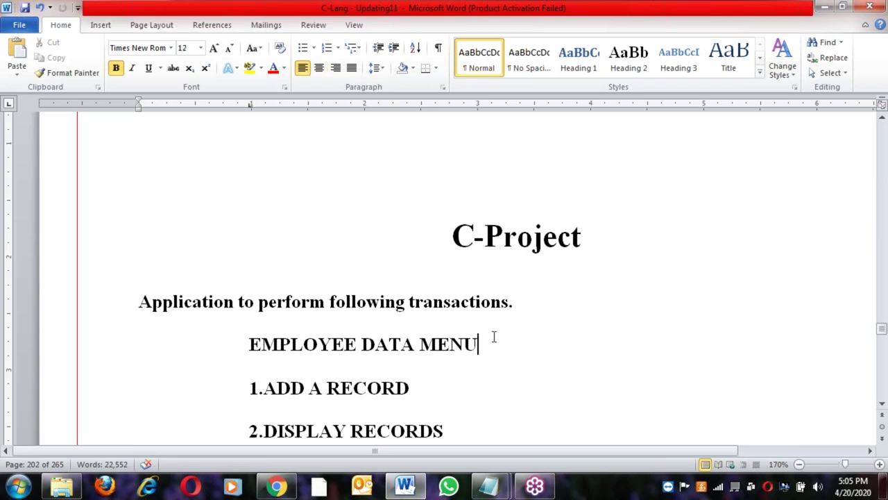
scroll(494, 337, "down", 7)
scroll(383, 321, "up", 1)
scroll(383, 320, "up", 5)
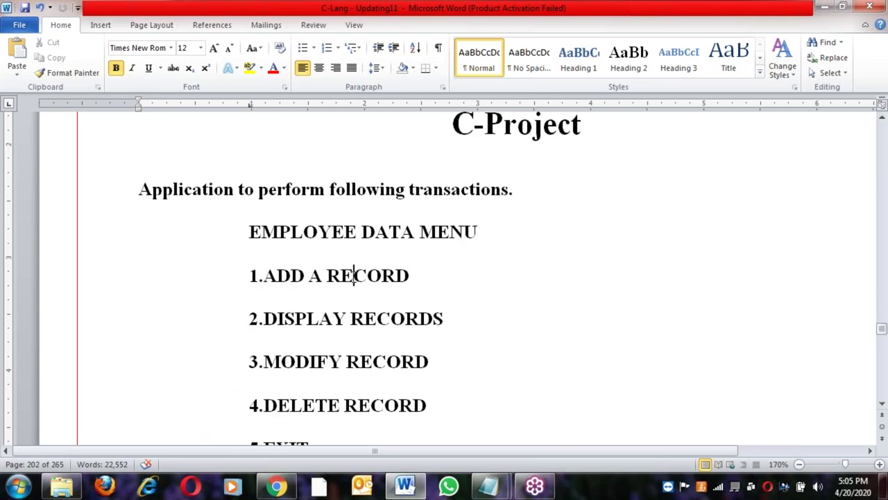
scroll(354, 276, "down", 2)
left_click(324, 257)
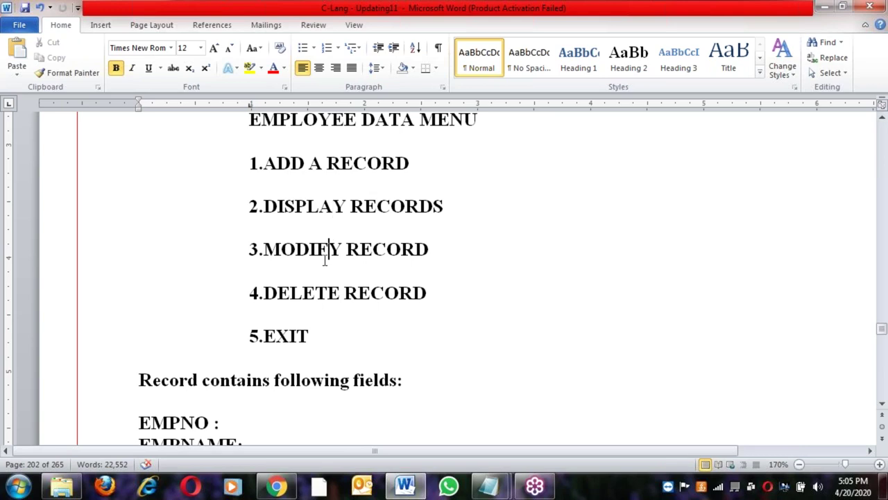
left_click(326, 339)
scroll(326, 339, "down", 15)
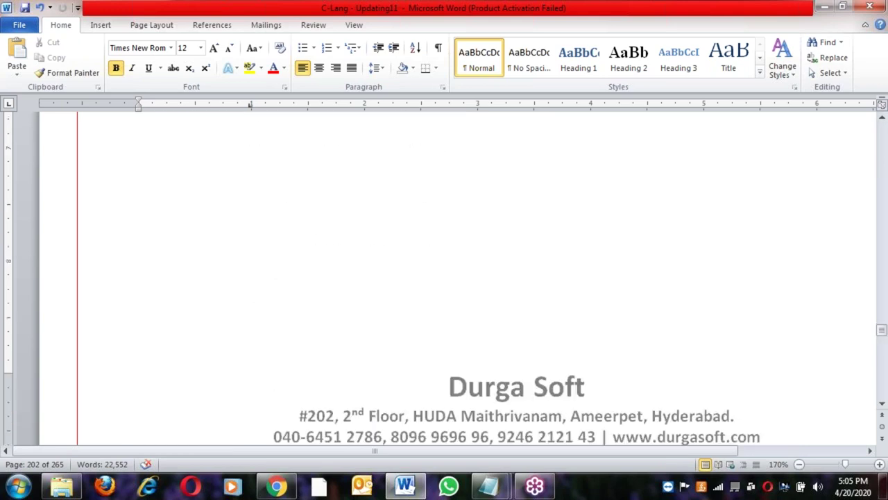
scroll(284, 339, "down", 6)
Highlight the char dept[15] structure member and the function declarations starting with menu()
left_click(283, 335)
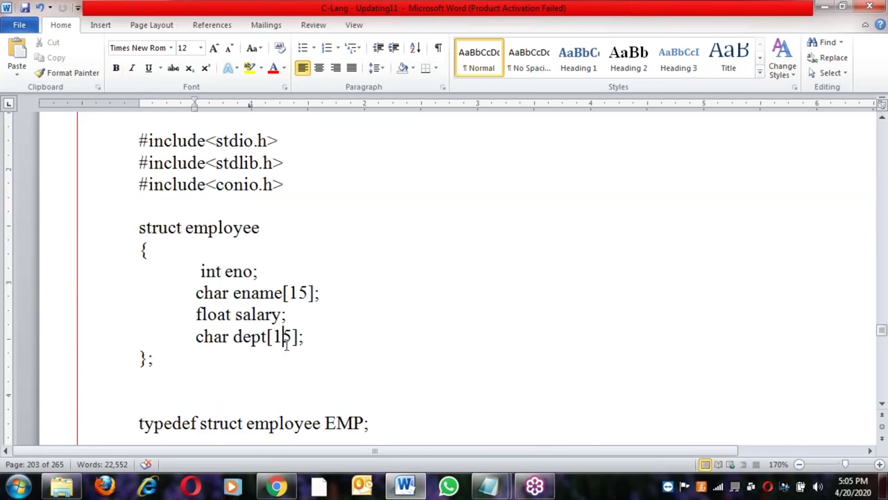
scroll(286, 344, "down", 1)
scroll(285, 345, "down", 7)
scroll(228, 229, "up", 2)
left_click(142, 136)
left_click_drag(142, 139, 233, 309)
left_click(251, 313)
scroll(249, 316, "down", 3)
scroll(249, 317, "down", 1)
Highlight the while(1) loop and menu() code, continuing to append()'s fopen call on page 205
left_click_drag(148, 185, 166, 207)
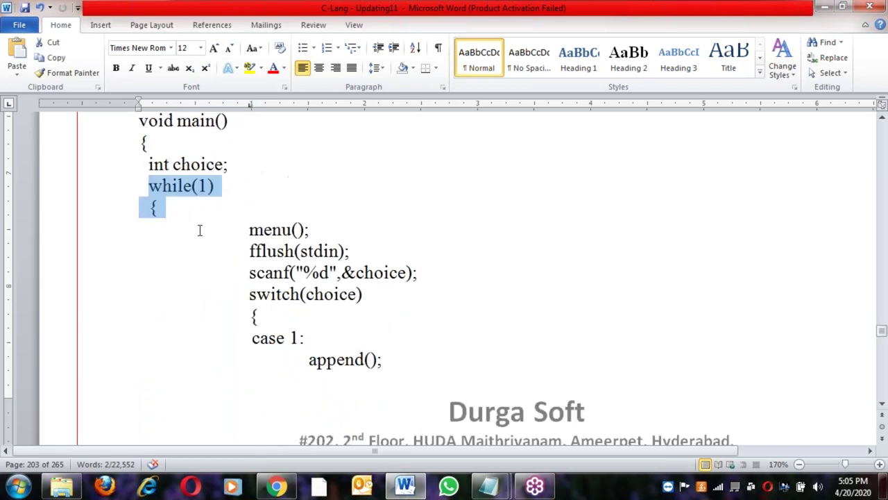
scroll(199, 229, "down", 1)
left_click(326, 260)
scroll(338, 211, "down", 2)
scroll(338, 212, "down", 12)
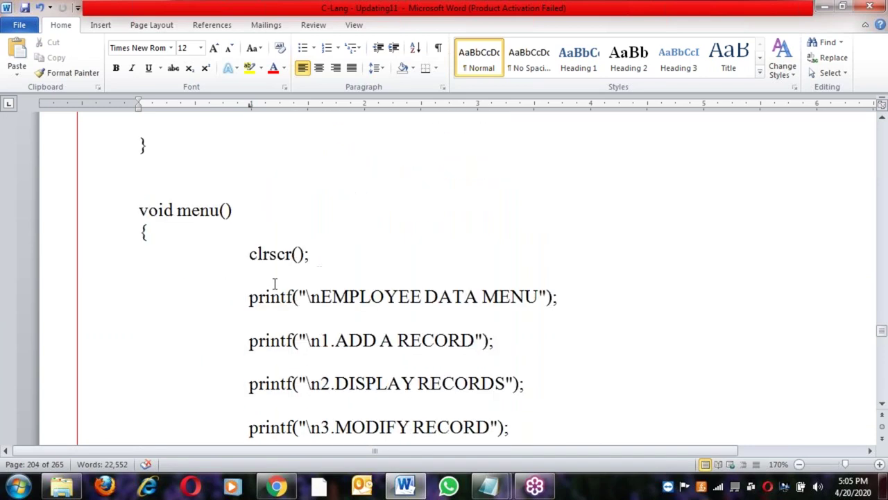
left_click_drag(247, 271, 326, 383)
left_click(238, 210)
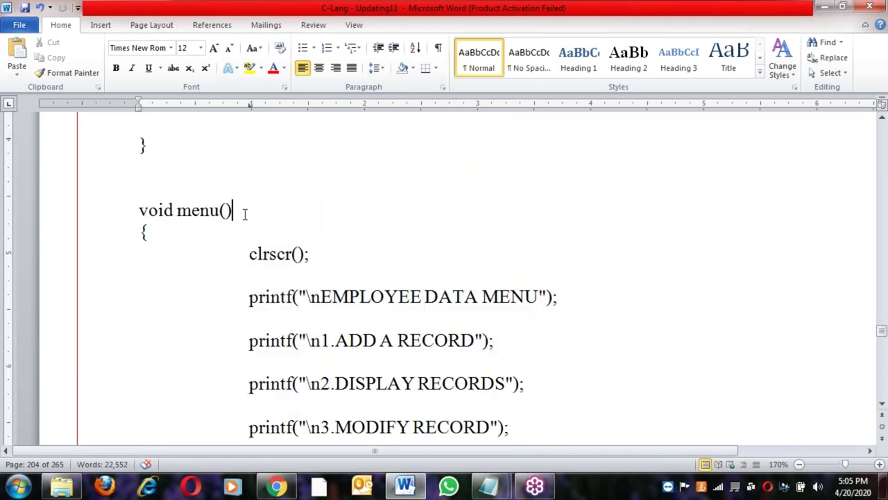
scroll(244, 218, "down", 1)
scroll(245, 218, "down", 8)
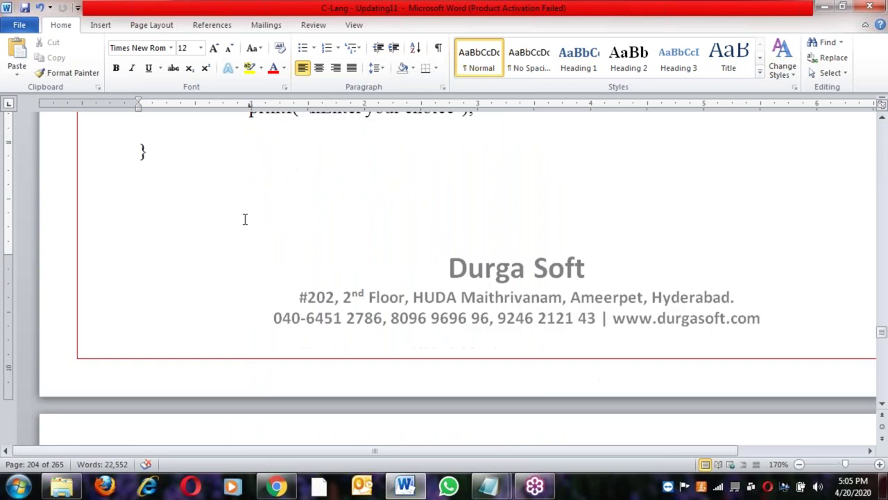
scroll(244, 221, "down", 7)
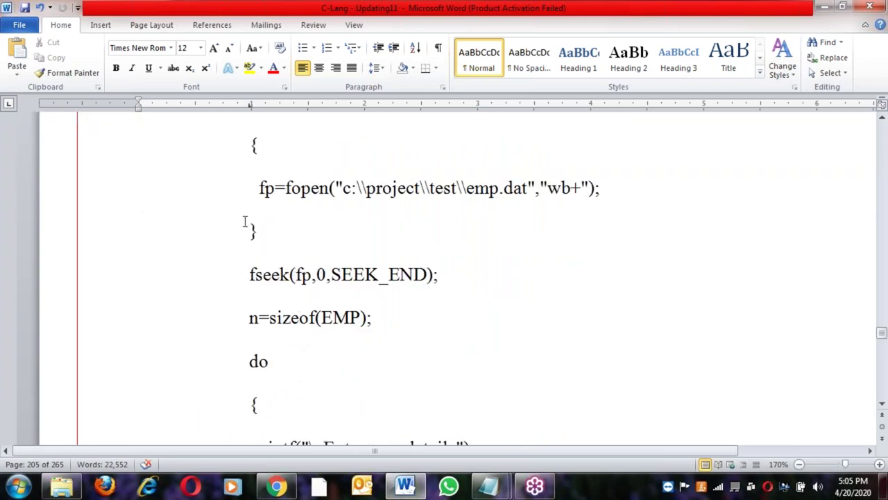
left_click(348, 250)
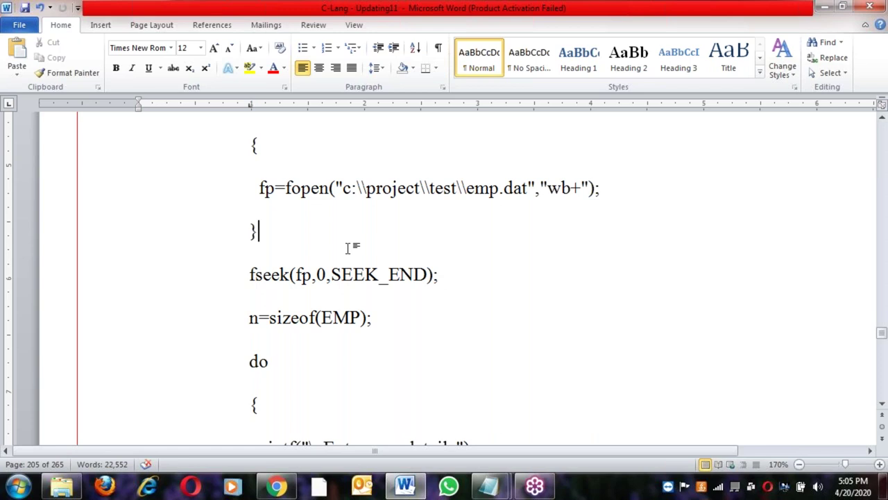
Read through the file-handling code on pages 206–212 down to the end of del()
left_click(365, 344)
key("Down")
key("Down")
key("Down")
key("Down")
key("Down")
key("Down")
key("Down")
key("Down")
key("Down")
key("Down")
key("Down")
key("Down")
key("Down")
key("Down")
key("Down")
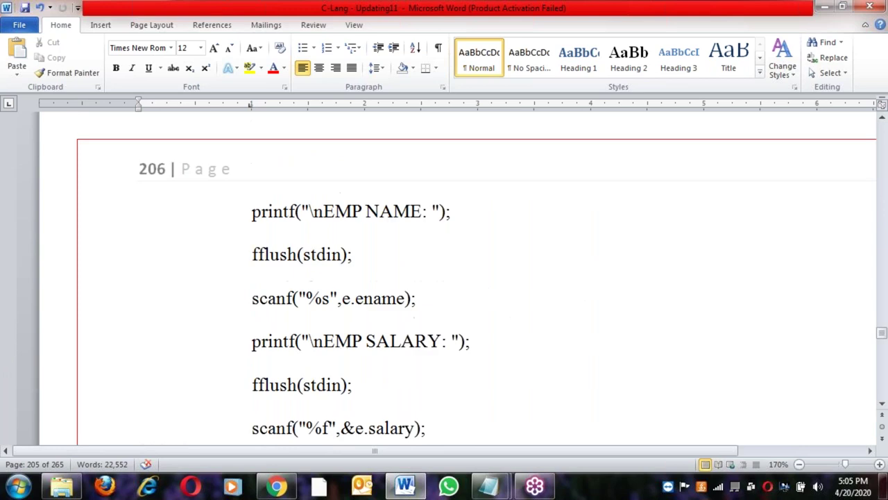
scroll(363, 345, "down", 10)
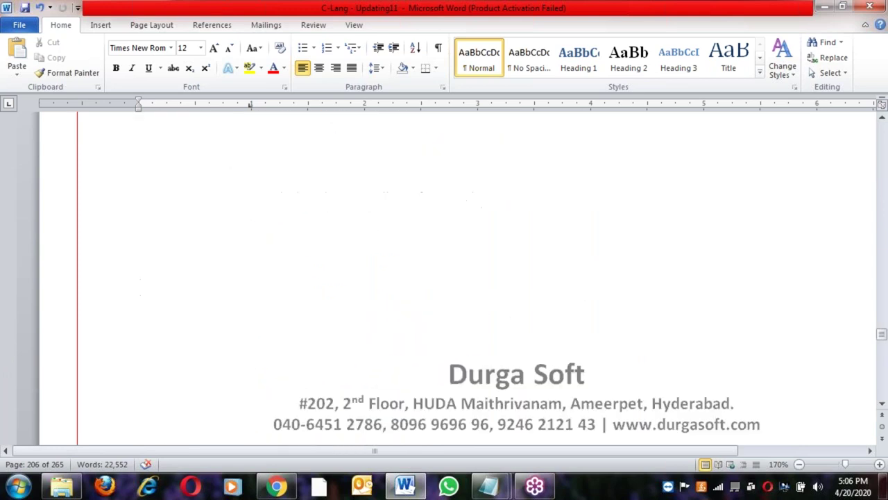
scroll(458, 278, "down", 8)
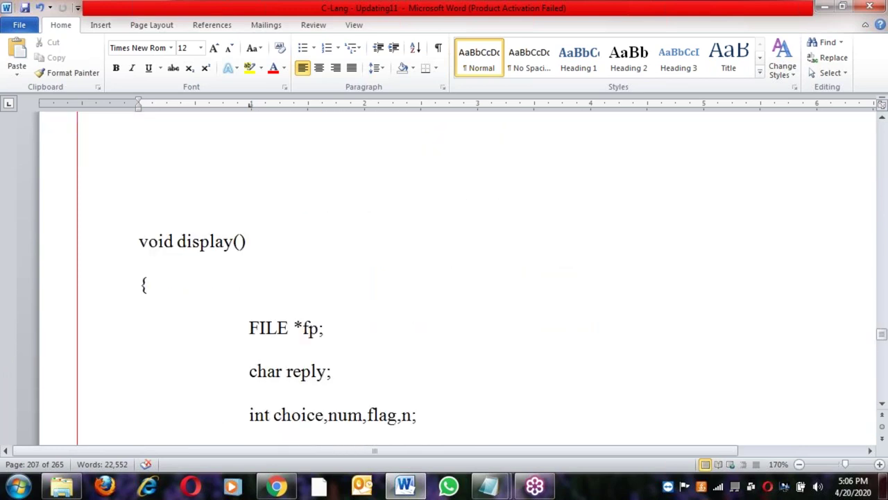
scroll(457, 277, "down", 10)
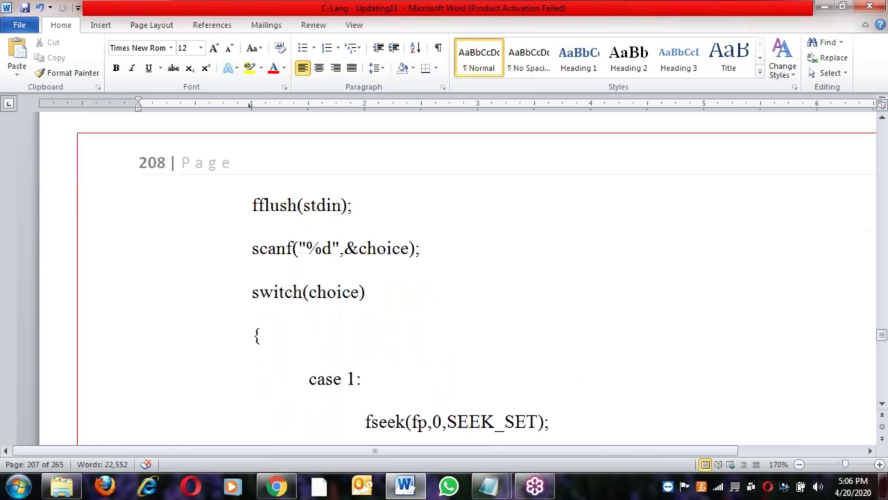
scroll(458, 277, "down", 10)
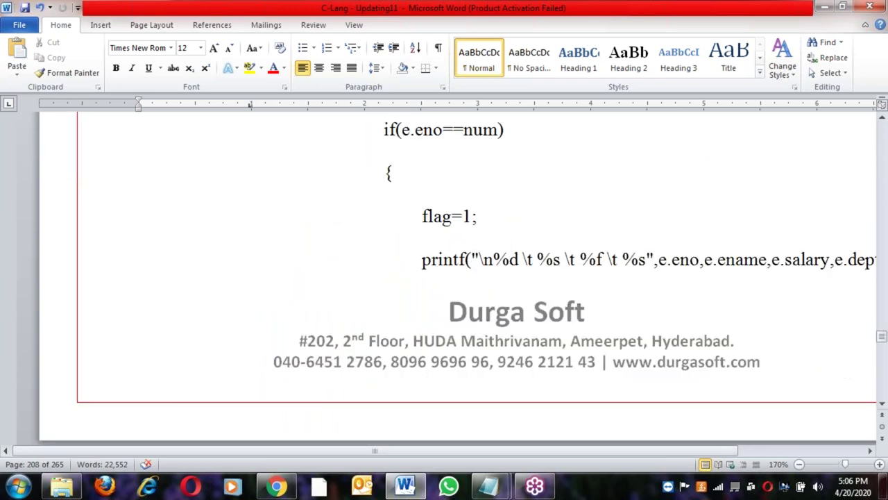
scroll(458, 277, "down", 3)
scroll(458, 278, "down", 15)
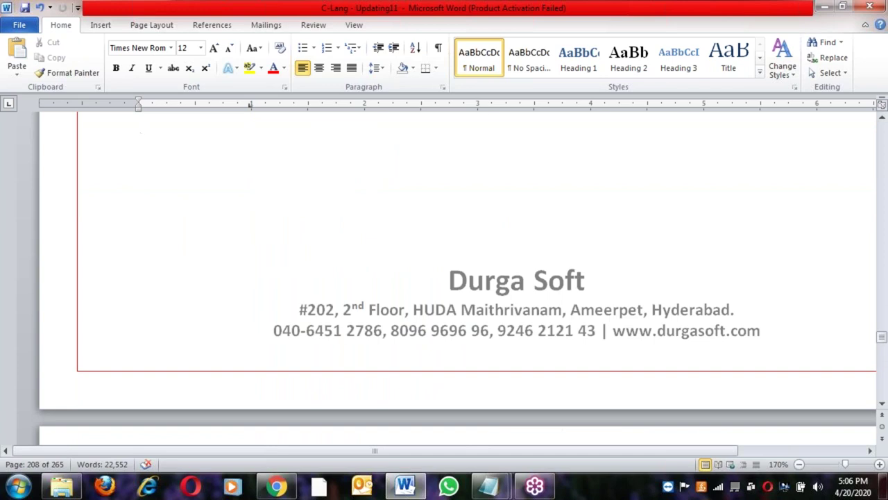
scroll(455, 277, "down", 15)
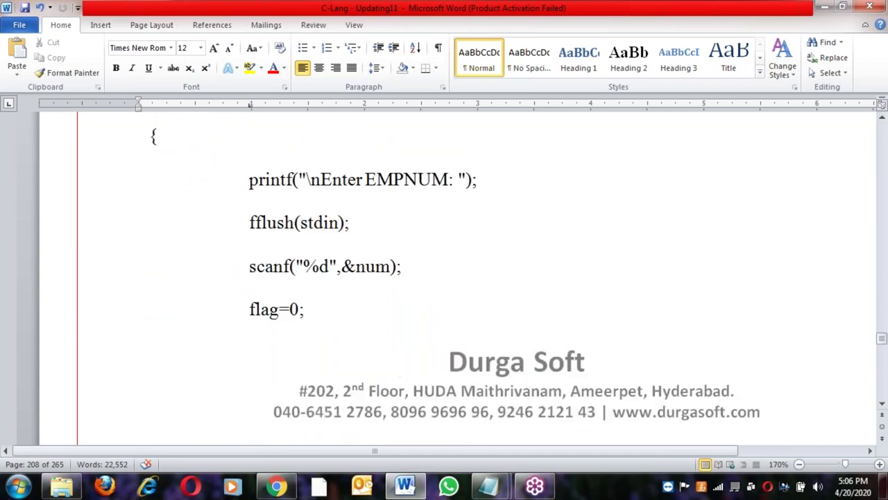
scroll(458, 278, "down", 15)
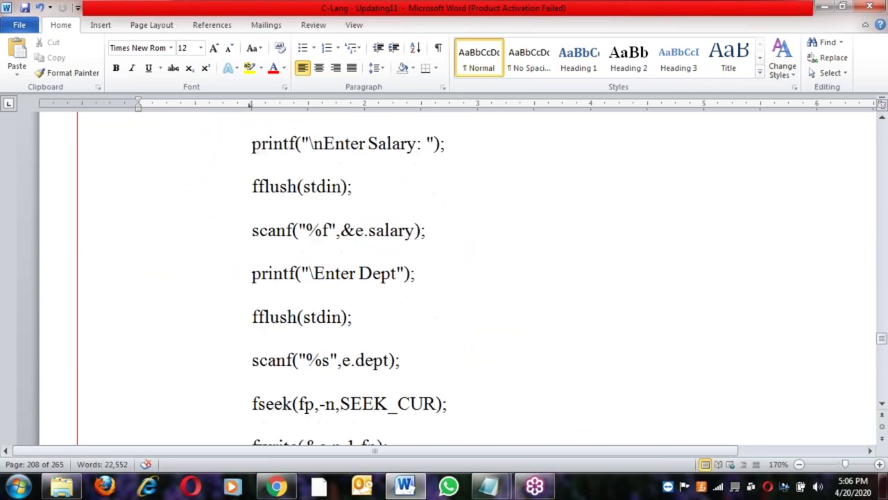
scroll(269, 357, "down", 5)
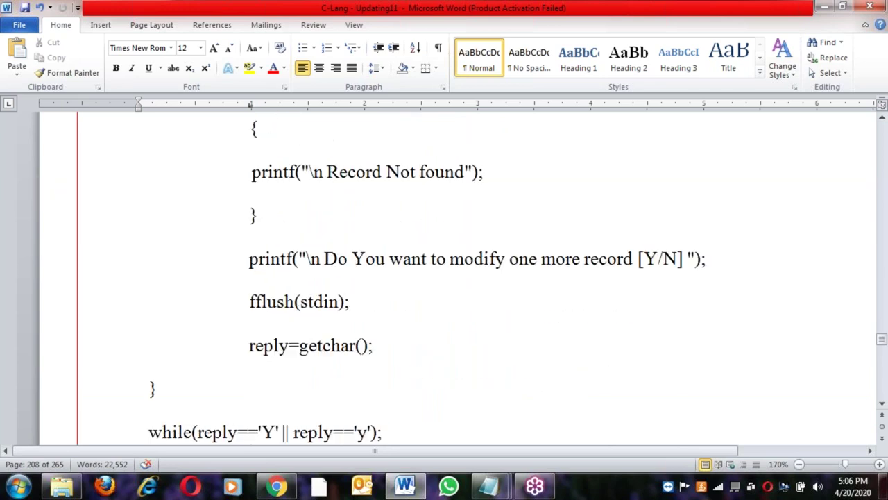
scroll(265, 353, "down", 12)
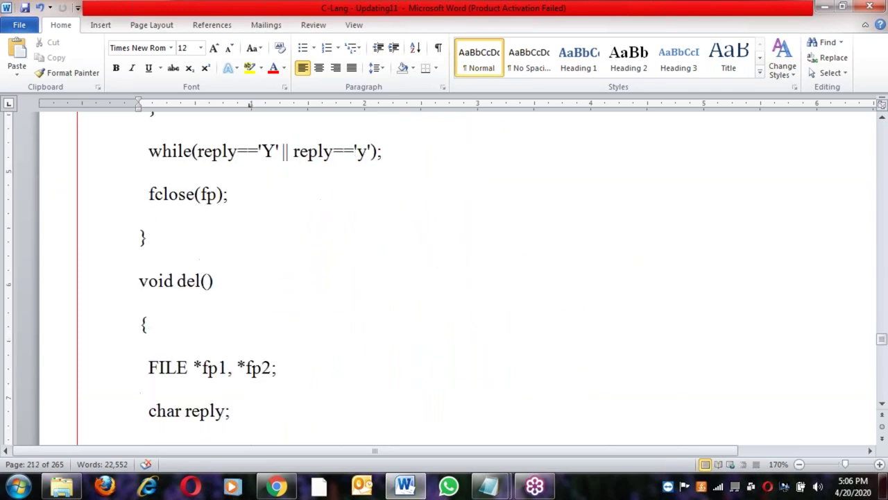
scroll(265, 352, "down", 15)
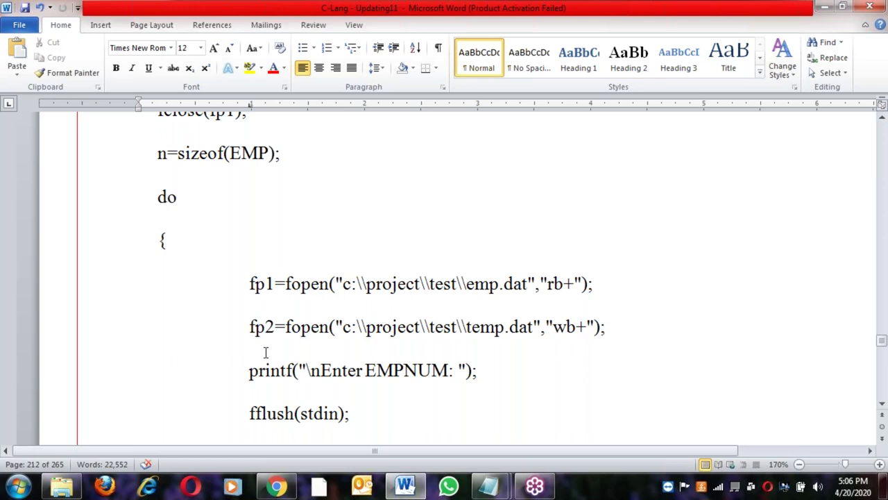
scroll(458, 278, "down", 8)
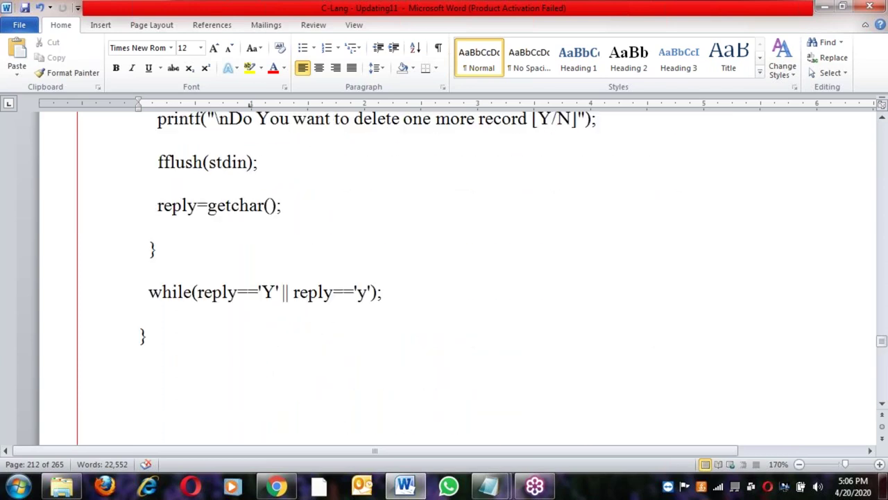
scroll(458, 277, "down", 8)
Highlight the 'Data Structure in C' heading to look it over
left_click_drag(385, 292, 597, 287)
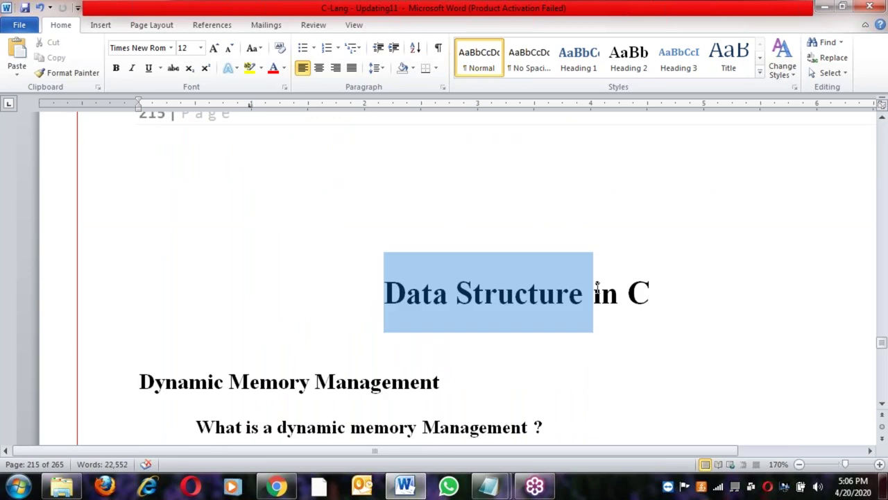
left_click_drag(385, 292, 657, 297)
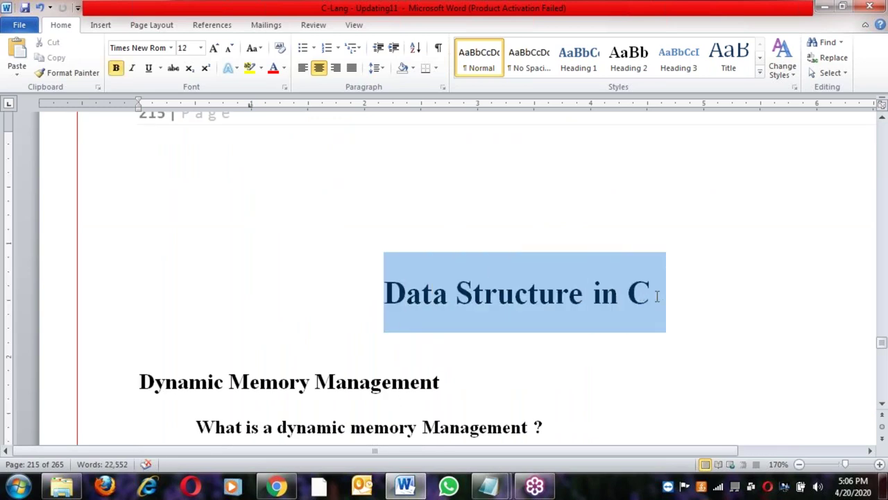
left_click(532, 336)
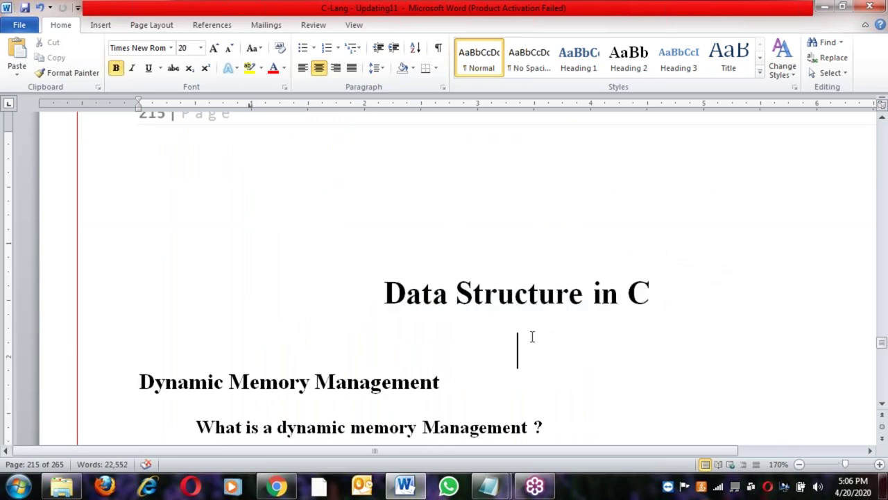
Move past the malloc and calloc pages to the Data structures list (Array, Stack, Queue, Linked List, Tree)
scroll(532, 336, "down", 5)
scroll(532, 337, "down", 4)
scroll(532, 336, "down", 8)
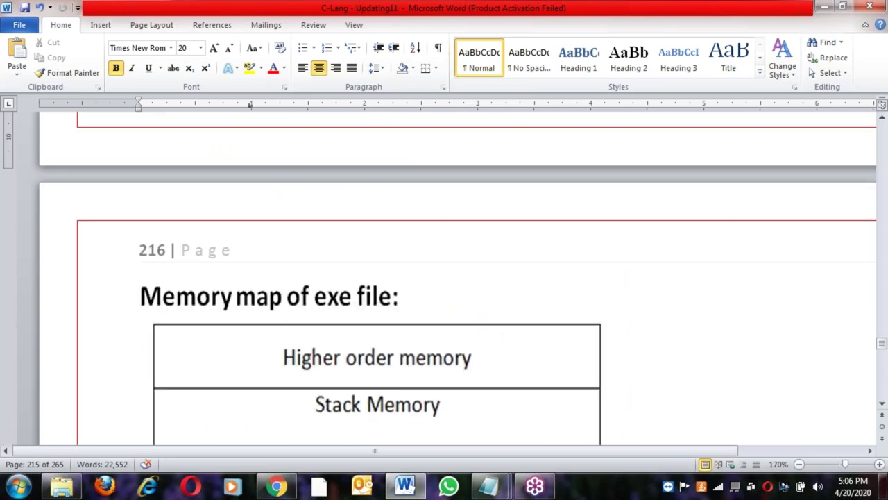
scroll(532, 337, "down", 2)
scroll(533, 337, "up", 4)
scroll(532, 337, "down", 9)
scroll(532, 337, "down", 15)
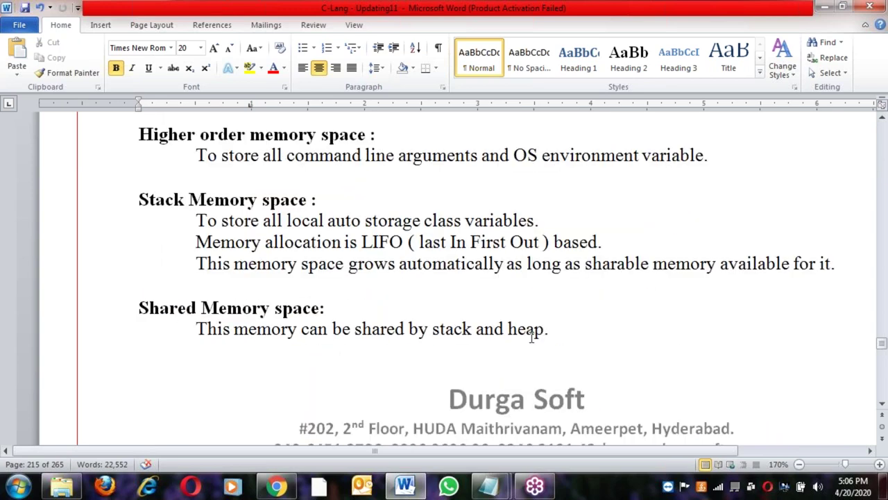
scroll(521, 331, "down", 5)
scroll(191, 255, "up", 2)
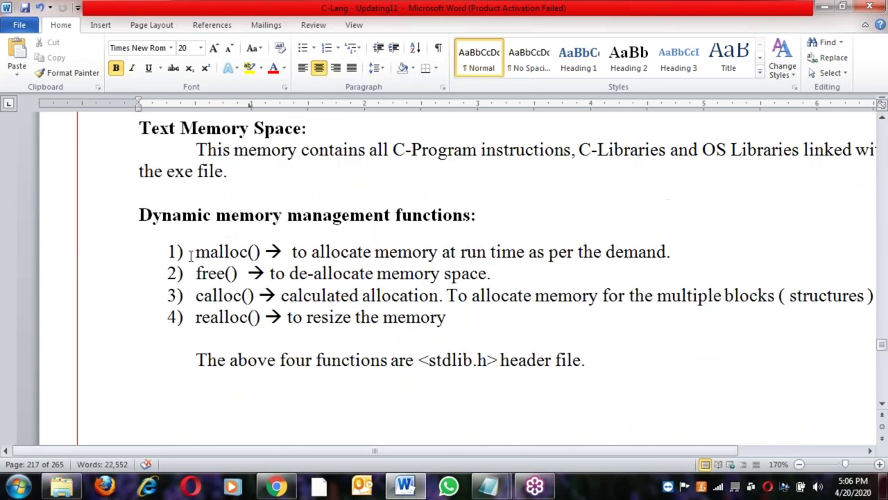
left_click(205, 294)
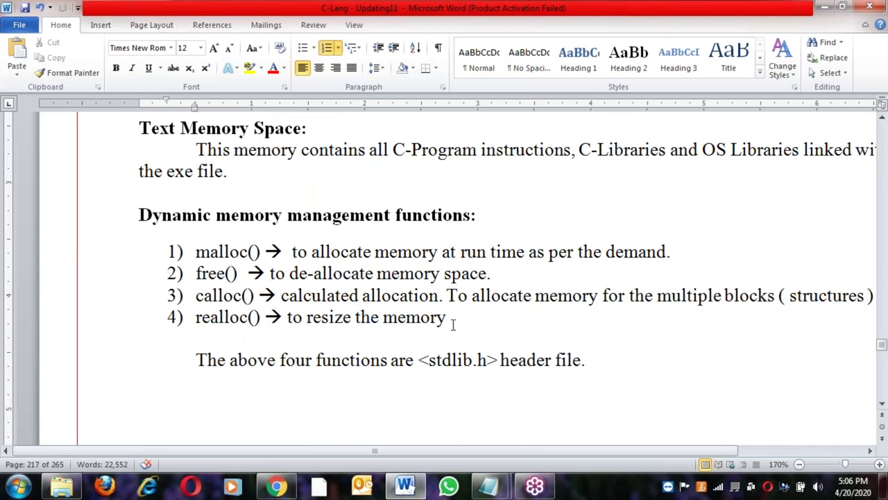
scroll(452, 324, "down", 15)
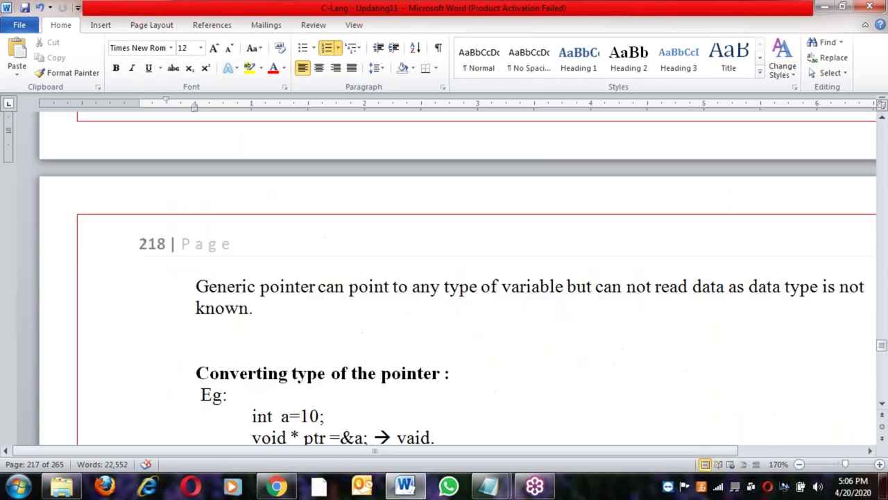
scroll(453, 277, "down", 15)
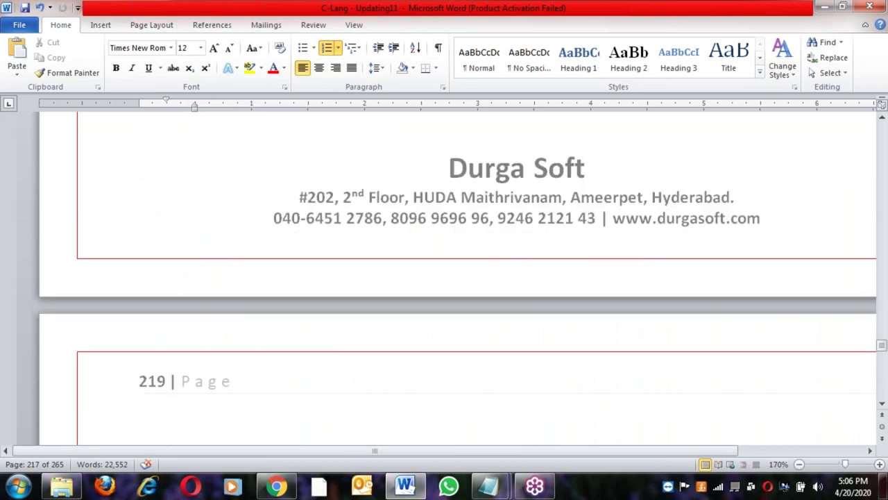
scroll(453, 277, "down", 15)
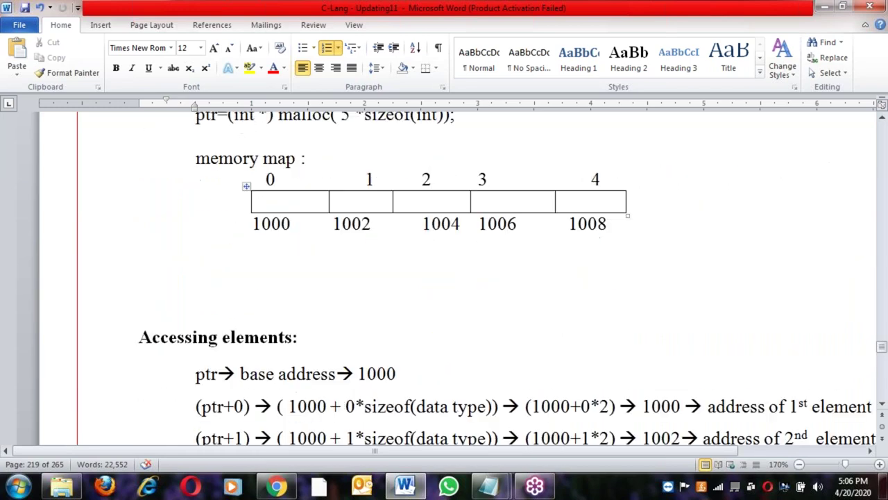
scroll(452, 277, "down", 15)
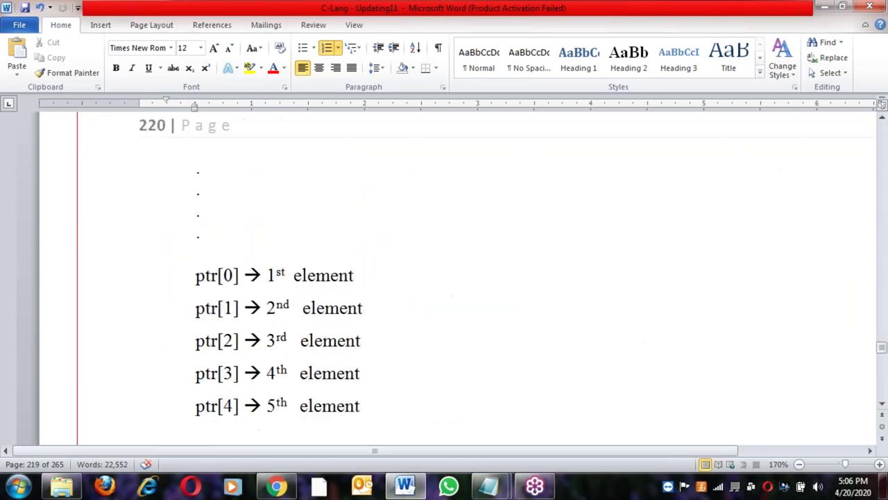
scroll(452, 277, "down", 15)
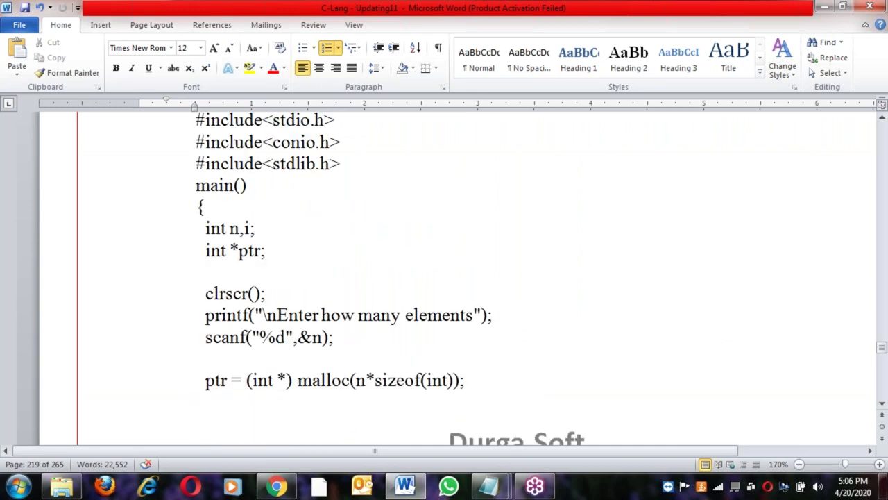
scroll(452, 277, "down", 15)
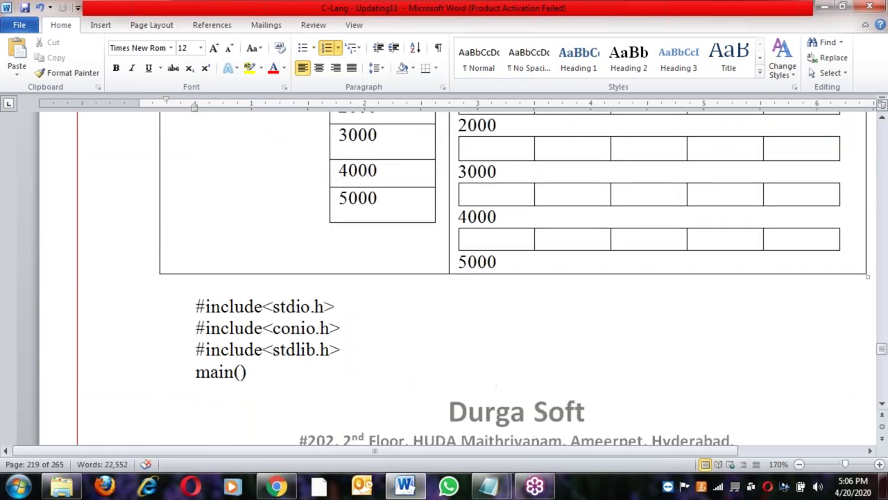
scroll(453, 278, "down", 15)
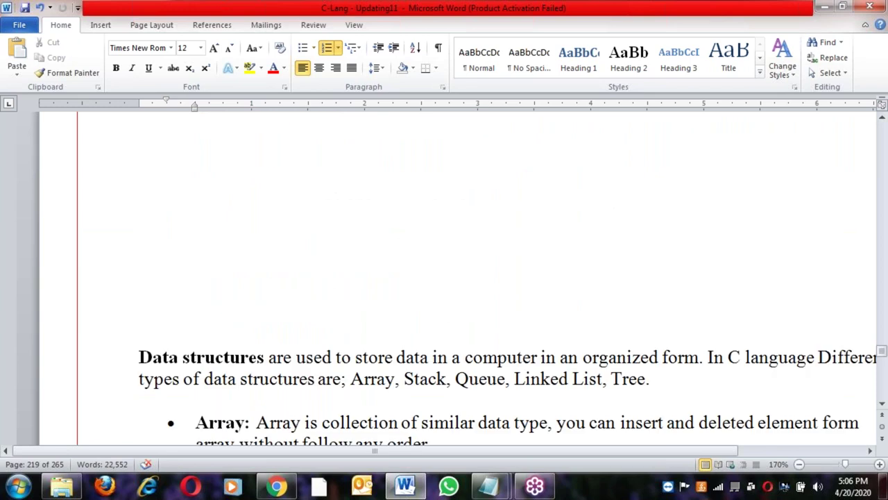
Go through the single and double linked list types and the linked-list diagram
scroll(452, 278, "down", 10)
scroll(224, 250, "up", 3)
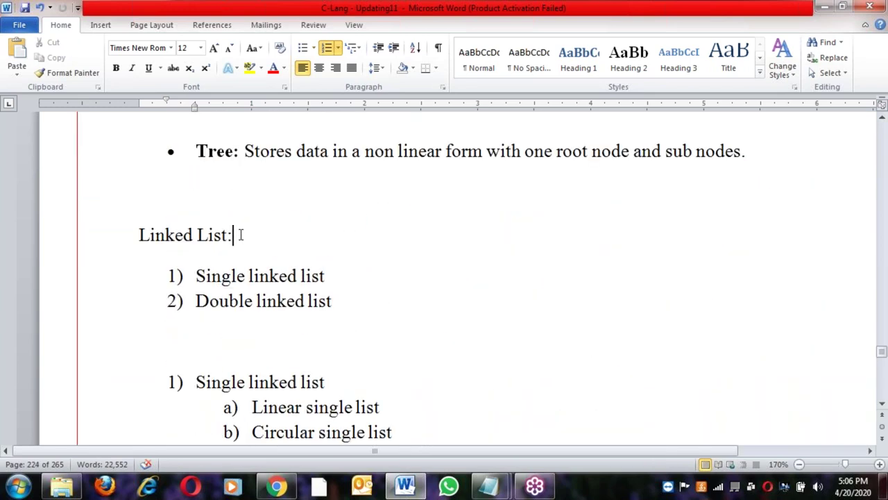
left_click(244, 275)
scroll(240, 302, "down", 2)
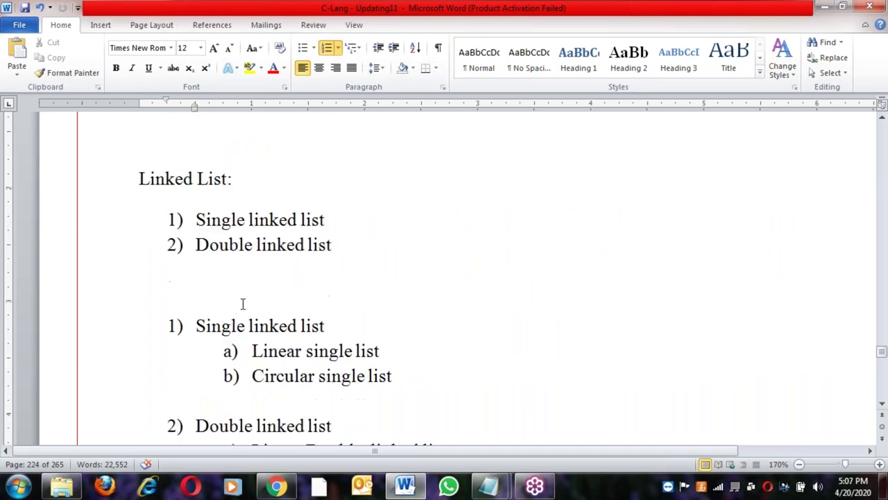
left_click(281, 299)
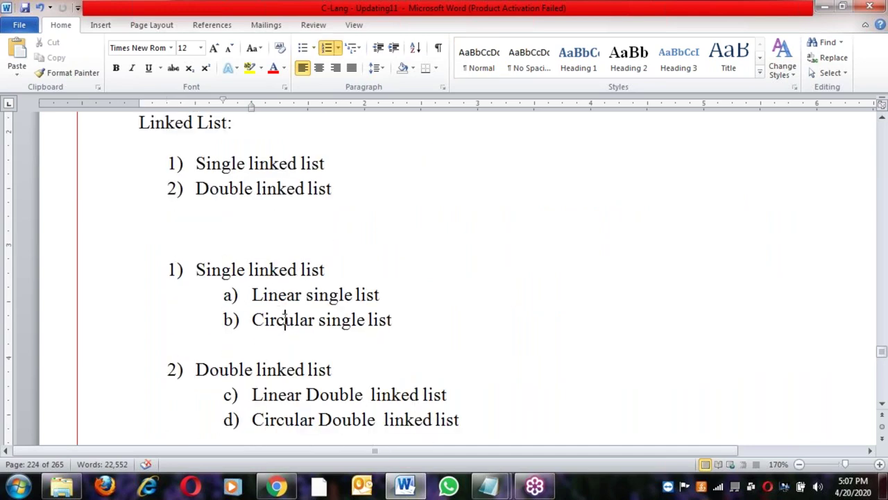
scroll(284, 319, "down", 2)
left_click(285, 268)
left_click(287, 283)
scroll(289, 312, "down", 5)
left_click(290, 337)
scroll(289, 337, "down", 1)
scroll(290, 337, "down", 9)
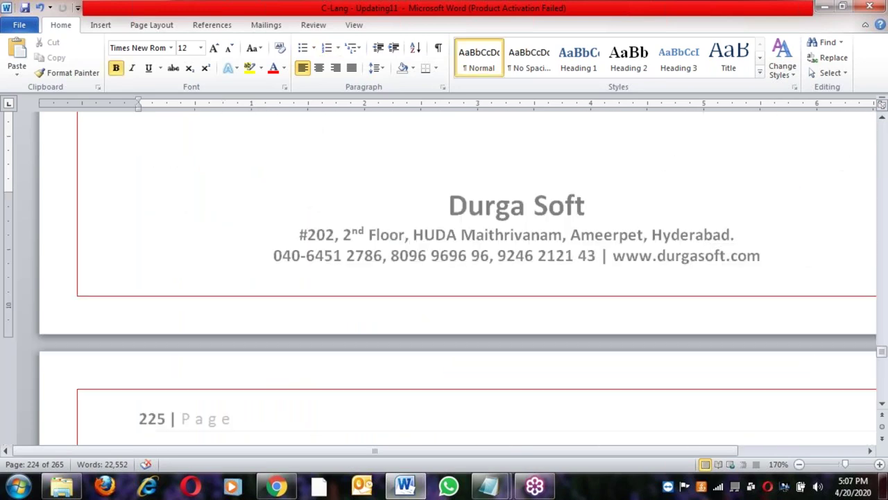
left_click(316, 377)
Continue through the displaying and deleting node notes and the linked-list program code
scroll(316, 377, "down", 10)
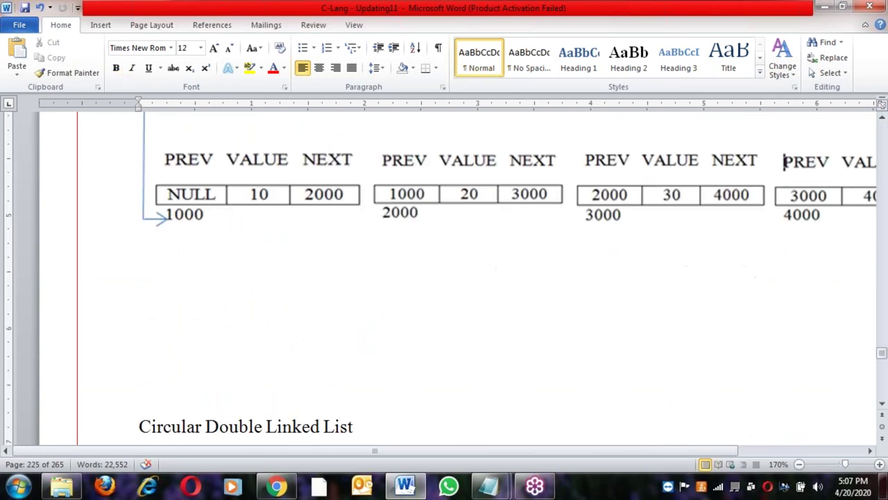
scroll(444, 278, "down", 6)
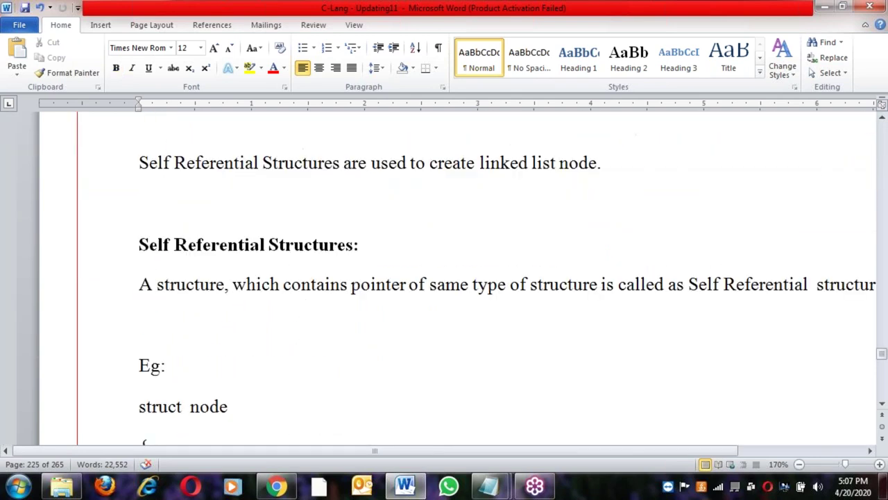
scroll(444, 278, "down", 9)
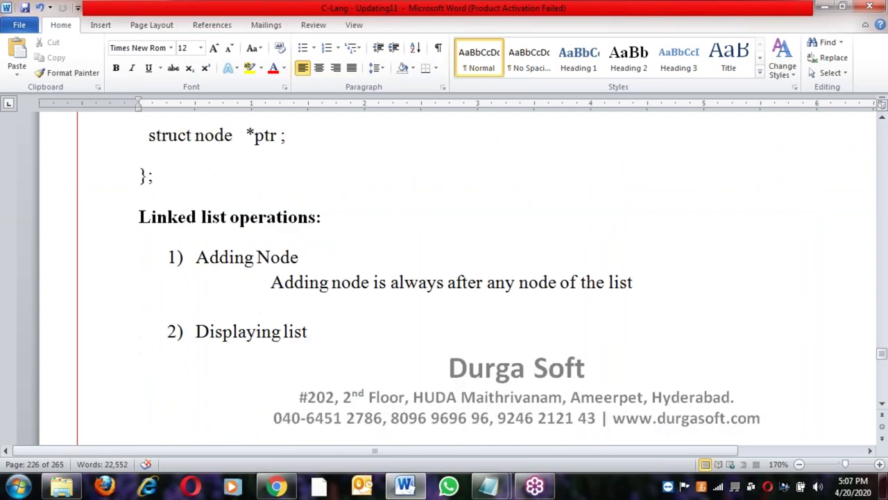
scroll(444, 277, "down", 8)
scroll(444, 277, "up", 6)
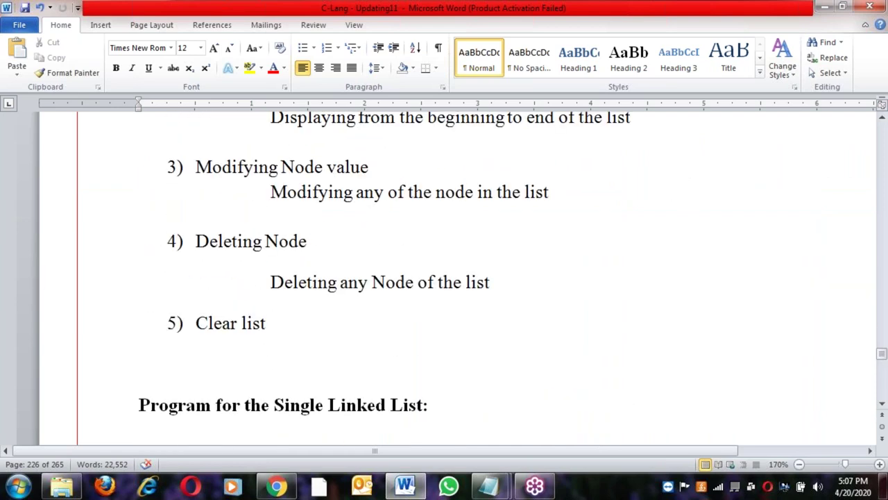
scroll(250, 200, "up", 5)
left_click(239, 275)
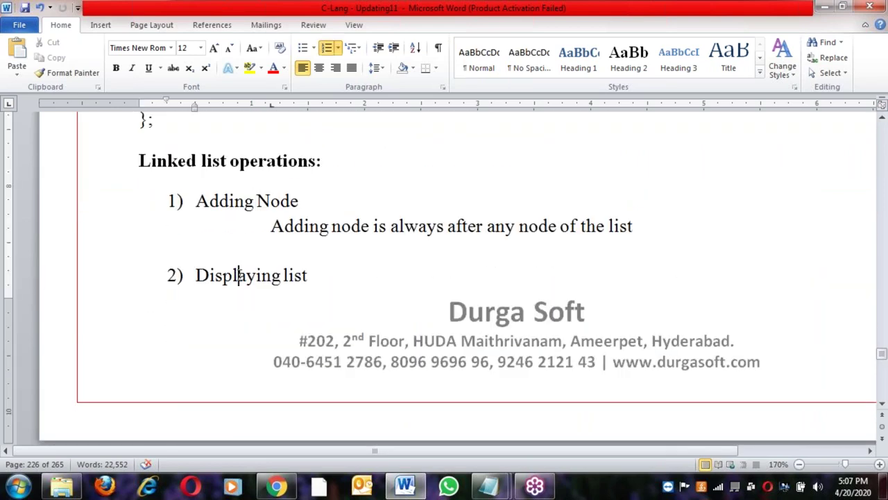
scroll(239, 276, "down", 5)
left_click(261, 297)
scroll(278, 375, "down", 5)
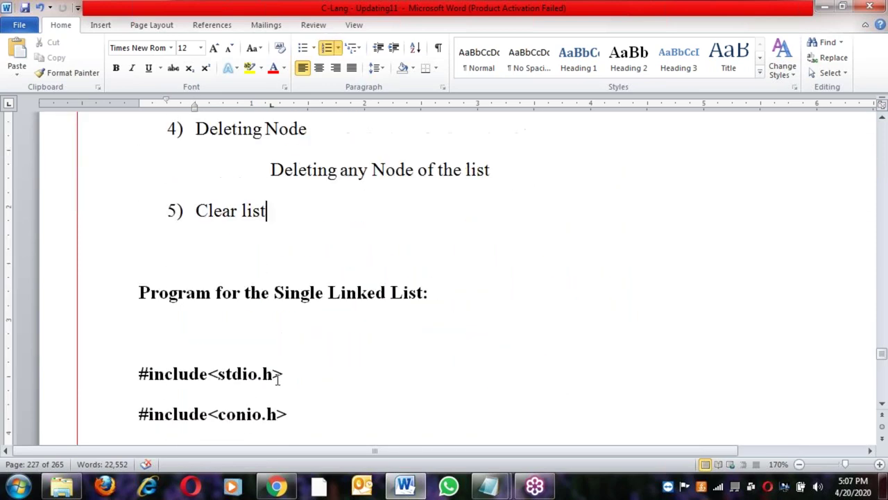
left_click(285, 341)
scroll(324, 371, "down", 1)
scroll(323, 372, "down", 10)
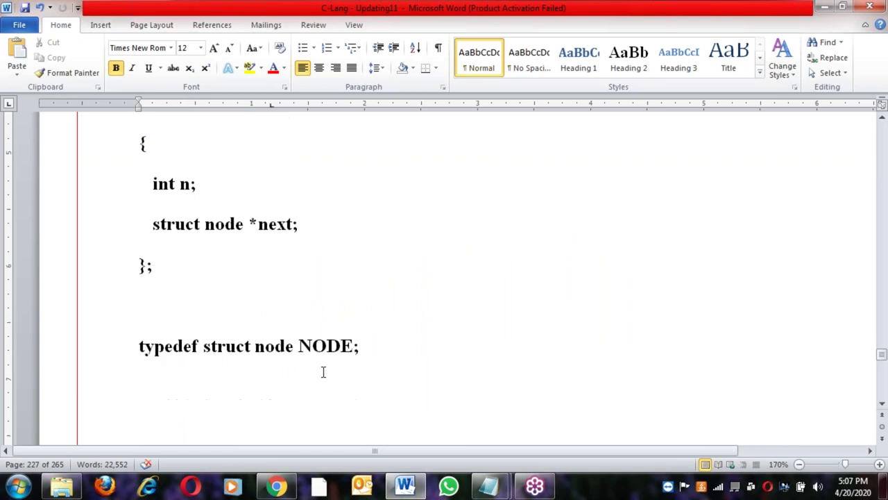
scroll(444, 278, "down", 8)
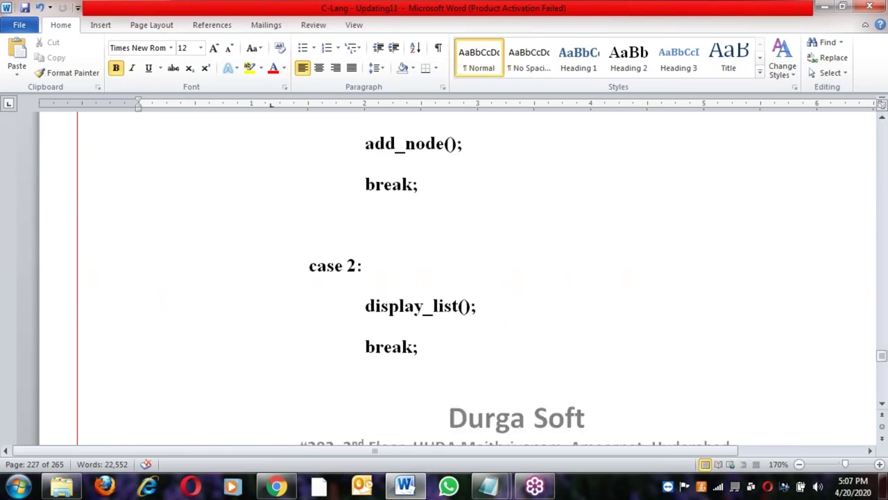
scroll(444, 277, "down", 10)
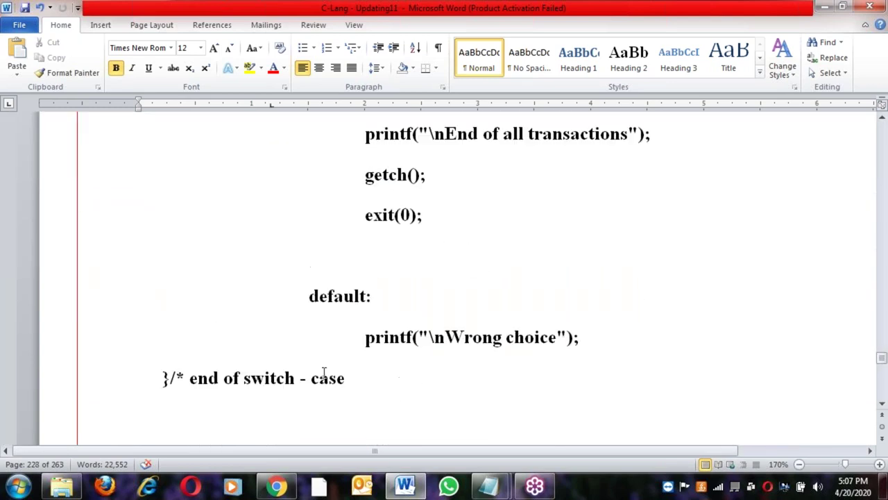
scroll(444, 278, "down", 10)
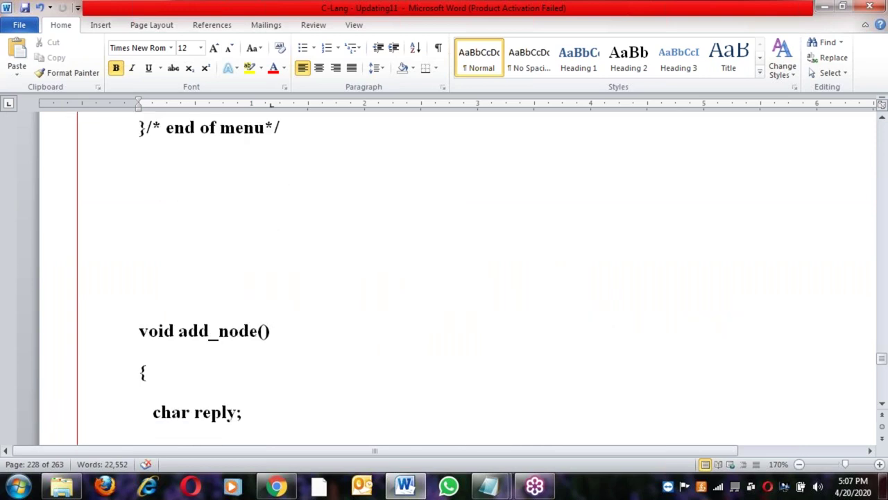
scroll(444, 278, "down", 15)
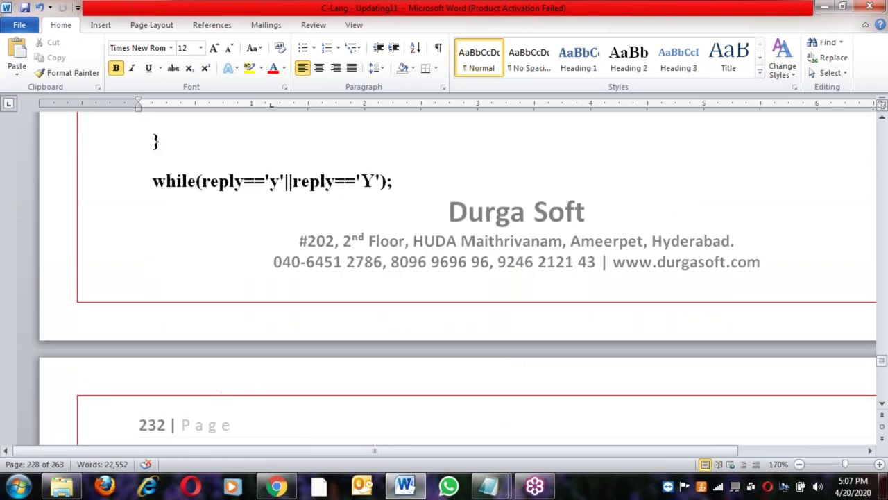
scroll(316, 344, "down", 12)
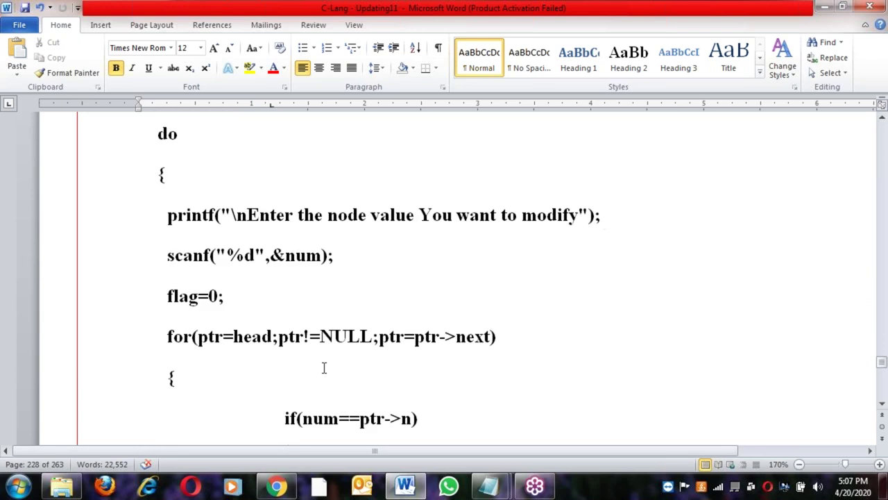
scroll(444, 277, "down", 15)
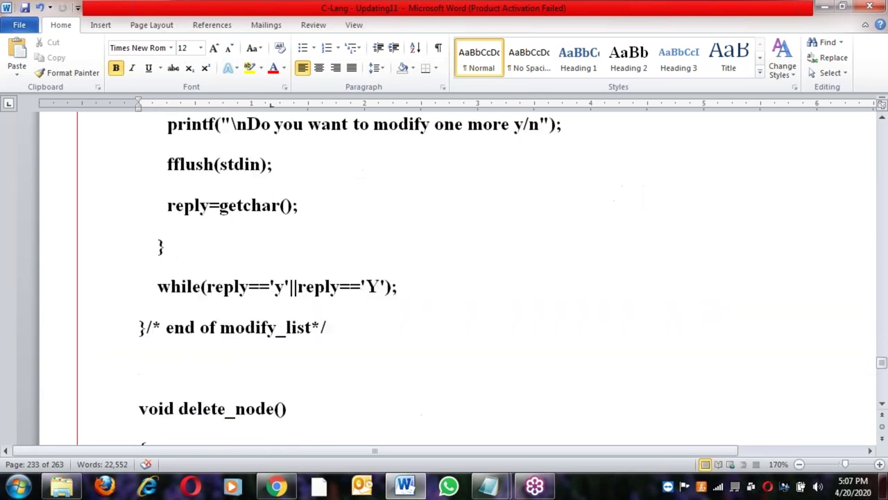
scroll(444, 277, "down", 15)
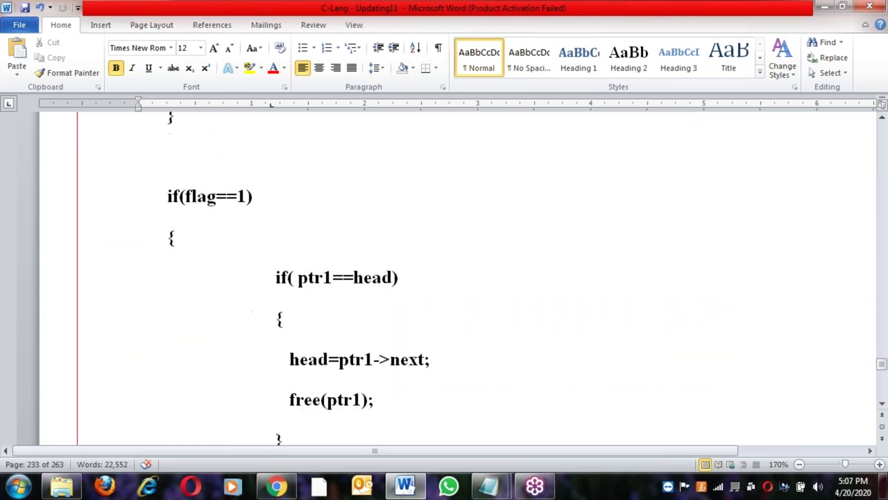
scroll(444, 277, "down", 20)
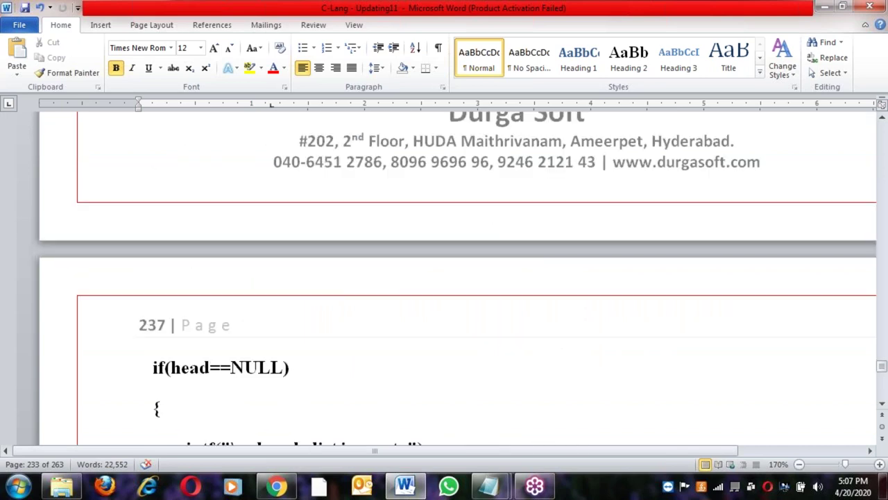
Move past the double linked list section to the 'Stack :' heading on page 249
scroll(263, 331, "up", 5)
left_click(276, 373)
scroll(276, 372, "down", 10)
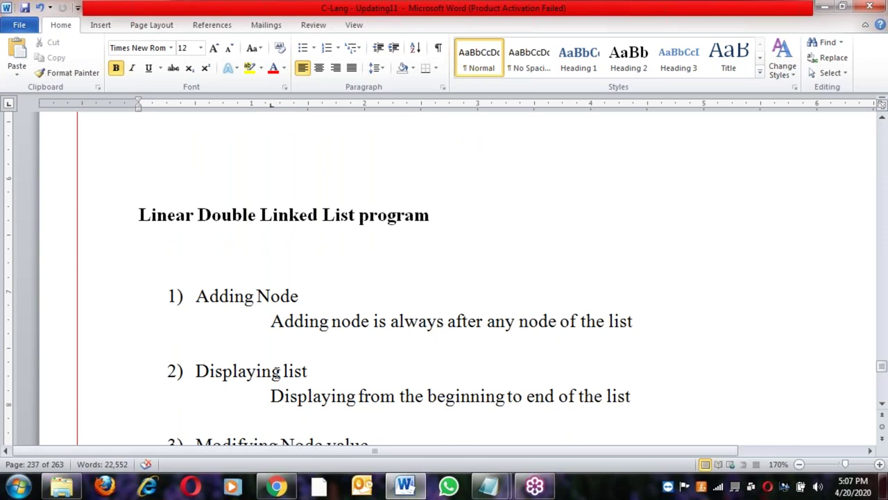
scroll(289, 390, "down", 20)
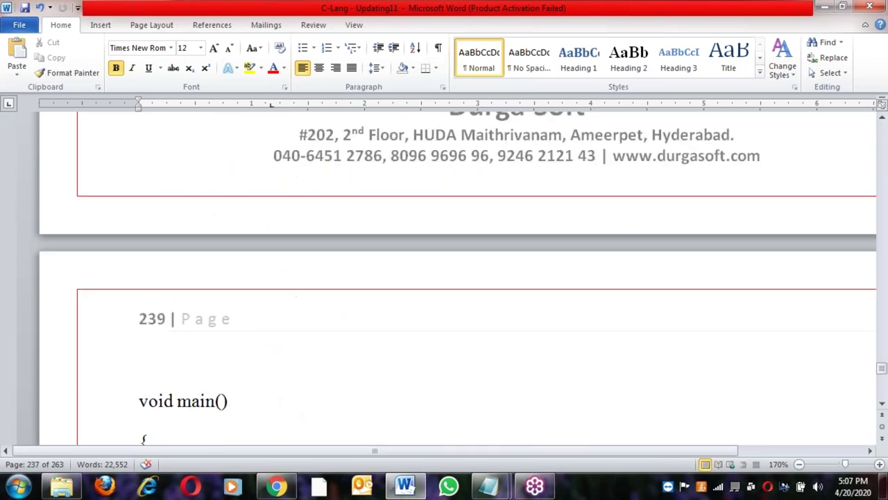
scroll(289, 390, "down", 20)
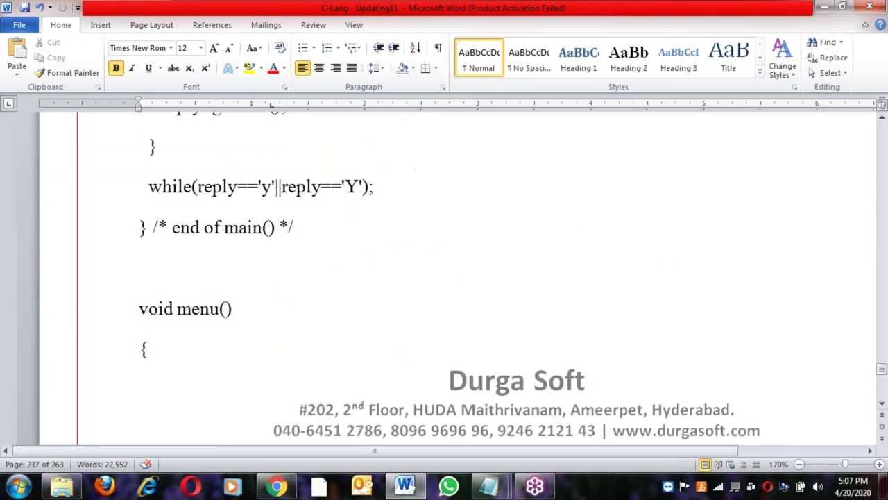
scroll(289, 390, "down", 20)
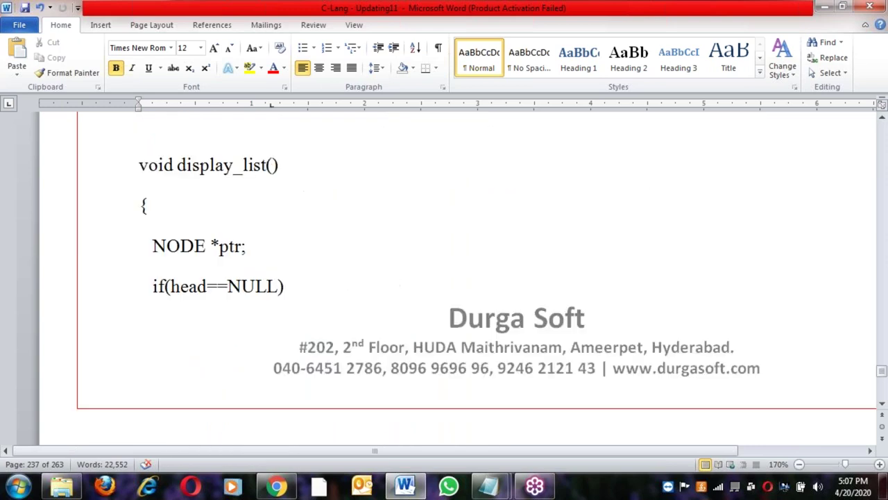
scroll(444, 277, "down", 20)
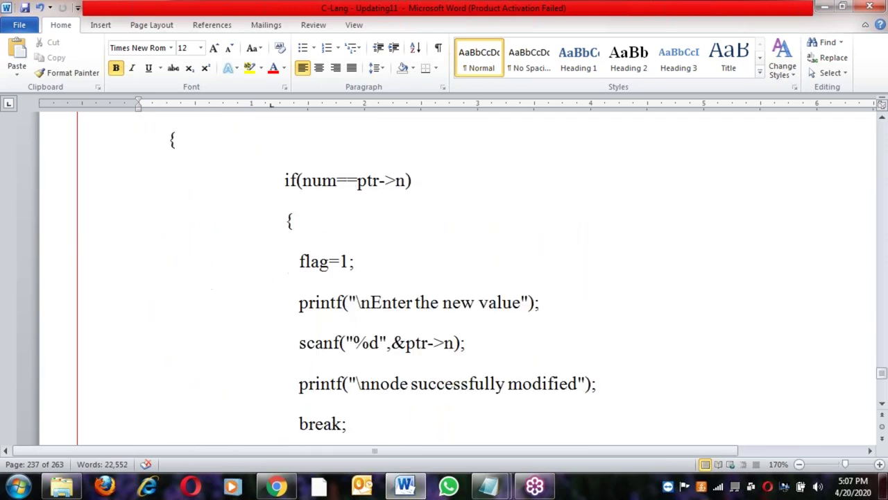
scroll(444, 277, "down", 20)
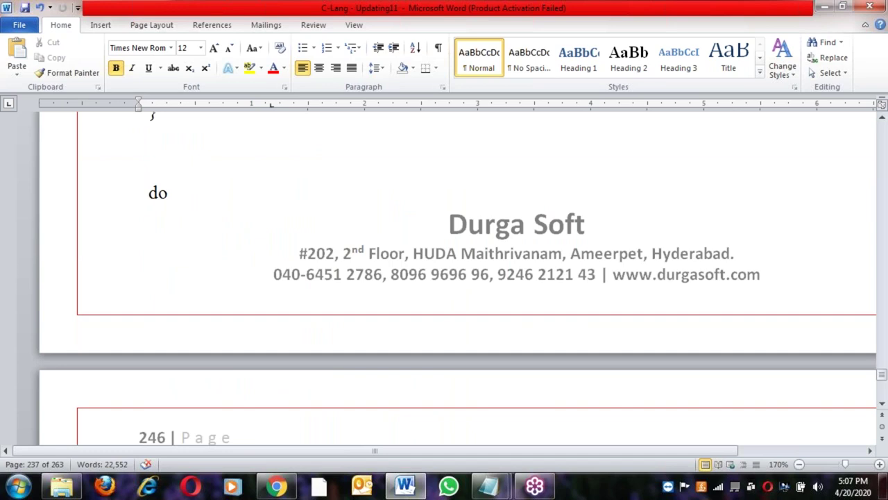
scroll(444, 278, "down", 20)
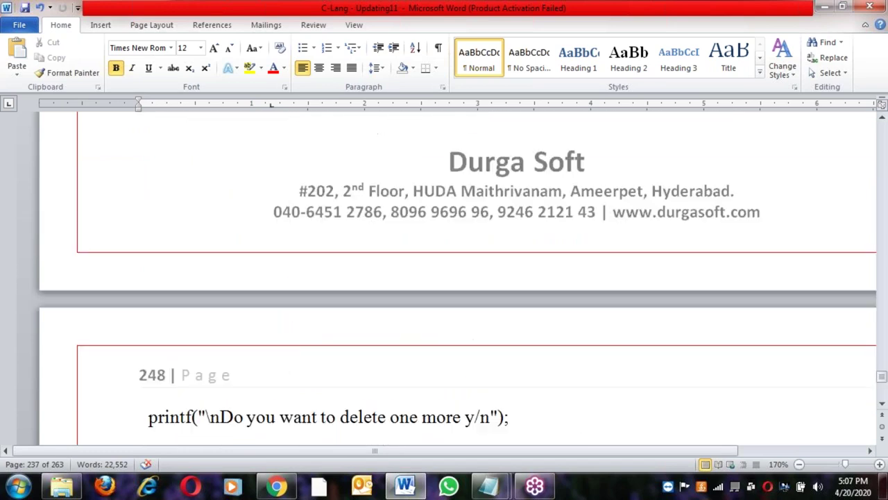
scroll(283, 383, "down", 3)
scroll(284, 382, "up", 3)
left_click(284, 382)
scroll(284, 382, "down", 3)
Read past the stack program's push() and clear_stack() prototypes to the 'Queue:' heading on page 257
scroll(268, 299, "down", 1)
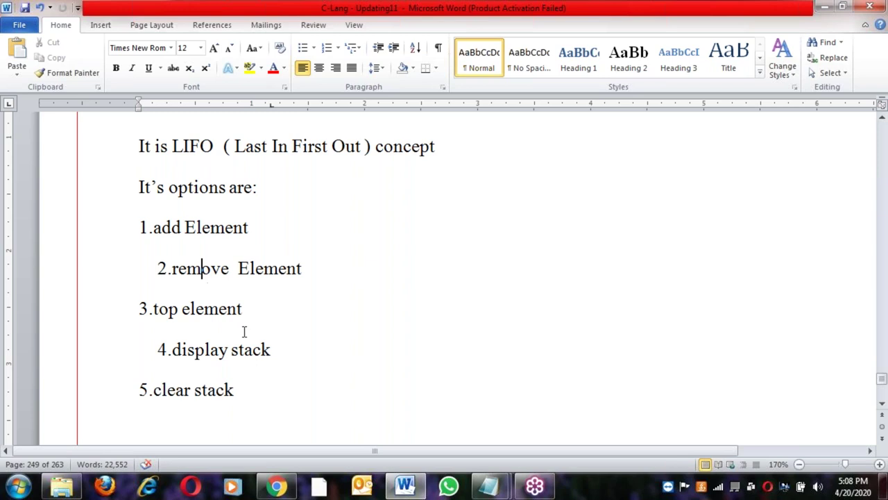
scroll(256, 392, "down", 10)
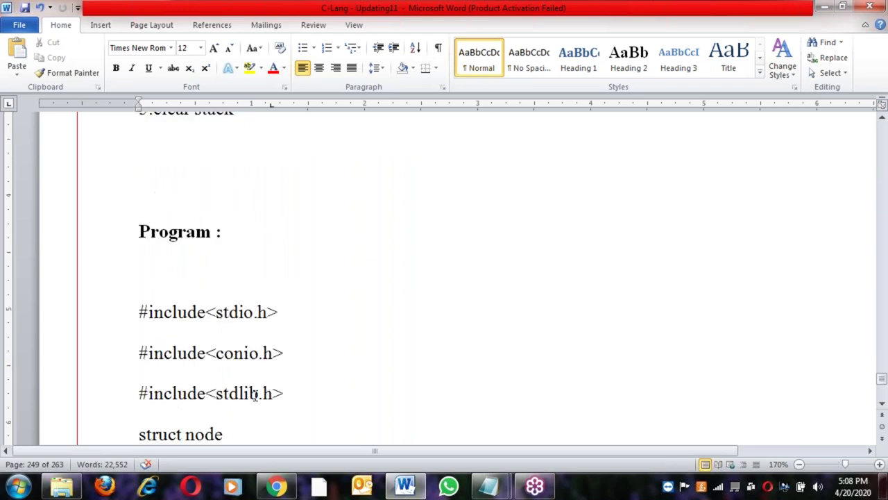
scroll(256, 391, "down", 7)
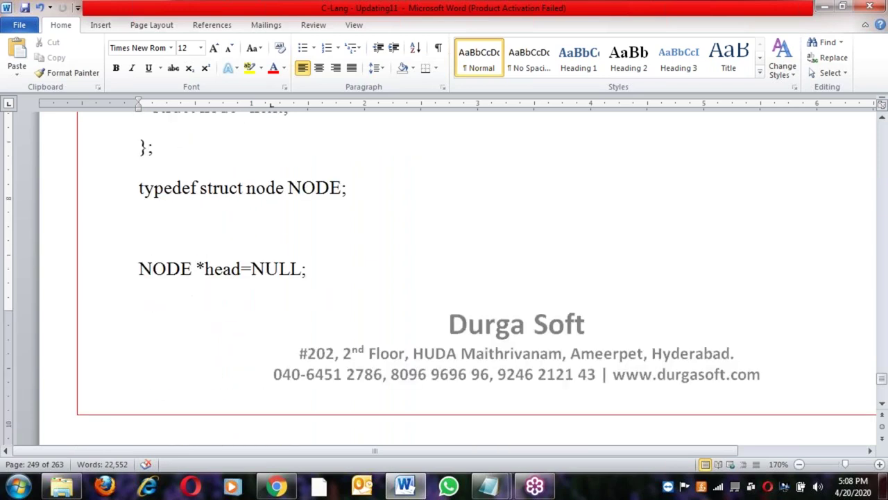
scroll(258, 391, "up", 2)
left_click(247, 306)
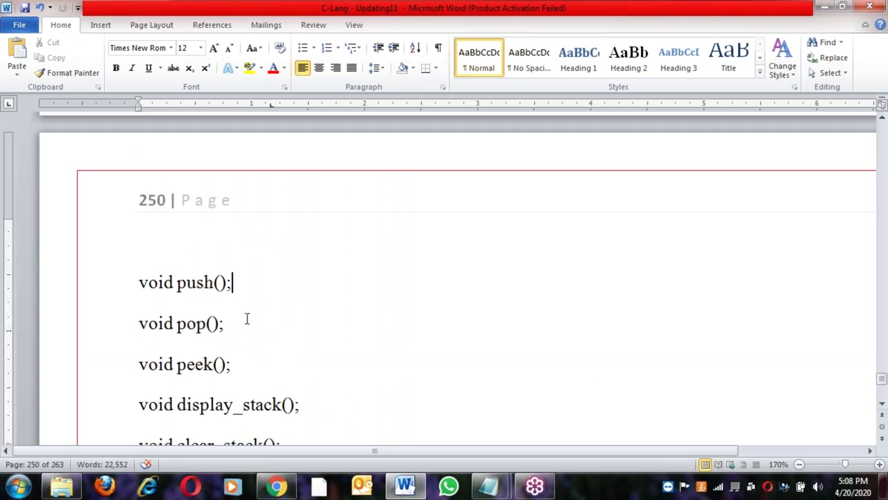
scroll(274, 402, "down", 4)
left_click(293, 328)
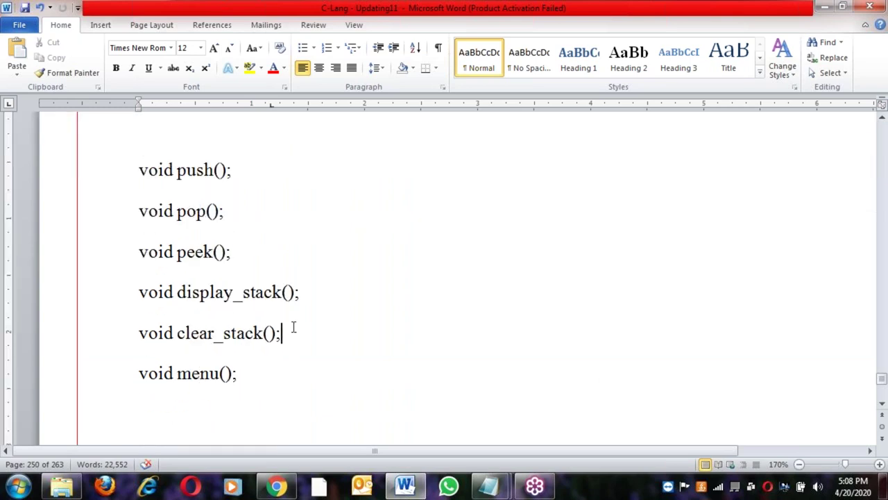
scroll(273, 370, "down", 10)
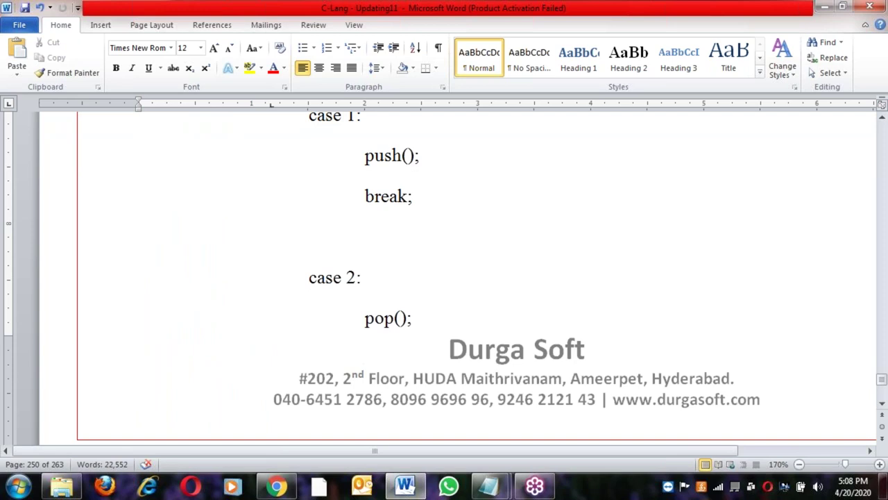
scroll(273, 370, "down", 12)
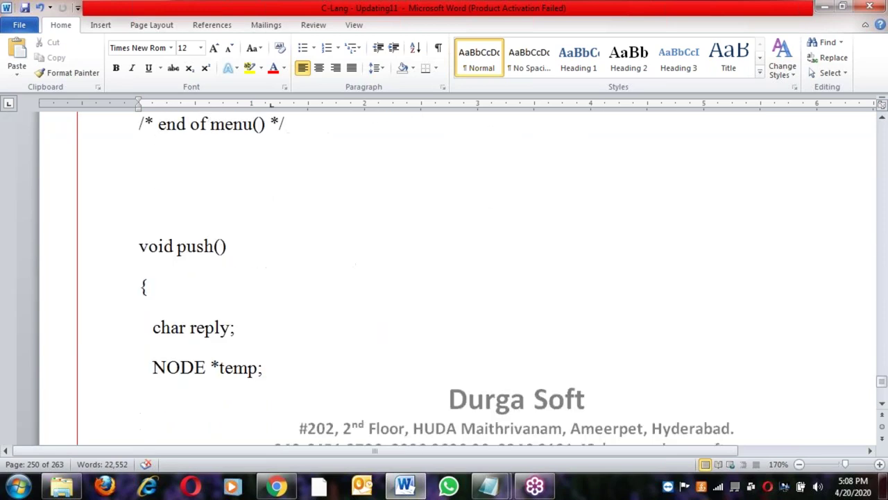
scroll(272, 369, "down", 12)
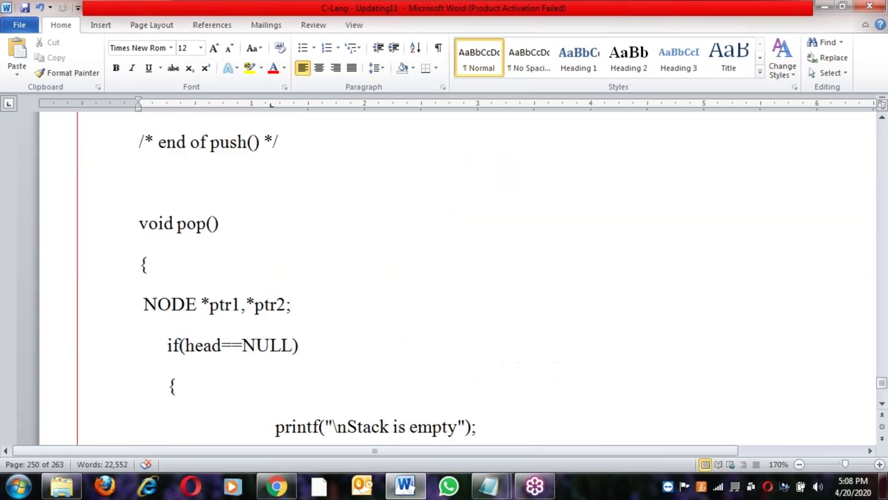
scroll(272, 369, "down", 12)
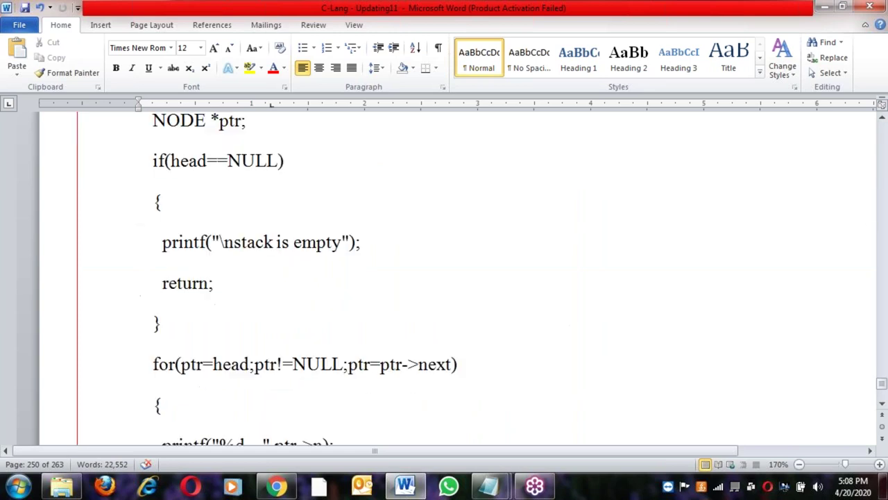
scroll(273, 369, "down", 12)
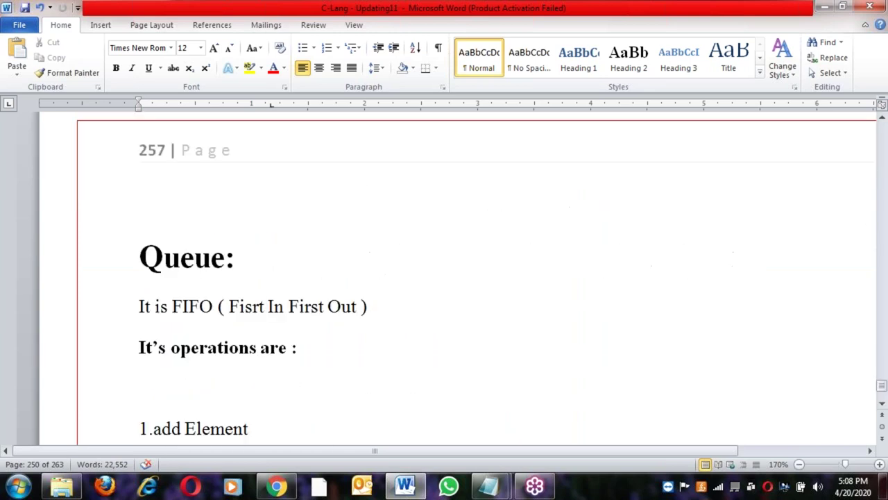
Read the Queue program to the end of clear_queue() on page 263, then go to the C-Batch-APR-6PM folder
left_click(269, 306)
scroll(267, 383, "down", 12)
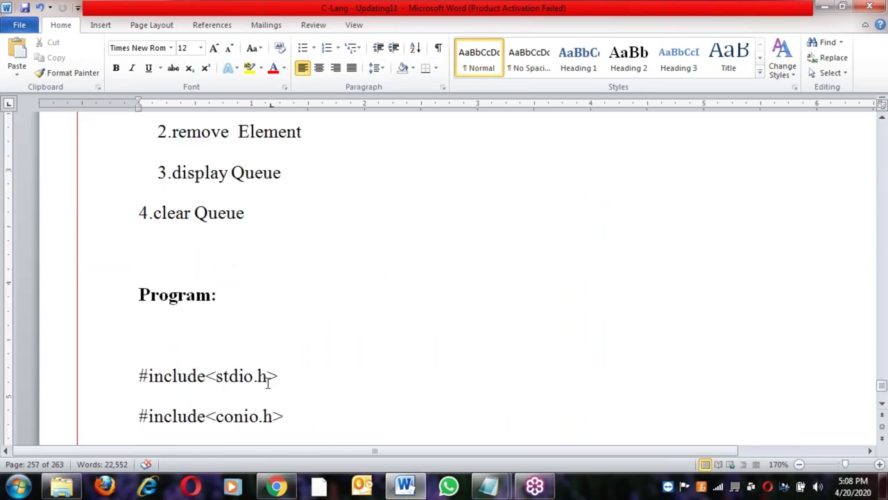
scroll(444, 277, "down", 12)
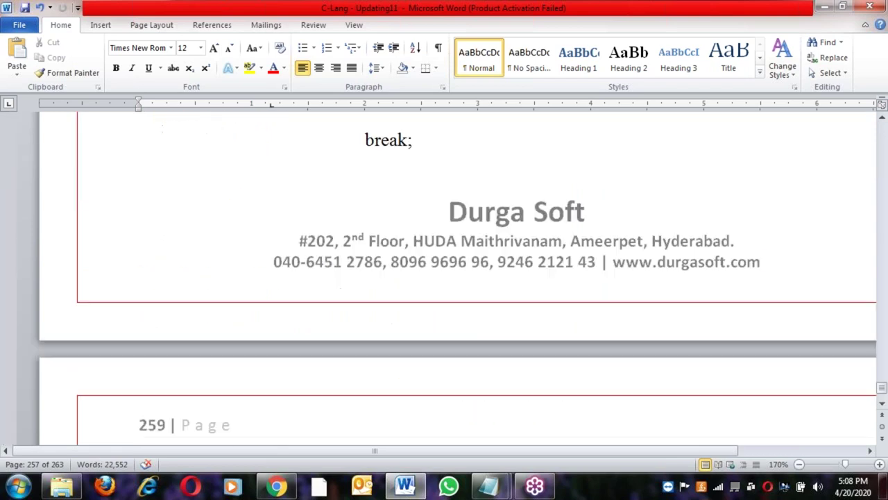
scroll(444, 277, "down", 12)
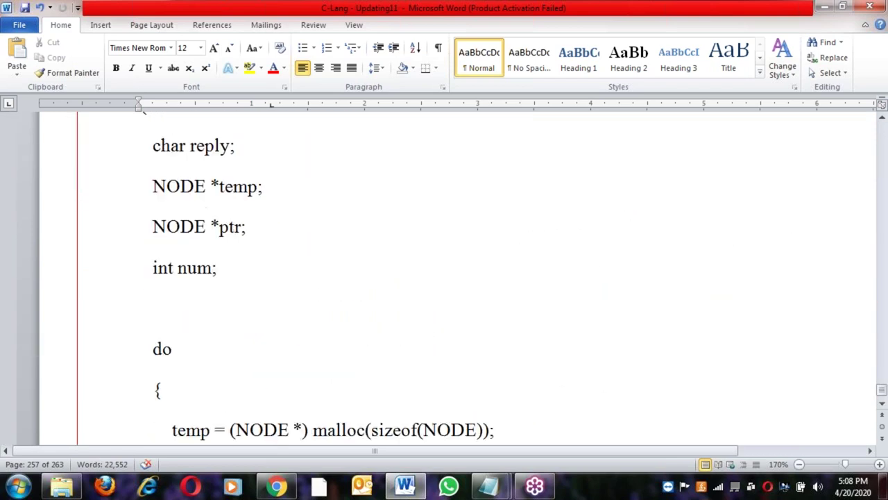
scroll(444, 277, "down", 12)
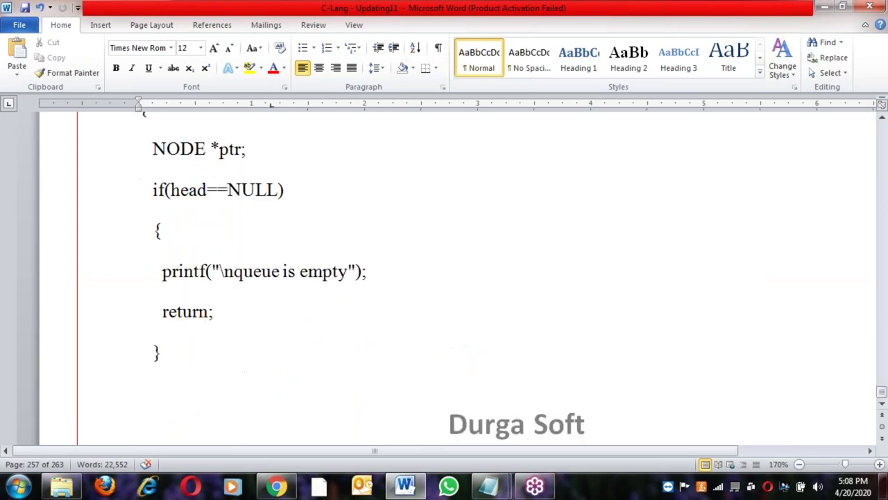
scroll(444, 278, "down", 4)
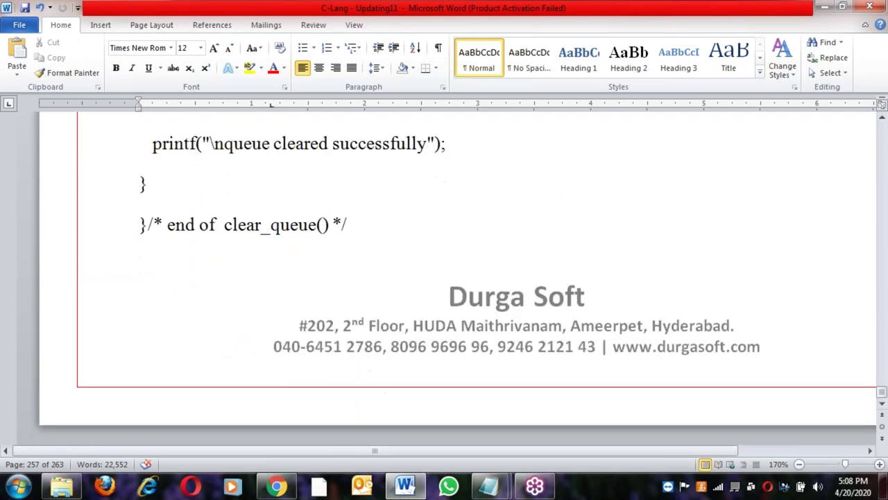
left_click(357, 226)
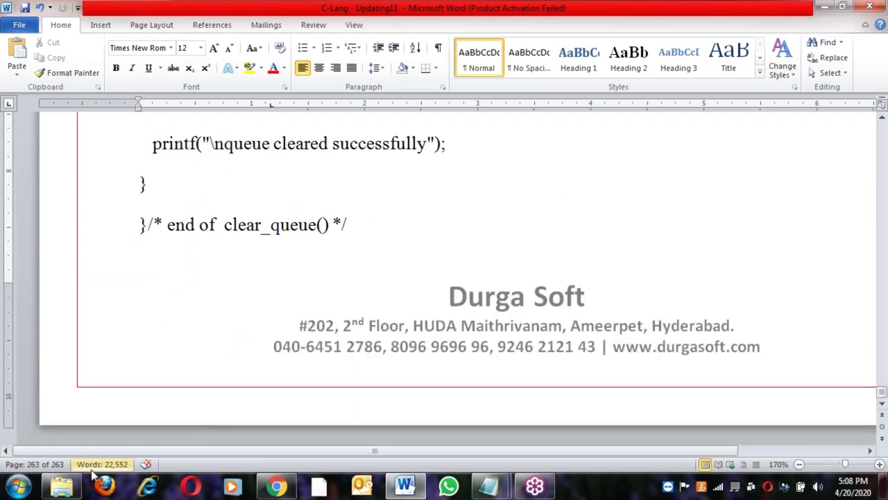
left_click(62, 486)
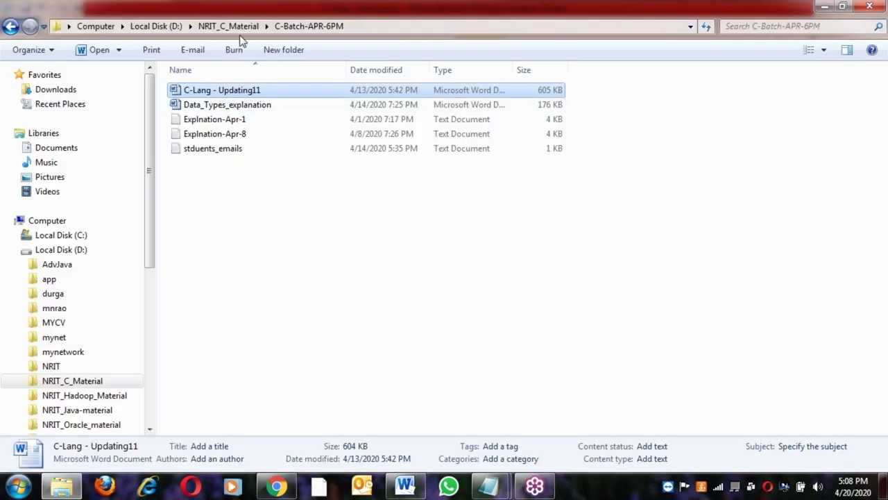
left_click(240, 26)
left_click(224, 123)
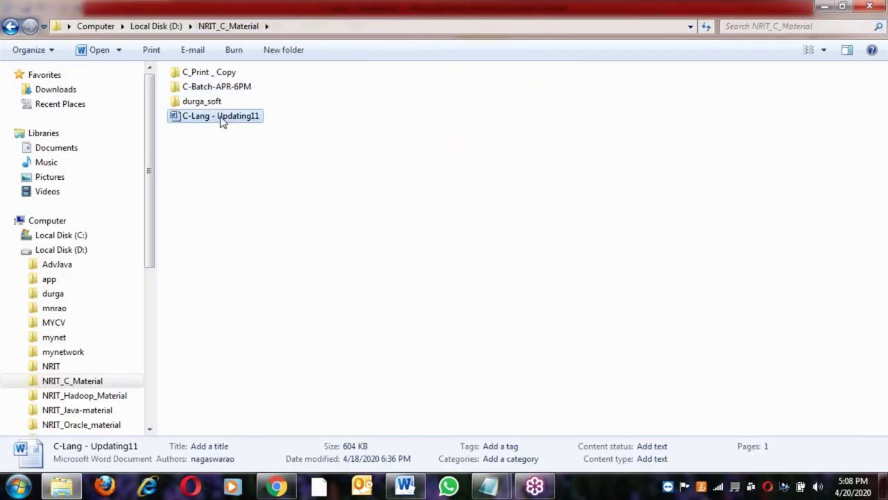
double_click(216, 101)
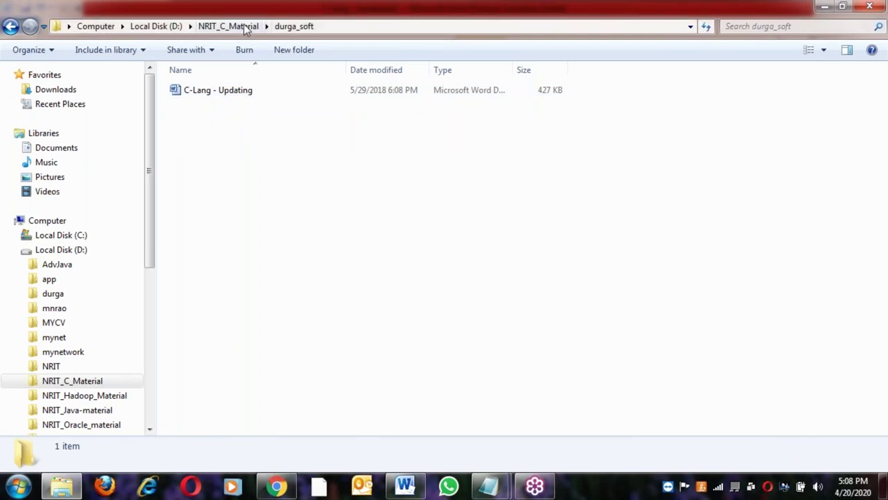
left_click(244, 24)
left_click(211, 75)
double_click(210, 75)
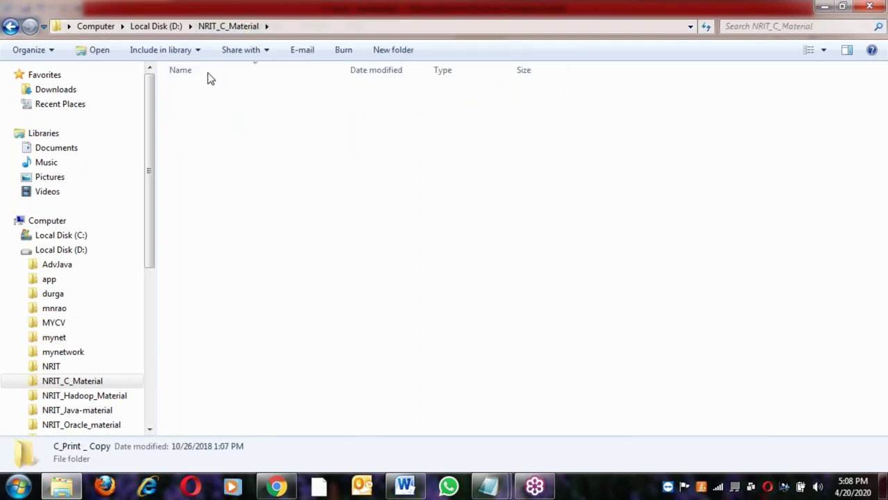
left_click(222, 146)
left_click(238, 137)
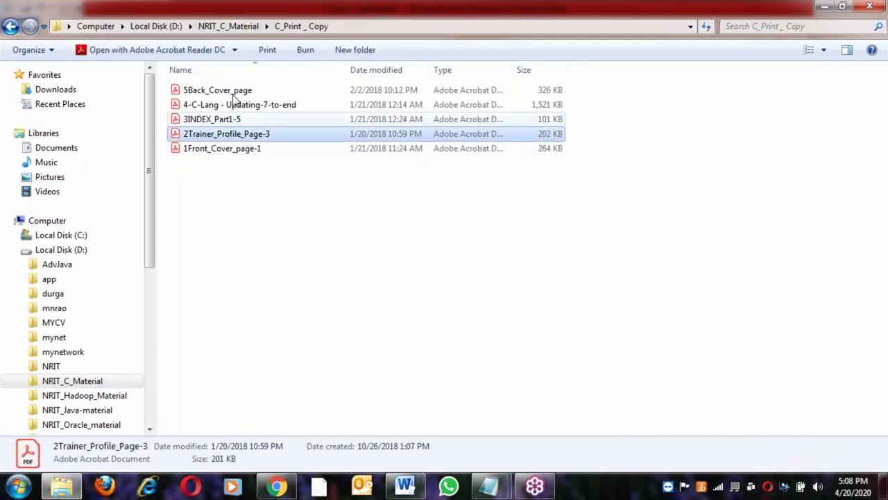
left_click(244, 22)
left_click(238, 118)
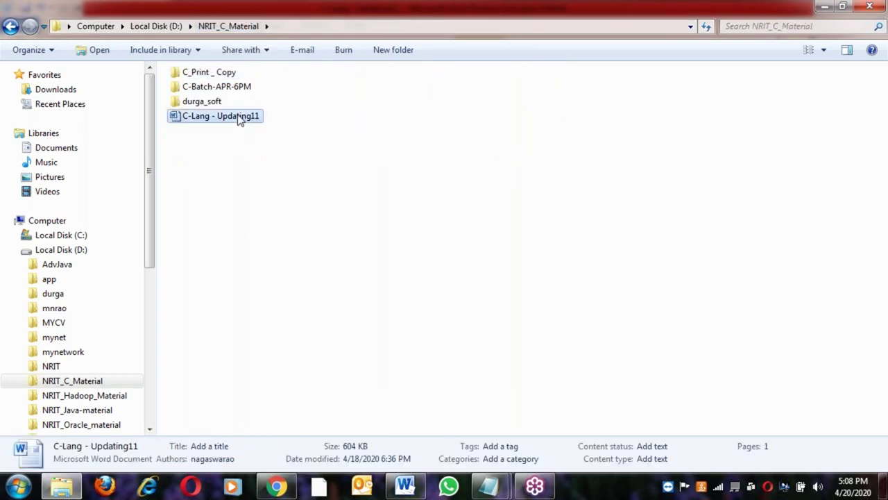
left_click(407, 486)
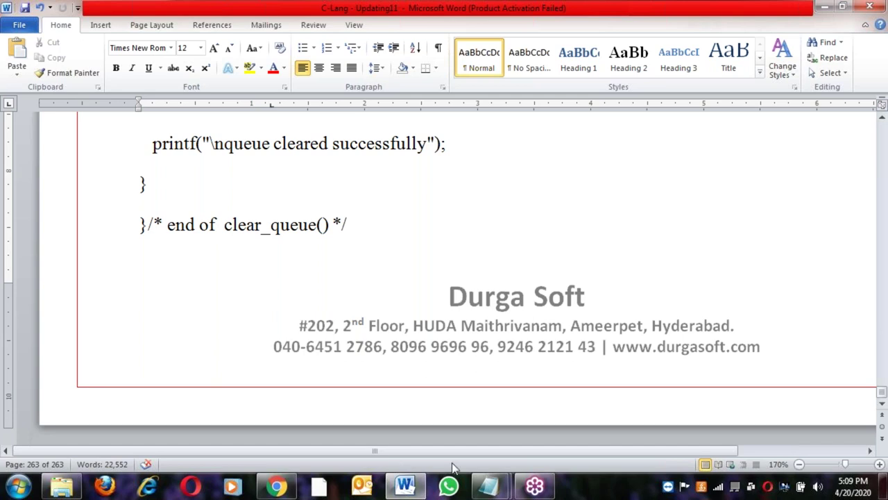
Bring up the blank untitled Notepad window, maximize it, and type '45 to 55 days'
mouse_move(490, 486)
left_click(534, 373)
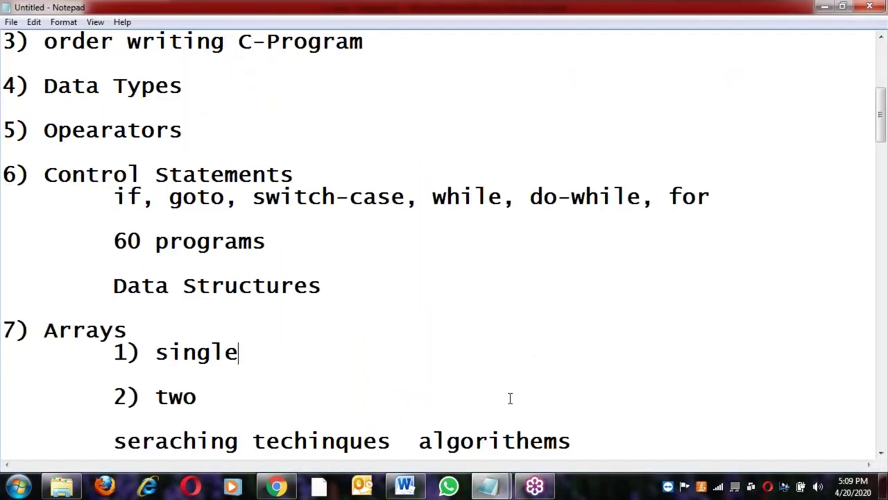
left_click(520, 420)
left_click(16, 490)
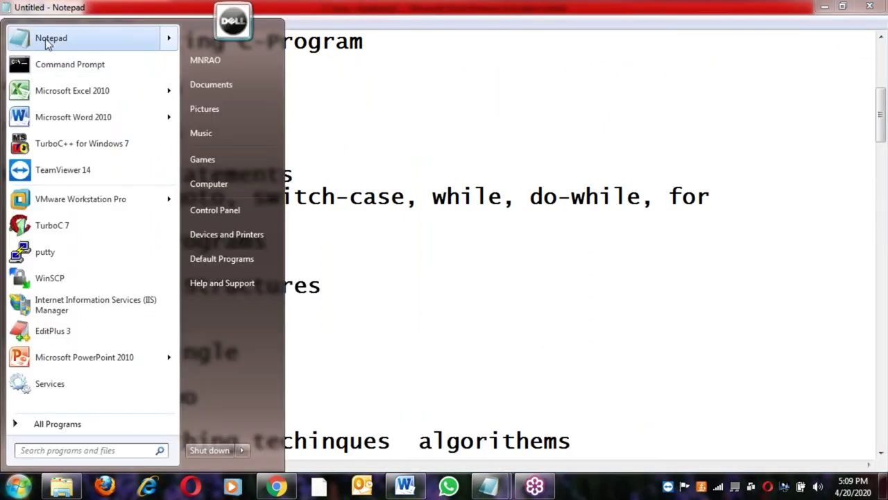
left_click(456, 432)
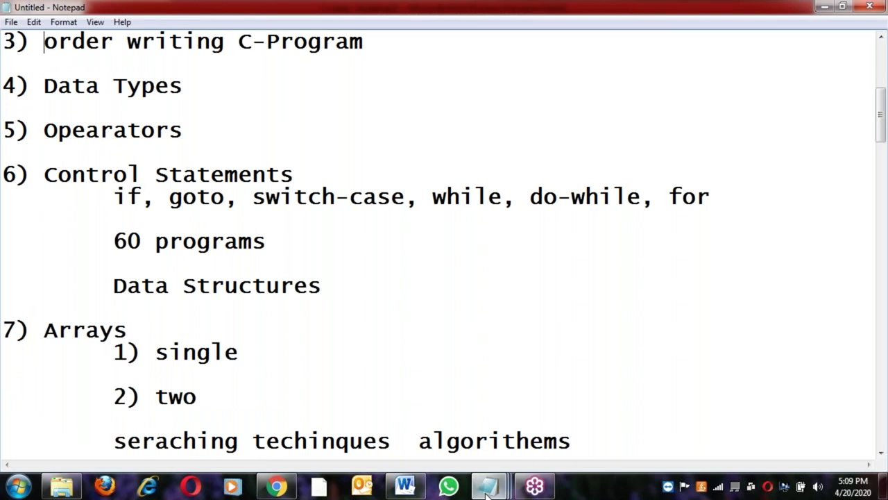
mouse_move(488, 486)
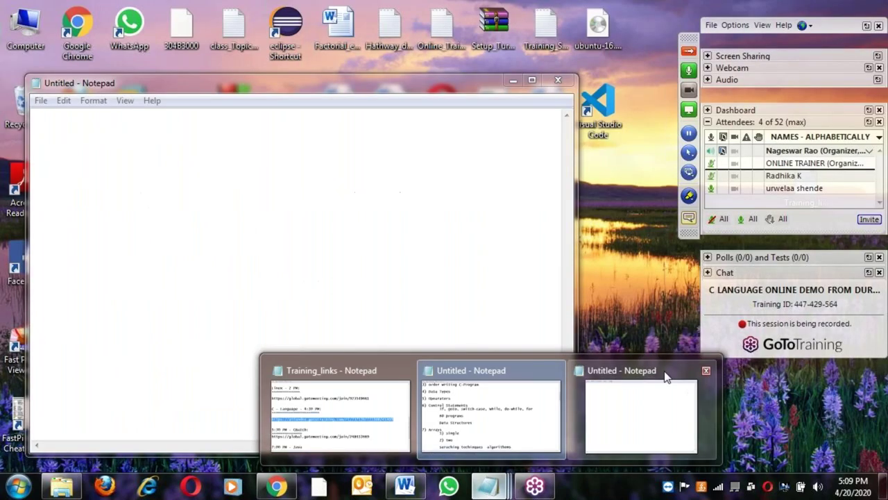
left_click(666, 374)
left_click(531, 86)
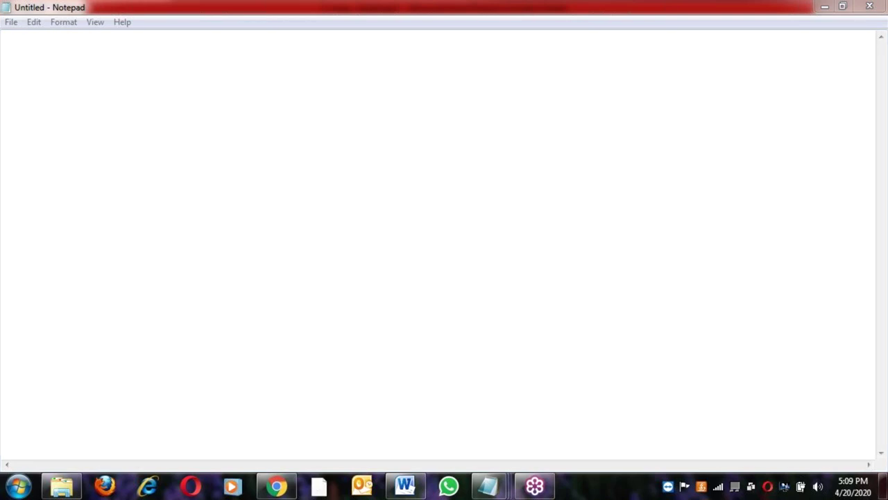
left_click(321, 75)
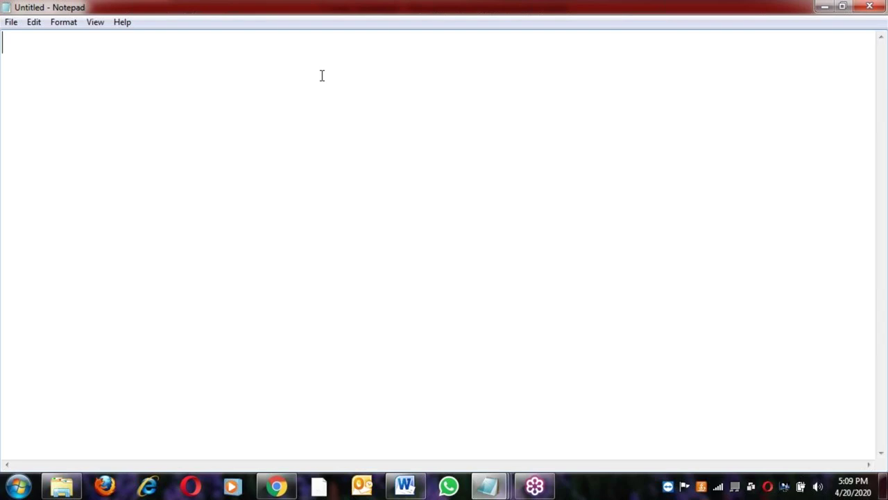
type("45 to 55 days")
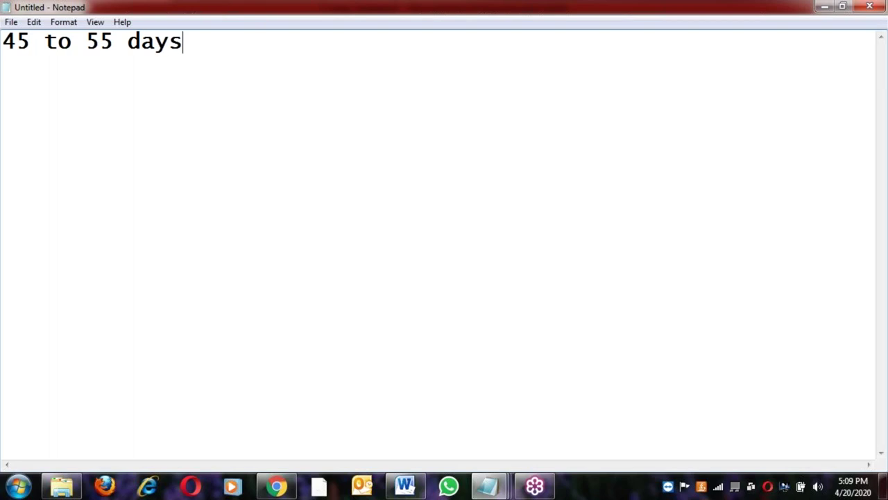
Add a '4:30 to 5:45 PM.' line and append '( 60 days )' to the first line
key("Return")
type("4:30 ")
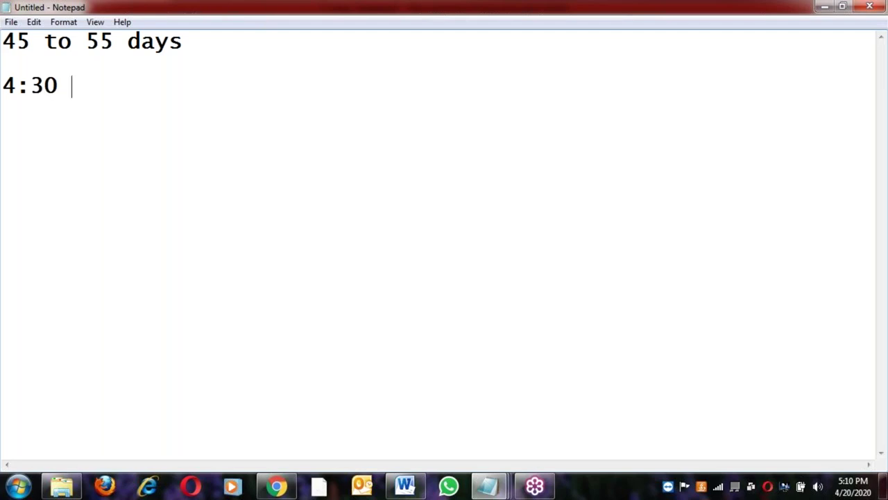
type("to")
key("BackSpace")
type("o 5:45 ")
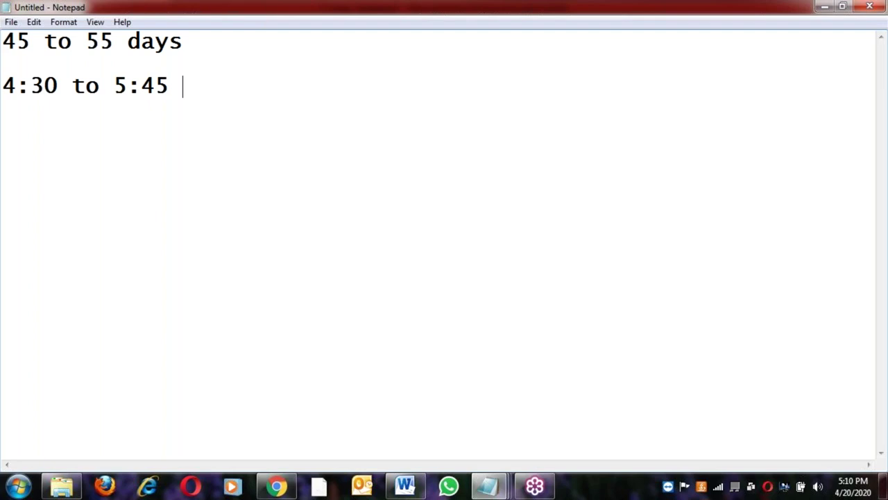
type("A")
key("BackSpace")
type("PM.")
key("Return")
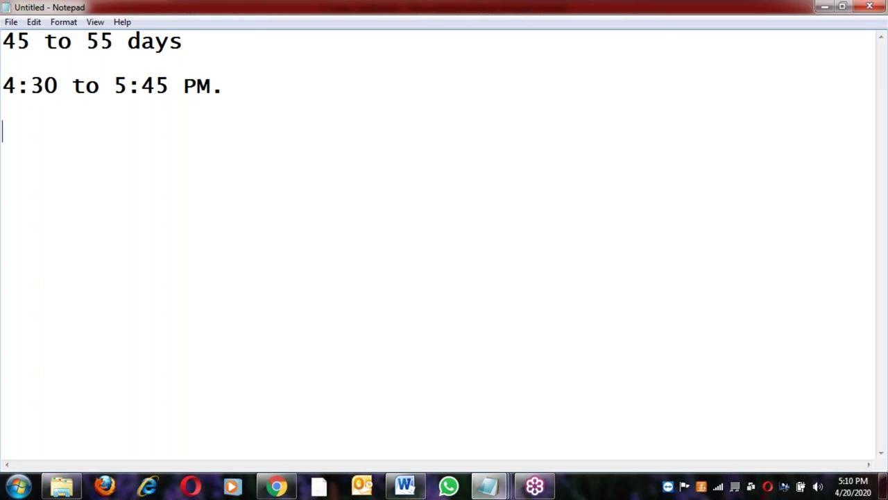
left_click(199, 41)
type("( 6")
type("o")
key("BackSpace")
key("BackSpace")
type("0 days )")
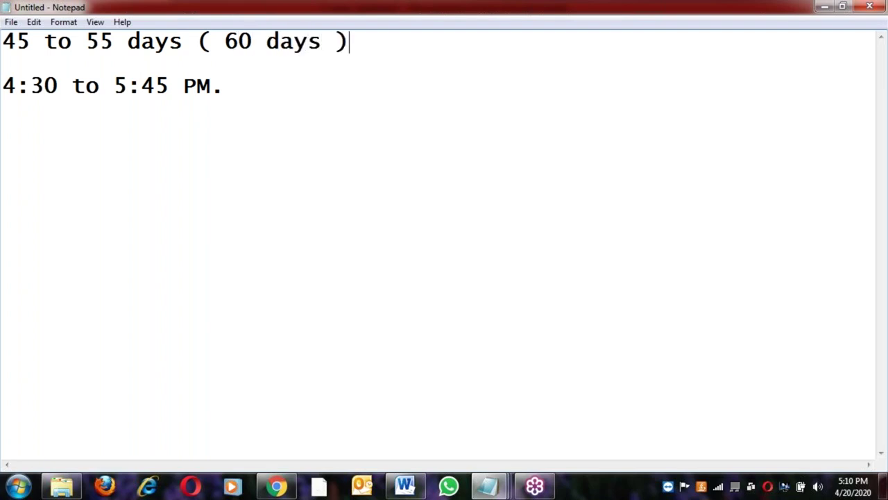
Add an indented 'mon to sat.' line below the timings, then a 'Videos' line
left_click(243, 88)
key("Return")
key("Return")
key("Tab")
type("mon ")
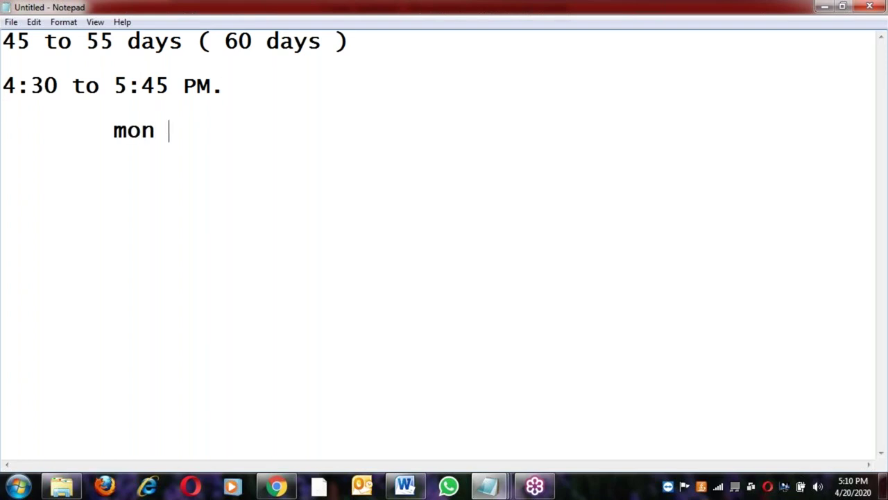
type("to sat.")
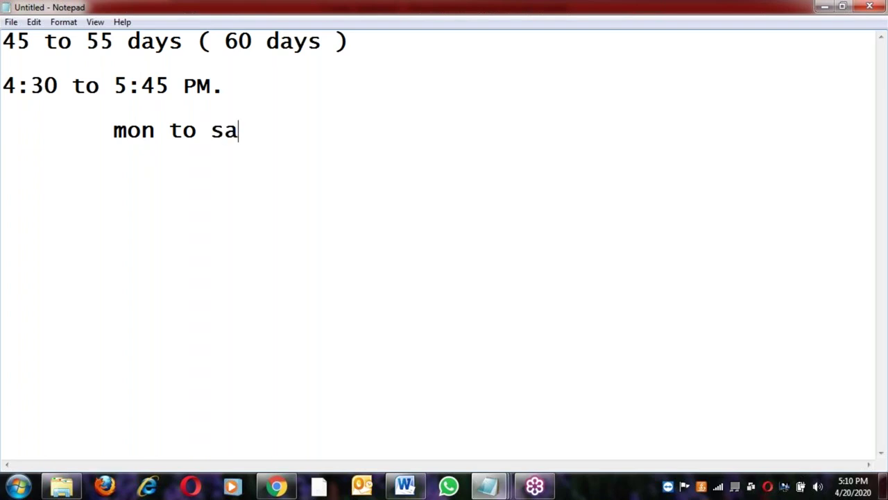
key("Return")
key("Return")
type("Videos")
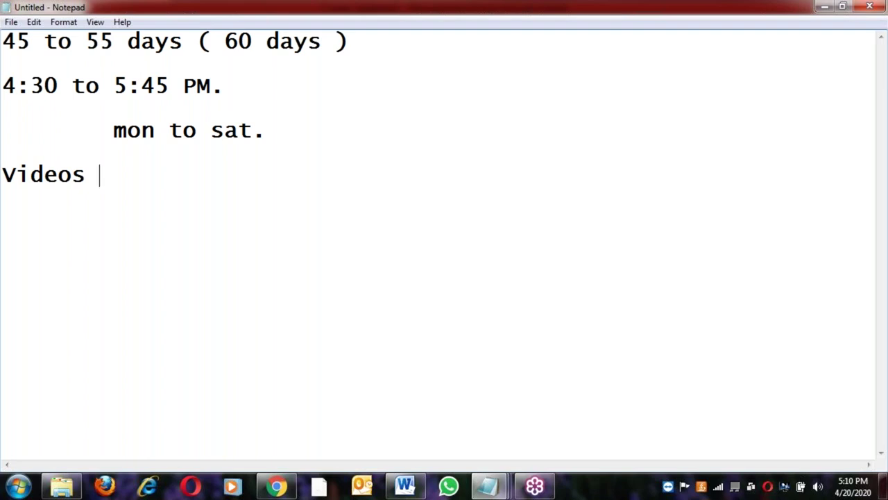
Check the C-Lang document in Word, then return to the Notepad notes
left_click(405, 486)
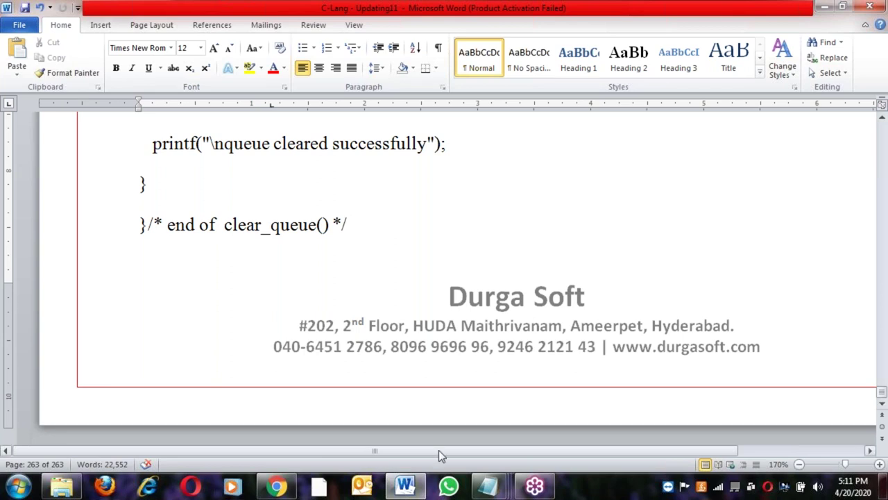
left_click(499, 490)
Add a "what's app no." line with the contact number below Videos, digits grouped by spaces
key("Return")
type("what's")
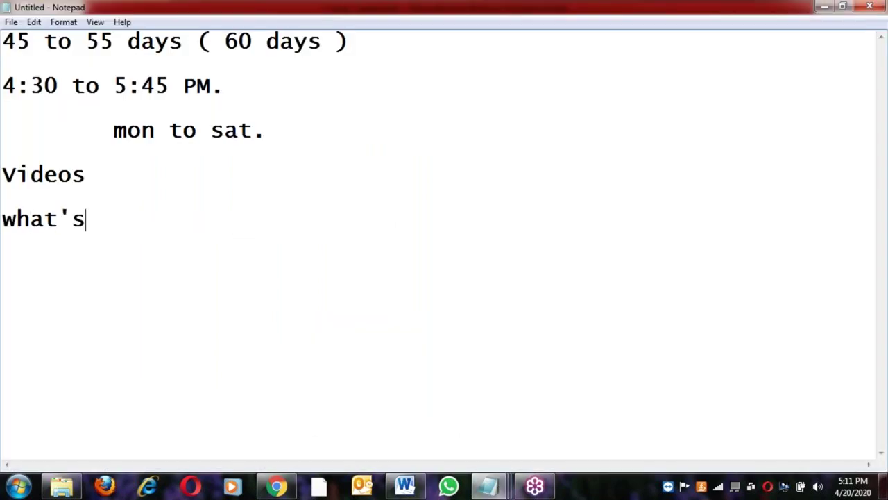
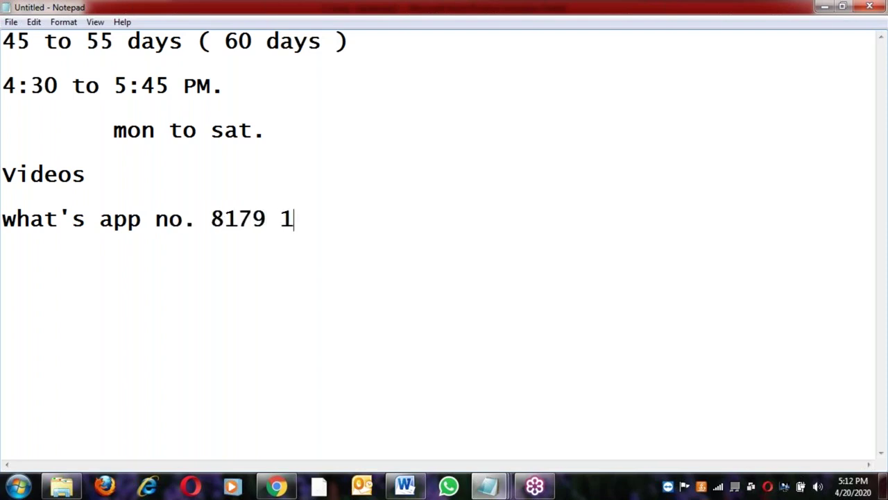
key("Left")
key("Left")
key("Left")
key("Left")
key("Left")
key("Left")
key("Left")
key("Left")
key("Left")
key("Left")
key("Left")
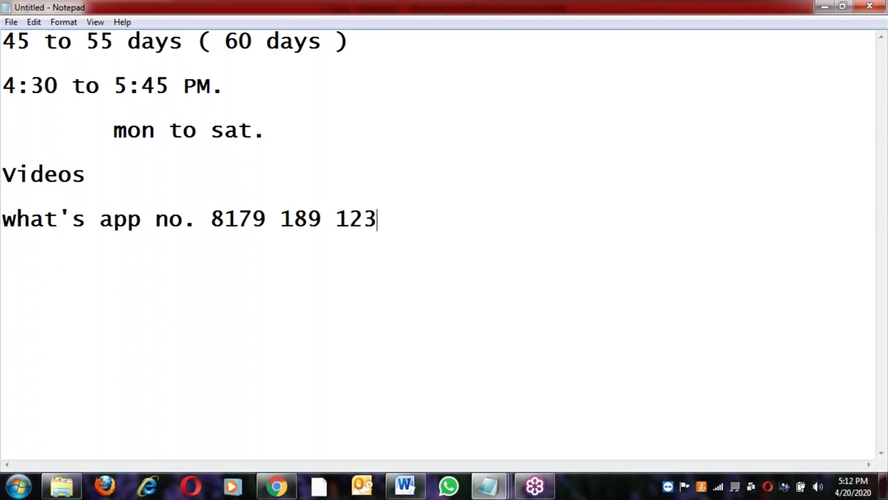
key("Left")
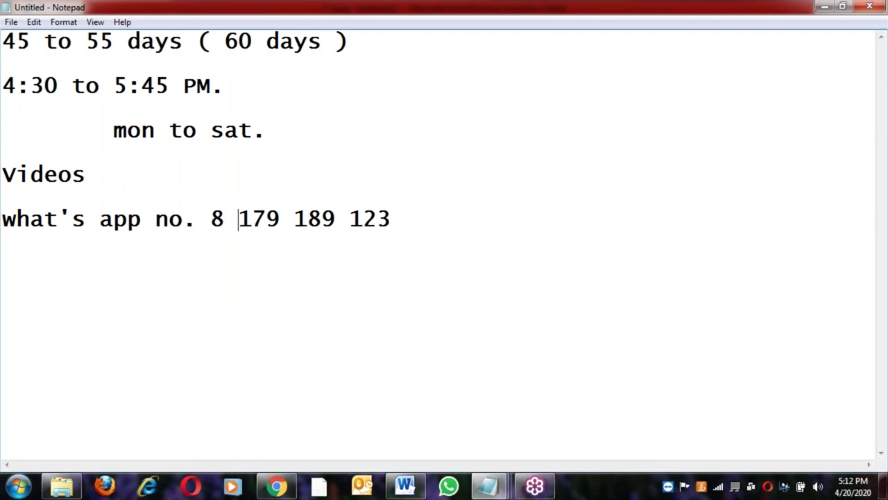
key("Home")
key("shift+End")
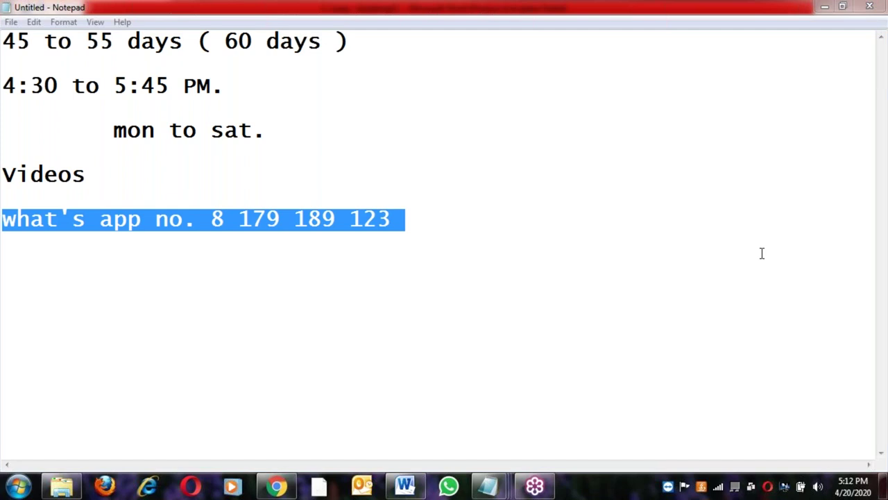
key("Down")
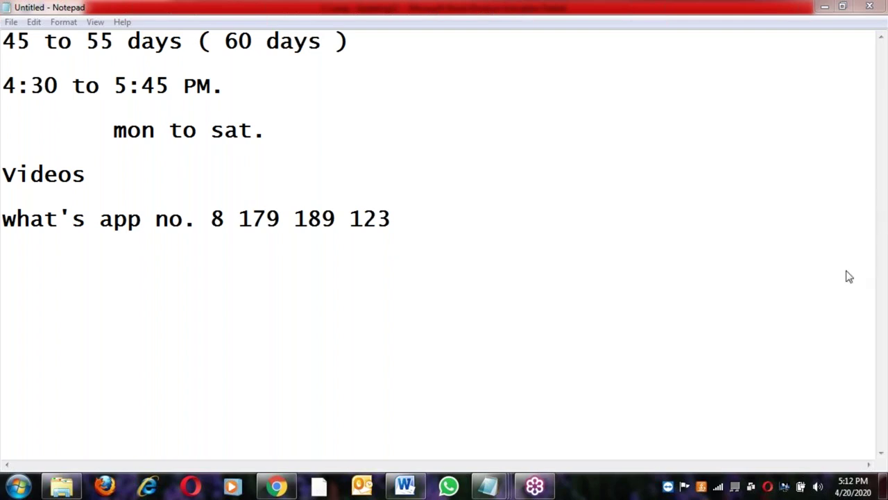
Start a new line below the number reading 'Rs.5000 /--'
left_click(406, 224)
key("Return")
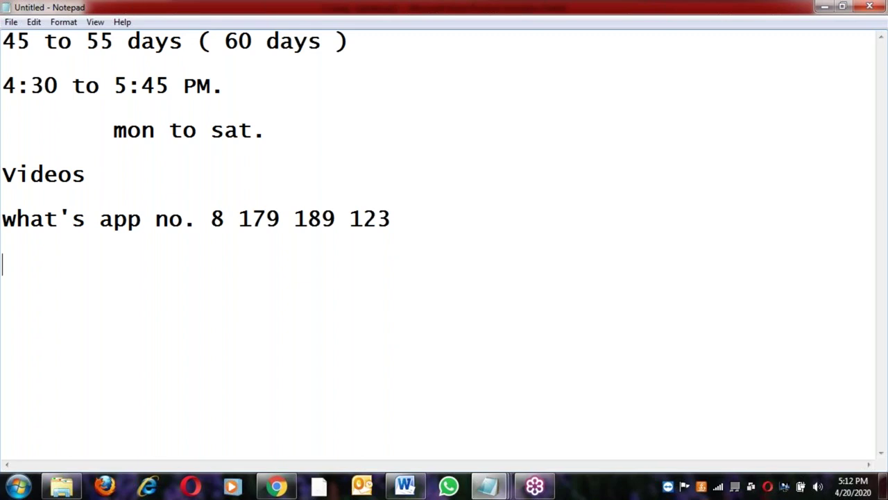
type("Rs.5000 /")
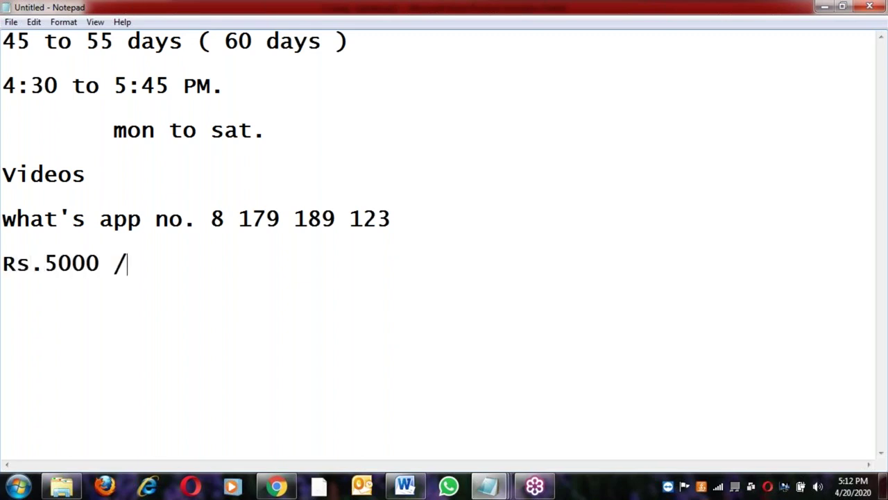
type("--")
Dismiss the browser notification and add a new line below the Rs.5000 /-- fee line
key("Return")
left_click(108, 176)
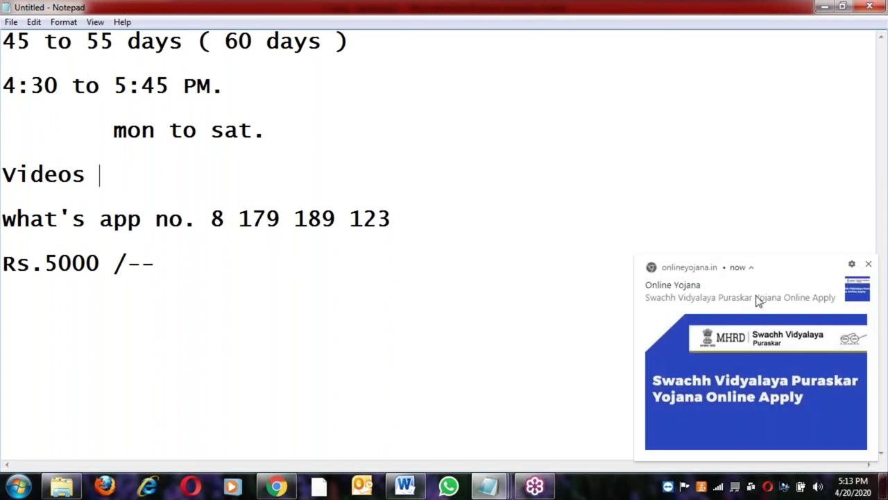
left_click(870, 265)
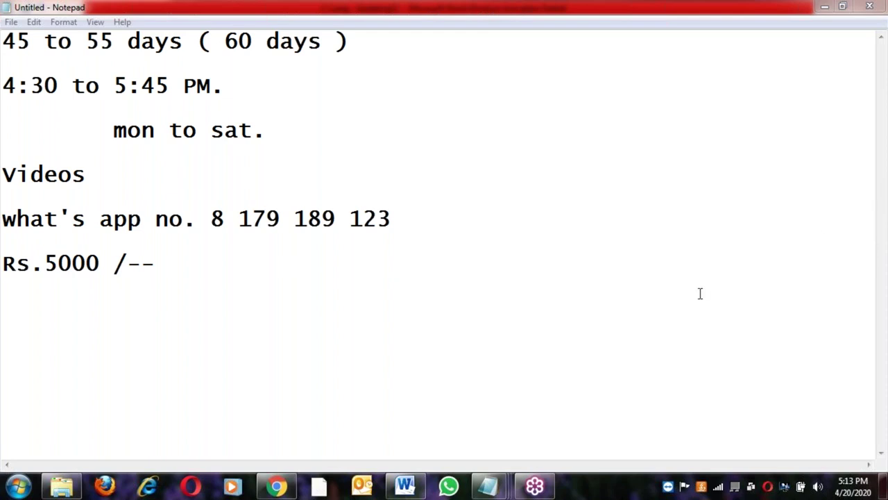
left_click(175, 257)
key("Return")
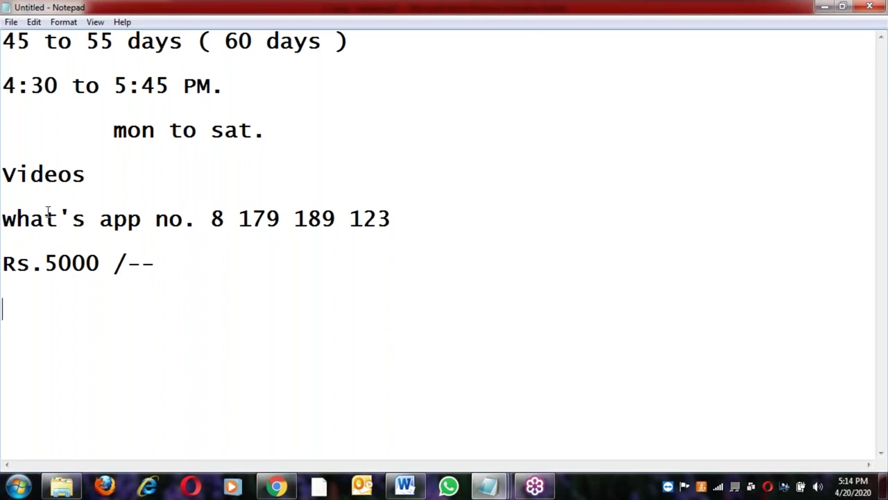
Lengthen the fee line's dashes so it reads 'Rs.5000 /-----'
left_click_drag(142, 179, 2, 173)
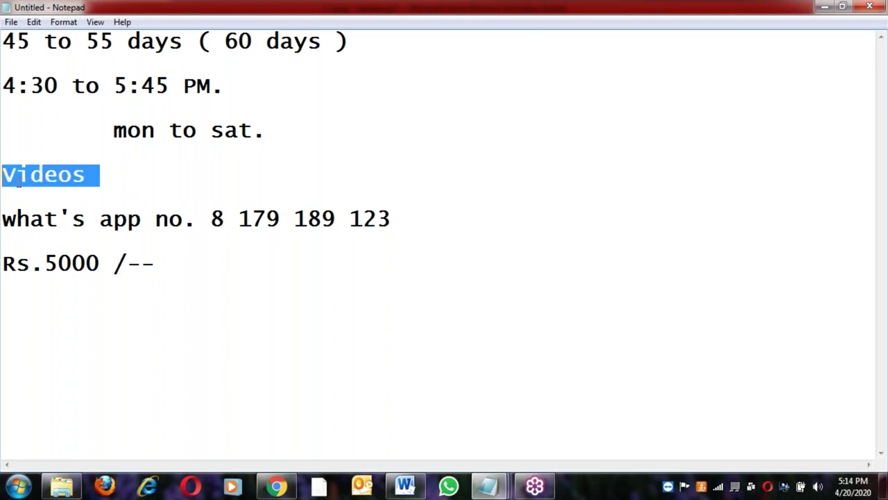
left_click(170, 265)
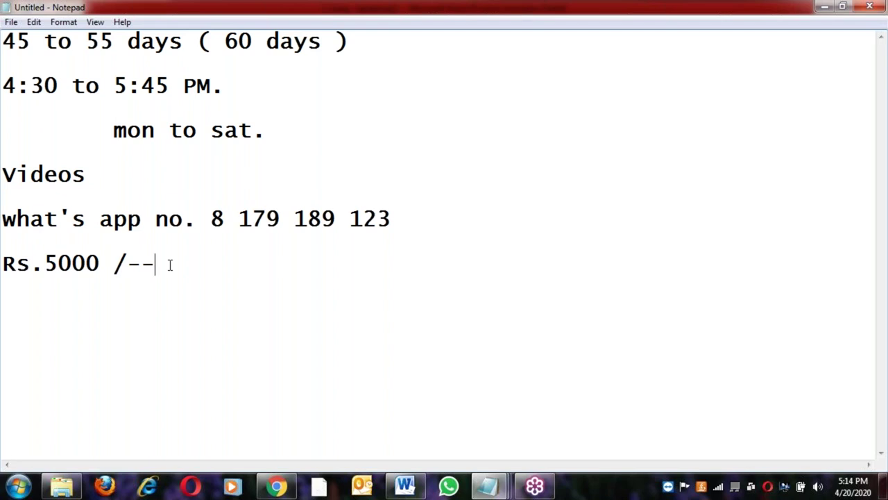
type("---")
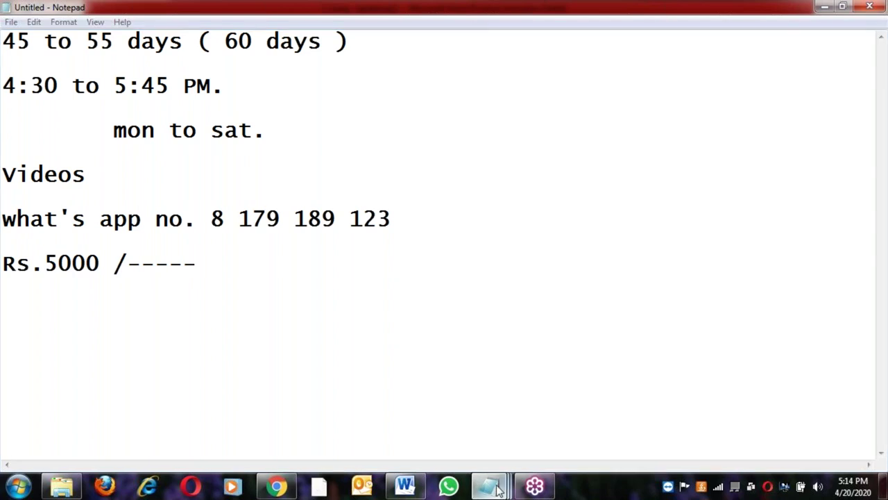
left_click(496, 489)
Switch to the blank untitled Notepad window and begin its first line with 'Turbo-c'
left_click(519, 432)
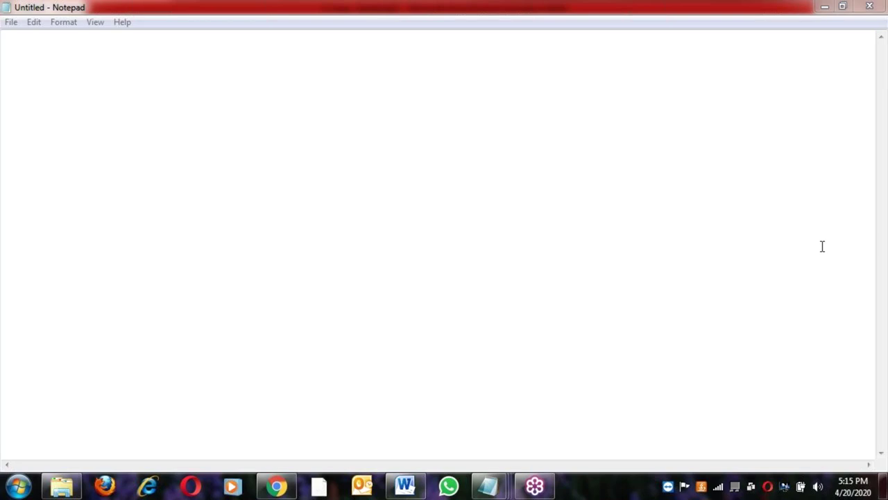
left_click(208, 61)
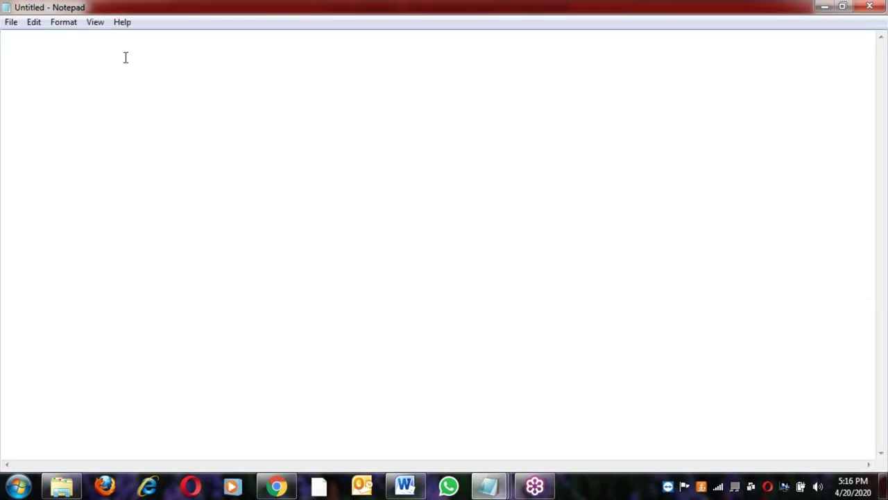
type("Turbo-c")
Complete the first line as 'Turbo-c, Code blocks.', fixing the 'blocs' typo
type("c")
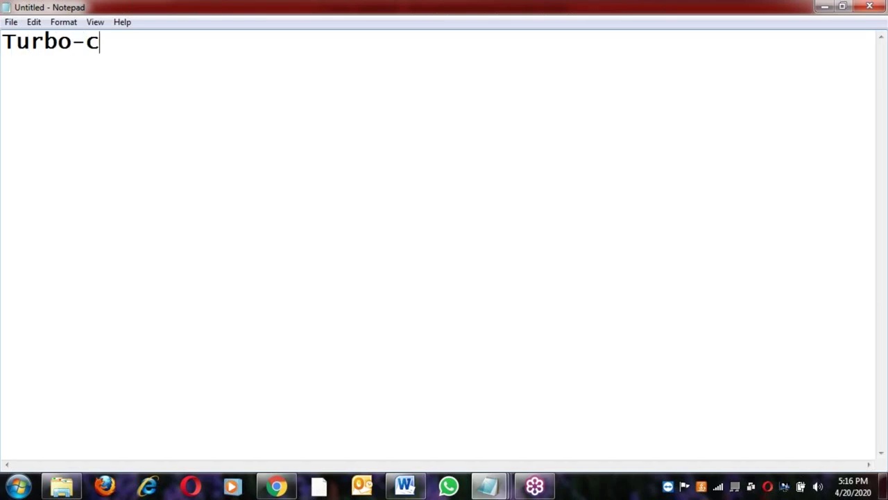
type(", Code blocs")
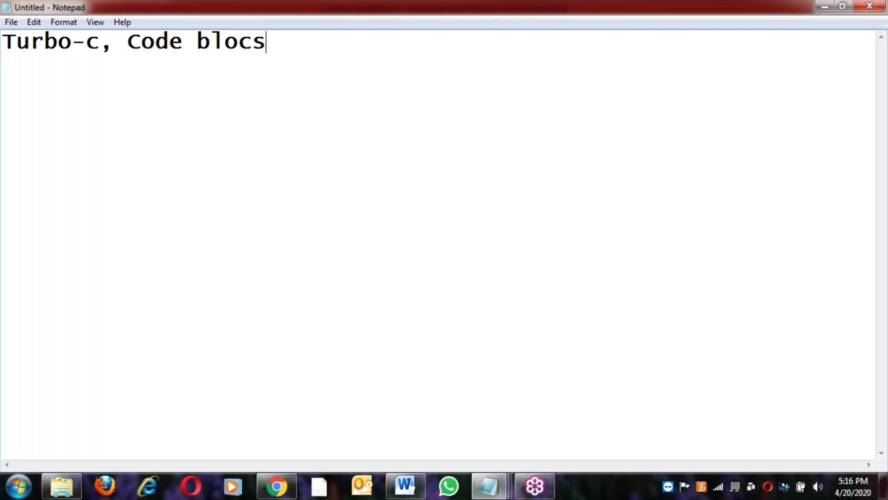
key("BackSpace")
type("ks.")
key("Return")
key("Return")
Type 'ANSI - IDE' on line 3 below the compiler list, with blank lines after it
left_click(124, 40)
left_click(90, 43)
left_click(138, 43)
left_click(197, 43)
left_click(301, 43)
key("Down")
key("Down")
left_click(105, 40)
left_click(331, 52)
key("Down")
key("Down")
type("AN")
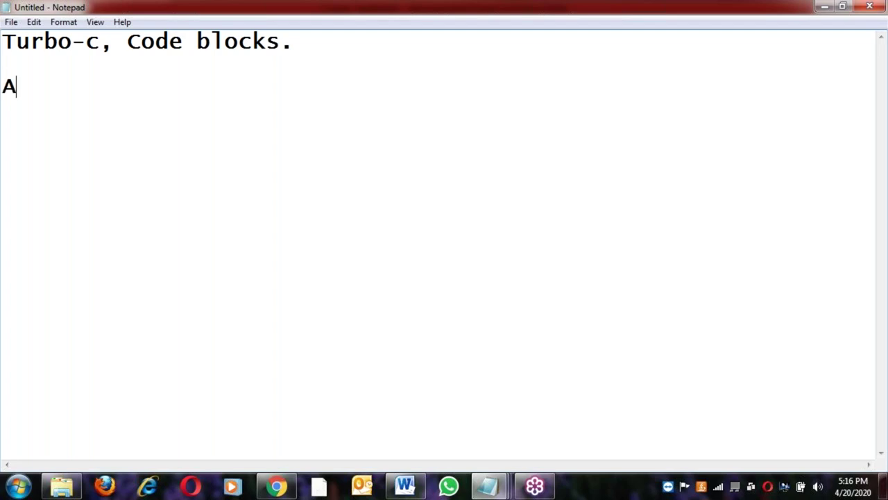
type("SI ")
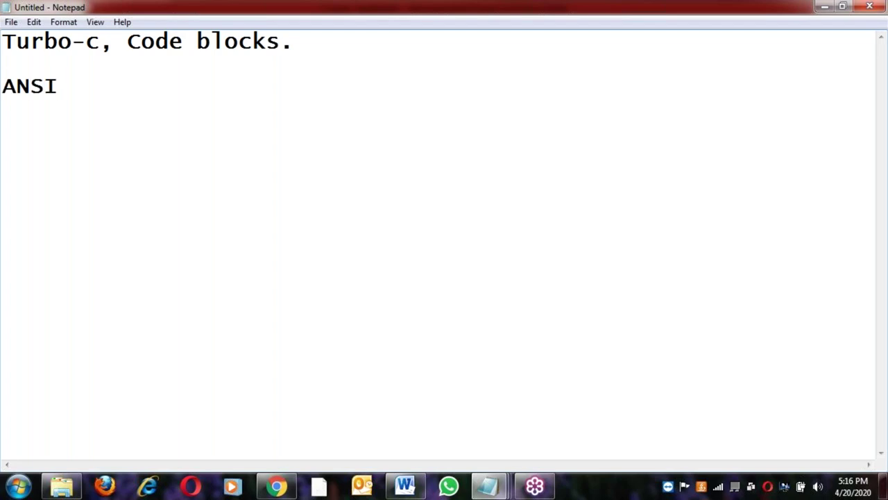
type("- IDE")
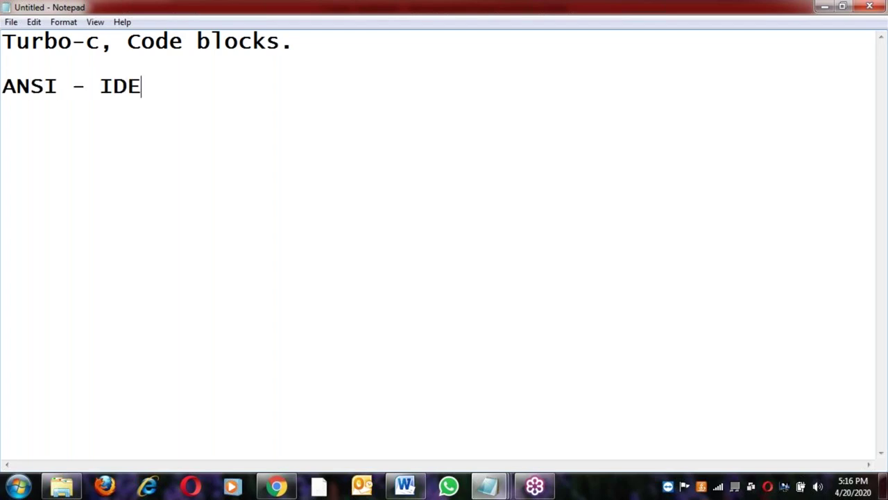
key("Return")
key("Return")
Select the 'ANSI - IDE' line, then return the caret to line 1
left_click_drag(155, 91, 2, 85)
left_click(159, 87)
left_click_drag(142, 86, 16, 85)
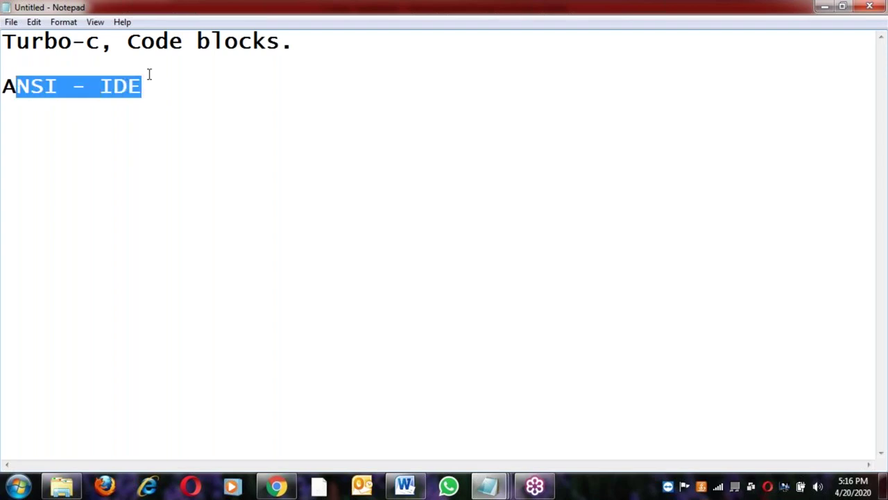
left_click(111, 44)
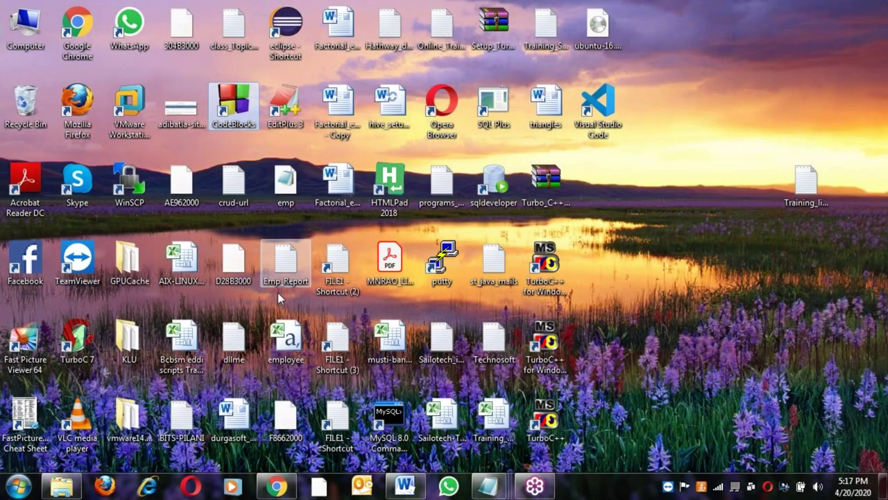
Check the TurboC++ and CodeBlocks desktop shortcuts, then dismiss the linuxize.com site notification
left_click(546, 272)
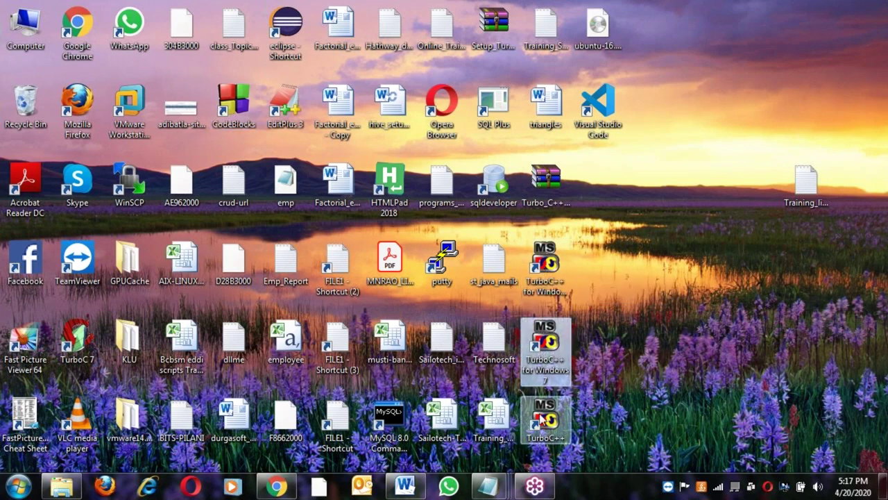
left_click(238, 110)
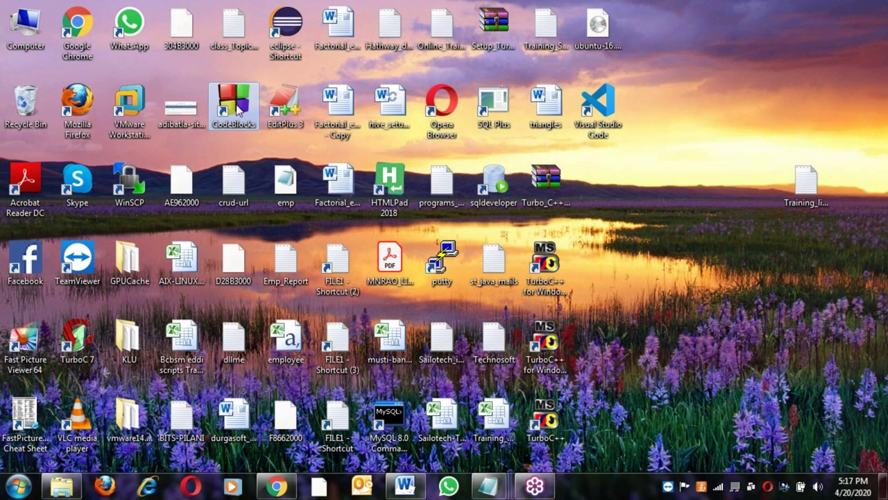
left_click(645, 337)
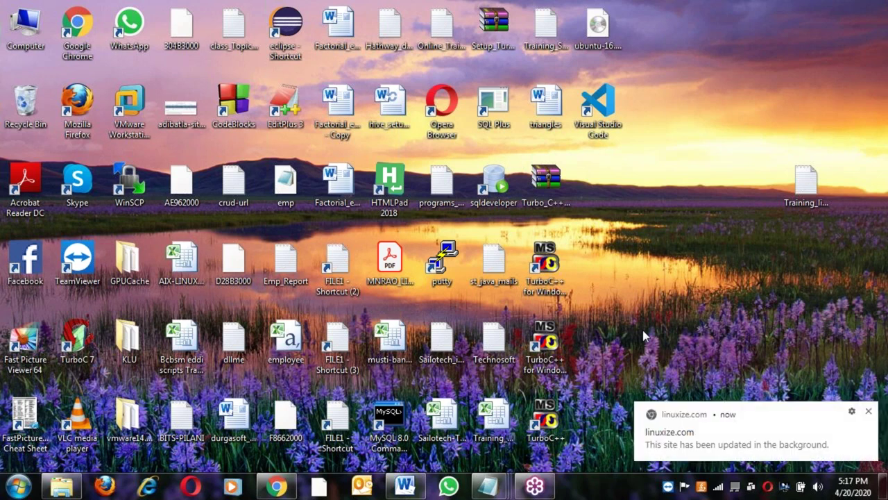
left_click(870, 412)
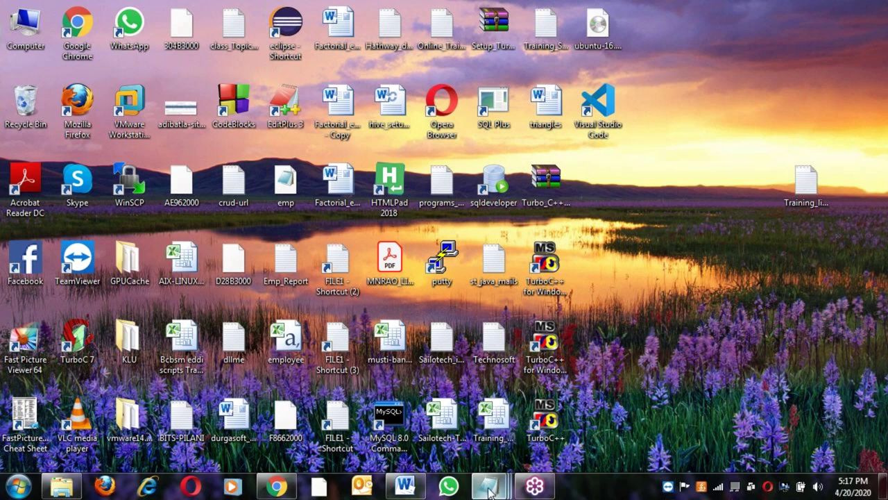
Bring up the last untitled Notepad window and delete all of its old text
mouse_move(490, 491)
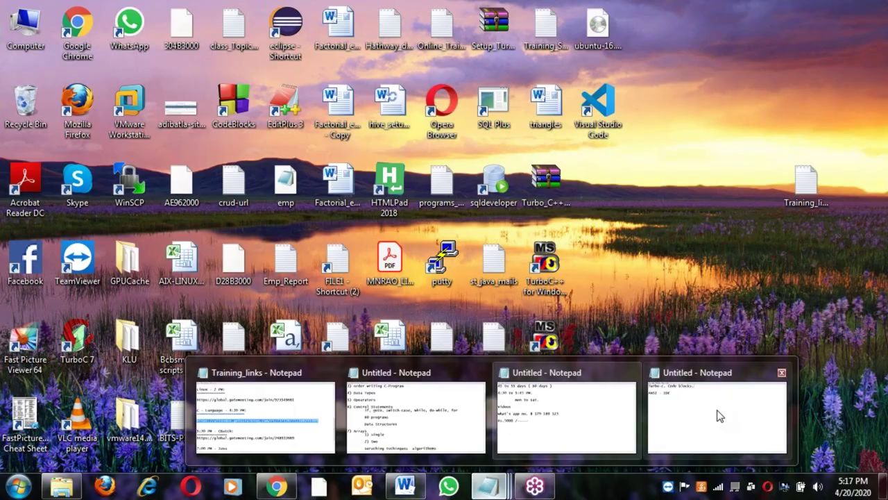
left_click(719, 415)
key("ctrl+a")
key("Delete")
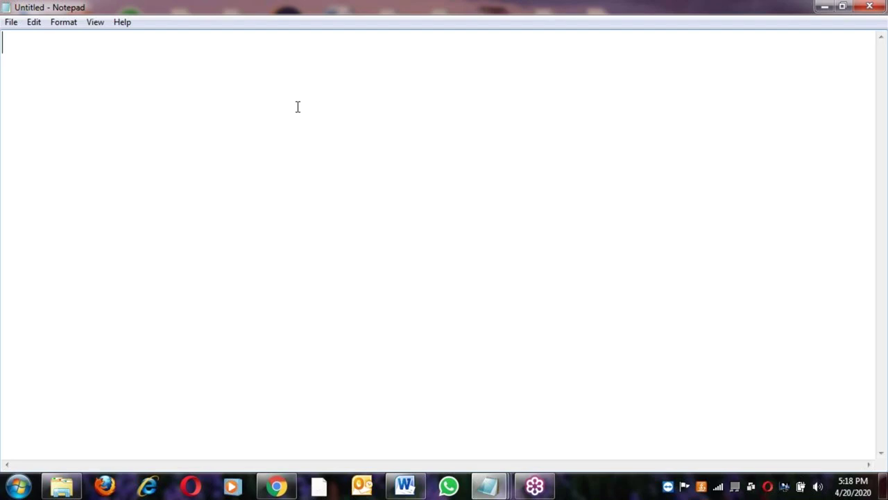
Type the heading 'Computerware:' underlined with a row of equals signs
type("C")
type("omputerwar")
key("BackSpace")
key("BackSpace")
type("ware")
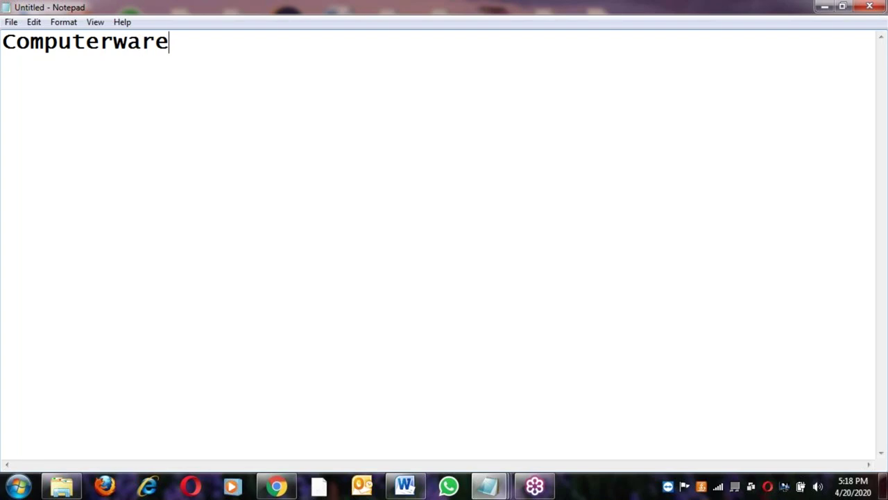
type(":")
key("Return")
type("=============")
List '1) Hardware' and '2) Software' on separate lines beneath the heading
key("Return")
key("Return")
type("1) Ha")
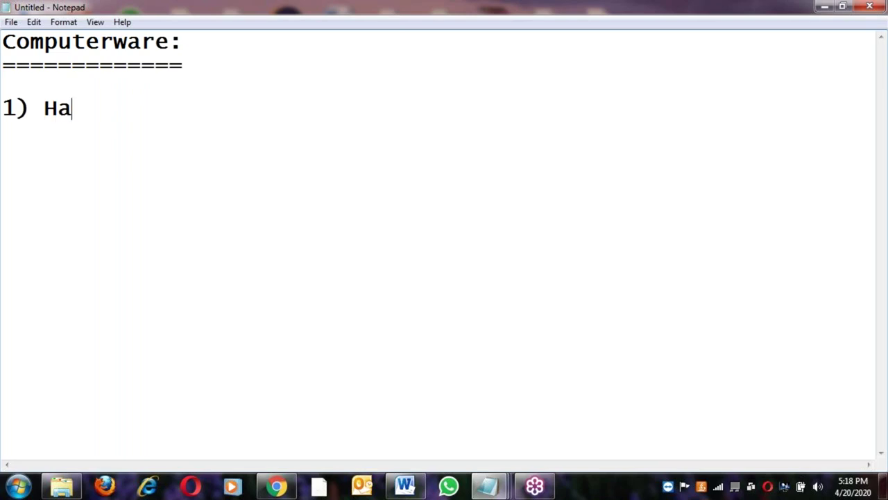
type("rdware")
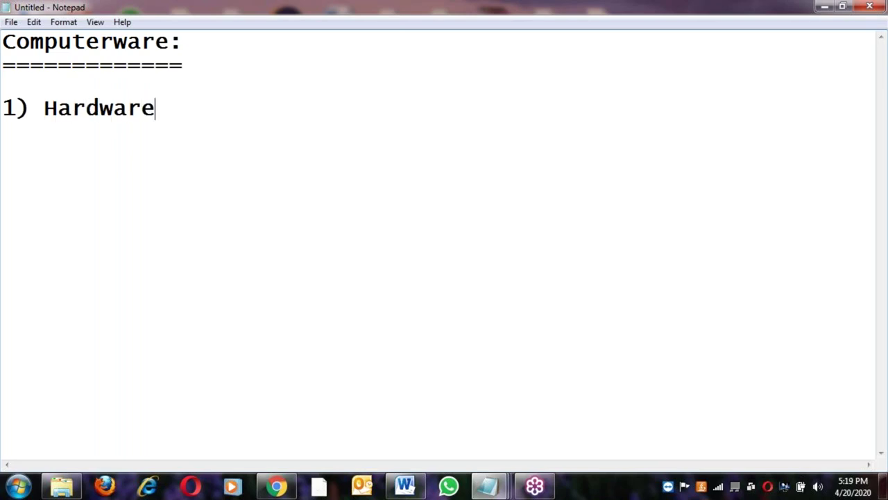
key("Return")
type("2) Software")
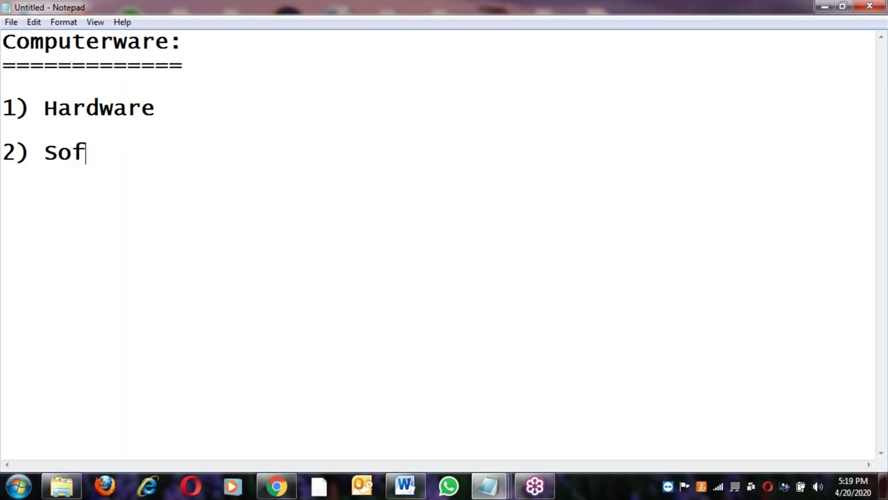
key("Return")
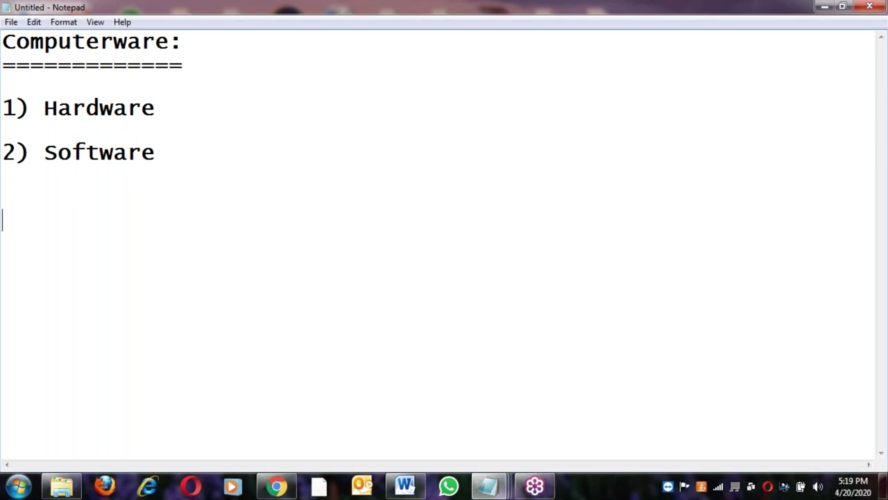
left_click(176, 110)
Copy '1) Hardware' below the list as a '1) Hardware:' subheading underlined with equals signs
key("shift+Home")
key("ctrl+c")
left_click(173, 148)
key("Down")
key("Down")
key("ctrl+v")
type(":")
key("Return")
type("==============")
Add indented lines 'physical Components of computer' and 'like MOuse, KB, HD, RAM, Processor...'
key("Return")
key("Tab")
type("p")
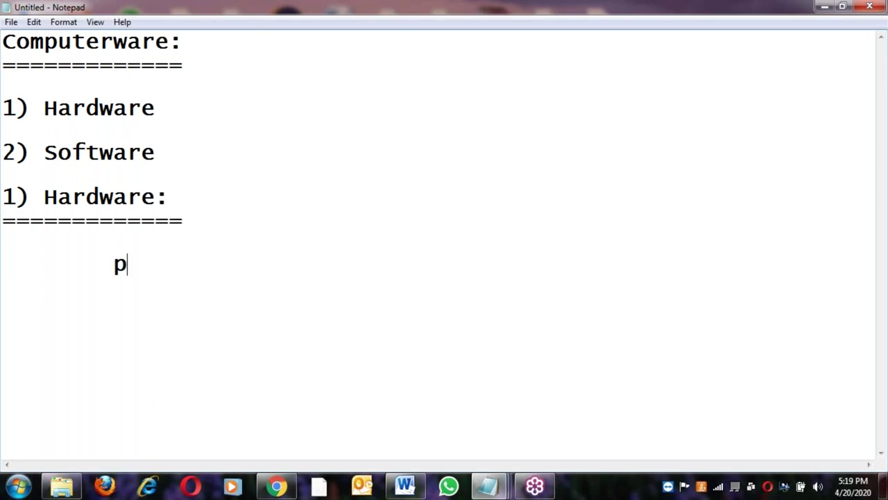
type("hysic")
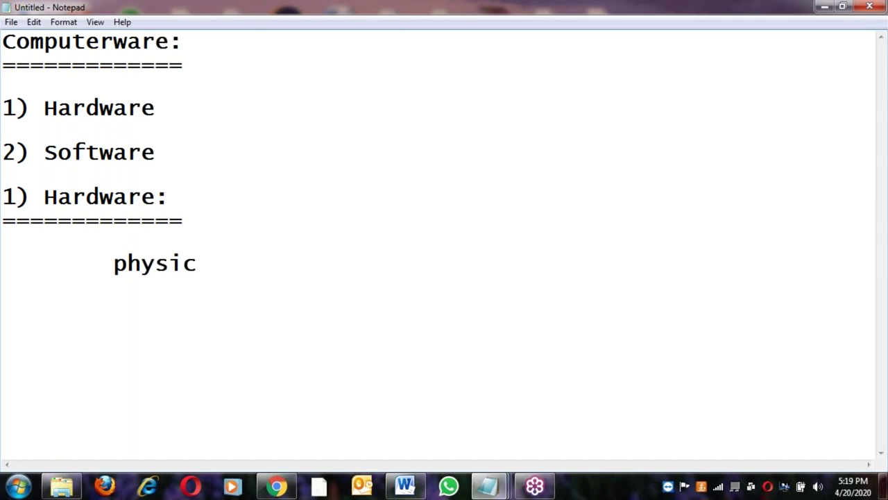
type("al Comp")
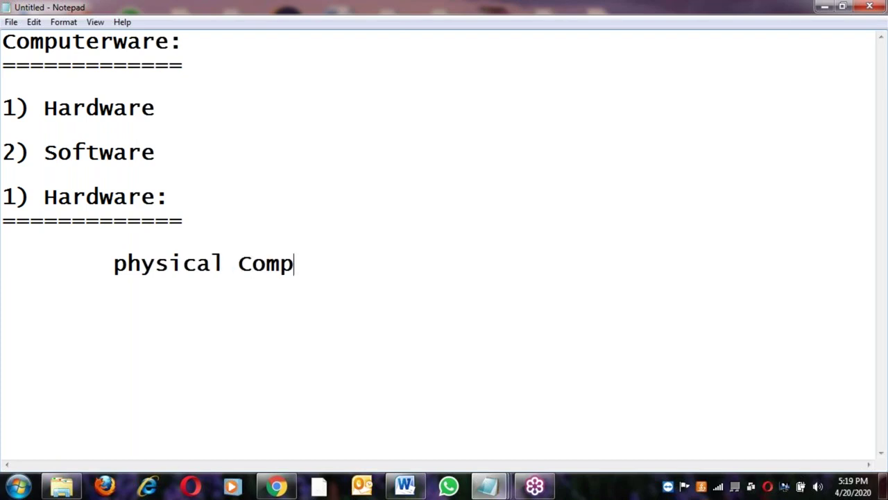
type("onents ")
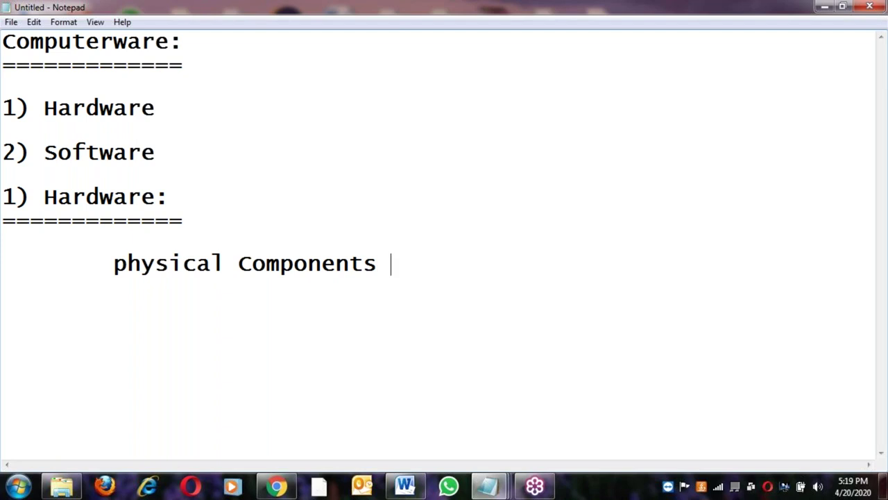
type("of")
type("computer")
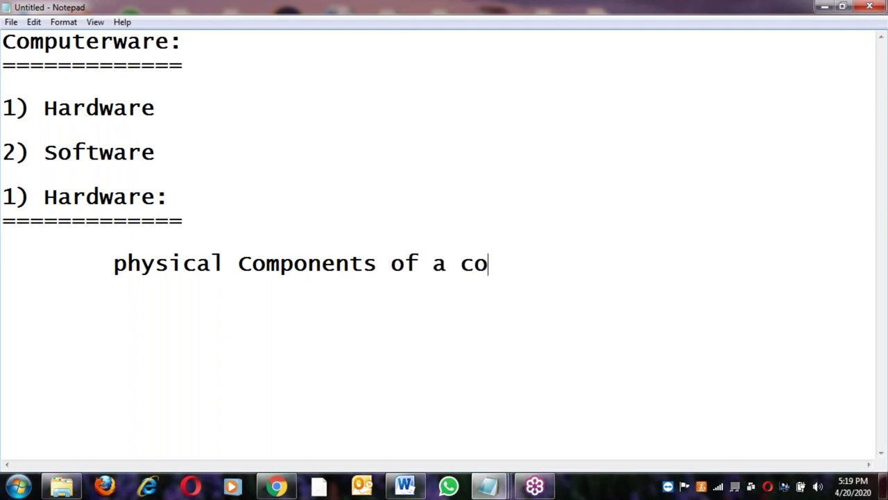
key("Return")
key("Return")
key("Tab")
type("like MOuse, ")
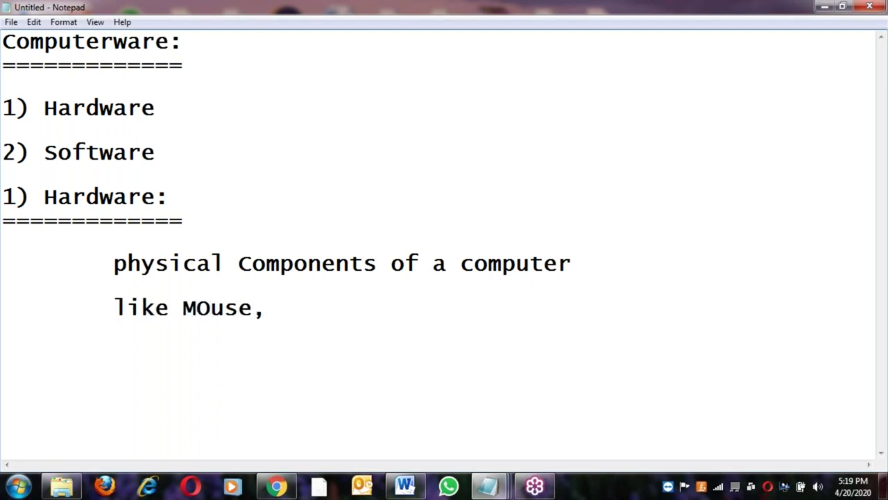
type("KB, ")
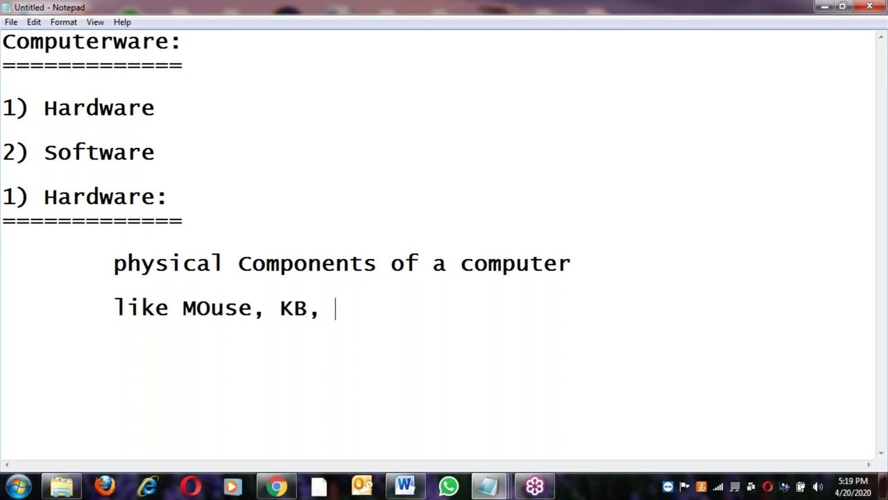
type("HD, ")
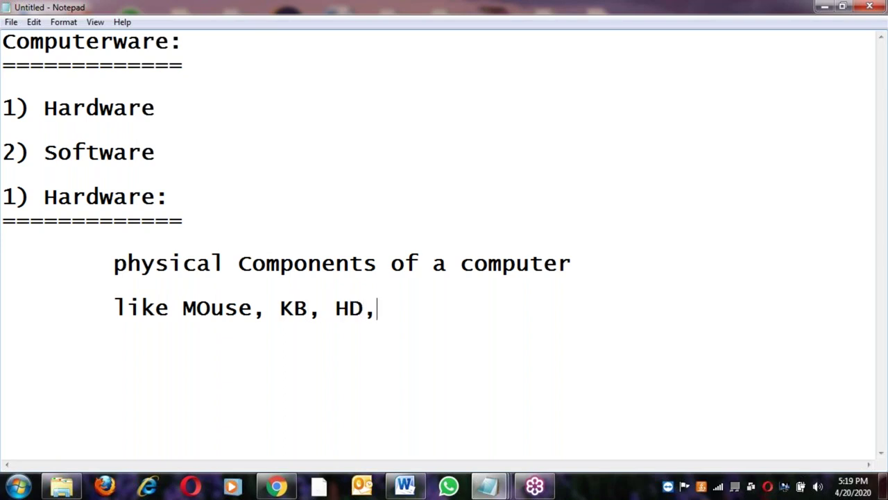
type("RAM")
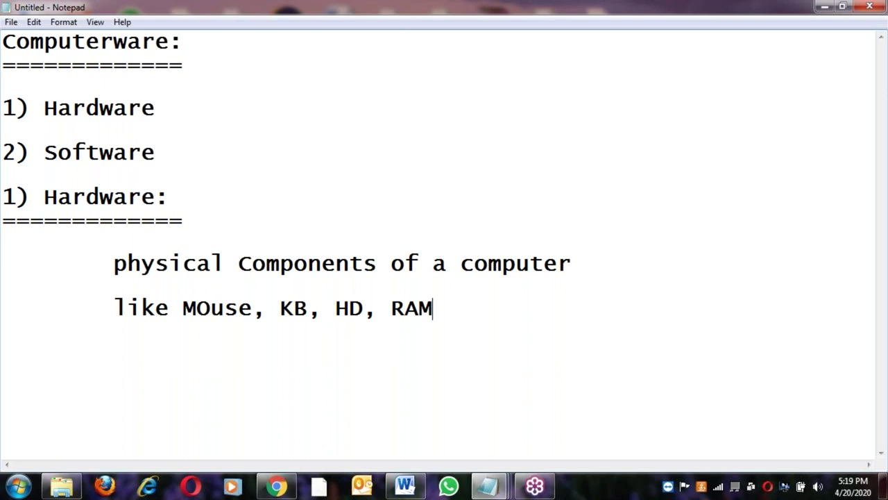
type(", Proc")
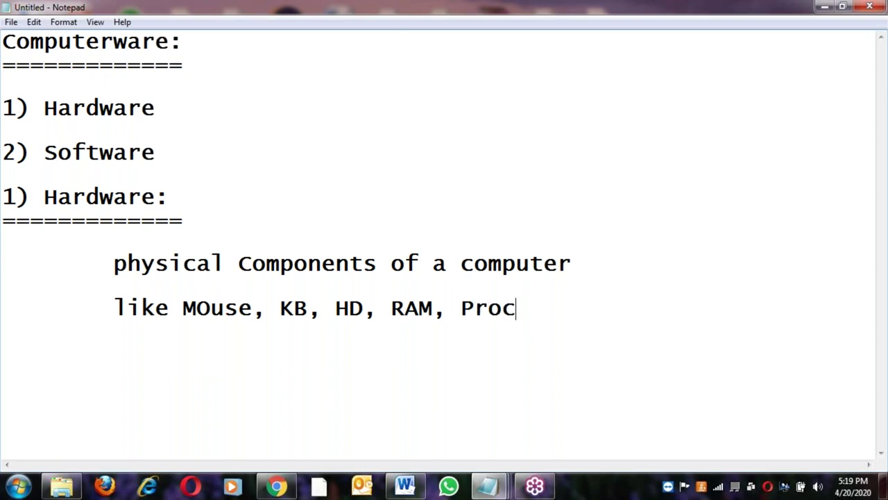
type("essor...")
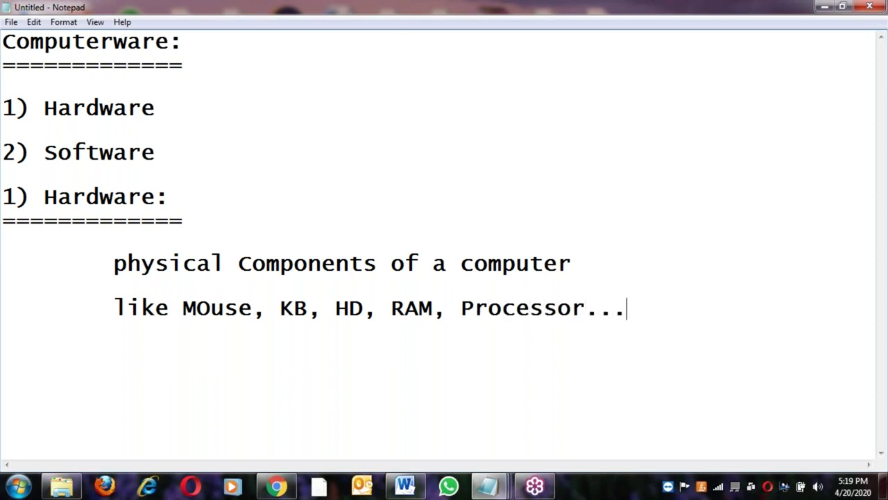
key("Return")
Select the '2) Software' line and return the caret after 'Processor...'
left_click(295, 264)
left_click(170, 153)
key("shift+Home")
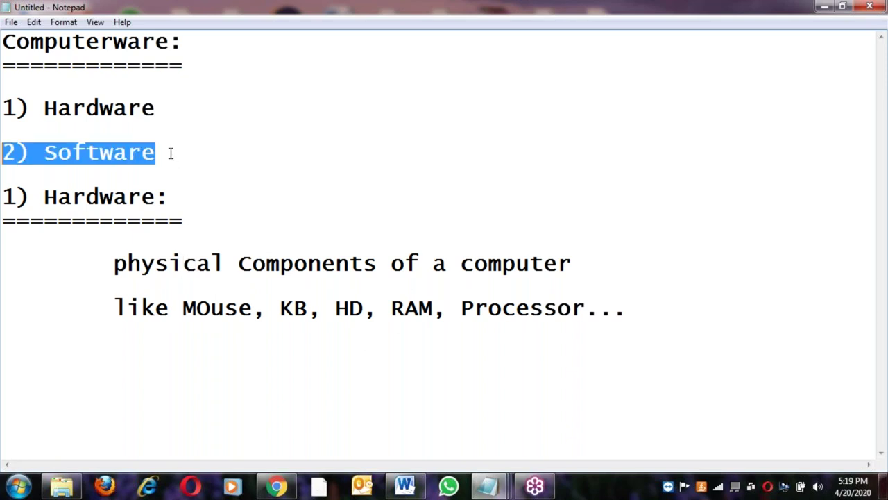
left_click(652, 308)
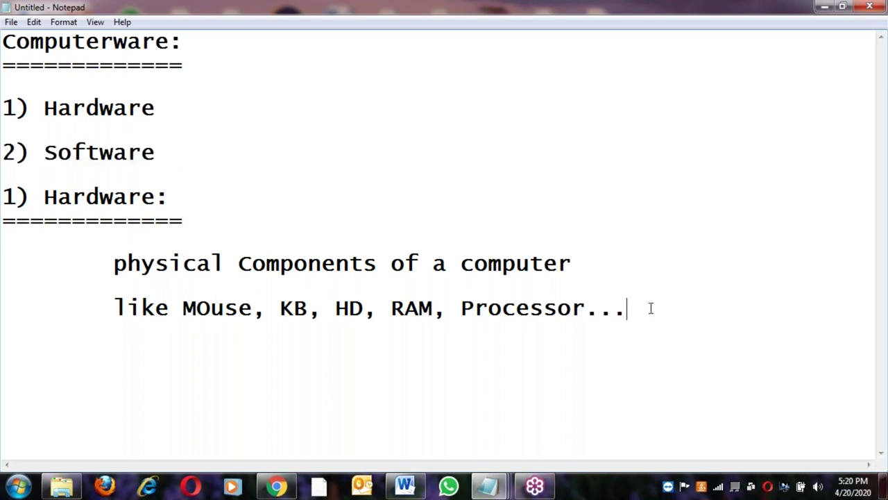
Paste a '2) Software:' heading, underline it with equals signs, and add indented 'every thing is a program'
key("Return")
key("ctrl+v")
type(":")
key("Return")
type("=============")
key("Return")
key("Tab")
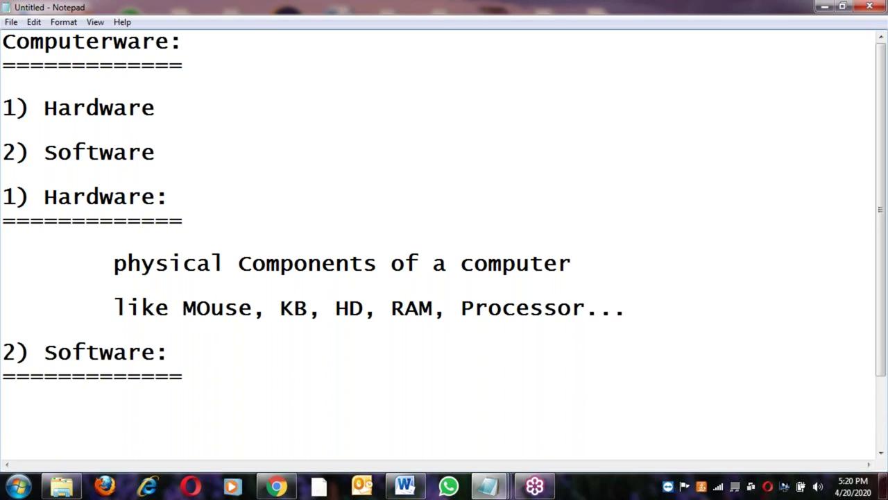
type("every thing is a program")
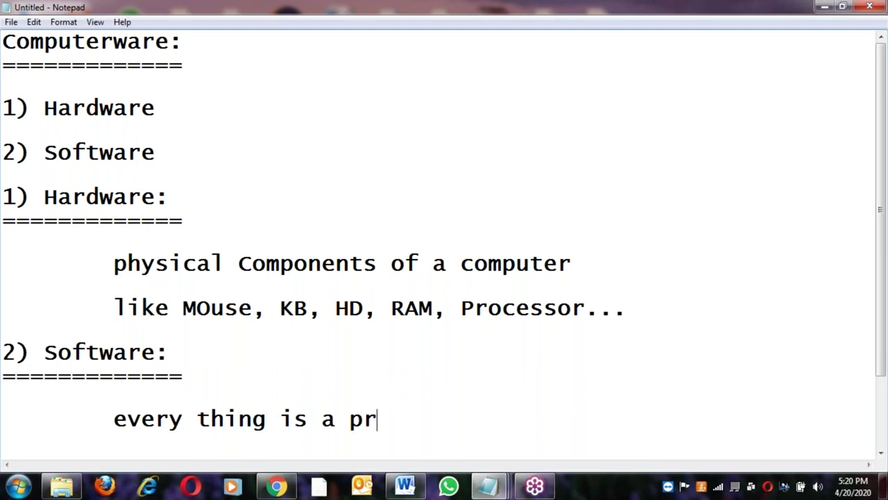
Add the line 'it is collection of programs like C, C++, Java, Python...' below it
key("Return")
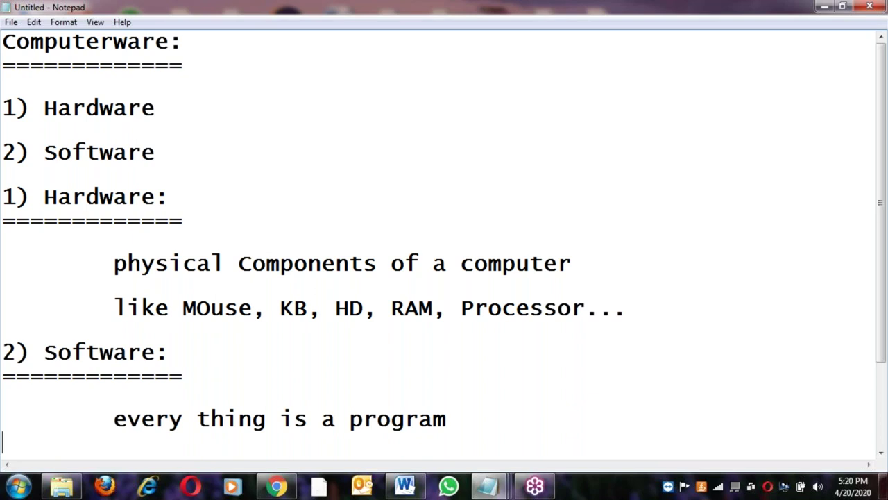
key("Return")
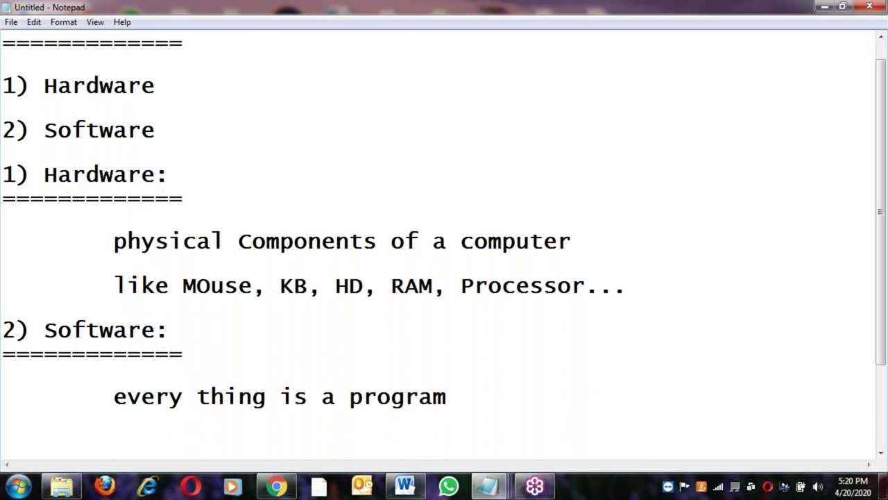
type("it is colle")
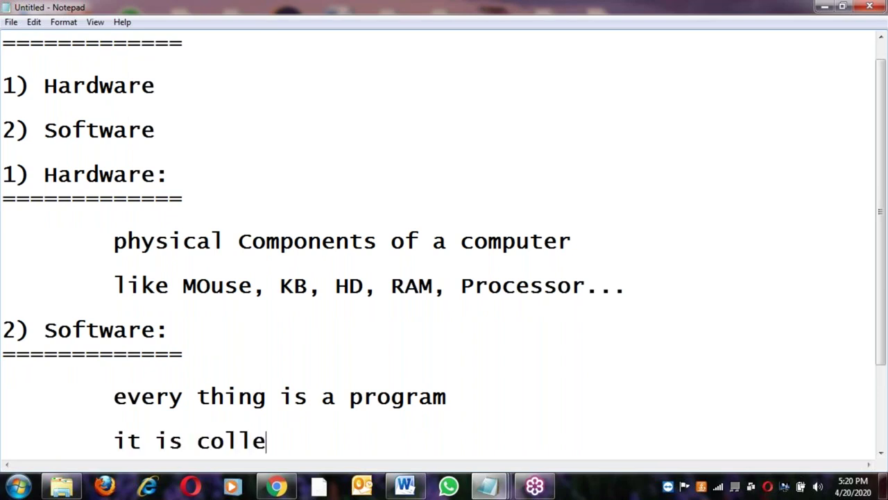
type("ction o")
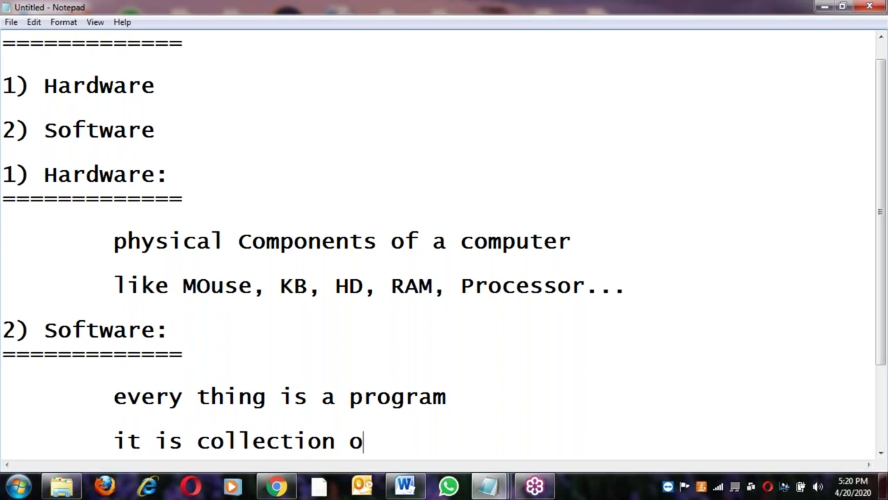
type("f programs")
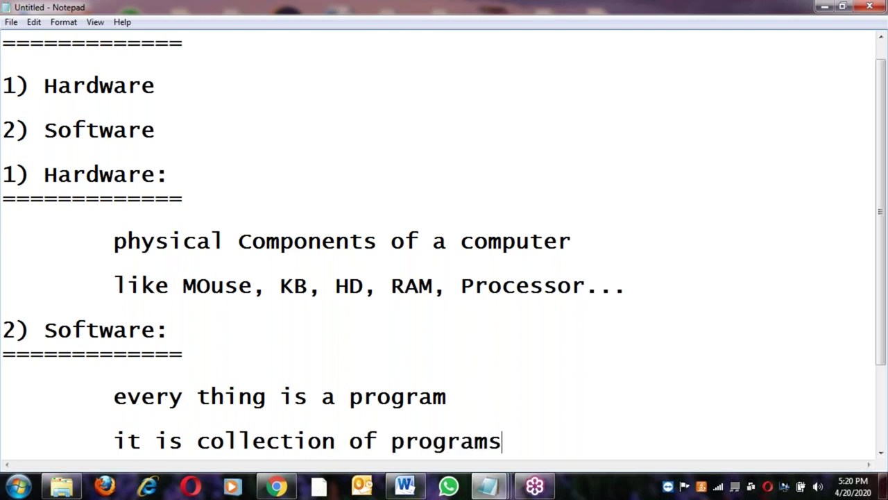
key("Return")
key("BackSpace")
type("li")
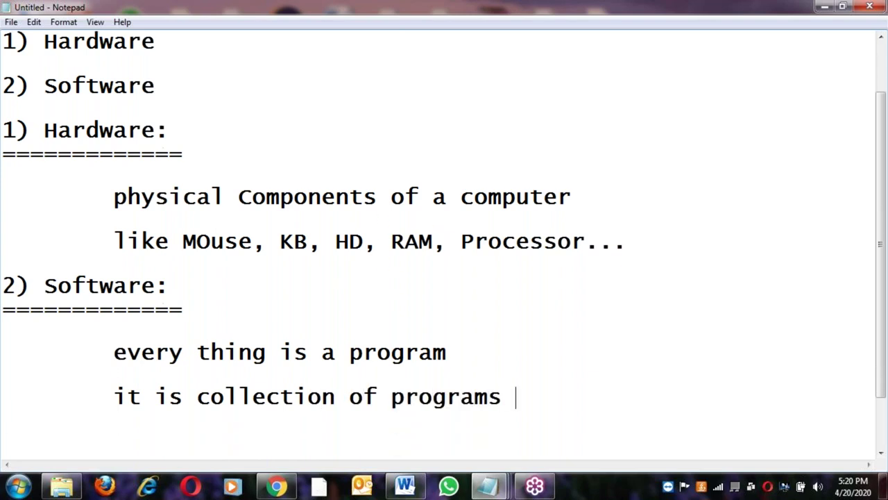
type("ke C, ")
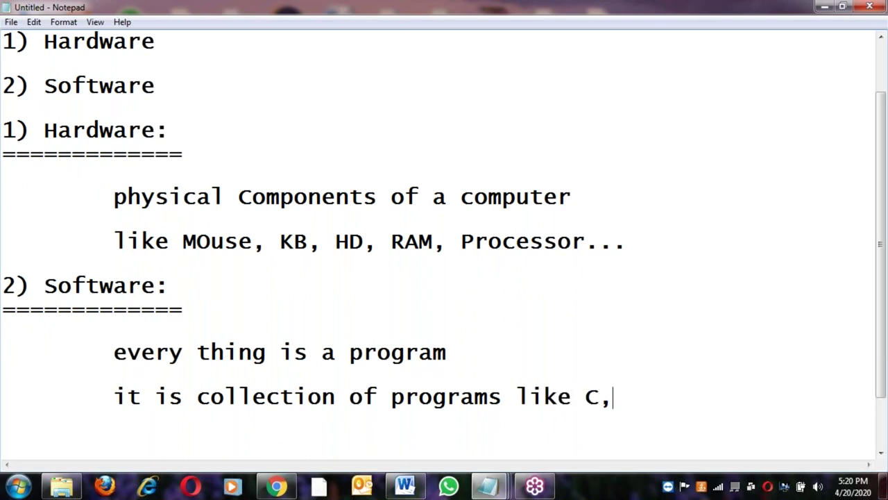
type("C++, Java")
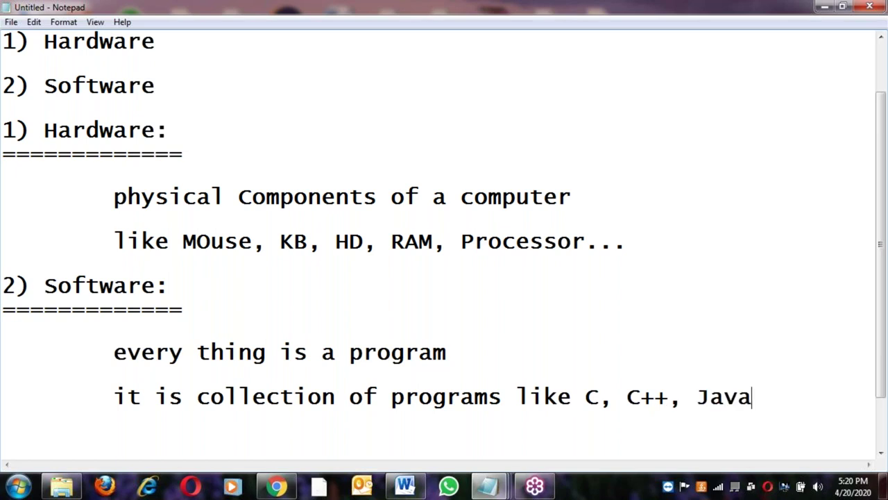
type(", Python...")
key("Return")
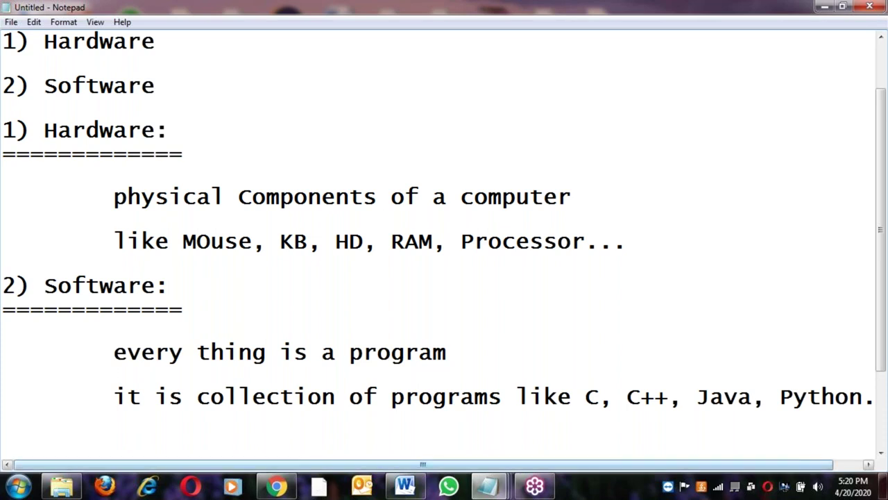
type("two ")
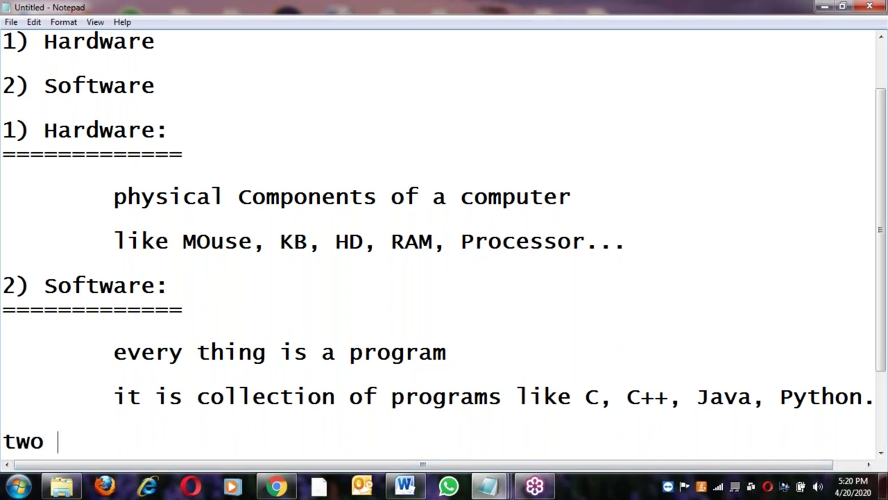
type("catego")
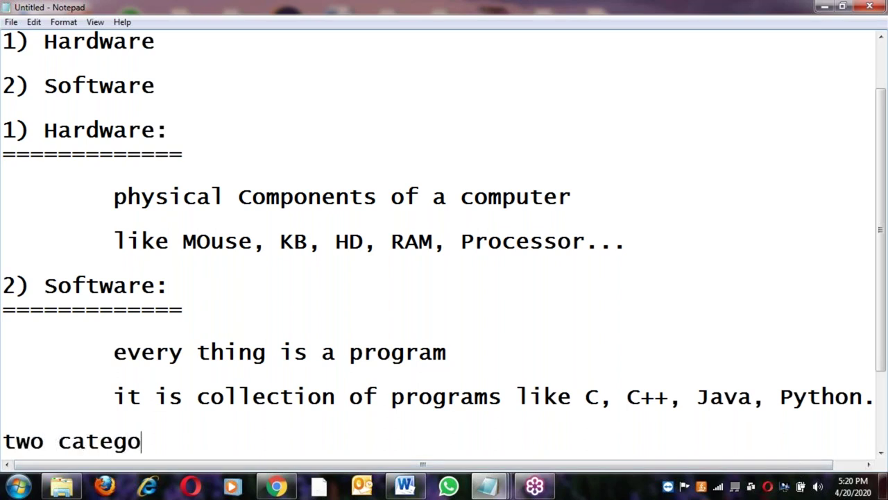
type("ries:")
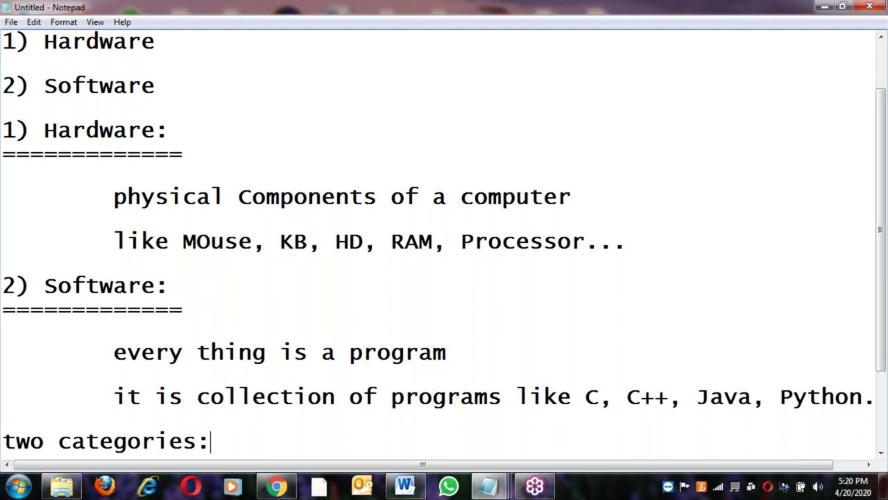
Underline 'two categories:' and list '1) System Software' and '2) Application Software' beneath it
key("Return")
type("===============")
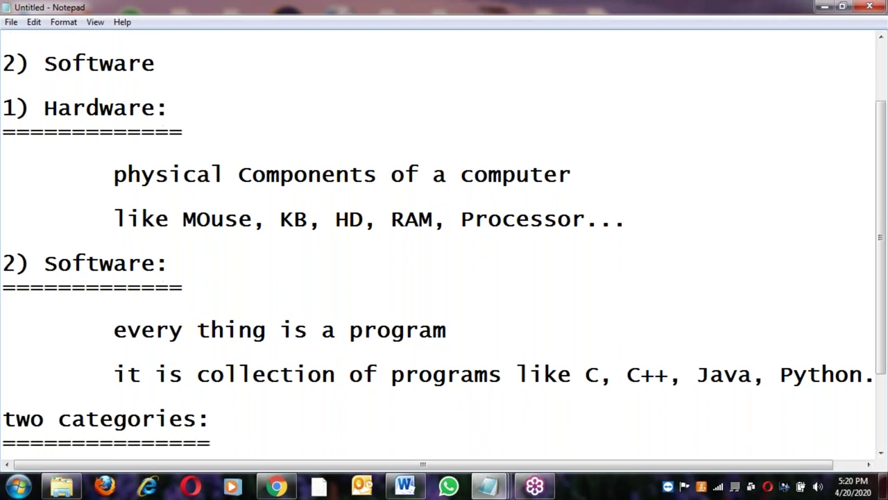
key("Return")
type("1) ")
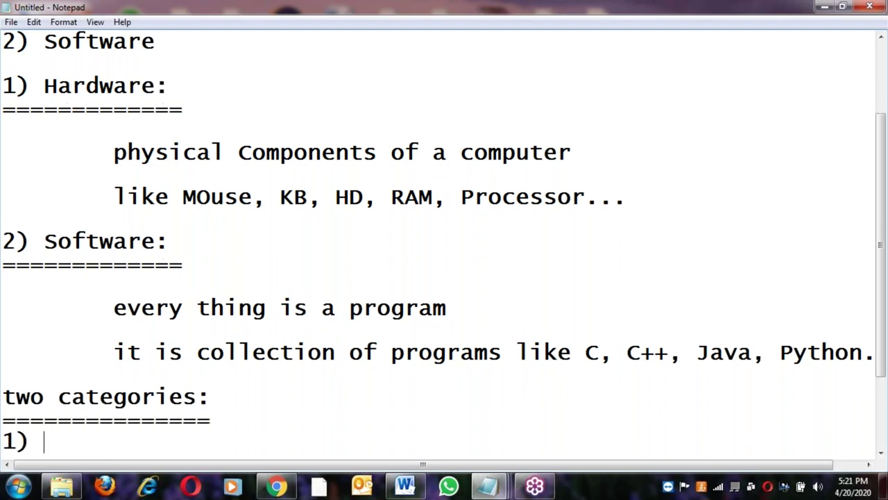
type("System ")
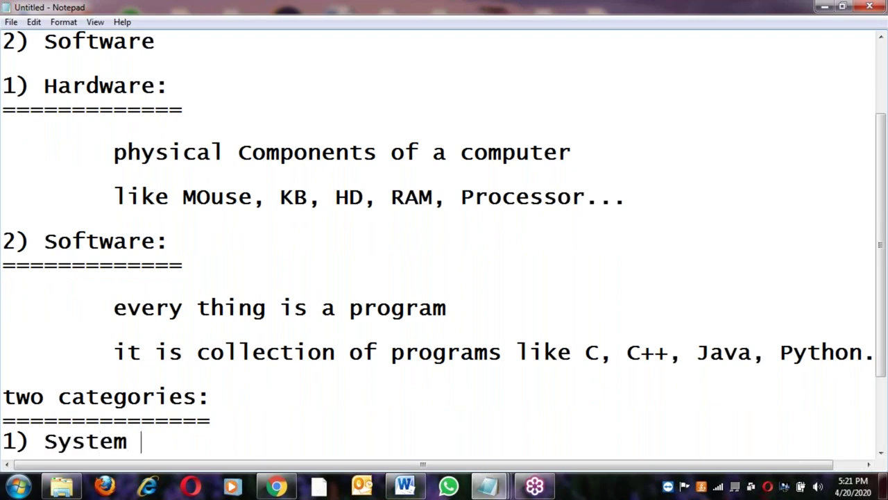
type("Software")
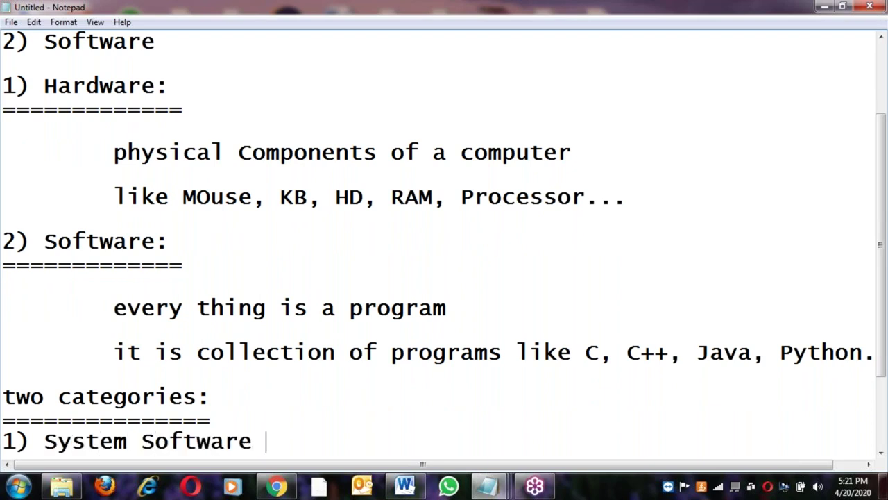
key("Return")
key("Return")
type("2) ")
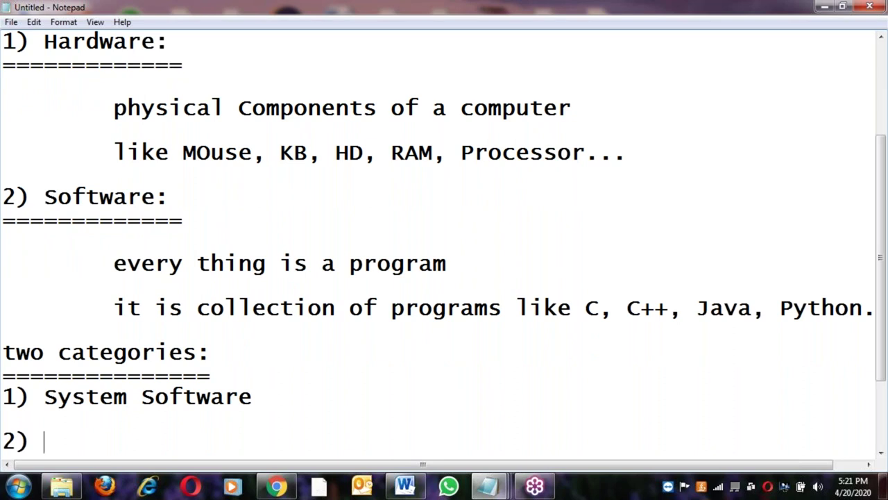
type("Applic")
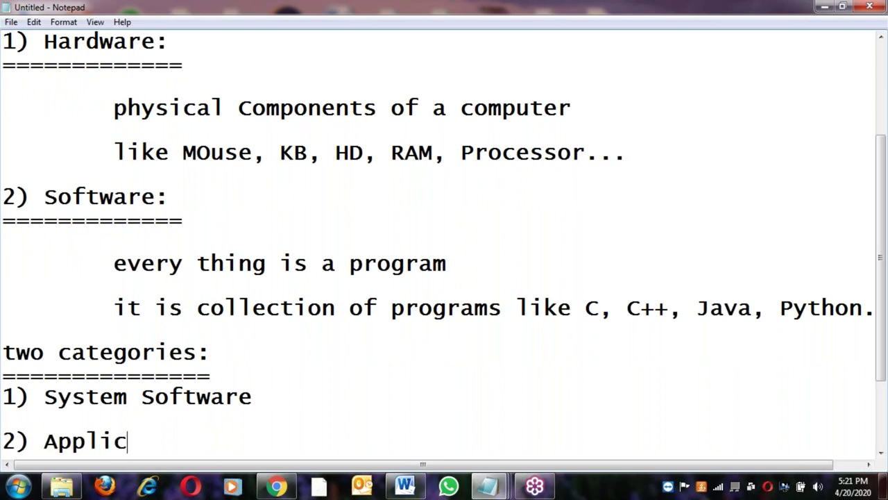
type("ation S")
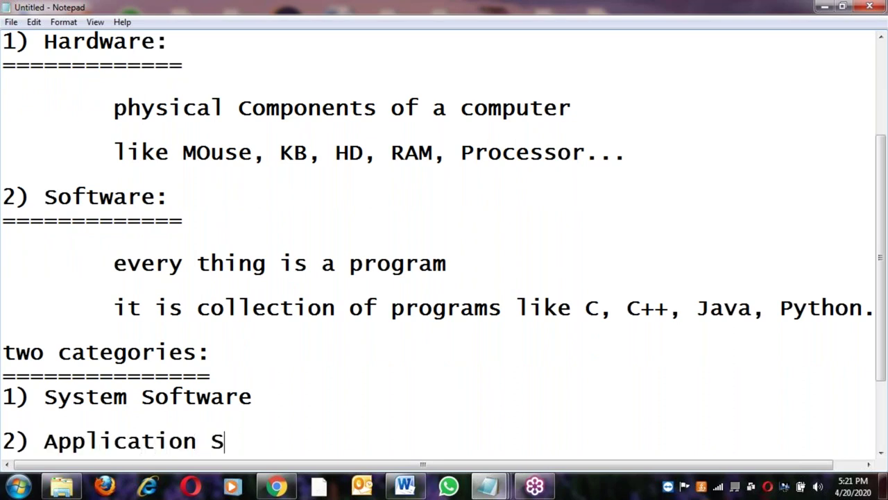
type("oftware")
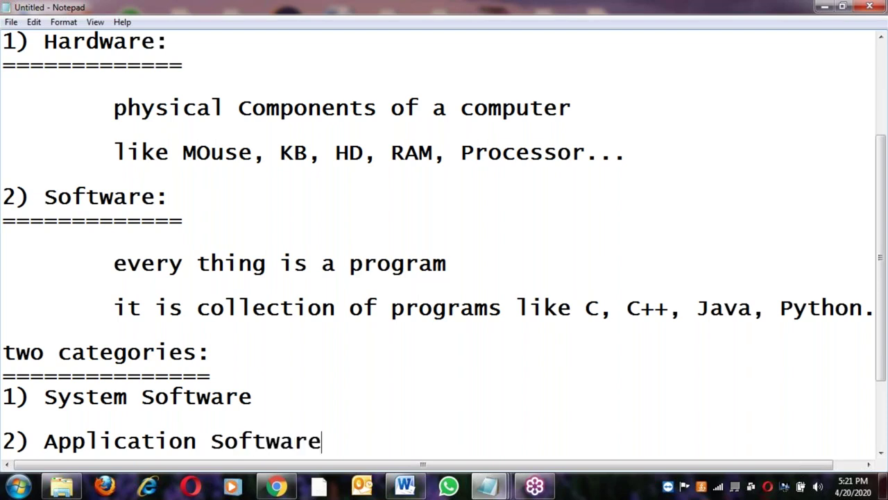
key("Return")
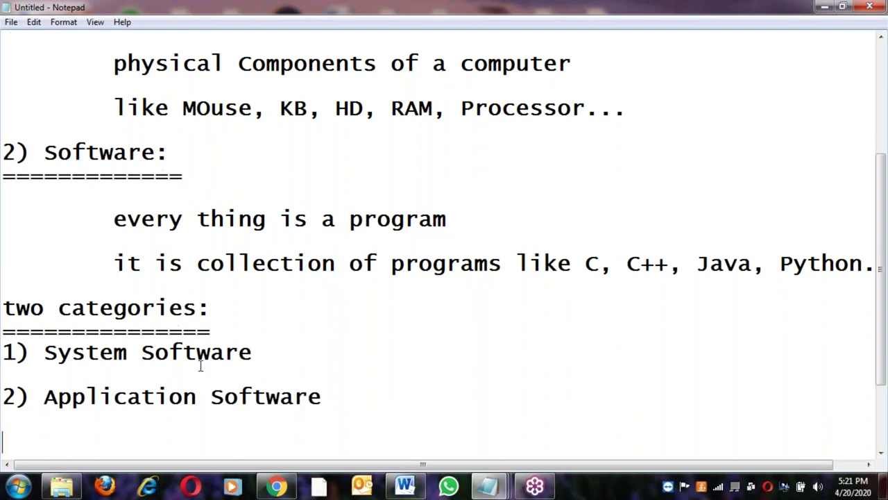
left_click(236, 330)
key("Return")
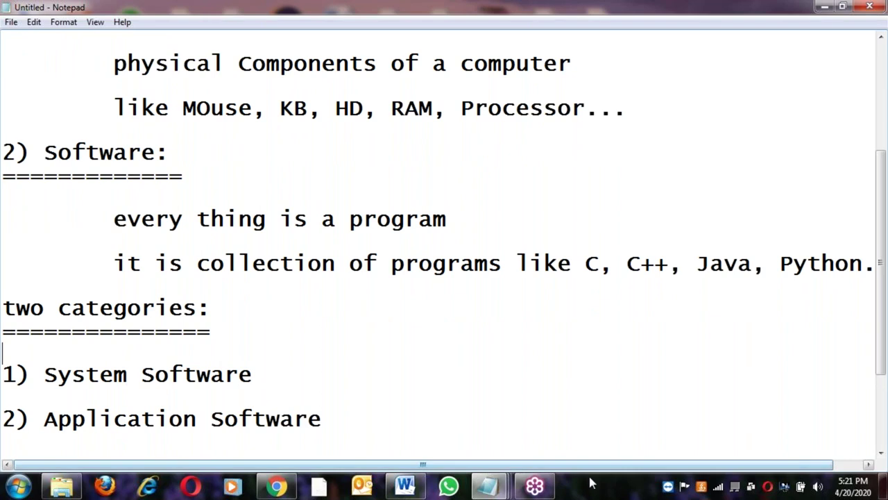
left_click(403, 488)
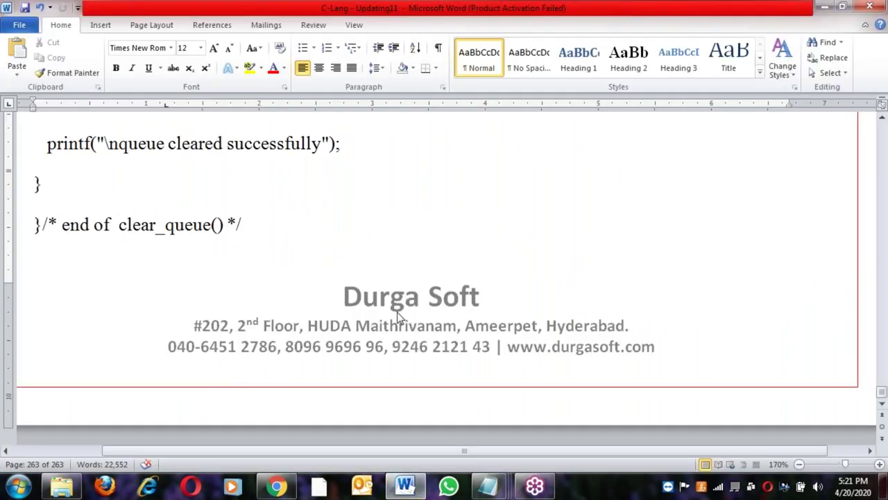
In Word, review the Introduction to Software title and its first definition line
key("ctrl+Home")
key("shift+End")
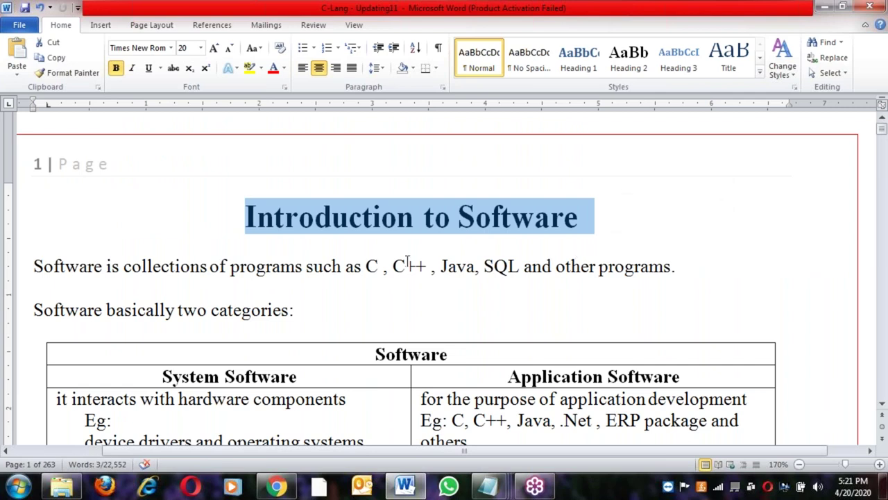
left_click_drag(33, 266, 392, 291)
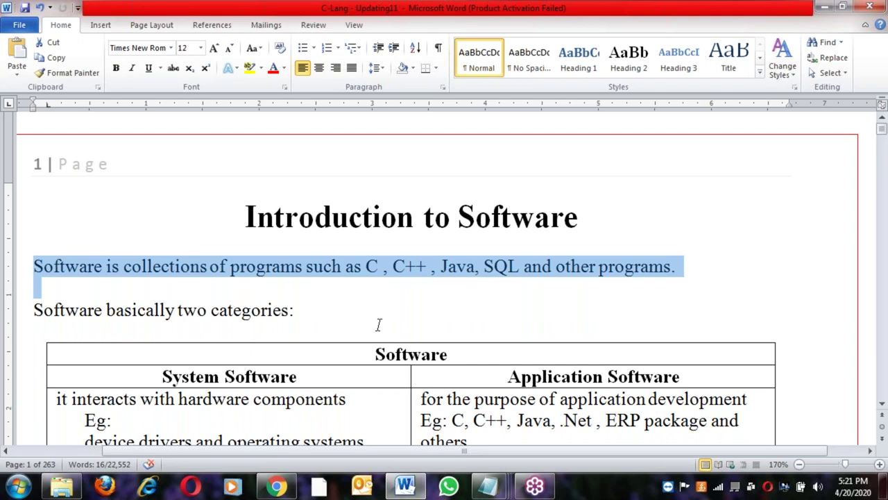
scroll(379, 324, "up", 3)
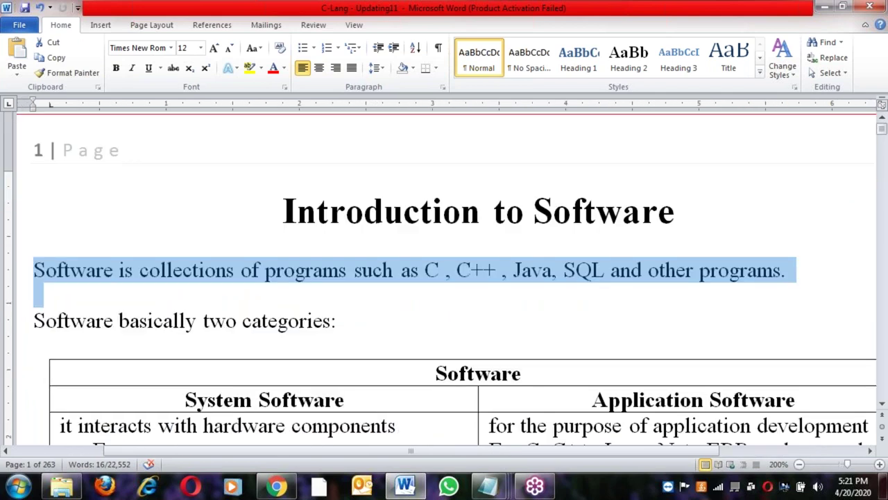
scroll(475, 208, "down", 3)
Highlight the System Software and Application Software columns of the Software table in turn
left_click(476, 172)
left_click(548, 196)
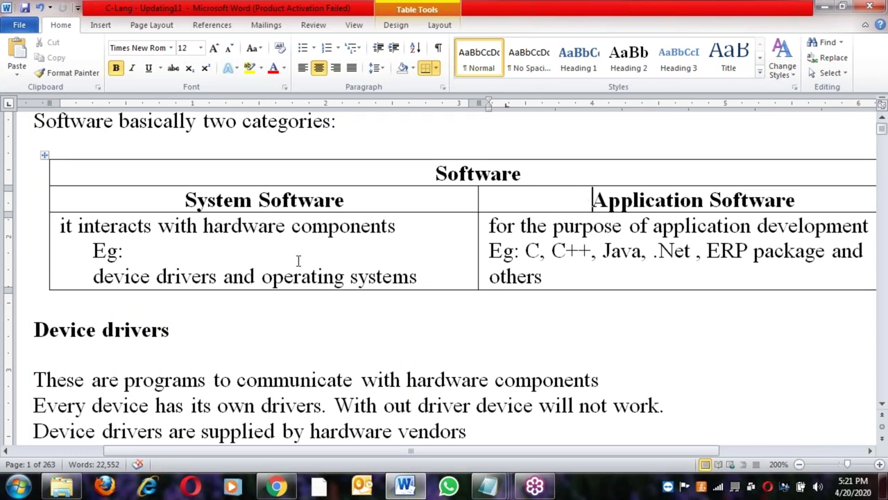
left_click_drag(185, 199, 425, 272)
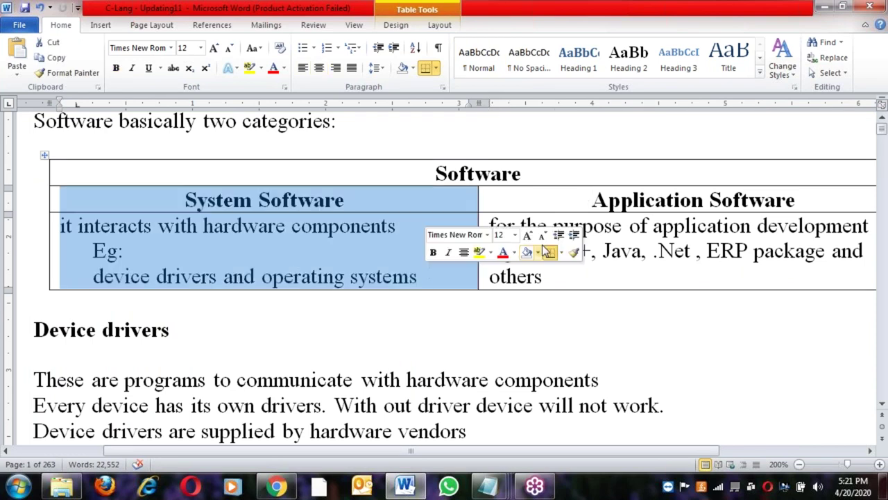
left_click(549, 199)
left_click(559, 278)
left_click_drag(559, 278, 549, 202)
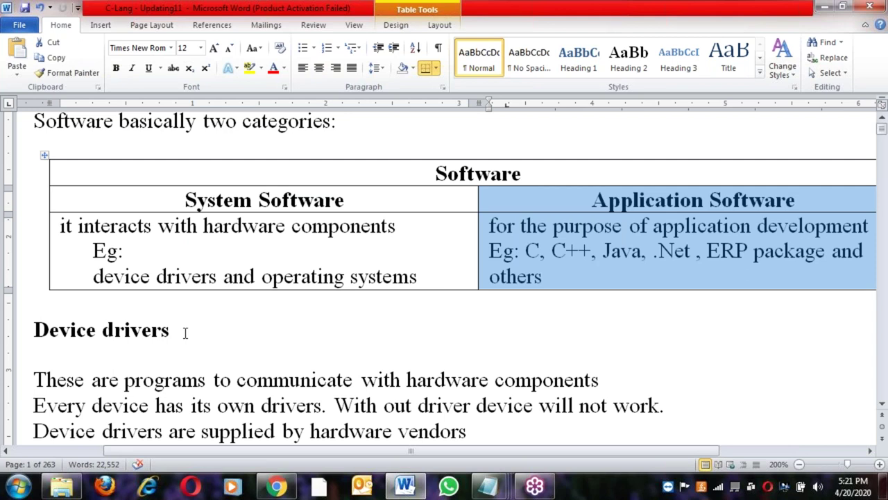
left_click(185, 333)
Scroll the Word notes to check the Application Software heading and Front End Software cell
scroll(185, 333, "down", 2)
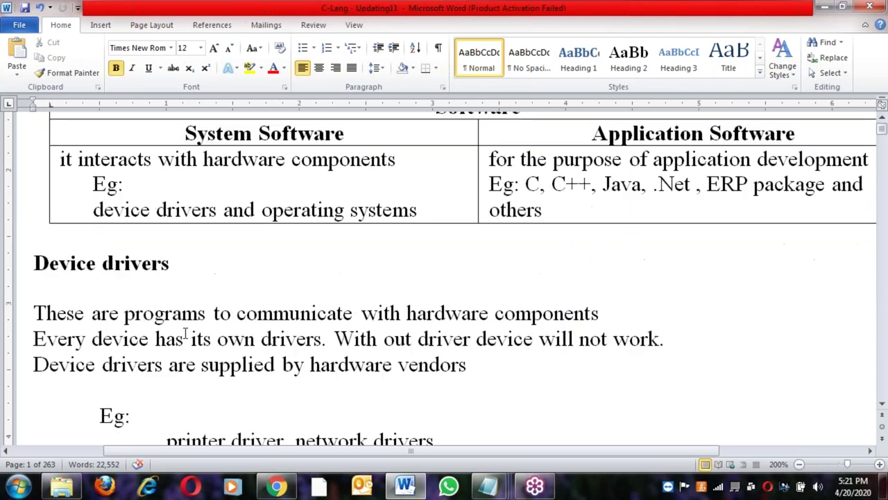
scroll(186, 333, "down", 8)
scroll(202, 303, "down", 10)
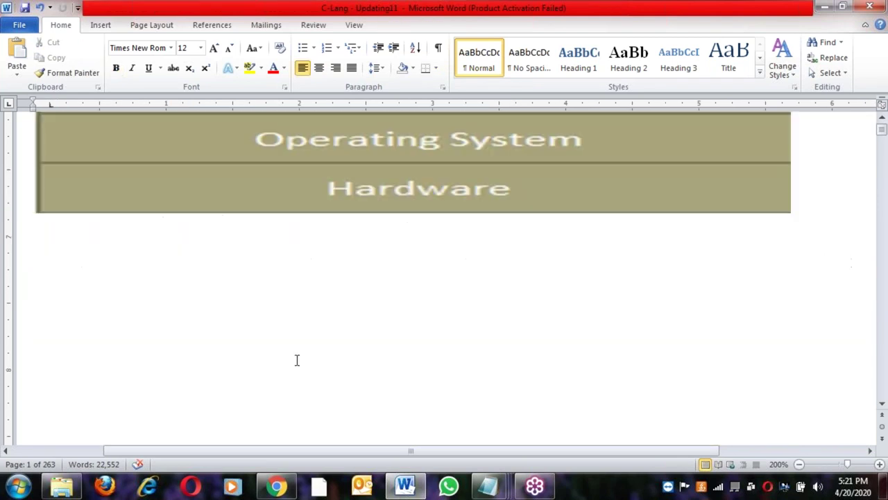
scroll(296, 359, "down", 15)
scroll(391, 330, "down", 5)
scroll(396, 319, "up", 3)
left_click(441, 223)
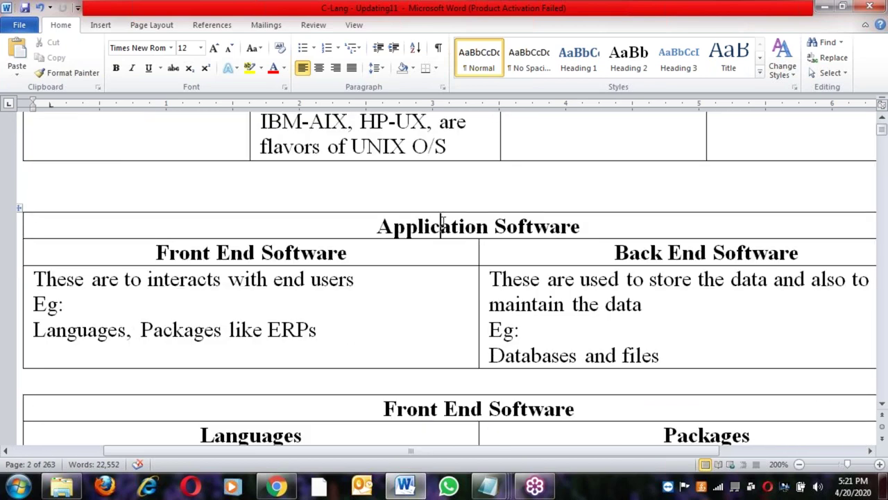
left_click(390, 251)
scroll(457, 456, "up", 20)
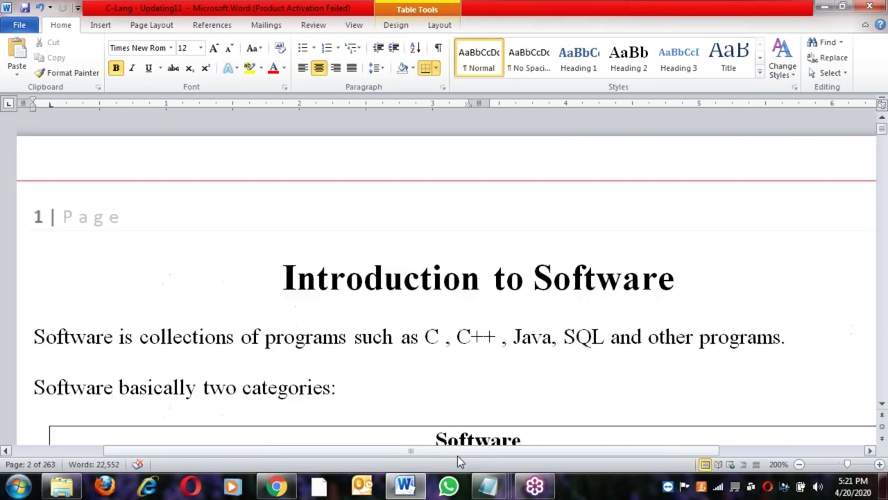
Reread the introductory sentence and two-categories line, then switch back to the untitled Notepad notes
left_click(401, 338)
scroll(396, 353, "down", 1)
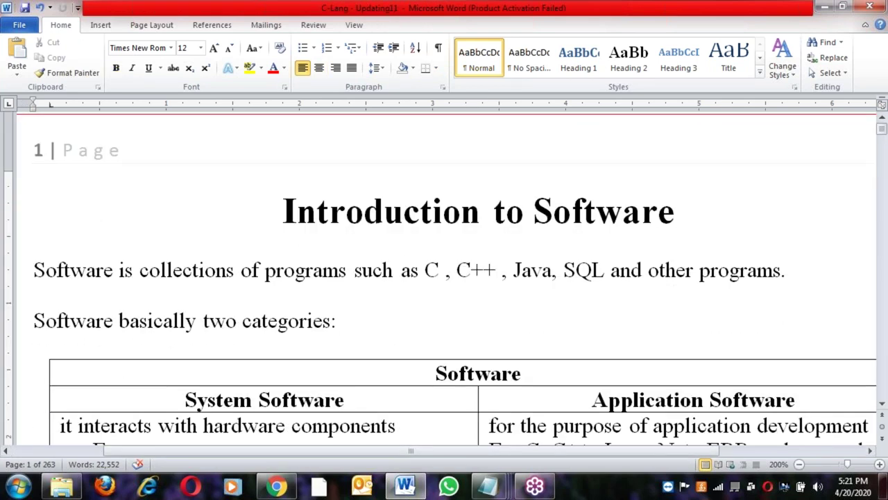
left_click(374, 330)
scroll(374, 330, "down", 1)
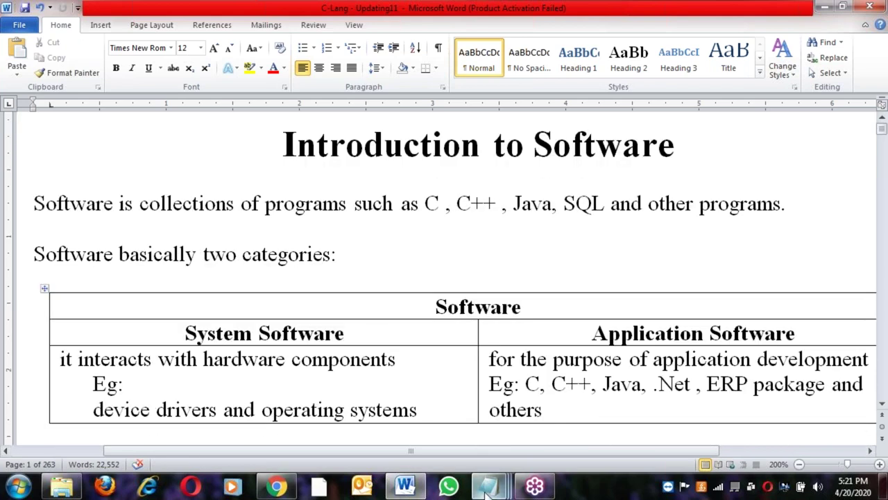
mouse_move(488, 490)
left_click(559, 416)
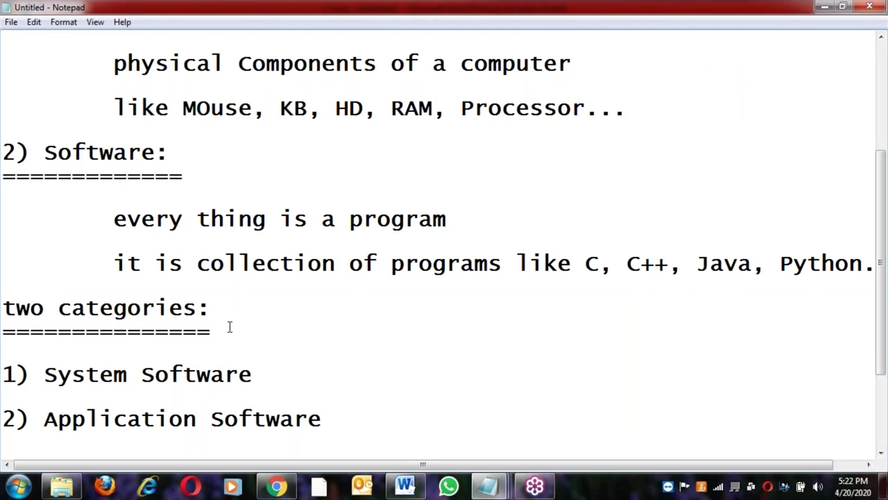
Select and copy the '1) System Software' line from the category list
left_click(261, 374)
key("shift+Home")
key("ctrl+c")
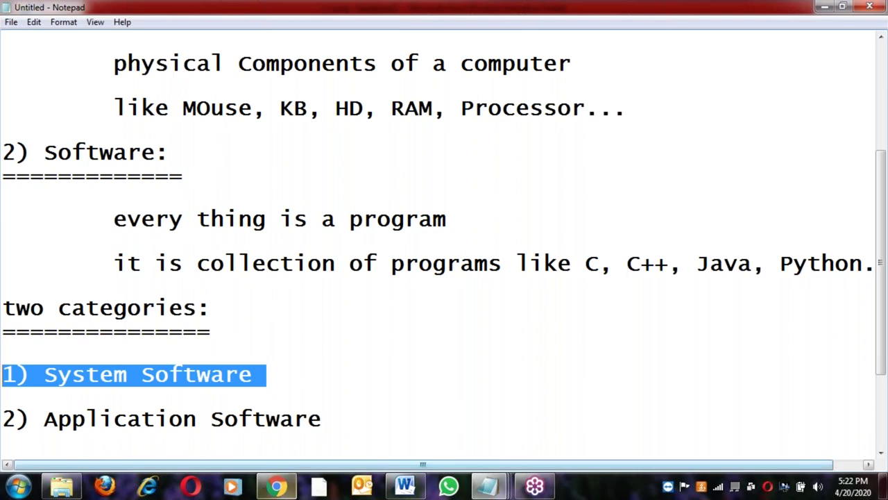
left_click(338, 423)
key("shift+Home")
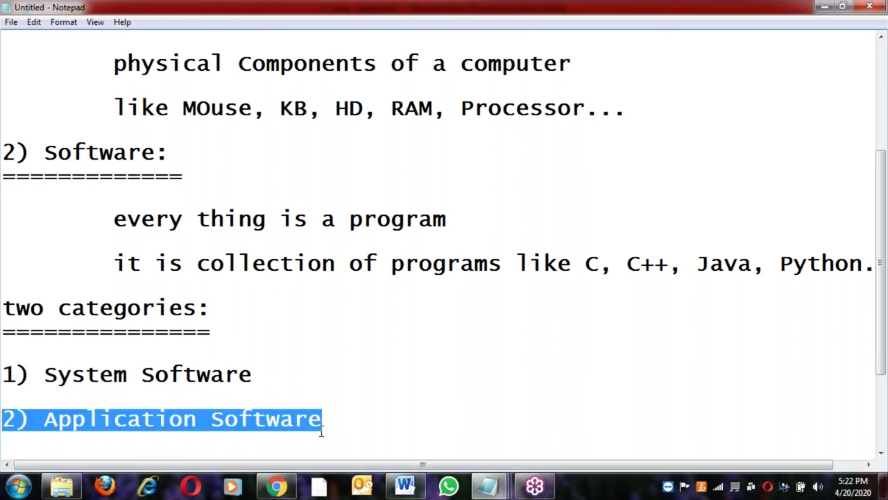
left_click(332, 424)
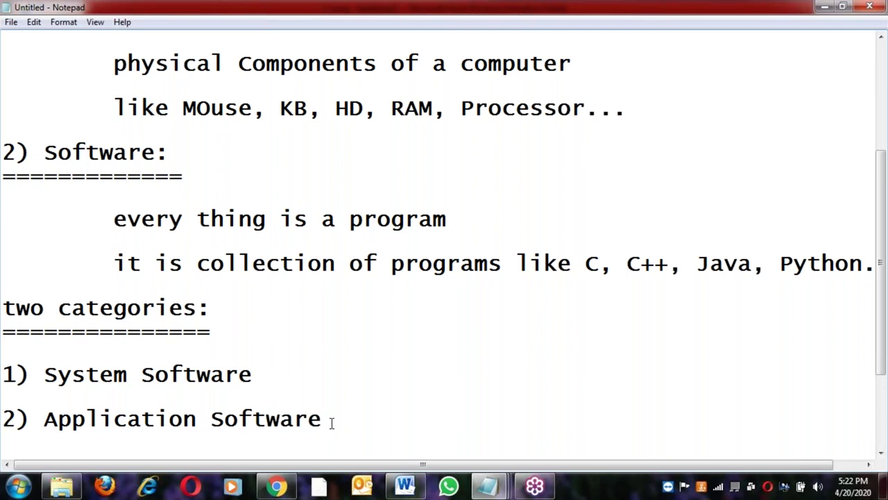
Paste '1) System Software :' as a new heading underlined with '=' signs
key("Return")
key("ctrl+v")
type(":")
key("Return")
type("==================")
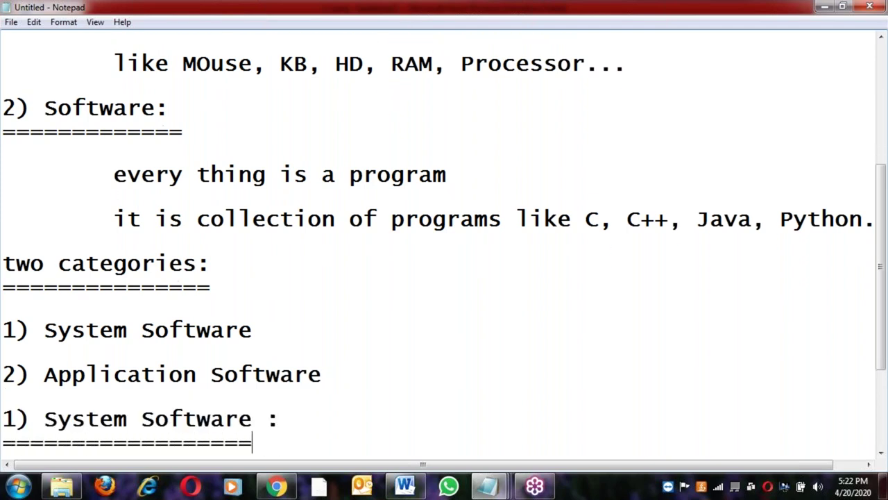
key("Return")
key("Return")
Add the indented description 'this one interacts with Hardware Components'
key("Tab")
type("this one interacts with Hardware Componen")
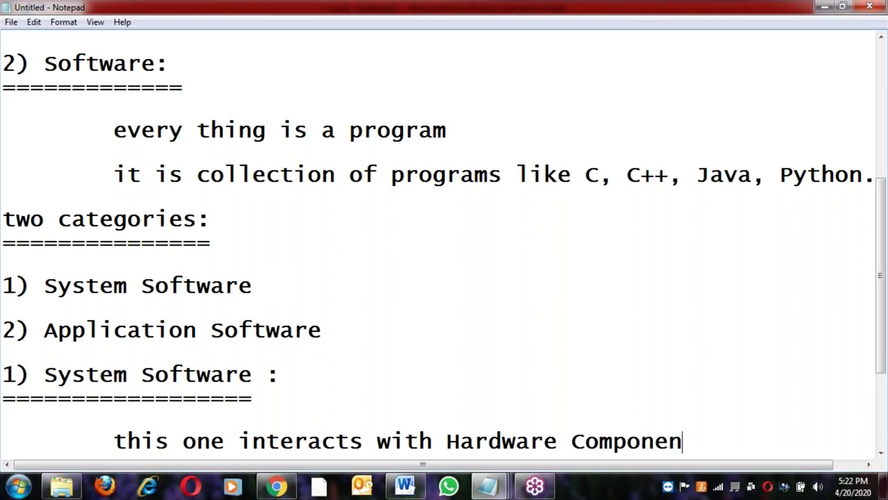
type("ts")
key("Return")
key("Tab")
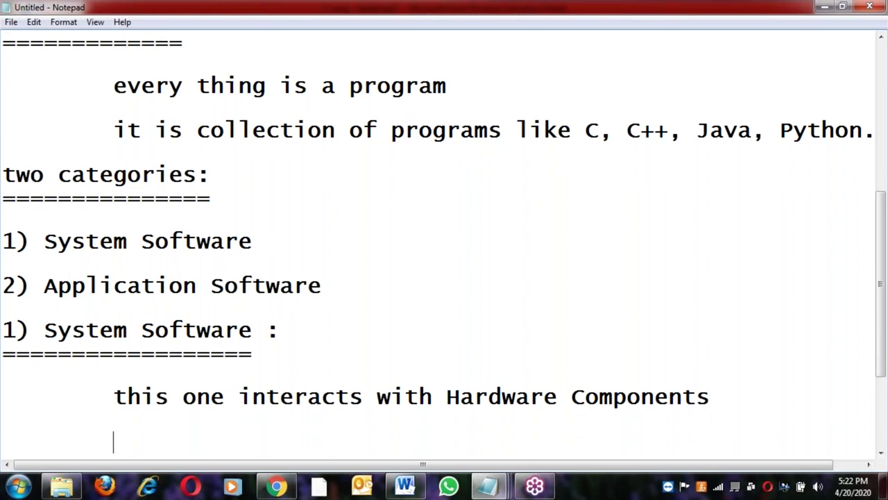
List 'eg:' with indented examples Device Drivers and Operating Systems, correcting the typos
type("eg:")
key("Return")
key("Tab")
key("Tab")
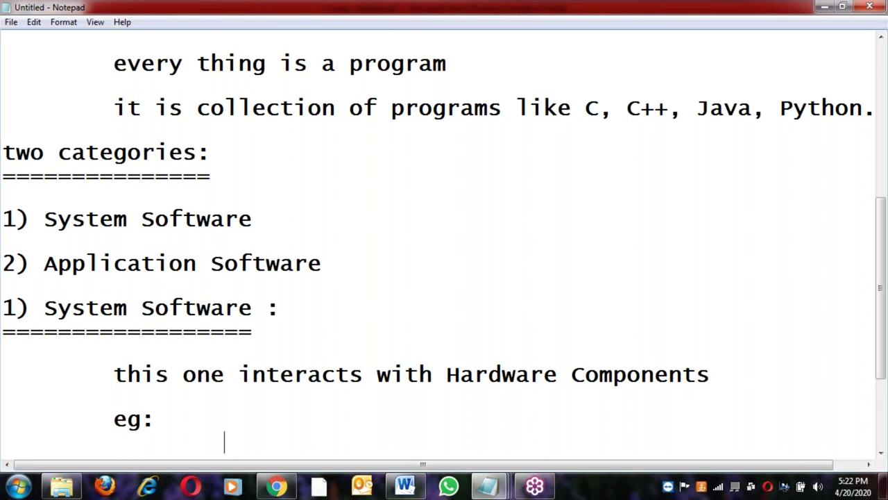
type("Device D")
type("rive")
type("rs")
type("Opear")
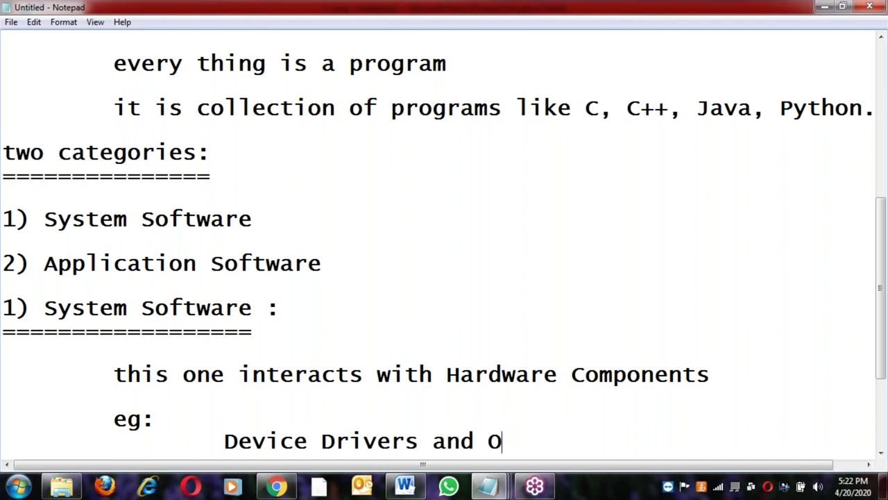
key("BackSpace")
key("BackSpace")
type("ratinng")
key("BackSpace")
key("BackSpace")
key("BackSpace")
type("g ")
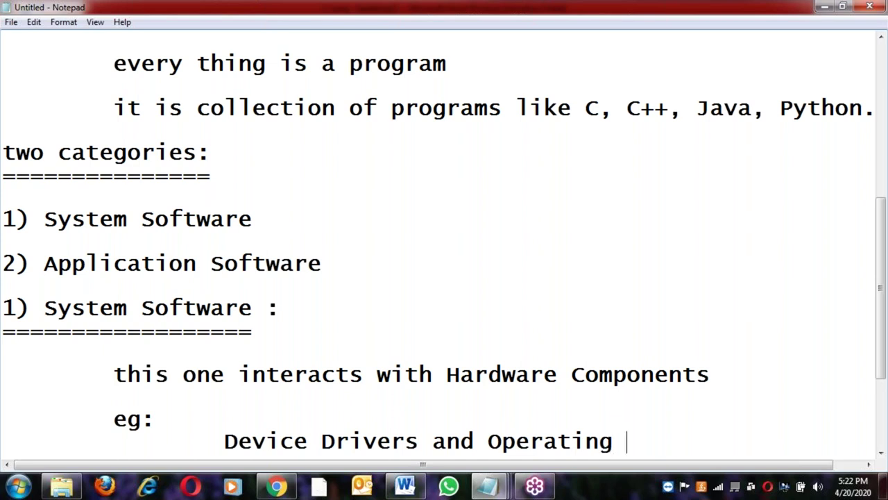
type("Systems")
key("Return")
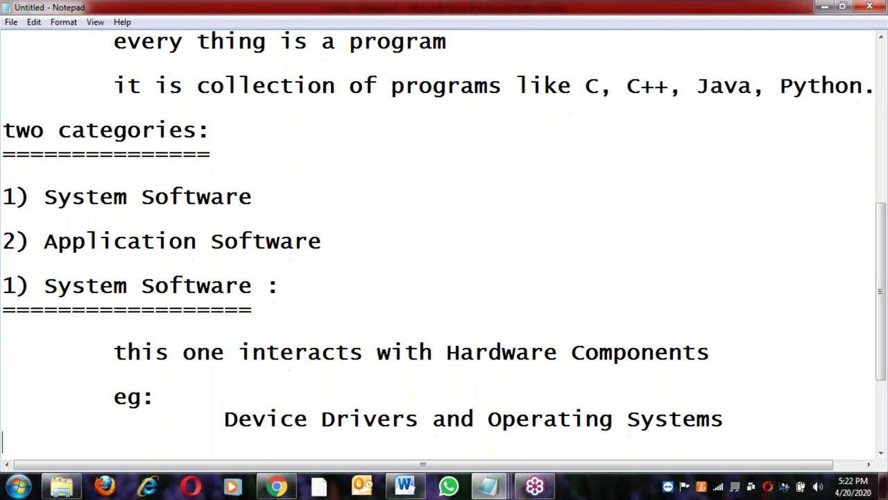
key("Tab")
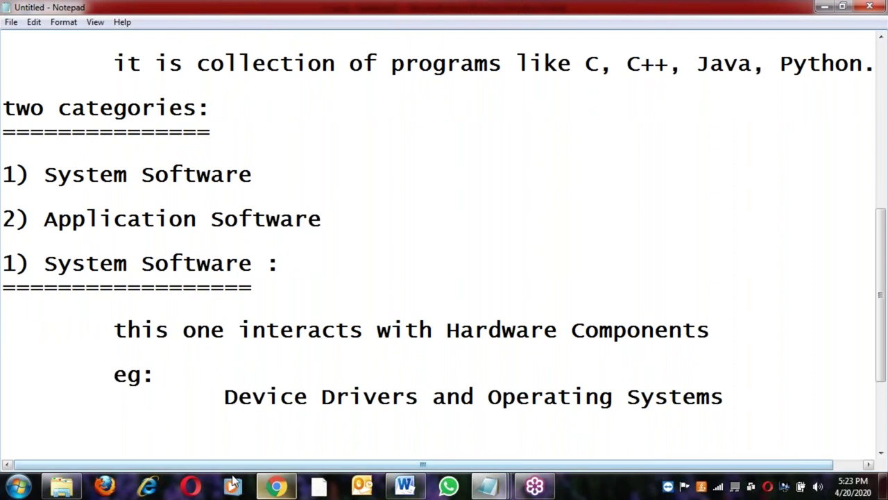
left_click(224, 397)
Copy 'Device Drivers' and paste it as a 'Device Drivers:' heading underlined with '='
left_click(419, 397, "shift")
key("ctrl+c")
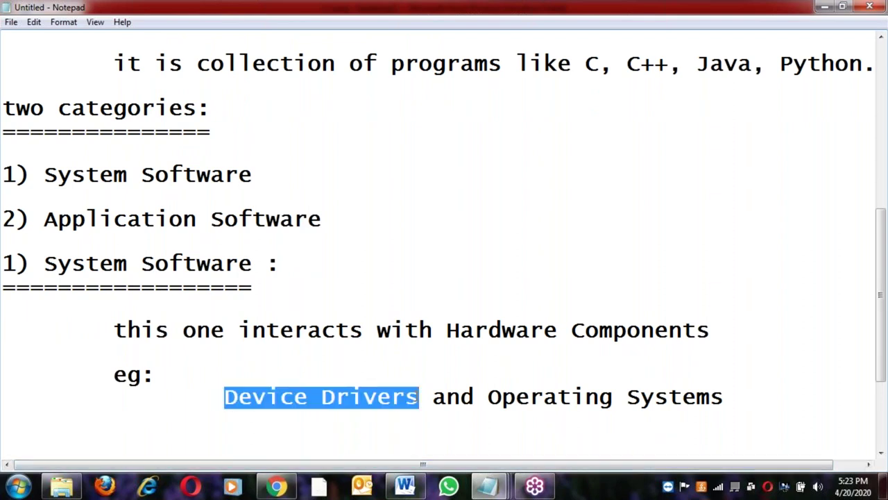
left_click(764, 404)
key("Return")
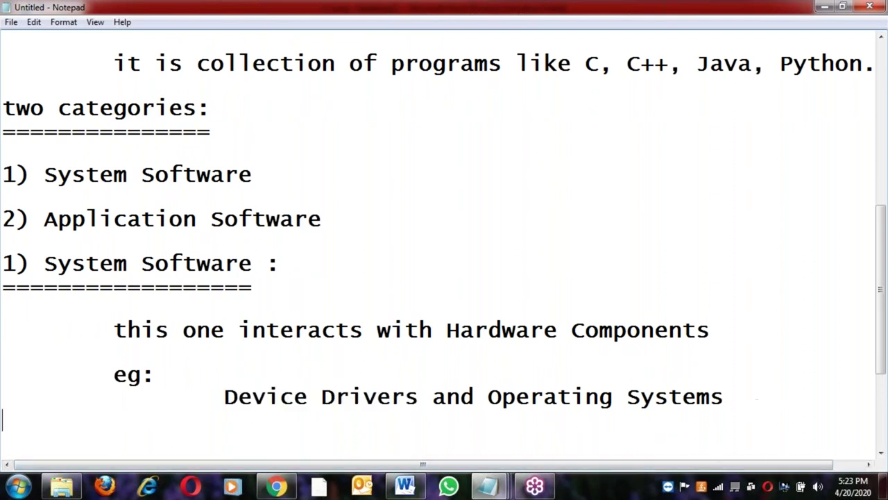
key("ctrl+v")
type(":")
key("Return")
type("================")
Type the indented definition 'driver are to run devices.' under the underline
key("Return")
key("Tab")
key("Tab")
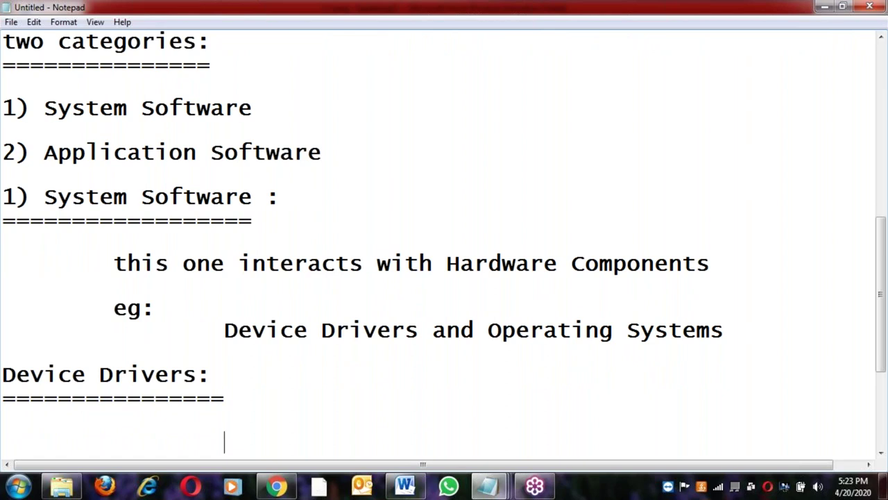
type("driver are ")
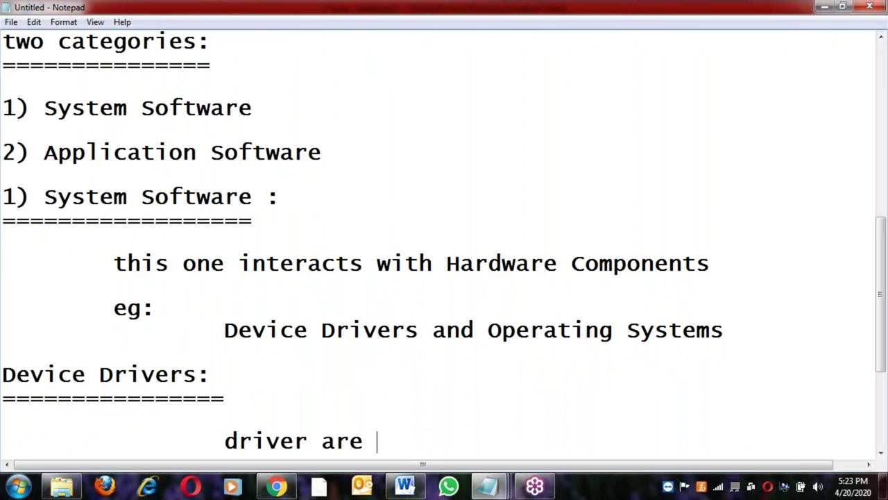
type("to run ")
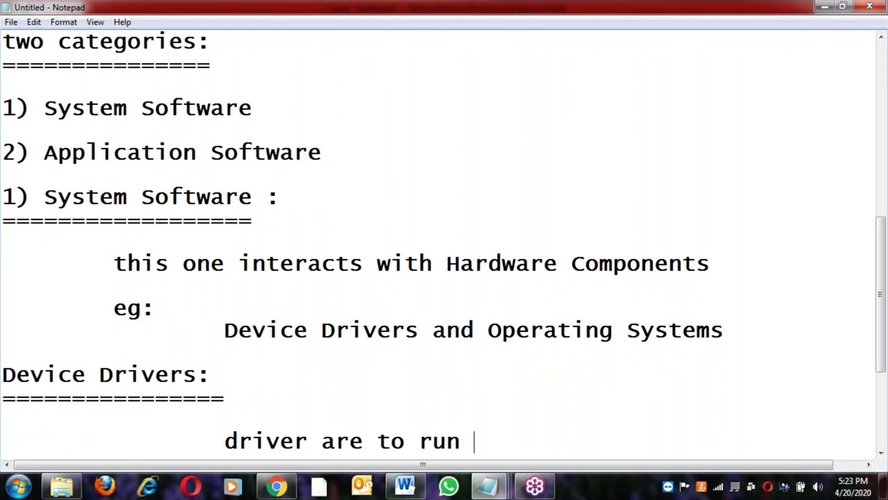
type("devices.")
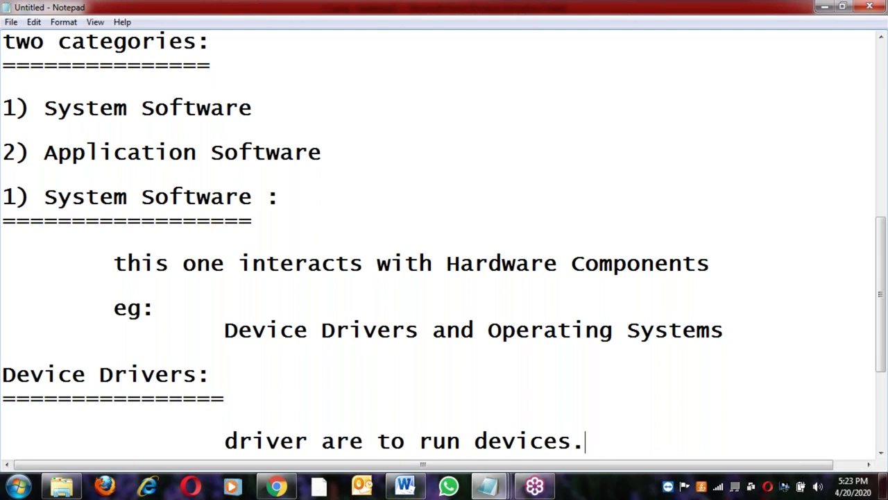
key("Return")
key("Return")
key("Tab")
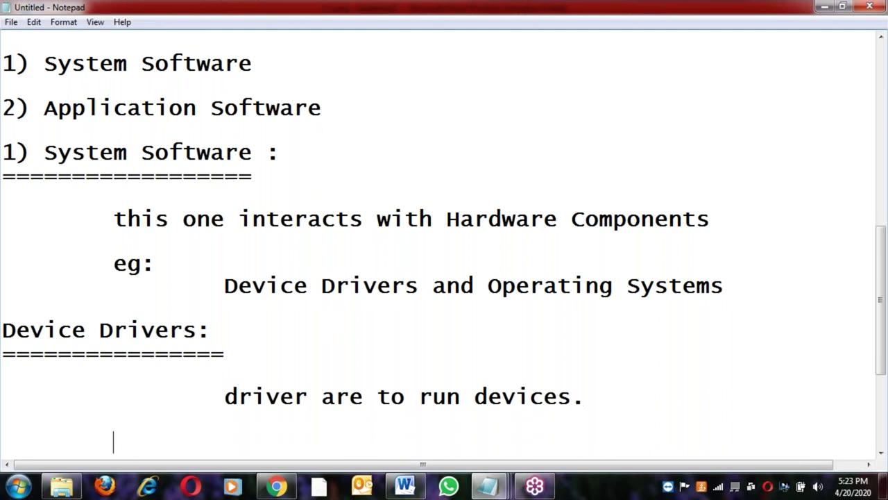
Remove the extra blank line and one tab, then start an example line 'printer, TV,'
left_click(3, 420)
key("Delete")
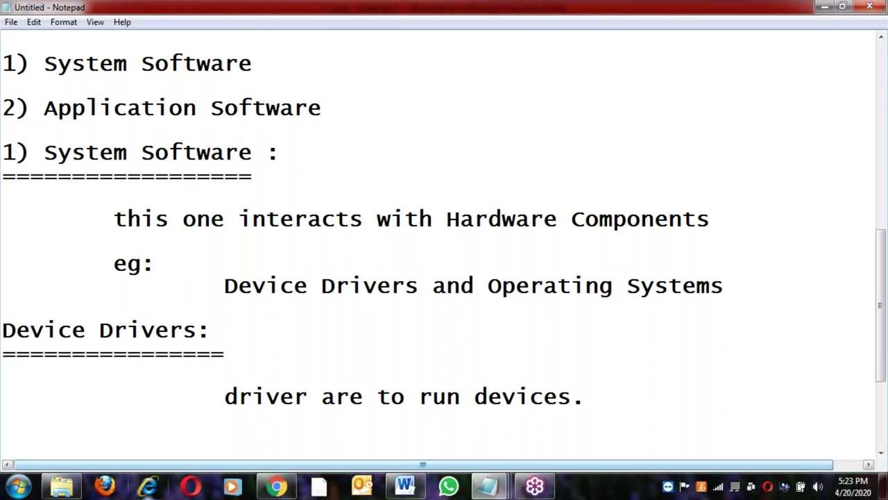
left_click(223, 396)
key("BackSpace")
key("End")
key("Return")
key("Tab")
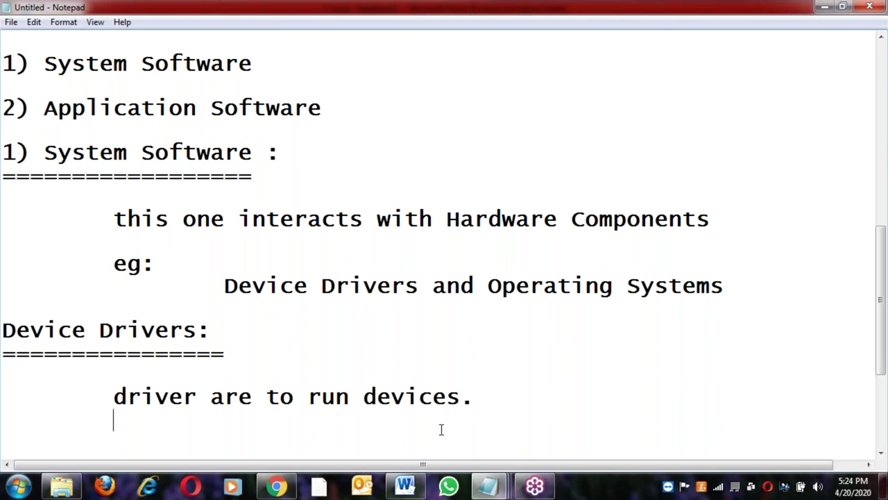
type("printer, TV,")
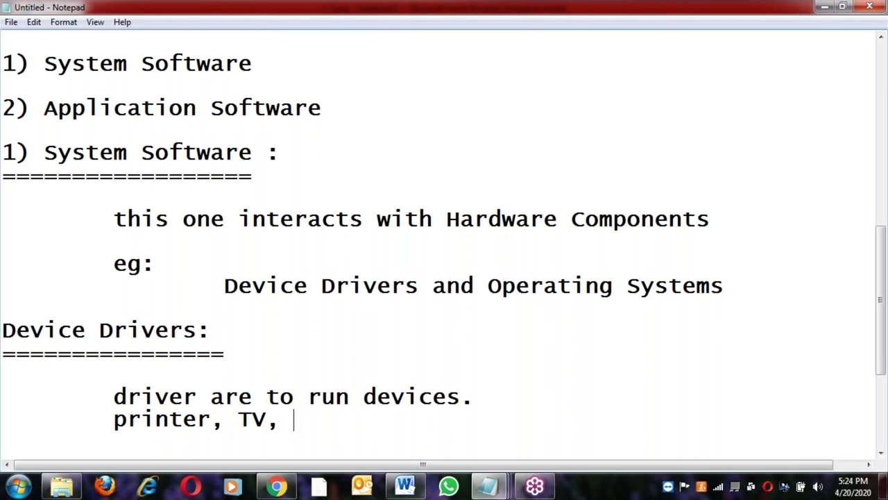
Complete the examples as 'printer, TV, Scanner, Fax' and review the line by highlighting it
type("Scanner, ")
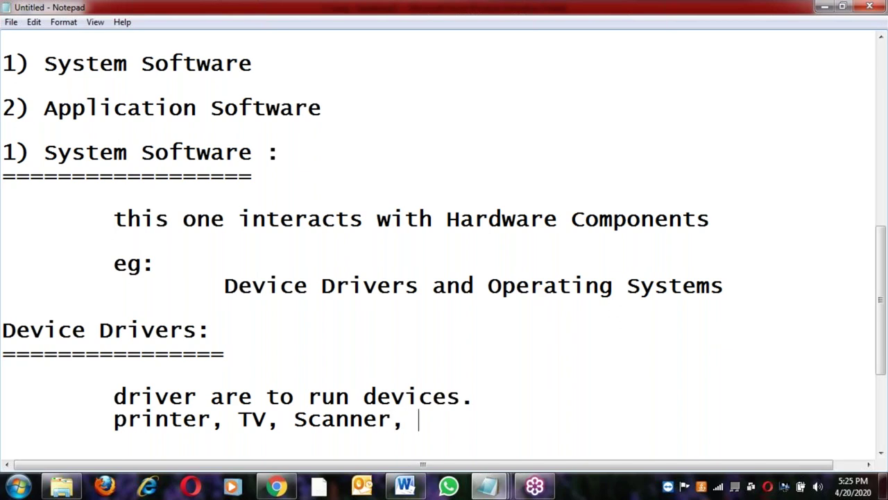
type("Fax")
key("Return")
key("Tab")
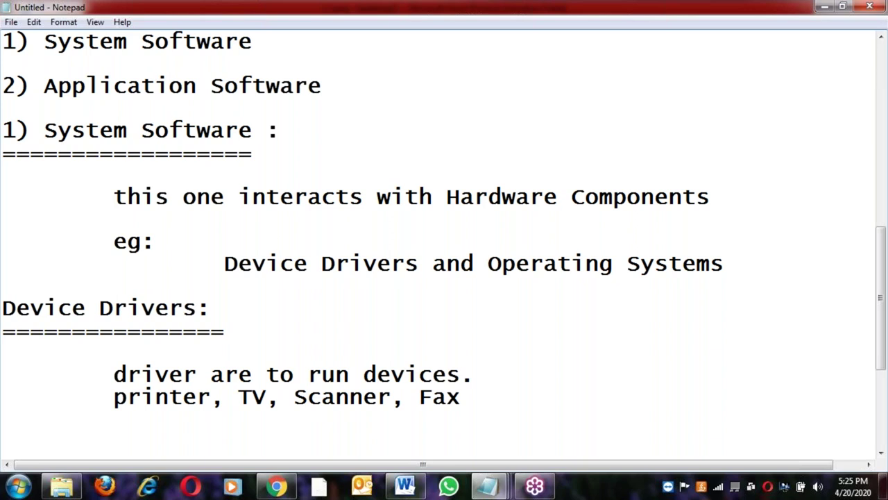
left_click(112, 397)
left_click(222, 400, "shift")
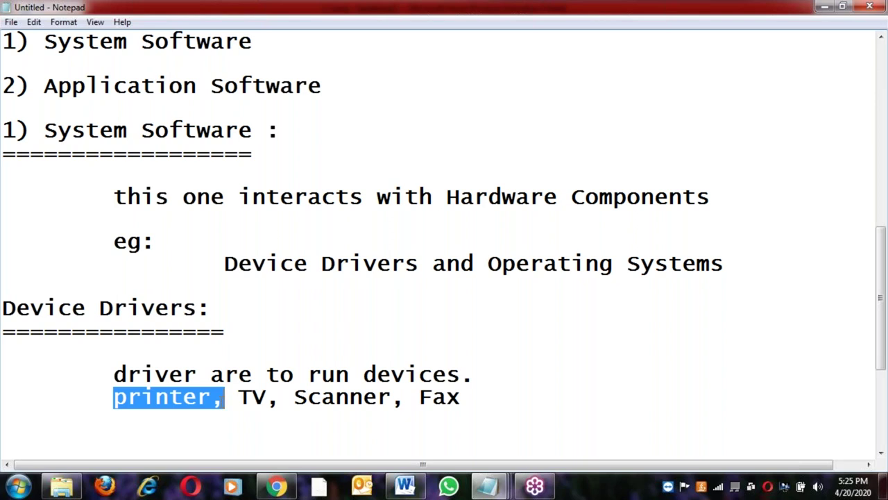
left_click(250, 399)
left_click(323, 398)
left_click(474, 401)
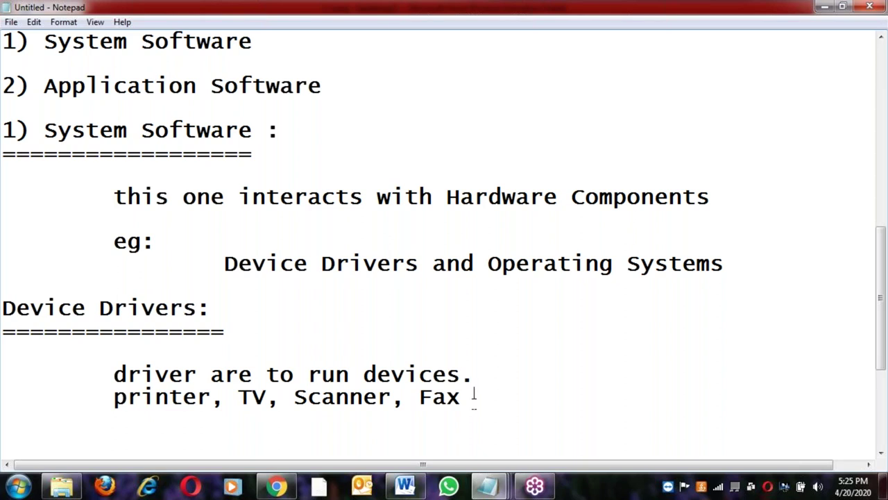
left_click(111, 397, "shift")
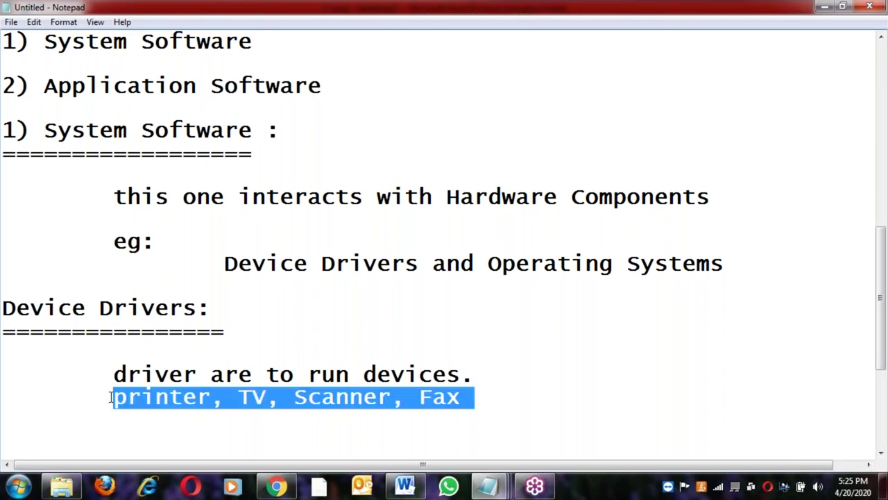
left_click(111, 397)
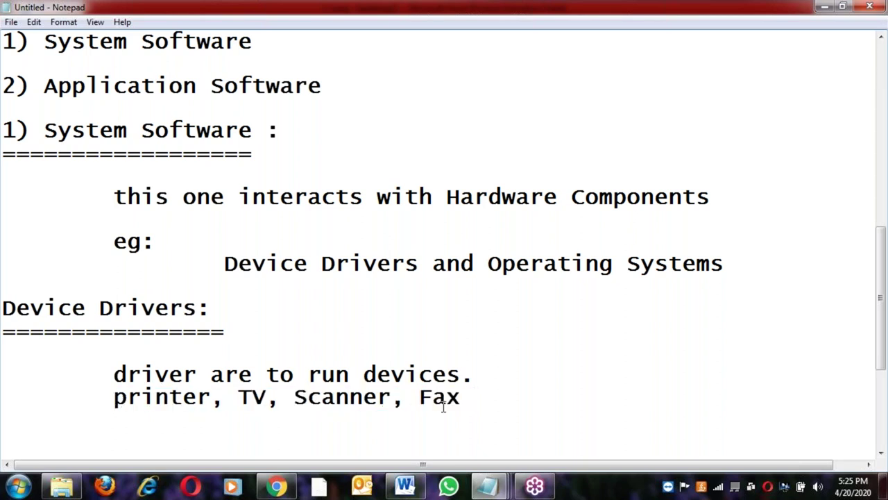
left_click(474, 398, "shift")
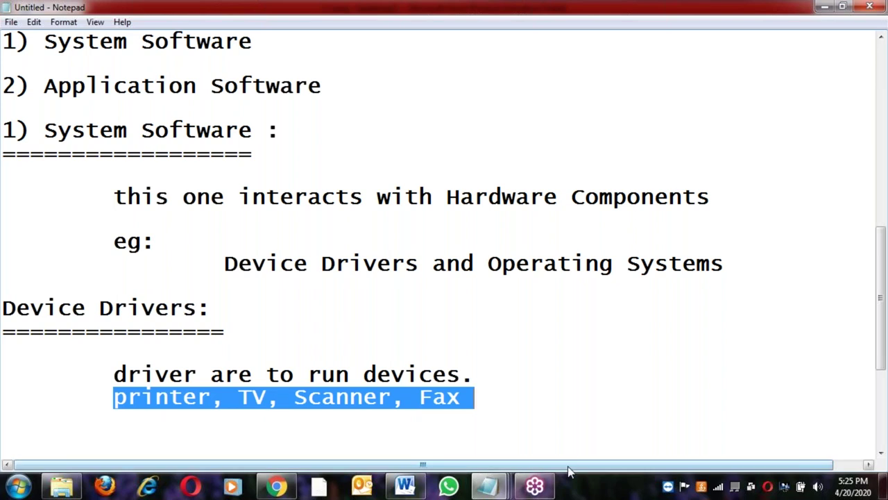
left_click(482, 419)
Highlight printer and Scanner, then open a tab-indented line below the device list
left_click(109, 397, "shift")
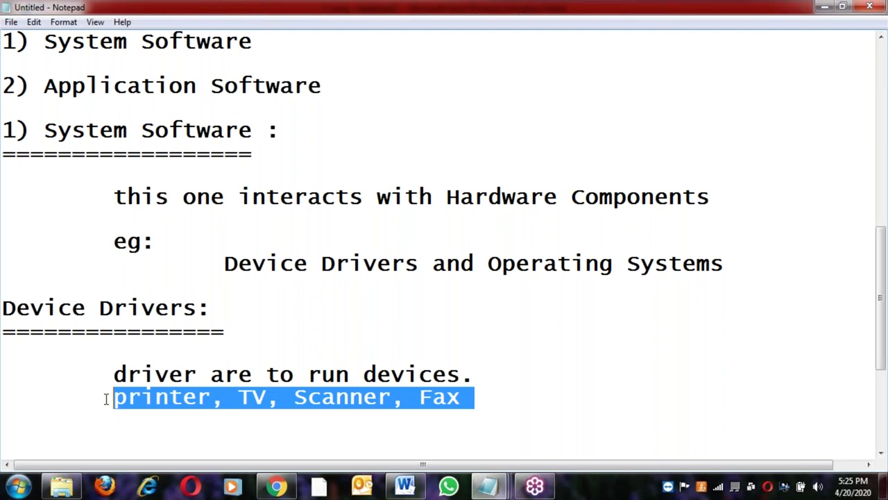
left_click(169, 399)
double_click(169, 398)
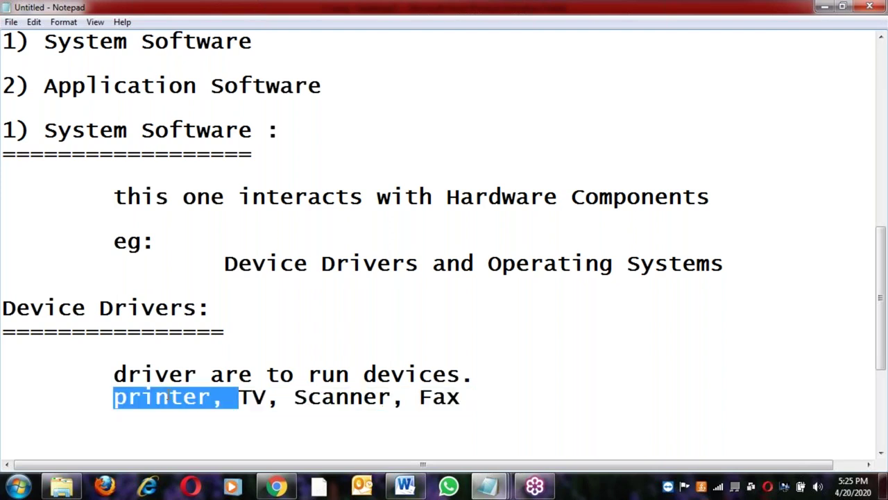
double_click(352, 396)
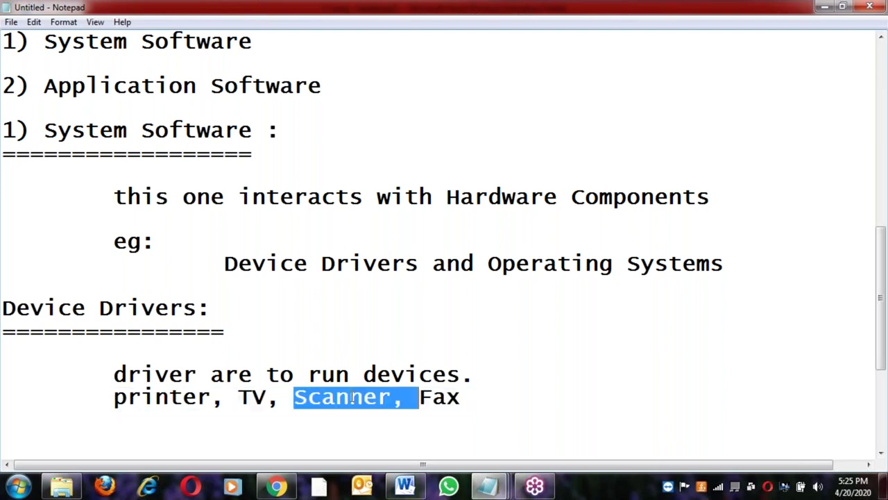
left_click(101, 399)
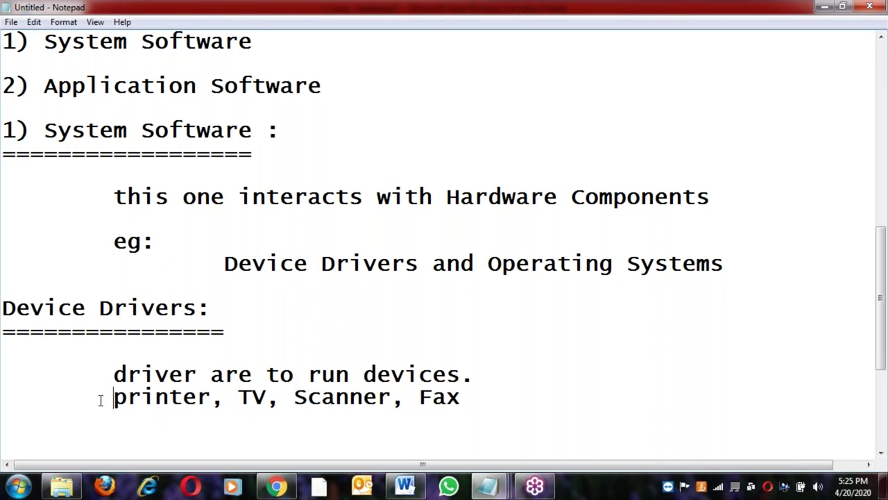
left_click(474, 396, "shift")
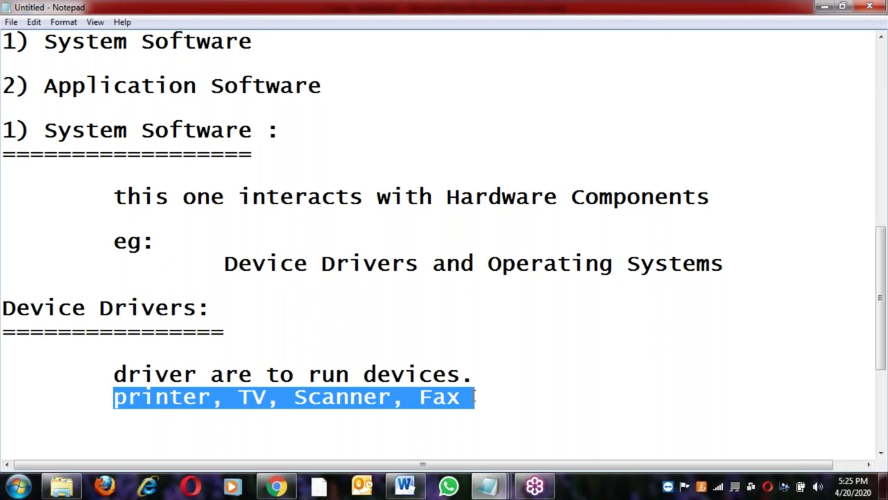
left_click(474, 396)
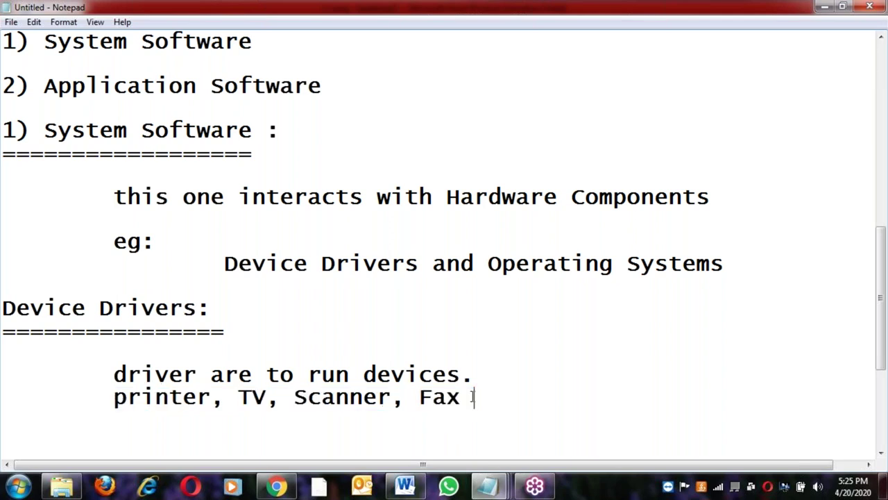
key("Return")
key("Return")
key("Tab")
Type the definition 'is a program to communicate Hardware Components.' and add an indented line
type("program")
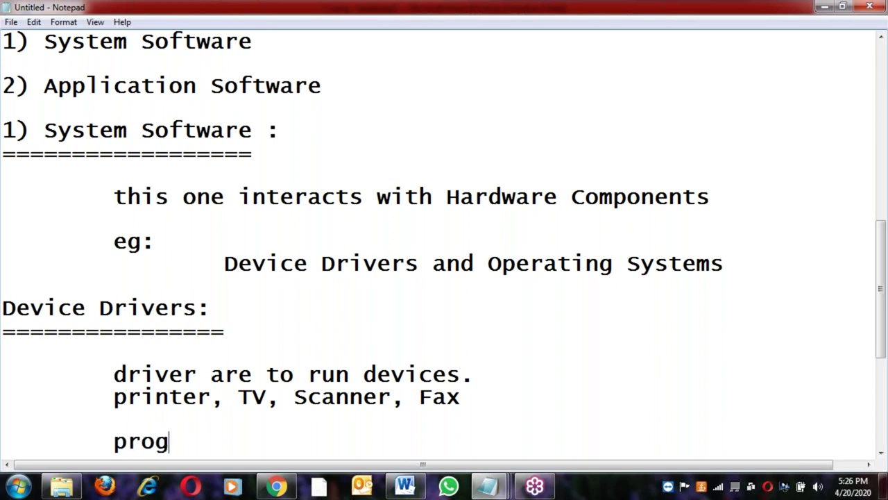
key("Left")
key("Left")
key("Left")
key("Left")
key("Left")
key("Left")
key("Left")
type("is a")
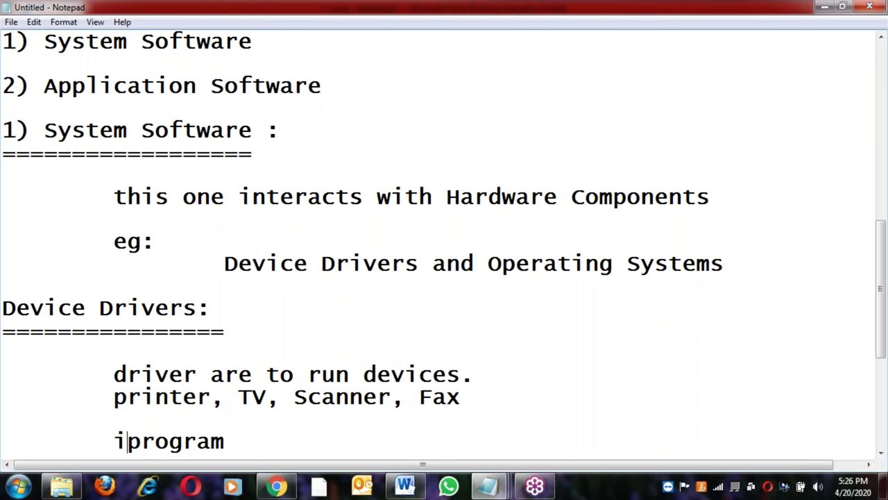
left_click(280, 442)
type("to ")
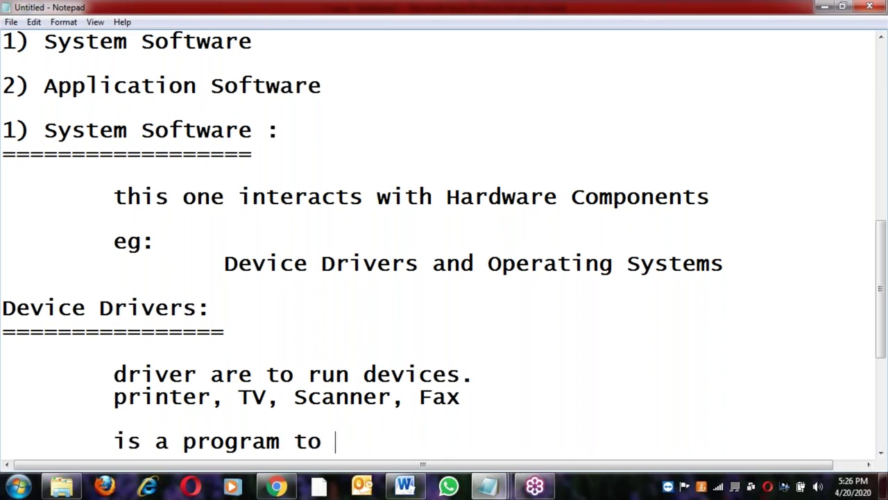
type("communicate")
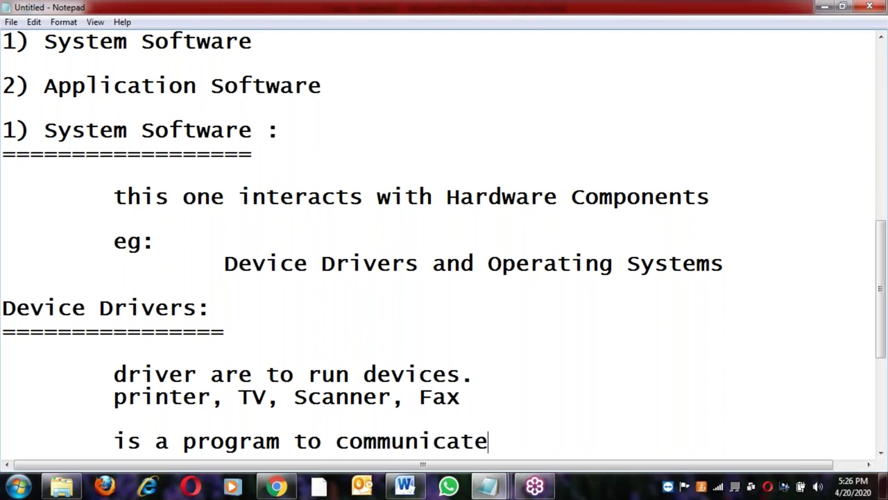
type(" Hardware ")
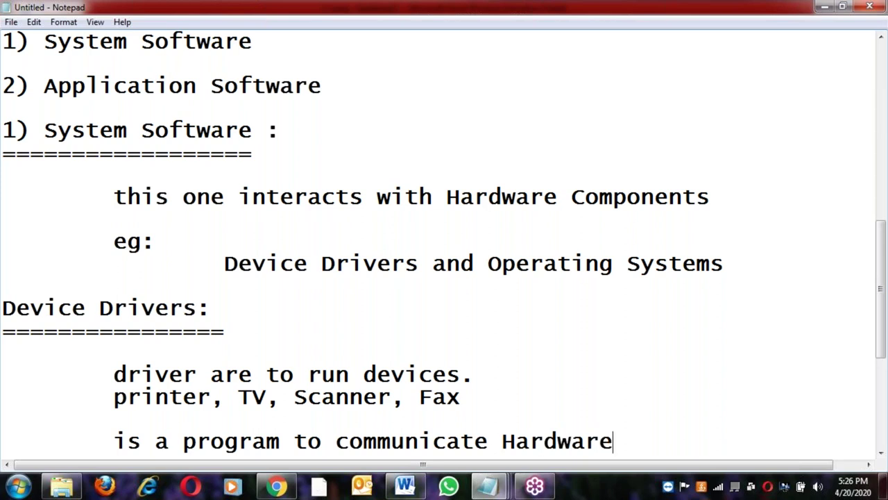
type("Com")
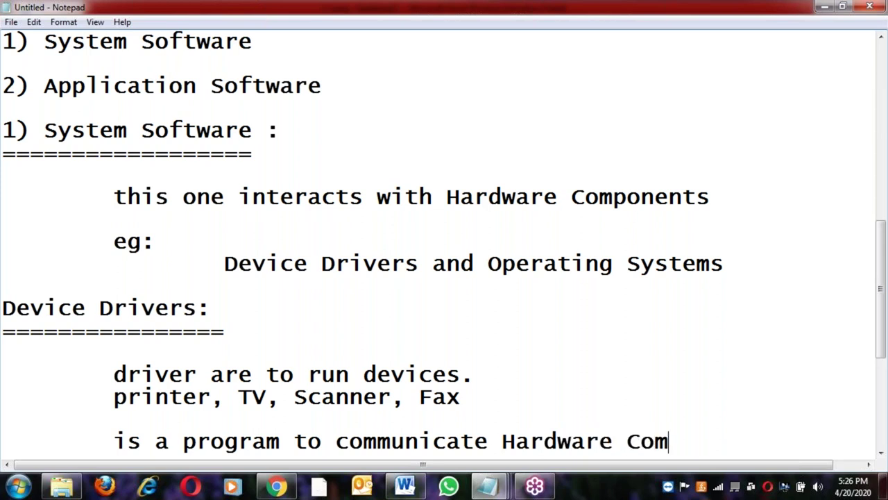
type("ponents.")
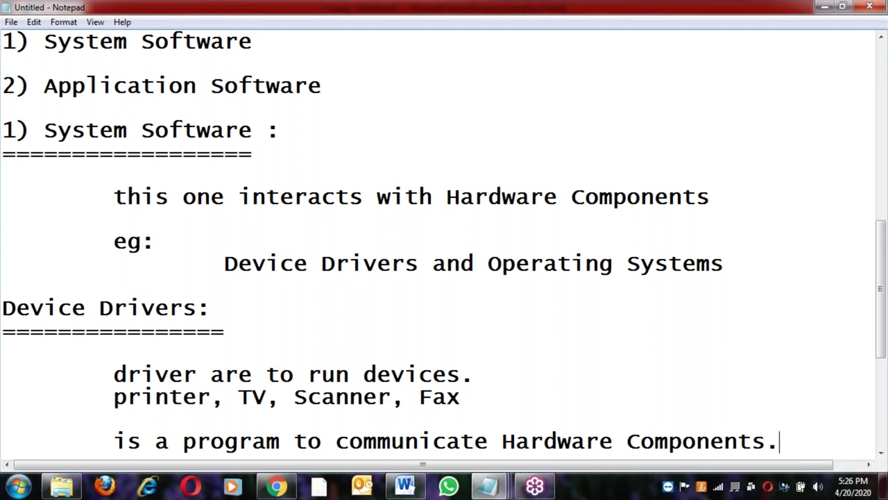
key("Return")
key("Return")
key("Return")
key("Tab")
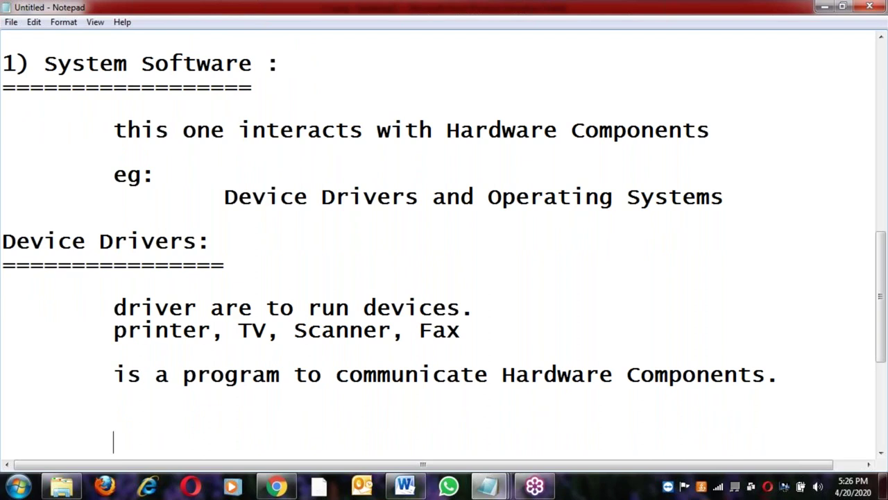
Review the definition sentence, then place the caret before Operating Systems in the eg line
left_click(433, 374)
left_click(115, 376)
left_click(780, 376, "shift")
left_click(780, 375)
left_click(493, 197)
Paste 'Operating Systems:' as a new heading underlined with '=' signs below the definition
key("shift+End")
key("ctrl+c")
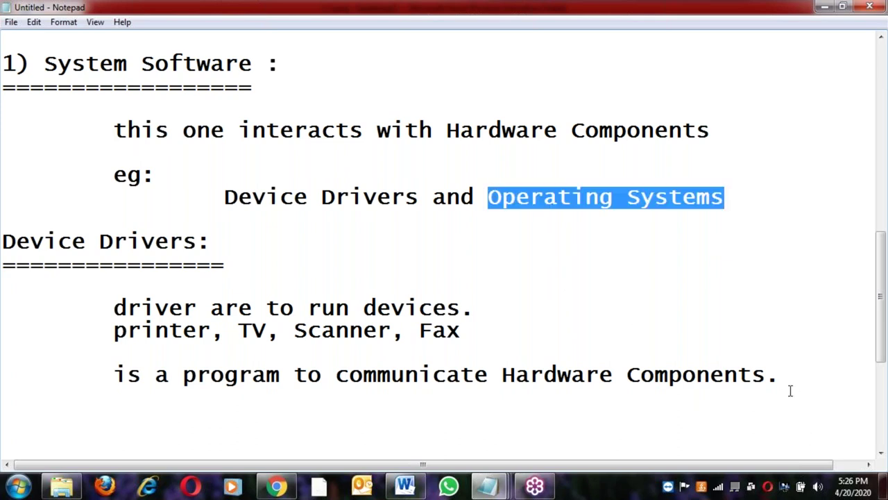
left_click(791, 375)
key("Return")
key("Return")
key("ctrl+v")
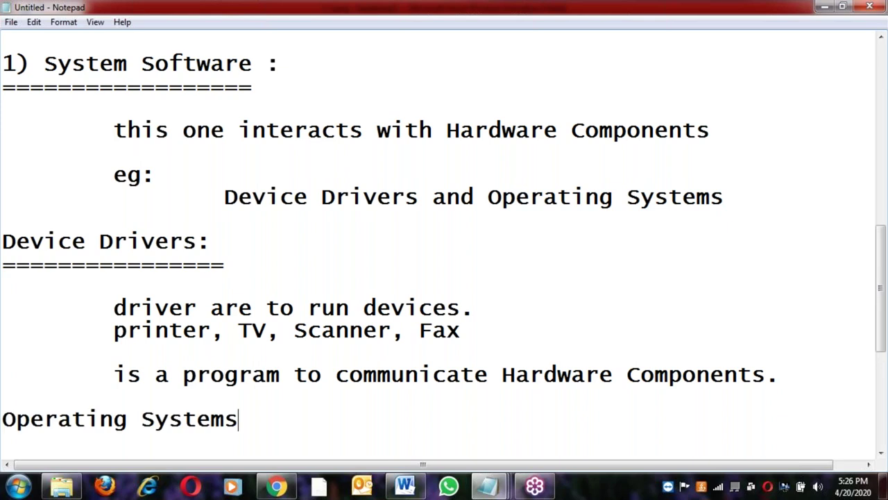
type("l")
key("BackSpace")
type(":")
key("Return")
type("=========")
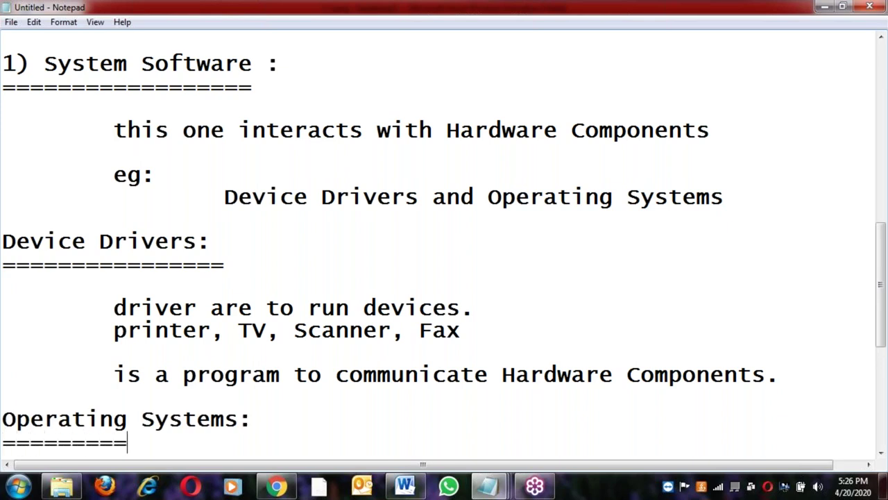
type("========")
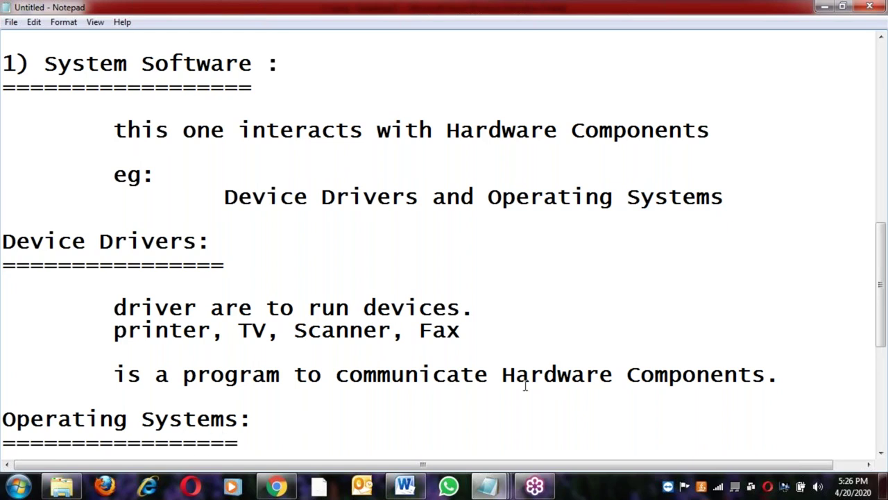
Review the Device Drivers notes, then start a 'Q.' line under the Operating Systems heading
left_click(113, 307)
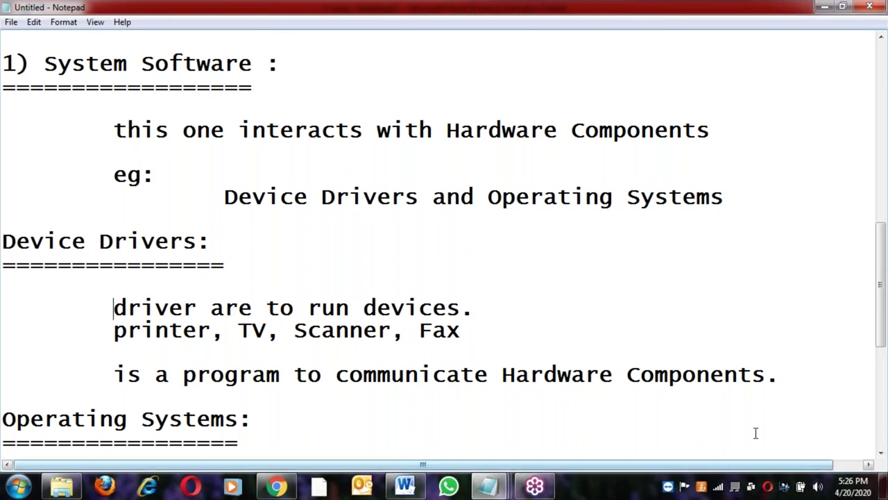
left_click(781, 376, "shift")
left_click(780, 376)
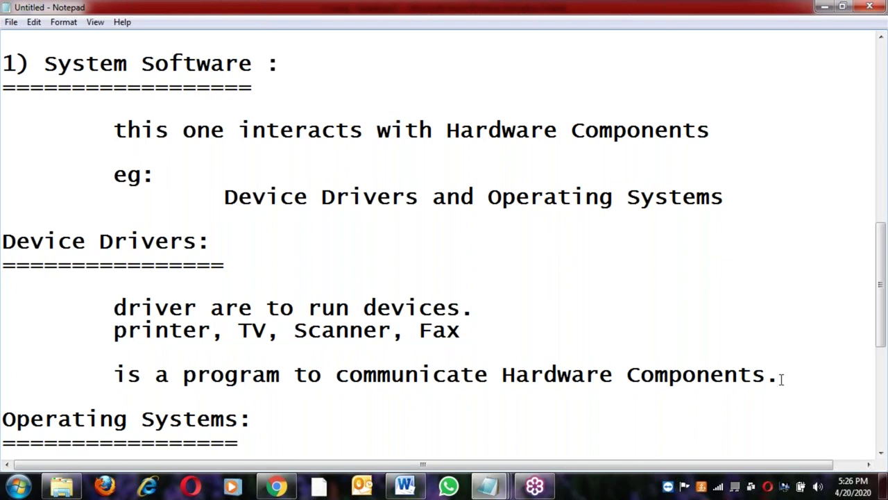
left_click(433, 378)
left_click(248, 314)
left_click(442, 316)
left_click(266, 434)
key("Return")
key("Return")
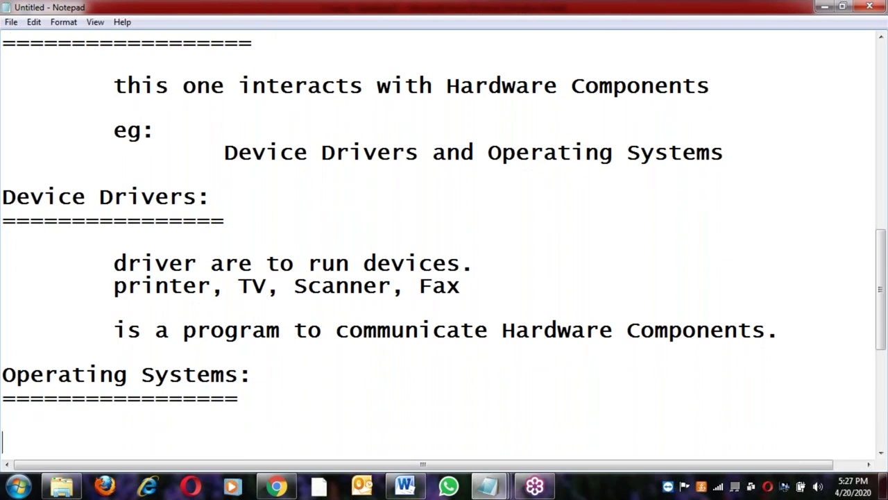
type("Q.")
Finish the question 'Q. Can we run any program without OS ?' and start a new line
scroll(267, 438, "down", 1)
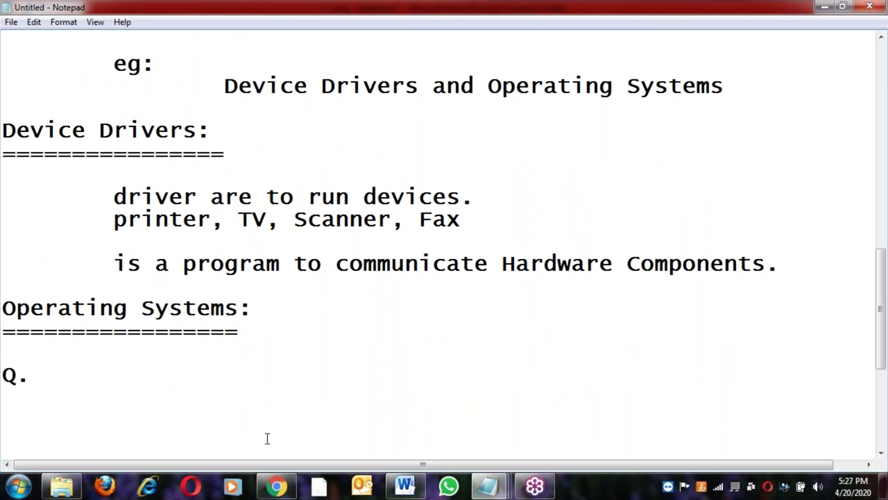
type("Can we run")
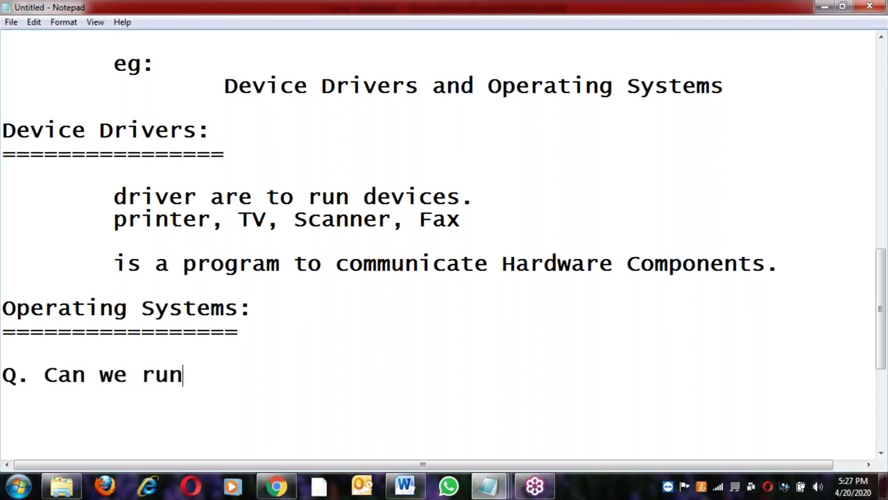
type(" any p")
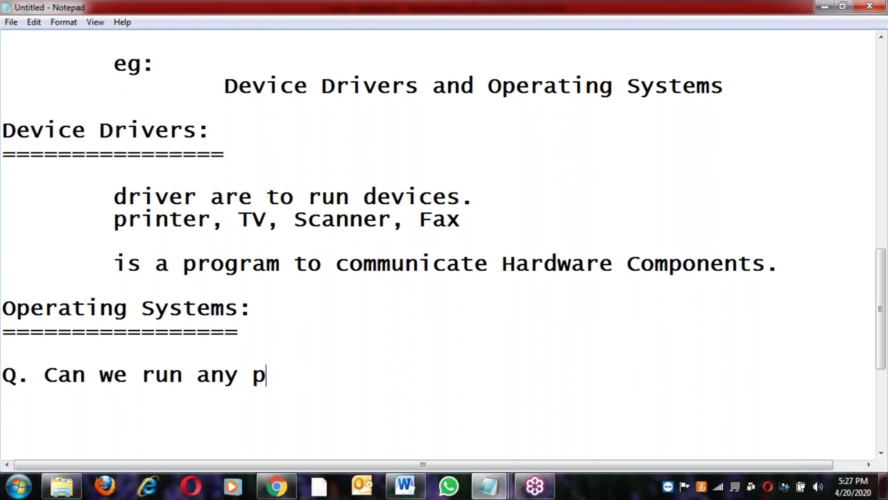
type("rogram without OS ?")
key("Return")
key("Return")
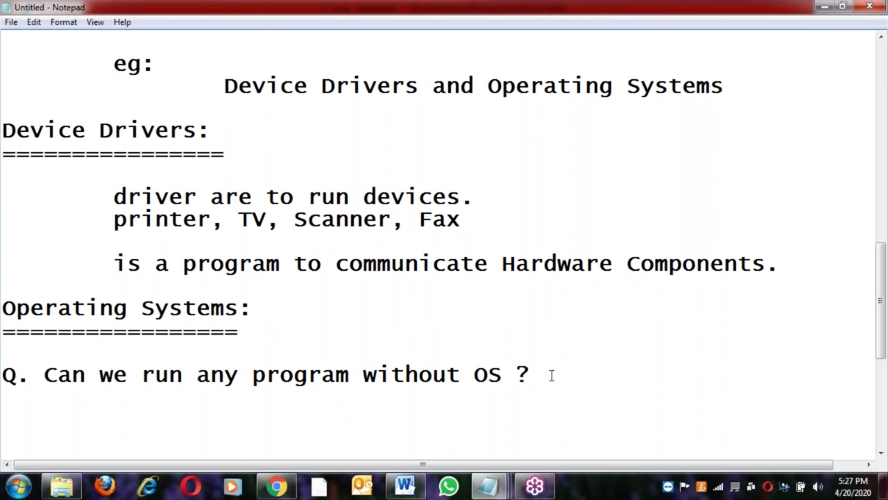
Answer the OS question in Notepad with 'No.' on the line below it
key("Return")
type("No.")
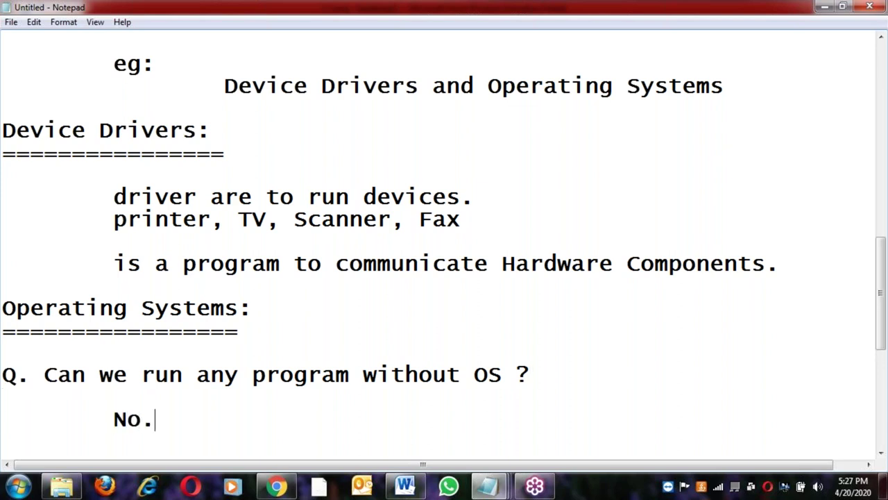
key("Return")
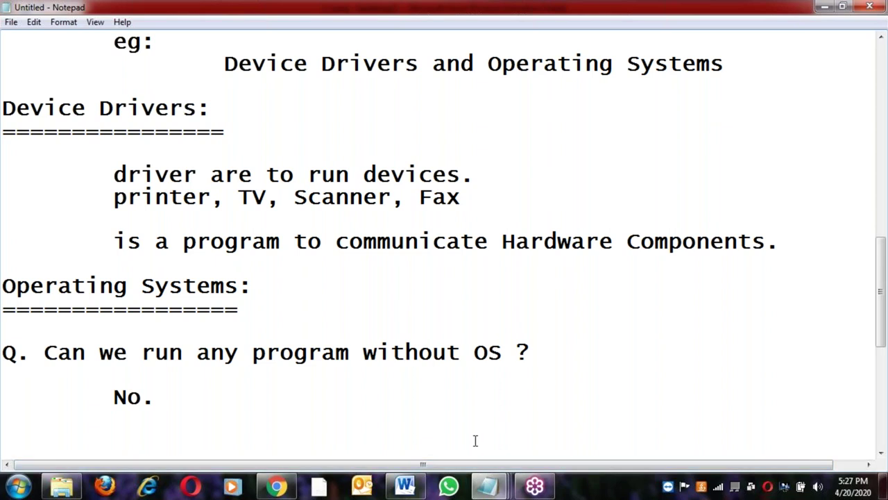
mouse_move(404, 486)
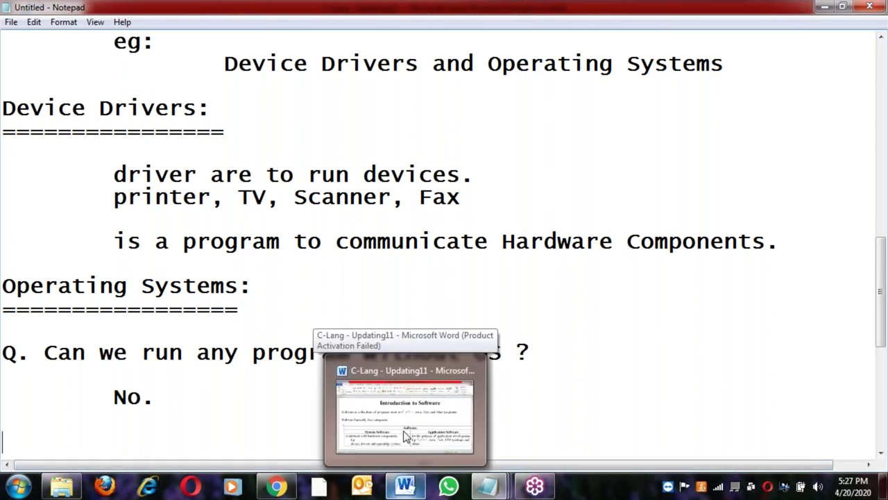
Create a new blank Word document
left_click(404, 399)
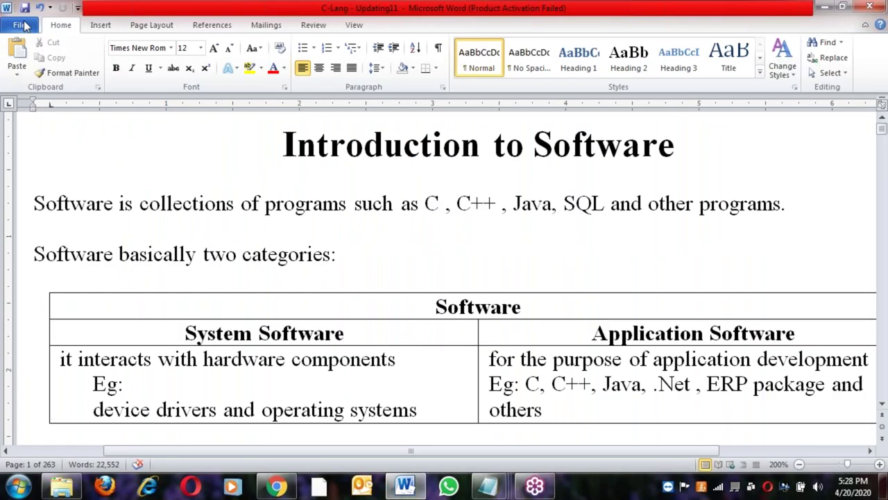
left_click(21, 25)
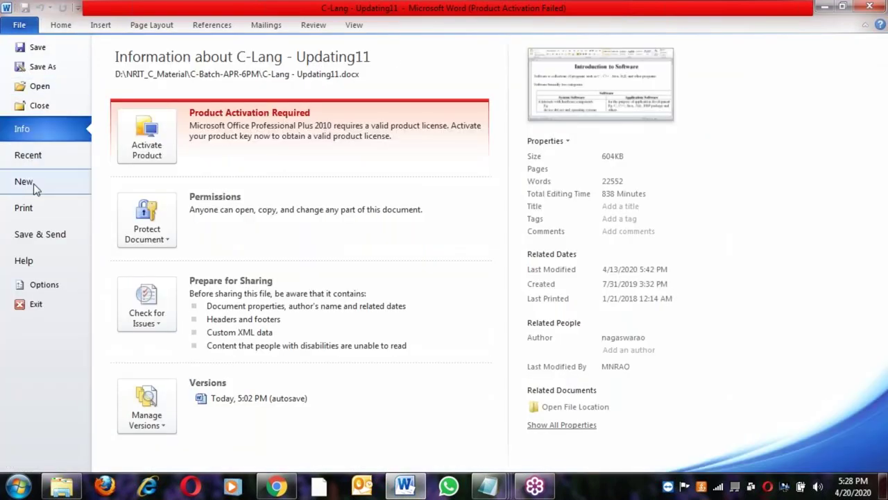
left_click(26, 181)
double_click(150, 131)
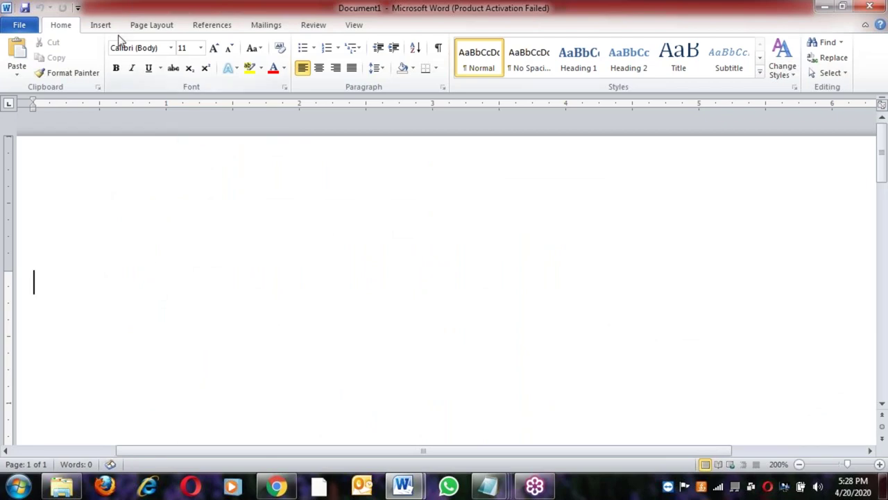
Insert a one-column, three-row table
left_click(102, 28)
left_click(111, 70)
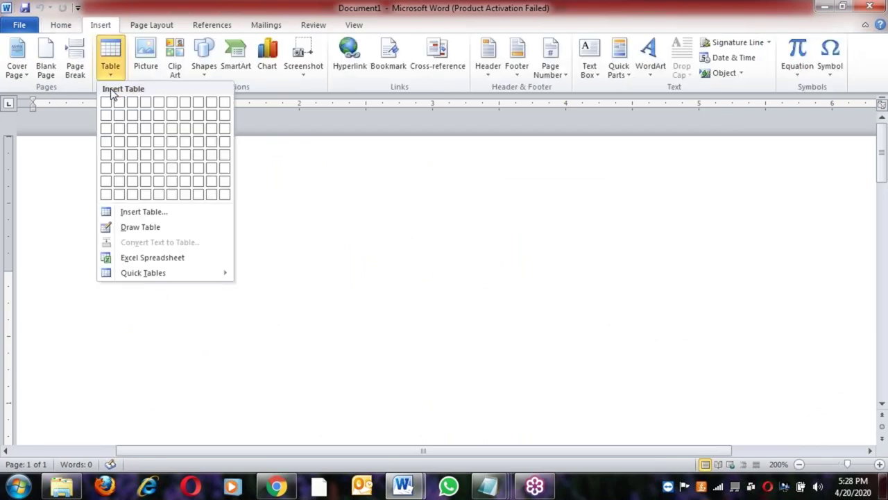
left_click(106, 129)
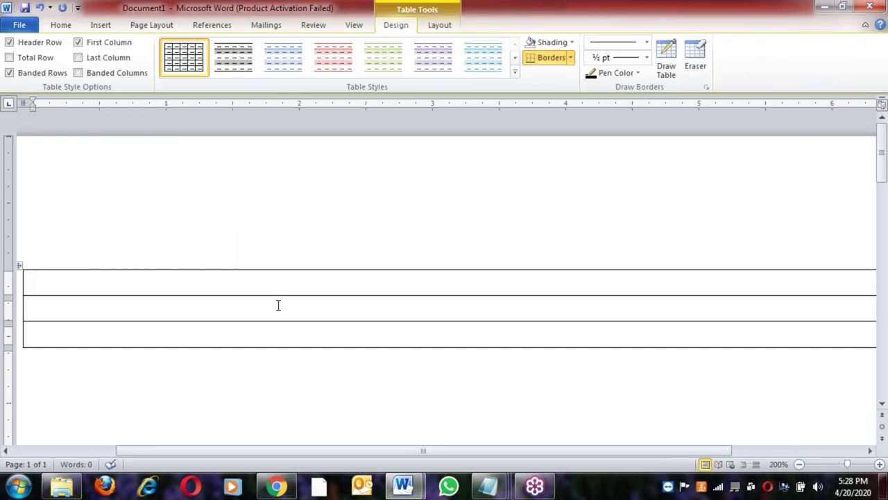
Centre the table text and type 'Hardware' in the bottom row
left_click(19, 265)
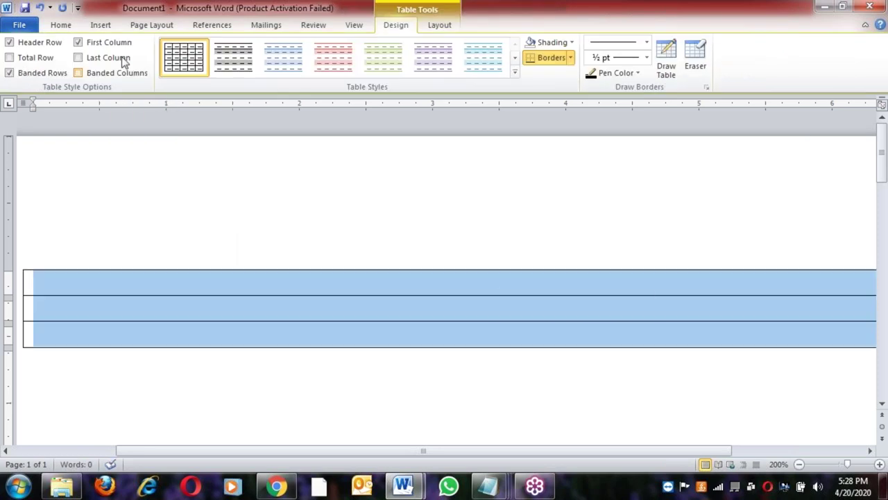
left_click(61, 25)
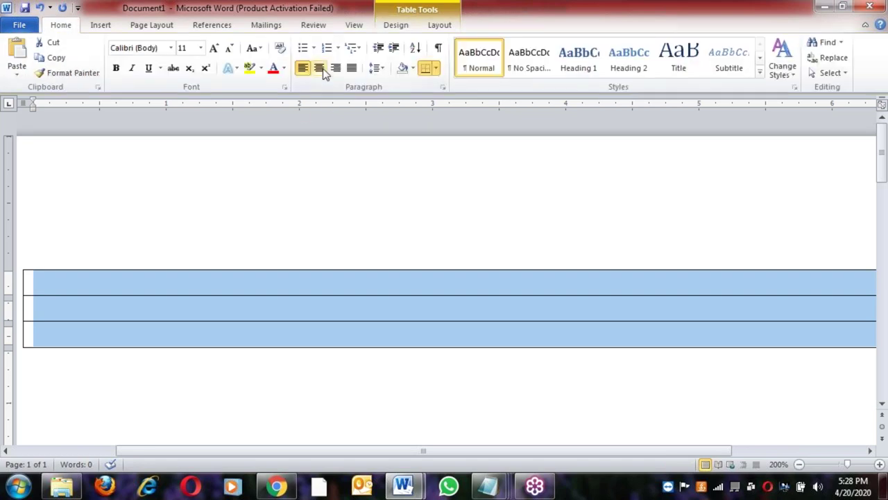
left_click(319, 68)
left_click(432, 321)
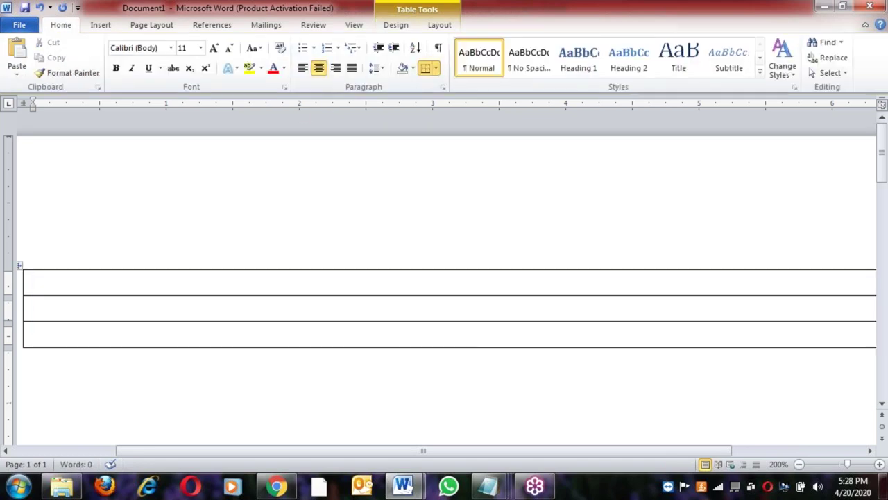
type("Hardware")
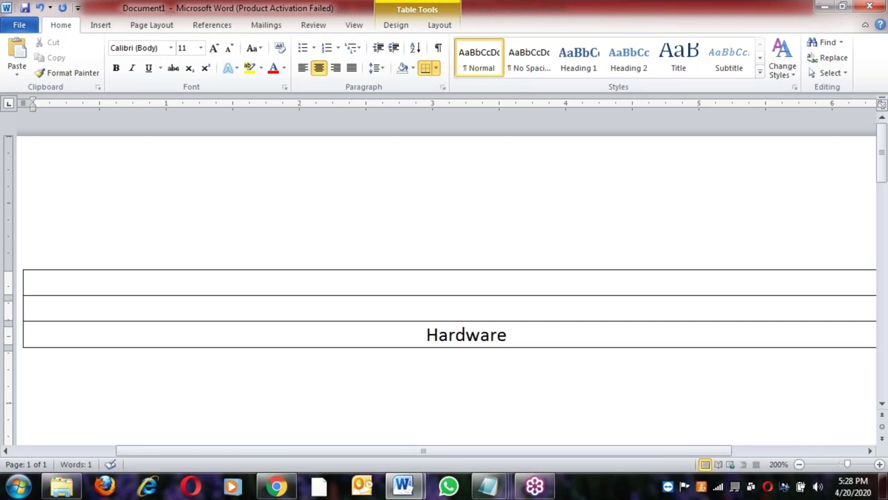
Type 'Operating System' in the table's middle row
left_click(498, 309)
type("Operating System")
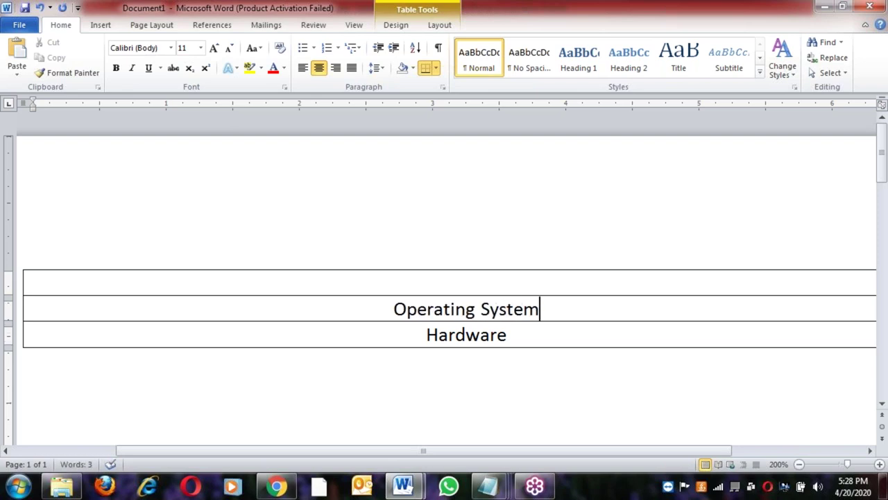
Select the Operating System and Hardware rows, then the word Hardware, and clear the selection
left_click(519, 333)
left_click(390, 309)
left_click(541, 309)
left_click(509, 335)
left_click_drag(391, 310, 454, 321)
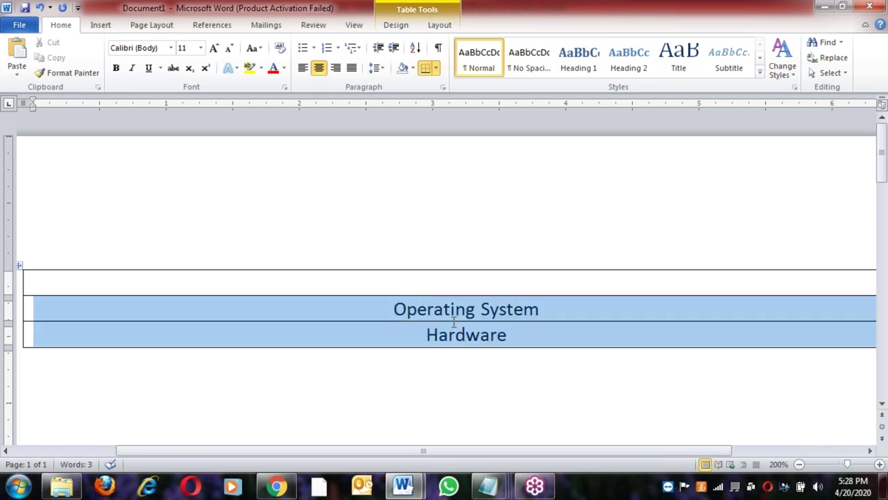
left_click(513, 340)
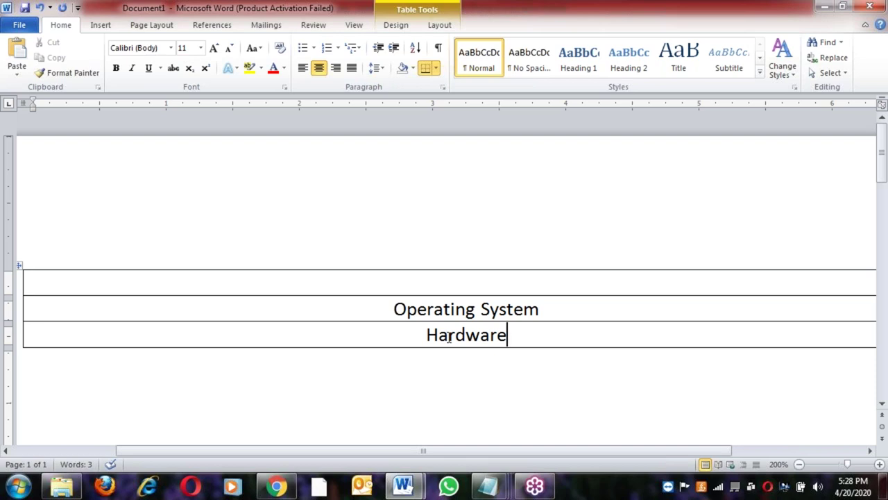
left_click_drag(424, 335, 509, 335)
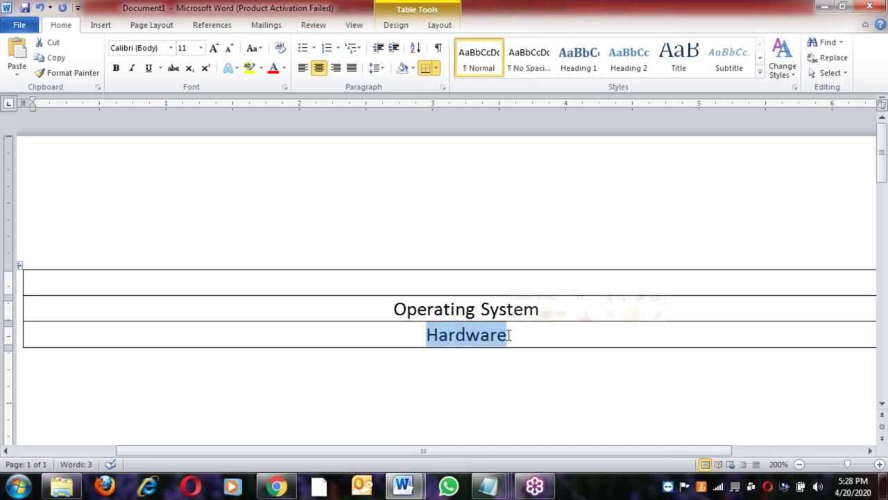
left_click(491, 335)
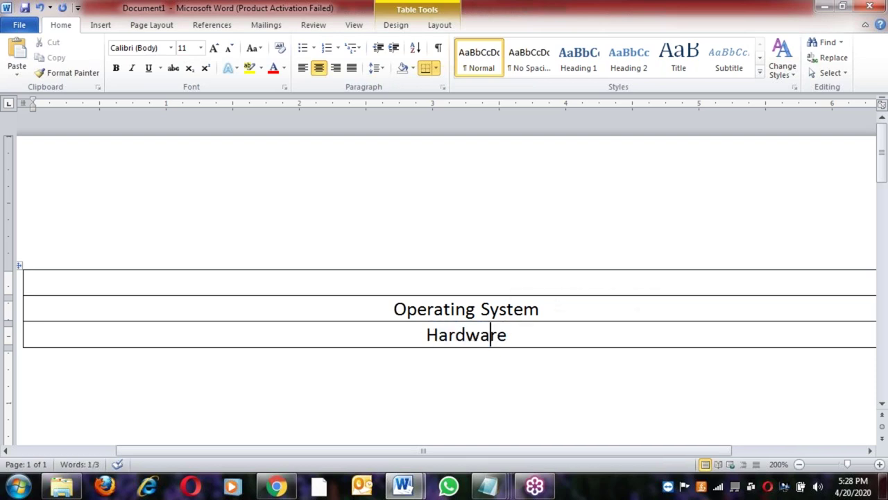
double_click(490, 335)
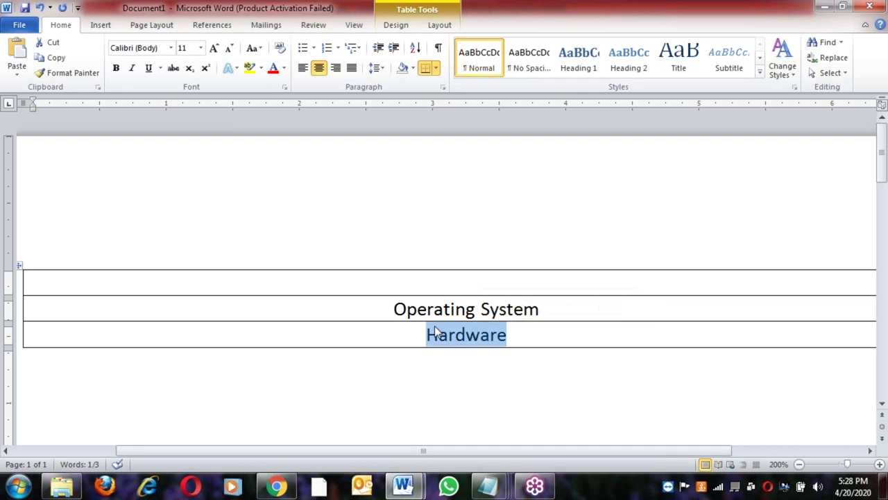
left_click(394, 309)
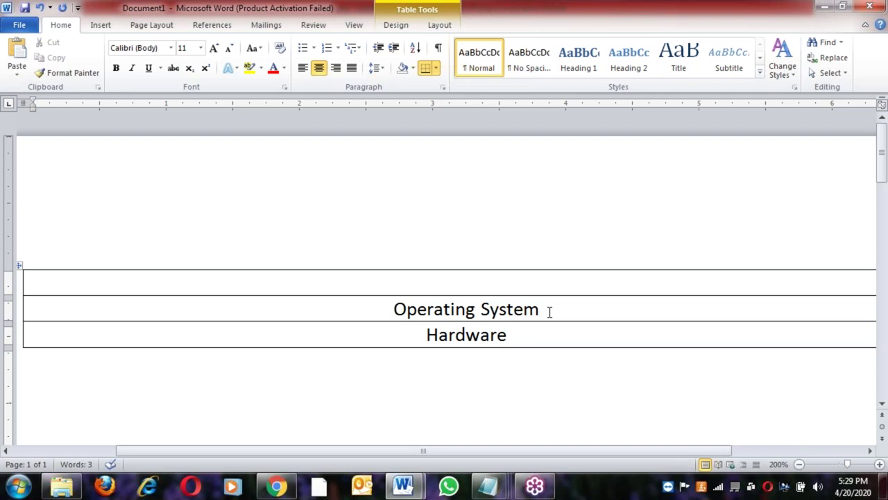
Type 'C, C++, Java, Python' in the empty top row
left_click(383, 309)
left_click(519, 340, "shift")
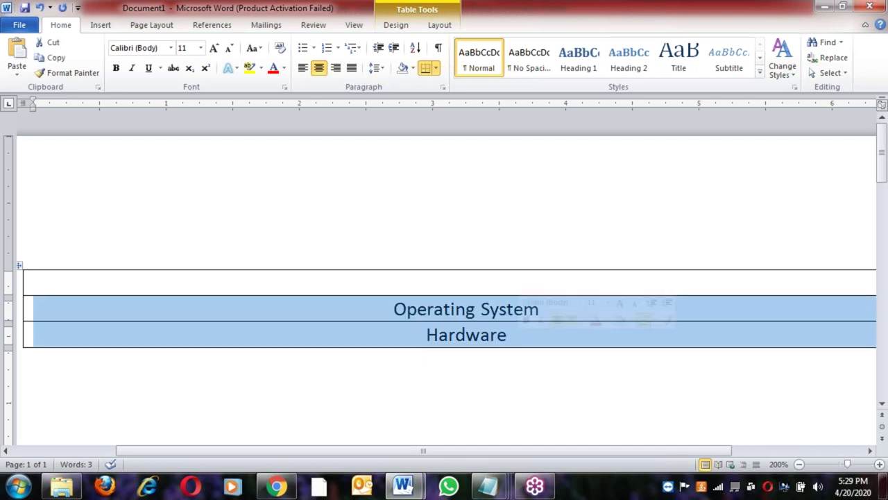
left_click(519, 341)
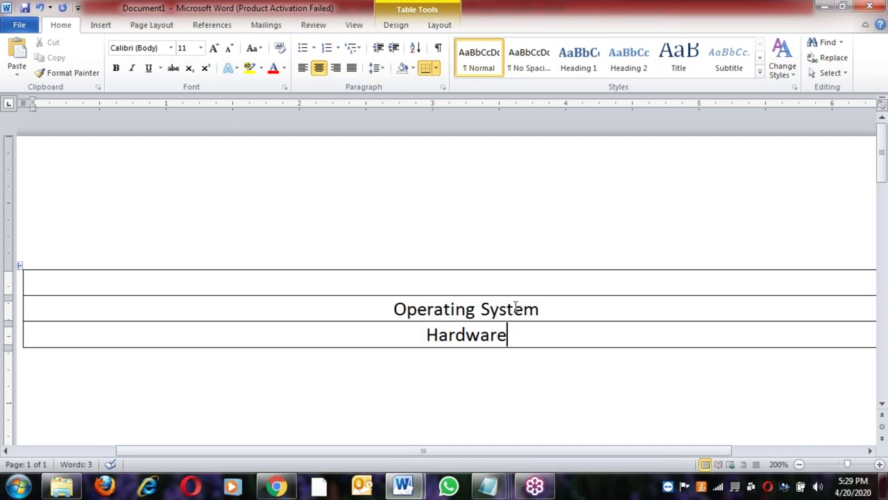
left_click(502, 286)
type("C, C++, J")
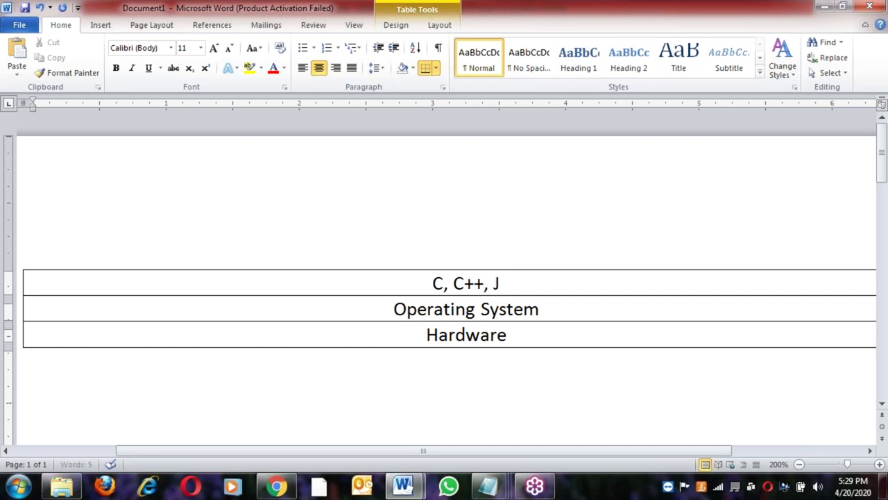
type("ava, ")
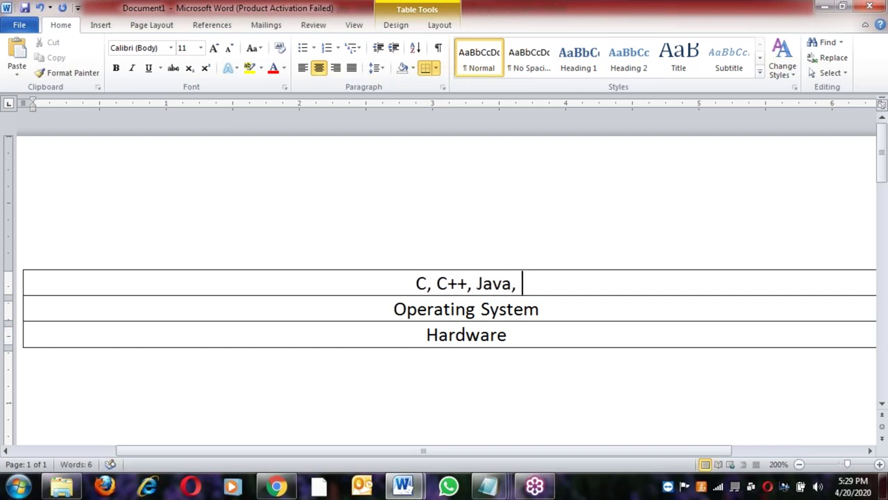
type("Python")
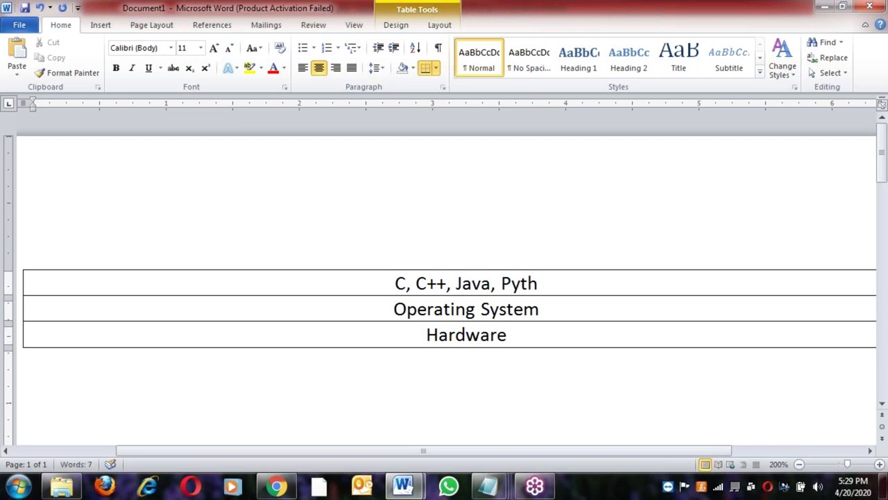
Extend the top-row list with 'Hadoop, Database, MS-Office'
type("Hadop")
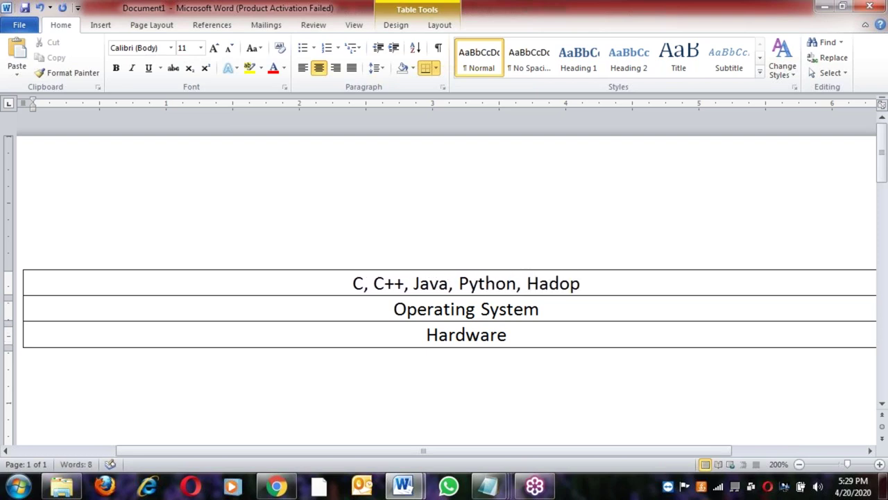
key("BackSpace")
type("op")
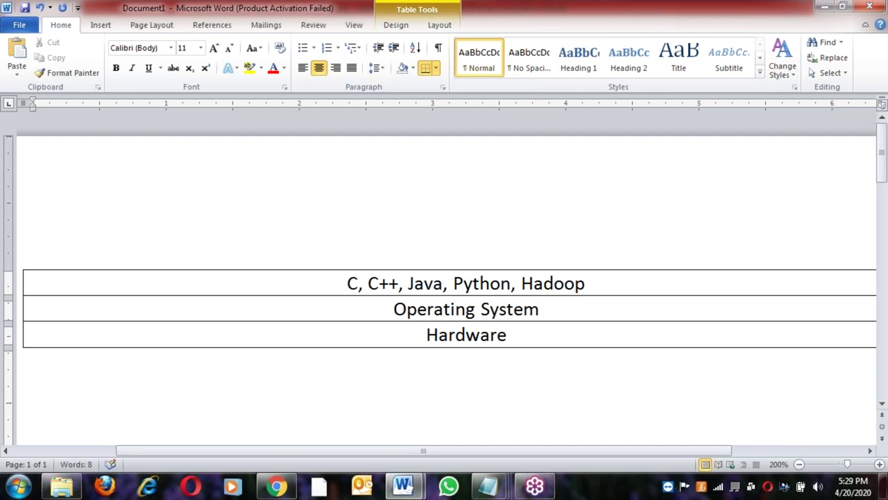
type(", Dat")
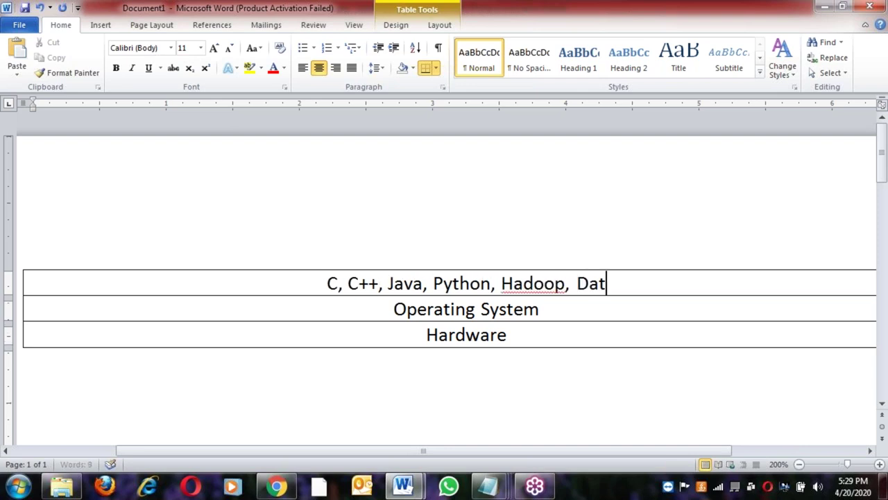
type("abase")
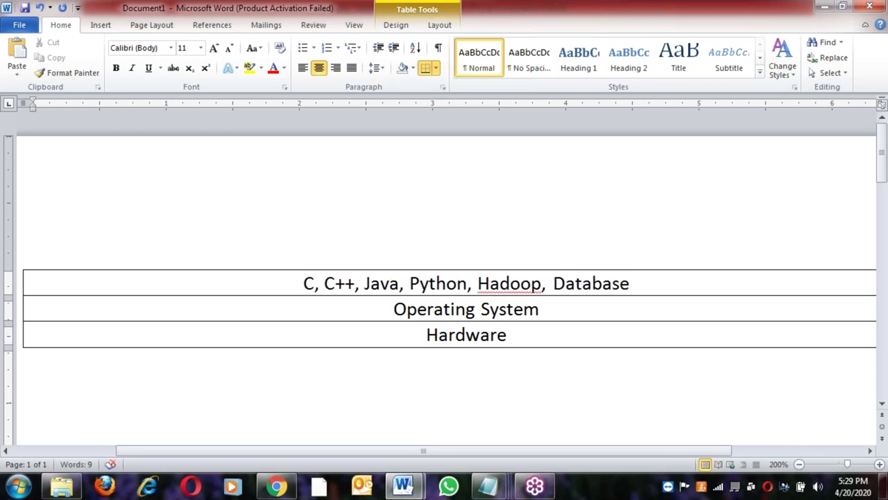
type(", MS-O")
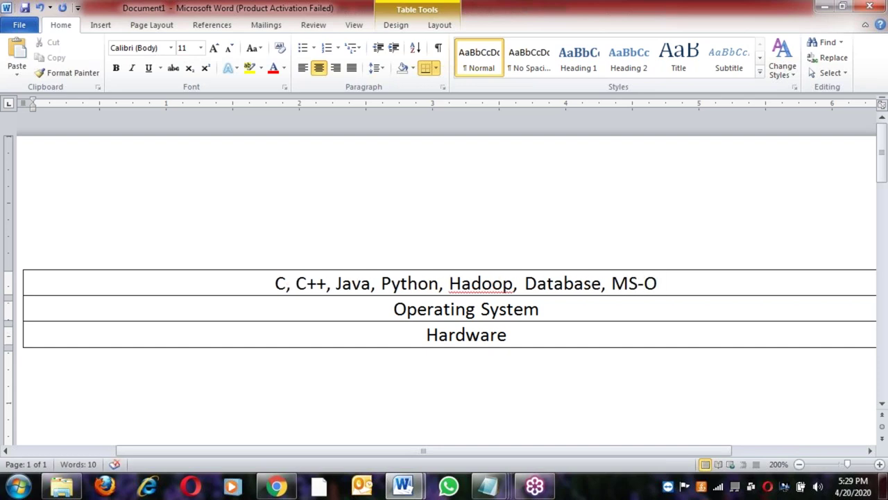
type("ffice")
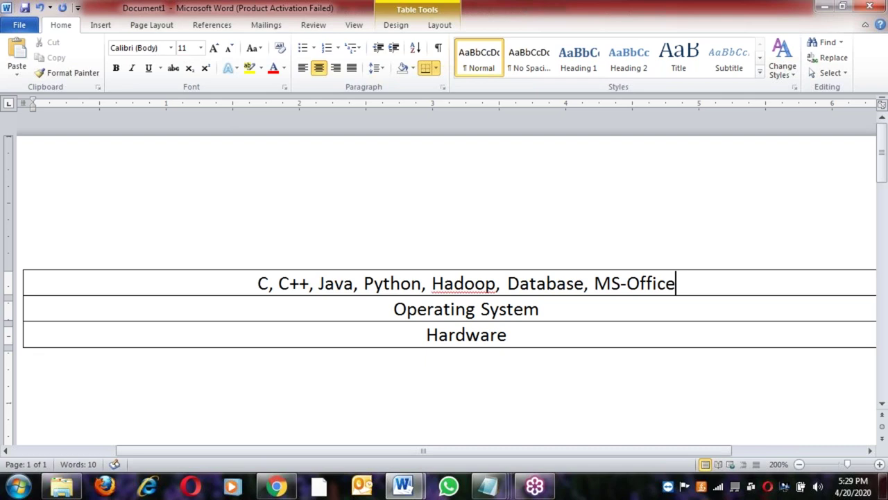
key("Down")
Prefix the top row with 'Application Software -->', which becomes an arrow
left_click(236, 282)
type("App")
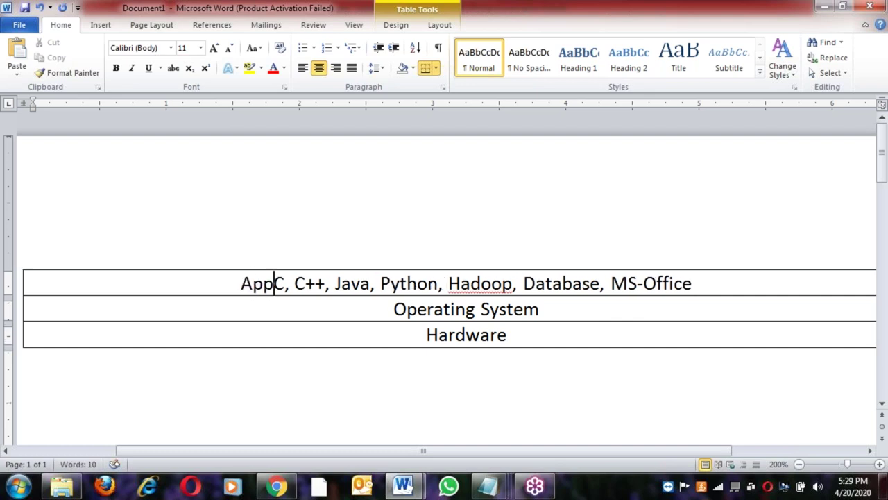
type("lca")
key("BackSpace")
key("BackSpace")
type("icati")
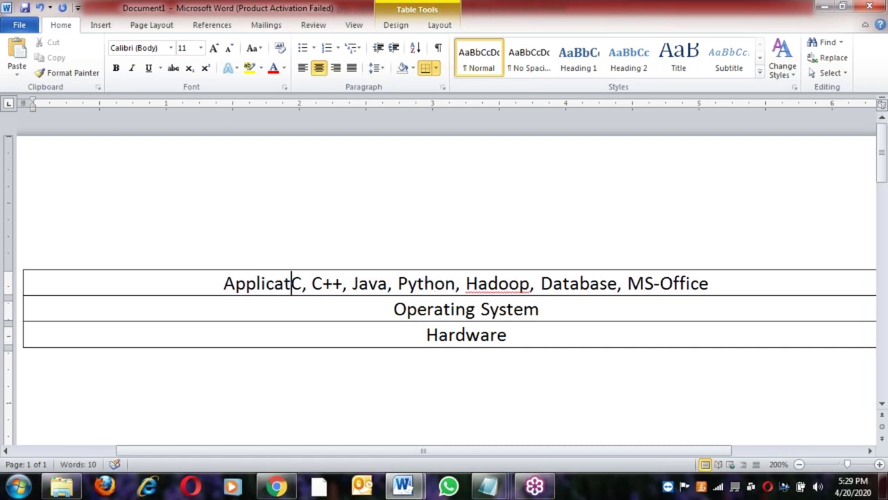
type("on So")
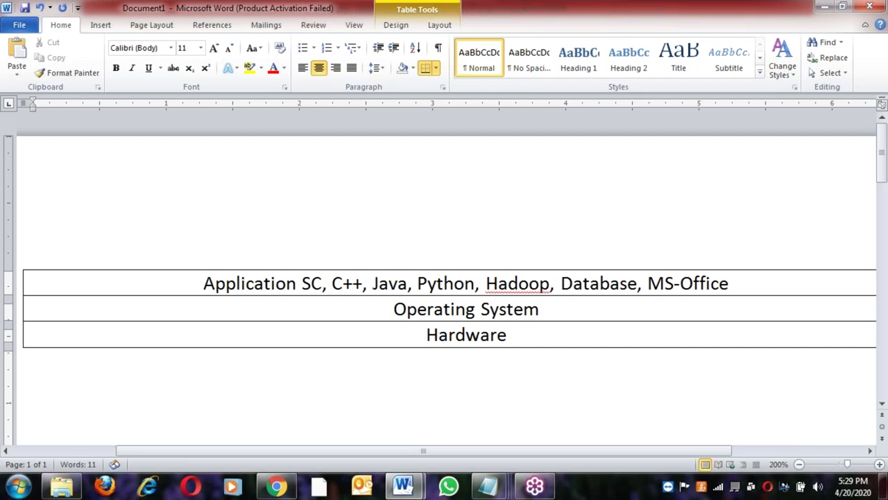
type("ftwar")
type("e -->")
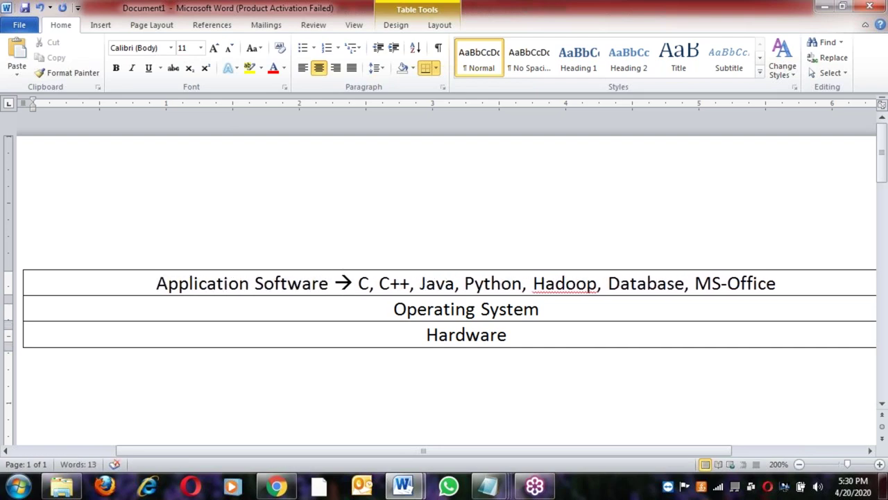
left_click(513, 285)
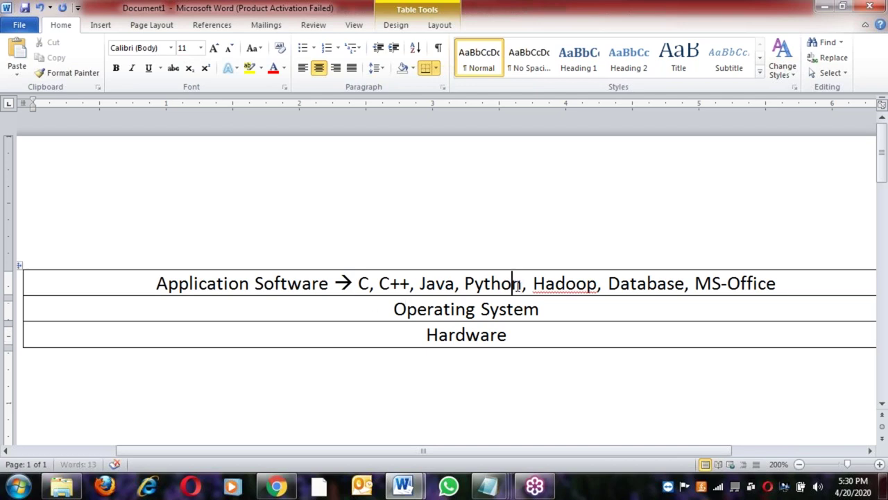
left_click(559, 311)
left_click(469, 284)
left_click_drag(354, 283, 522, 283)
left_click(553, 311)
left_click_drag(393, 308, 490, 310)
left_click(553, 312)
left_click(394, 309)
left_click(580, 312, "shift")
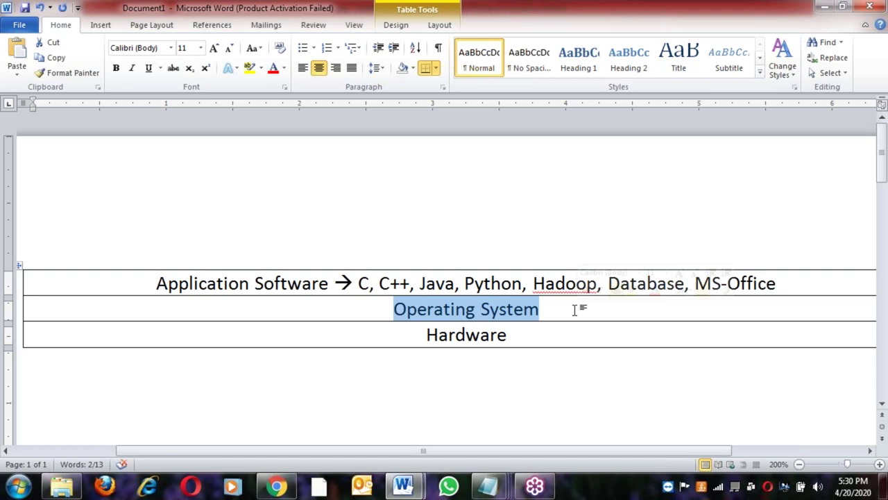
left_click(555, 312)
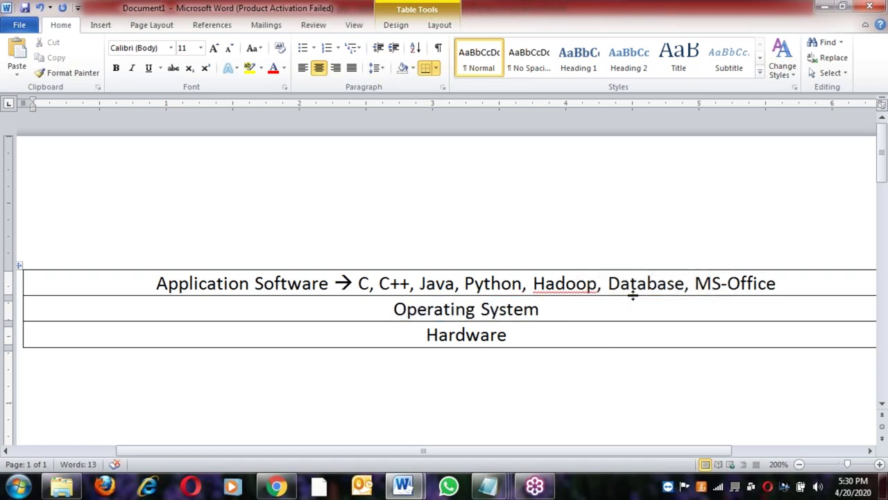
left_click(369, 285)
left_click(399, 284)
left_click(358, 282)
triple_click(358, 282)
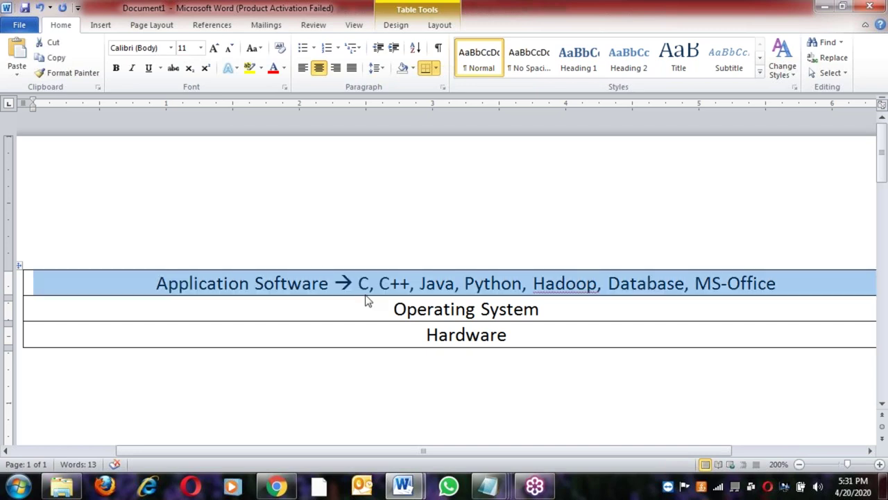
left_click(392, 309)
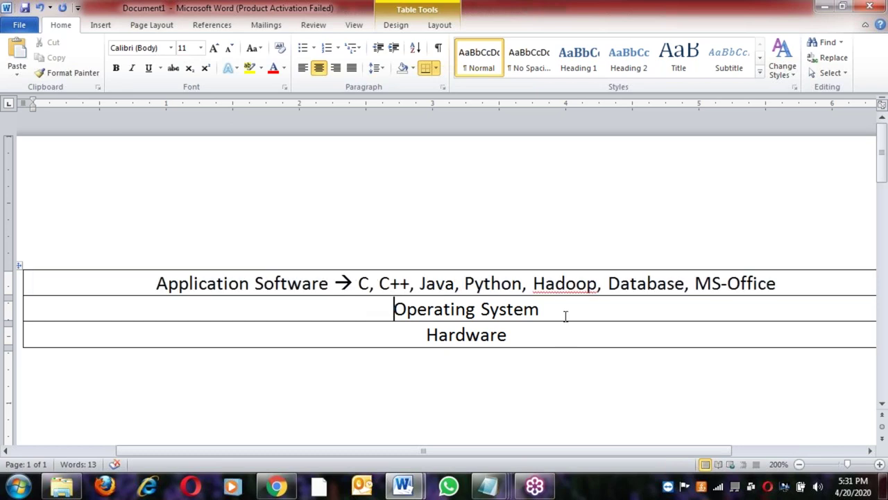
key("shift+End")
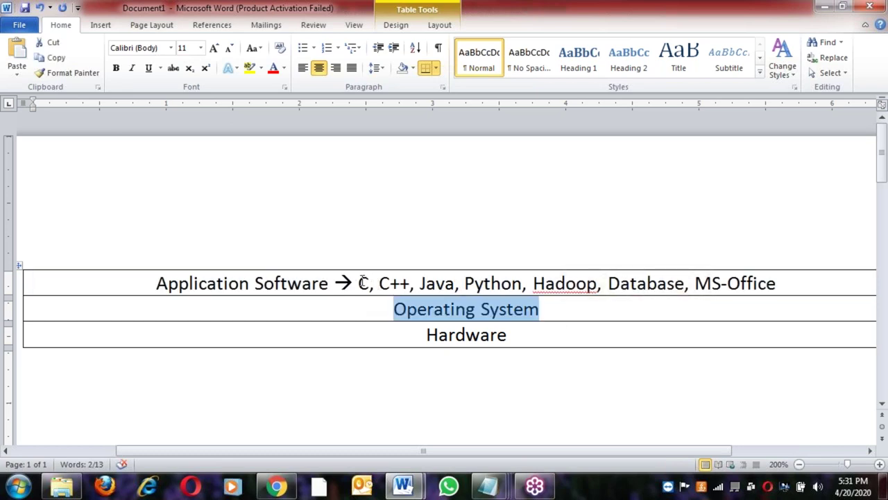
left_click(359, 283)
left_click(491, 283)
left_click(557, 283)
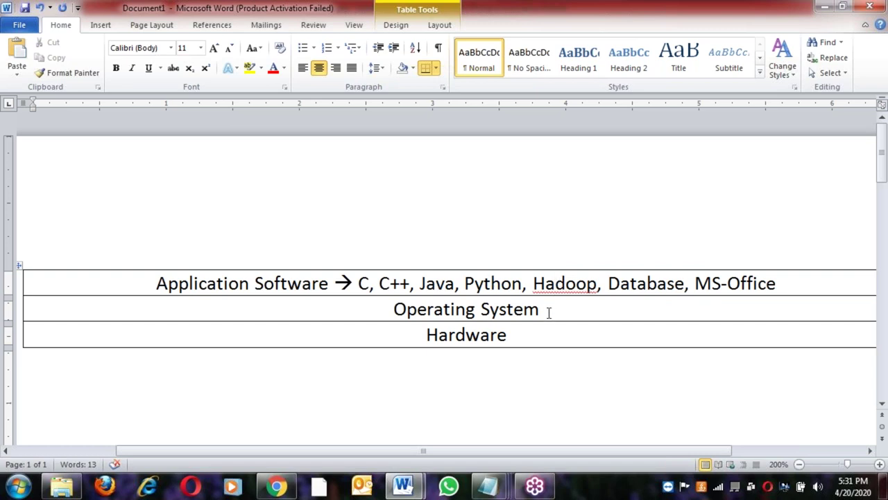
left_click(383, 312, "shift")
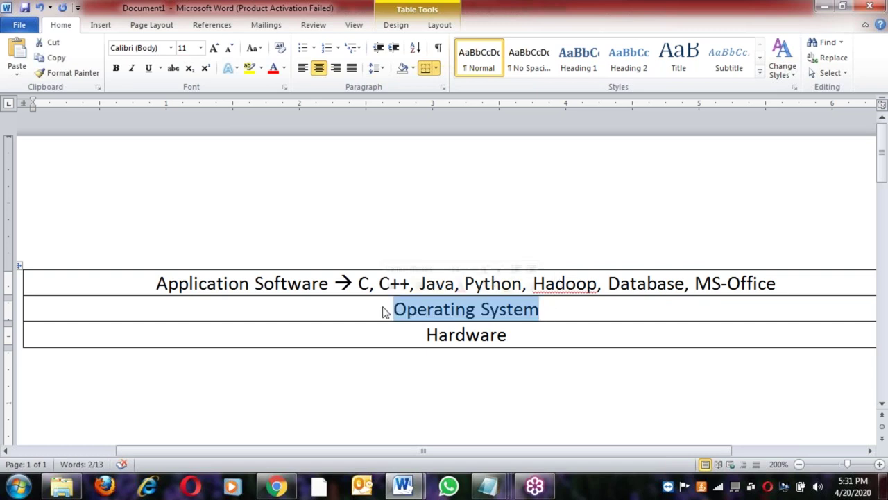
scroll(259, 352, "down", 1)
left_click(181, 361)
Type the question 'what is OS ?' below the table, followed by 'Ans:'
key("Return")
key("Return")
type("what is OS")
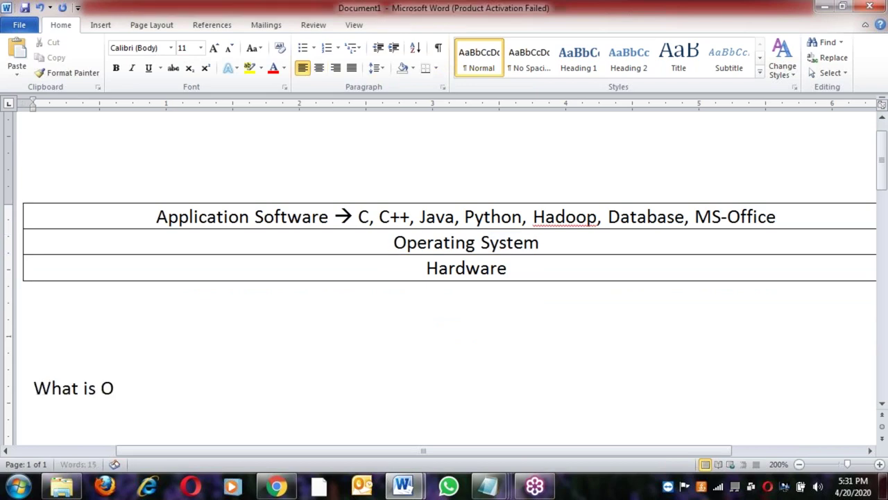
type(" ?")
key("Return")
scroll(180, 367, "down", 2)
type("Ans")
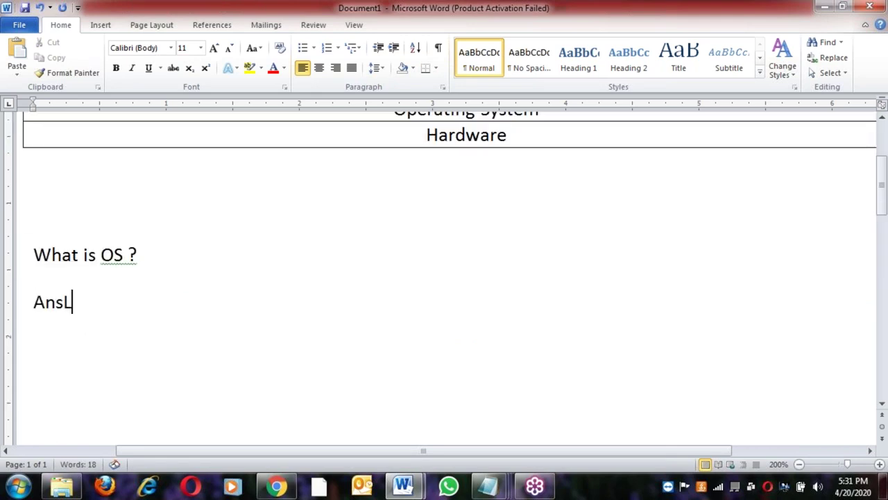
type(":")
Begin indented point '1. It is a platform, where we can run all application'
key("Return")
key("Tab")
type("1. It i")
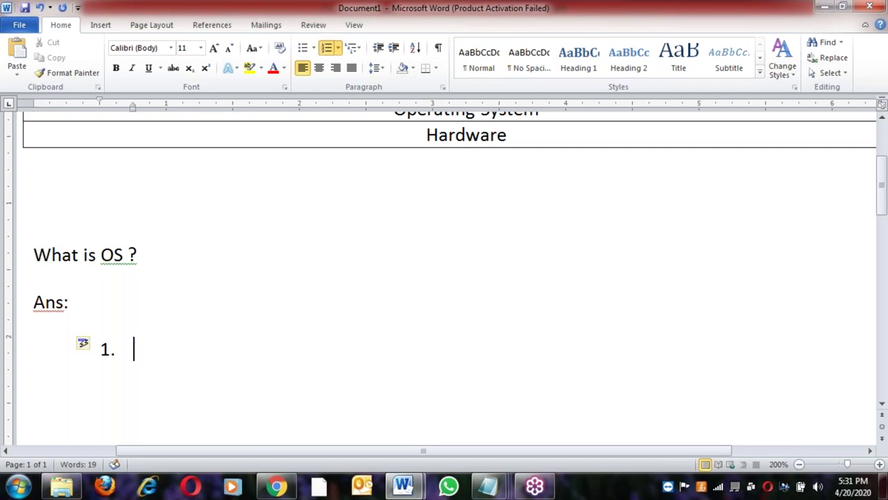
type("s p")
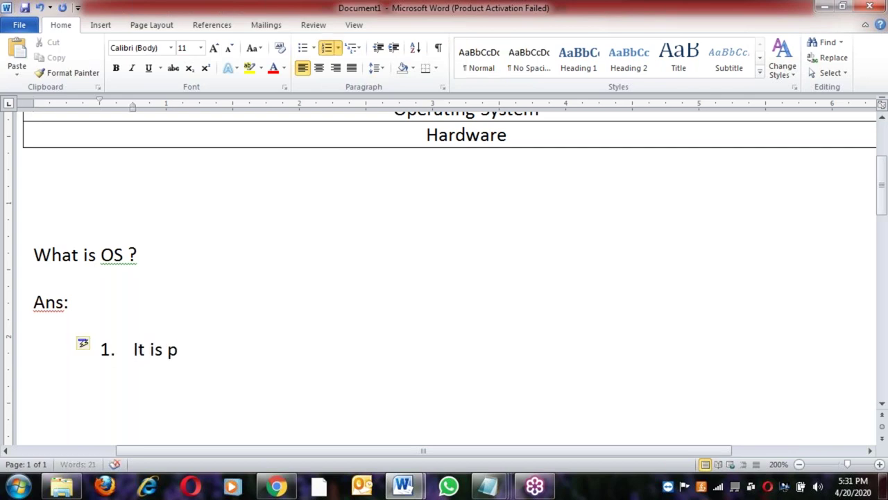
type("latform")
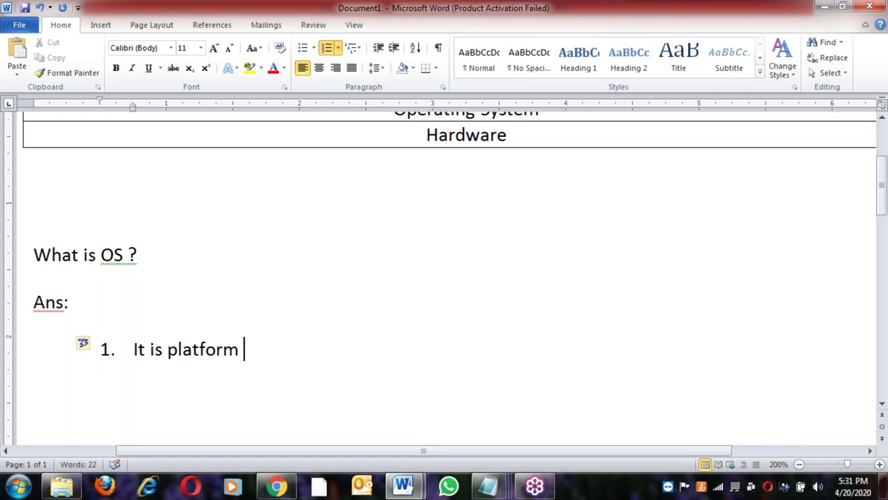
scroll(208, 399, "up", 5, "ctrl")
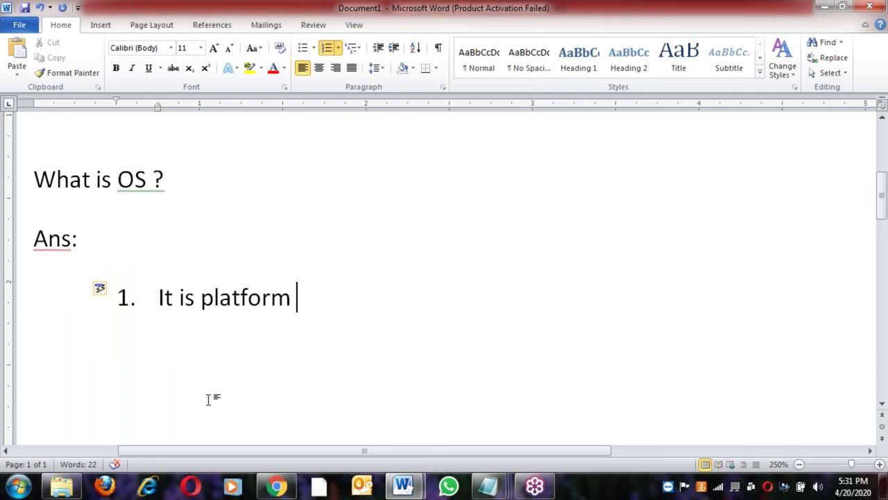
key("Left")
key("Left")
key("Left")
key("Left")
key("Left")
key("Left")
key("Left")
key("Left")
key("Left")
type("a")
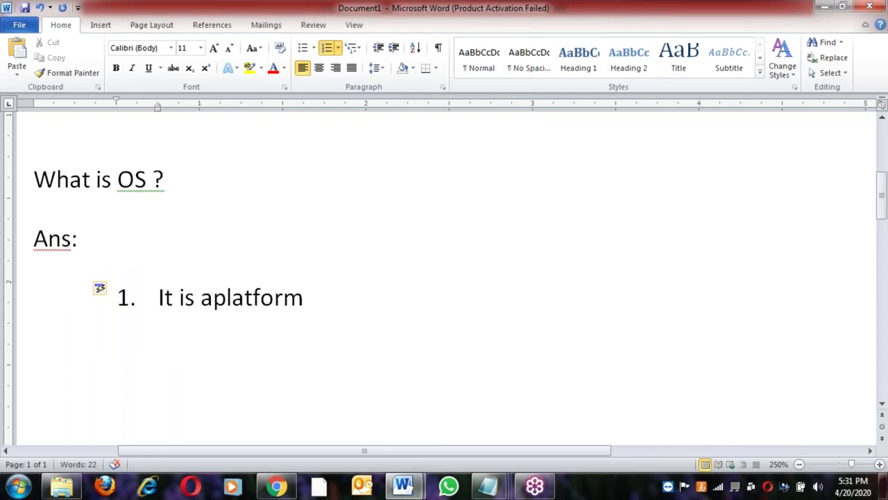
key("BackSpace")
type(", ")
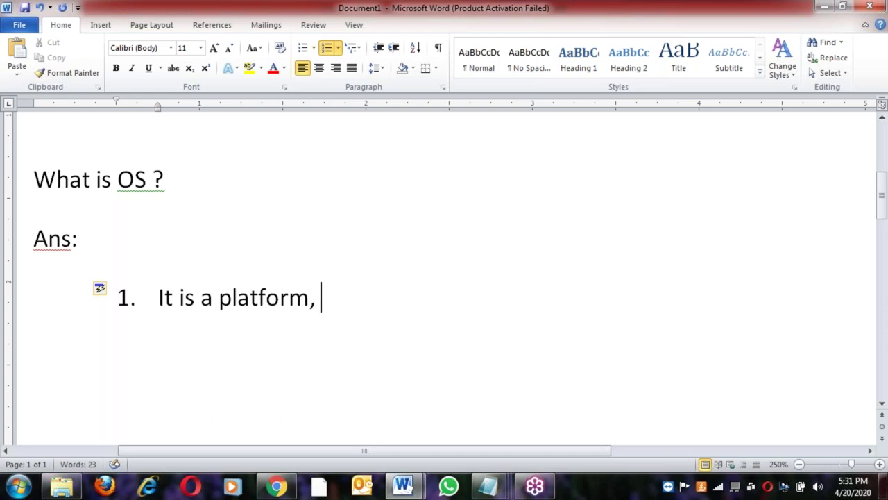
type("wh")
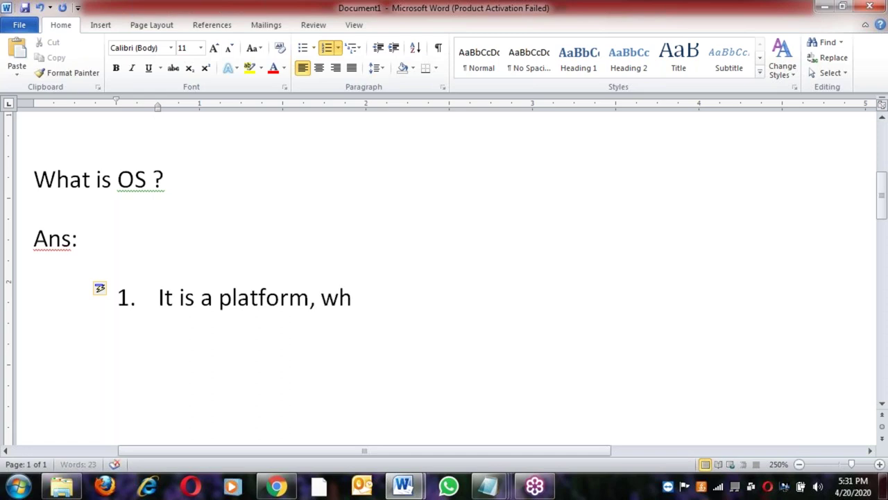
type("ere we")
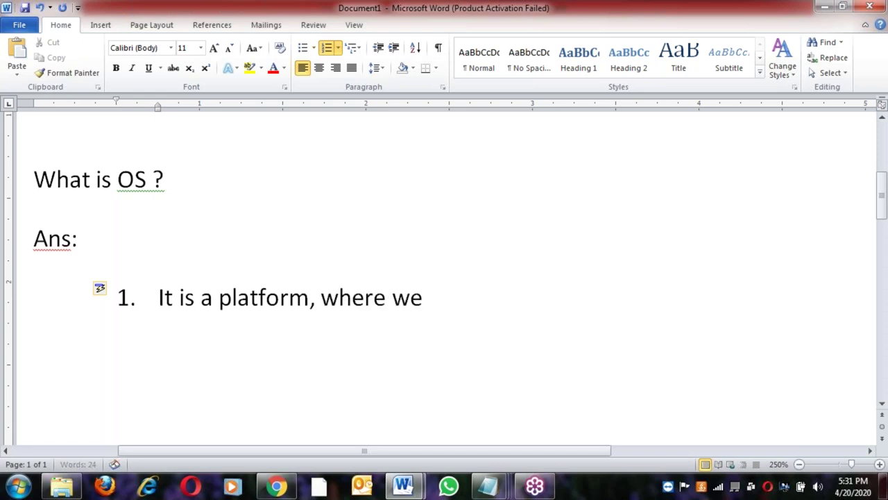
type(" can run all app")
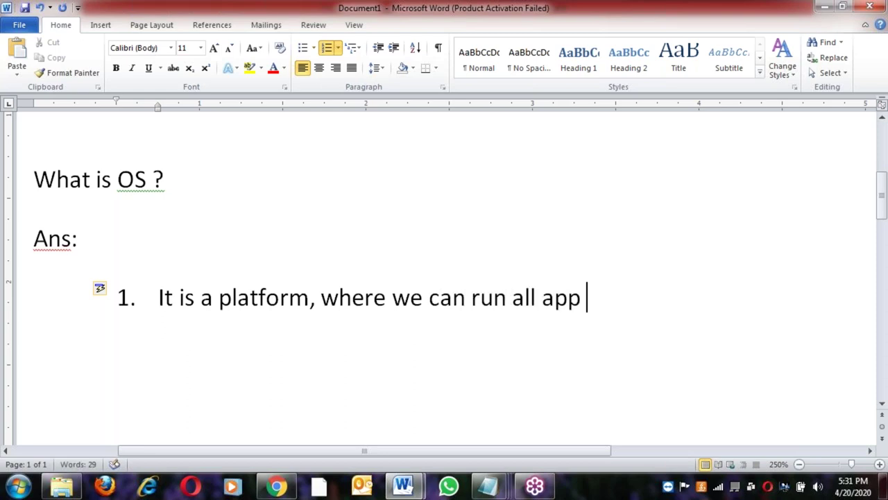
type("lication")
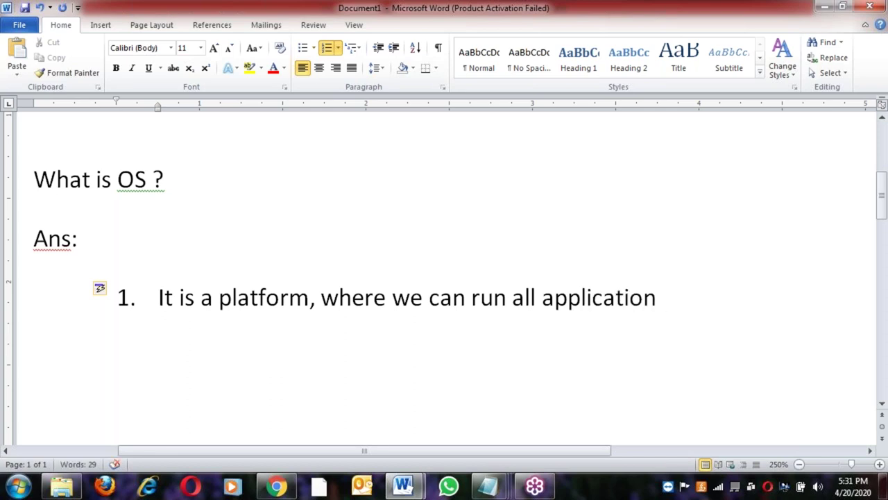
Finish point 1 with 'Software.' and start a new line for point 2
left_click(235, 298)
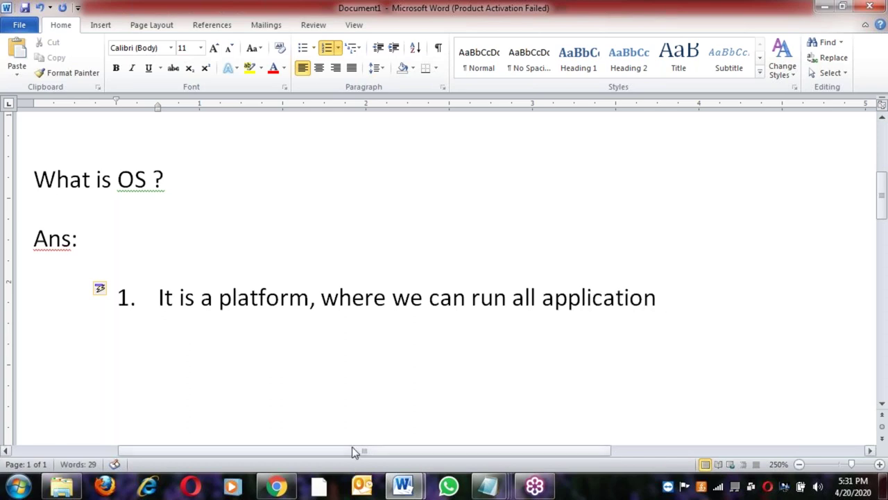
left_click_drag(353, 445, 431, 448)
left_click(536, 303)
type("Softwa")
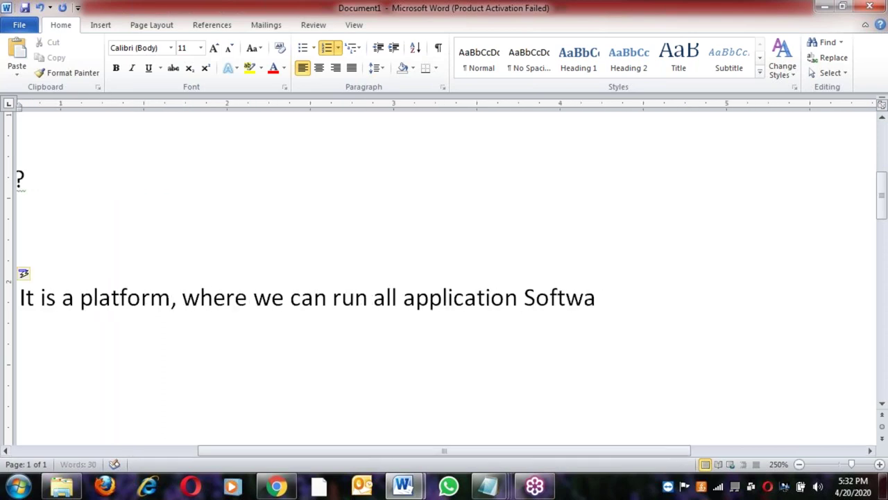
type("res")
key("BackSpace")
type(".")
key("Return")
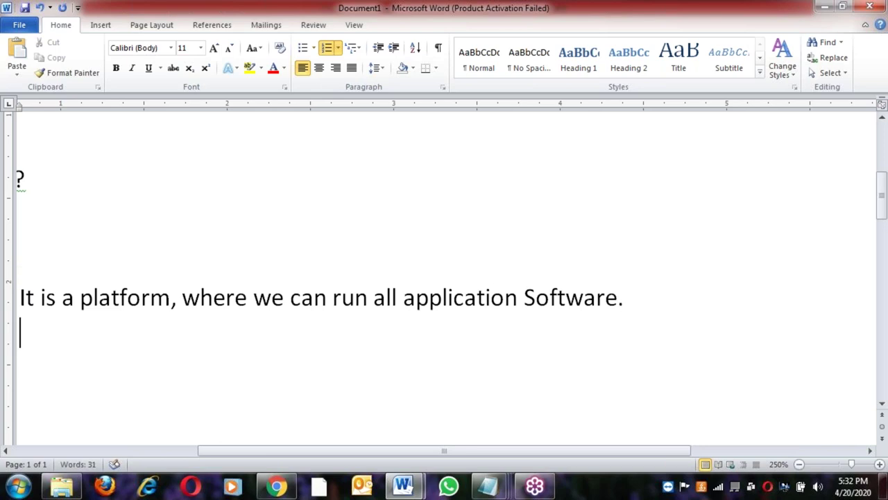
left_click_drag(497, 451, 419, 448)
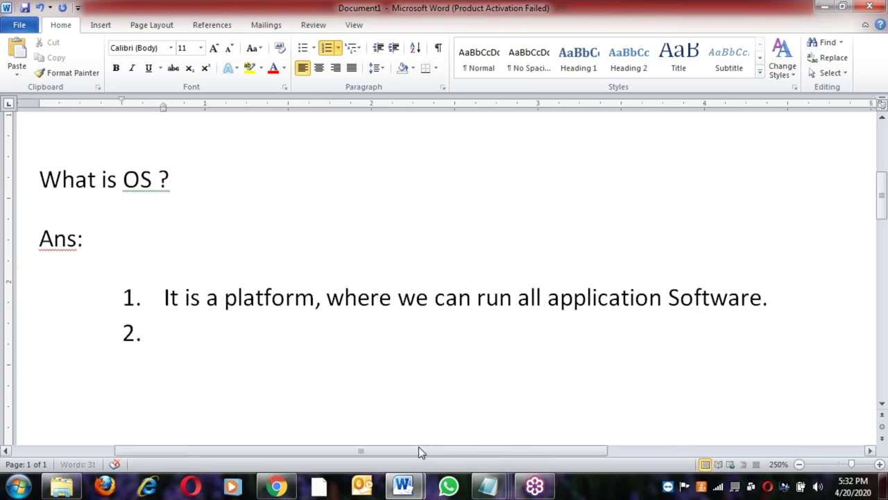
scroll(501, 415, "up", 3)
left_click_drag(499, 450, 586, 452)
Place the caret around Operating System and the language list in the table rows
left_click(347, 246)
triple_click(351, 243)
left_click(318, 215)
left_click(474, 214)
left_click(331, 247)
left_click(534, 250, "shift")
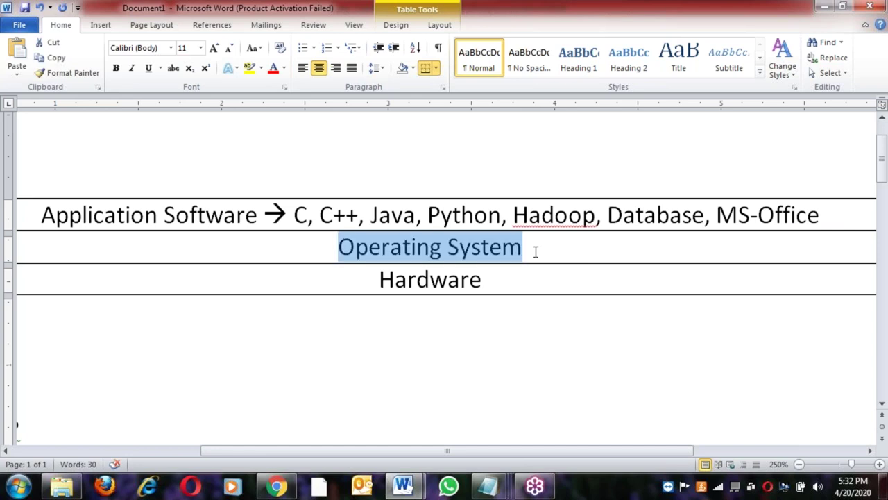
left_click(535, 251)
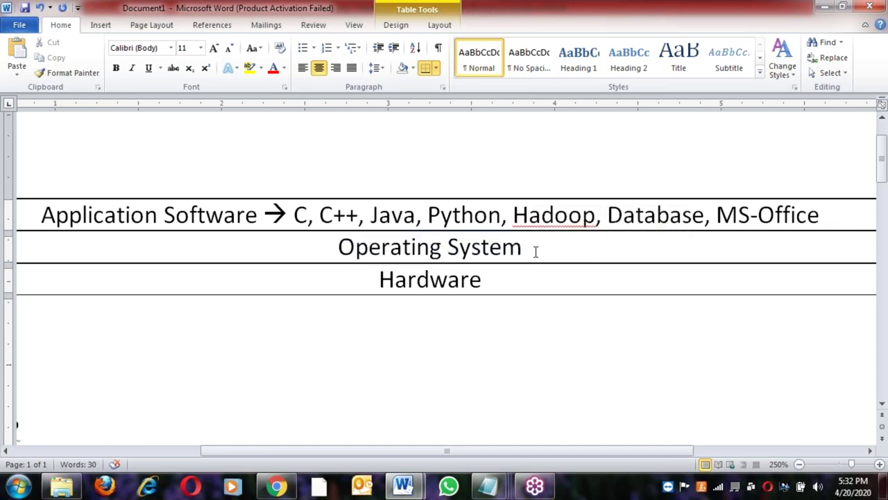
left_click(319, 215)
left_click(487, 217)
left_click(548, 243)
left_click(295, 215)
Draw two down arrows: from the top row to Operating System, and to Hardware
left_click(101, 25)
left_click(204, 64)
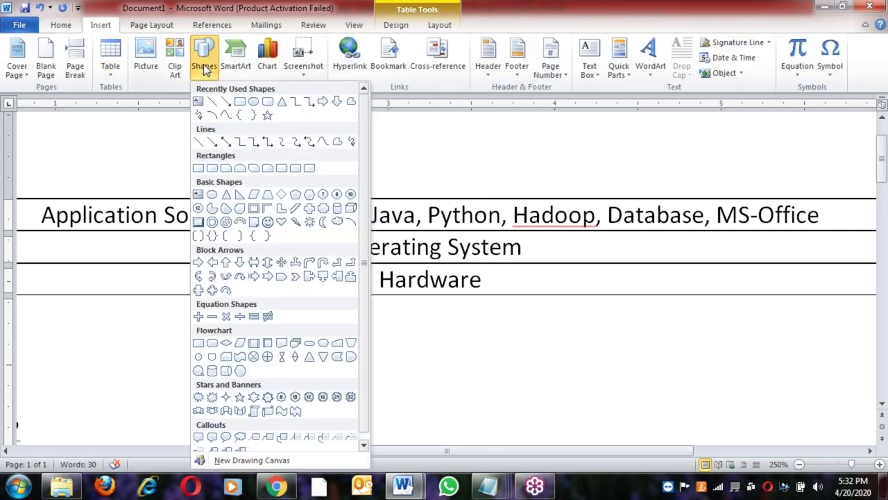
left_click(225, 102)
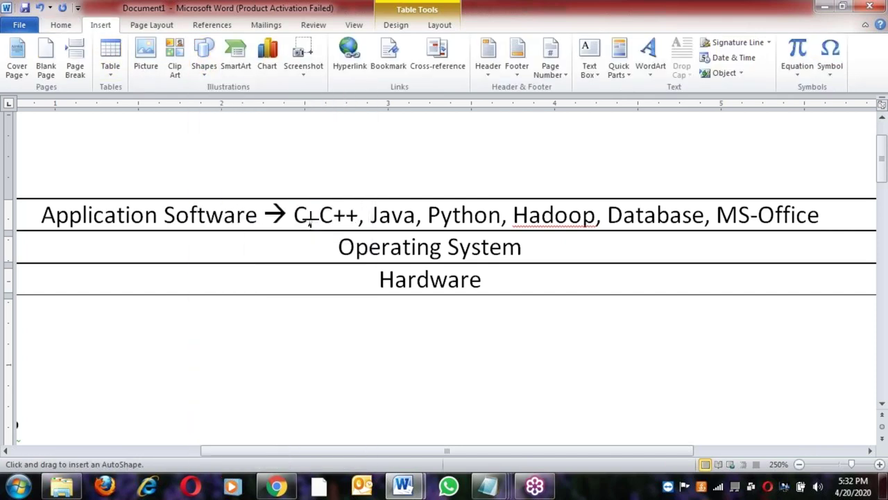
left_click_drag(310, 221, 309, 251)
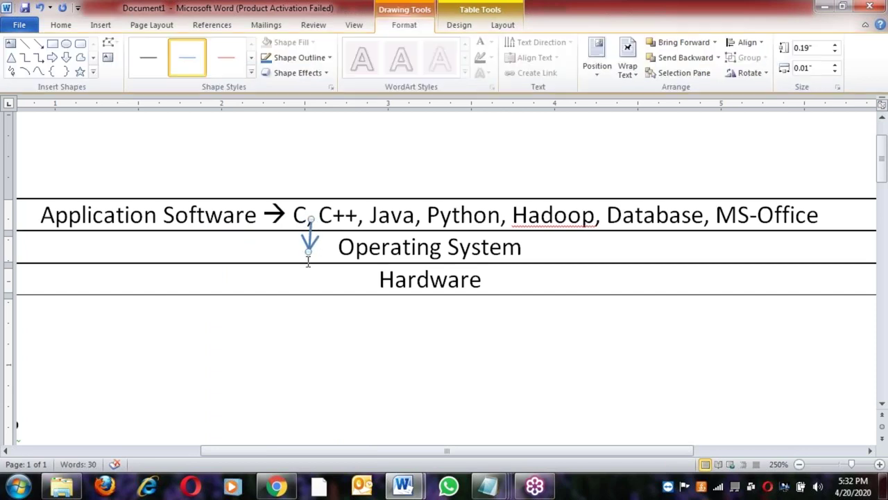
left_click(38, 43)
left_click_drag(300, 251, 299, 283)
left_click(354, 280)
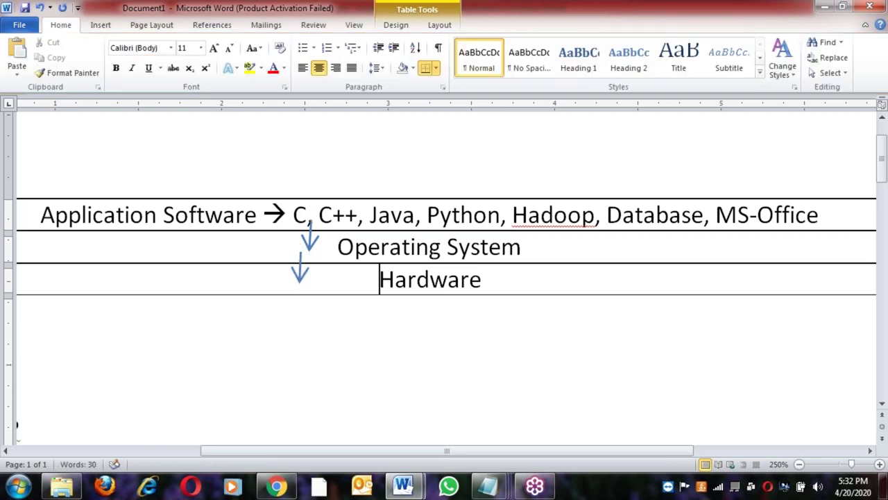
Draw two up arrows: from Hardware to Operating System, and up to the top row
left_click(99, 26)
left_click(201, 66)
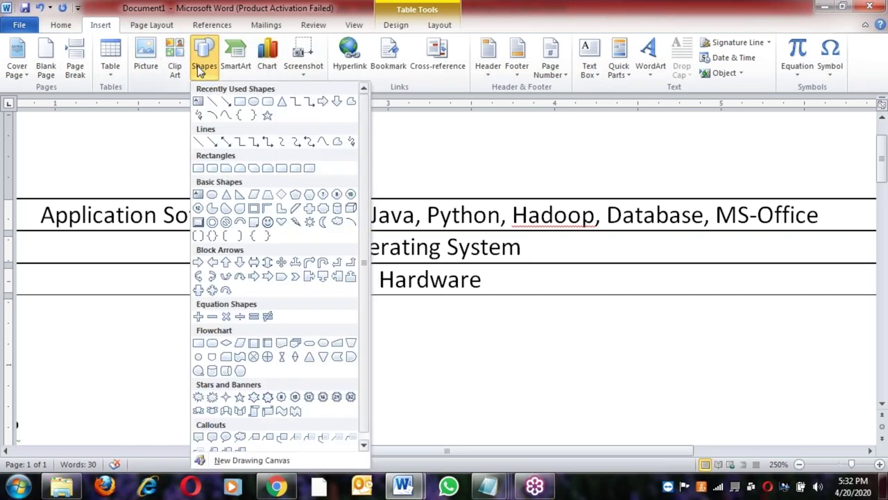
left_click(225, 103)
left_click_drag(332, 281, 335, 249)
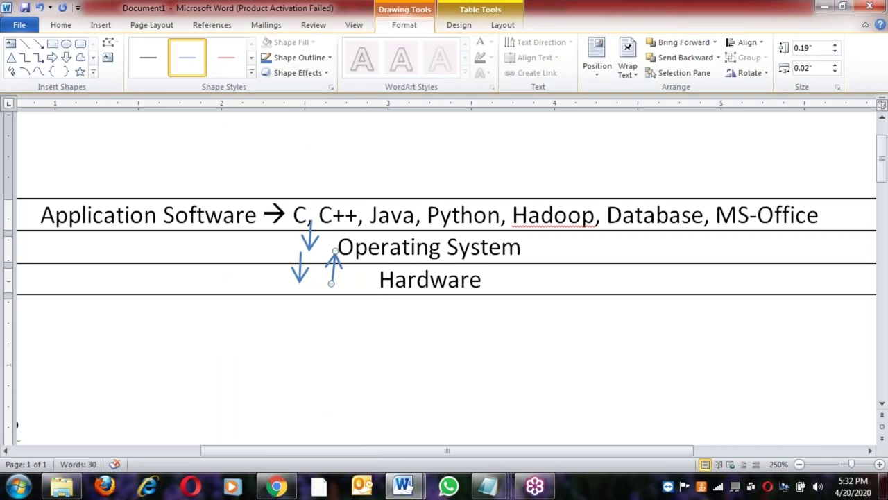
left_click(39, 44)
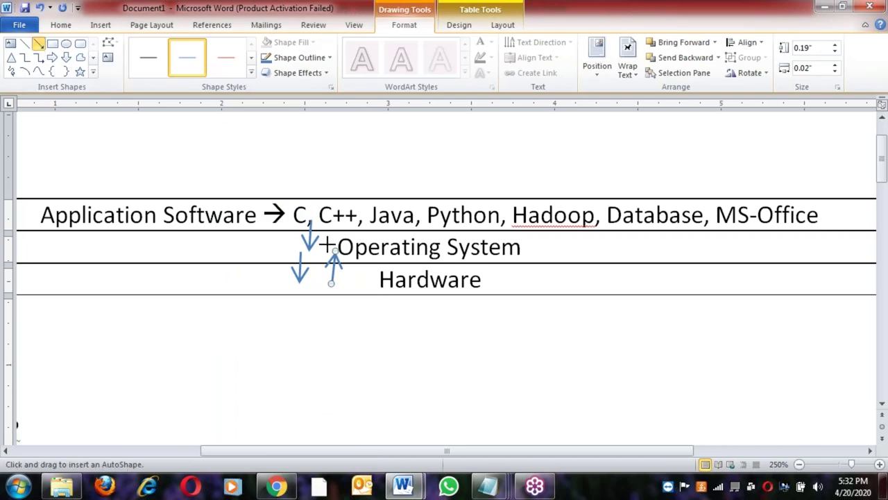
left_click_drag(329, 244, 328, 221)
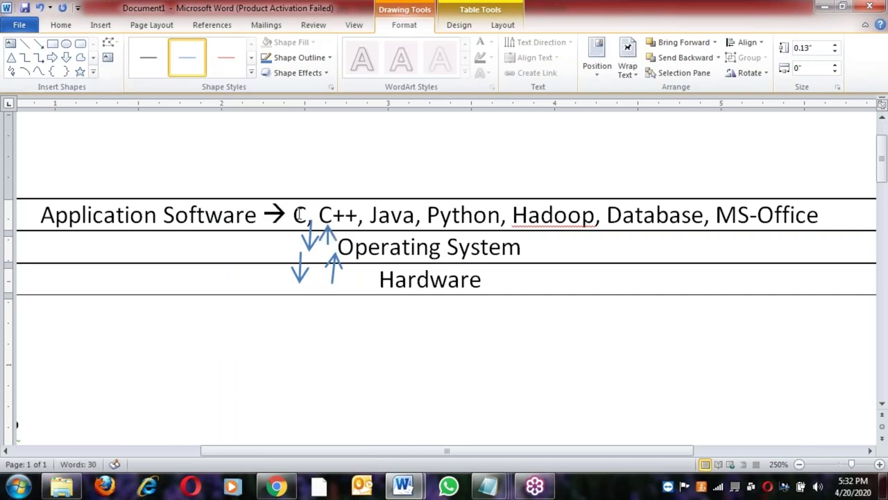
left_click(293, 215)
Highlight the top-row language list, then clear the highlight
left_click(414, 216)
left_click(550, 236)
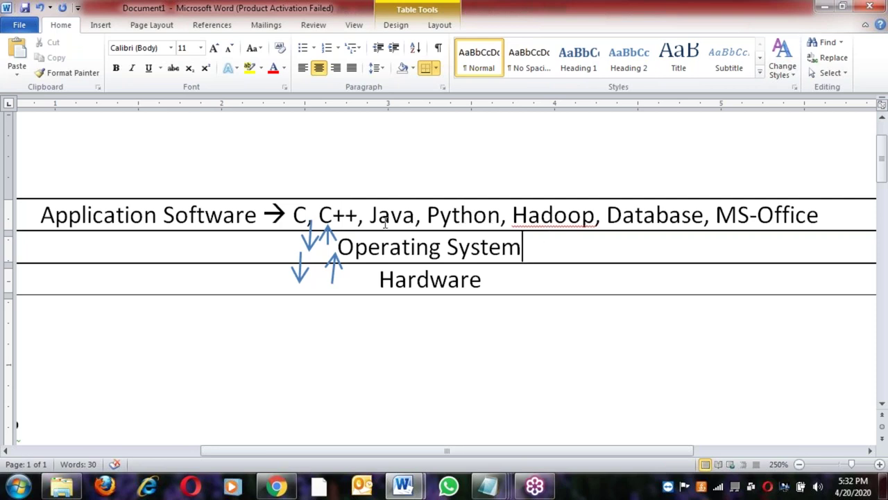
left_click_drag(293, 214, 595, 216)
left_click(410, 227)
double_click(410, 244)
left_click(408, 279)
double_click(408, 279)
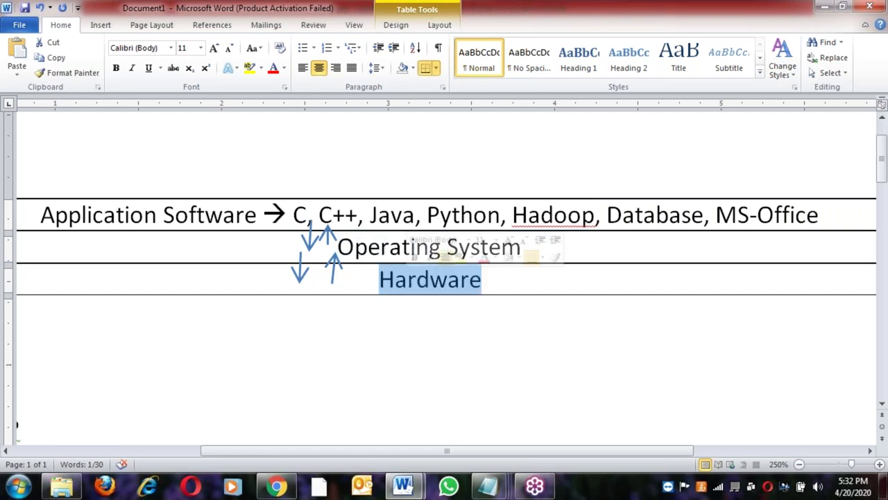
left_click_drag(294, 215, 481, 235)
left_click_drag(379, 278, 455, 278)
left_click(396, 245)
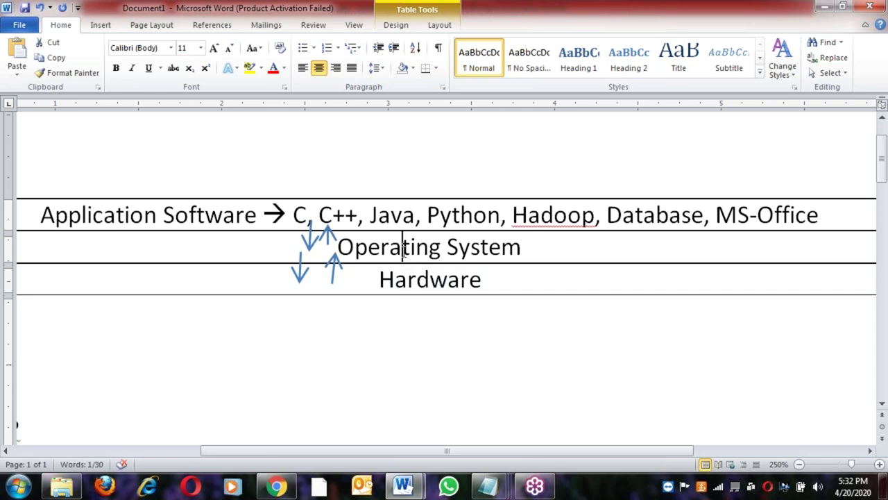
left_click(402, 215)
left_click_drag(40, 215, 265, 224)
left_click_drag(379, 279, 469, 279)
left_click_drag(531, 243, 347, 247)
left_click(234, 215)
double_click(233, 214)
left_click(416, 279)
double_click(416, 279)
left_click(380, 279)
left_click(486, 285, "shift")
left_click(41, 215)
left_click(267, 215, "shift")
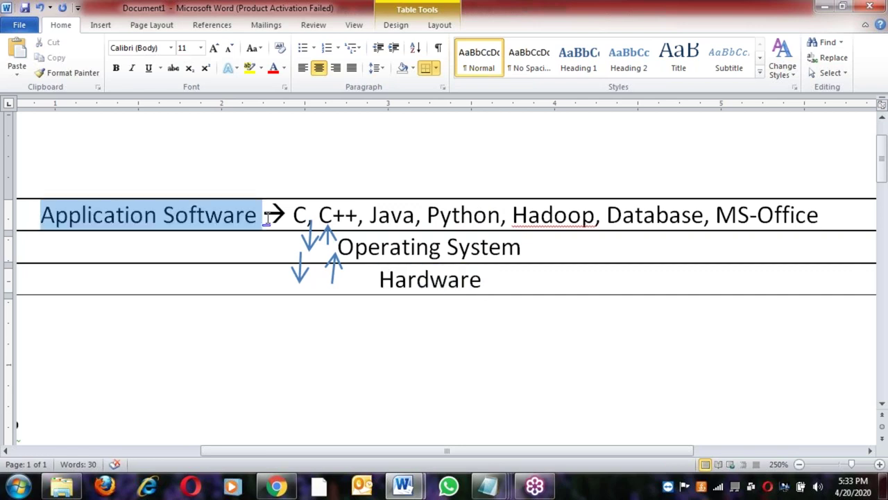
left_click(336, 247)
left_click(535, 246, "shift")
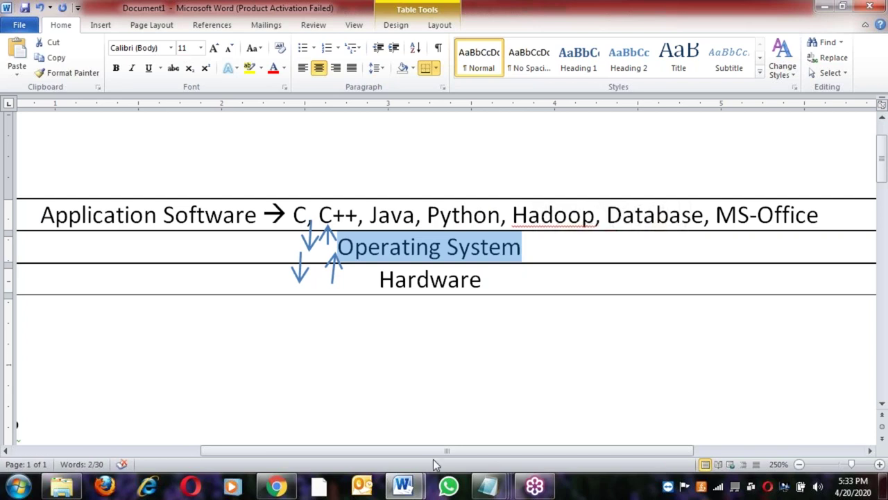
left_click_drag(436, 452, 329, 451)
Type point 2: 'It is an interface between Application software and Hardware'
key("ctrl+End")
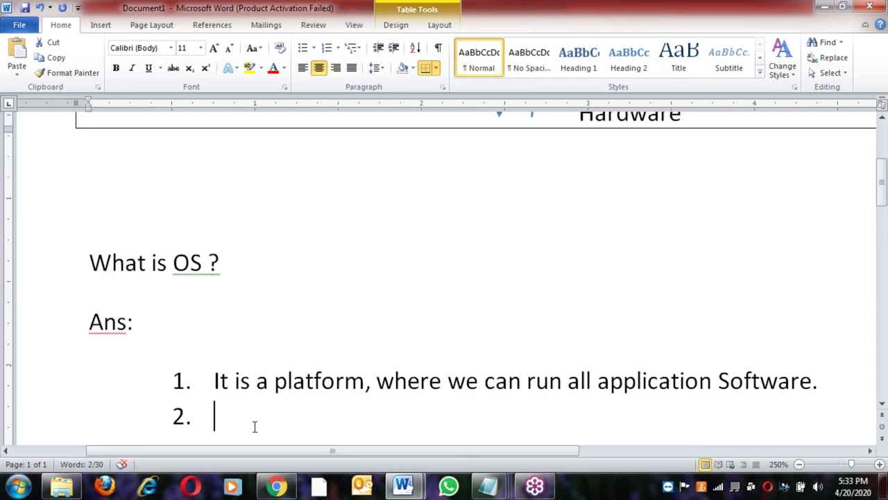
type("It is ")
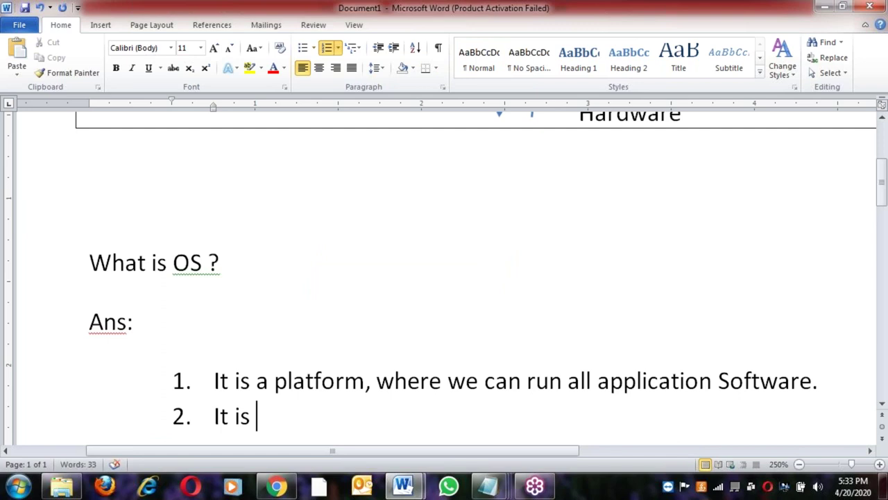
type("an inte")
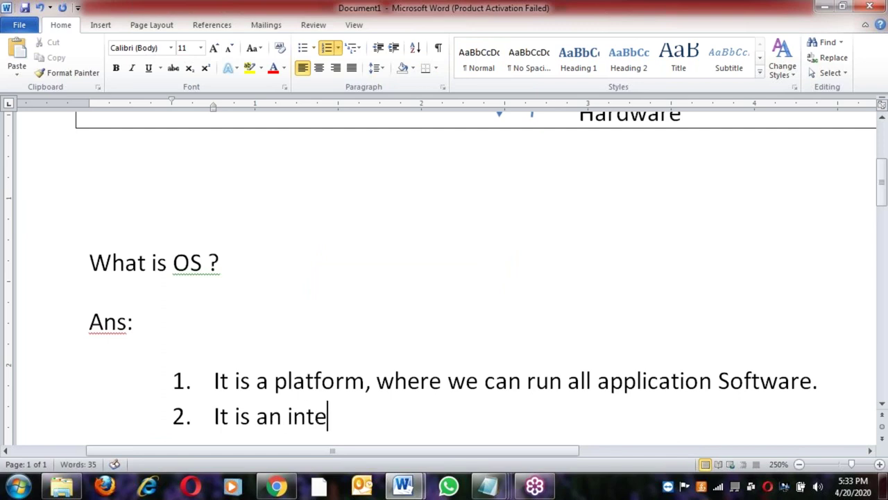
type("rface betw")
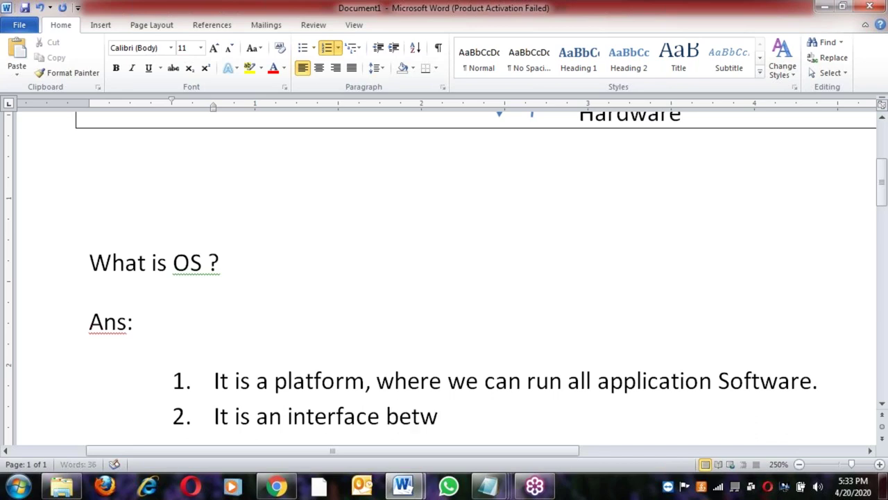
type("een ")
type("Ha")
key("BackSpace")
key("BackSpace")
type("Application software")
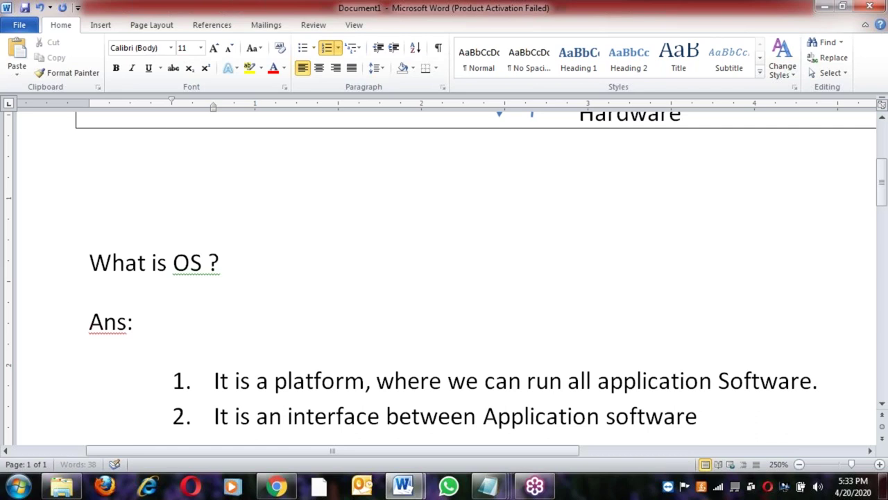
type(" and Har")
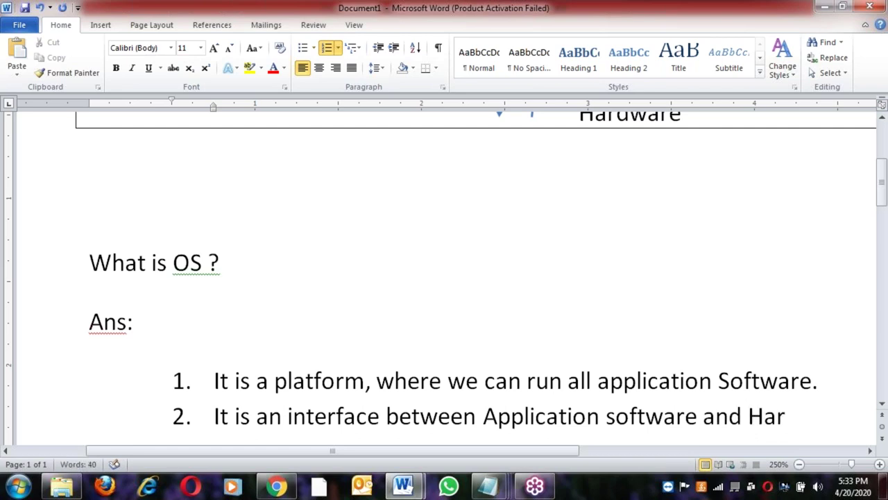
type("dware")
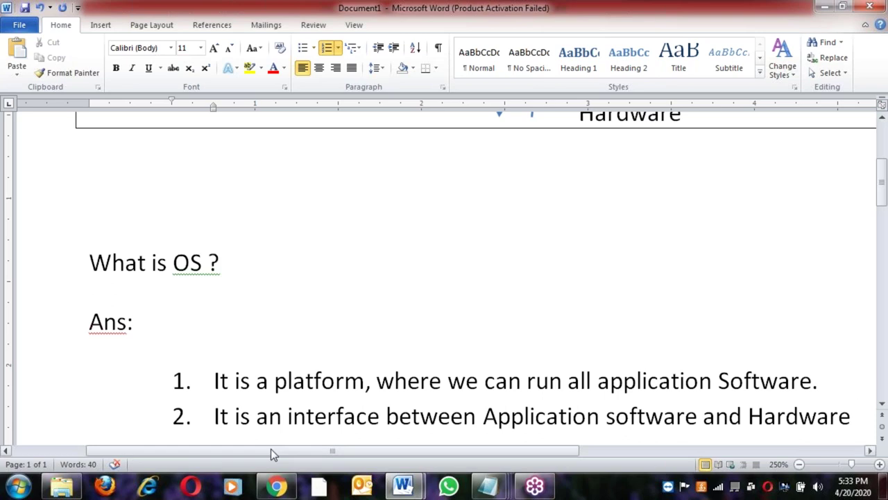
scroll(270, 448, "up", 4)
left_click(594, 279)
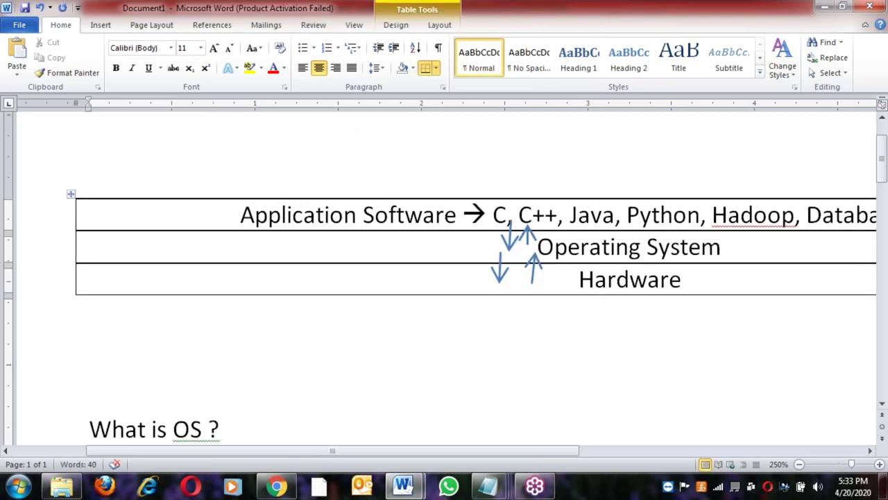
key("Up")
left_click_drag(532, 452, 630, 450)
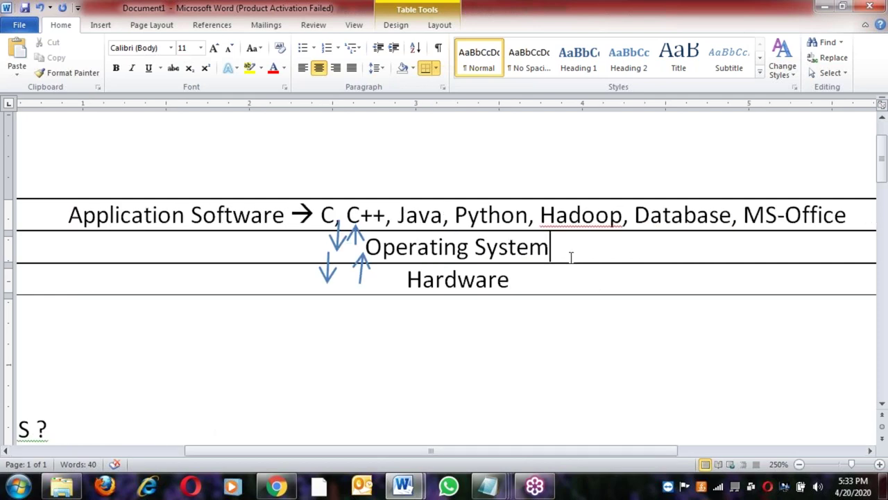
left_click(323, 215)
left_click_drag(321, 215, 469, 215)
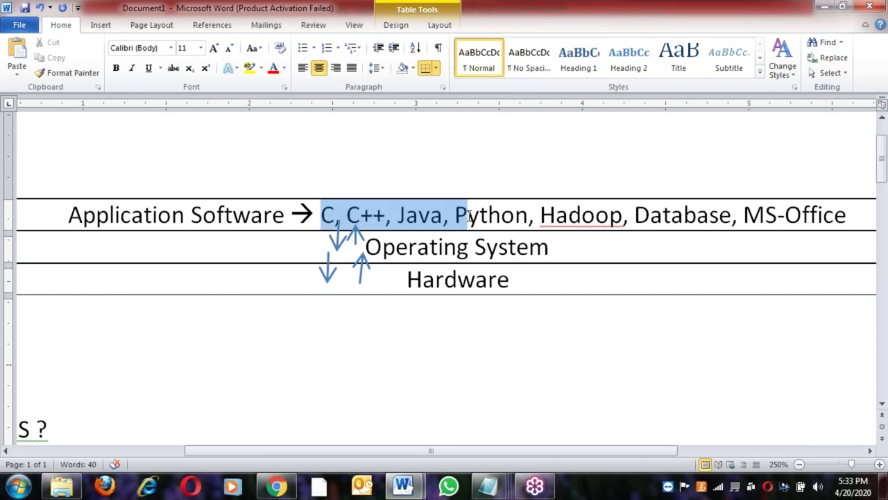
left_click(408, 279)
double_click(498, 289)
left_click(589, 244)
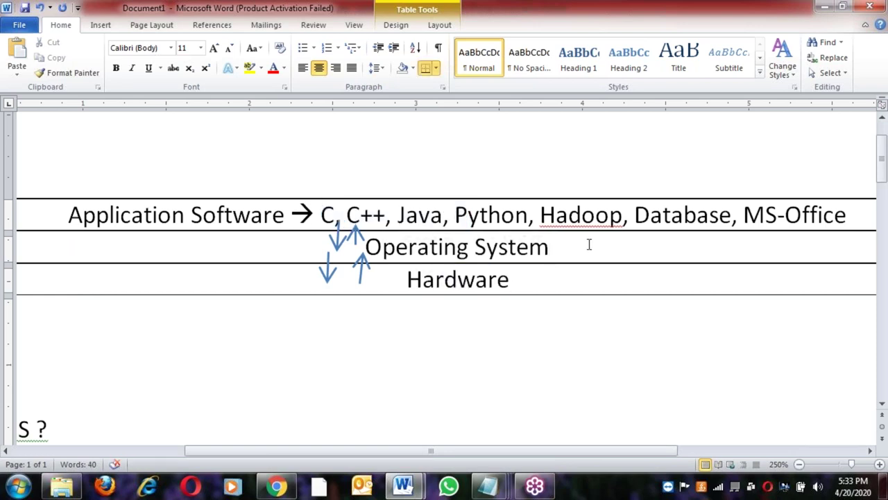
left_click(108, 25)
left_click(204, 56)
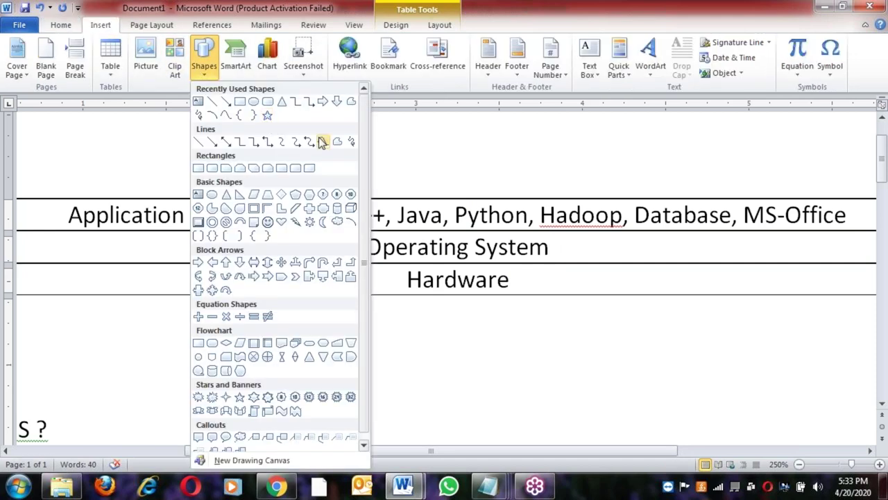
left_click(352, 143)
mouse_move(186, 212)
left_mouse_down()
mouse_move(152, 256)
mouse_move(190, 286)
left_mouse_up()
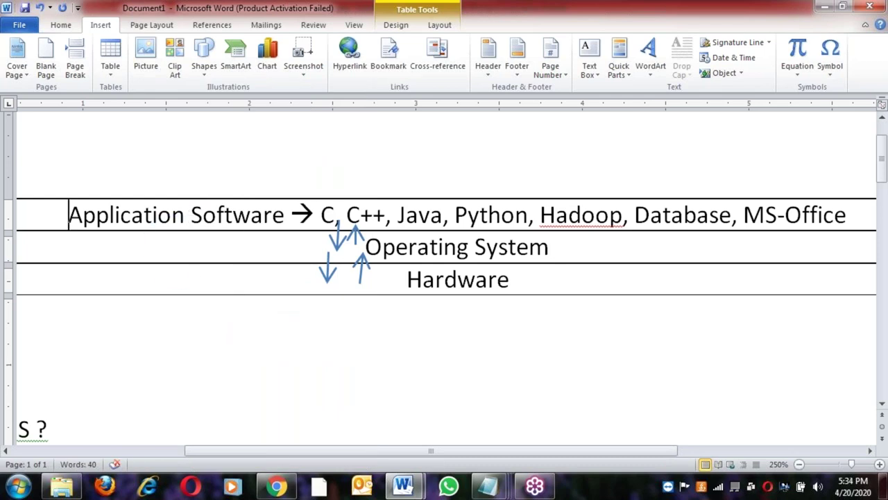
left_click(234, 248)
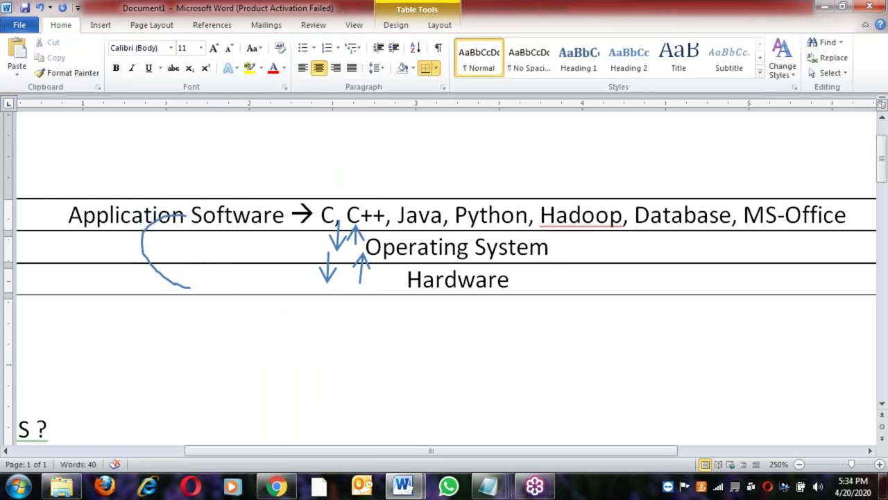
left_click(100, 25)
left_click(204, 61)
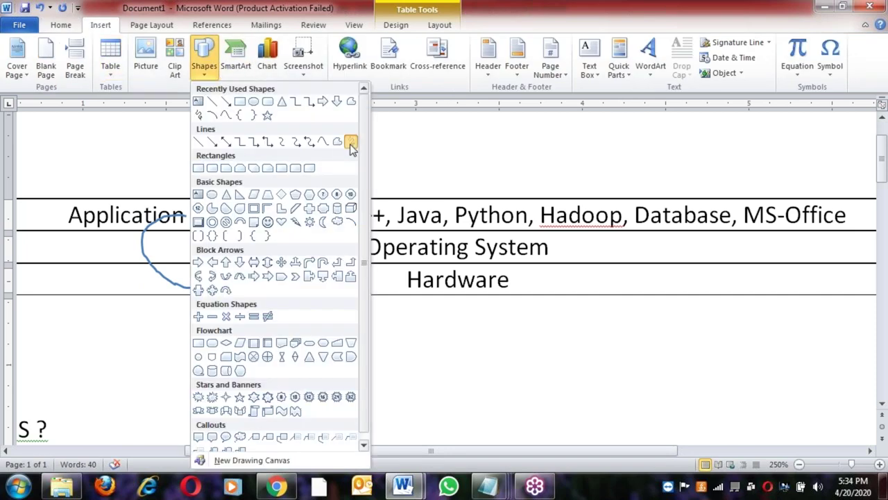
left_click(351, 146)
mouse_move(169, 240)
left_mouse_down()
mouse_move(127, 249)
mouse_move(196, 277)
left_mouse_up()
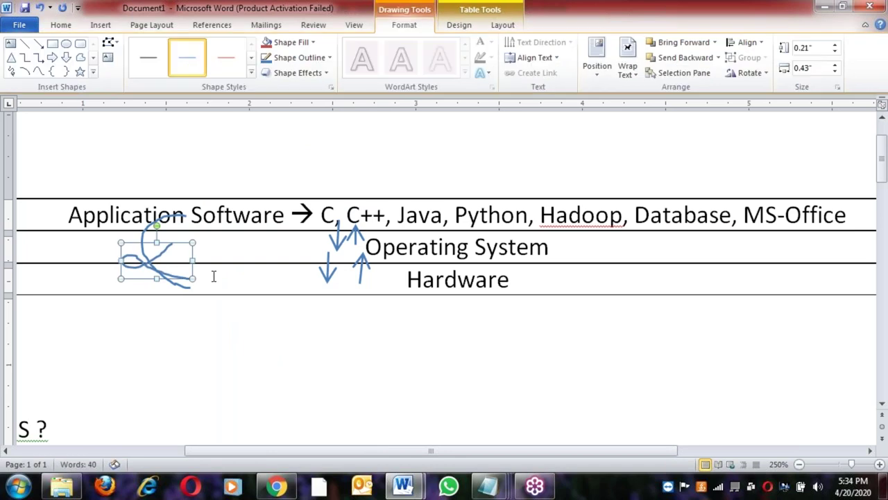
left_click(253, 216)
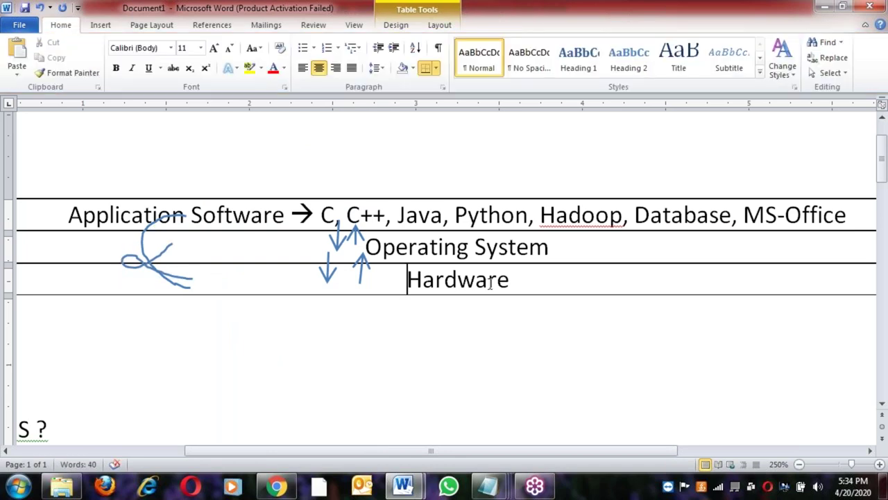
double_click(515, 281)
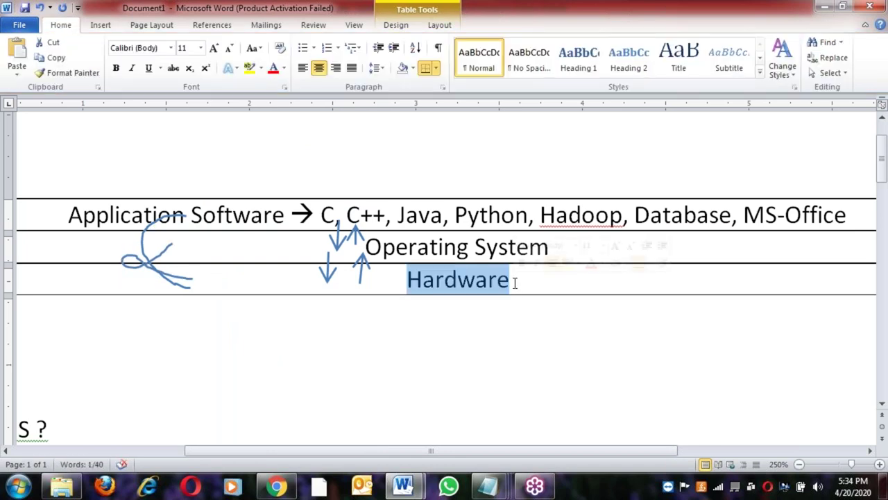
left_click(288, 214)
left_click(419, 247)
left_click(499, 249)
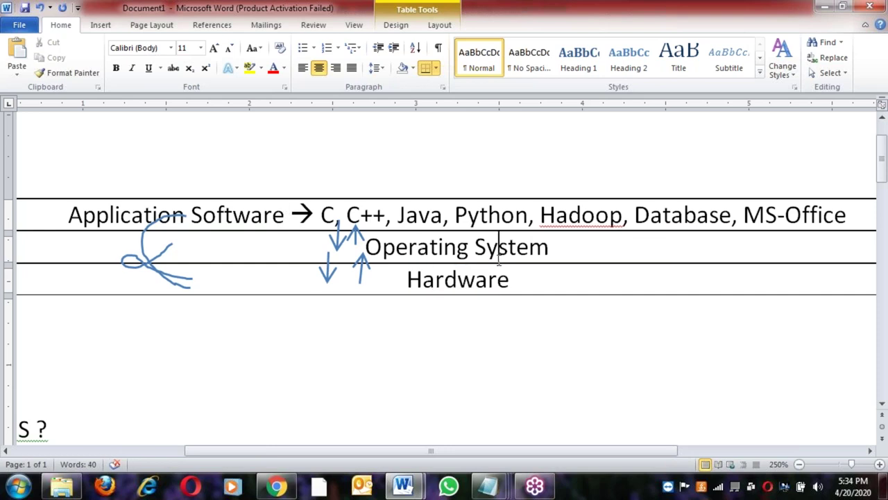
left_click_drag(478, 450, 438, 457)
scroll(484, 270, "down", 4)
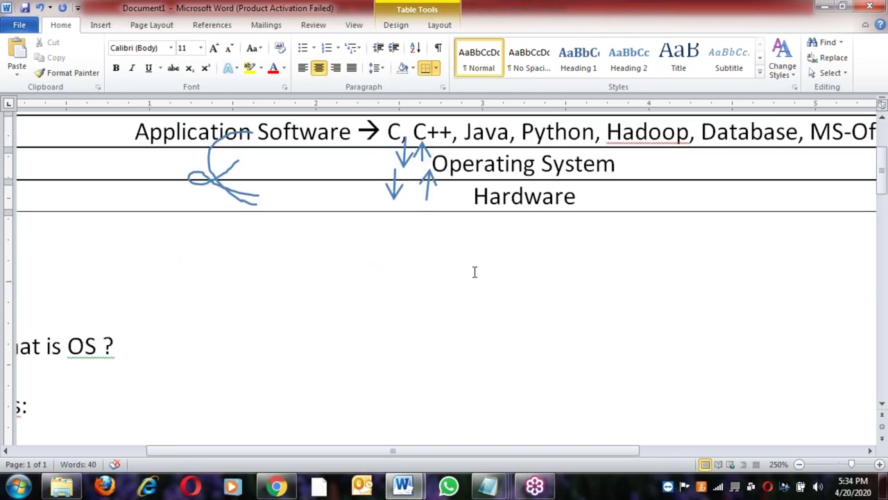
left_click(240, 333)
left_click(406, 333)
left_click_drag(447, 450, 520, 449)
scroll(483, 419, "up", 4)
Append '--> I/O lib' after Operating System in the table's middle row
left_click(502, 257)
type("--> I")
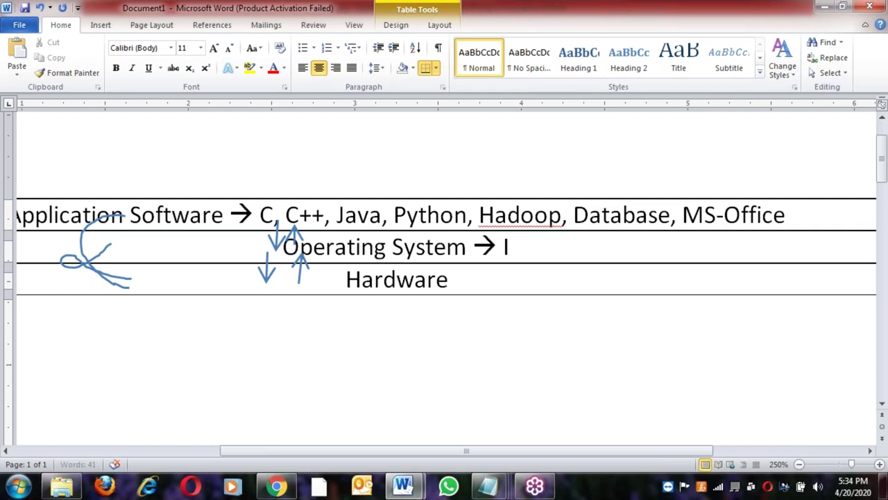
type("/O I")
type("ib")
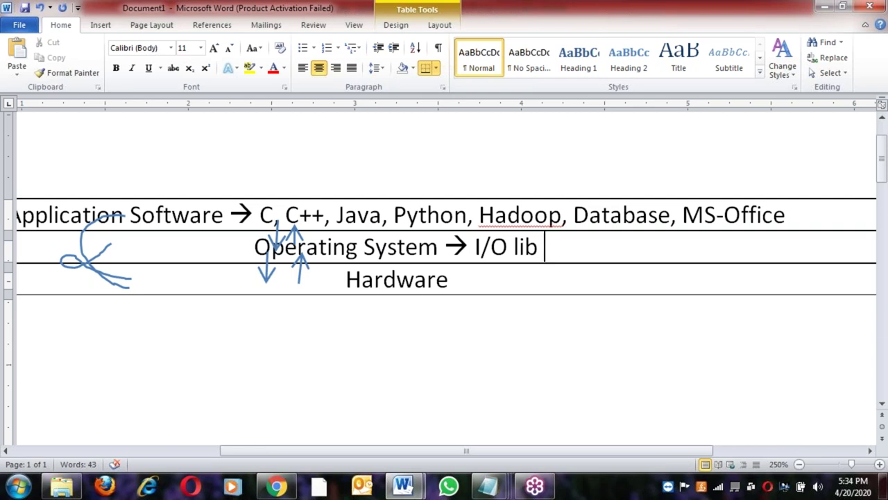
left_click(450, 278)
left_click(552, 250)
left_click(203, 216)
scroll(359, 336, "down", 5)
Add point 3: 'Every OS has it's own library to perform I/o operations'
left_click_drag(491, 450, 331, 440)
left_click(412, 332)
key("End")
key("Return")
type("evey ")
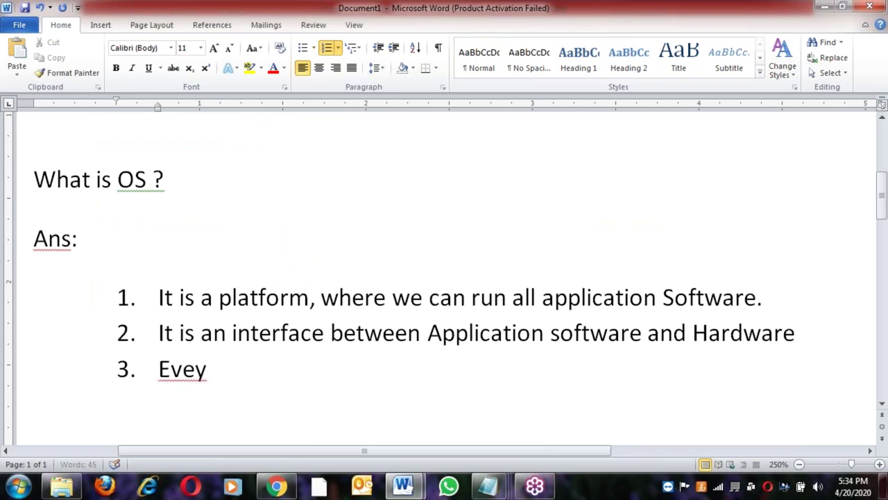
type("r")
key("End")
type("OS")
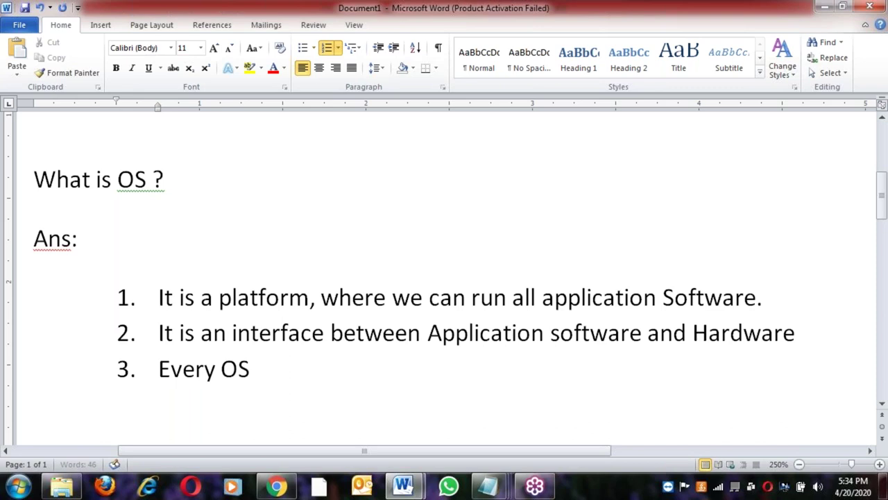
type(" has it's own i")
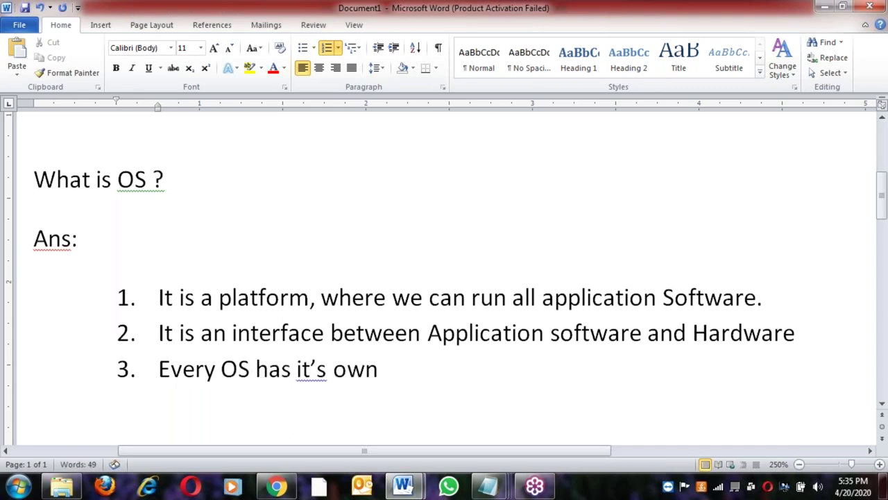
key("BackSpace")
type("library")
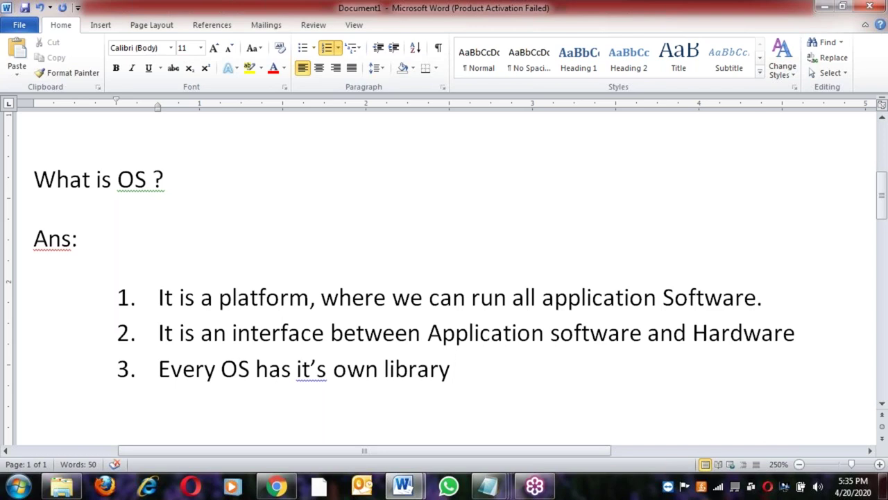
type(" to p")
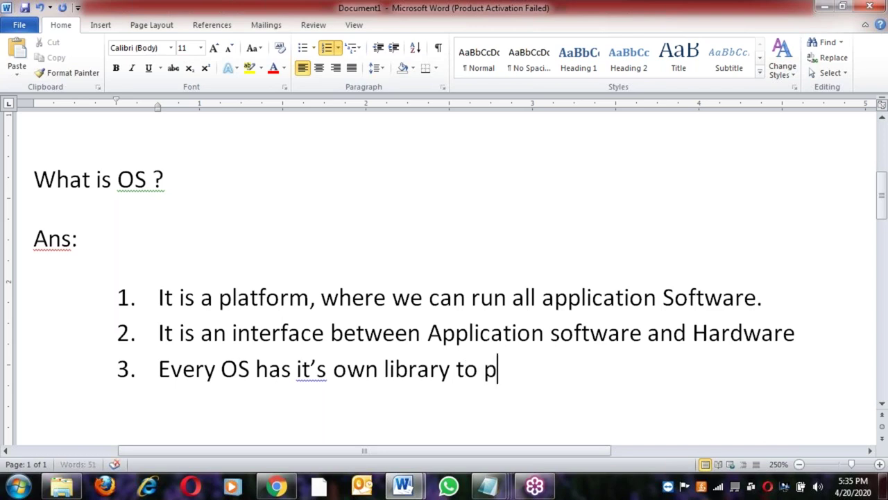
type("erform")
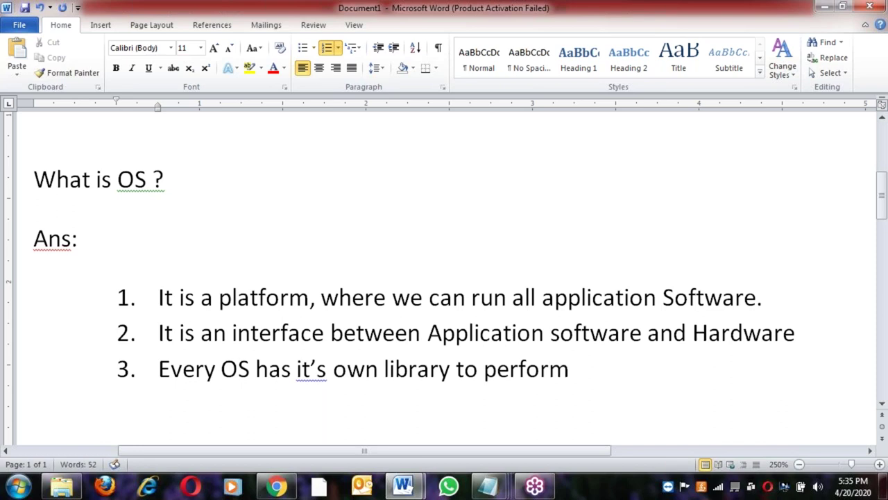
type(" I/o")
type(" oprations")
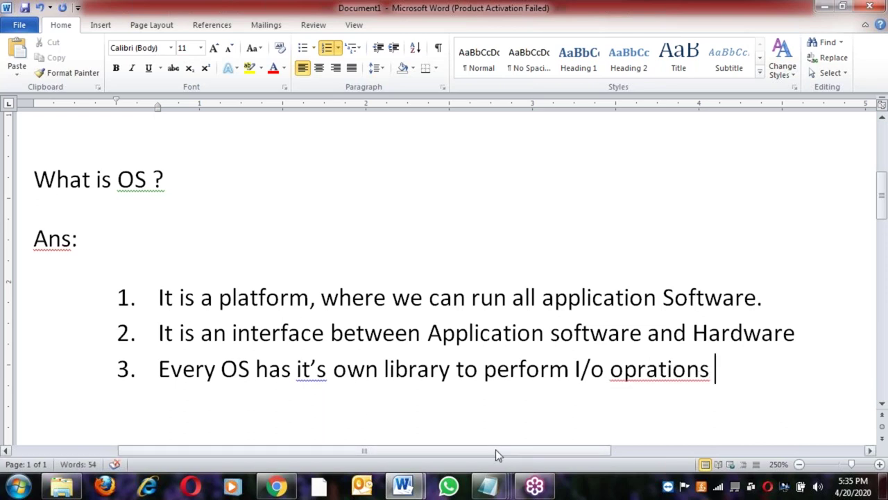
left_click_drag(496, 449, 650, 452)
left_click(421, 368)
type("e")
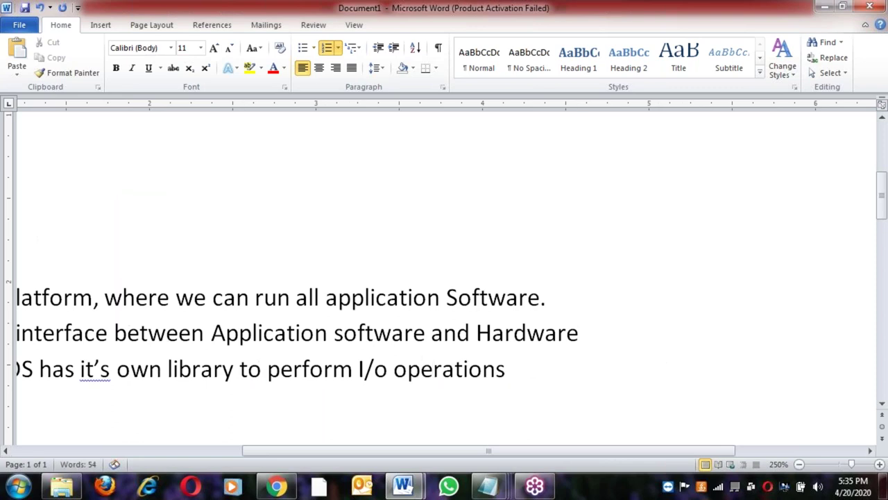
Paste 'Application software and Hardware' after point 3 and remove the empty numbered line
left_click(211, 333)
left_click(591, 335, "shift")
key("ctrl+c")
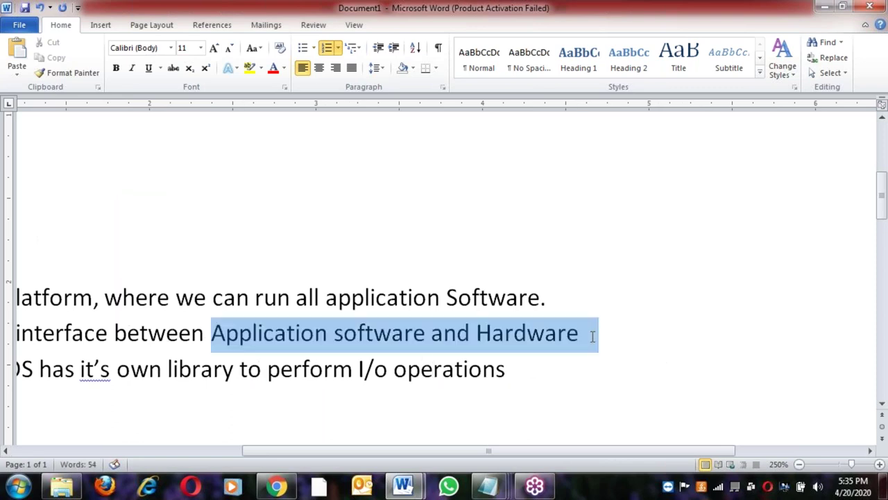
left_click(531, 369)
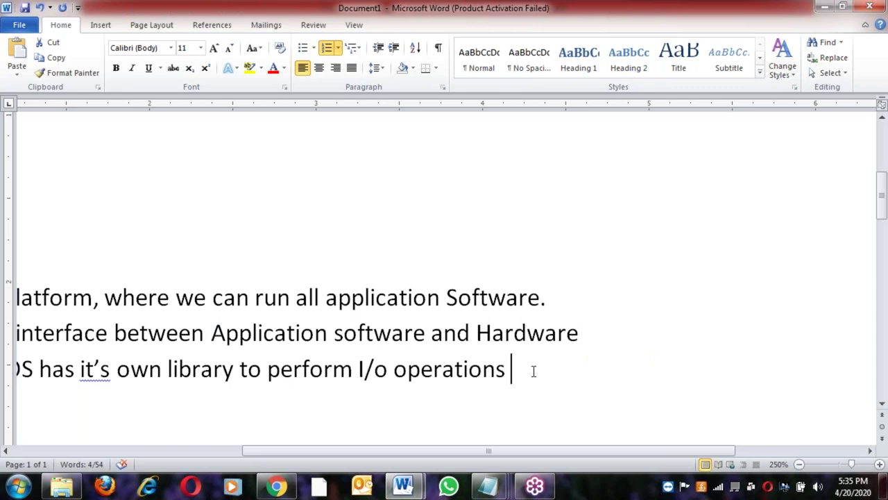
key("ctrl+v")
key("Return")
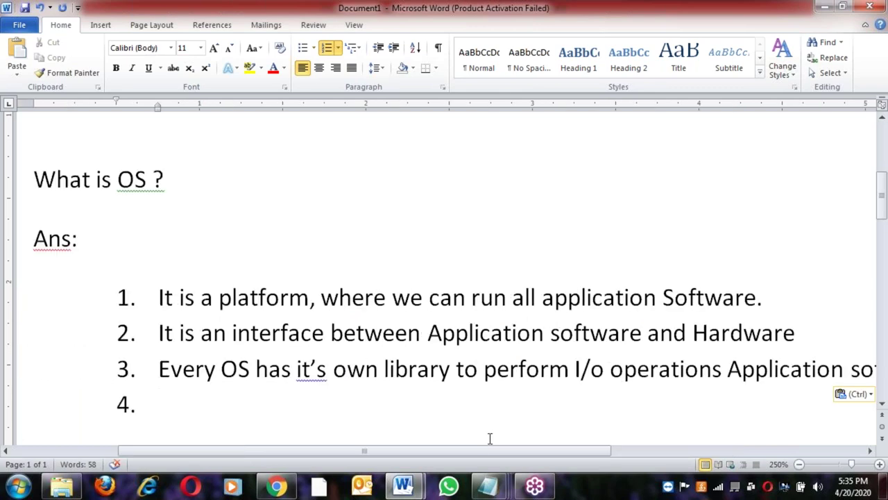
key("BackSpace")
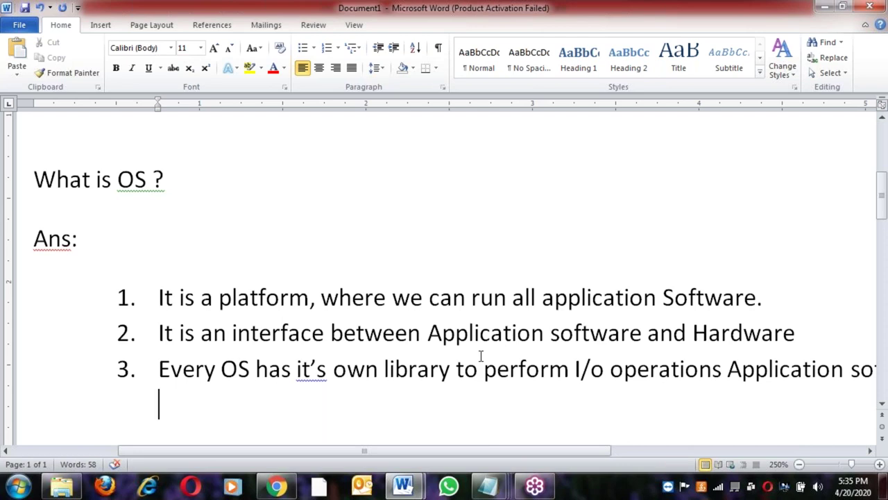
left_click(468, 338)
Move through the table's Operating System, Hardware and top rows and the paragraph below
scroll(466, 340, "up", 5)
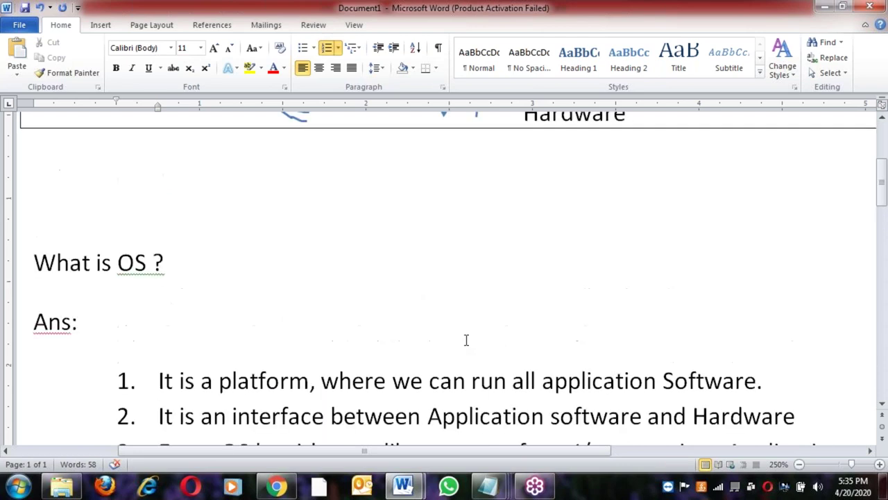
left_click_drag(467, 452, 564, 457)
left_click(418, 247)
left_click(385, 280)
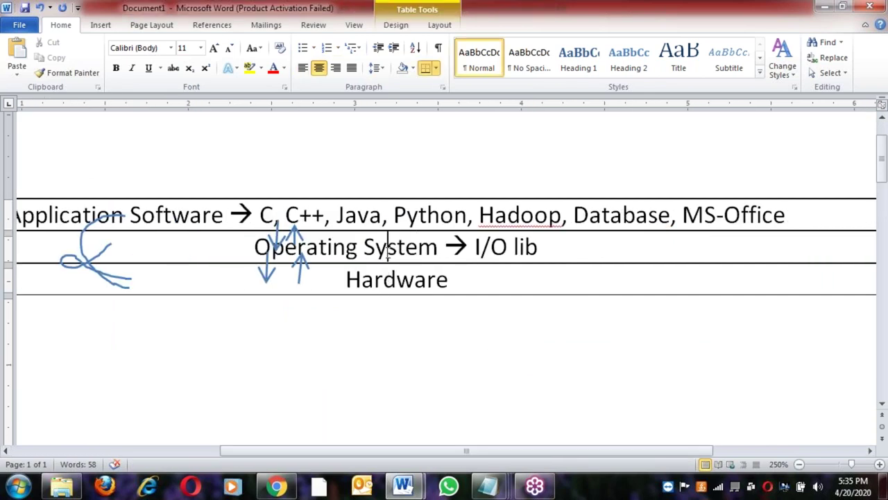
left_click(395, 217)
left_click(372, 369)
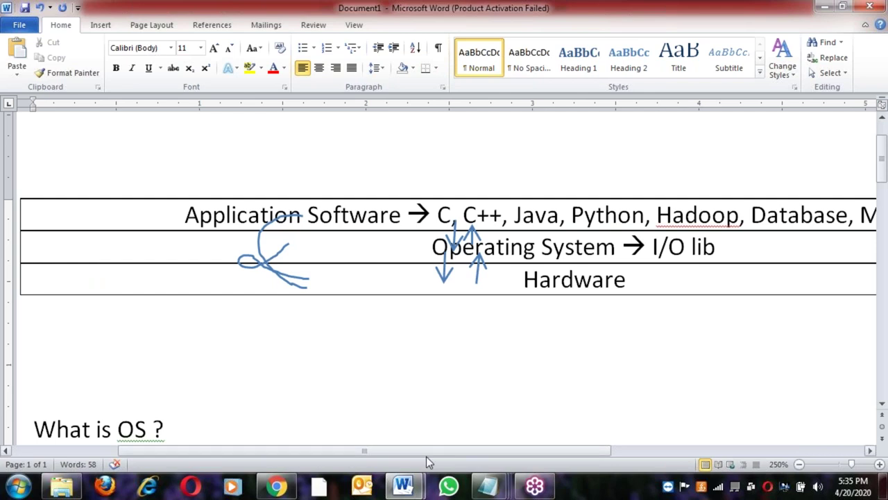
left_click_drag(426, 456, 515, 456)
Highlight the Operating System → I/O lib, Application Software and Hardware text in turn
left_click(278, 247)
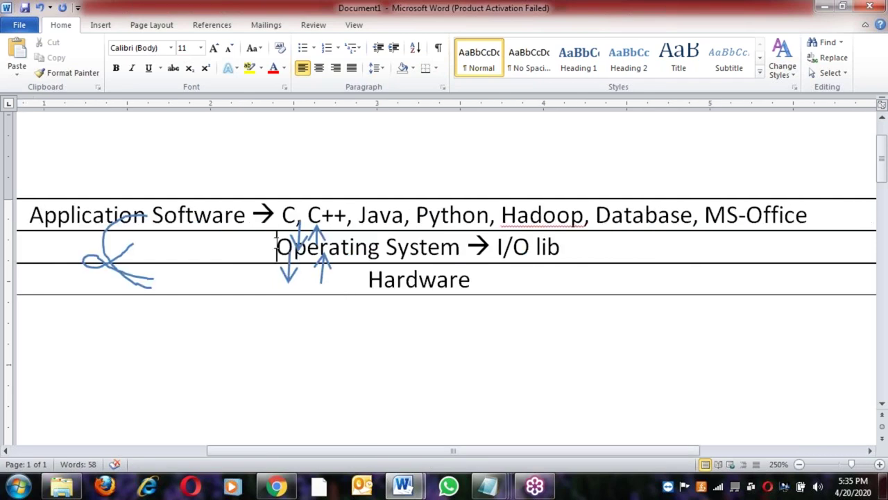
left_click(566, 251, "shift")
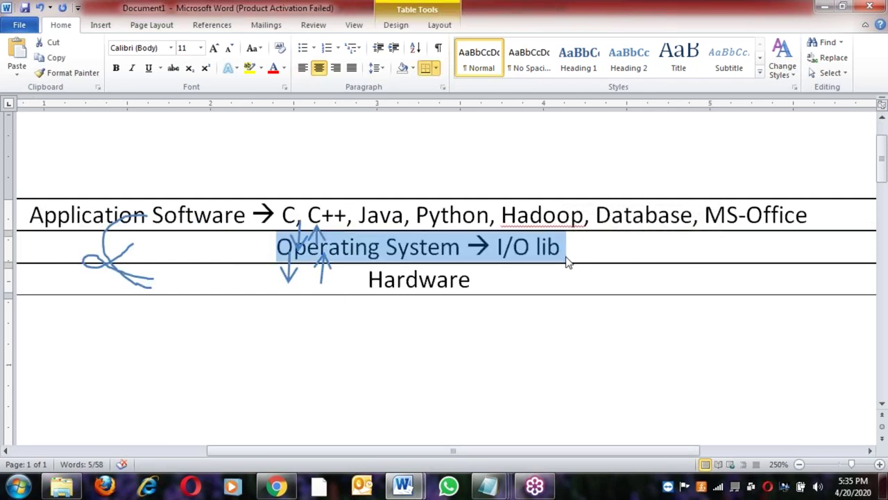
key("End")
key("shift+Home")
left_click(441, 242)
left_click_drag(29, 215, 248, 215)
left_click_drag(368, 278, 479, 282)
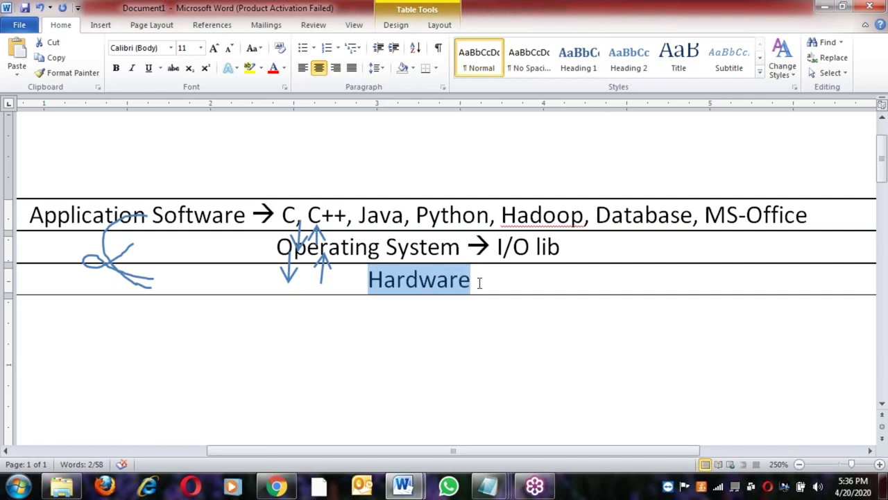
left_click(548, 280)
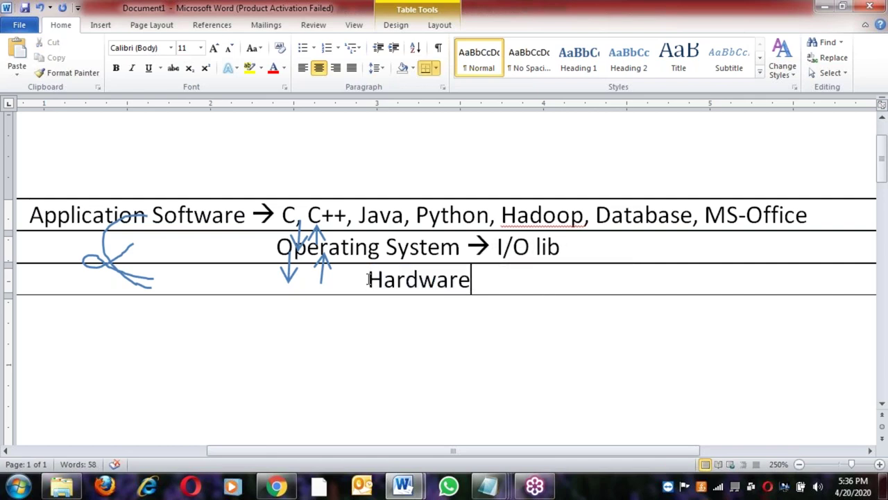
Highlight '→ I/O lib' in the middle row, then show the open Word window thumbnails
left_click(494, 242)
key("ctrl+shift+Left")
key("ctrl+shift+Left")
key("ctrl+shift+Left")
key("ctrl+shift+Left")
key("ctrl+shift+Left")
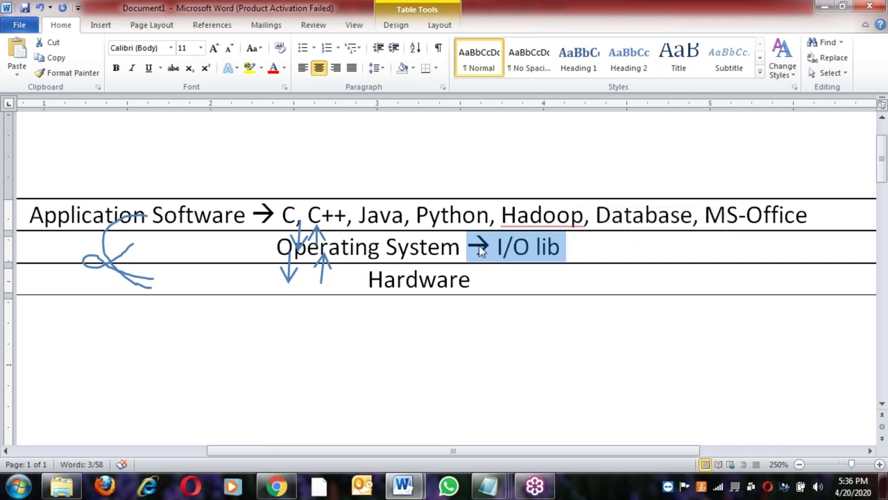
left_click(212, 217)
left_click(438, 281)
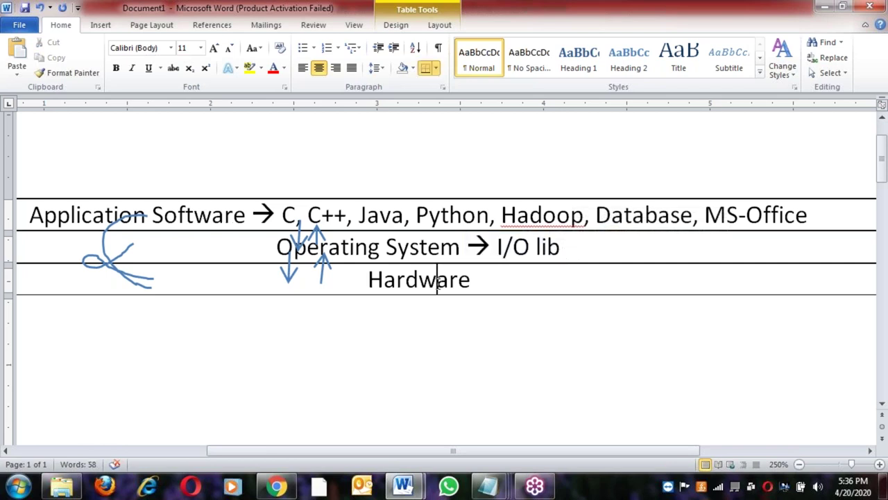
left_click(417, 491)
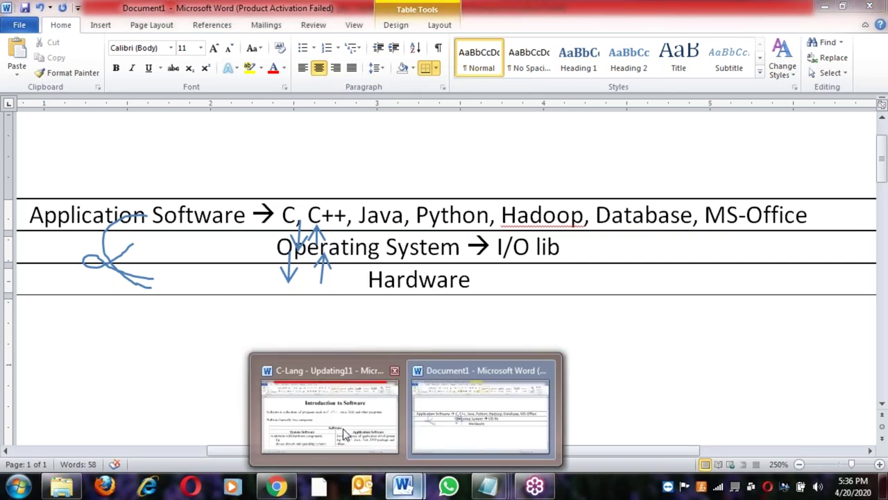
left_click(384, 378)
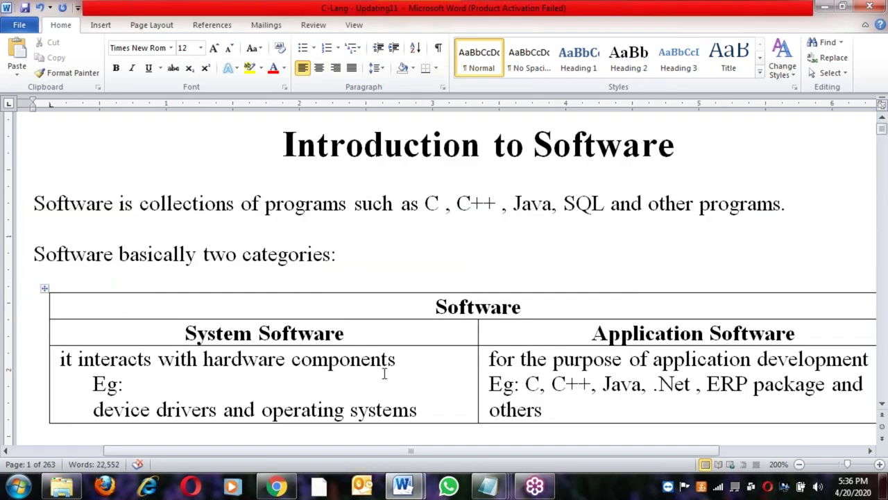
left_click(277, 144)
left_click(258, 144)
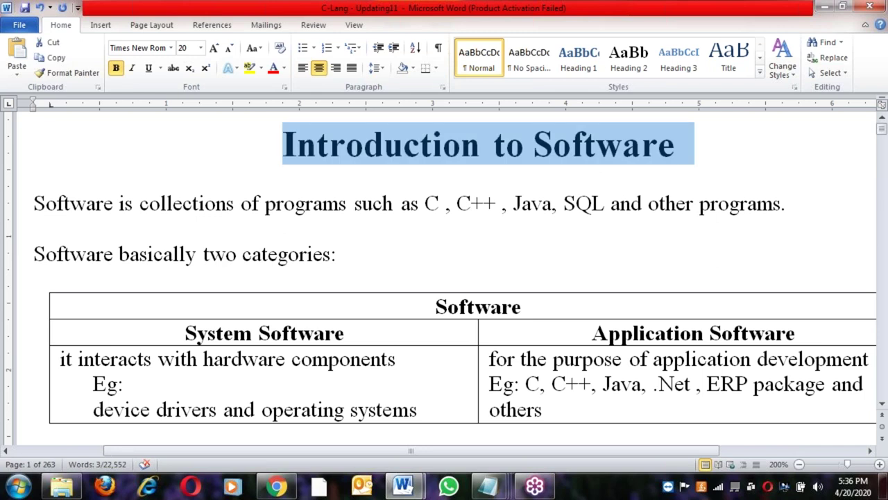
left_click(31, 202)
left_click_drag(32, 201, 631, 203)
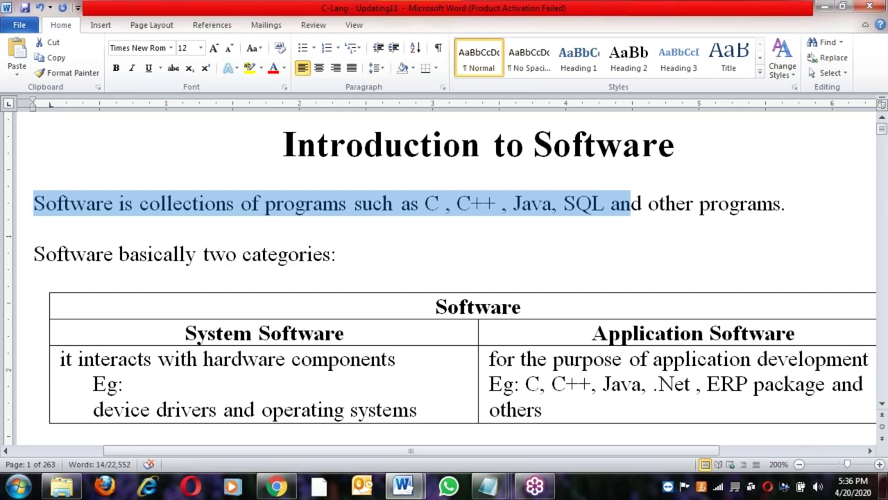
left_click(31, 254)
left_click(346, 255, "shift")
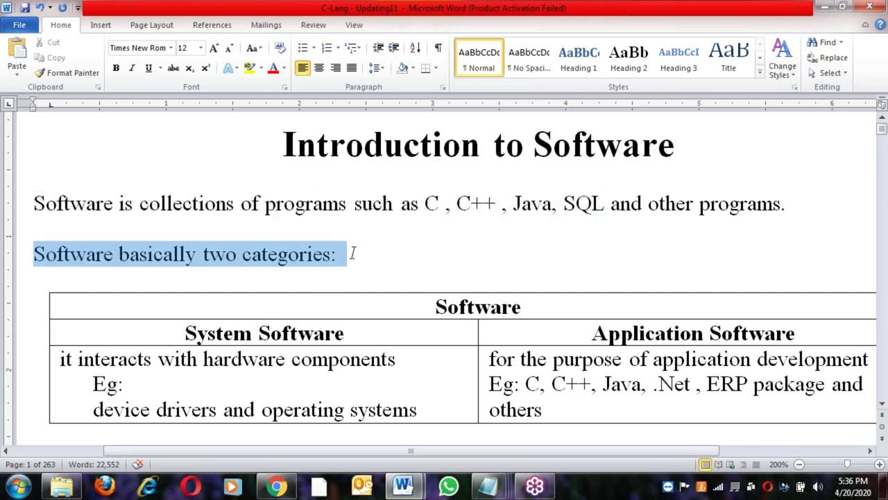
left_click_drag(429, 453, 466, 453)
double_click(472, 306)
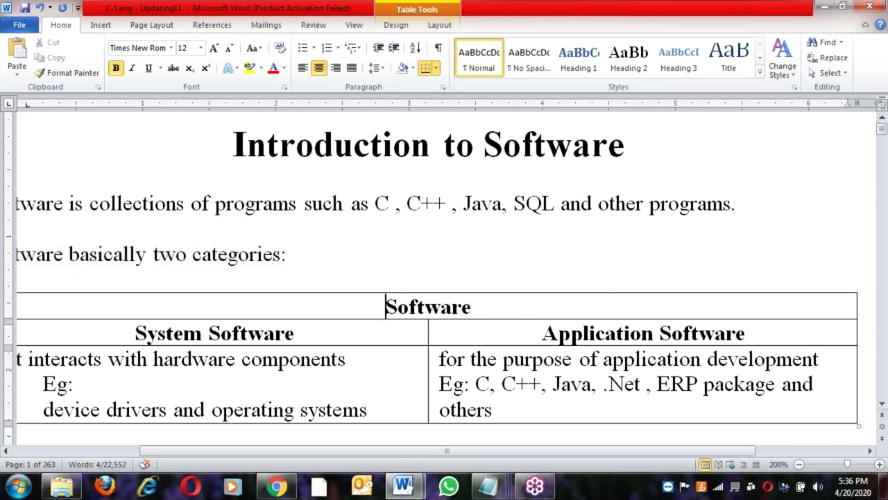
left_click(180, 333)
key("shift+End")
left_click(542, 333)
key("shift+End")
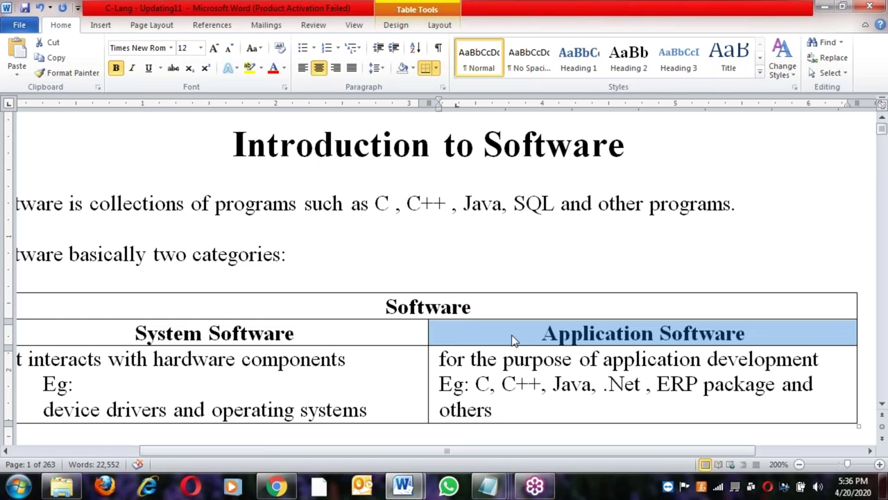
left_click(516, 340)
key("shift+Down")
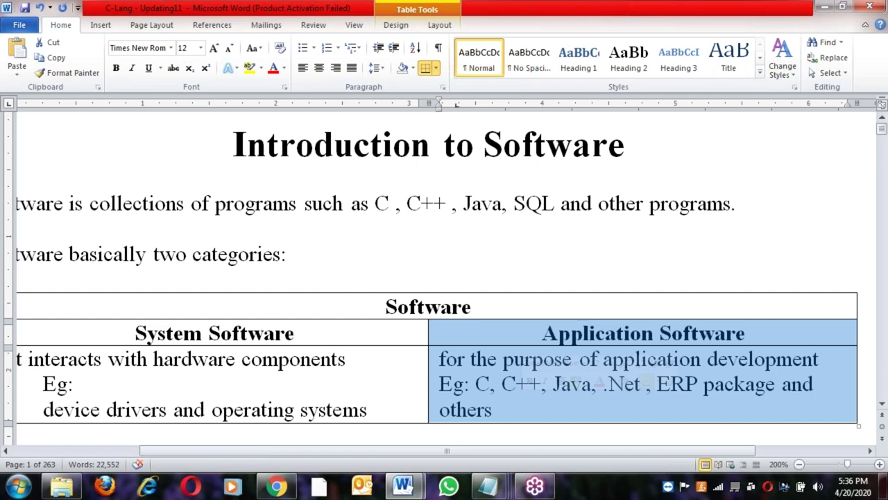
scroll(247, 291, "down", 2)
left_click(131, 267)
key("shift+End")
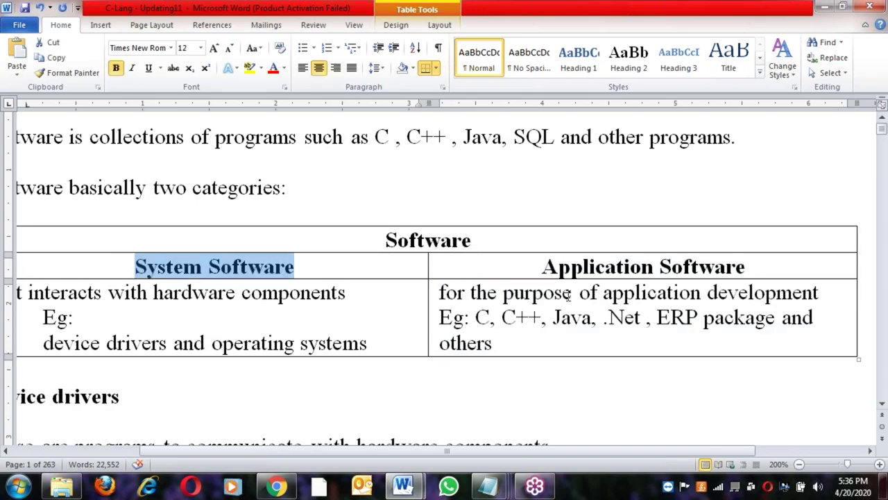
left_click(541, 266)
left_click(515, 347, "shift")
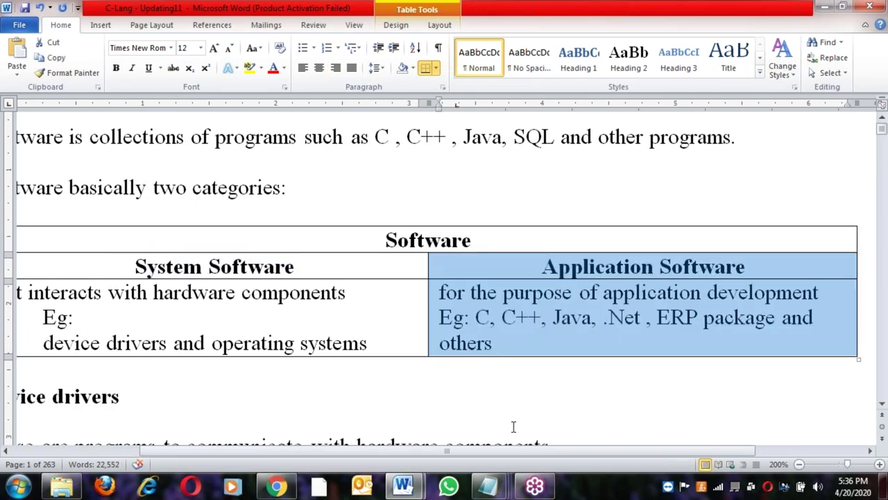
left_click_drag(518, 452, 476, 457)
left_click_drag(195, 267, 377, 262)
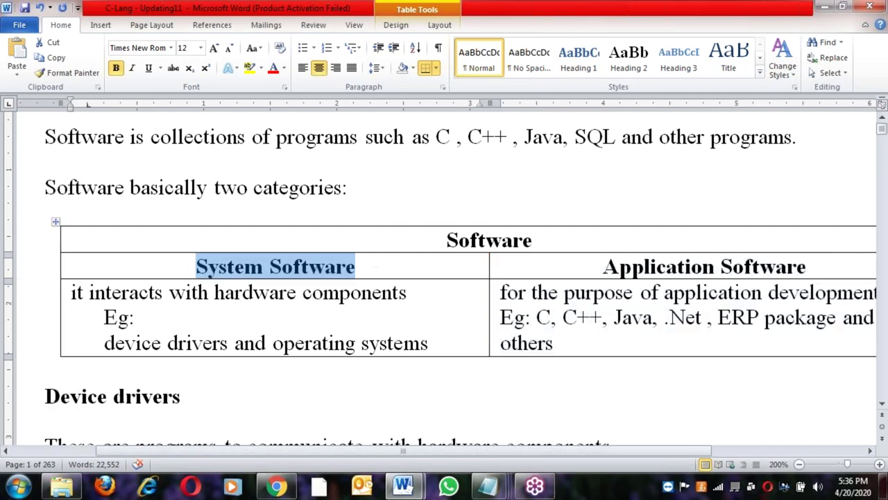
left_click(70, 292)
left_click(406, 295, "shift")
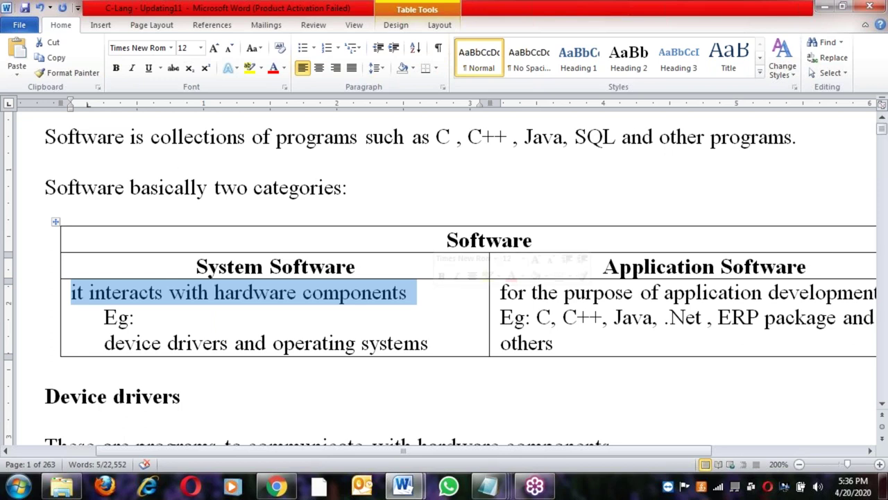
scroll(432, 303, "down", 1)
left_click(105, 277)
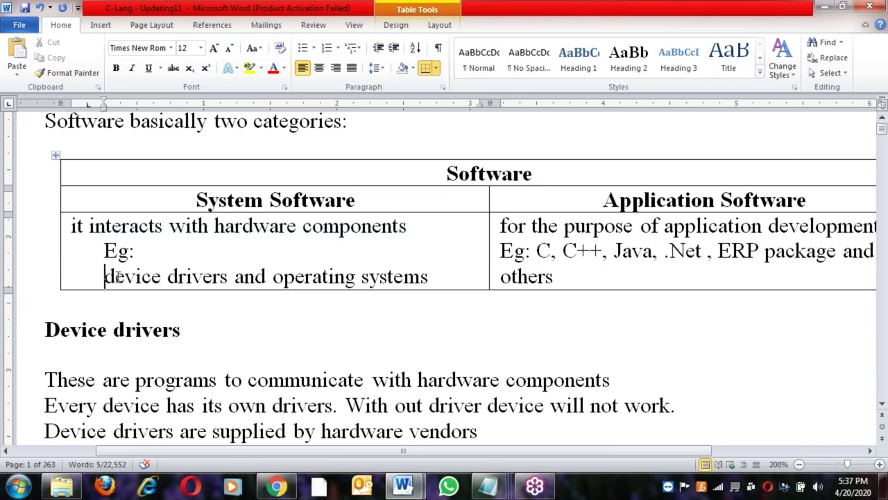
left_click(447, 277, "shift")
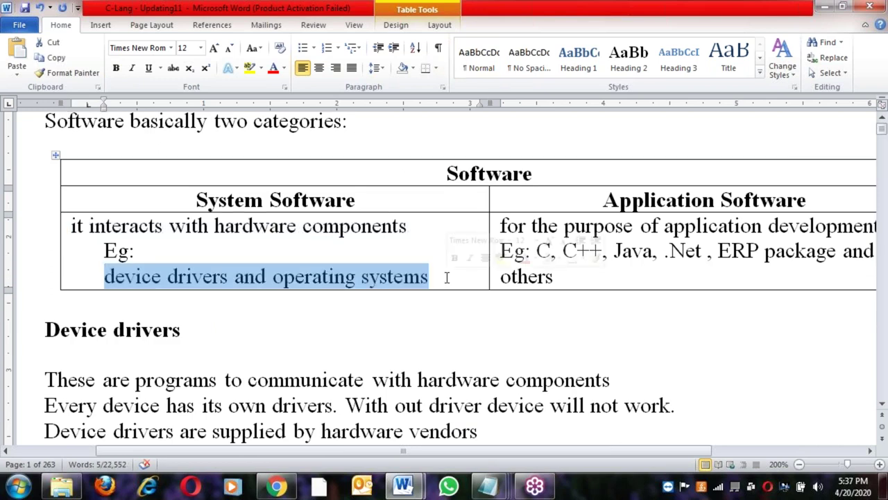
scroll(447, 277, "down", 1)
left_click(44, 263)
left_click(192, 263, "shift")
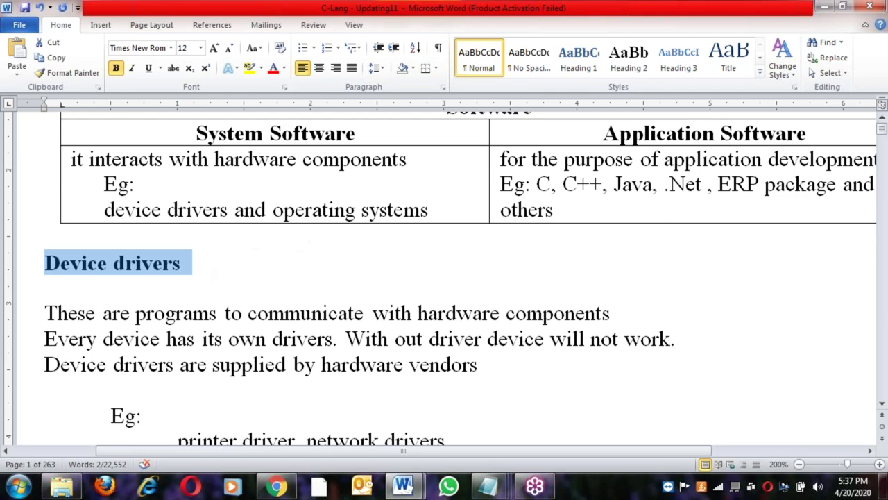
left_click(43, 313)
left_click(217, 313, "shift")
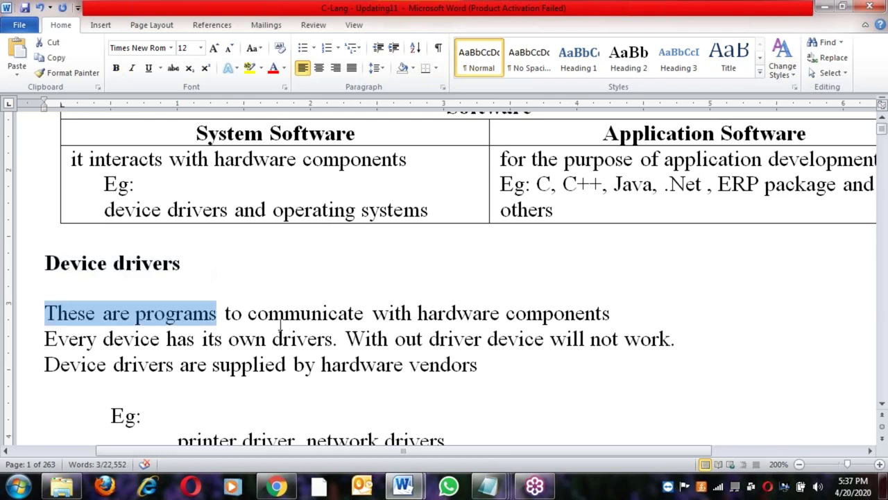
left_click(371, 316, "shift")
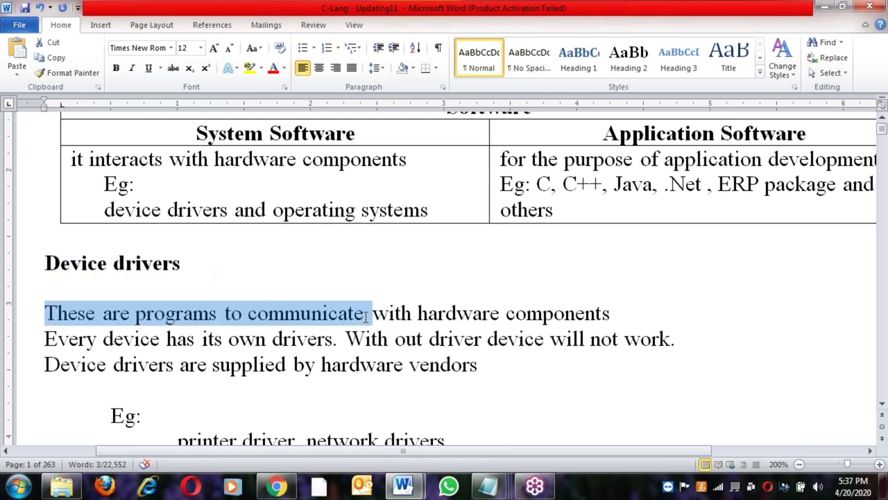
left_click(609, 316, "shift")
left_click(45, 340)
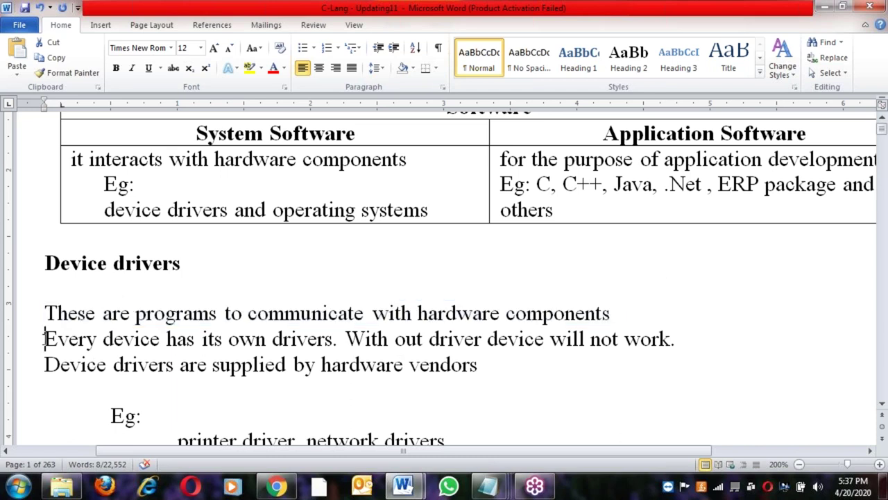
left_click(337, 340, "shift")
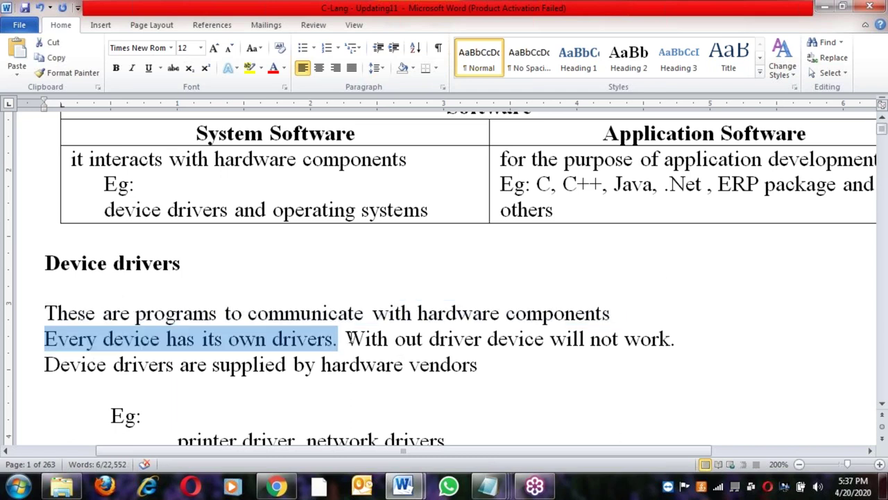
left_click(471, 350, "shift")
left_click(574, 354, "shift")
left_click(589, 343, "shift")
left_click(655, 368, "shift")
left_click(513, 388)
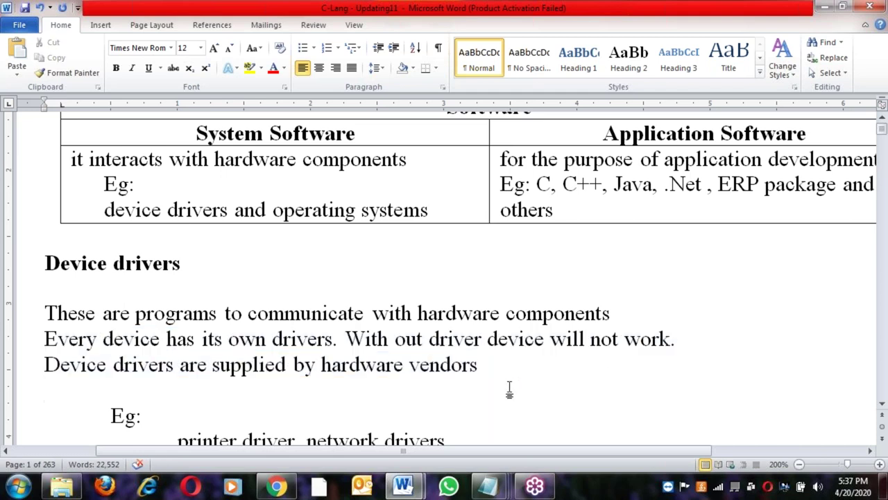
scroll(510, 389, "down", 3)
left_click(401, 260)
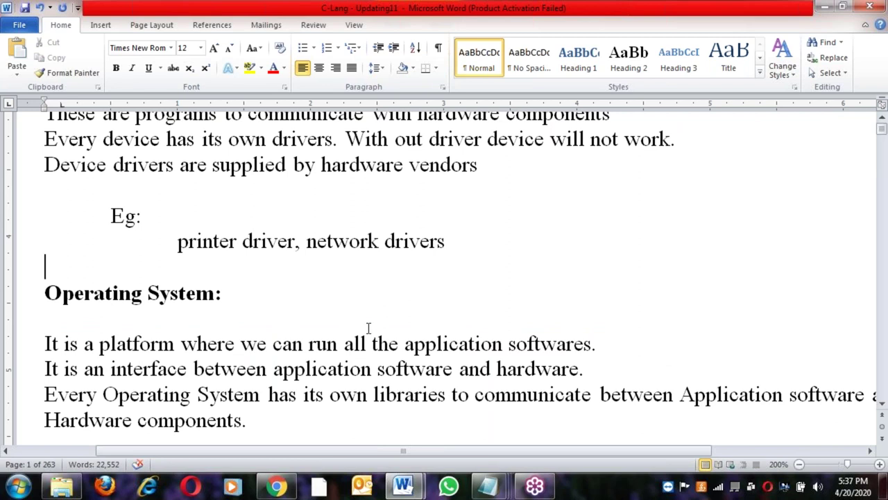
scroll(369, 327, "down", 1)
left_click(31, 226)
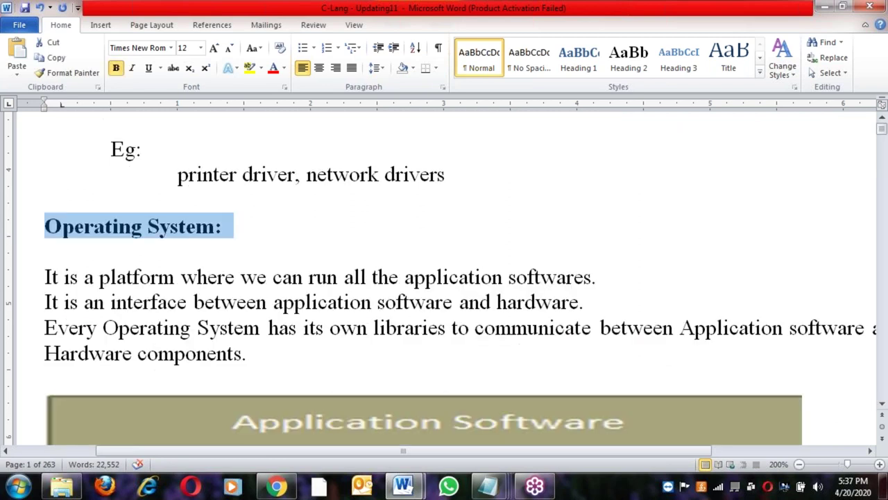
left_click(45, 277)
left_click(609, 284, "shift")
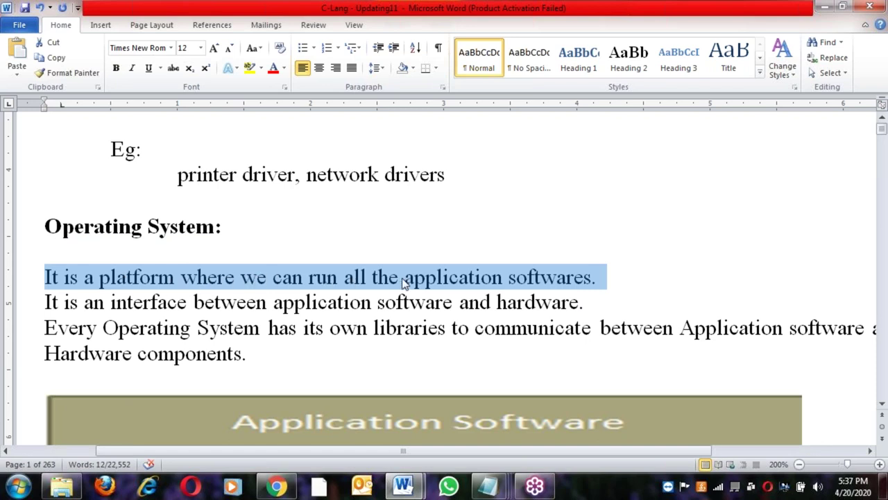
left_click(45, 301)
left_click(266, 301, "shift")
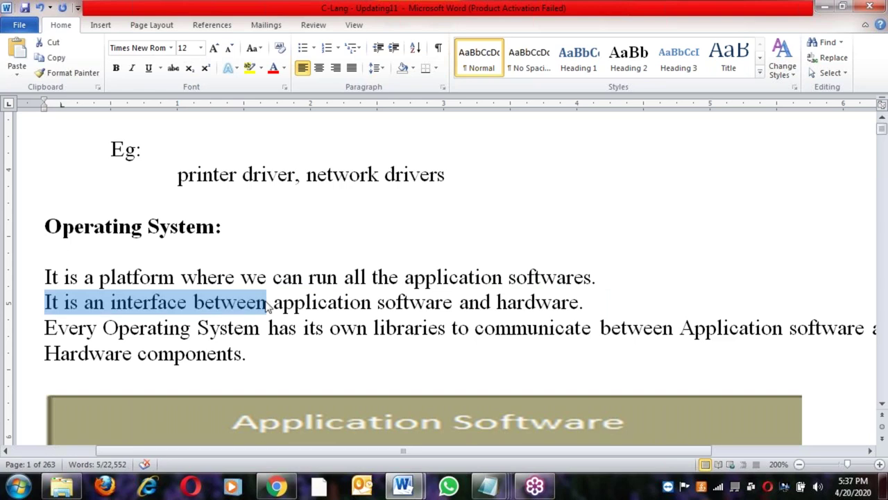
left_click(452, 303, "shift")
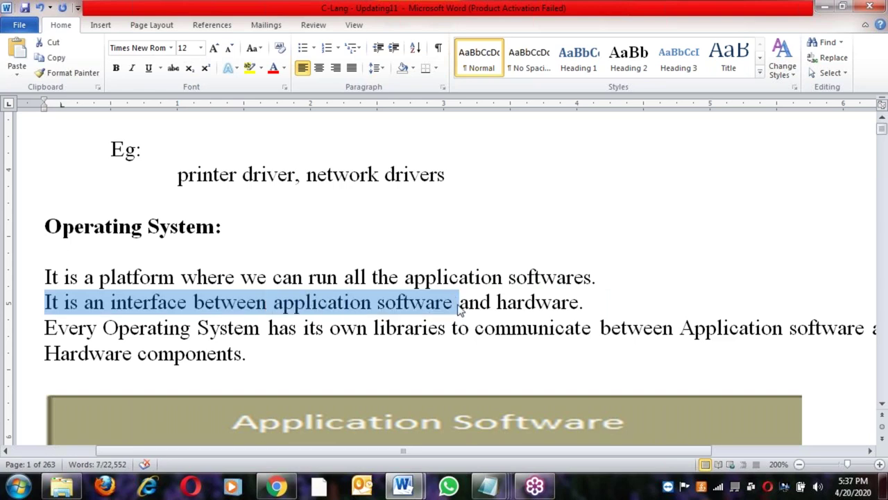
left_click(583, 306, "shift")
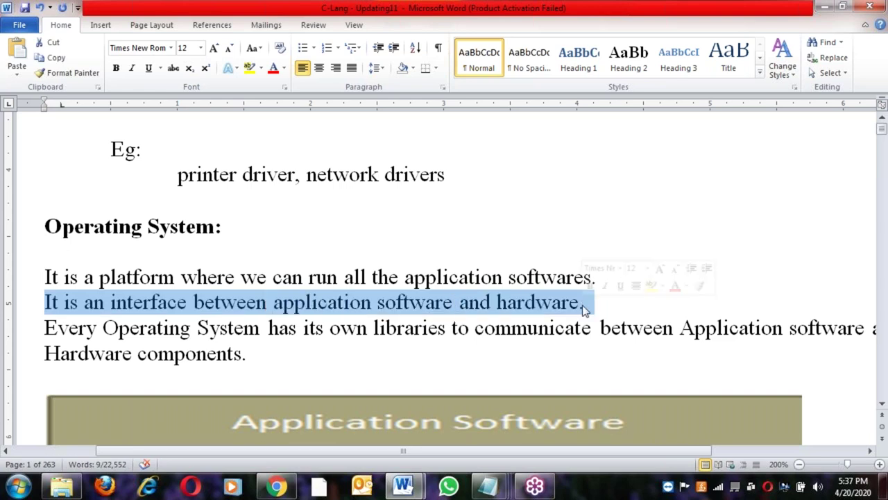
scroll(586, 304, "down", 1)
left_click(32, 263)
key("Left")
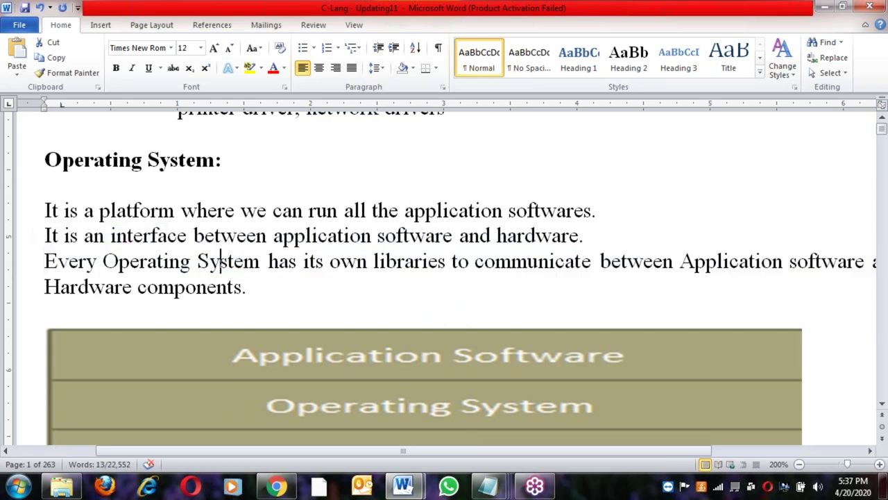
left_click(261, 262, "shift")
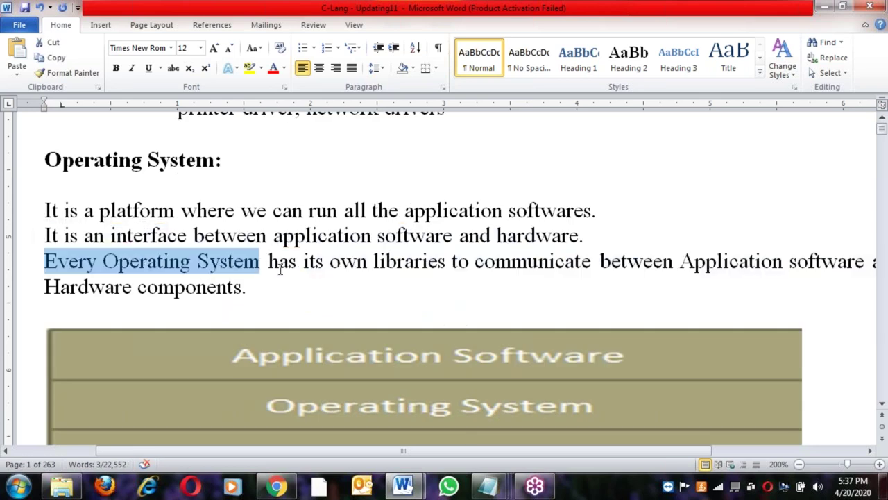
left_click(329, 262, "shift")
left_click(452, 262, "shift")
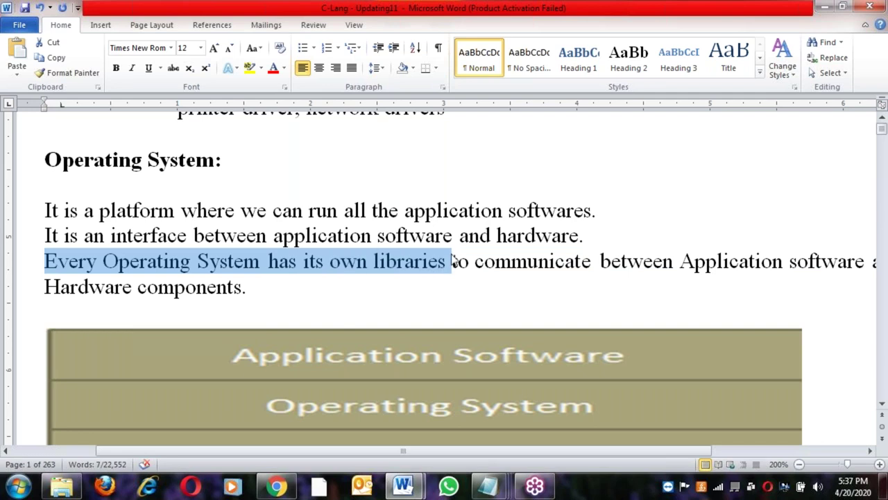
left_click(676, 262, "shift")
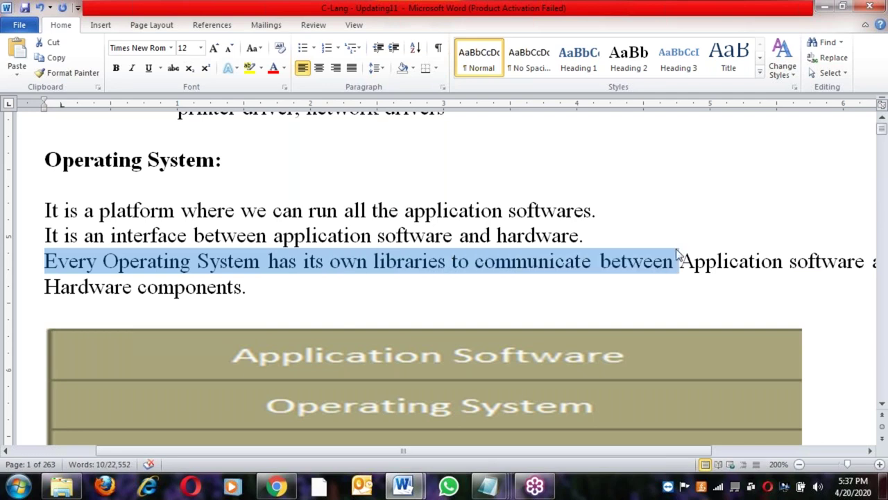
key("shift+End")
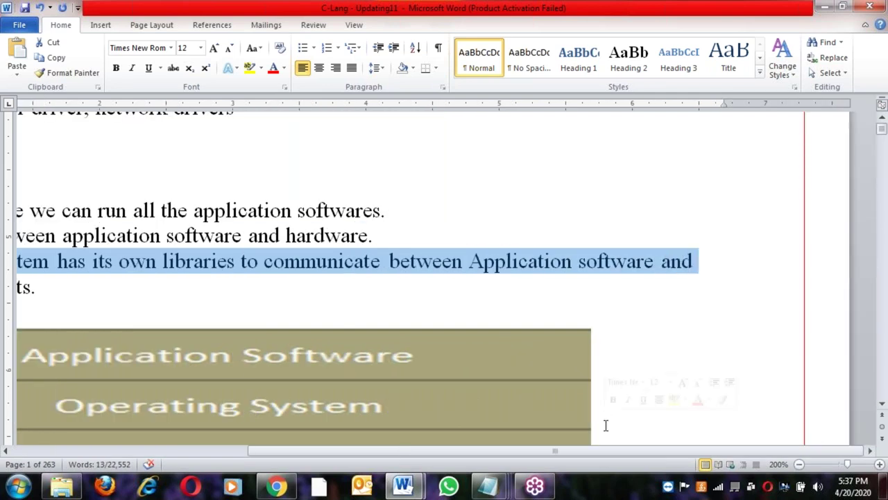
left_click_drag(584, 453, 420, 454)
left_click(278, 297)
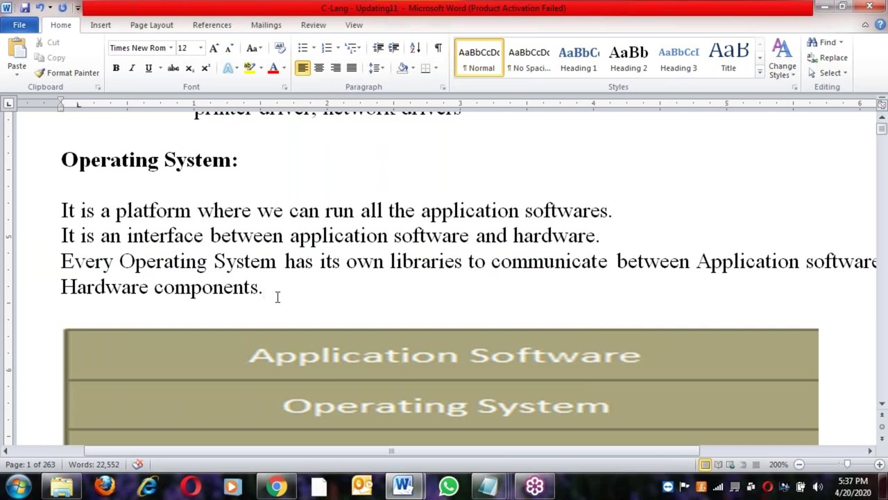
scroll(276, 297, "down", 1)
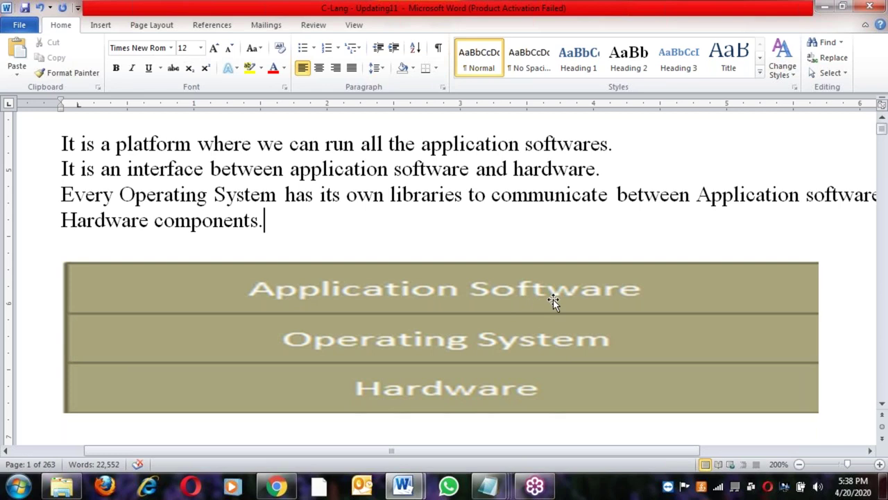
left_click(352, 231)
scroll(353, 231, "up", 3)
Select the Application Software header and its cell, then switch to the software categories notes
scroll(352, 231, "up", 7)
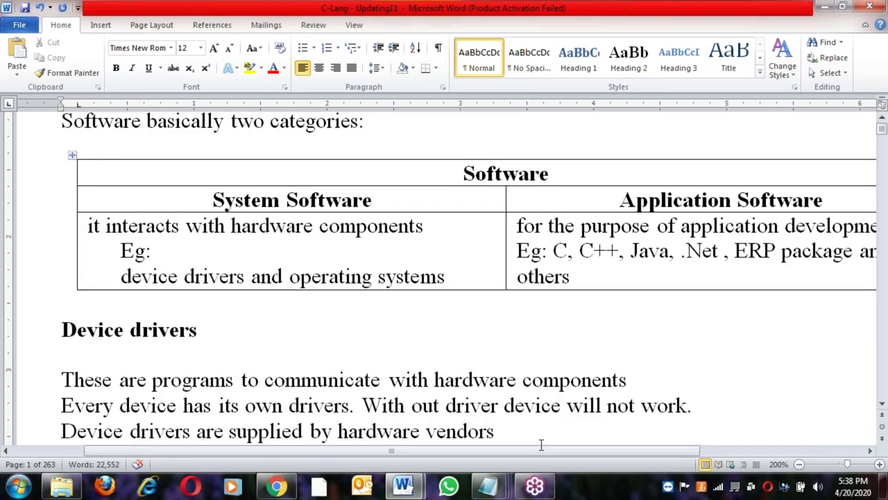
left_click_drag(541, 450, 741, 455)
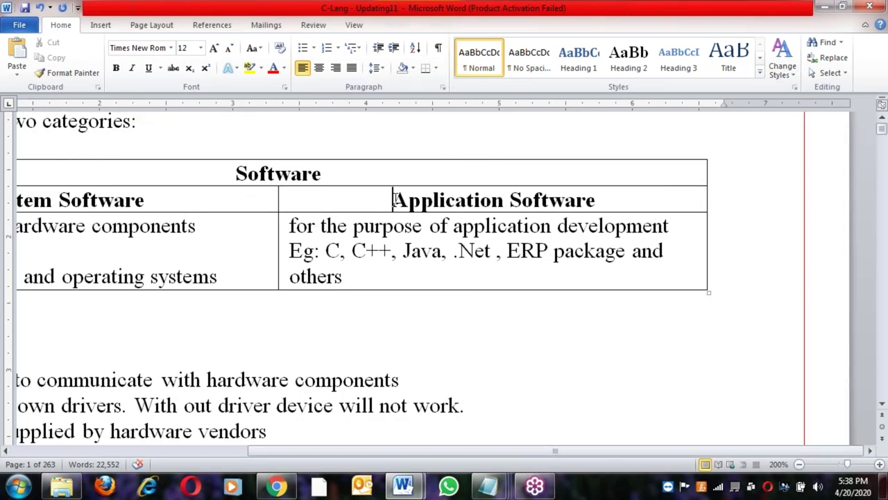
left_click_drag(485, 200, 374, 276)
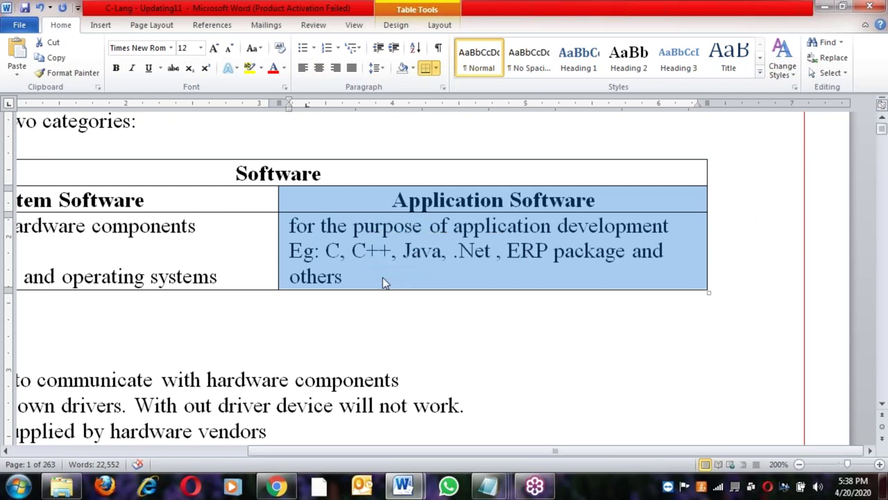
left_click(382, 277)
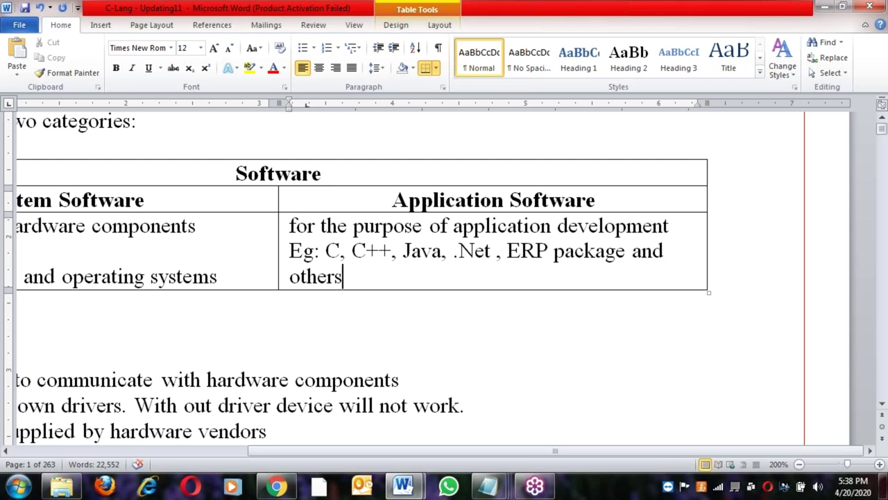
left_click(394, 198)
left_click(359, 275, "shift")
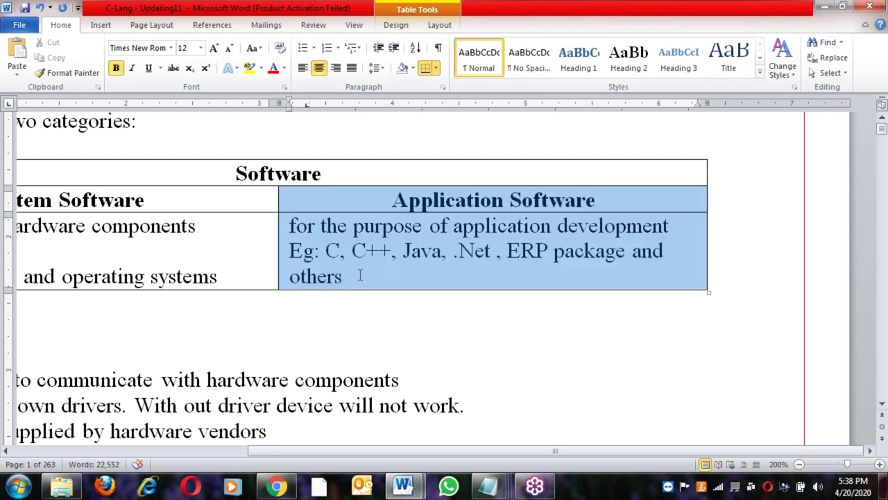
left_click(488, 485)
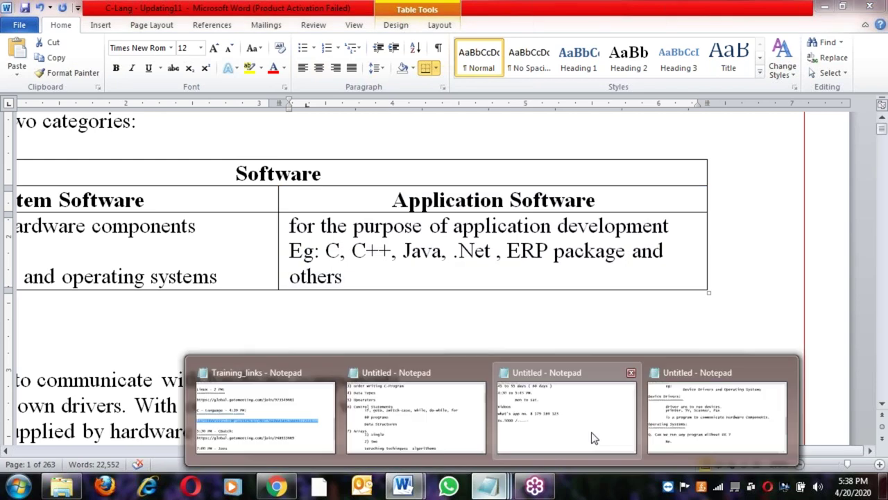
left_click(676, 431)
Highlight the two categories heading, then the System Software and Application Software items
scroll(287, 354, "up", 3)
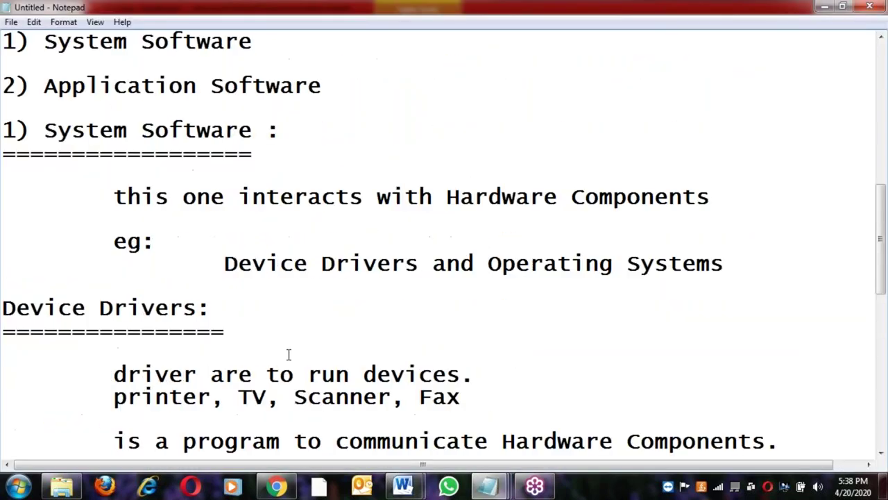
left_click(225, 184)
left_click(228, 246)
left_click_drag(231, 196, 16, 175)
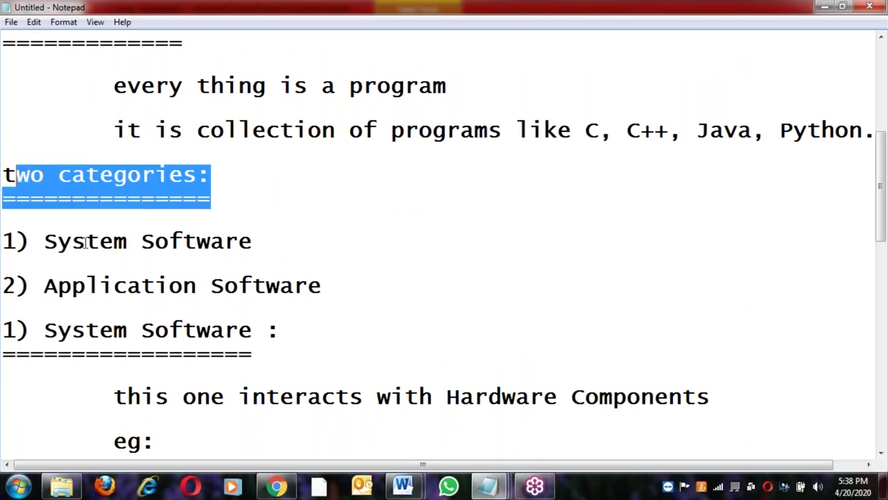
left_click(86, 243)
left_click_drag(266, 243, 6, 240)
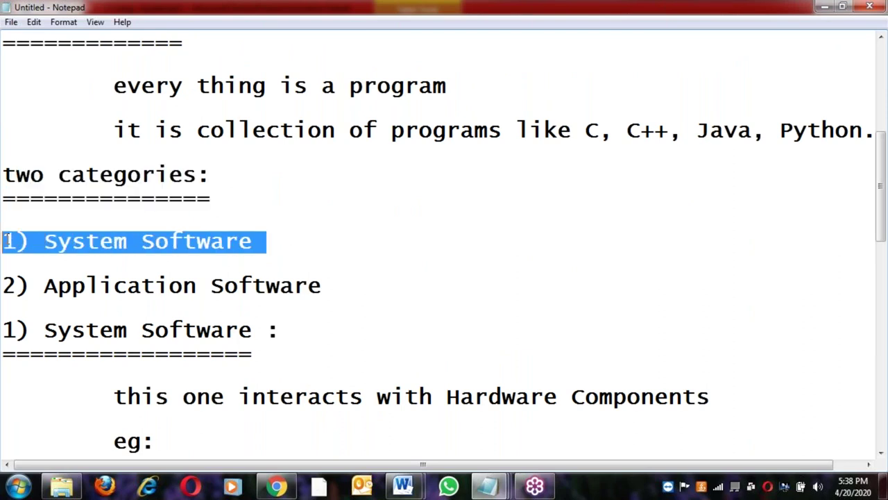
left_click(343, 286)
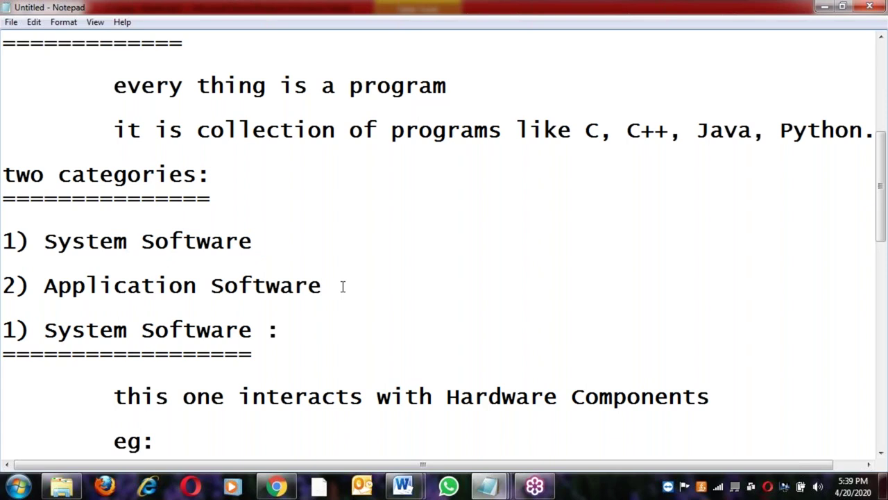
key("shift+Home")
key("ctrl+c")
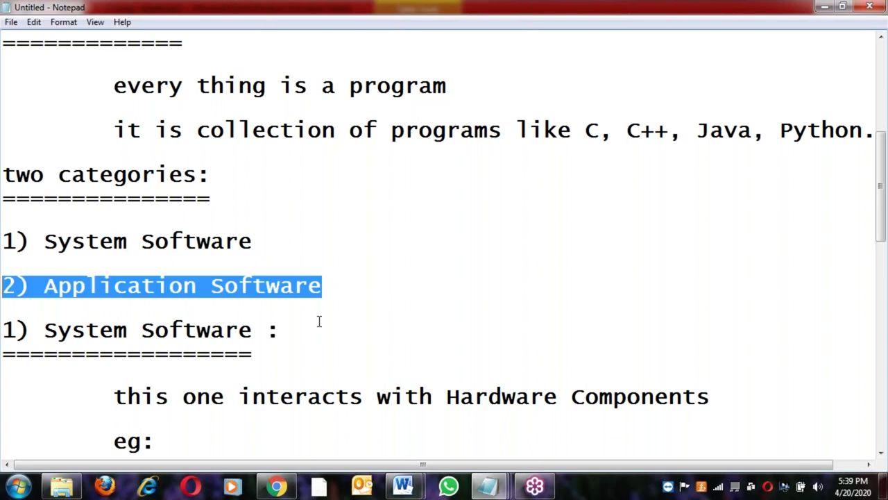
left_click(306, 320)
scroll(304, 320, "down", 9)
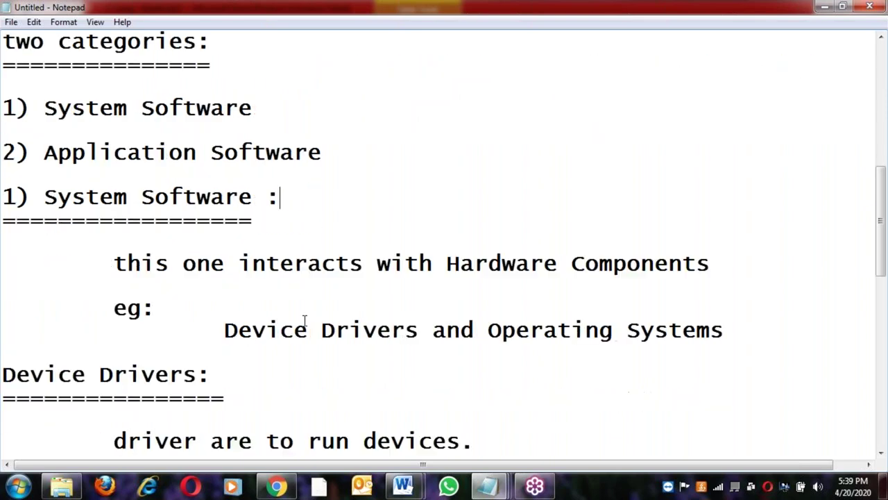
Add a '2) Application Software:' heading below the No. answer, underlined with '='
left_click(173, 203)
key("Return")
key("Return")
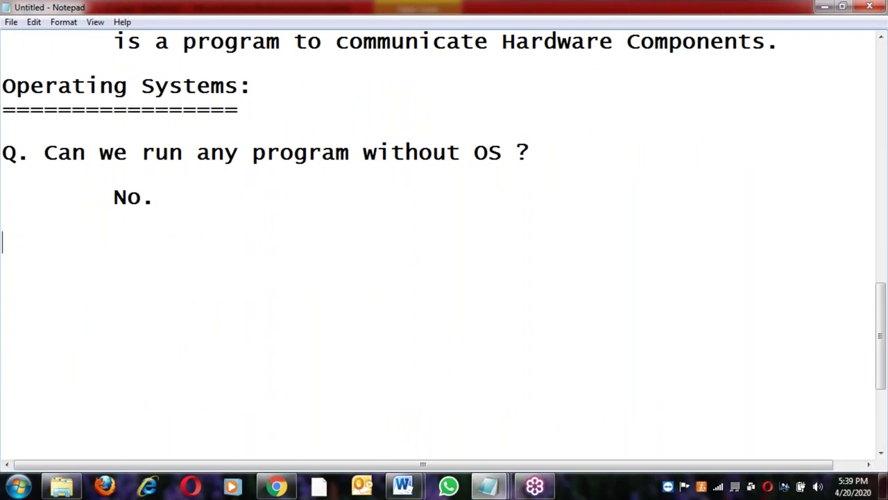
key("ctrl+v")
type(":")
key("Return")
type("=")
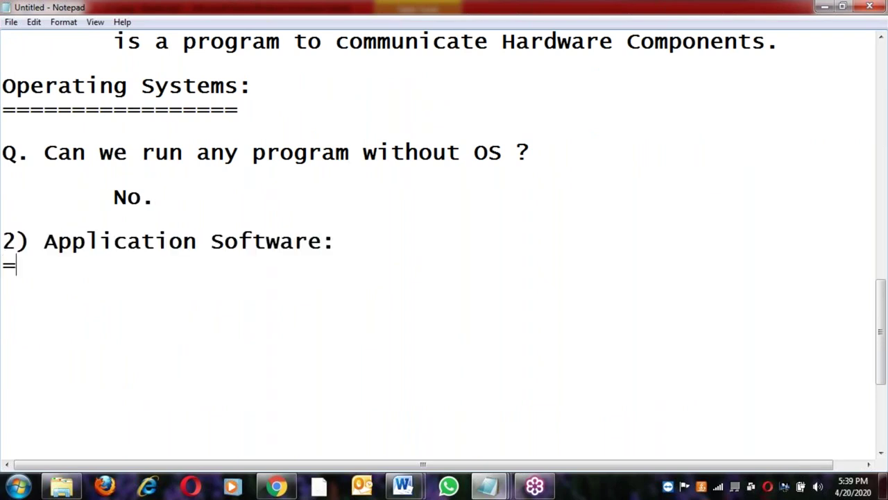
type("========================")
key("Return")
key("Return")
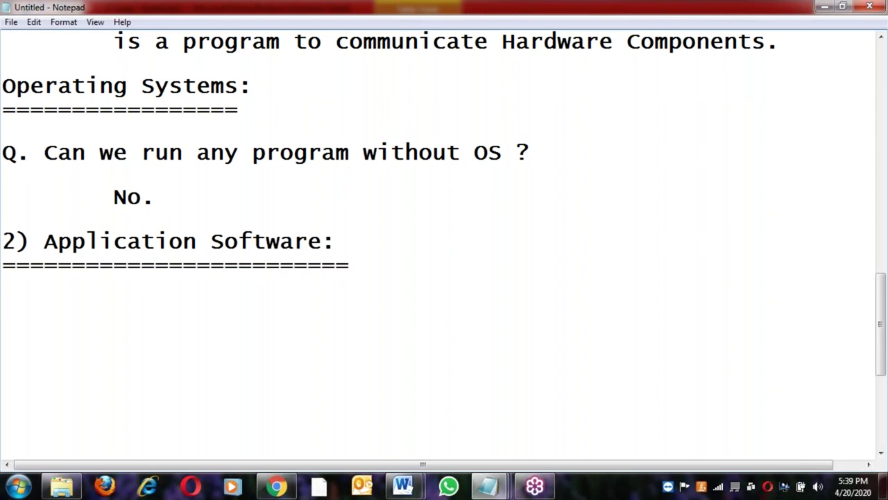
Add the line 'for the purpose of Application development.' below the heading
type("for the ")
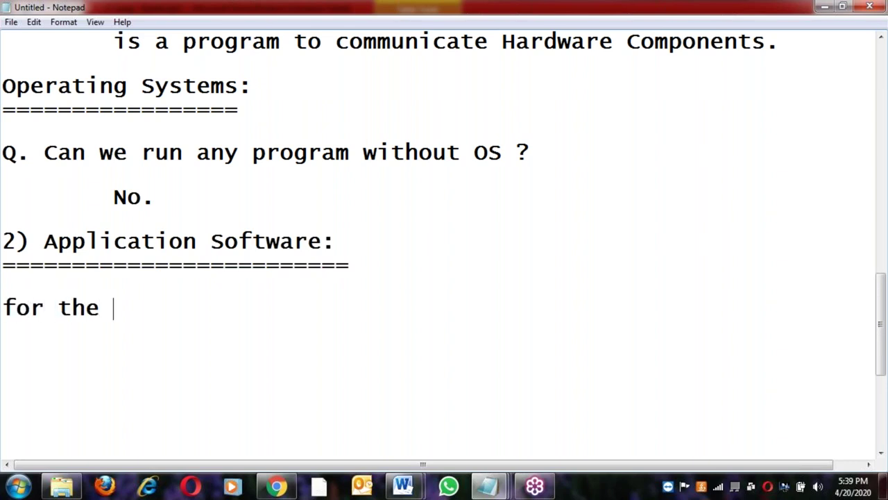
type("purpose of")
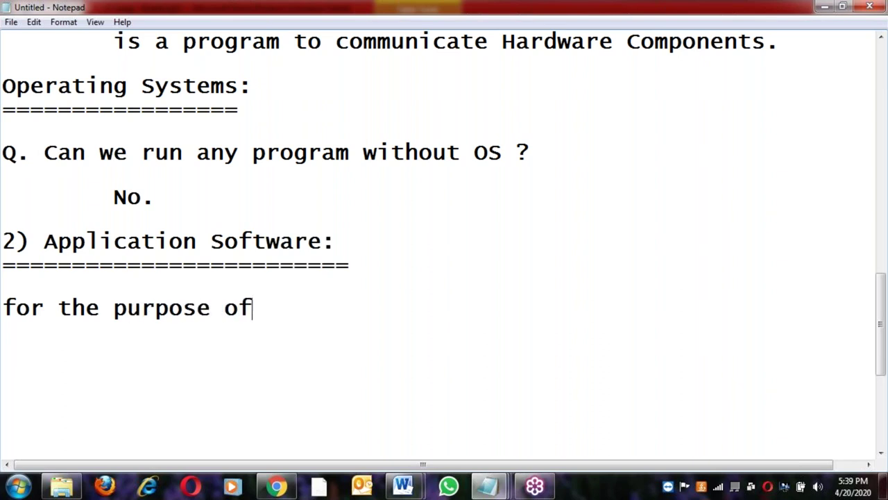
type(" Appli")
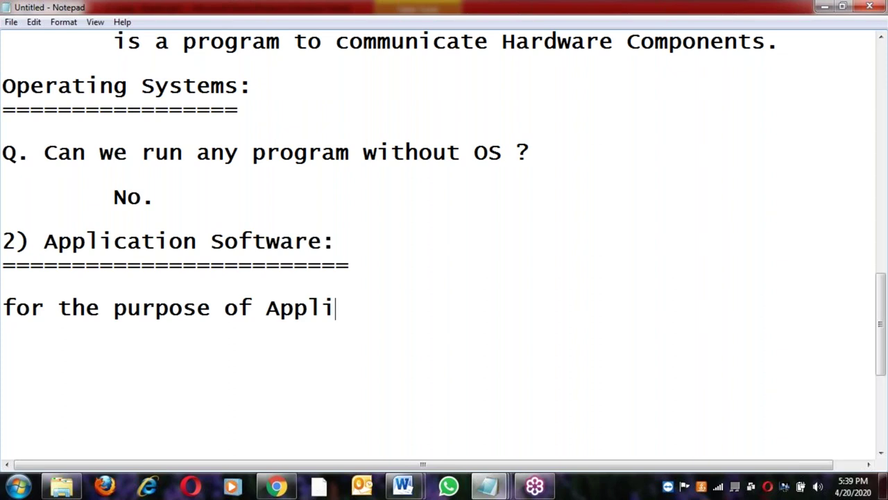
type("cation develp")
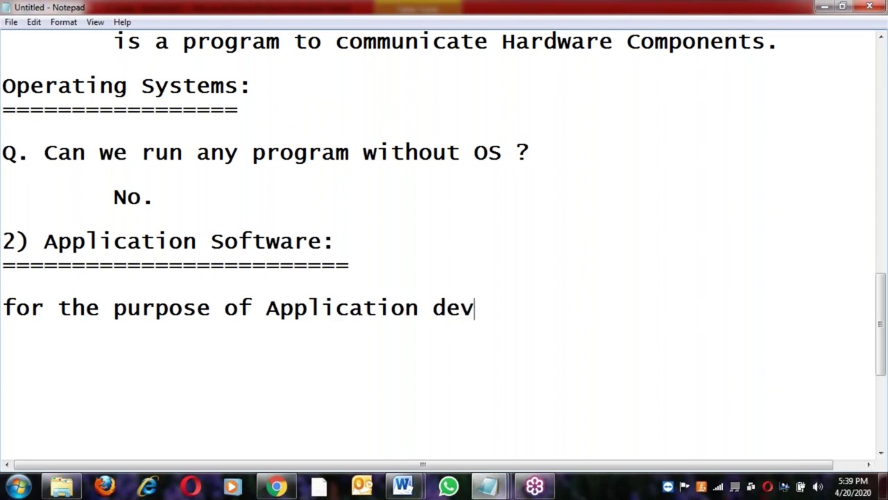
key("BackSpace")
type("opment.")
key("Return")
key("Return")
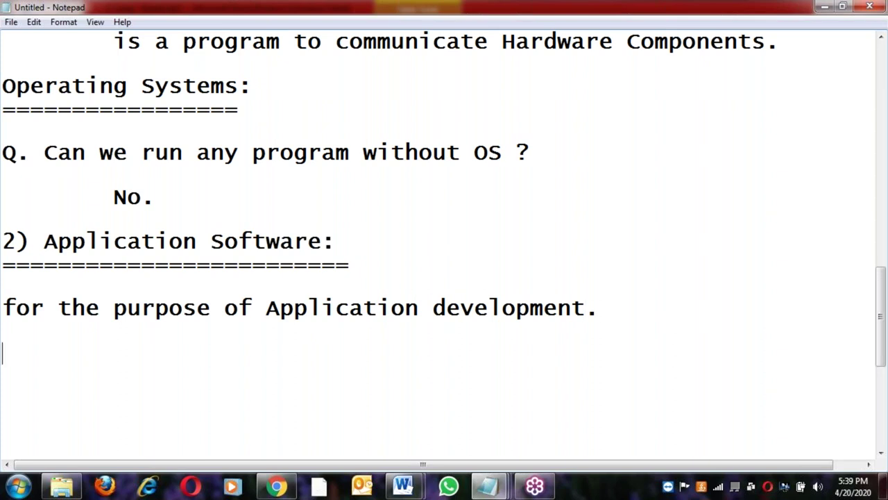
Add 'app --> FB, GMail, Google, FlipCart' plus a website entry, then indent a new line
type("app")
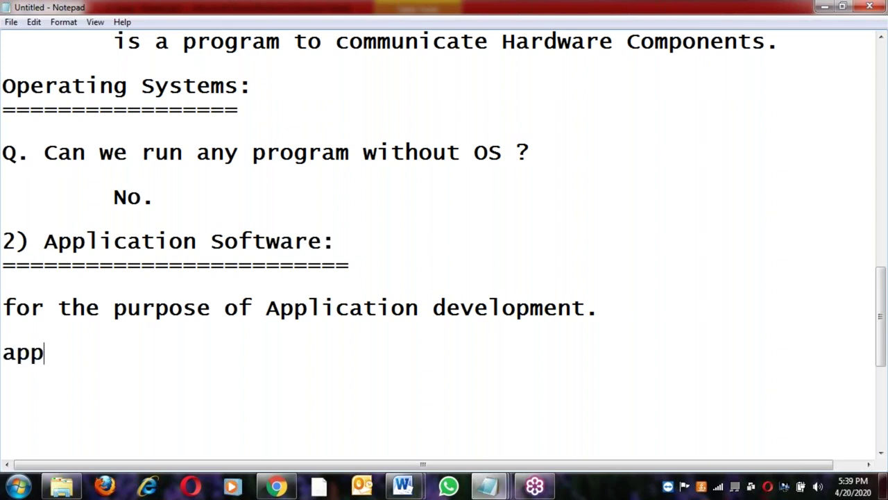
type(" -->")
type("FB, GMI")
key("BackSpace")
type("ail, Goo")
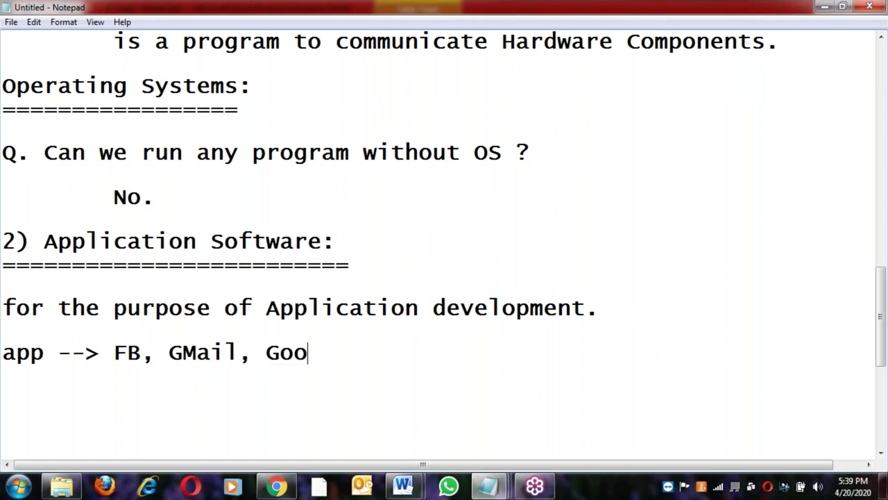
type("gle, ")
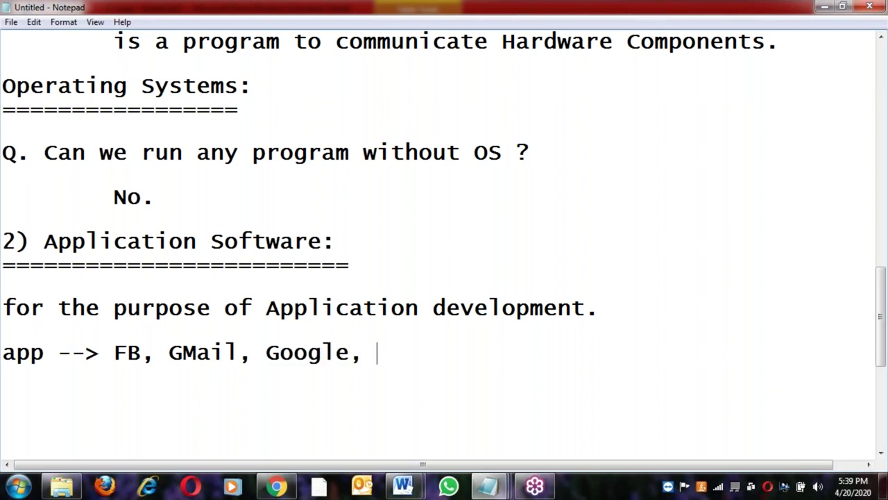
type("FlipCart")
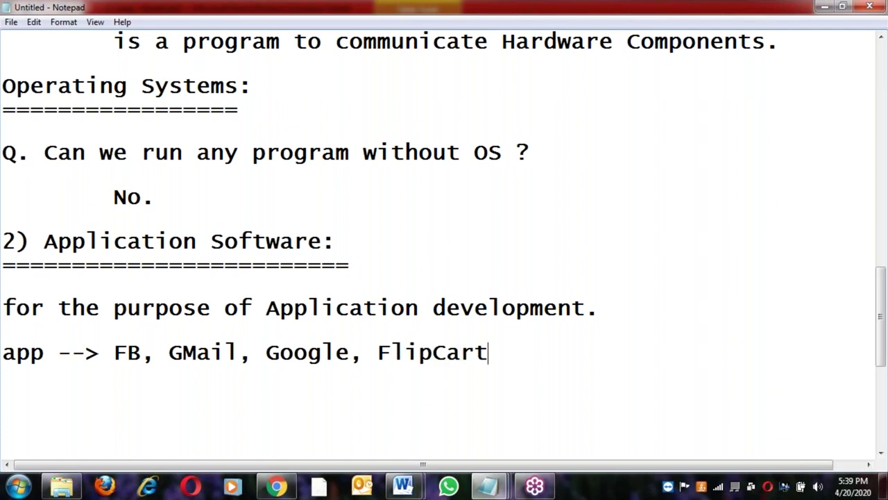
type(", Di")
key("BackSpace")
type("urgaWebsite")
key("Left")
key("Left")
key("Left")
key("Left")
key("Left")
key("Left")
key("Left")
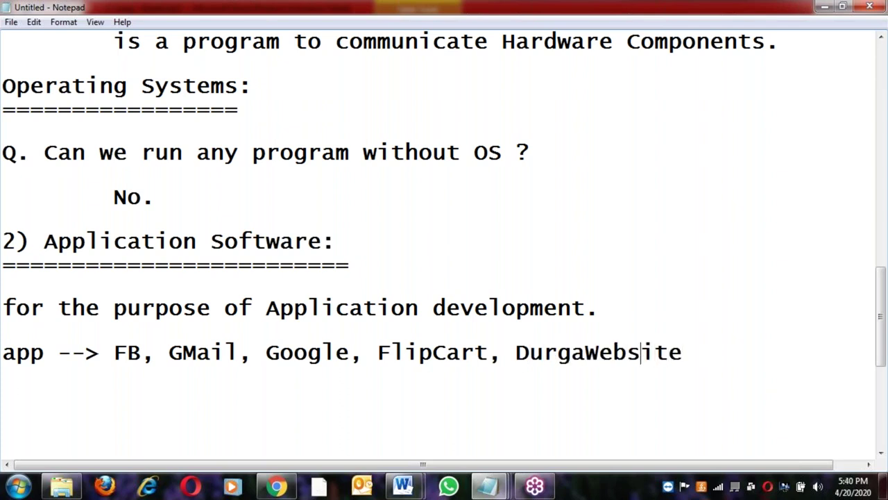
key("End")
key("Return")
key("Return")
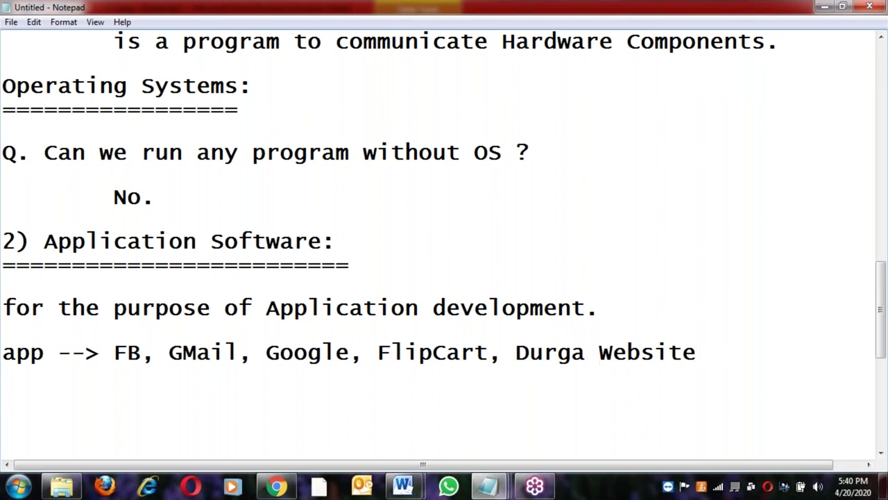
key("Tab")
Type 'HTML, Java, C, C++, Hadoop, Python, Databases.' and indent the next line
type("HTML, ")
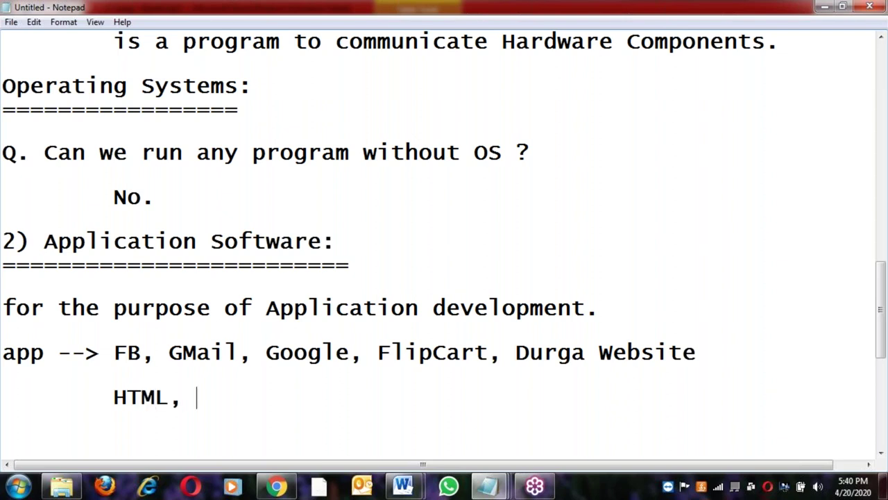
type("Java")
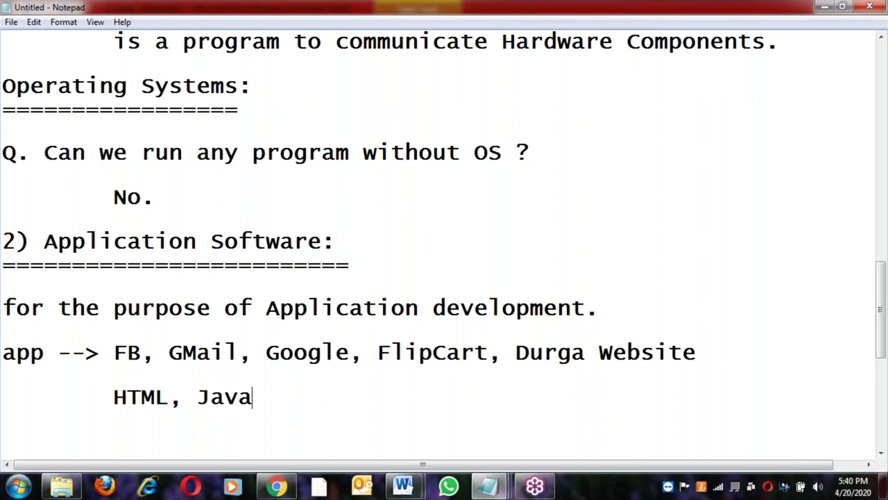
type(", C, C++, Had")
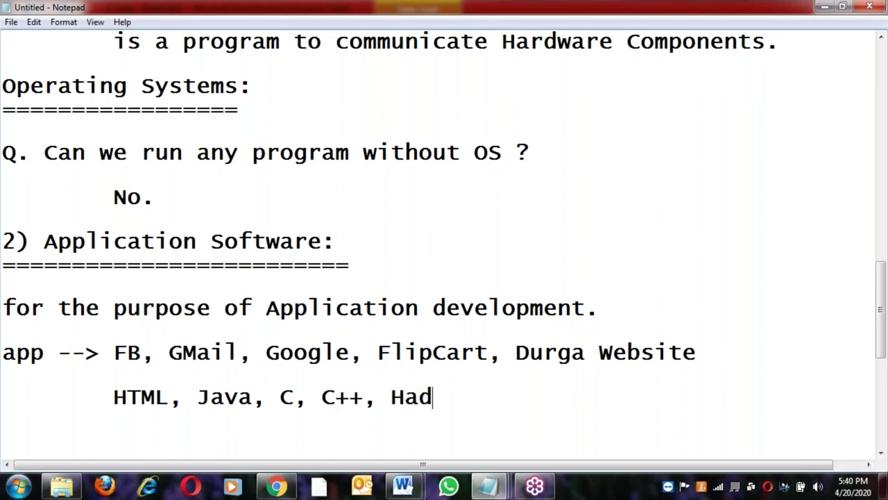
type("oop, Py")
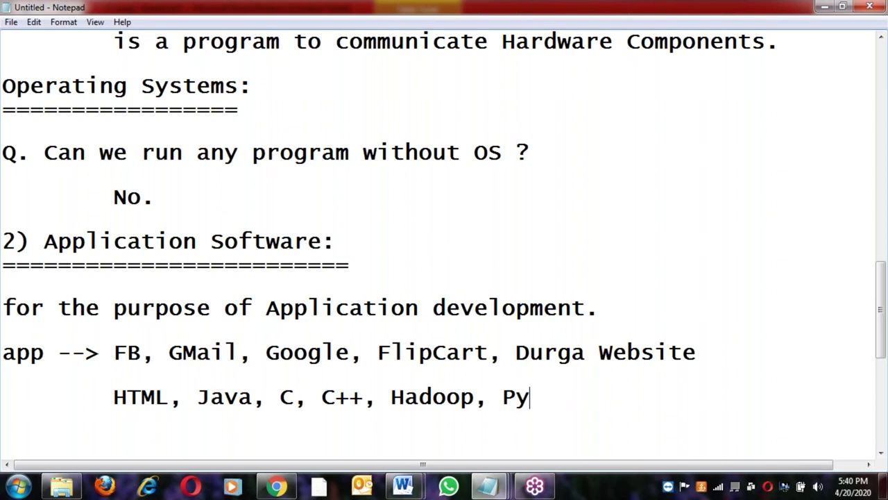
type("thon, ")
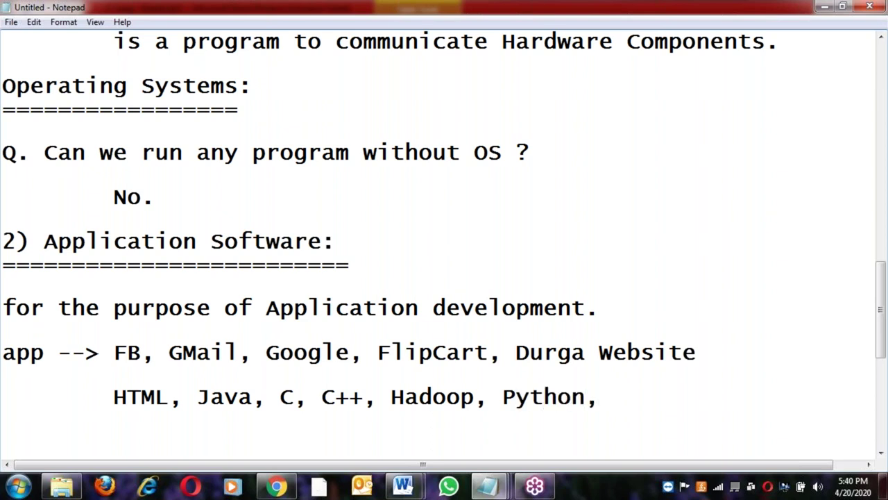
type("Databases.")
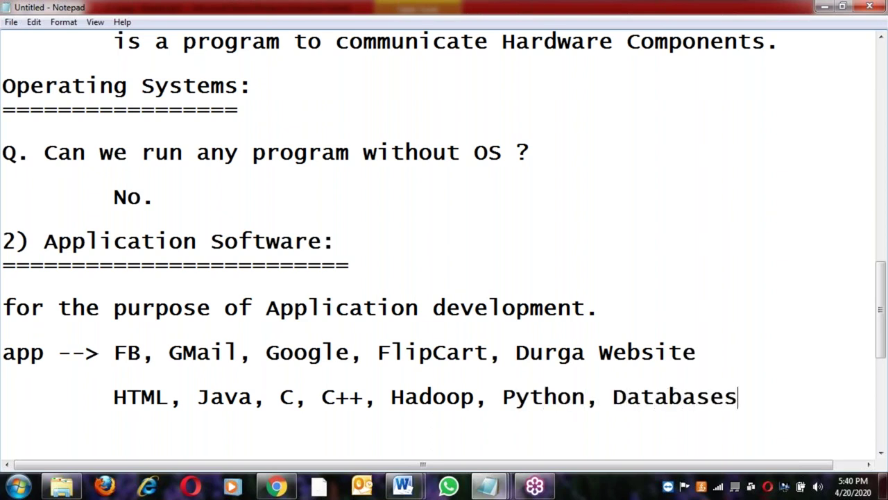
key("Return")
key("Tab")
Highlight the purpose line and technology list, then add 'two categories :' below the list
left_click_drag(31, 309, 569, 323)
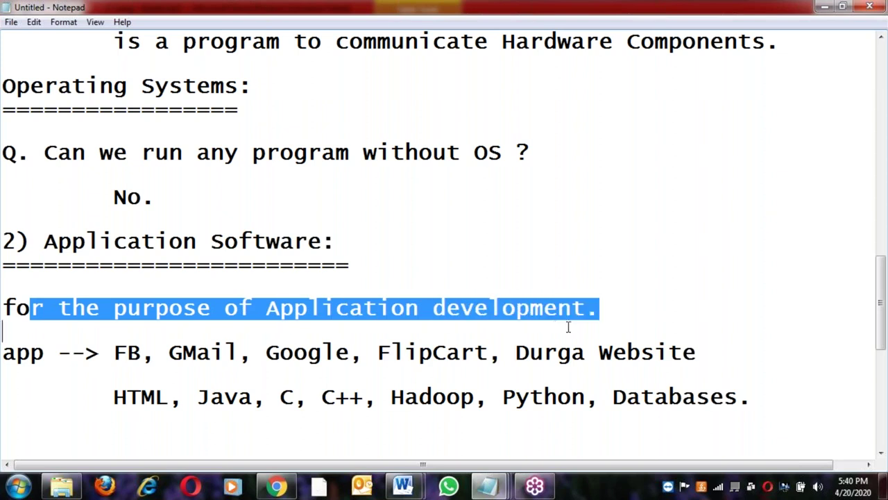
left_click(622, 324)
left_click_drag(99, 395, 693, 397)
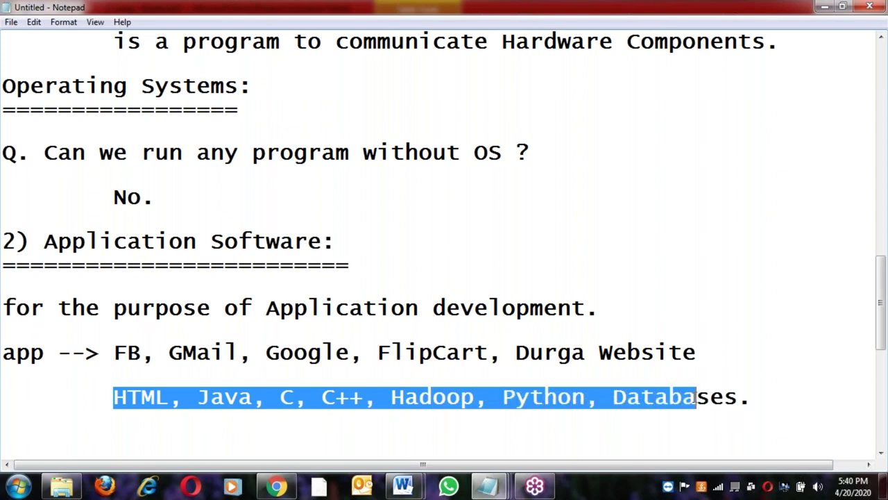
left_click(655, 399)
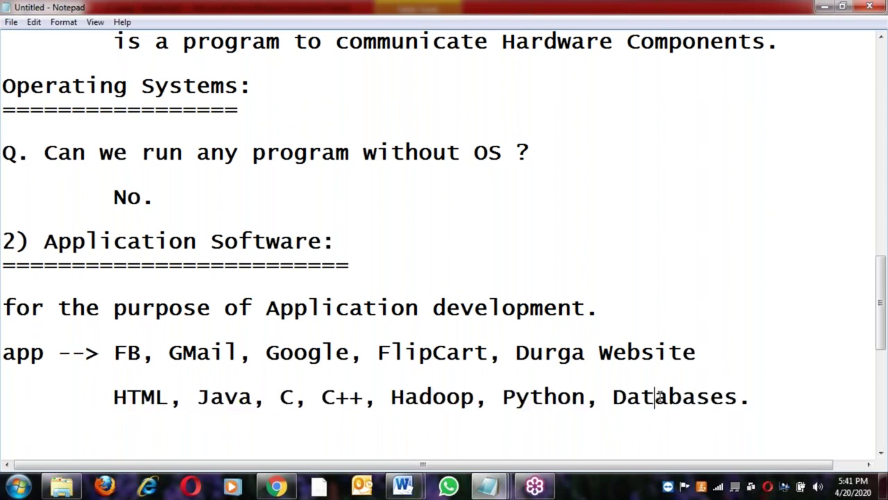
left_click(769, 396)
key("Return")
key("Return")
type("two categories :")
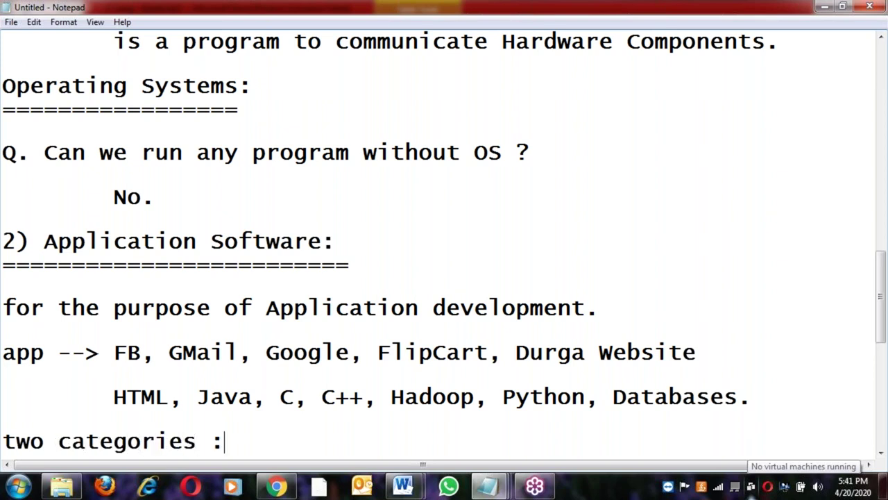
Underline 'two categories :' with '=' and list '1) Frontend Softwares' and '2) Backend Softwares'
key("Return")
type("================")
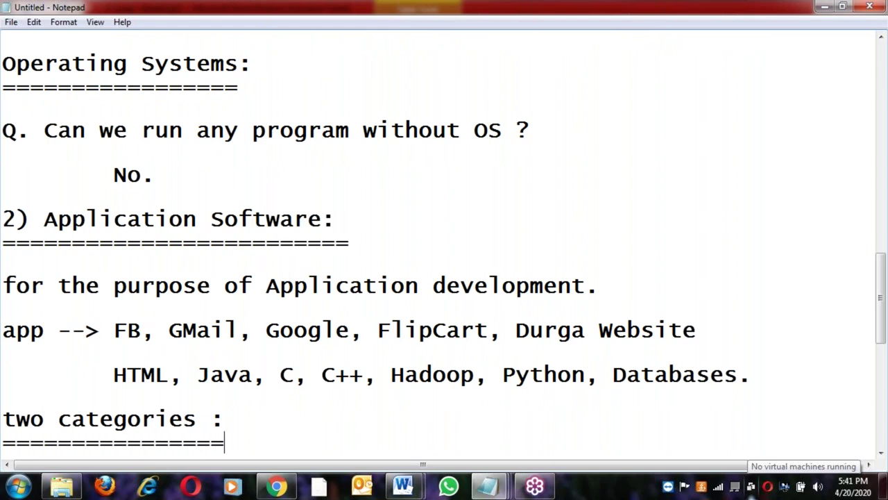
key("Return")
key("Return")
type("1) Front")
key("BackSpace")
type("end S")
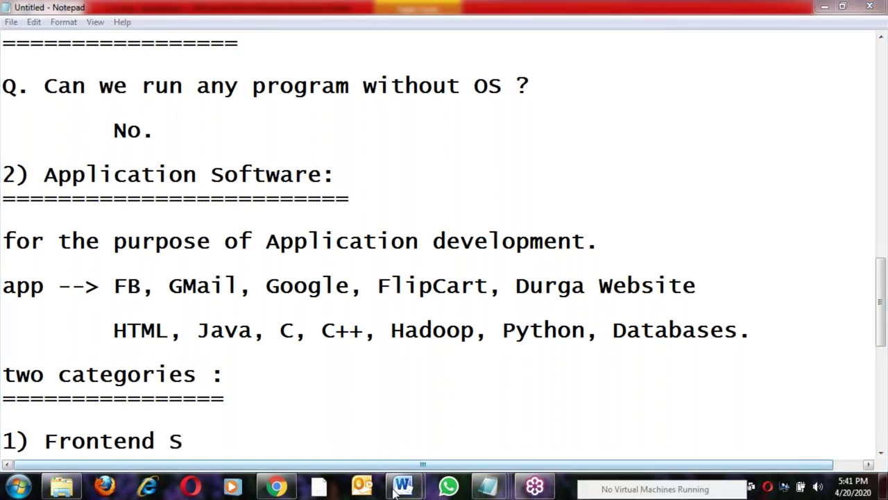
type("oftearw")
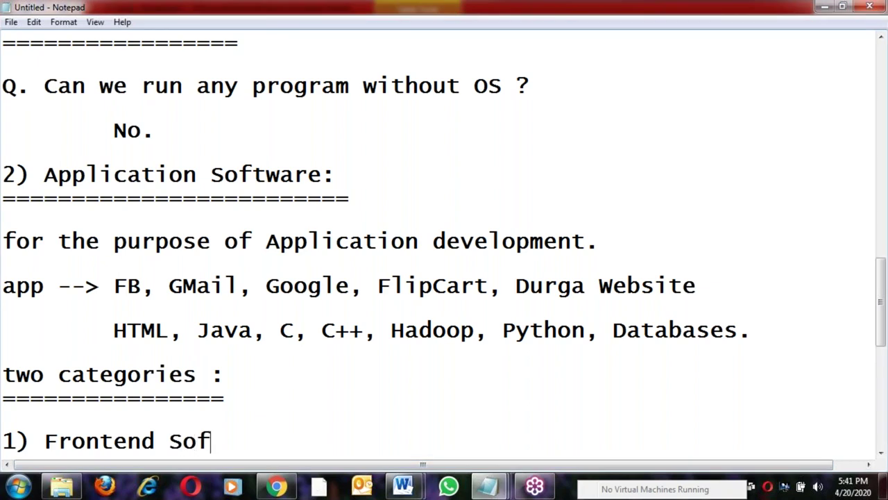
key("BackSpace")
key("BackSpace")
key("BackSpace")
key("BackSpace")
type("wares")
key("Return")
key("Return")
type("2")
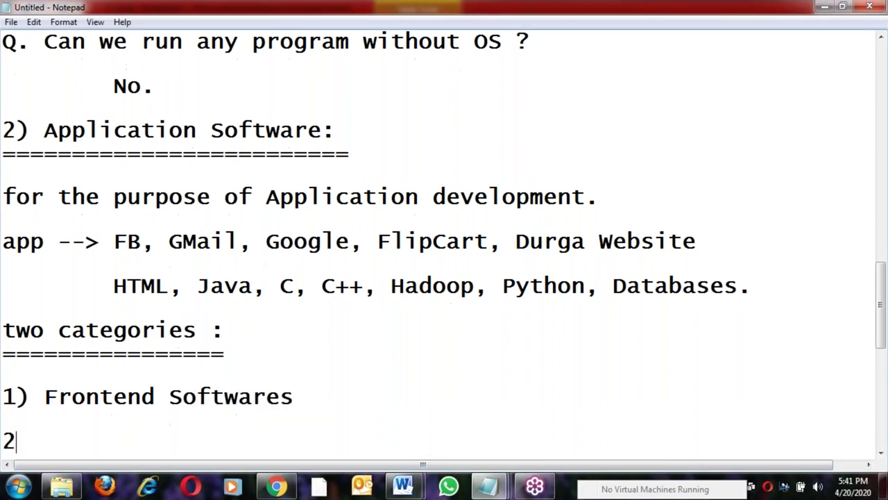
type(") Backen")
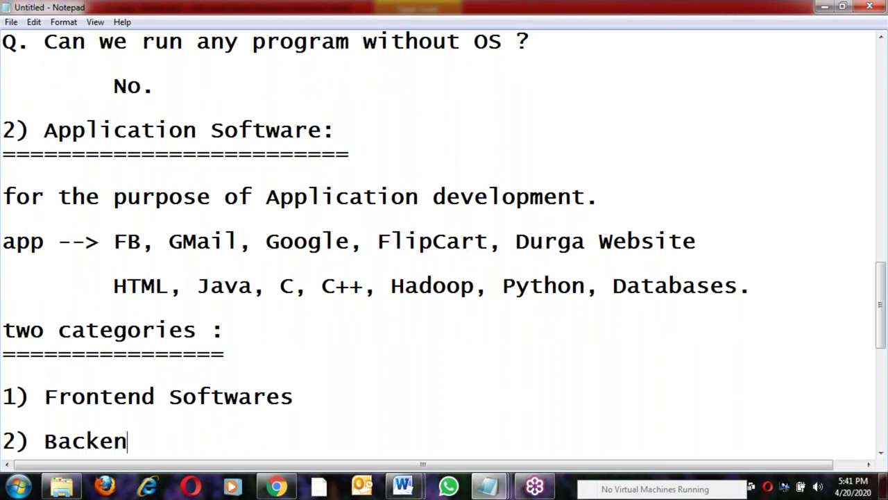
type("d Siftwar")
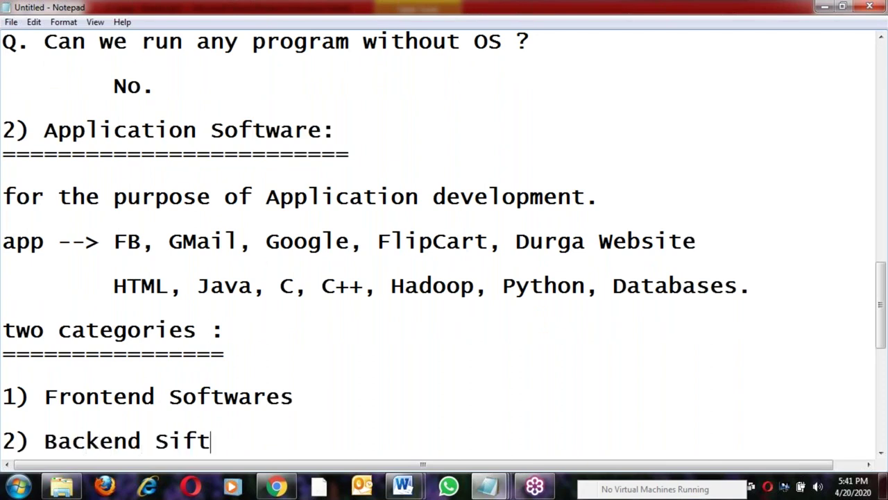
key("Left")
key("Left")
key("Left")
key("Left")
key("BackSpace")
type("o")
key("End")
type("es")
key("Return")
key("Return")
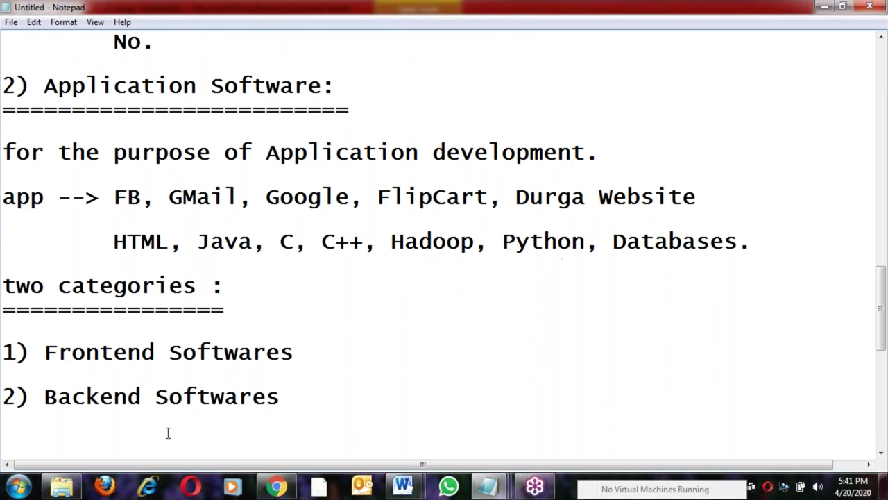
Paste '1) Frontend Softwares:' as a new heading below the list, underlined with '='
left_click(308, 358)
key("shift+Home")
key("ctrl+c")
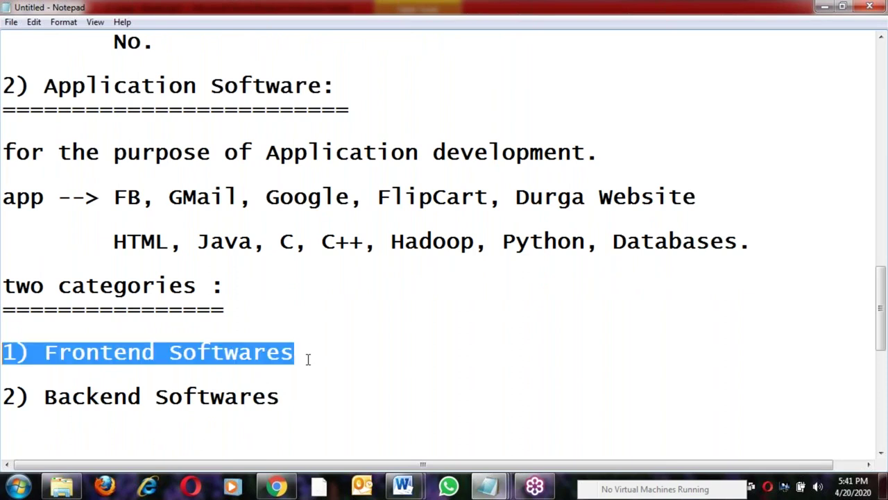
left_click(329, 398)
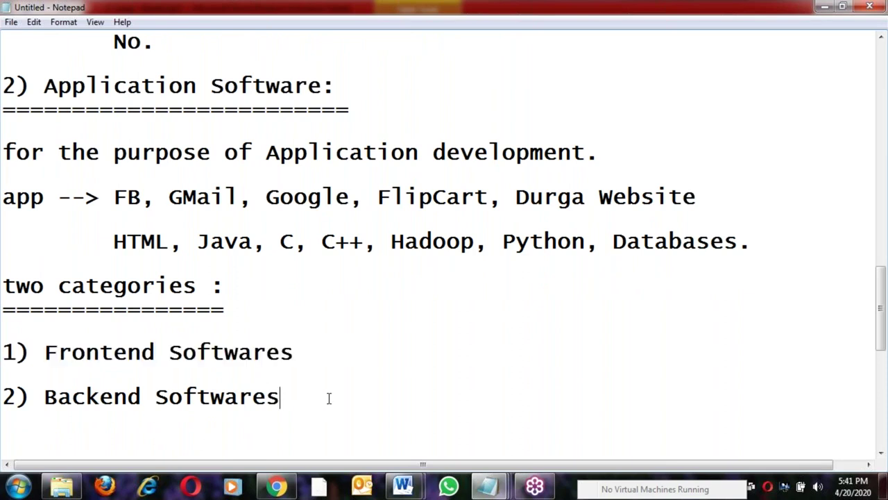
key("Return")
key("ctrl+v")
type(":")
key("Return")
type("======================")
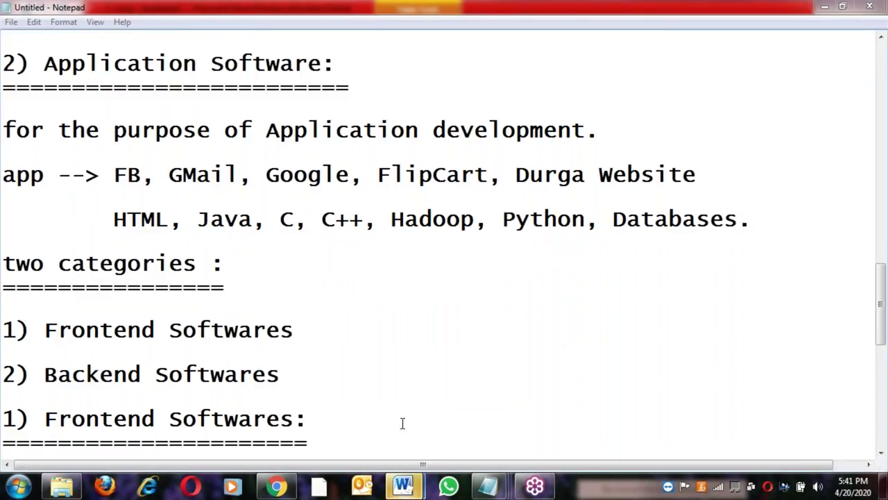
Prepare to minimize the Notepad notes so the desktop shows
mouse_move(404, 486)
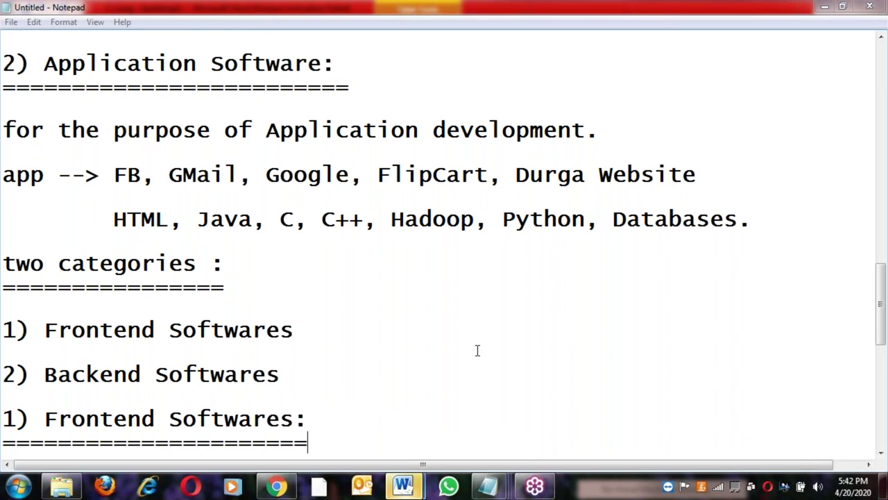
Show the desktop, then bring the Word window Document1 back on screen
key("super+d")
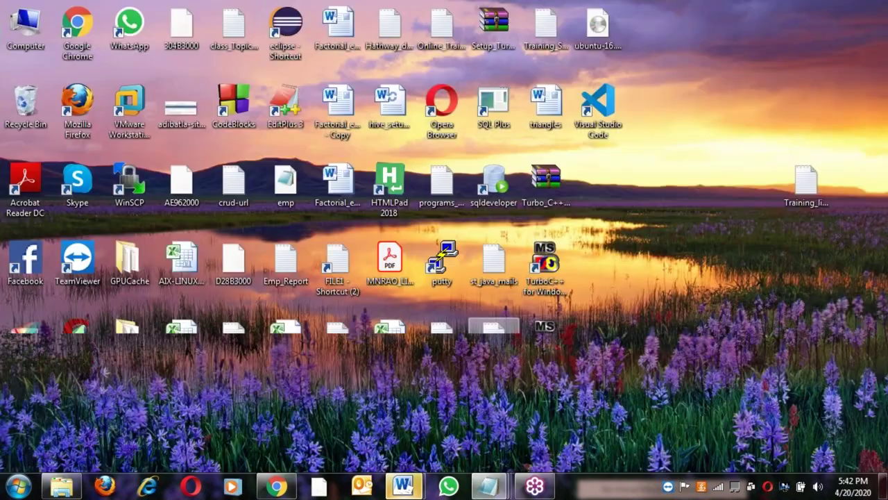
right_click(636, 201)
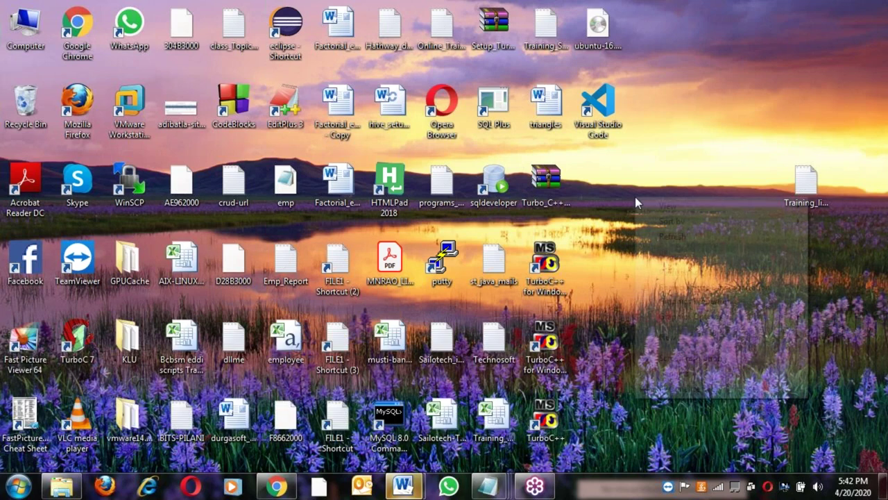
left_click(402, 486)
left_click(476, 409)
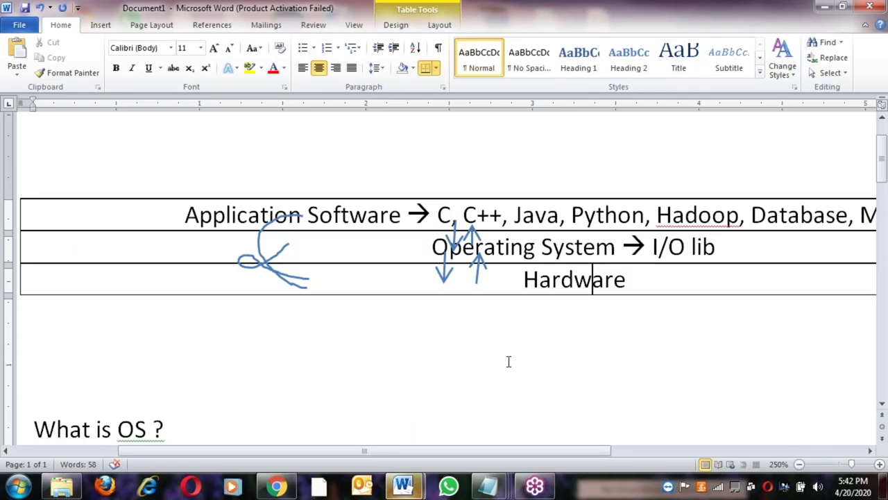
Add an unnumbered empty line after the third answer point about What is OS ?
scroll(317, 396, "down", 4)
scroll(324, 390, "up", 1)
left_click(326, 370)
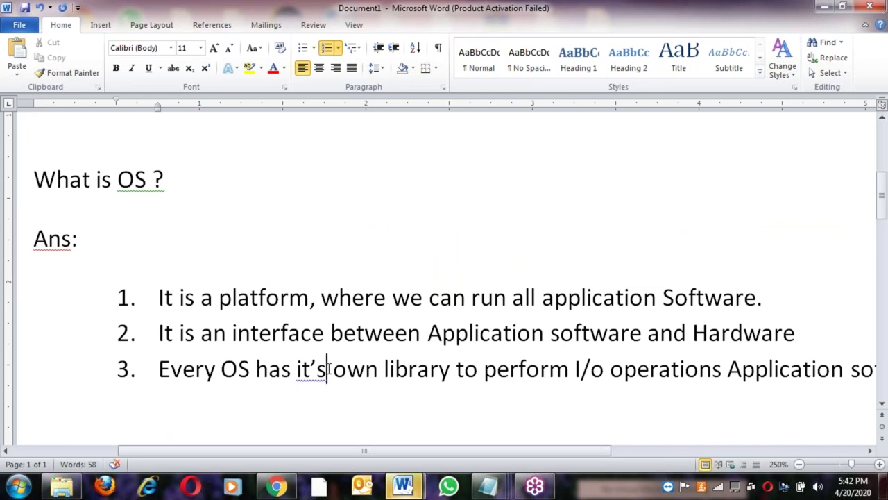
key("End")
key("Return")
key("Return")
key("Return")
key("Return")
key("BackSpace")
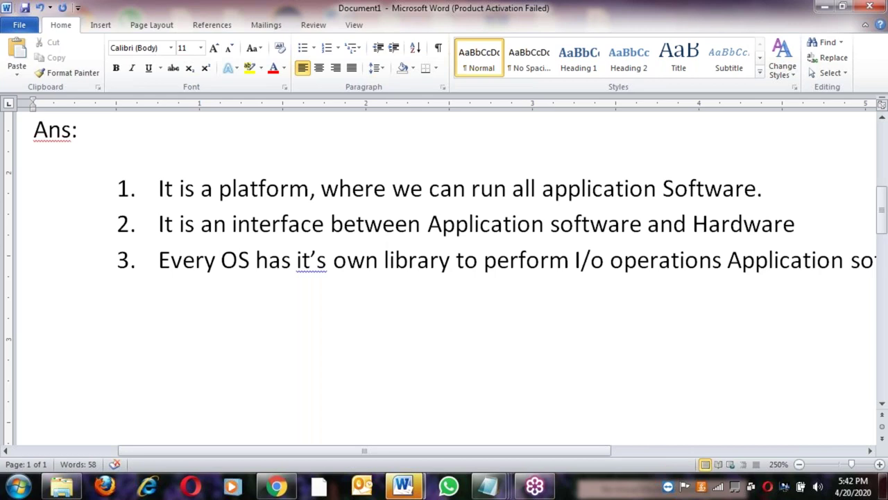
Type the 'Registration Form:' heading with First Name:, Middle Name: and Last Name: labels
type("Registr")
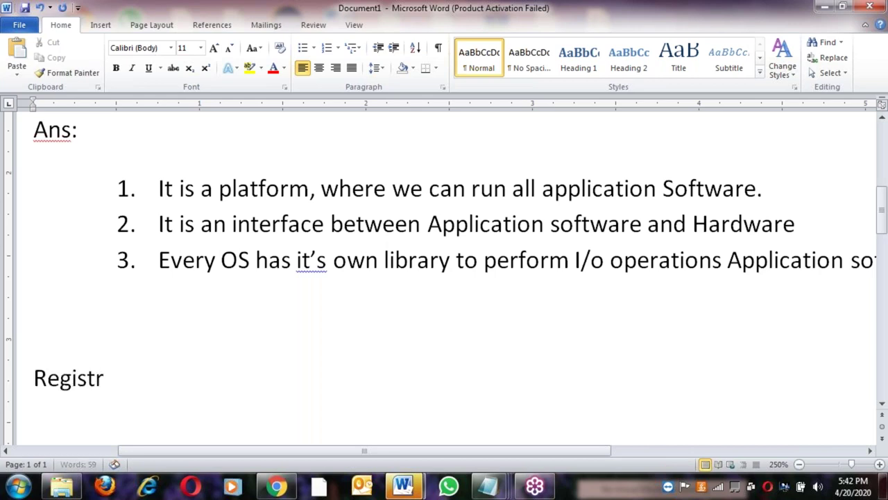
type("ation F")
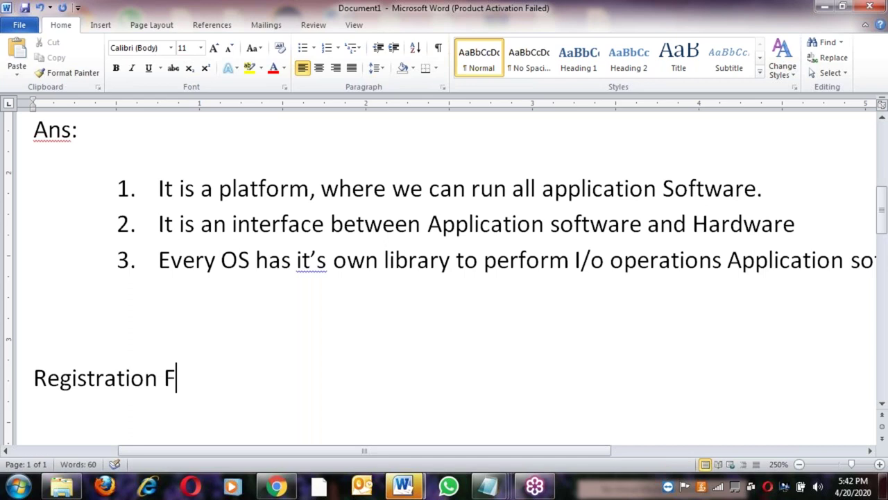
type("orm:")
key("Return")
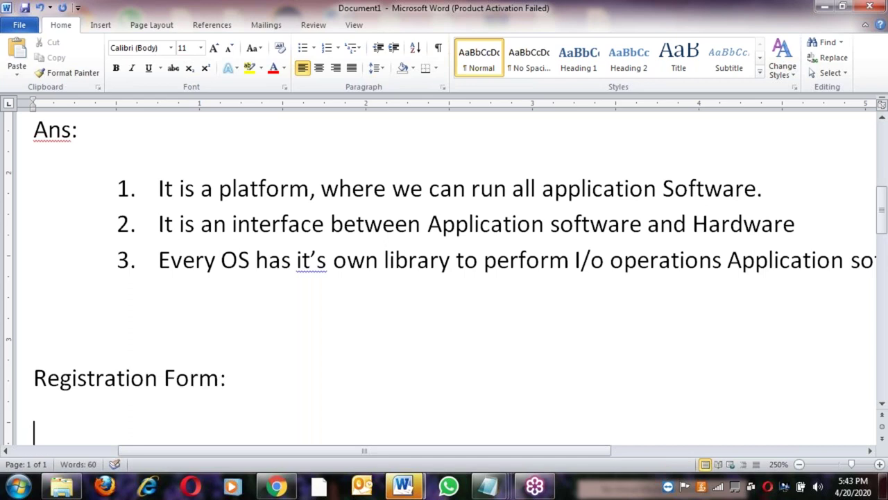
key("Return")
key("Return")
key("BackSpace")
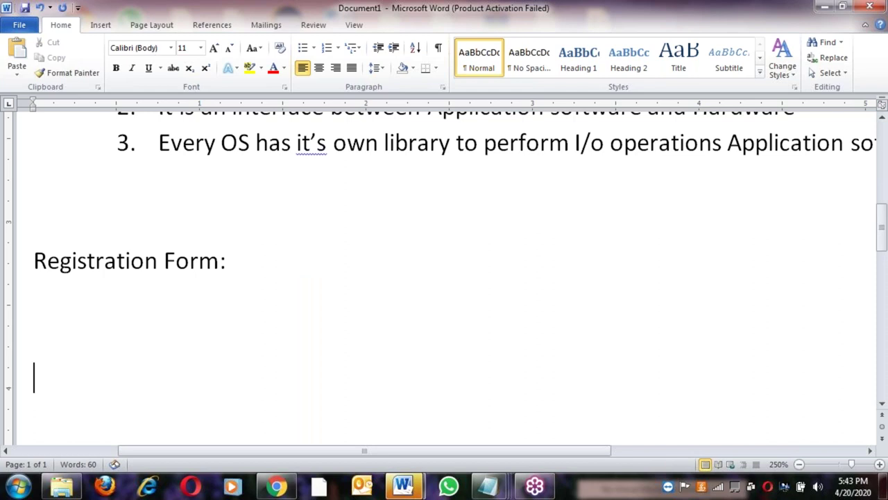
type("First")
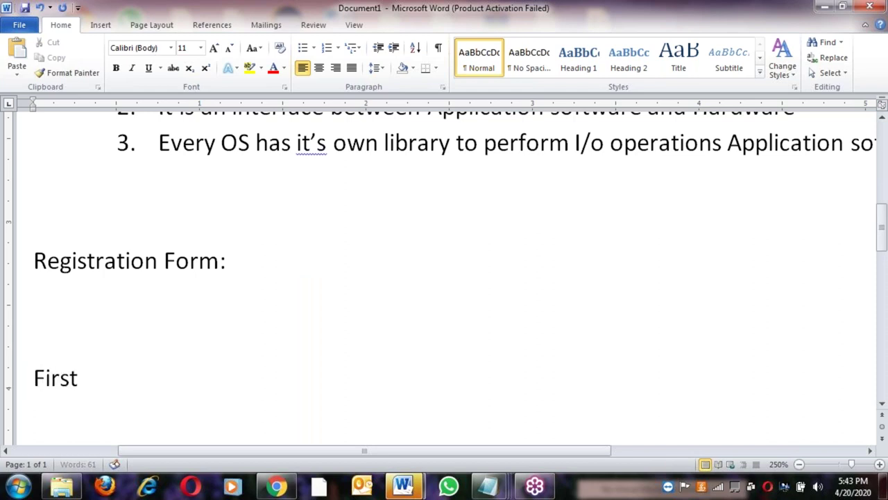
type(" Name:")
key("Return")
type("Middle")
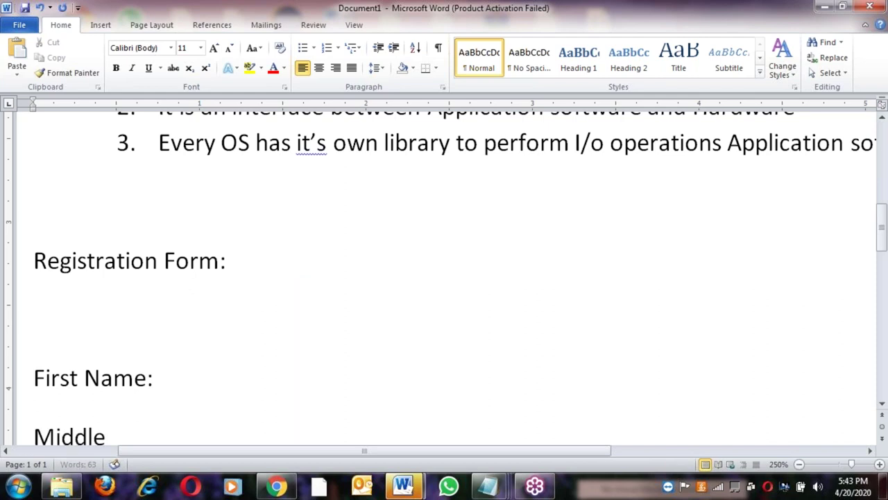
type(" Name:")
key("Return")
type("Last Name:")
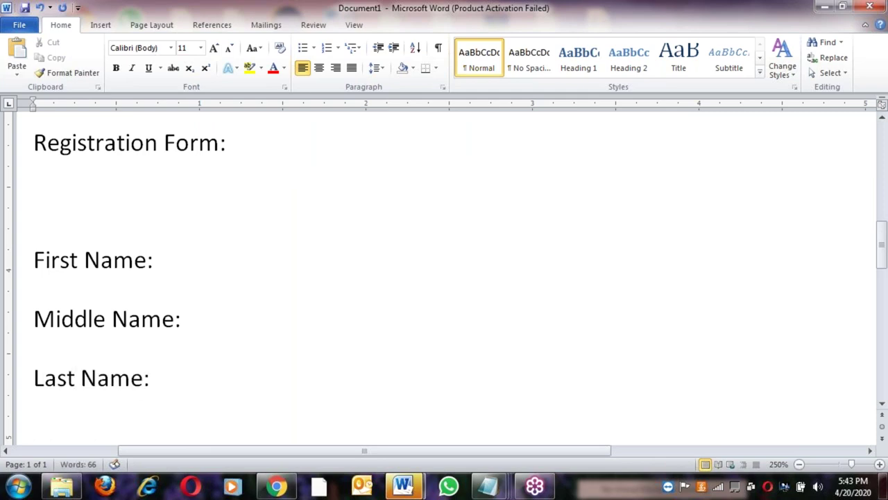
key("Return")
Add Birth Date:, gender: and Contact: labels, then 'submit' below them
type("Birt")
key("BackSpace")
type("rth")
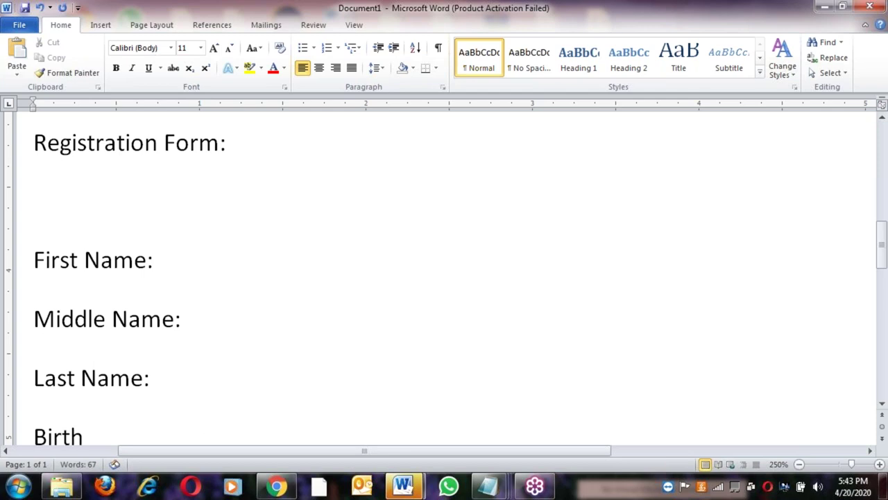
type(" Data")
key("BackSpace")
type("e:")
key("Return")
type("gender:")
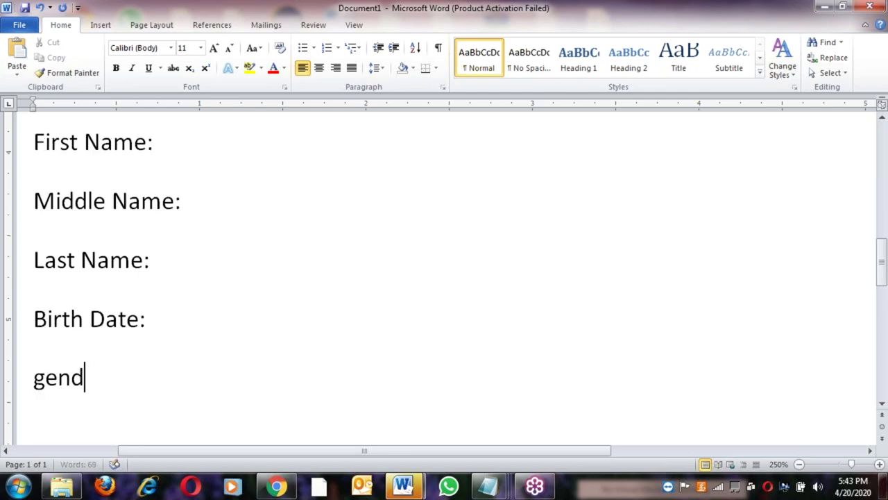
key("Return")
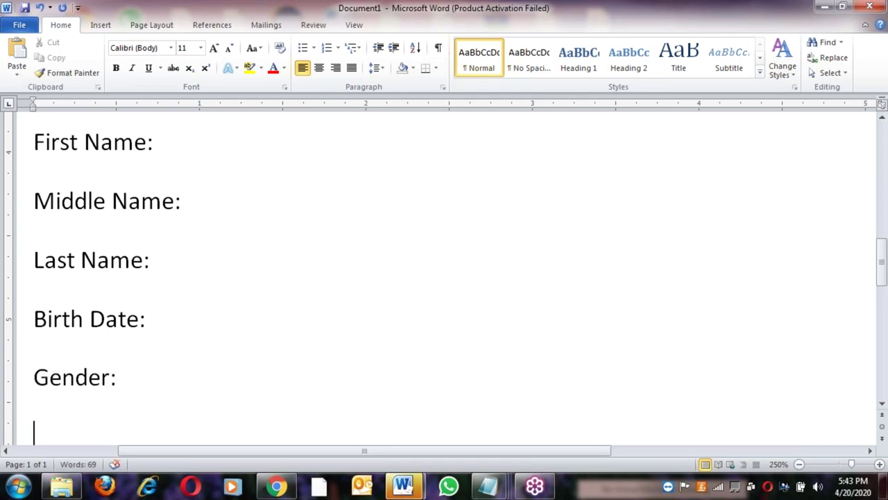
type("Contact:")
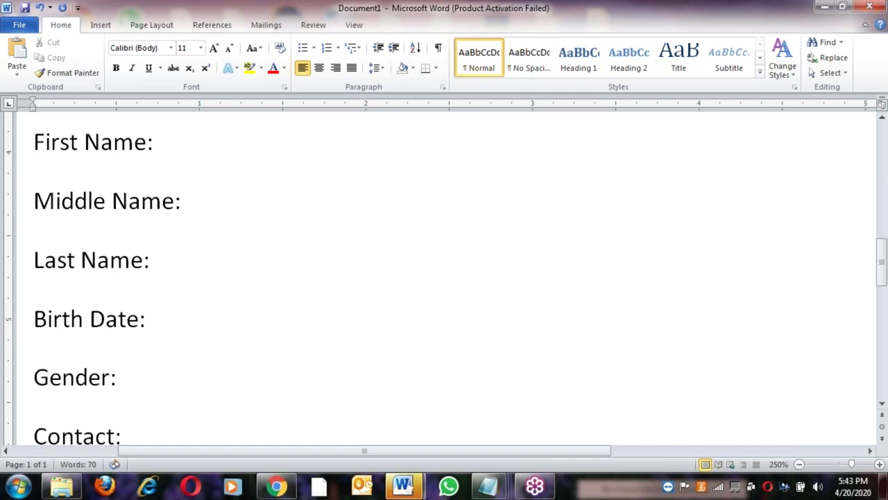
key("Return")
type("subi")
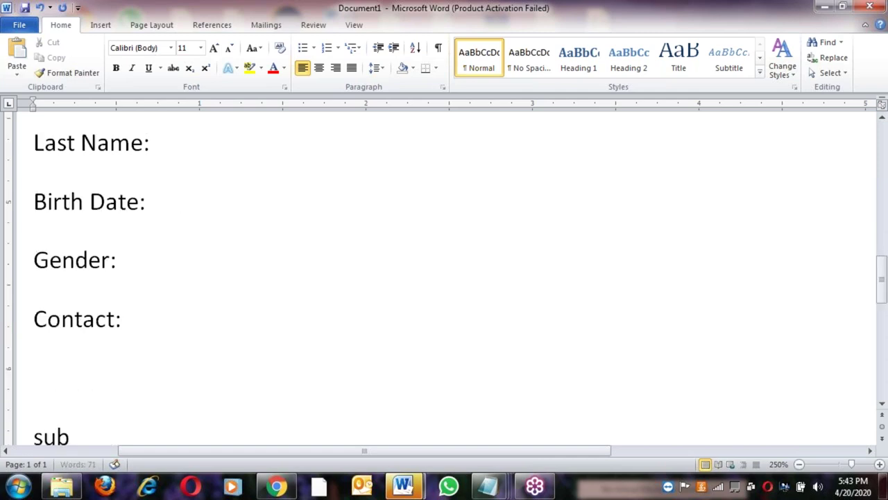
key("BackSpace")
type("mit")
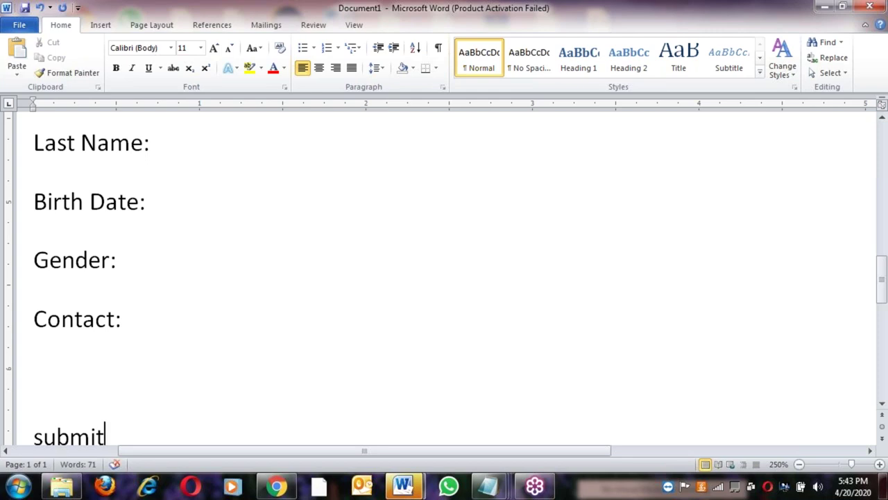
scroll(274, 248, "up", 4)
Fill First Name with xxx and Middle Name, Last Name and Birth Date with xx
left_click(188, 192)
type("xxx")
left_click(206, 251)
type("xx")
left_click(188, 312)
type("xx")
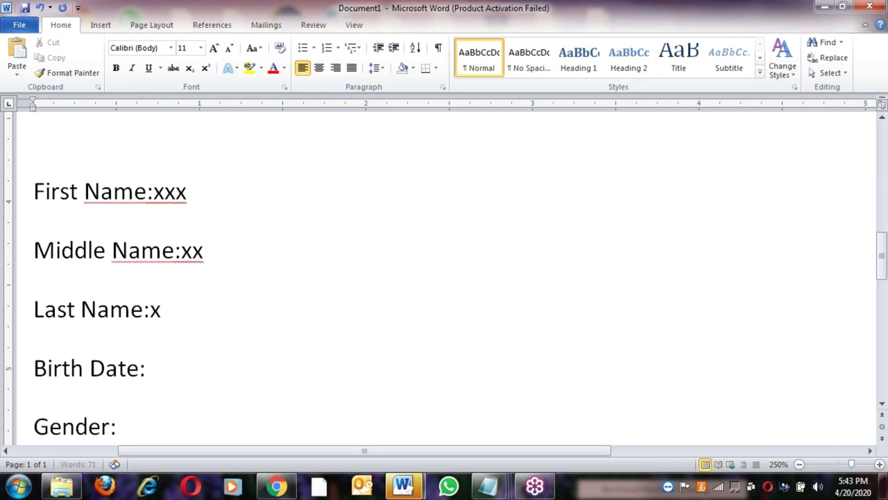
left_click(192, 365)
type("xx")
Fill the Gender and Contact fields with the placeholder xx
scroll(208, 278, "down", 4)
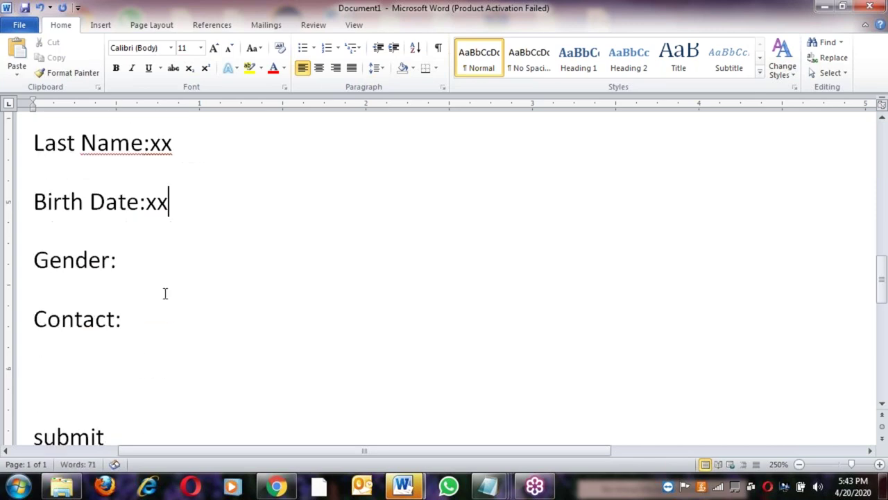
left_click(139, 261)
type("xx")
left_click(166, 323)
type("xx")
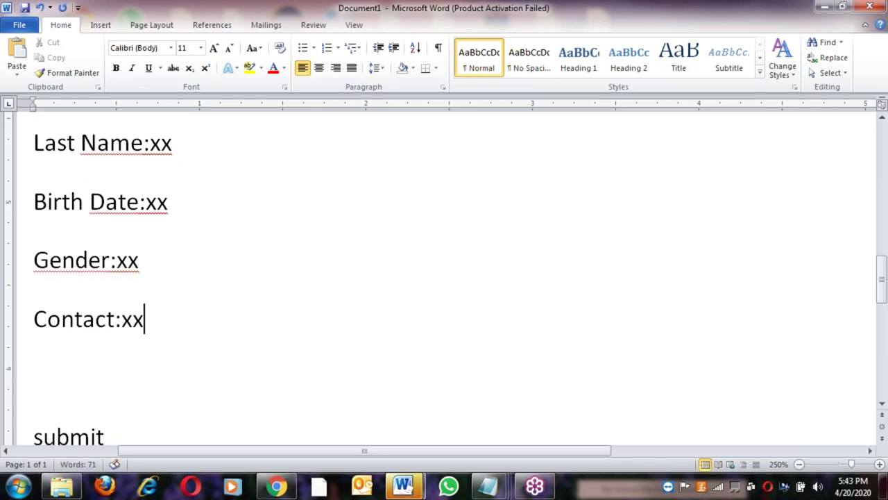
Review the form lines, then place the insertion point between First Name: and xxx
scroll(149, 292, "down", 4)
left_click(154, 292)
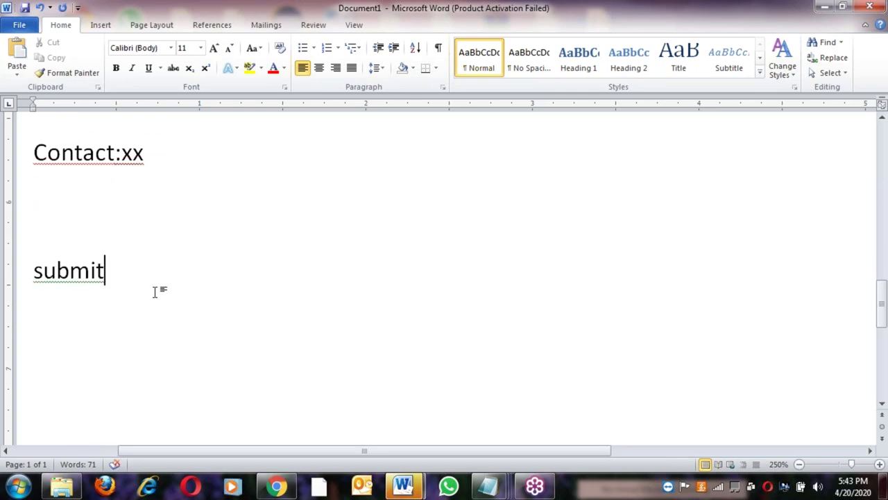
scroll(156, 292, "up", 2)
left_click(182, 254)
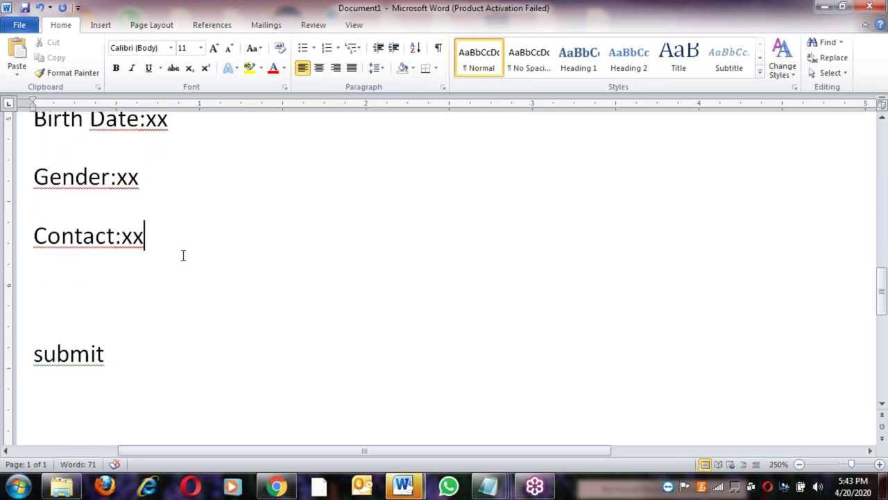
scroll(184, 256, "up", 2)
scroll(183, 255, "up", 2)
left_click_drag(155, 402, 27, 163)
left_click(109, 225)
scroll(123, 278, "up", 2)
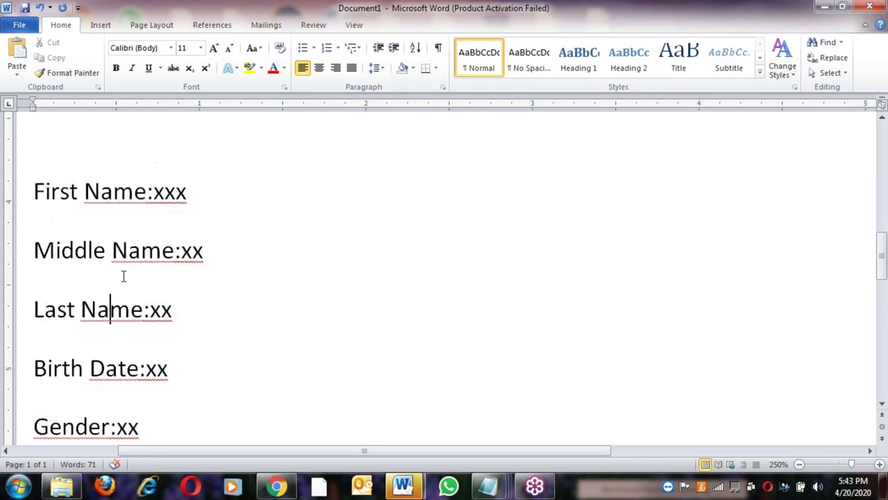
left_click(154, 195)
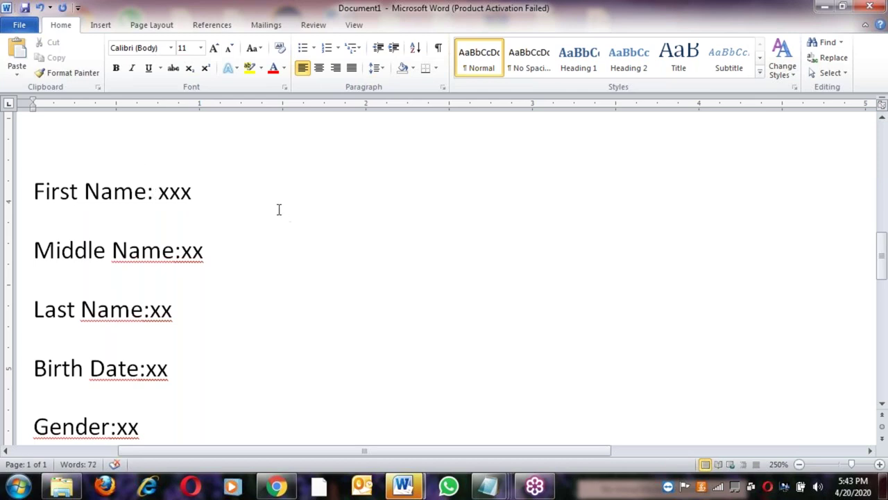
Insert a Can (cylinder) shape and position it right of the form fields
left_click(101, 25)
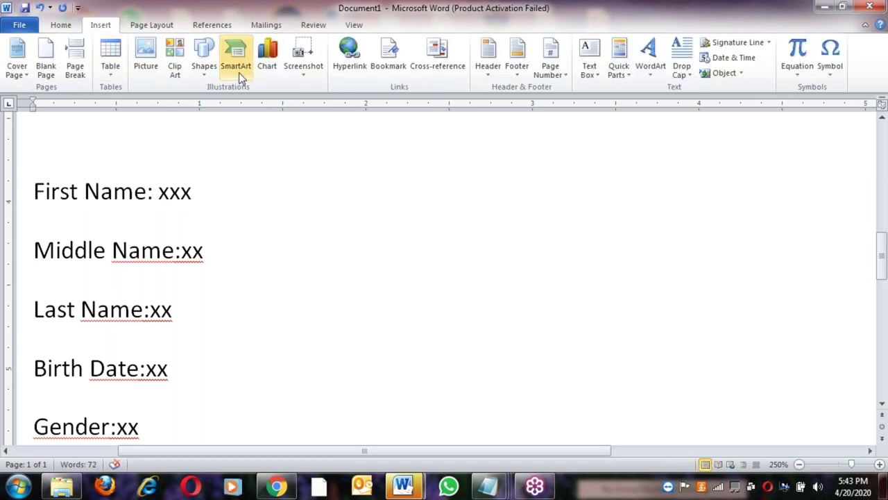
left_click(204, 59)
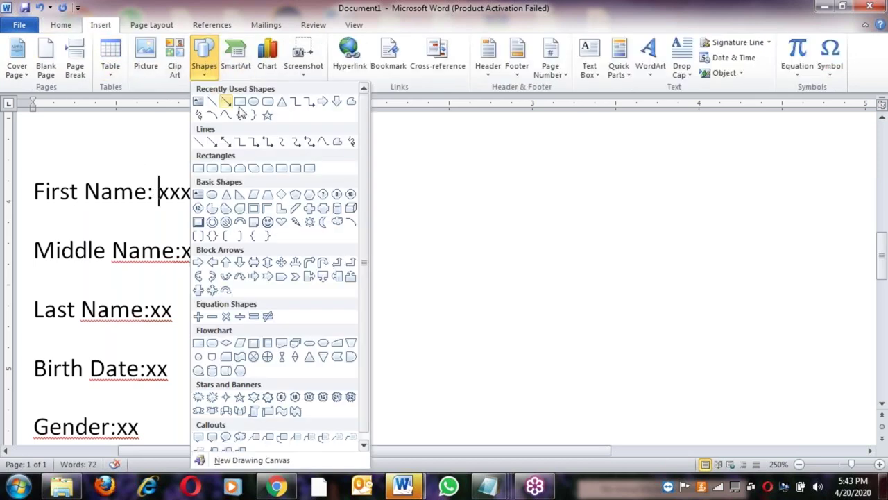
left_click(336, 208)
left_click(438, 293)
mouse_move(490, 325)
left_mouse_down()
mouse_move(568, 317)
mouse_move(558, 314)
left_mouse_up()
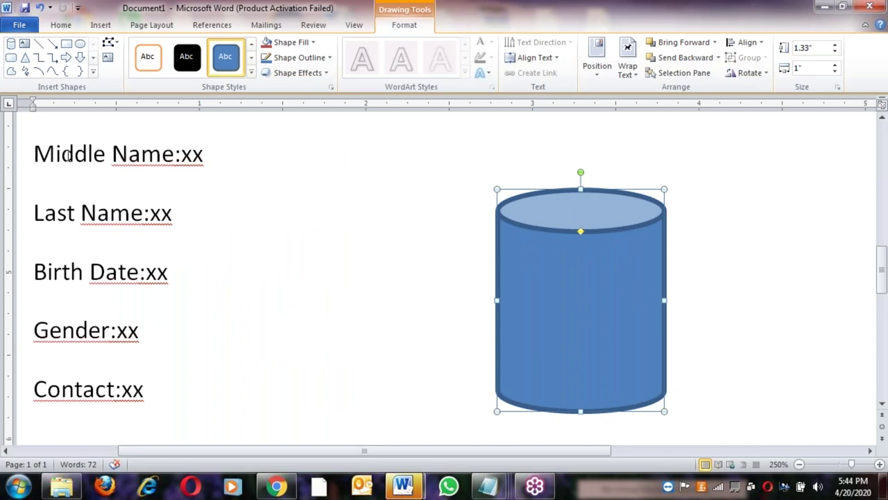
Draw a Scribble curve from Middle Name:xx to the top of the cylinder
left_click(25, 71)
mouse_move(167, 178)
left_mouse_down()
mouse_move(245, 145)
mouse_move(399, 142)
mouse_move(513, 169)
mouse_move(544, 190)
left_mouse_up()
left_click(444, 240)
left_click(605, 307)
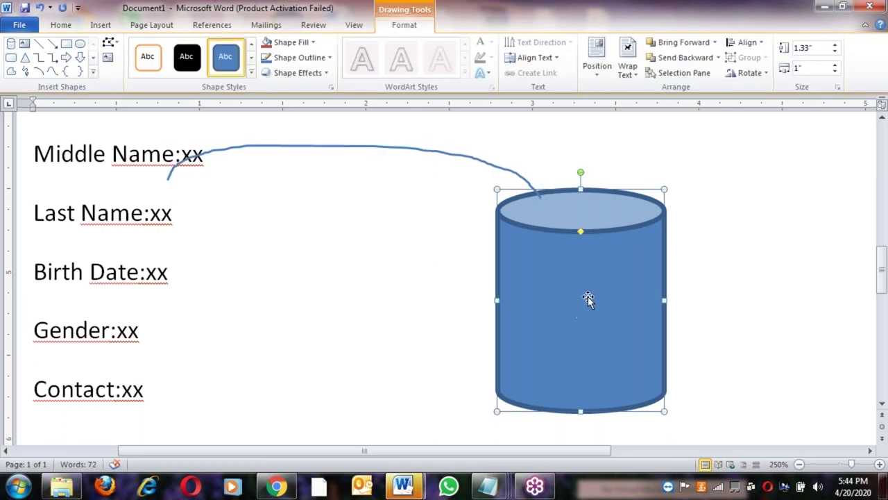
left_click(155, 342)
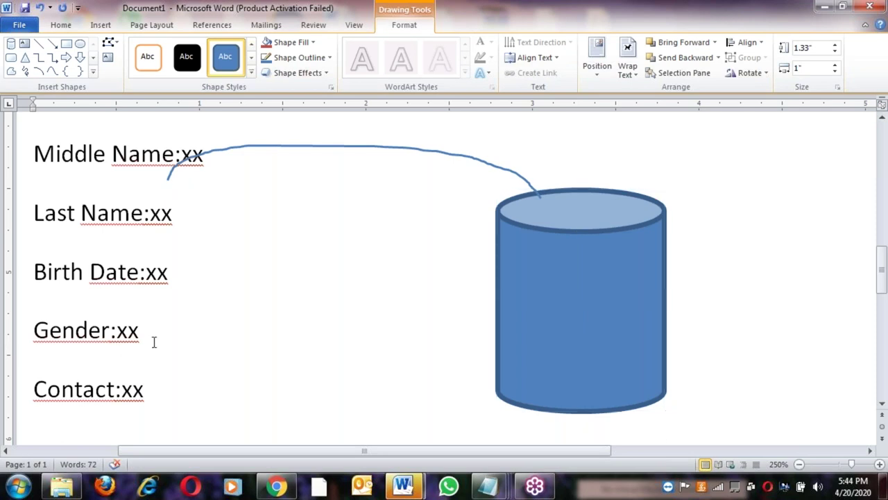
scroll(163, 285, "down", 1)
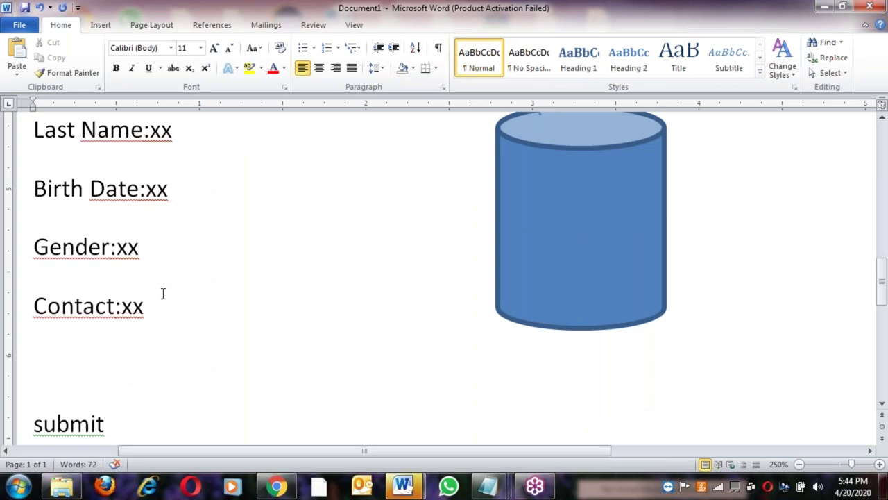
left_click(165, 314)
left_click(552, 264)
scroll(562, 317, "up", 1)
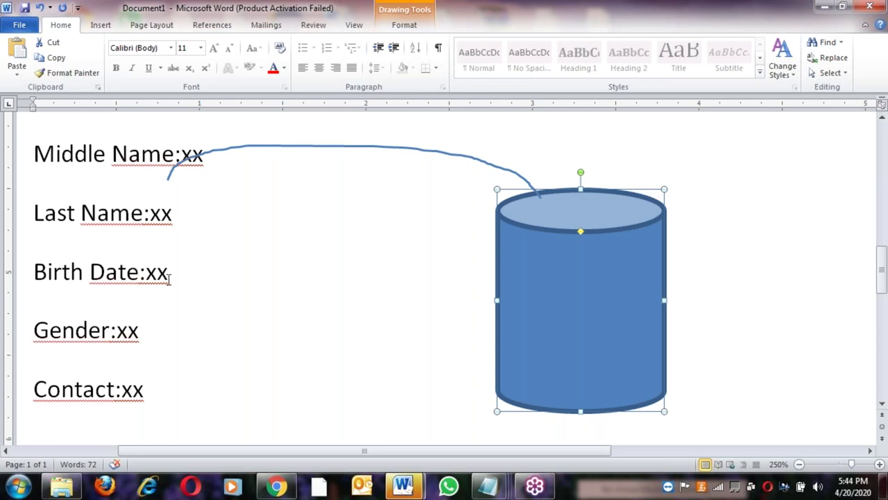
left_click(184, 308)
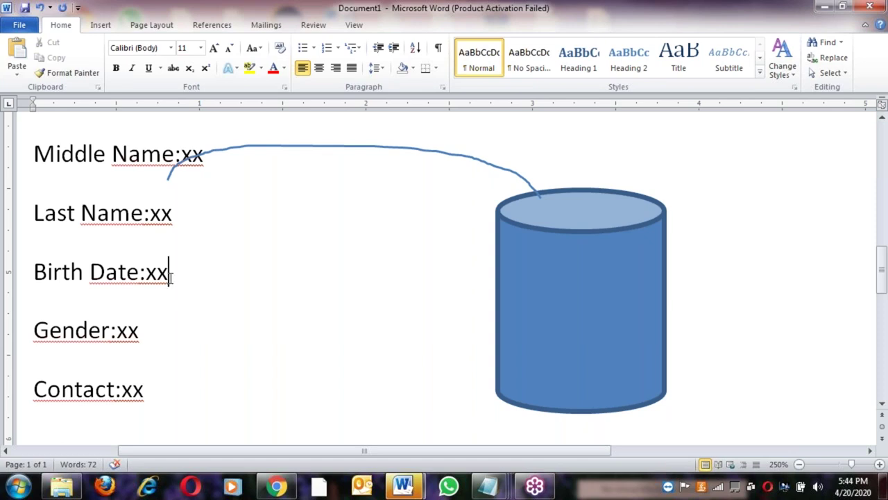
left_click(580, 299)
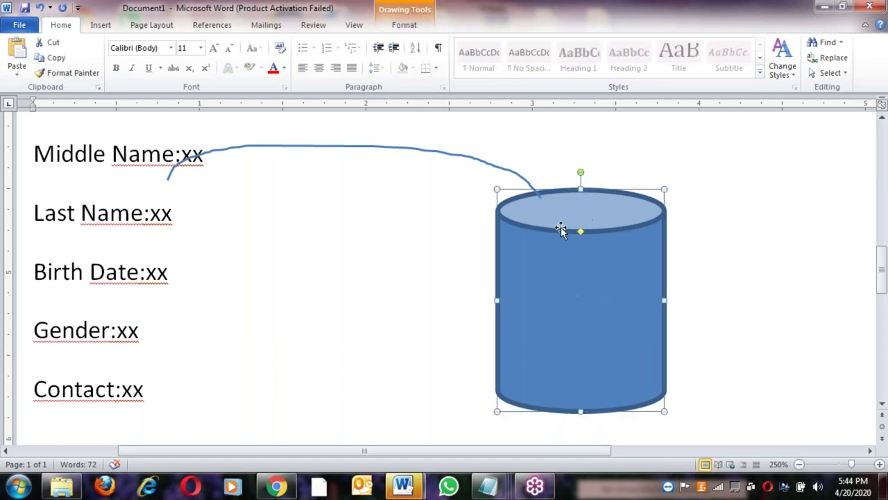
left_click(153, 342)
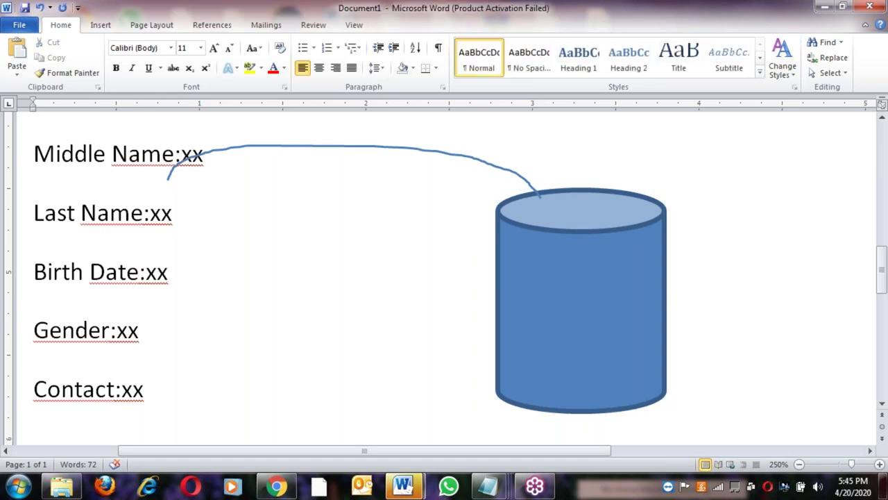
mouse_move(497, 491)
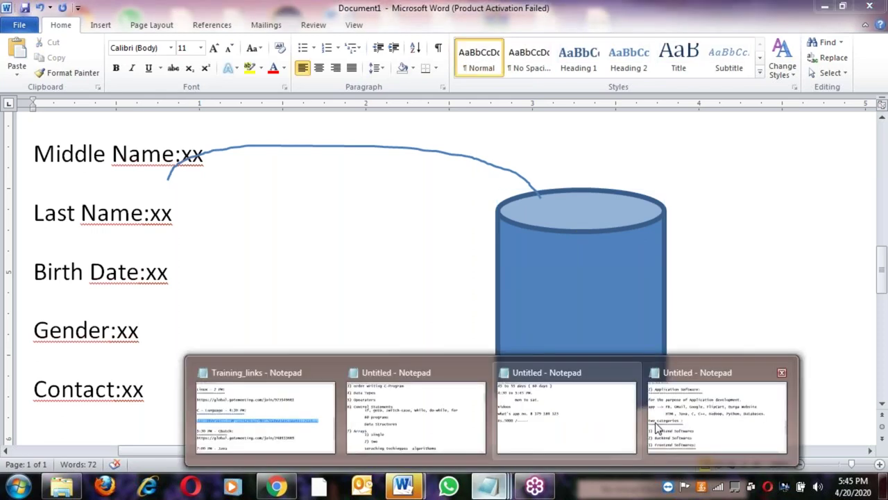
left_click(659, 418)
Under Frontend Softwares, type 'it interacts with end users and collects data' and 'stores backend'
scroll(659, 419, "down", 1)
left_click(332, 304)
key("Return")
key("Return")
type("it inte")
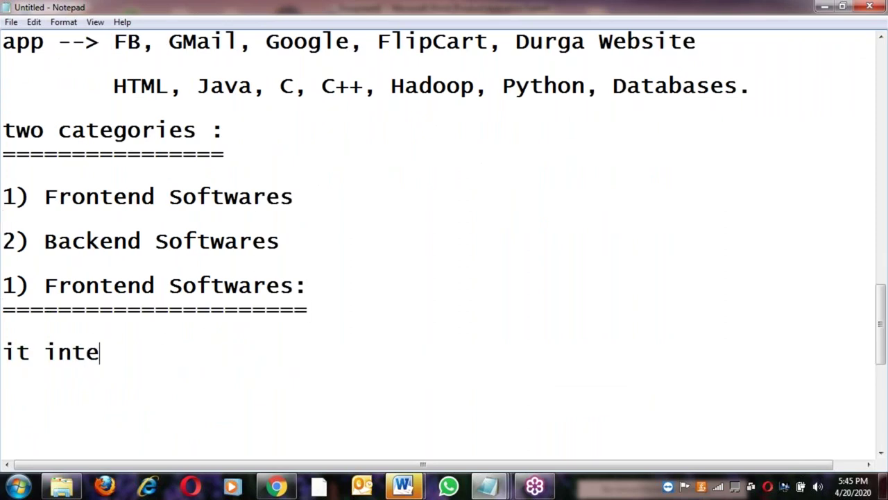
type("racts with end user")
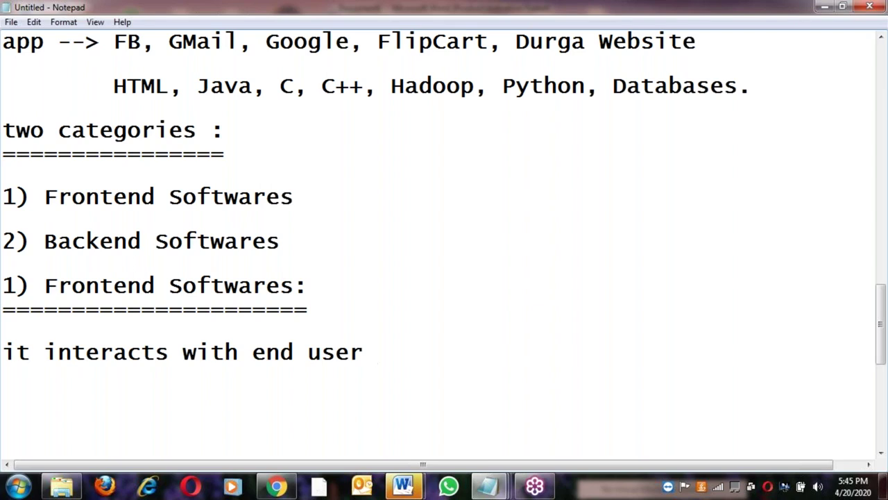
key("BackSpace")
type("s and collects data")
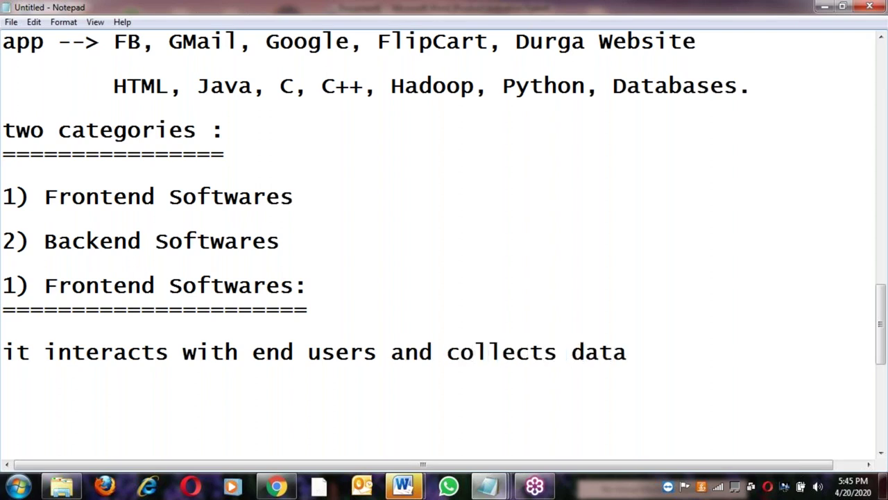
key("Return")
type("stores backend")
Add a '2) Backend Softwares:' heading underlined with '====================' below the frontend notes
key("Return")
key("Return")
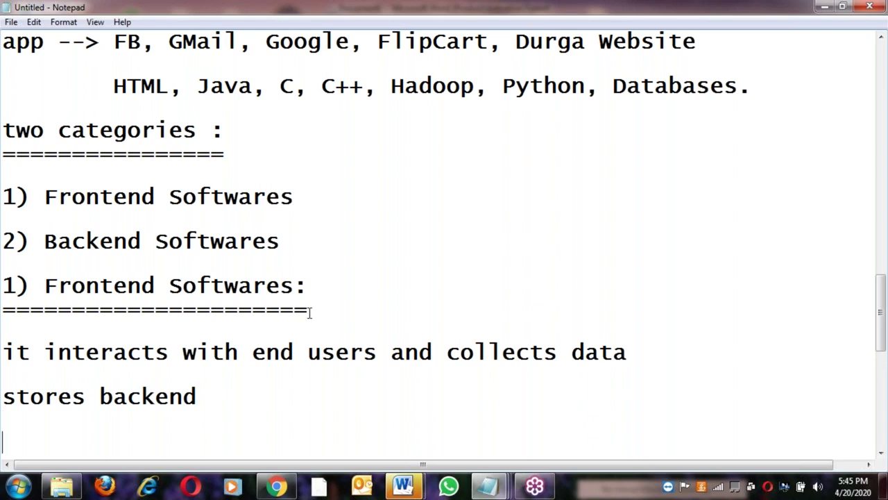
key("shift+Home")
key("ctrl+c")
left_click(224, 402)
key("Down")
key("Down")
key("ctrl+v")
type(":")
key("Return")
type("====================")
key("Return")
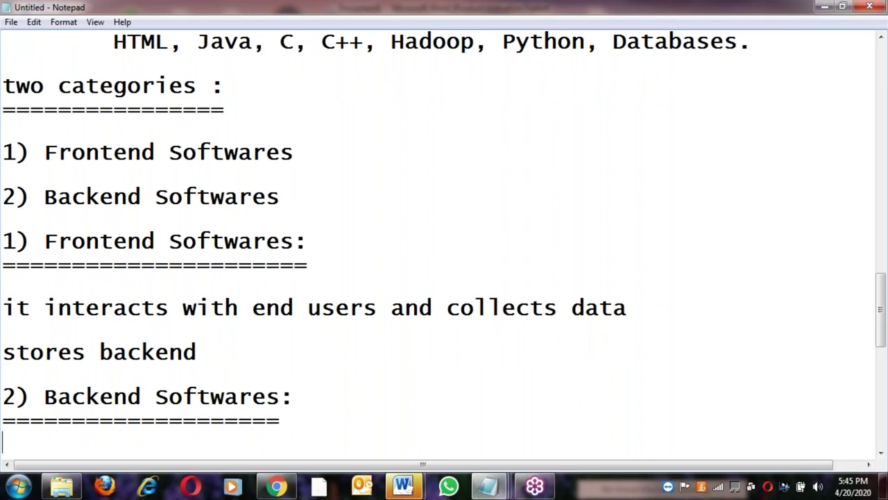
key("Return")
Preview the open Word windows, then indent the empty line under the Backend heading
left_click(408, 488)
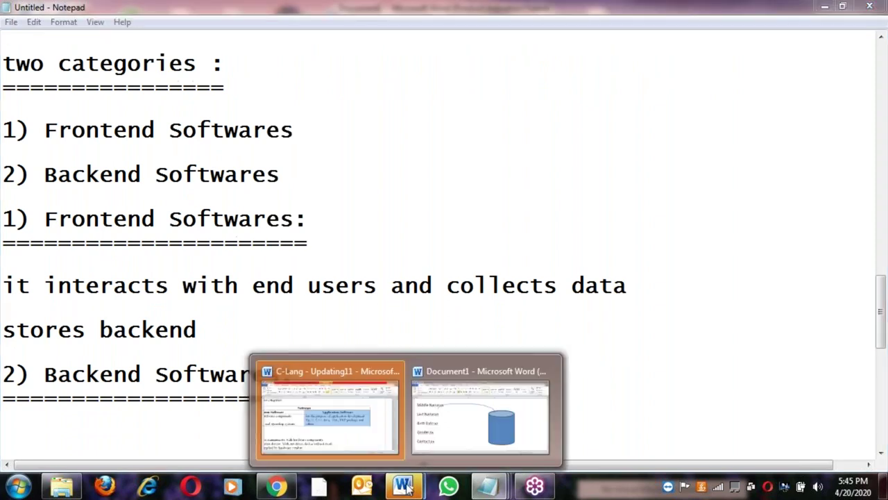
left_click(409, 487)
left_click(409, 487)
left_click(410, 486)
left_click(411, 486)
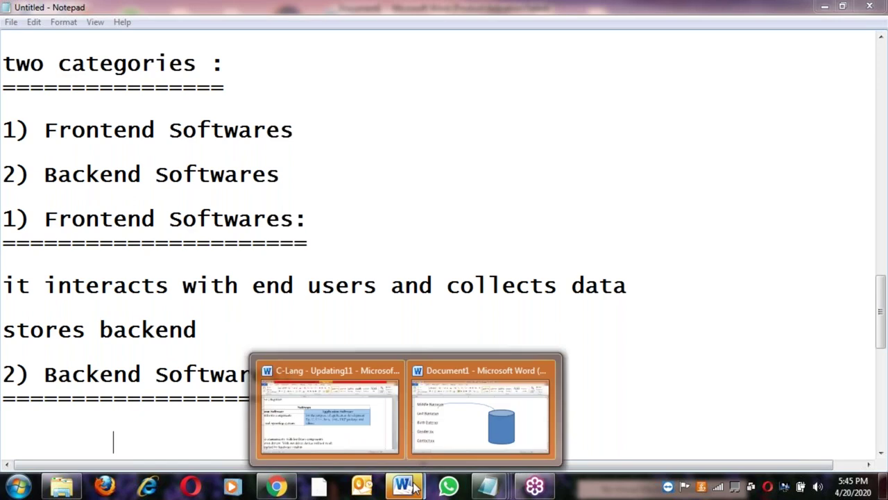
mouse_move(418, 369)
mouse_move(418, 475)
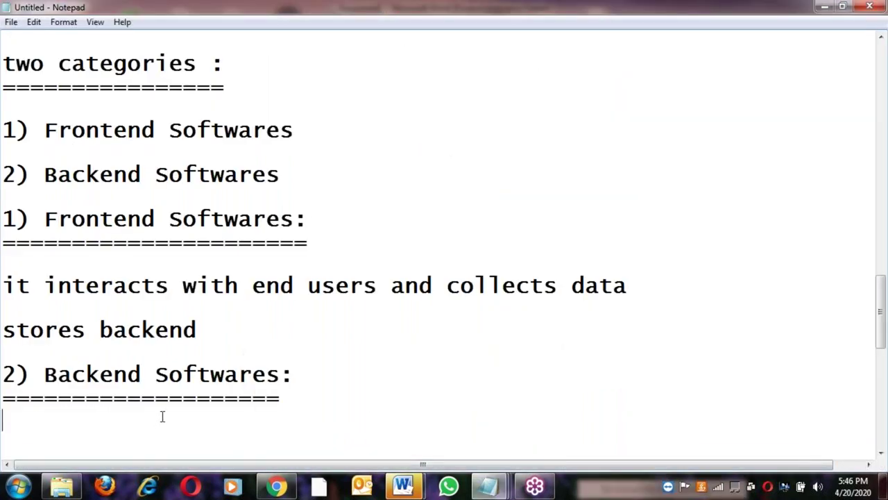
key("Tab")
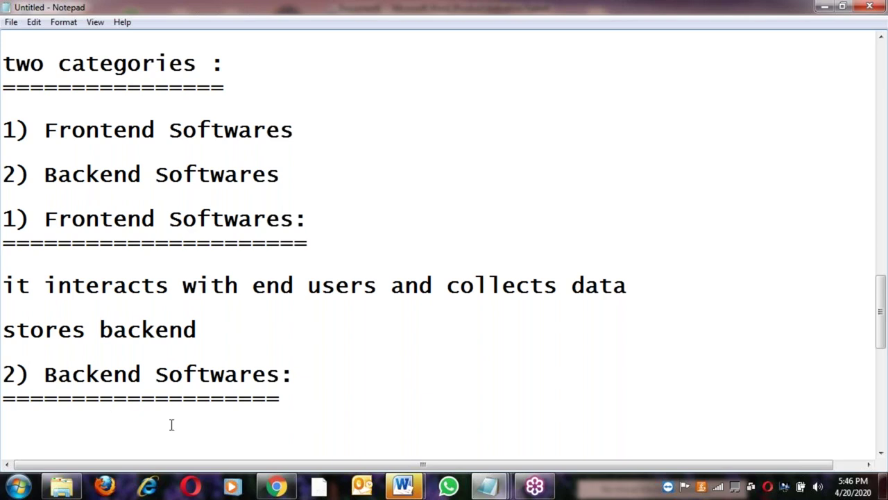
Describe Backend Softwares as 'to store and maintain data.' and start an indented new line
type("to stor")
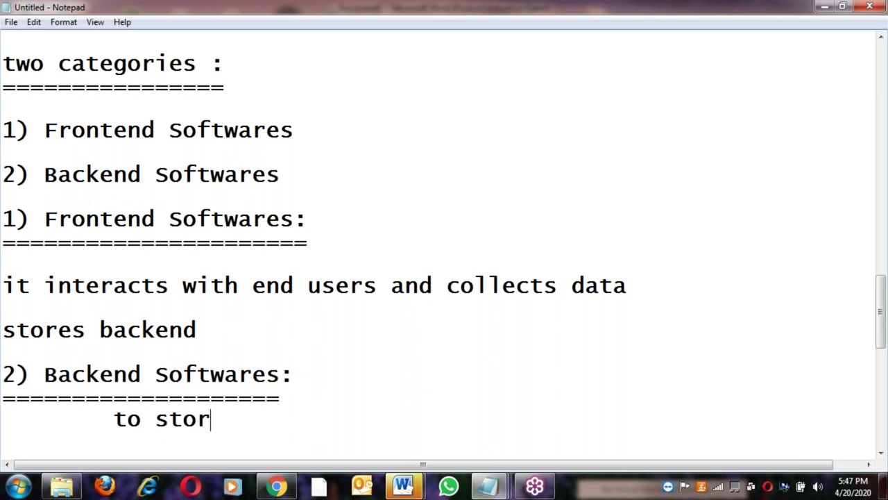
type("e and main")
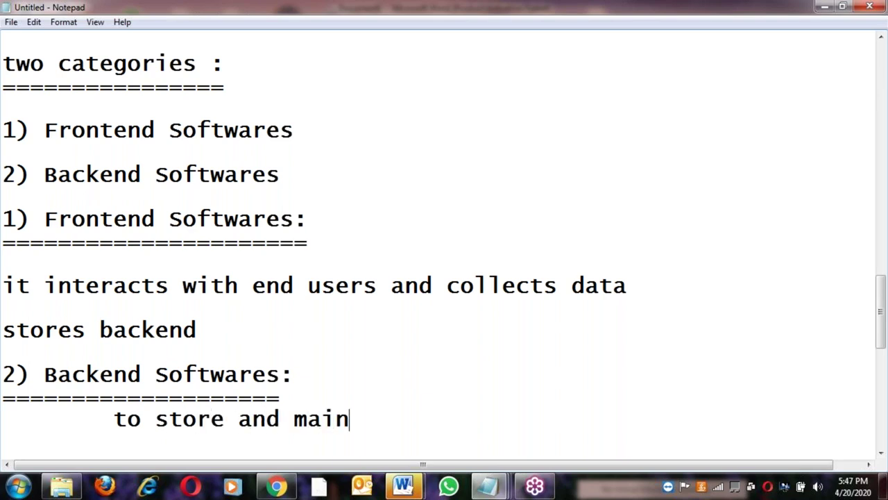
type("tain data,")
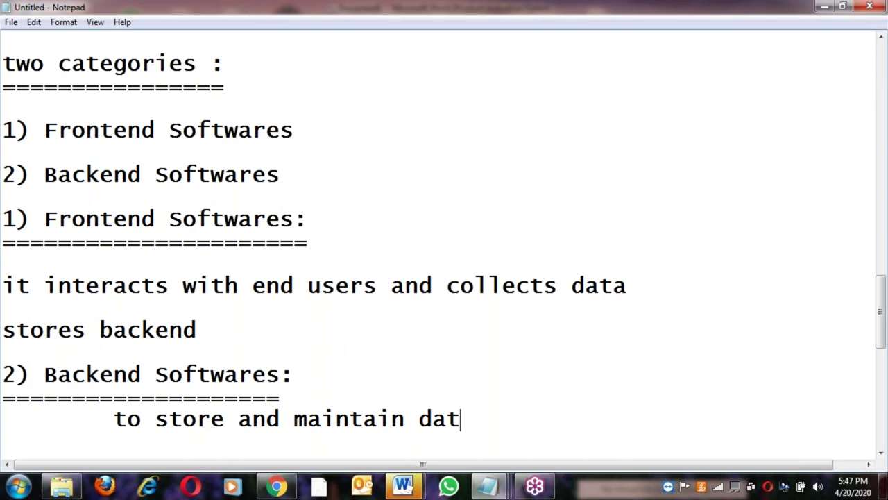
key("Return")
key("BackSpace")
key("BackSpace")
type(".")
key("Return")
key("Tab")
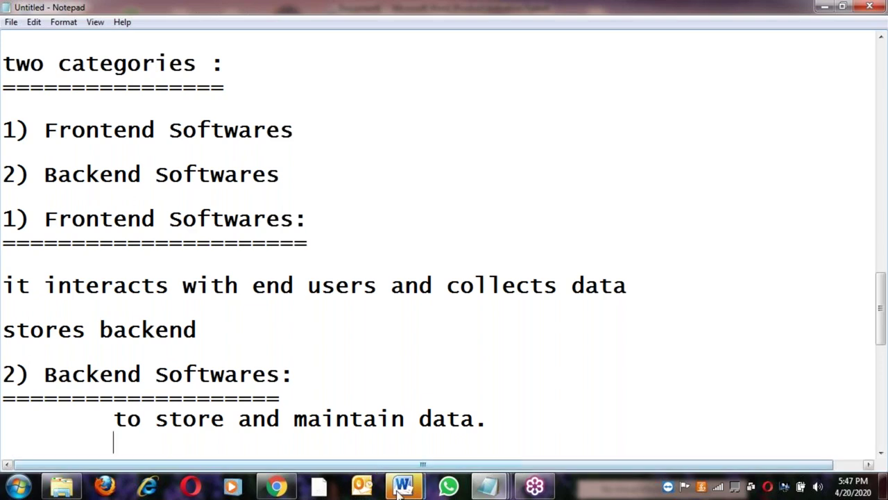
Add 'profile' on an indented line below the backend description, then start another indented line
mouse_move(400, 491)
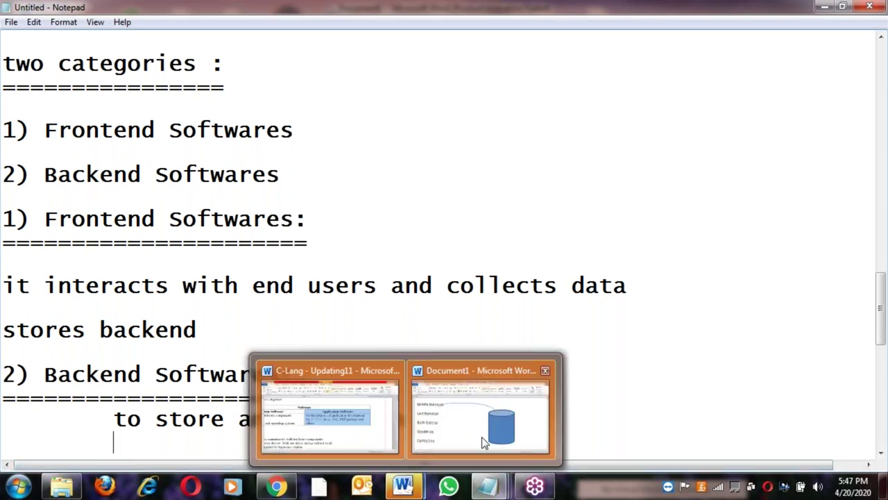
mouse_move(482, 438)
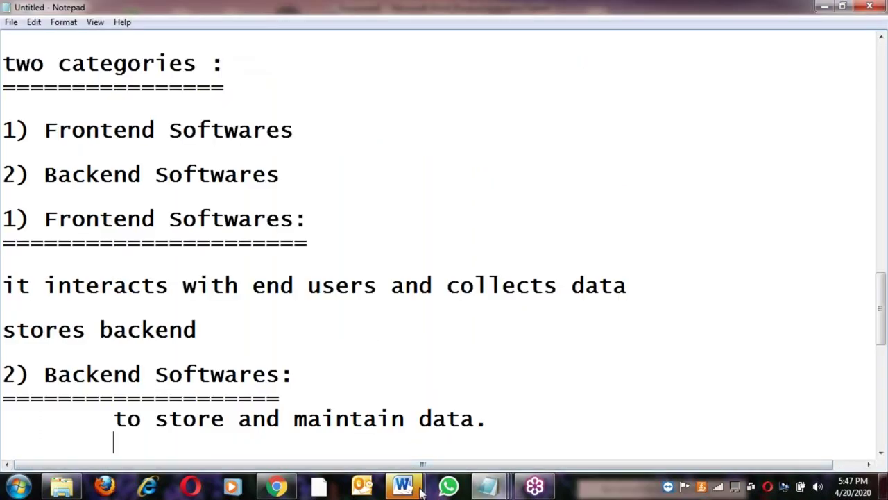
mouse_move(514, 437)
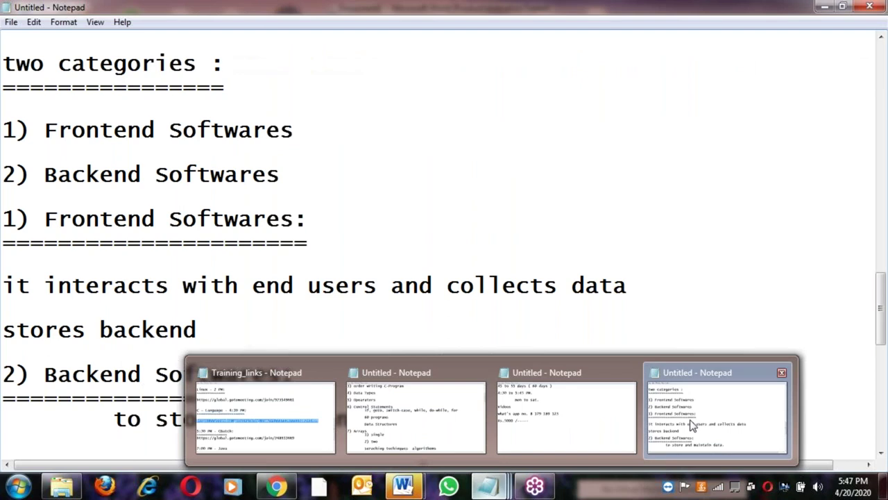
left_click(718, 413)
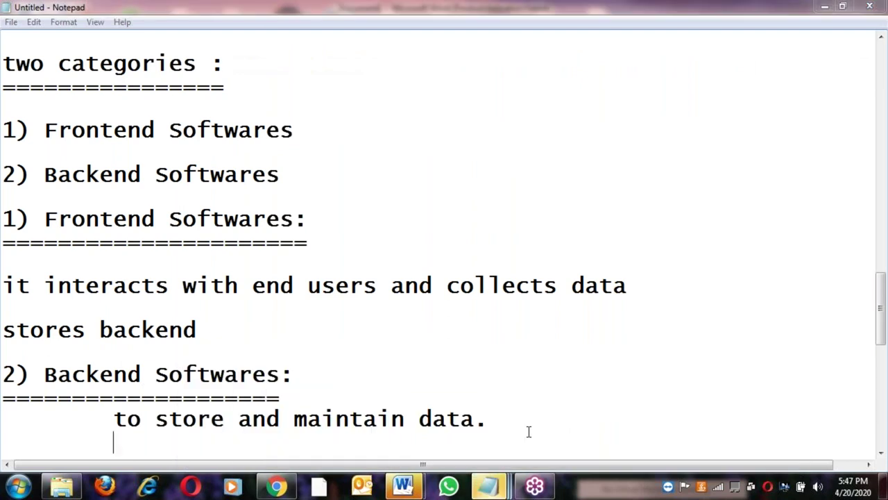
mouse_move(489, 485)
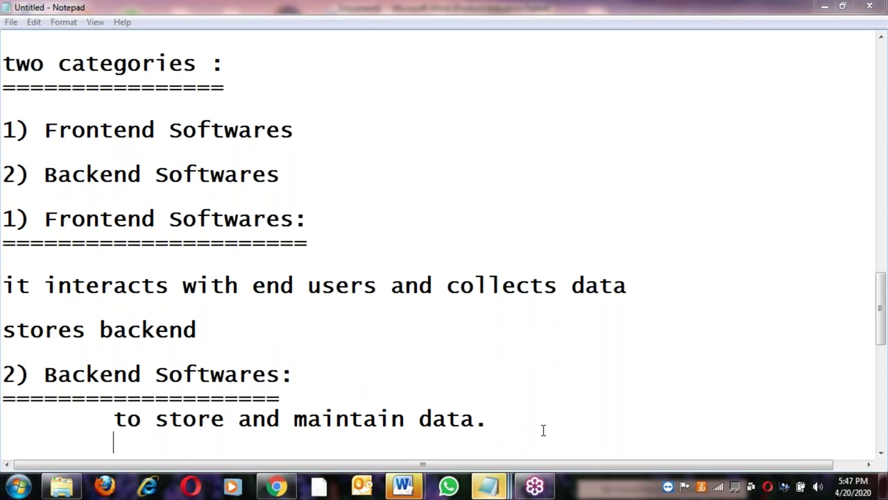
left_click(510, 413)
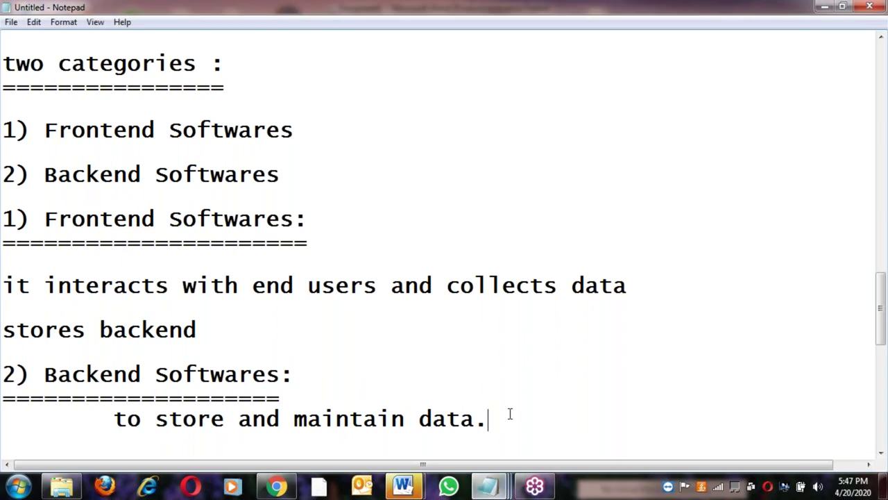
key("Return")
key("Tab")
type("profile")
key("Return")
key("Tab")
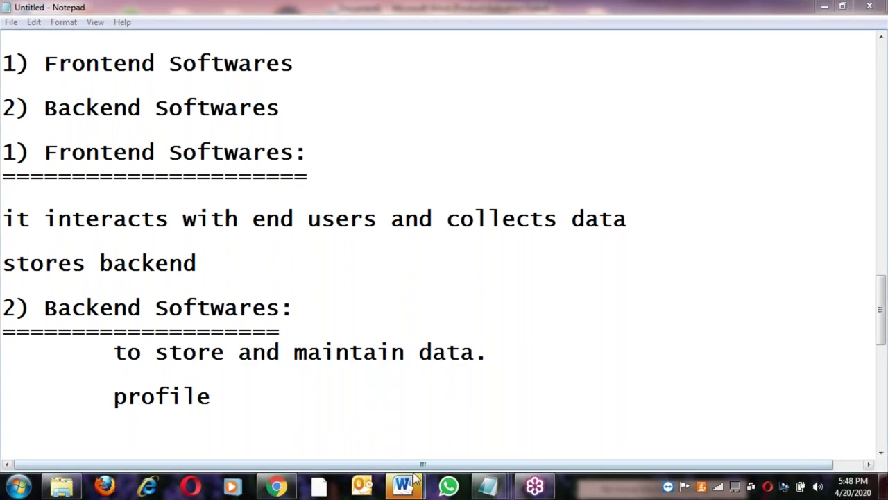
Close the C-Lang - Updating11 Word window from its taskbar preview, raising the save prompt
mouse_move(397, 372)
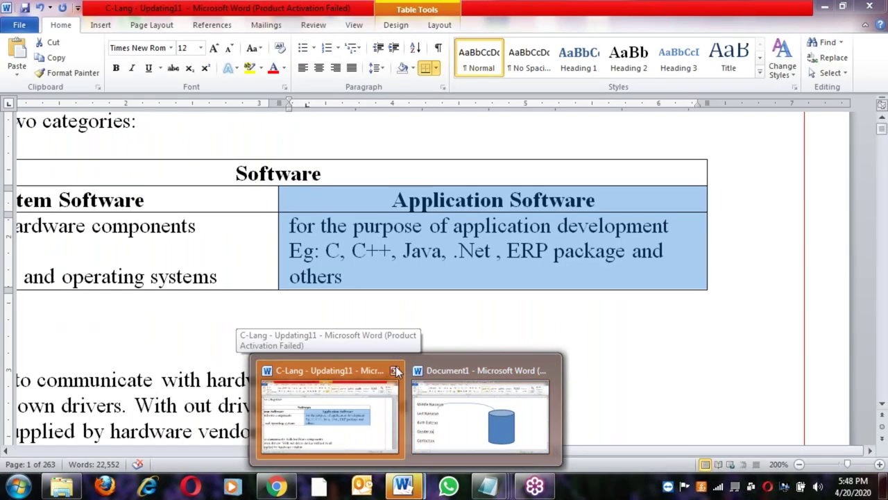
left_click(395, 371)
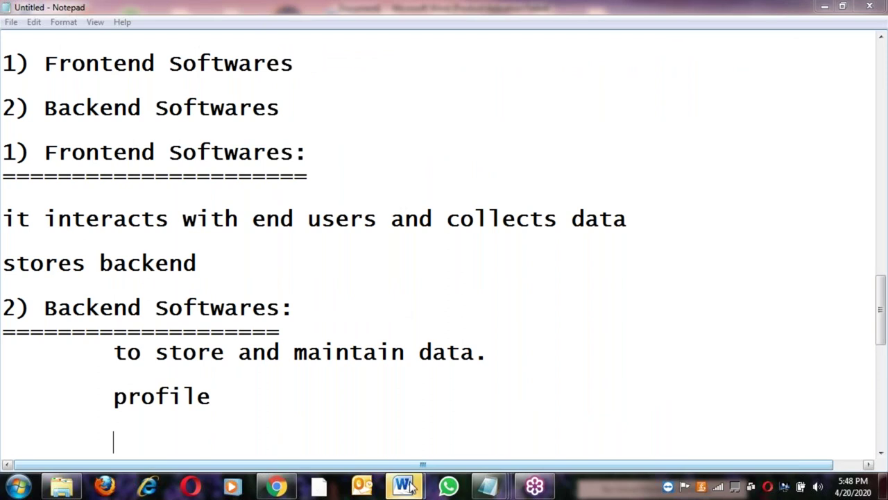
mouse_move(409, 487)
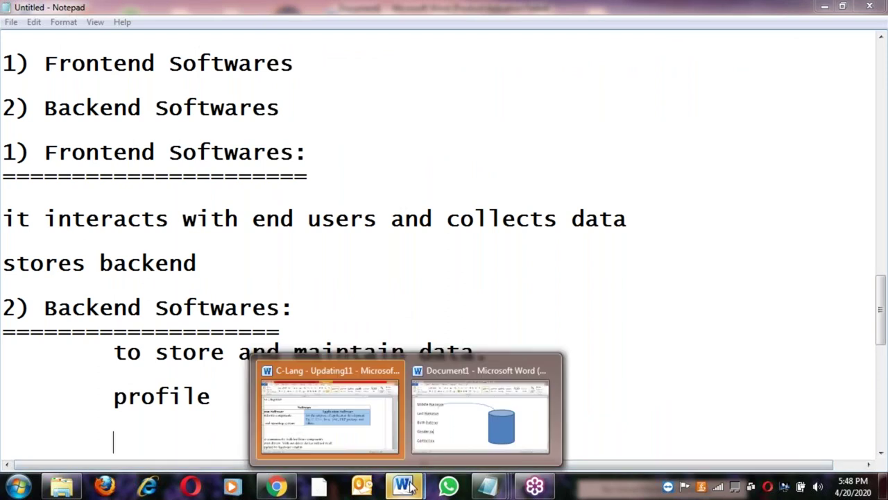
mouse_move(400, 459)
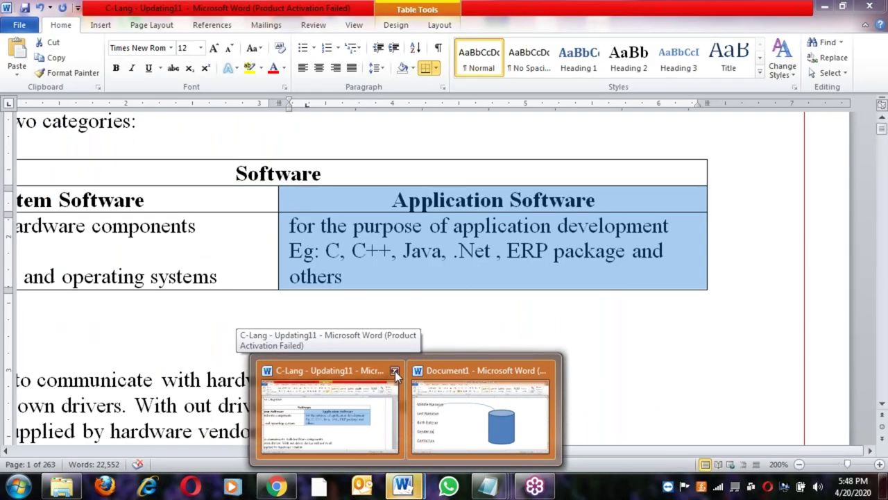
left_click(395, 371)
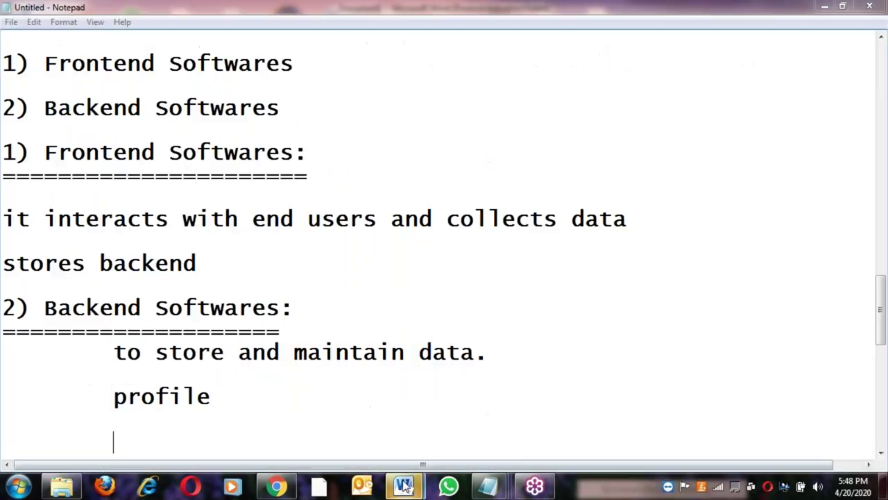
Bring up the pending C-Lang save prompt, then return to the Notepad notes
left_click(474, 367)
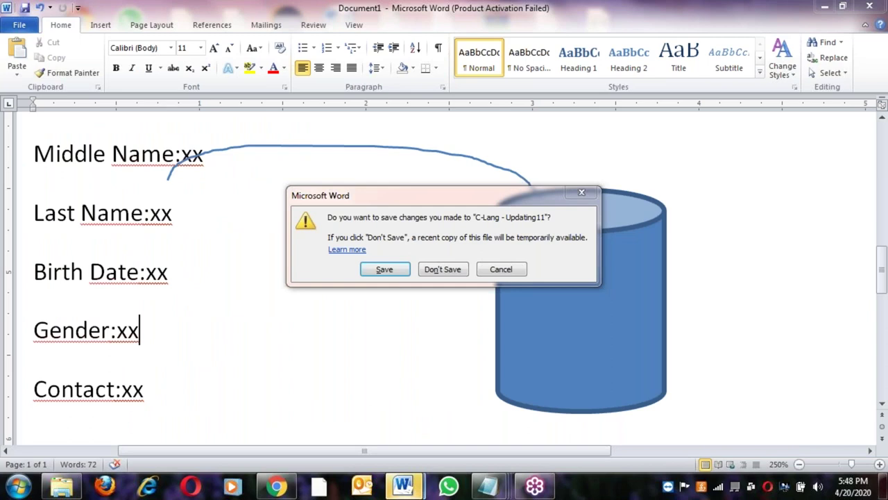
left_click(403, 486)
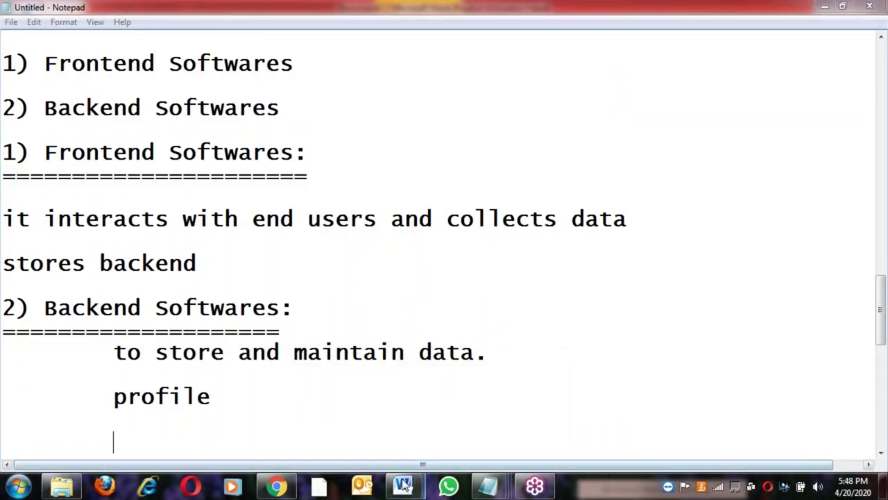
right_click(406, 486)
left_click(410, 444)
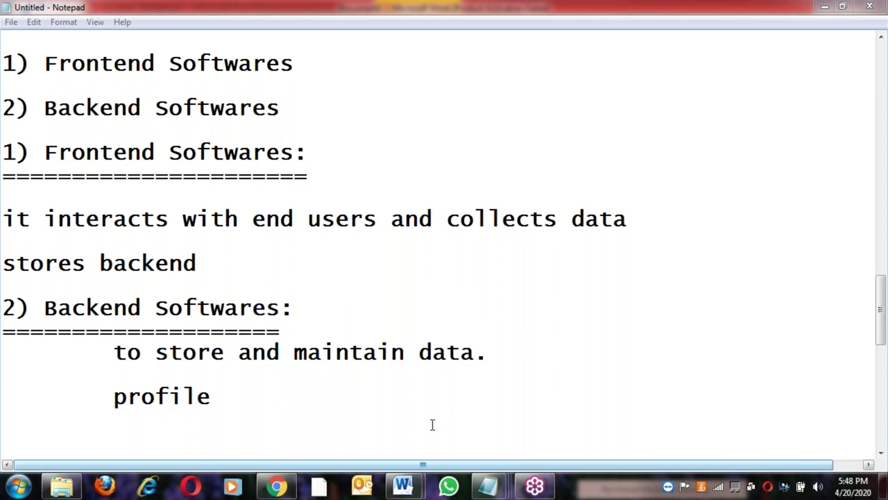
Bring Word's Document1 window forward and call up the taskbar menu offering Task Manager
mouse_move(404, 486)
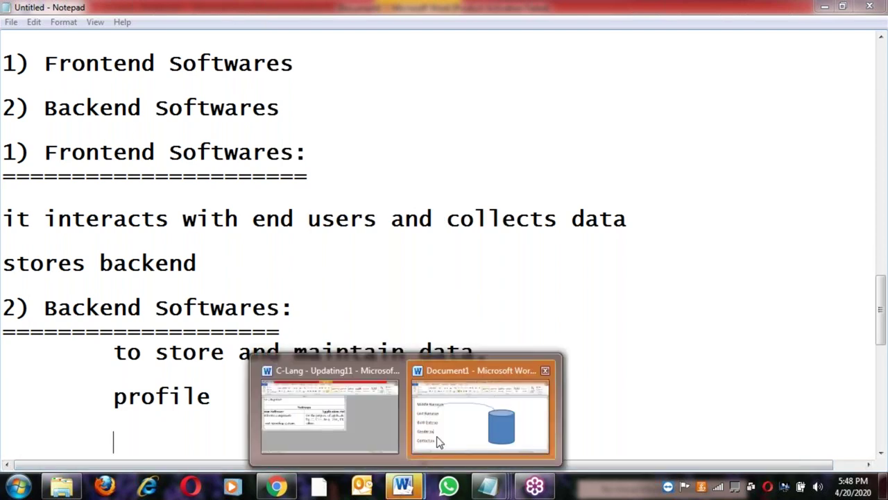
mouse_move(439, 442)
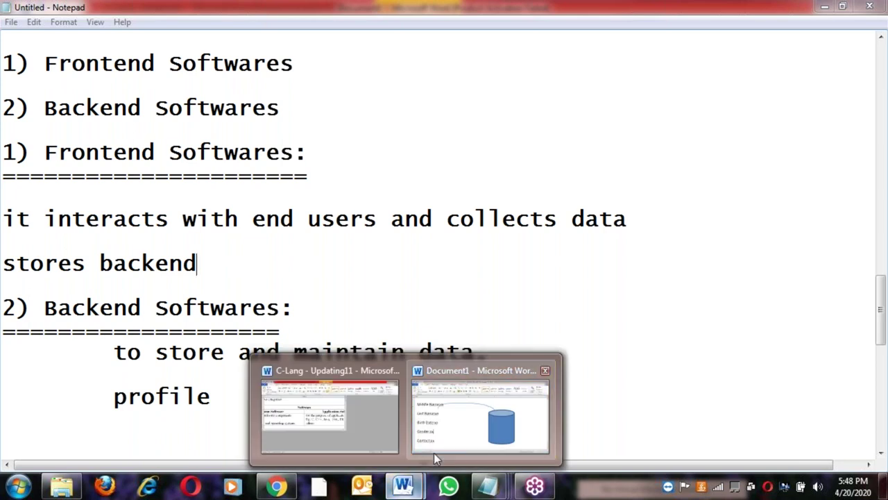
left_click(434, 452)
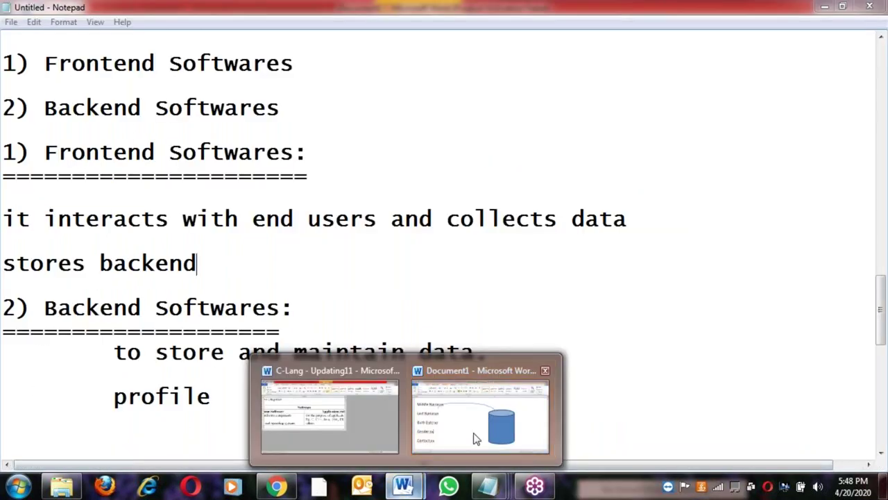
mouse_move(476, 439)
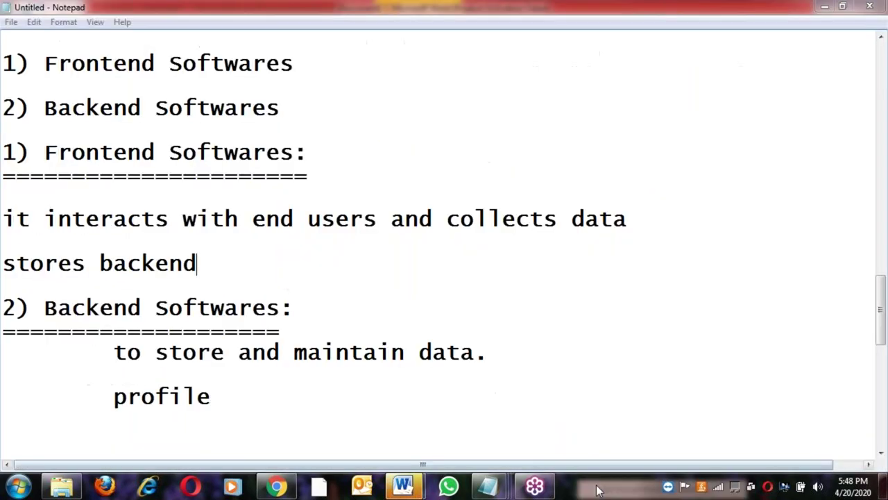
right_click(597, 485)
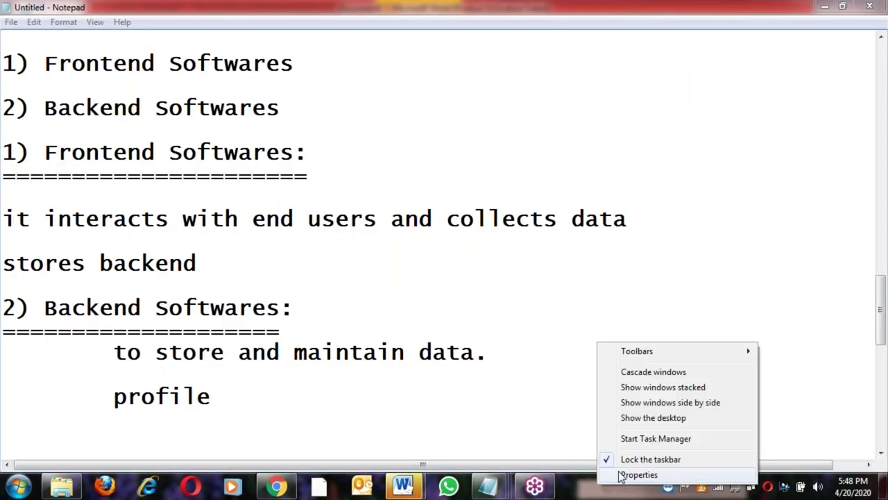
End the Document1 and C-Lang Word tasks in Task Manager, confirming End Now
left_click(656, 438)
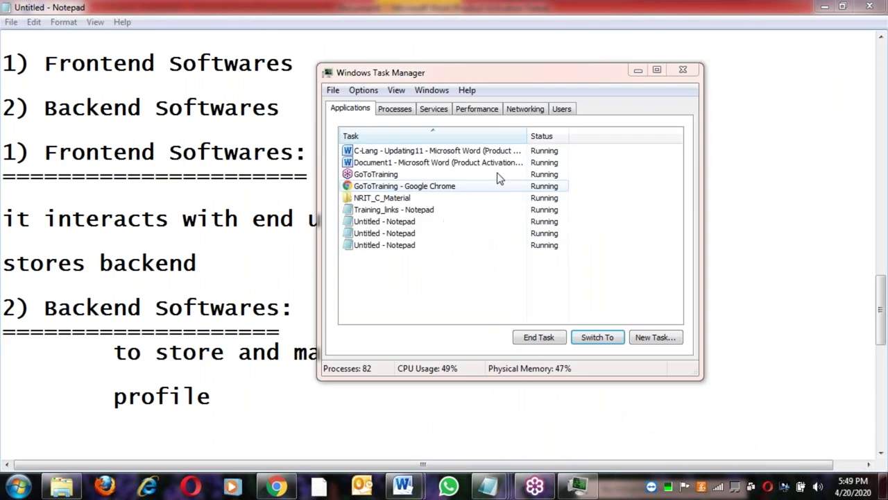
left_click(375, 164)
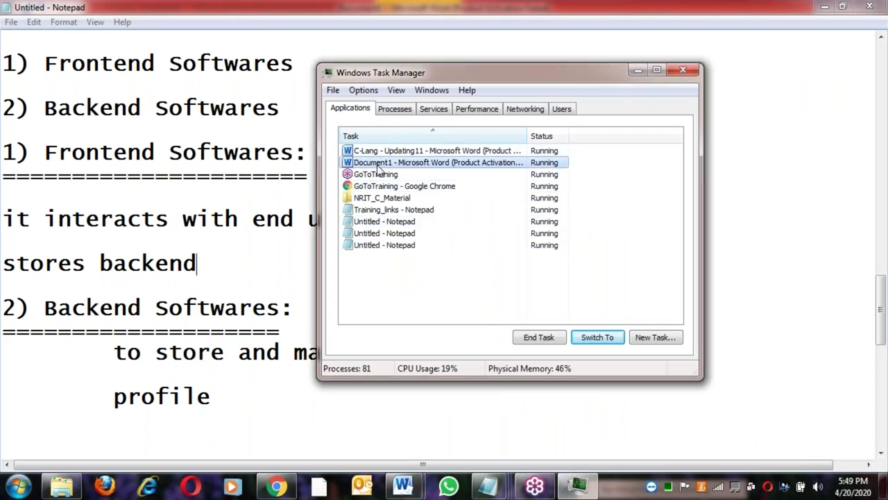
left_click(399, 150, "ctrl")
left_click(554, 338)
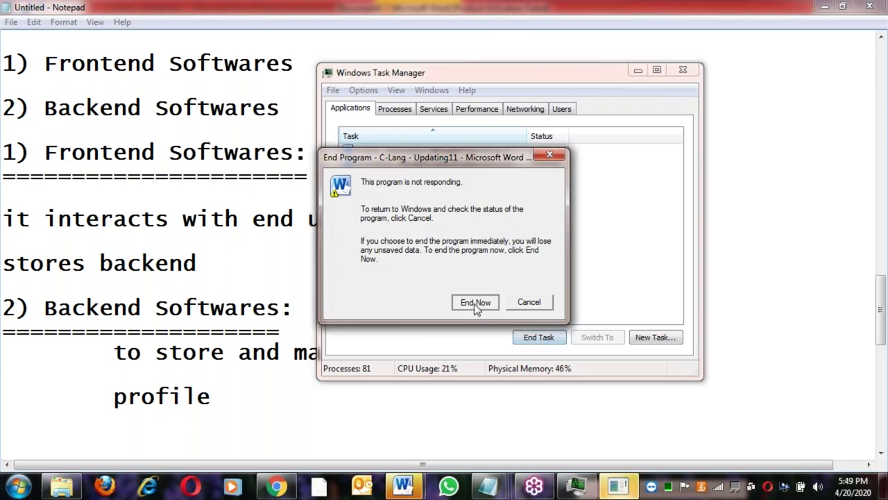
left_click(474, 303)
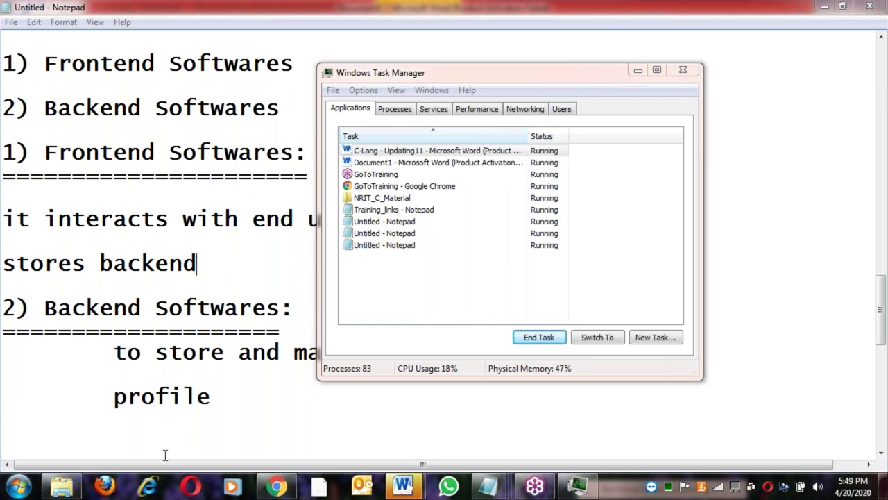
left_click(63, 485)
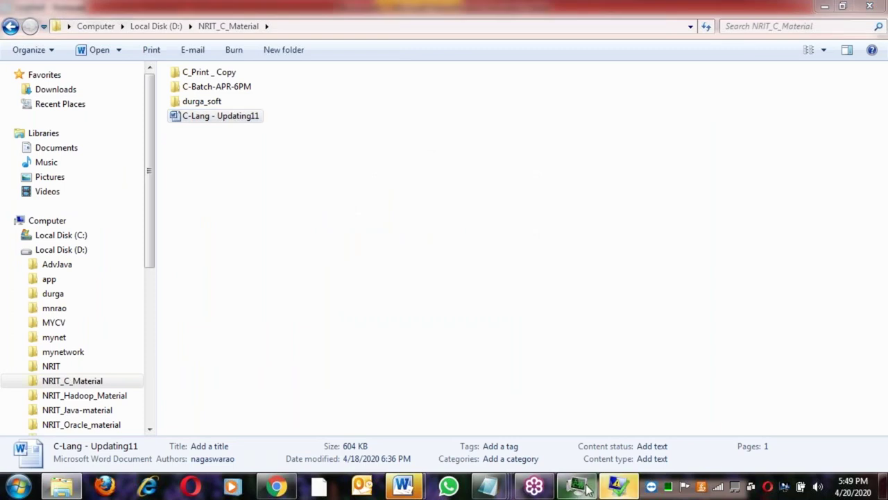
Open C-Lang - Updating11 from the NRIT_C_Material folder with Edit
left_click(450, 307)
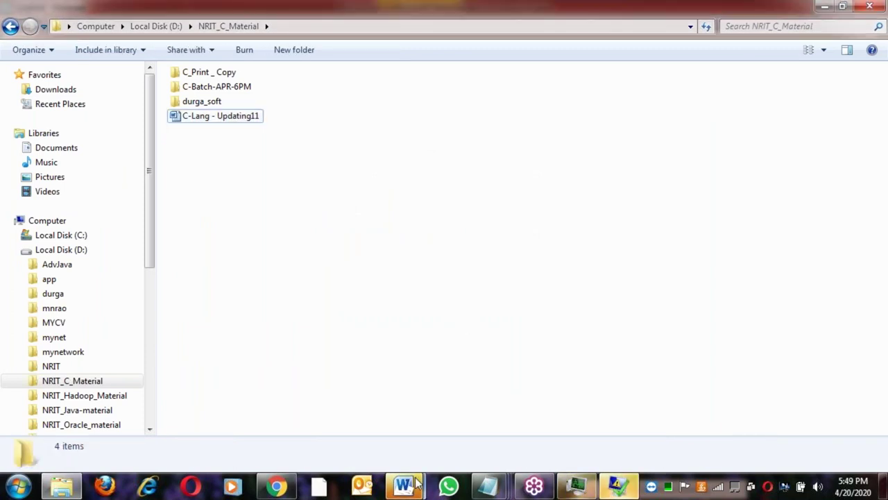
mouse_move(402, 485)
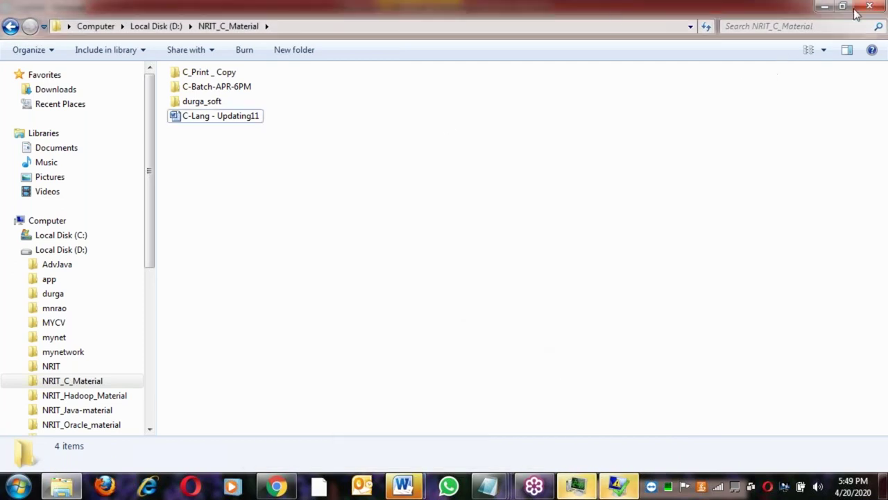
right_click(226, 121)
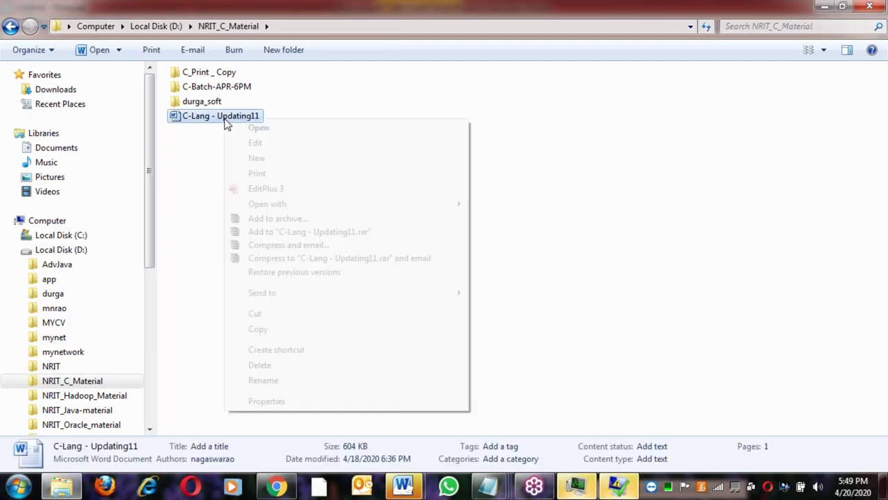
left_click(256, 142)
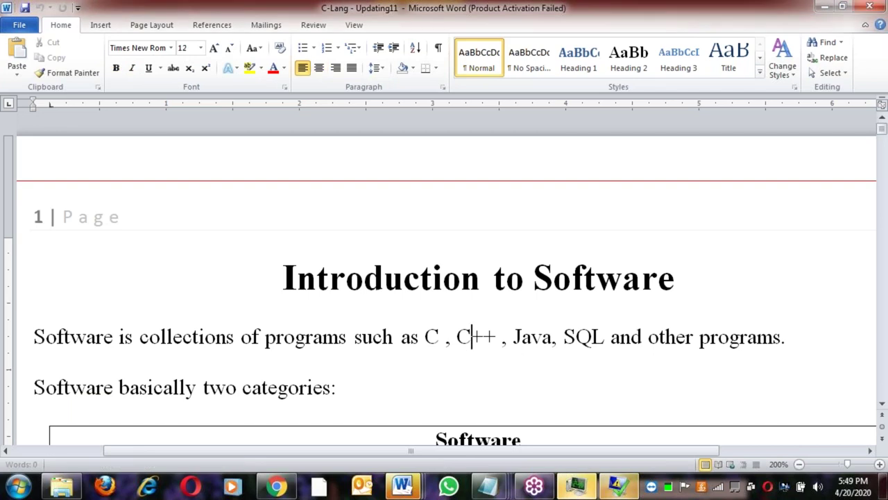
Dismiss the activation prompt and review the Application Software and Front End Software table columns
key("Return")
scroll(444, 277, "down", 3)
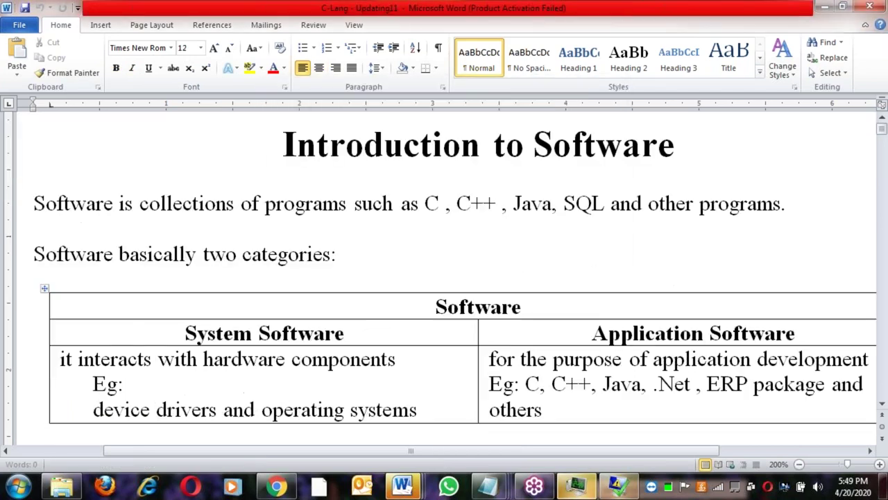
scroll(444, 278, "down", 6)
scroll(444, 278, "up", 2)
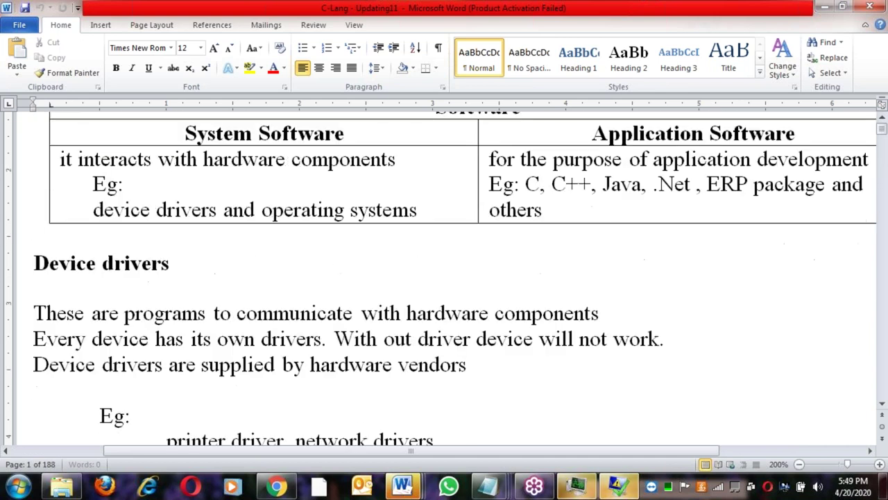
left_click_drag(591, 134, 559, 218)
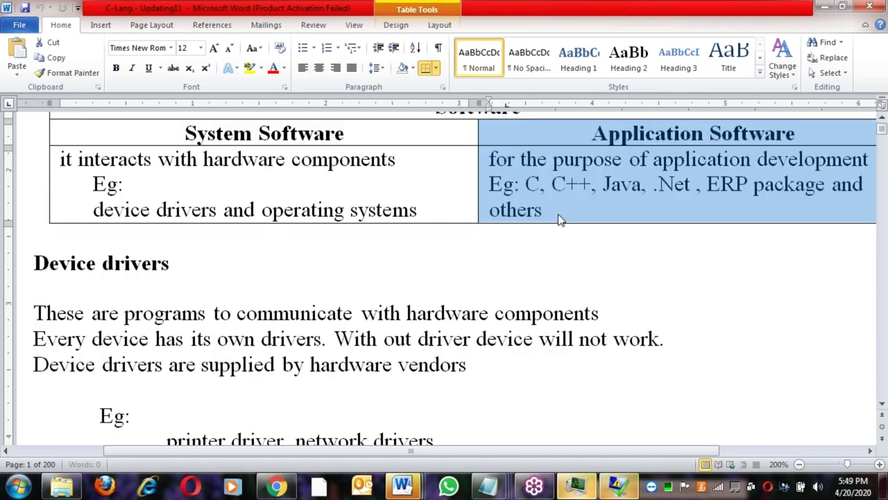
scroll(444, 278, "down", 5)
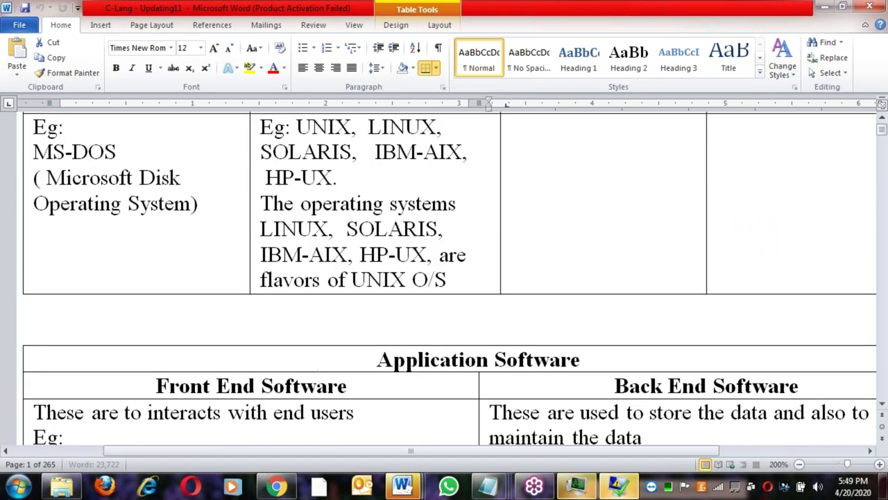
left_click(303, 254)
key("Home")
key("shift+End")
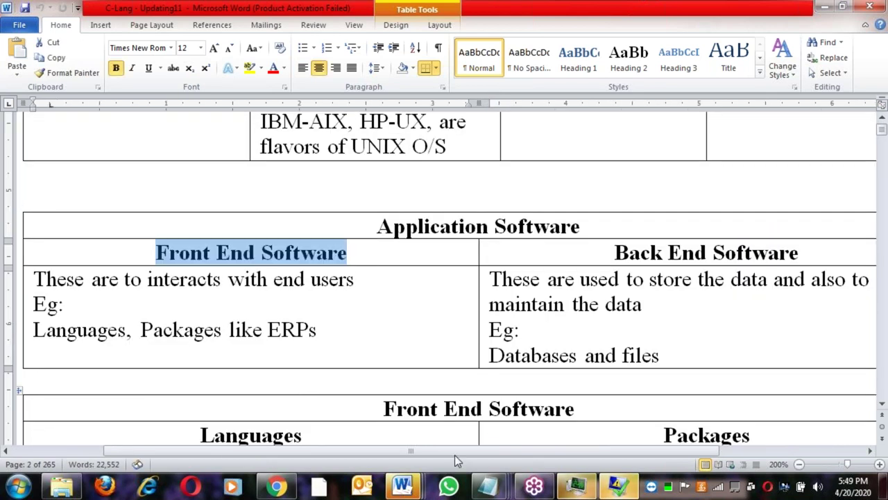
left_click(488, 407)
Review the Packages and Languages columns, then the Languages table heading on page 3
scroll(487, 408, "down", 2)
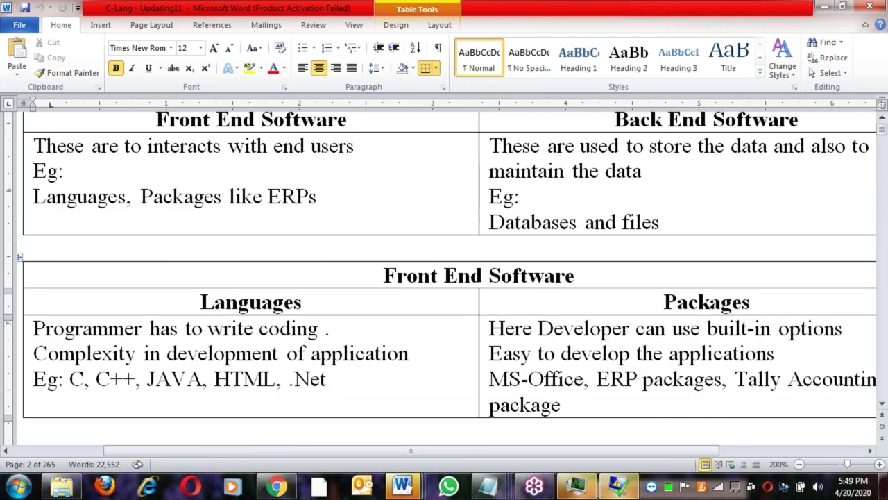
left_click_drag(198, 302, 321, 308)
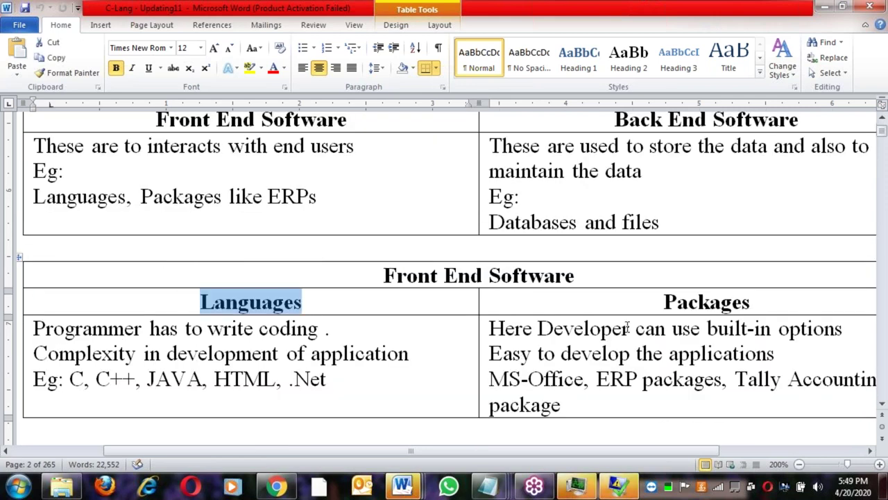
left_click(664, 302)
left_click(594, 402, "shift")
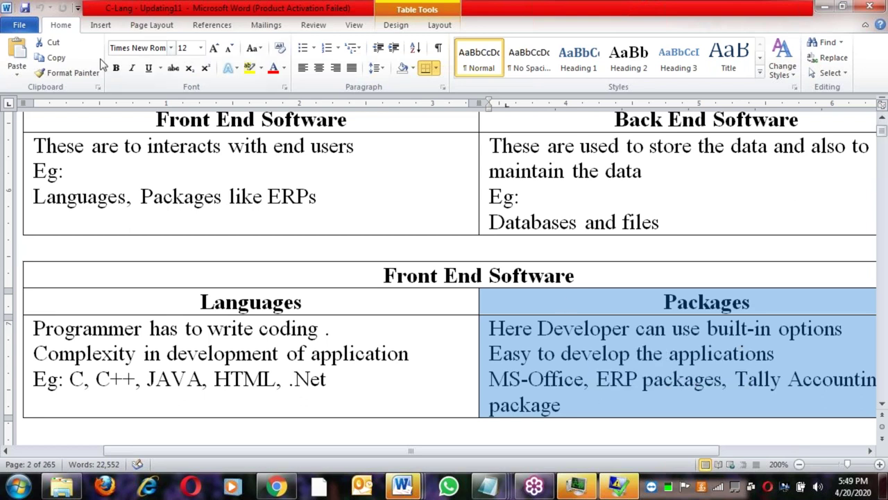
left_click(575, 379)
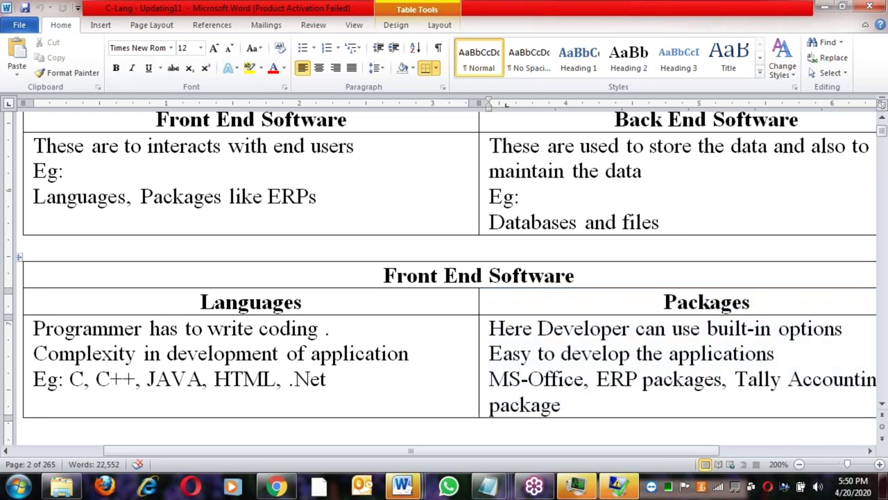
left_click(323, 302)
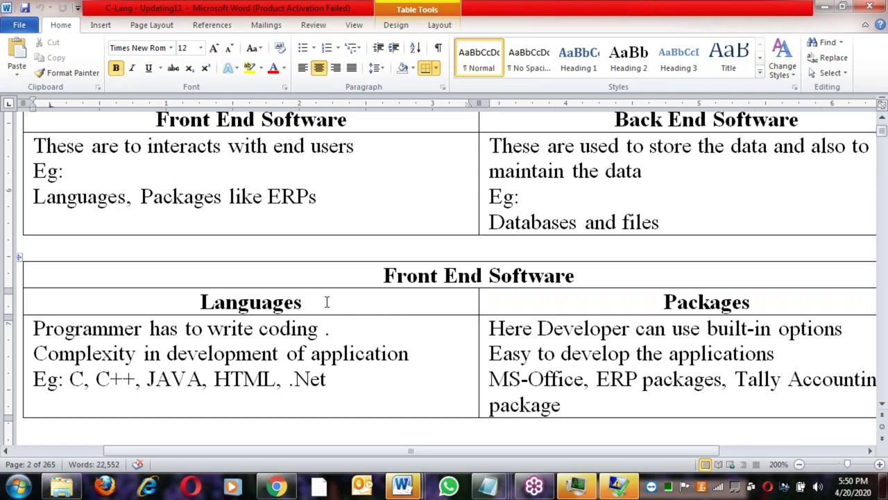
left_click(340, 388, "shift")
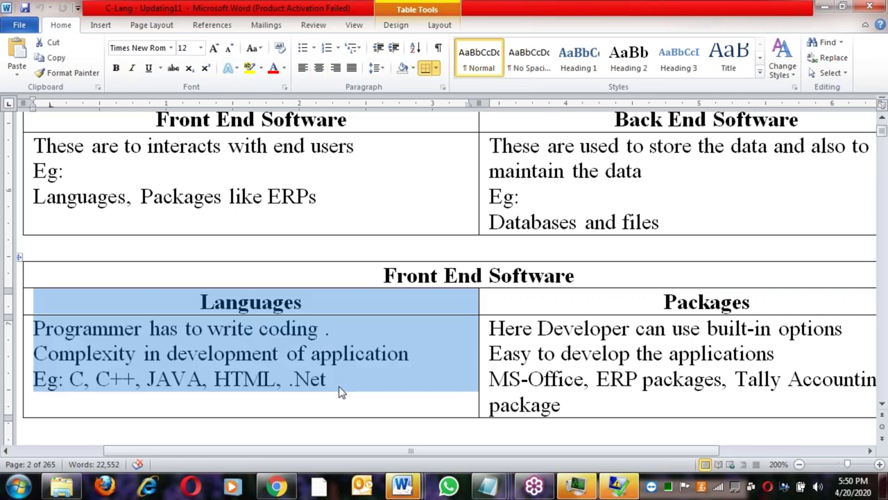
left_click(340, 391)
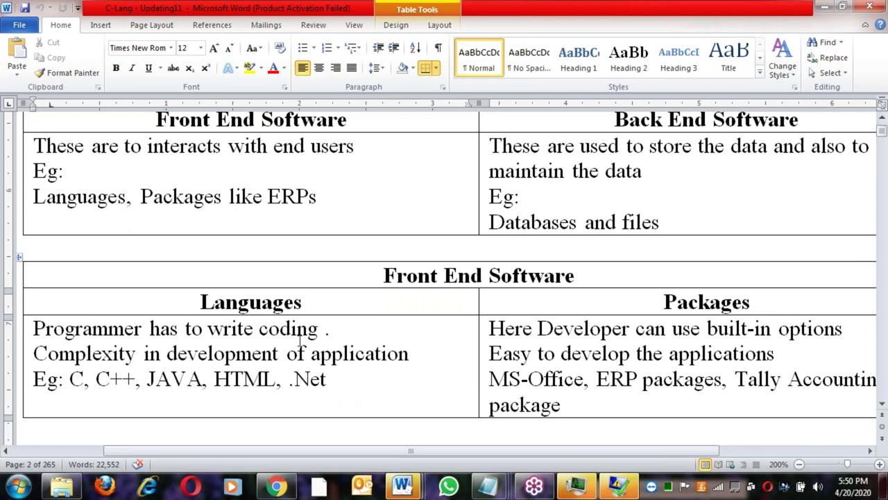
scroll(299, 338, "down", 5)
double_click(432, 243)
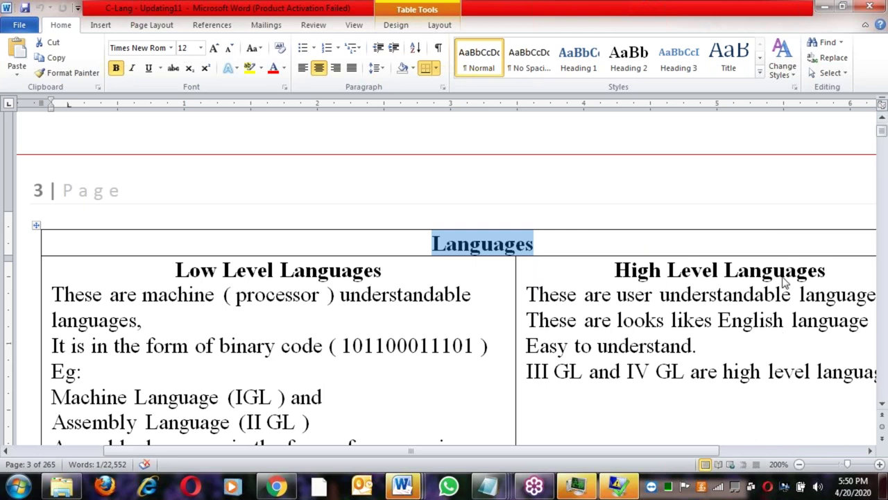
left_click(860, 239)
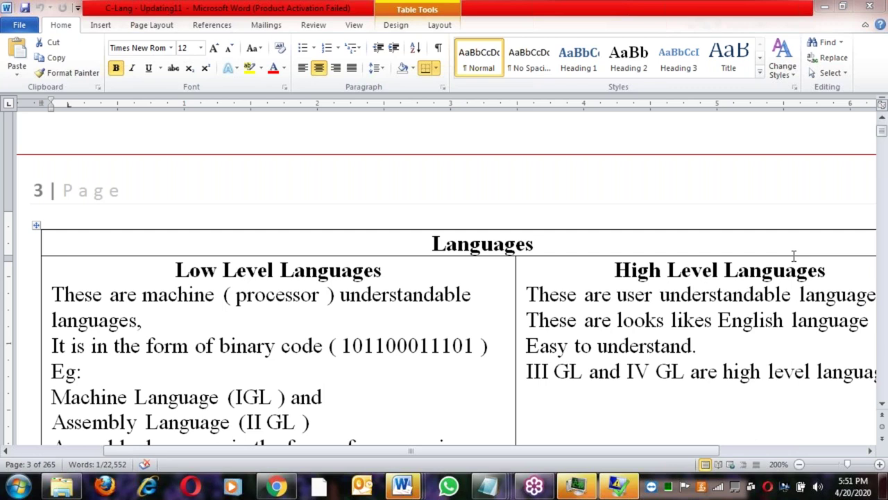
Review the Low and High Level Languages table and the Generation of Languages IV GL row
left_click(391, 292)
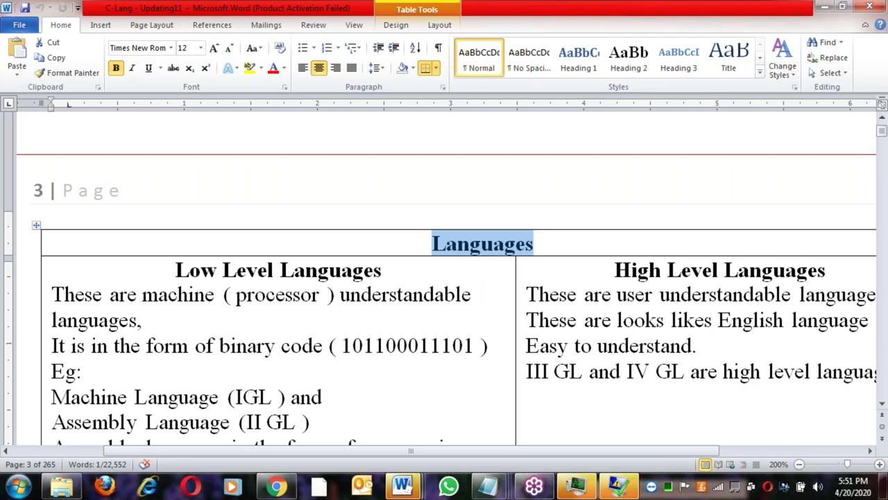
left_click(557, 260)
scroll(557, 259, "down", 1)
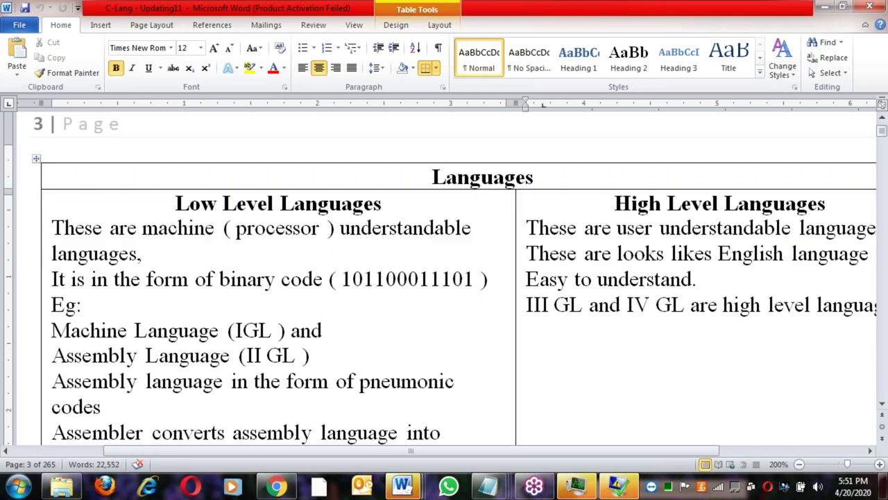
scroll(421, 290, "down", 4)
left_click(422, 289)
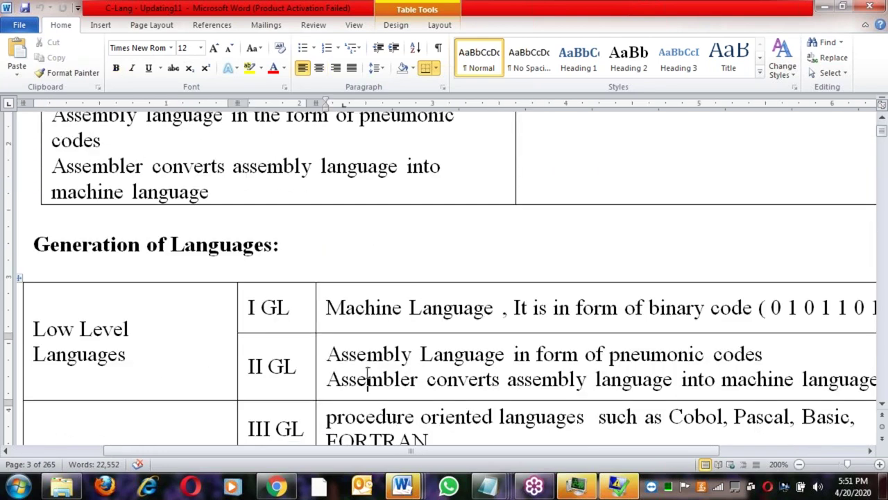
scroll(347, 354, "down", 1)
left_click(371, 412)
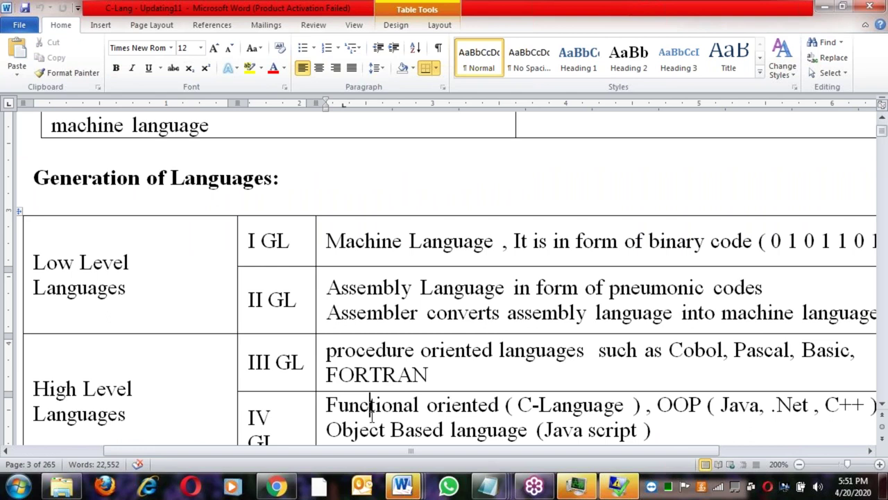
Move on to the interpreter-versus-compiler table and inspect its Interpreter and Compiler entries
scroll(371, 414, "down", 1)
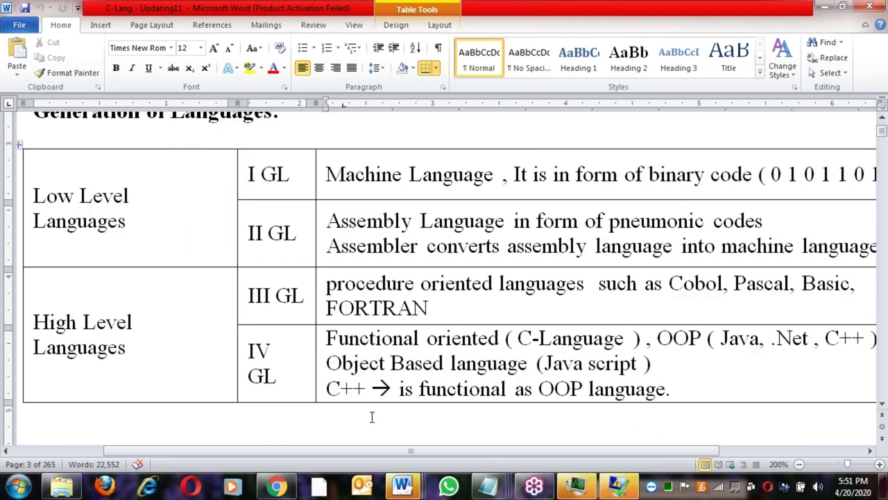
scroll(371, 416, "down", 3)
scroll(371, 417, "down", 4)
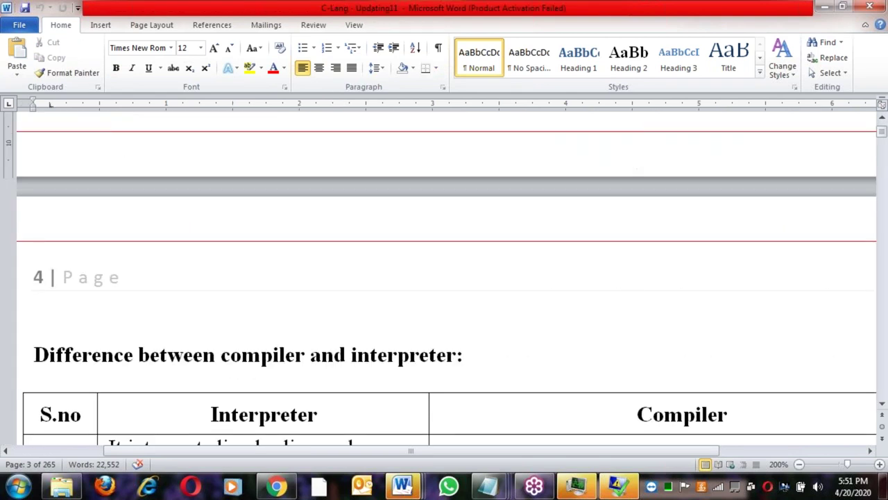
scroll(372, 416, "down", 2)
left_click(326, 281)
scroll(514, 317, "down", 10)
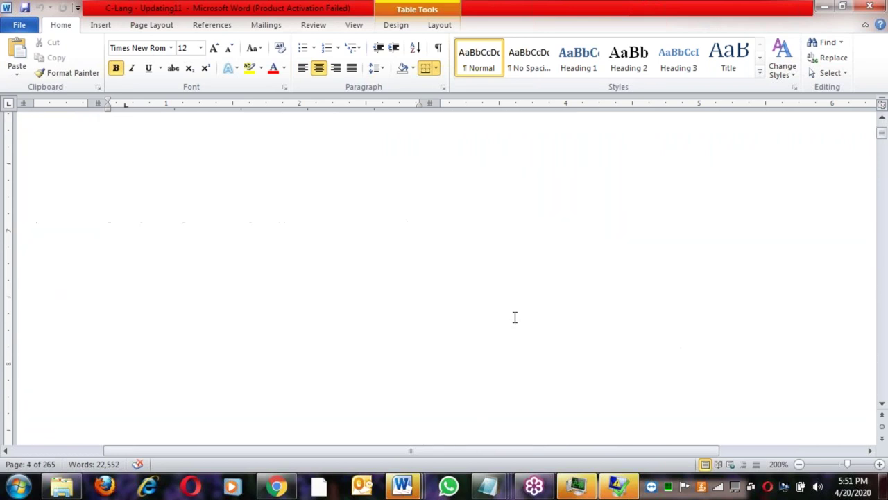
scroll(447, 277, "down", 1)
left_click(506, 375)
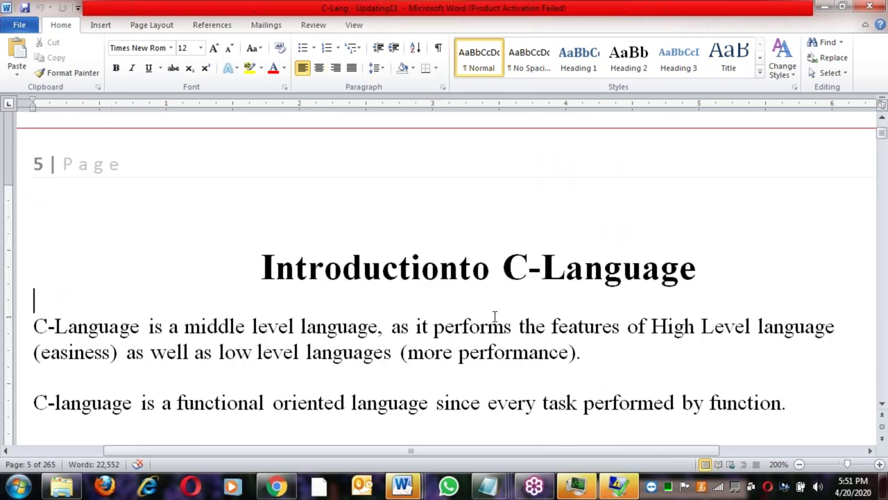
scroll(506, 375, "up", 3)
scroll(447, 277, "up", 8)
scroll(485, 331, "down", 2)
scroll(485, 331, "up", 5)
left_click(379, 200)
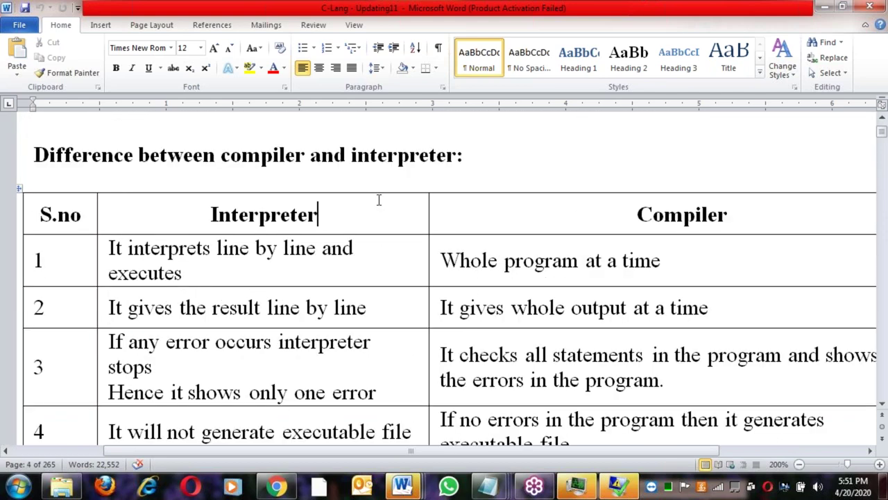
left_click(471, 260)
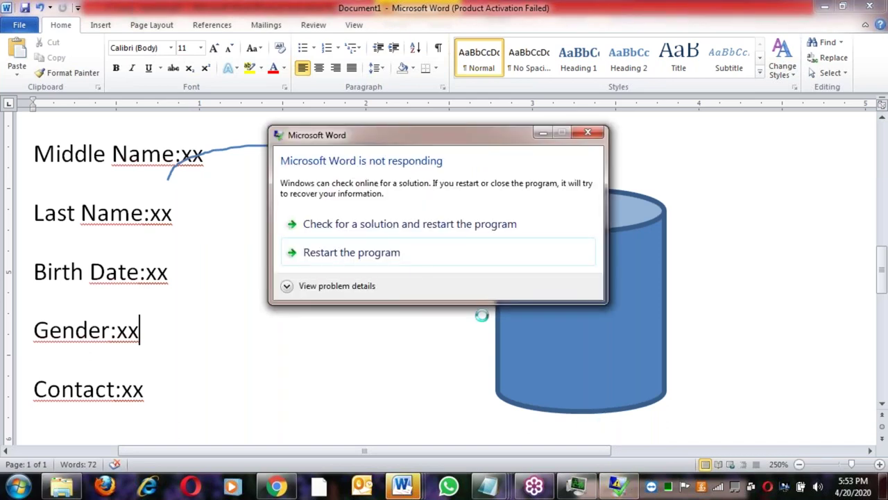
Restart the hung Word program and launch Turbo C++ from its desktop shortcut
left_click(363, 261)
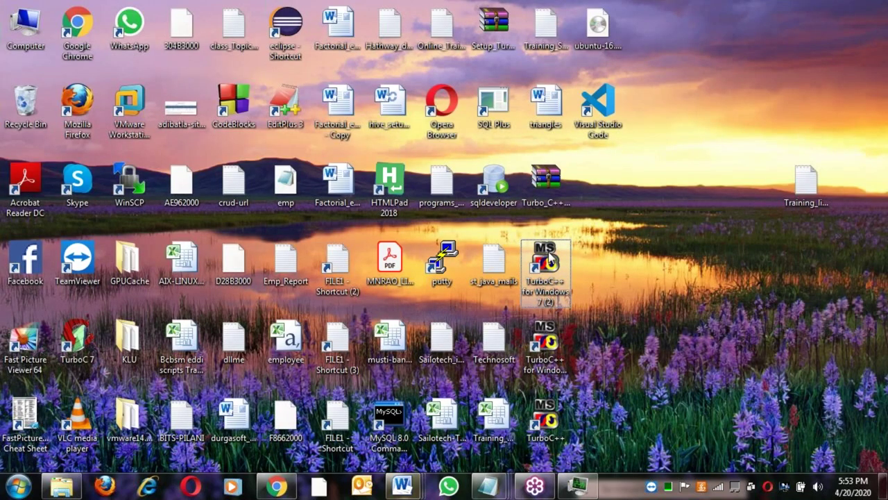
double_click(546, 263)
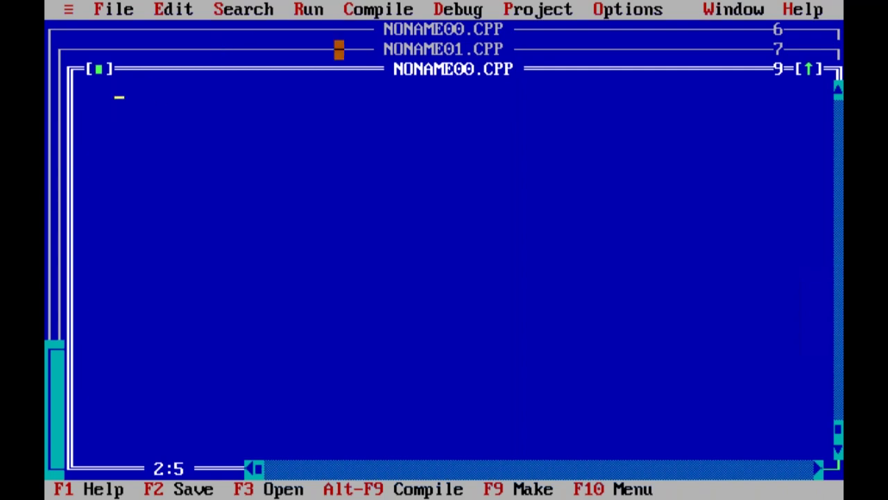
Close the empty NONAME editors and open DLLIST.C from the C file list
key("alt+F3")
key("alt+F3")
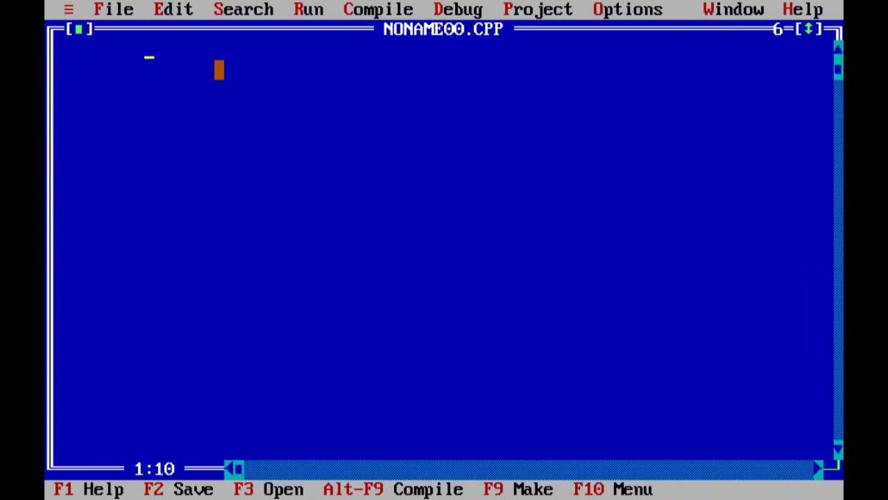
key("alt+f")
key("Down")
key("Return")
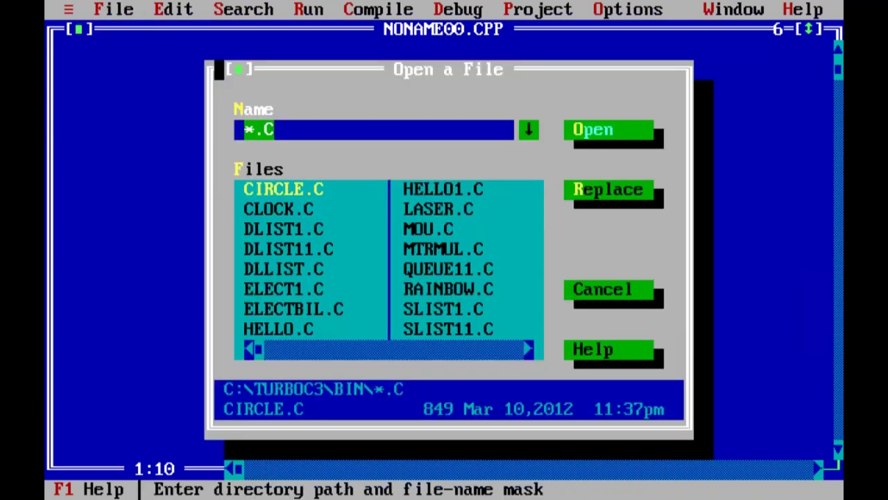
key("Tab")
key("Down")
key("Down")
key("Down")
key("Down")
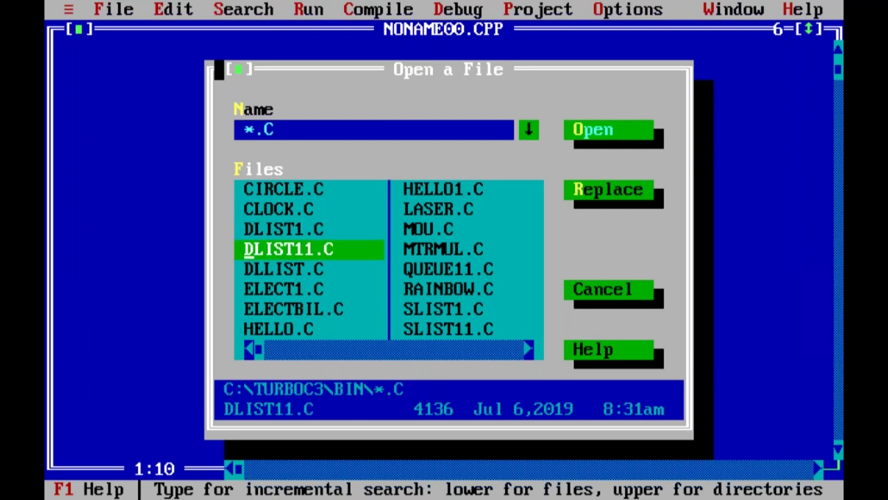
key("Return")
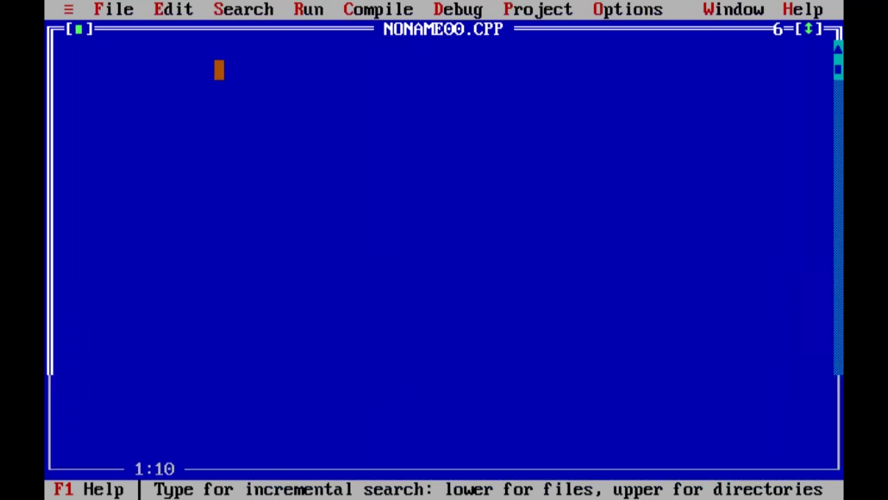
Page through DLLIST.C's functions down to clear_list, then compile it with Alt-F9
key("Down")
key("Down")
key("Down")
key("Down")
key("Down")
key("Down")
key("Down")
key("Down")
key("Down")
key("Down")
key("Down")
key("Down")
key("Down")
key("Down")
key("Down")
key("Down")
key("Down")
key("Down")
key("Down")
key("Down")
key("Down")
key("Down")
key("Down")
key("Down")
key("Down")
key("Down")
key("Down")
key("Down")
key("Down")
key("Down")
key("Down")
key("Down")
key("Down")
key("Down")
key("Down")
key("Down")
key("Down")
key("Down")
key("Down")
key("Down")
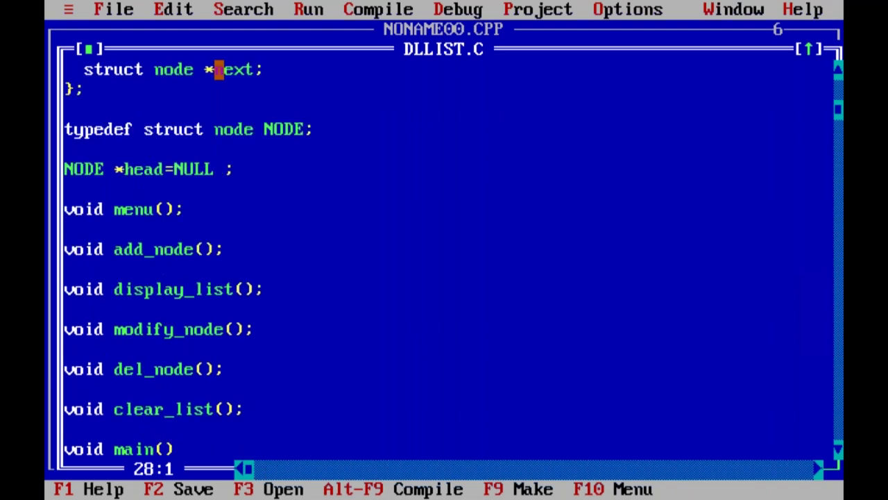
key("Down")
key("Down")
key("Down")
key("Down")
key("Down")
key("Down")
key("Down")
key("Down")
key("Down")
key("Down")
key("Down")
key("Down")
key("Down")
key("Down")
key("Down")
key("Down")
key("Down")
key("Down")
key("Down")
key("Down")
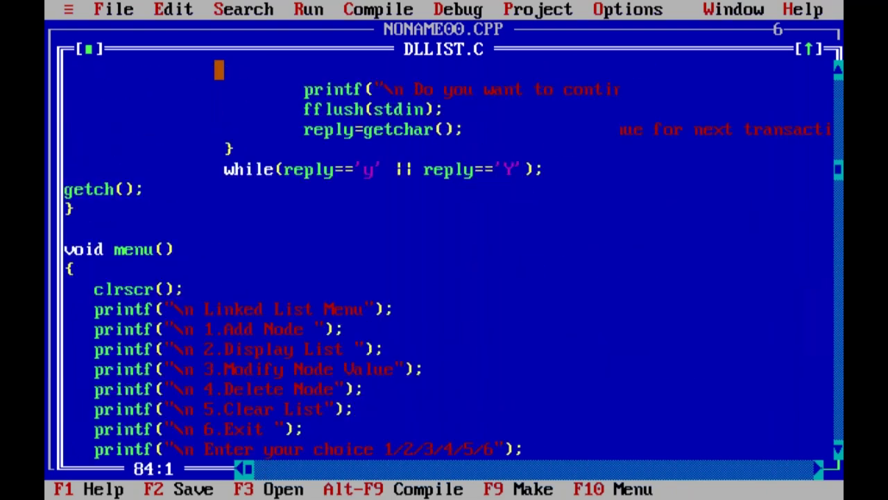
key("Down")
key("Down")
key("Down")
key("Down")
key("Down")
key("Down")
key("Down")
key("Down")
key("Down")
key("Down")
key("Down")
key("Down")
key("Down")
key("Down")
key("Down")
key("Down")
key("Down")
key("Down")
key("Down")
key("Down")
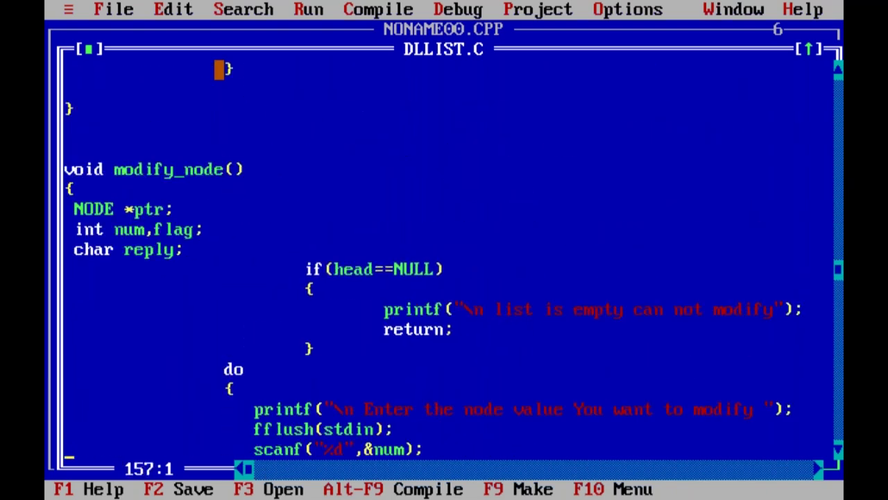
key("Down")
key("Down")
key("Down")
key("Down")
key("Down")
key("Down")
key("Down")
key("Down")
key("Down")
key("Down")
key("Down")
key("Down")
key("Down")
key("Down")
key("Down")
key("Down")
key("Down")
key("Down")
key("Down")
key("Down")
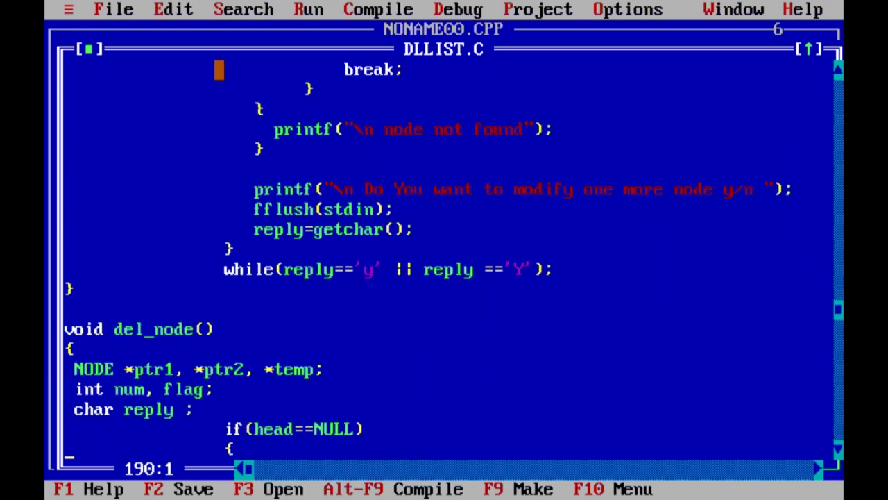
key("Down")
key("Down")
key("Down")
key("Down")
key("Down")
key("Down")
key("Down")
key("Down")
key("Down")
key("Down")
key("Down")
key("Down")
key("Down")
key("Down")
key("Down")
key("Down")
key("Down")
key("Down")
key("Down")
key("Down")
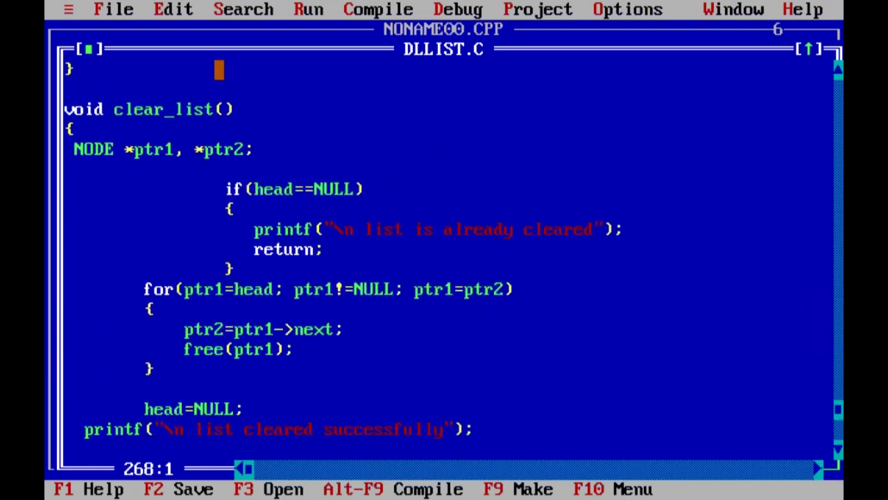
key("Right")
key("Right")
key("Right")
key("Right")
key("Right")
key("Up")
key("Up")
key("Up")
key("Up")
key("Up")
key("Up")
key("Up")
key("Up")
key("Up")
key("Up")
key("Up")
key("Up")
key("Up")
key("Up")
key("Up")
key("Up")
key("Up")
key("Up")
key("Up")
key("Up")
key("Up")
key("Up")
key("Up")
key("Up")
key("Up")
key("Up")
key("Up")
key("Up")
key("Up")
key("Up")
key("Up")
key("Up")
key("Up")
key("Up")
key("Up")
key("Up")
key("Up")
key("Up")
key("Up")
key("Up")
key("Up")
key("Up")
key("Up")
key("Up")
key("Up")
key("Up")
key("Up")
key("Up")
key("Up")
key("Up")
key("Up")
key("Up")
key("Up")
key("Up")
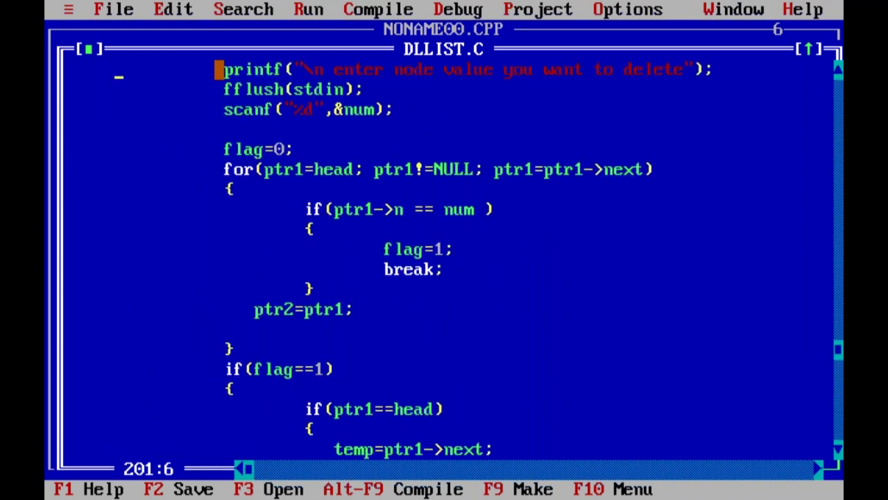
key("Up")
key("Up")
key("Up")
key("Up")
key("Up")
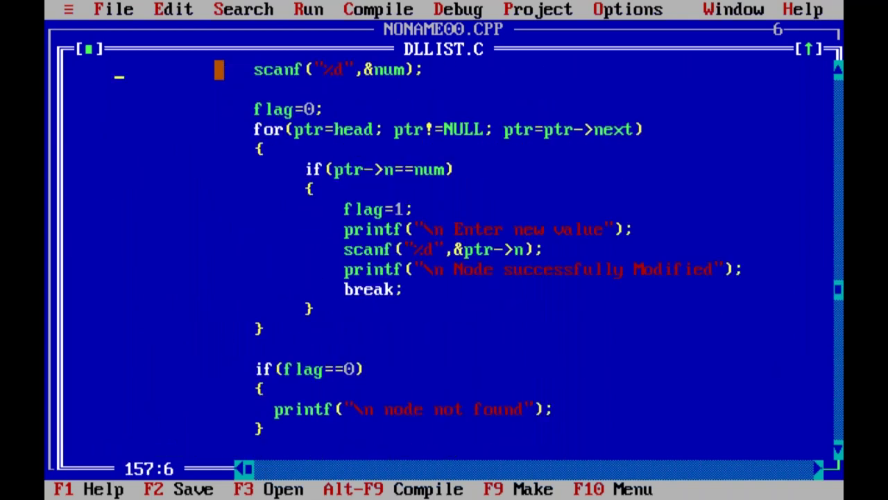
key("alt+F9")
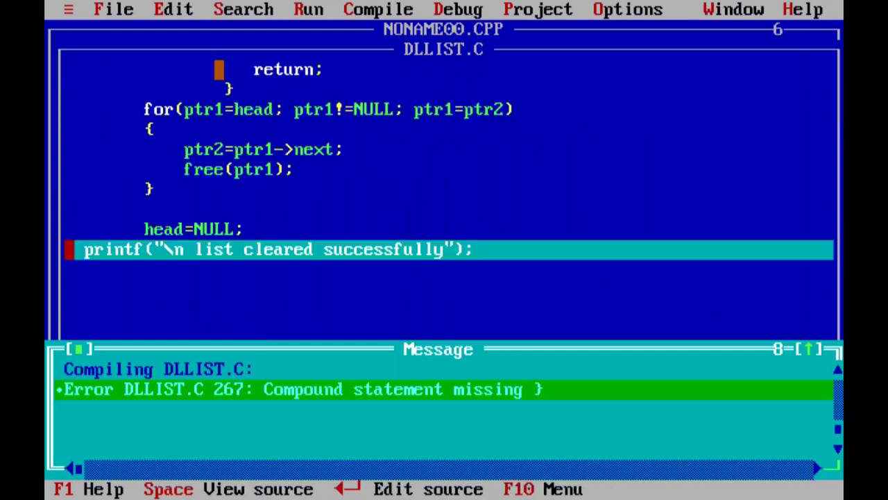
Add the missing closing brace at the error line, recompile, run, and exit the menu with 6
key("Return")
type("}")
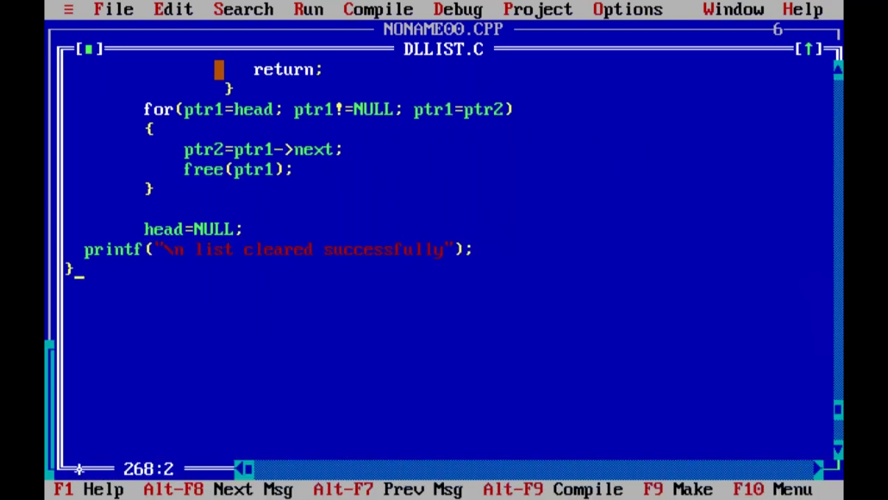
key("alt+c")
key("Return")
key("Return")
key("alt+r")
key("Return")
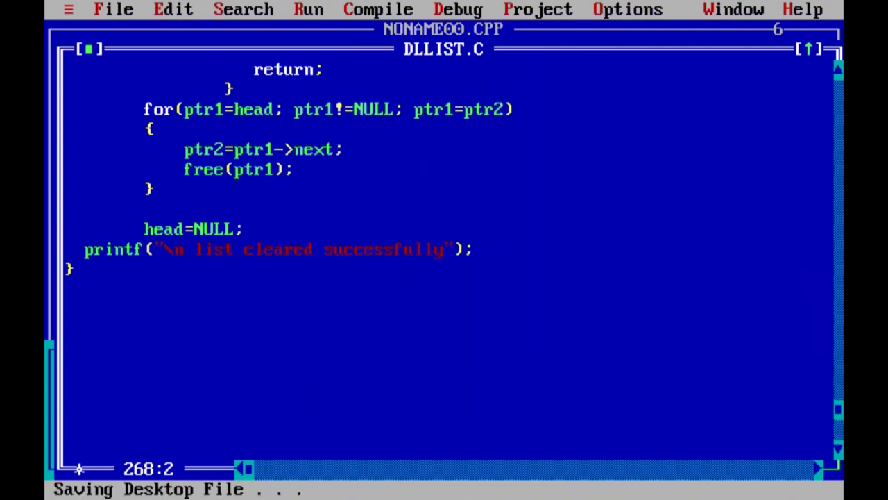
type("66")
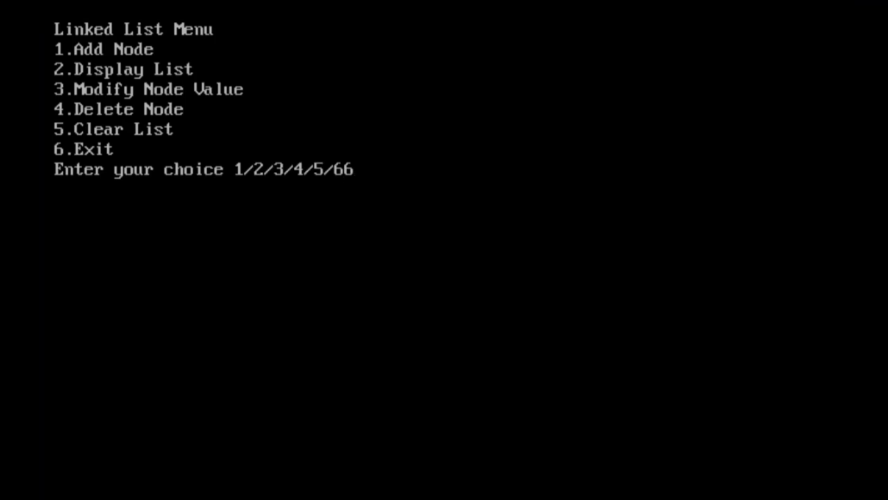
key("Return")
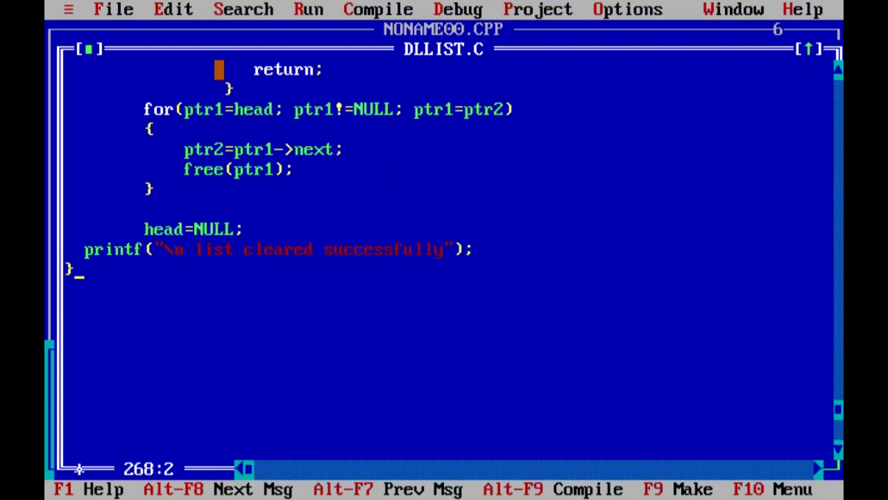
Page back up through clear_list, del_node and add_node to the top declarations
key("Up")
key("Up")
key("Up")
key("Up")
key("Up")
key("Up")
key("Up")
key("Up")
key("Up")
key("Up")
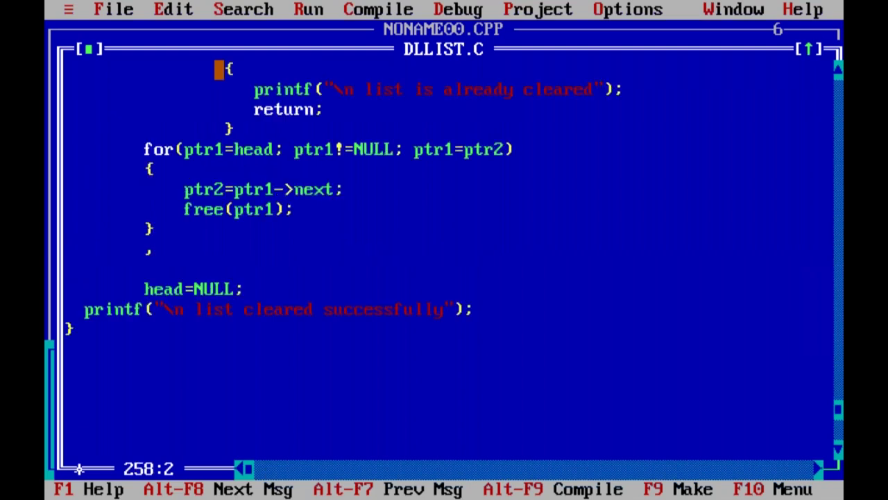
key("Up")
key("Up")
key("Up")
key("Up")
key("Up")
key("Up")
key("Up")
key("Up")
key("Up")
key("Up")
key("Up")
key("Up")
key("Up")
key("Up")
key("Up")
key("Up")
key("Up")
key("Up")
key("Up")
key("Up")
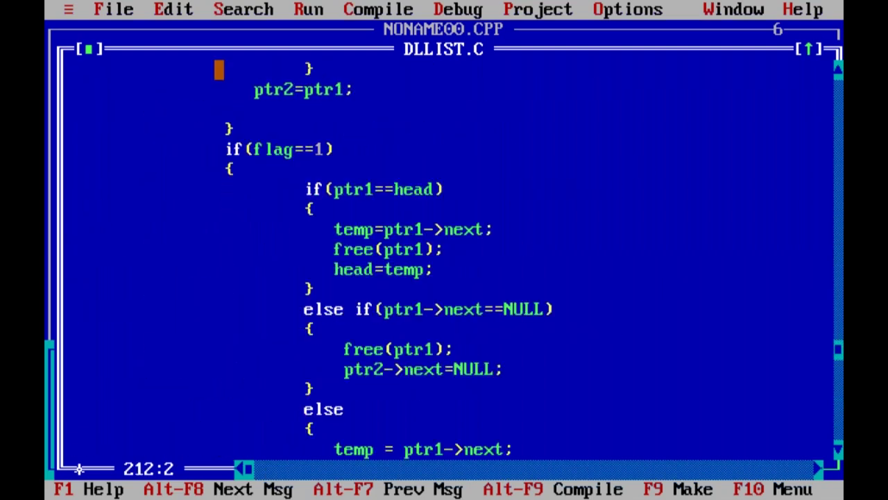
key("Up")
key("Up")
key("Up")
key("Up")
key("Up")
key("Up")
key("Up")
key("Up")
key("Up")
key("Up")
key("Up")
key("Up")
key("Up")
key("Up")
key("Up")
key("Up")
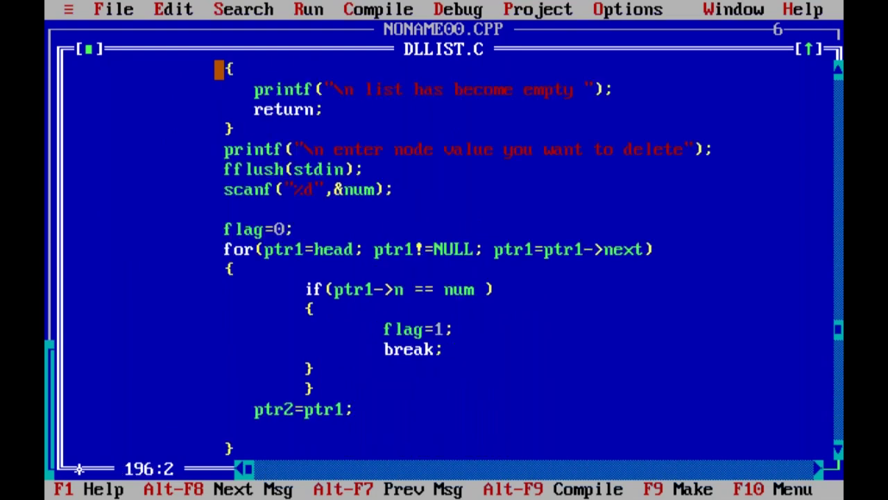
key("Up")
key("Up")
key("Up")
key("Up")
key("Up")
key("Up")
key("Up")
key("Up")
key("Up")
key("Up")
key("Up")
key("Up")
key("Up")
key("Up")
key("Up")
key("Up")
key("Up")
key("Up")
key("Up")
key("Up")
key("Up")
key("Up")
key("Up")
key("Up")
key("Up")
key("Up")
key("Up")
key("Up")
key("Up")
key("Up")
key("Up")
key("Up")
key("Up")
key("Up")
key("Up")
key("Up")
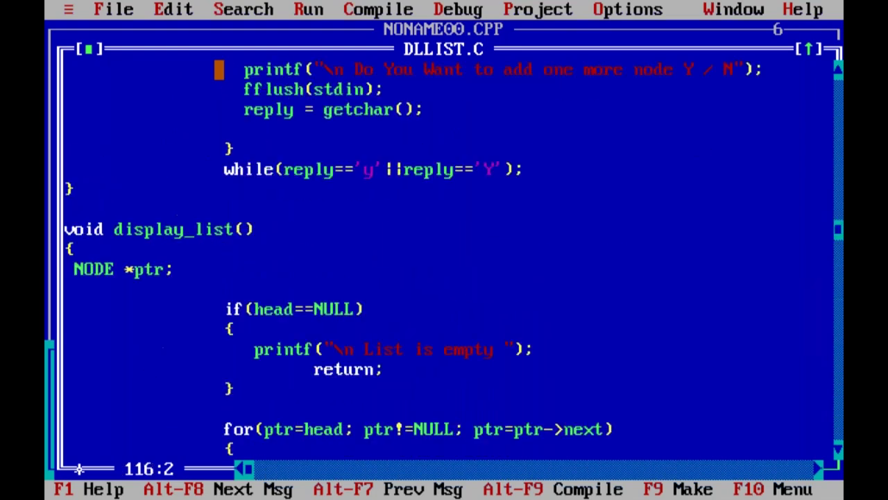
key("Up")
key("Up")
key("Up")
key("Up")
key("Up")
key("Up")
key("Up")
key("Up")
key("Up")
key("Up")
key("Up")
key("Up")
key("Up")
key("Up")
key("Up")
key("Up")
key("Up")
key("Up")
key("Up")
key("Up")
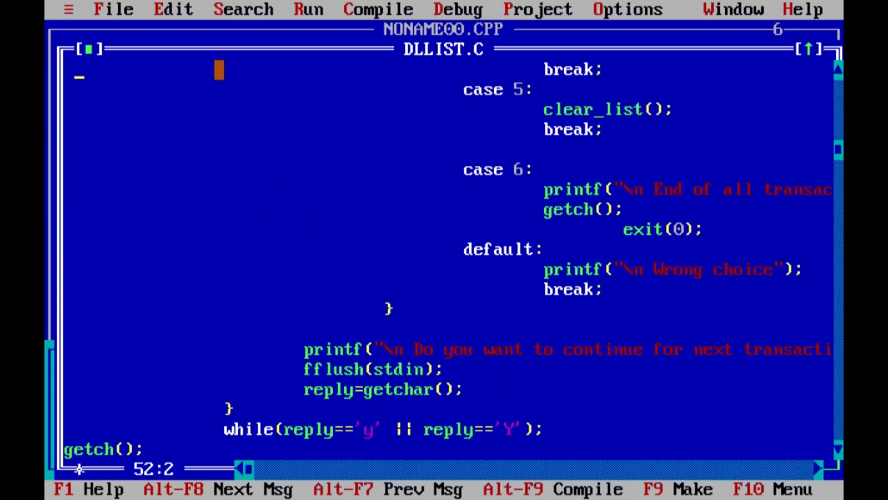
key("Down")
key("Down")
key("Down")
key("Down")
key("Down")
key("Down")
key("Down")
key("Down")
key("Down")
key("Down")
key("Down")
key("Down")
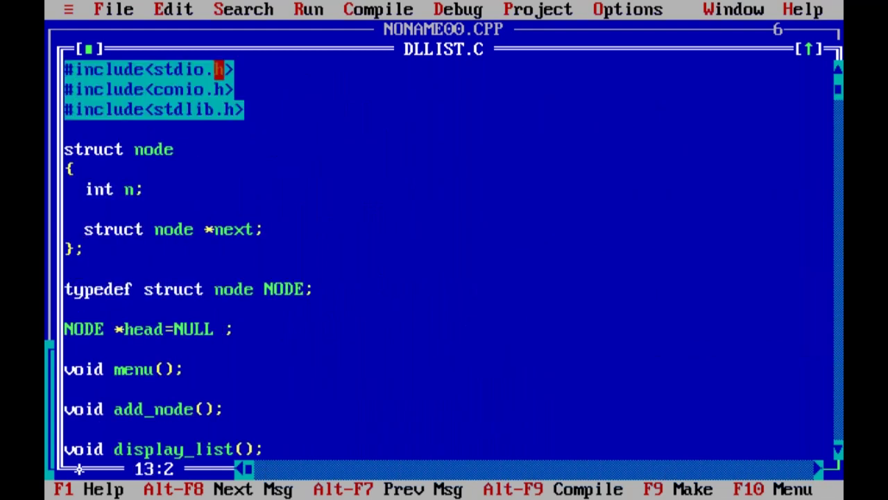
key("Down")
key("Down")
key("Down")
key("Down")
key("Down")
key("Down")
Remove the stray 'd' typed after int n on line 7 and exit Turbo C++
type("d")
left_click(389, 189)
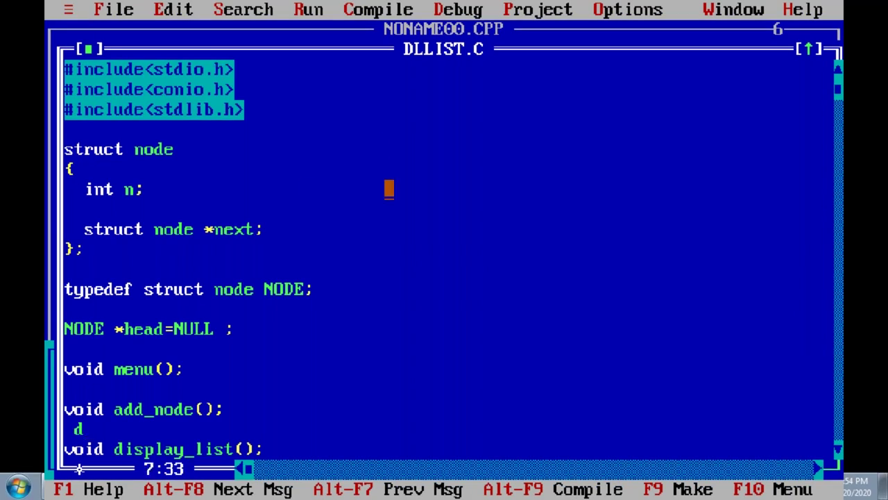
left_click(389, 229)
left_click(419, 188)
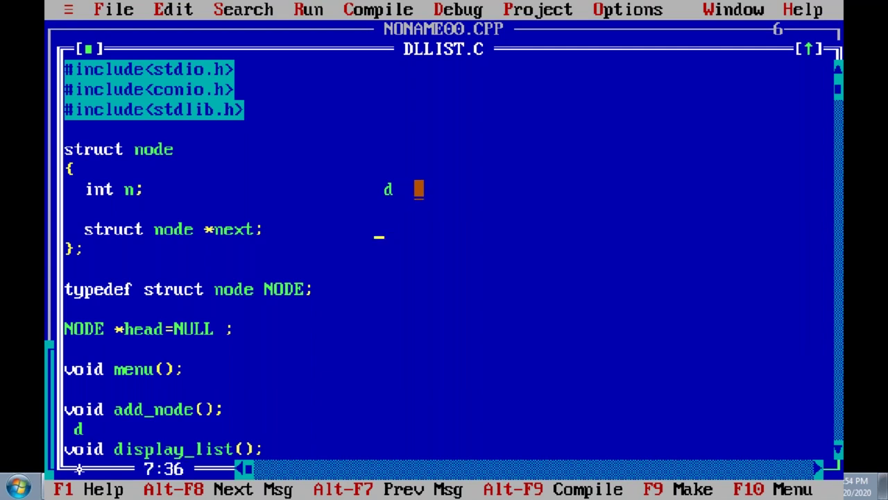
key("BackSpace")
key("BackSpace")
key("BackSpace")
type("d")
key("BackSpace")
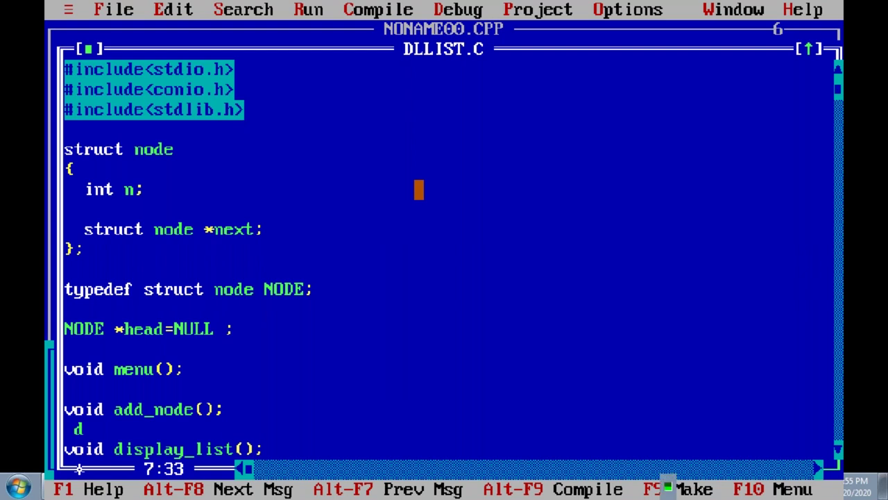
key("ctrl+F9")
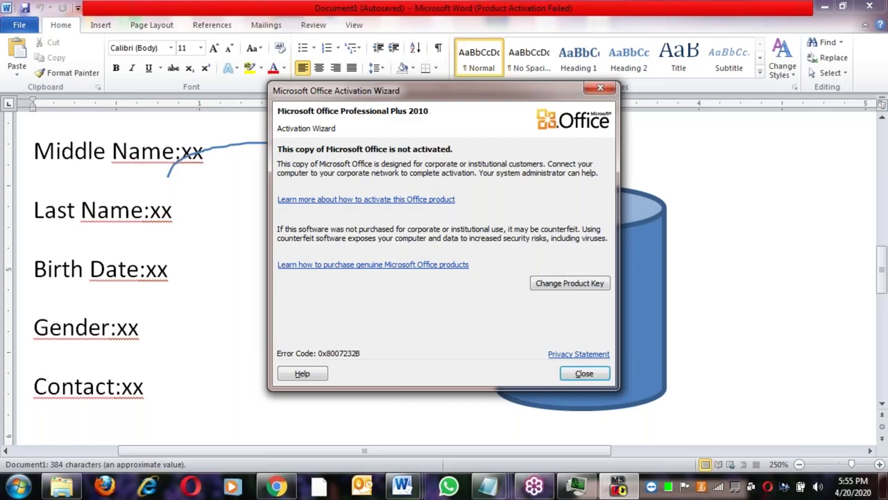
Close the stopped DOS emulator and the activation notice, then place the caret after Contact:xx
left_click(388, 246)
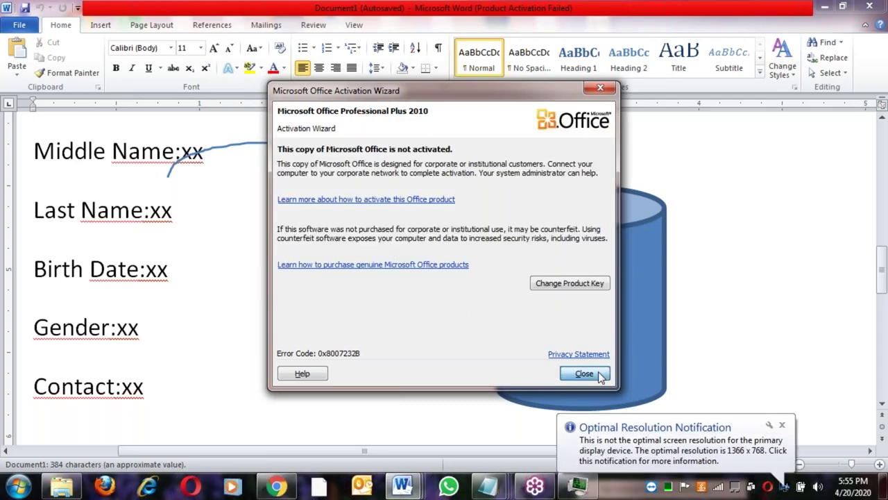
left_click(599, 373)
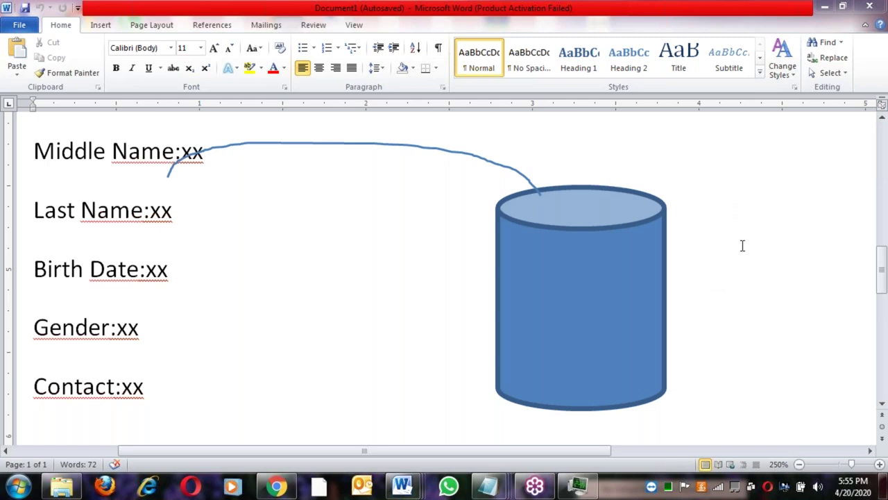
left_click(372, 311)
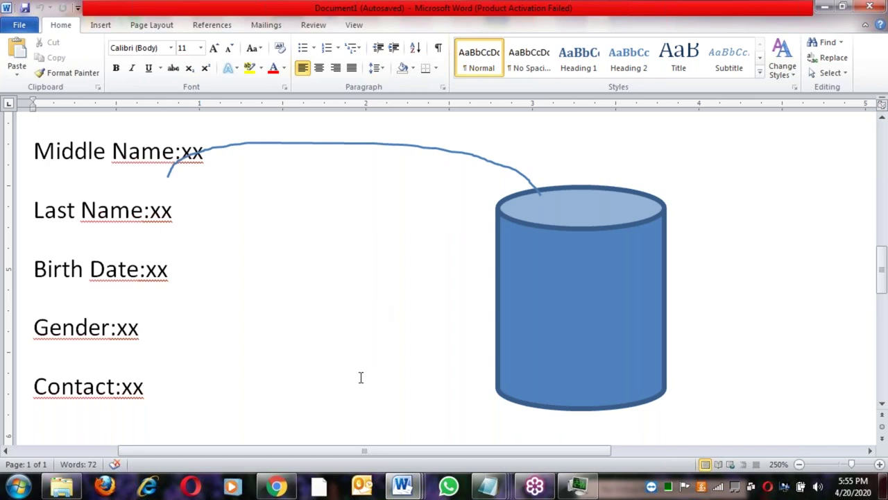
left_click(185, 399)
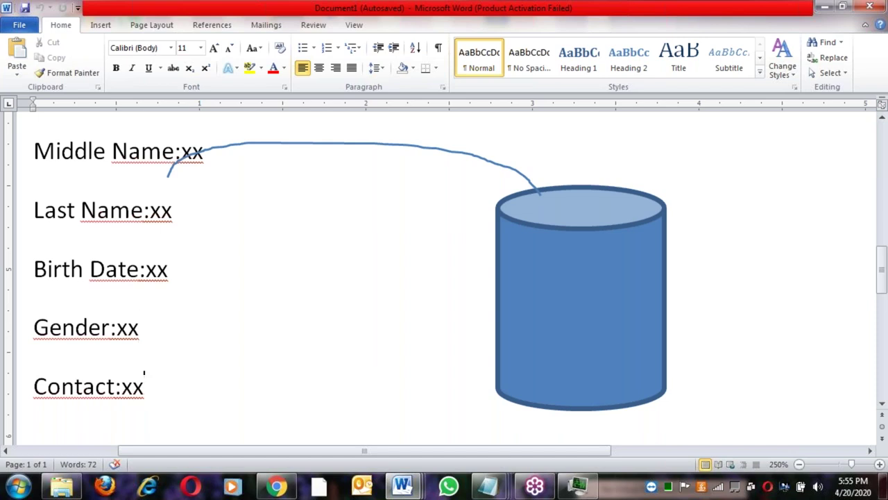